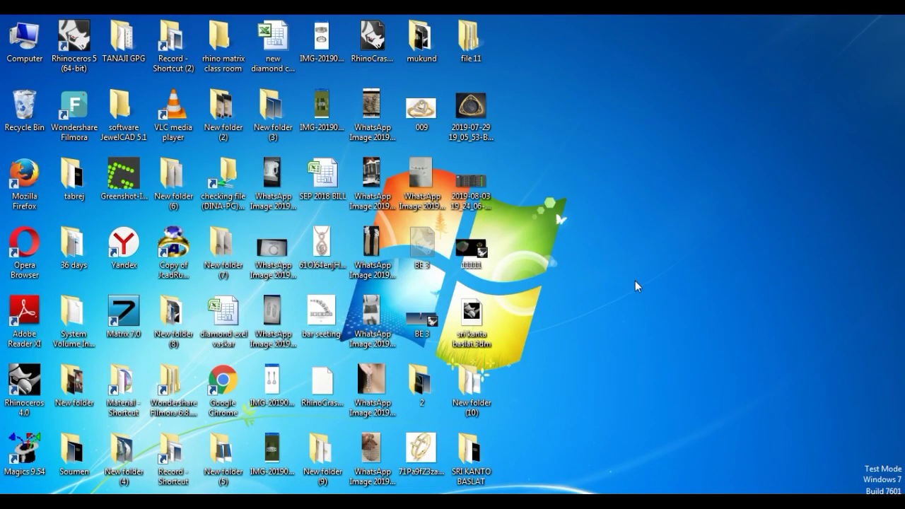
Step: Refresh the Windows desktop from its right-click menu
right_click(598, 179)
click(631, 216)
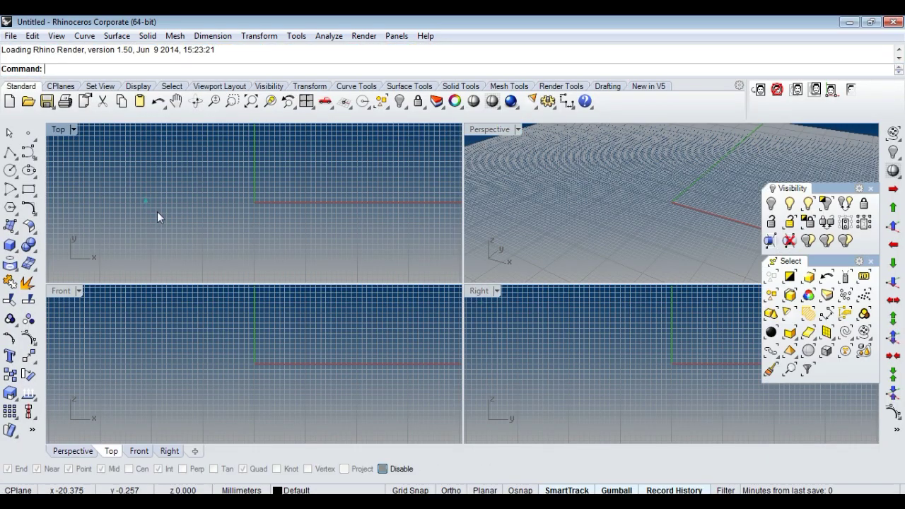
Step: Maximize the Top view and place the ring3 photo as a background bitmap
key(ctrl+m)
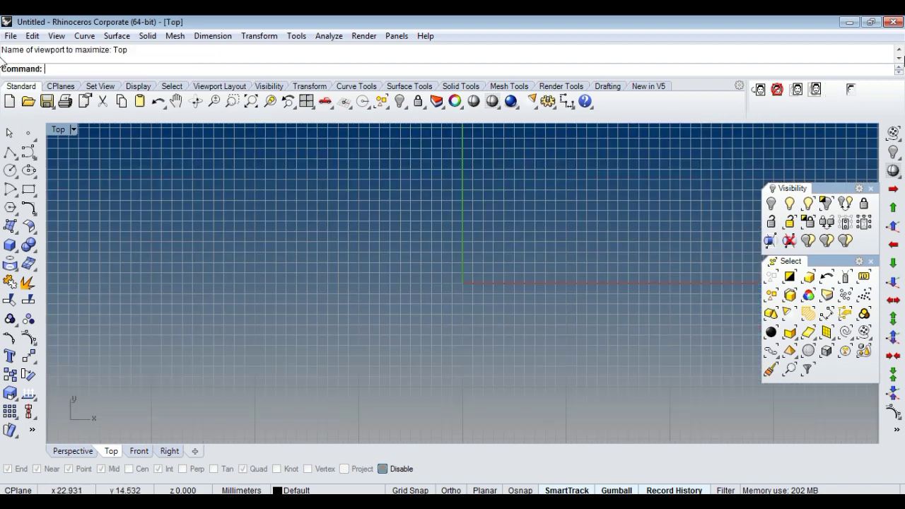
click(758, 89)
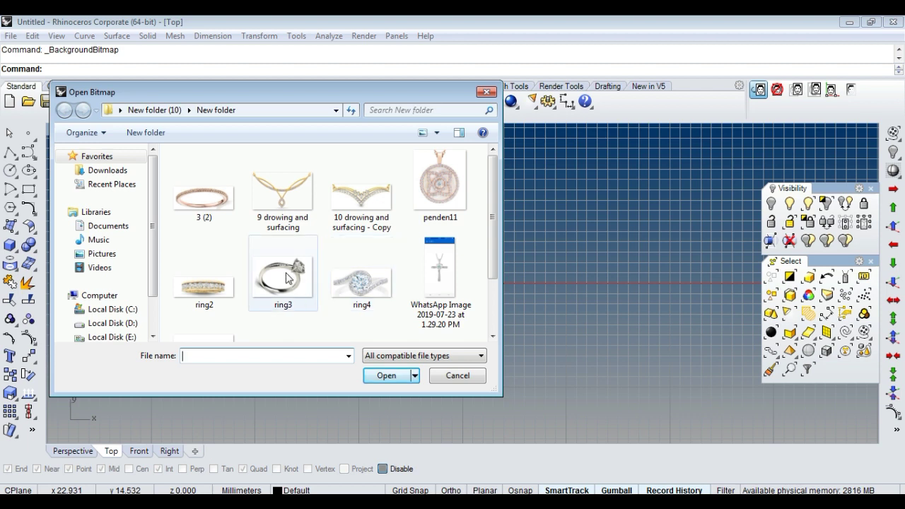
click(284, 278)
click(391, 376)
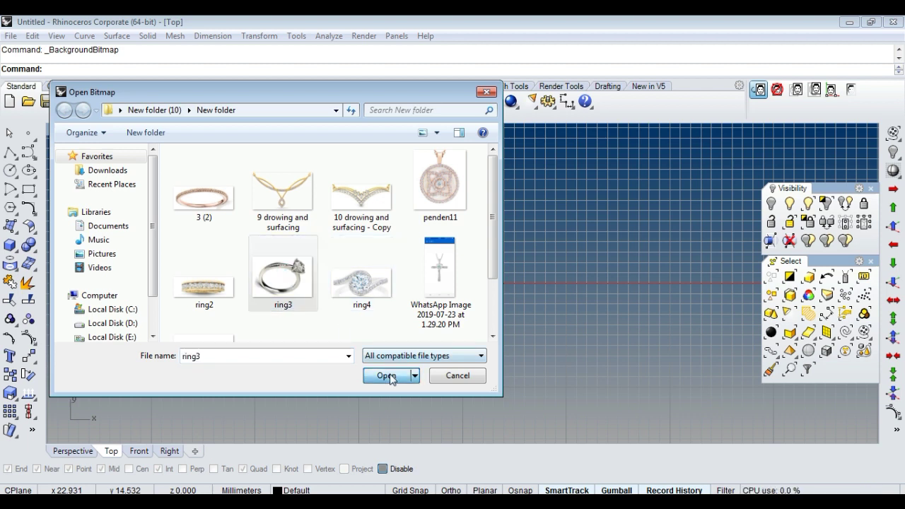
click(313, 347)
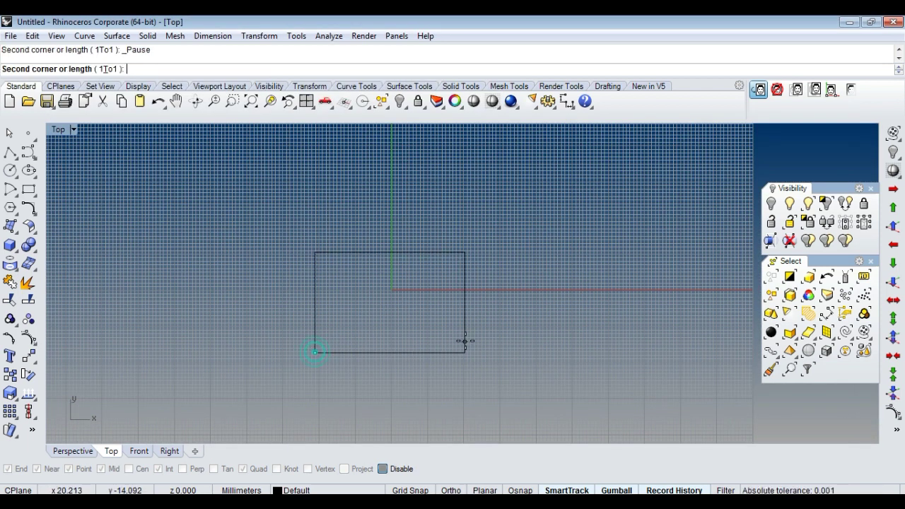
click(537, 277)
scroll(444, 303, up, 2)
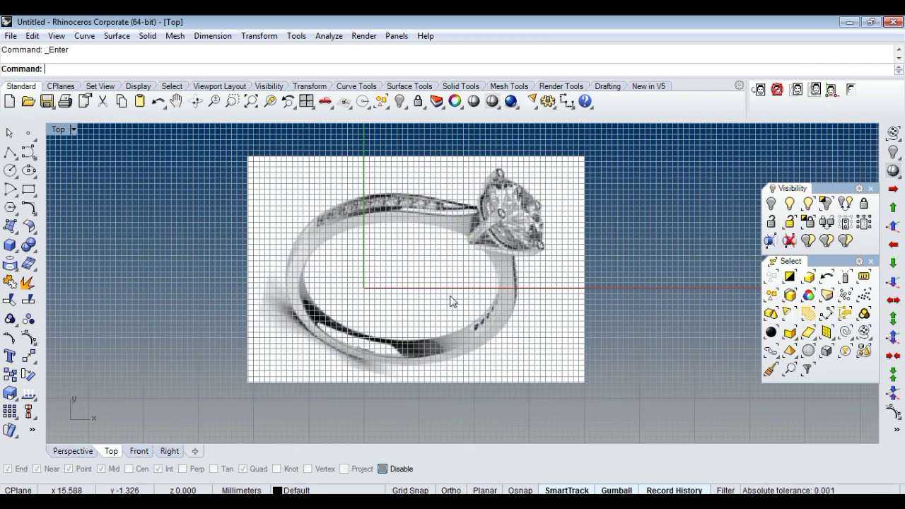
Step: Hide the grid and recenter the view on the ring photo
key(F7)
scroll(410, 287, down, 2)
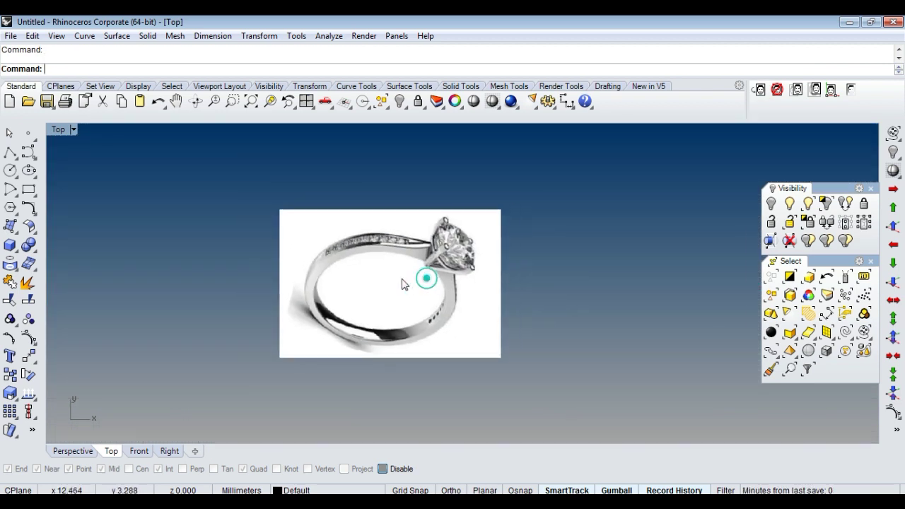
scroll(401, 284, up, 2)
right_drag(457, 269, 426, 271)
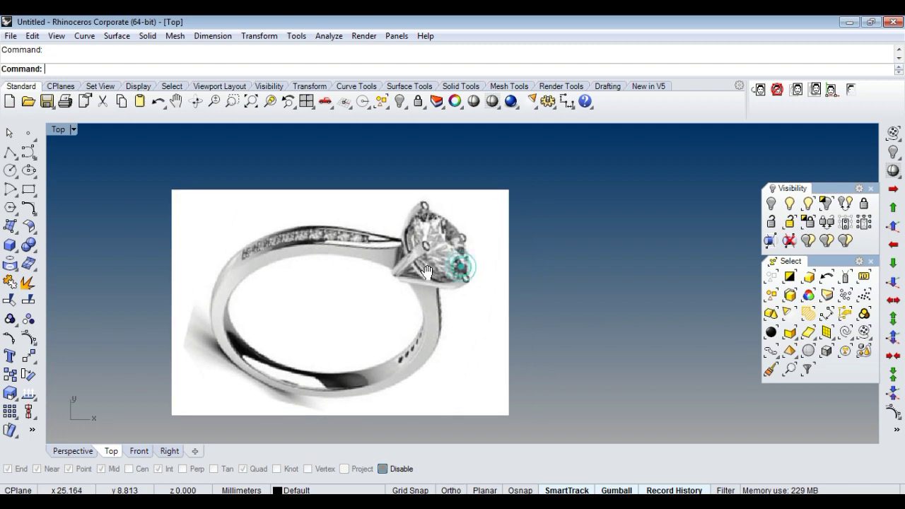
scroll(368, 267, down, 2)
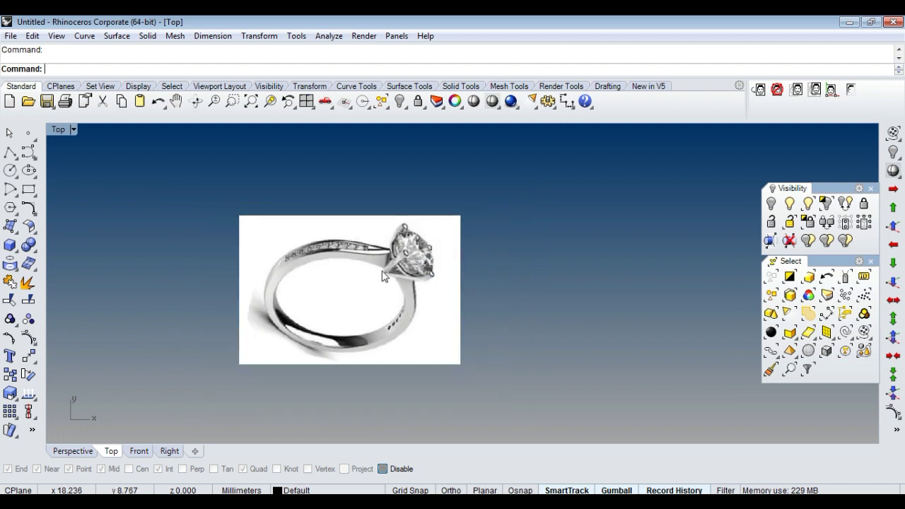
Step: Move the background bitmap left and slightly lower to position the ring
click(382, 276)
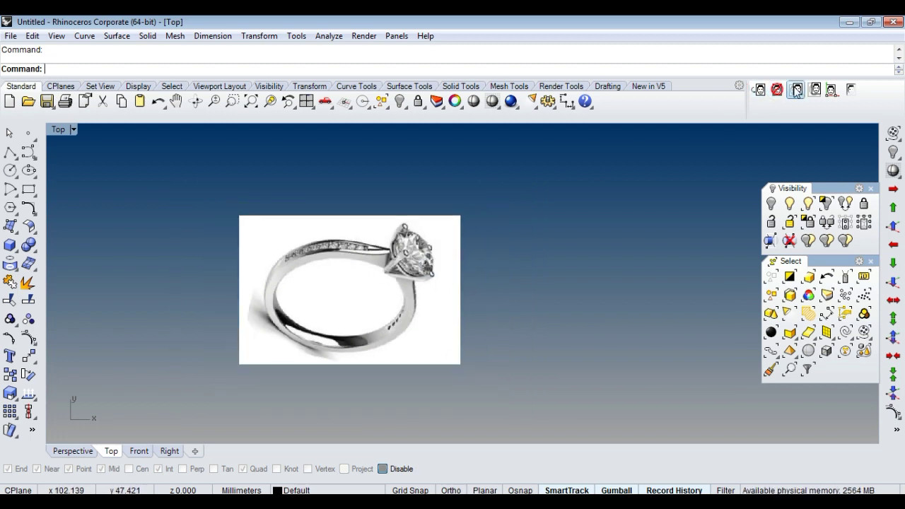
click(796, 90)
click(460, 260)
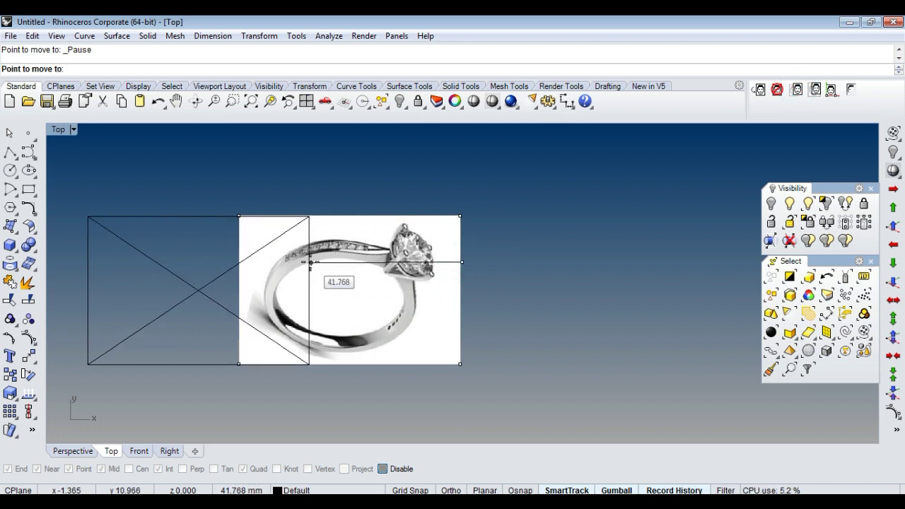
click(309, 261)
click(477, 261)
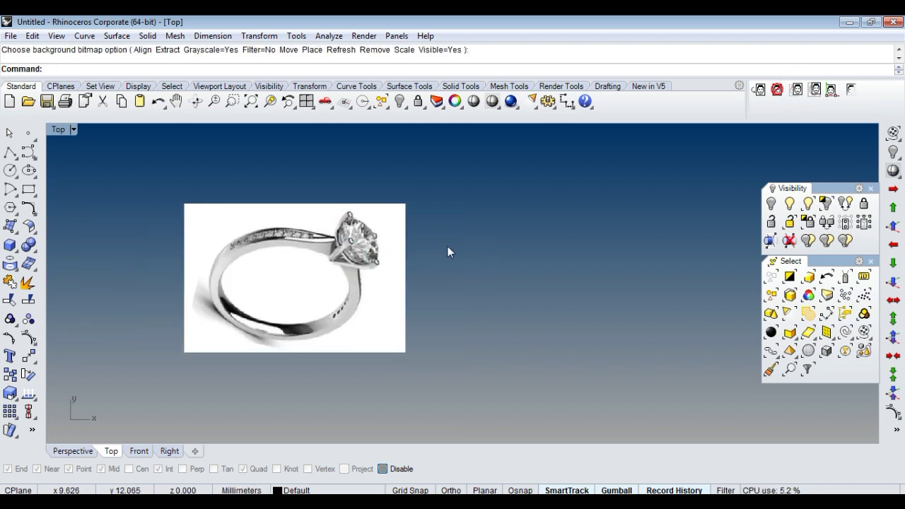
right_drag(448, 252, 446, 242)
scroll(377, 247, up, 2)
mouse_move(377, 251)
right_down()
mouse_move(413, 228)
mouse_move(430, 237)
right_up()
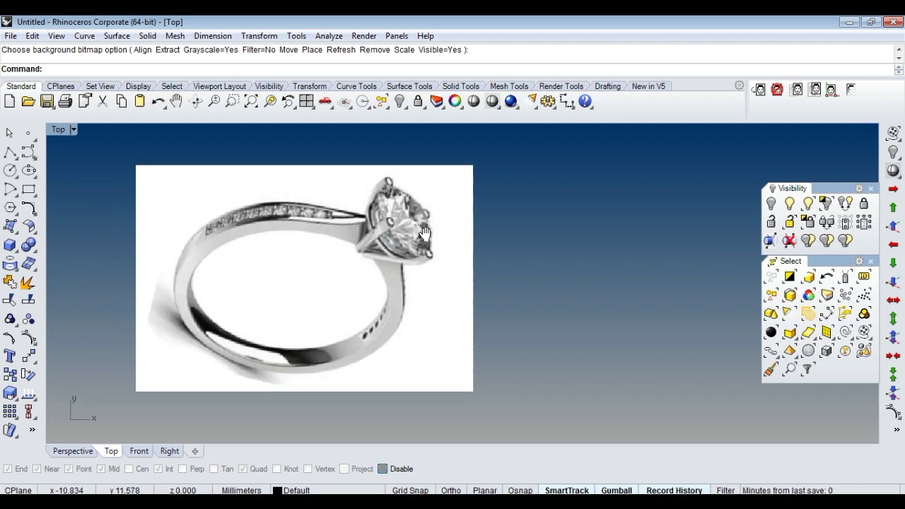
click(415, 247)
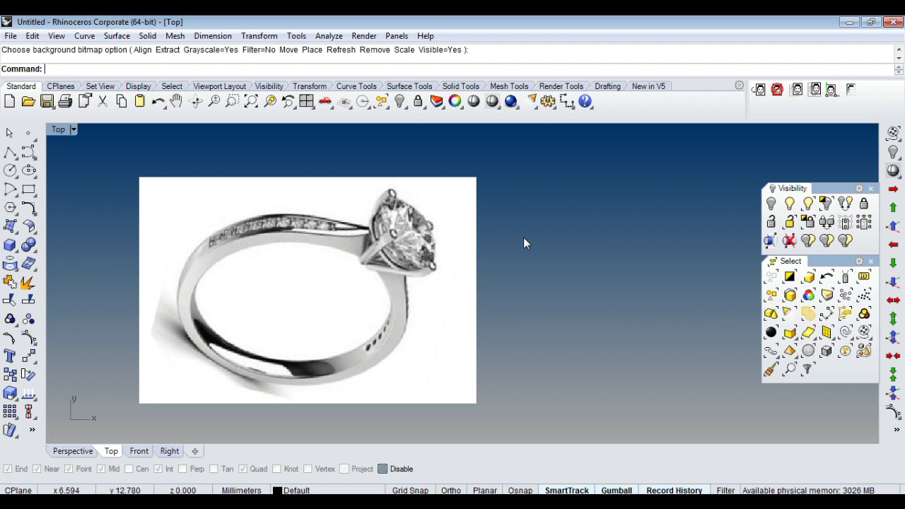
key(ctrl+F2)
Step: Draw a 17.5 diameter circle centred at the origin, undoing an earlier 1.5 attempt
click(10, 170)
click(462, 283)
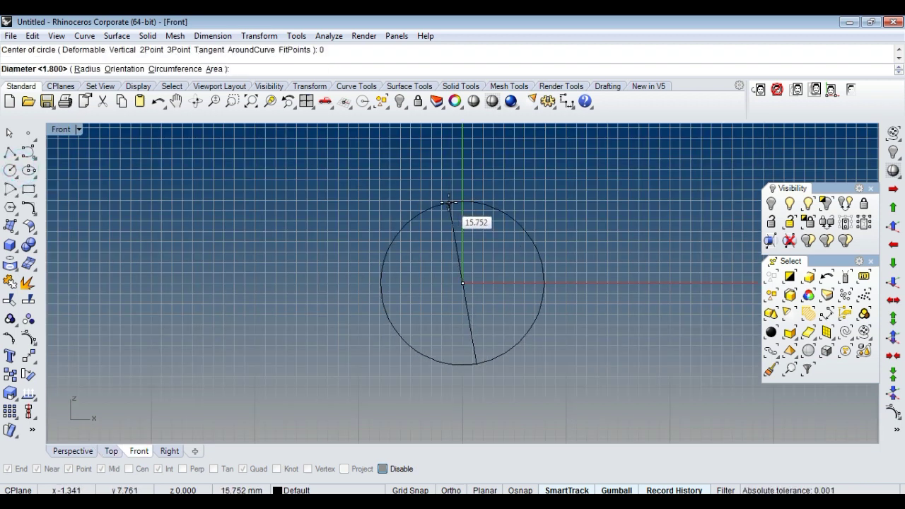
text(1.5)
key(Return)
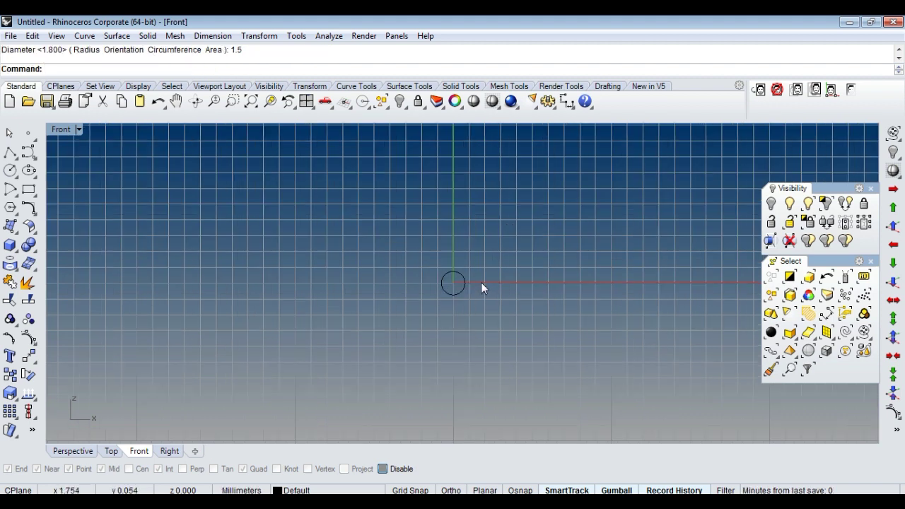
key(ctrl+z)
key(Return)
text(0)
key(Return)
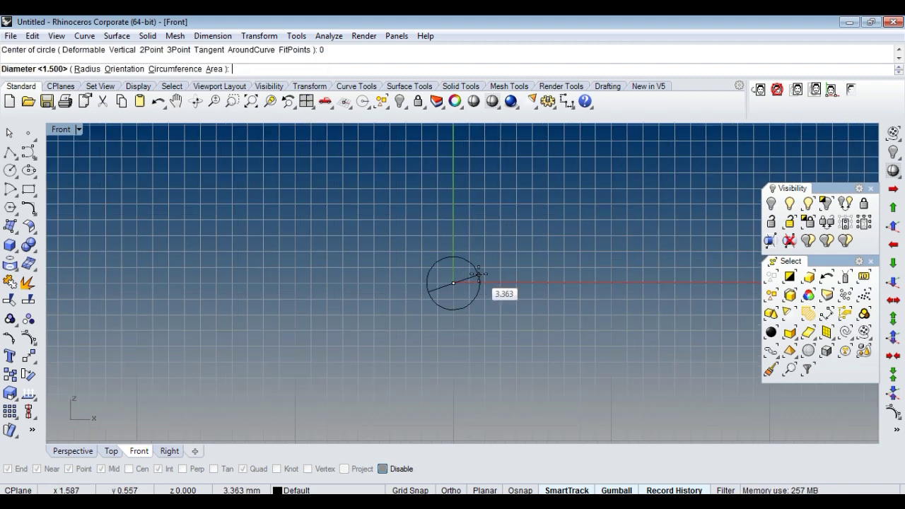
text(17.5)
key(Return)
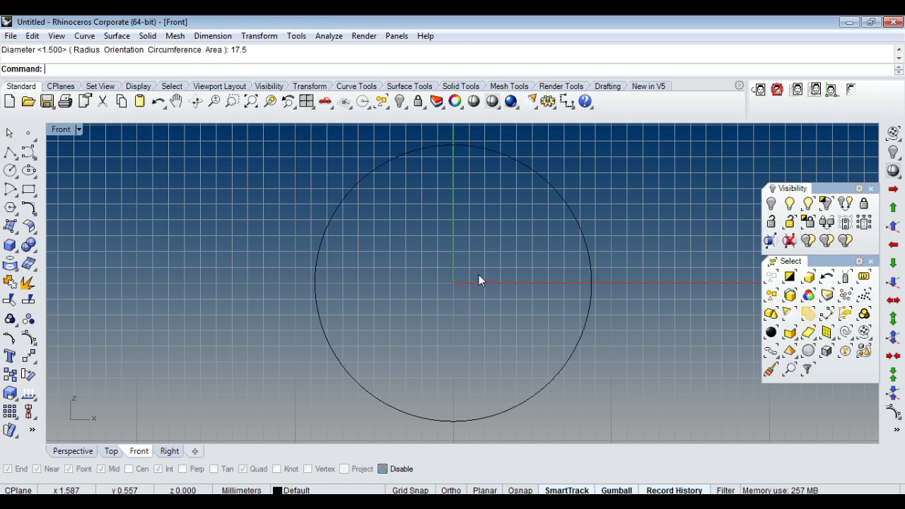
Step: Try a diameter dimension on the circle, then cancel it and return to Top view
scroll(507, 239, down, 3)
click(507, 253)
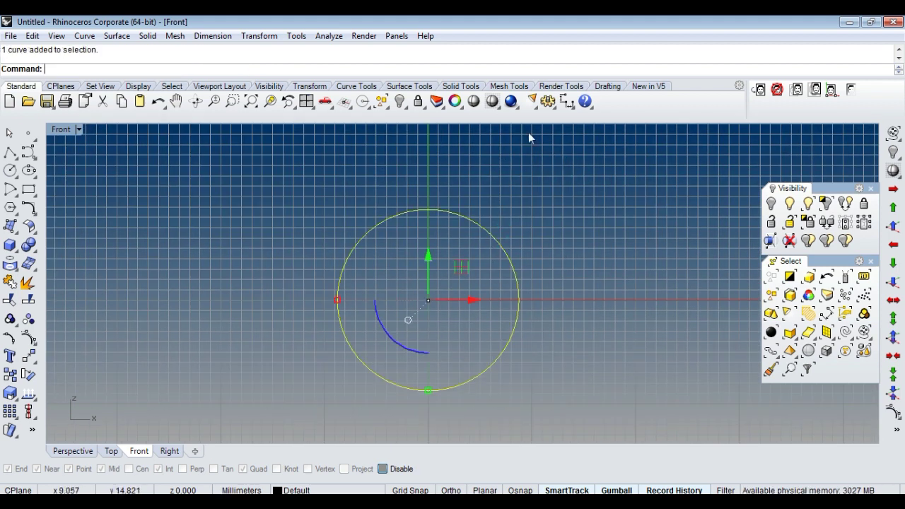
click(567, 101)
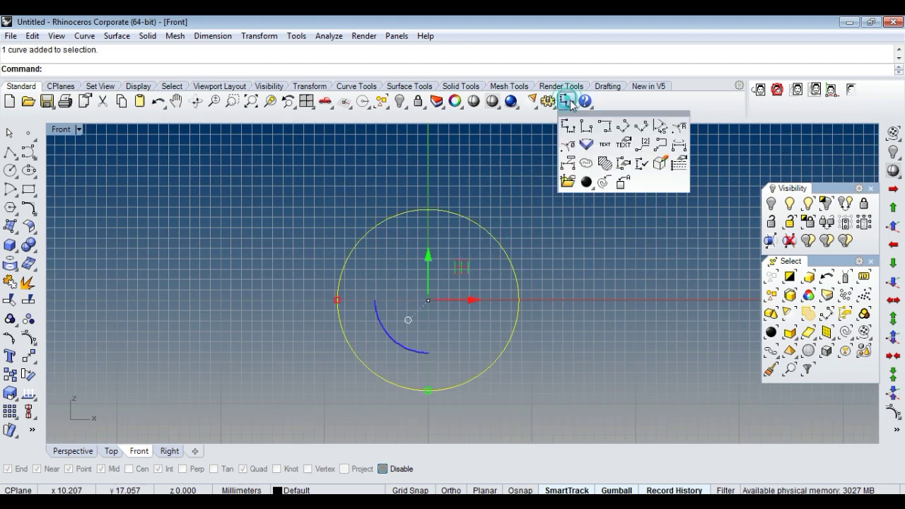
click(568, 147)
right_drag(527, 206, 441, 211)
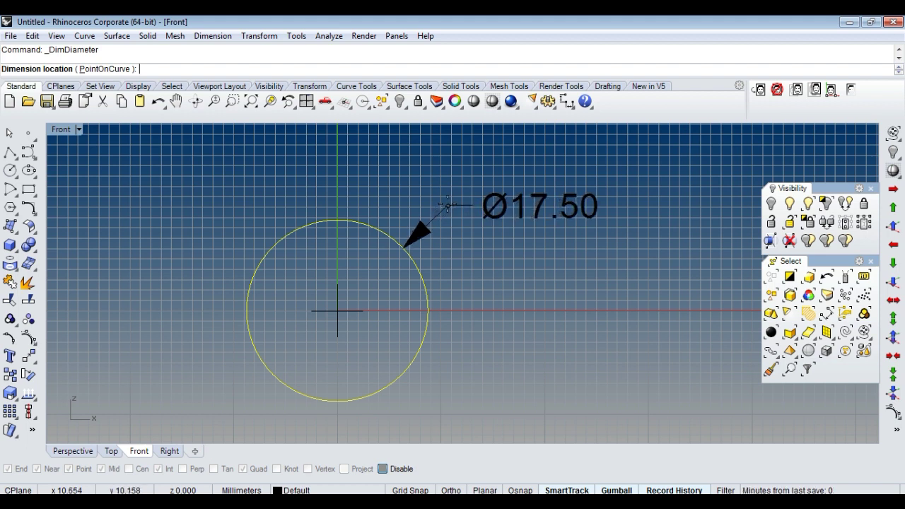
key(Escape)
key(ctrl+F1)
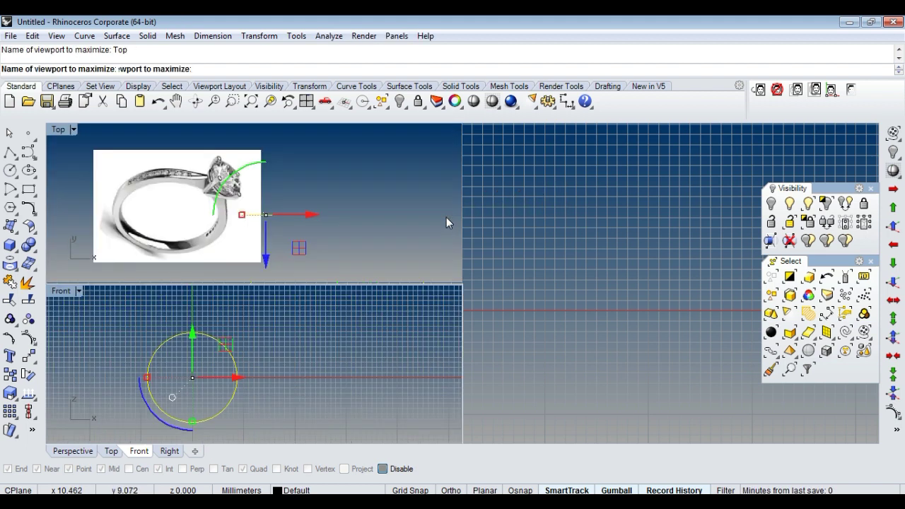
click(557, 220)
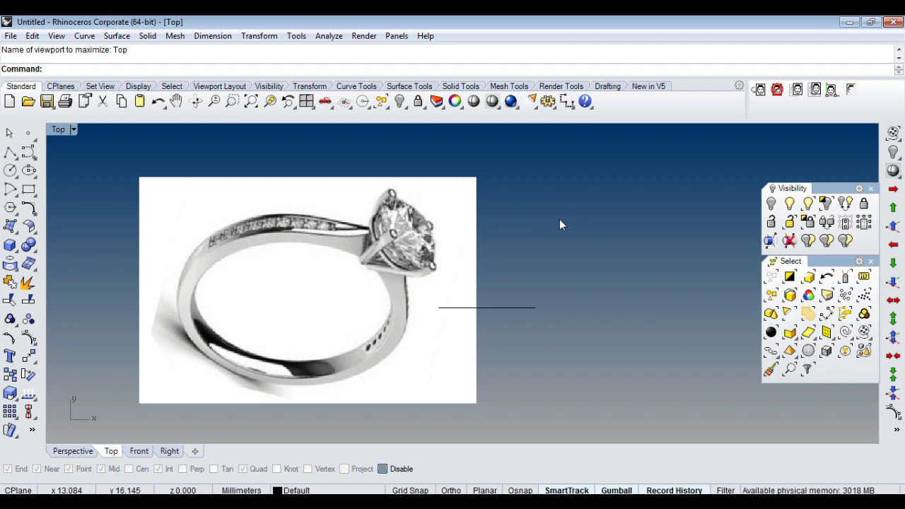
Step: Save the model as ring.3dm in New folder (13), created under the august folder
key(ctrl+s)
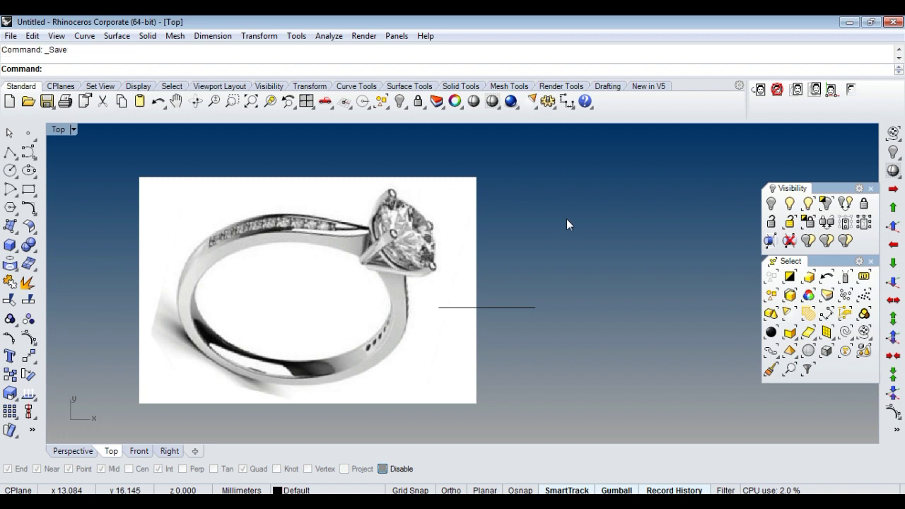
click(198, 172)
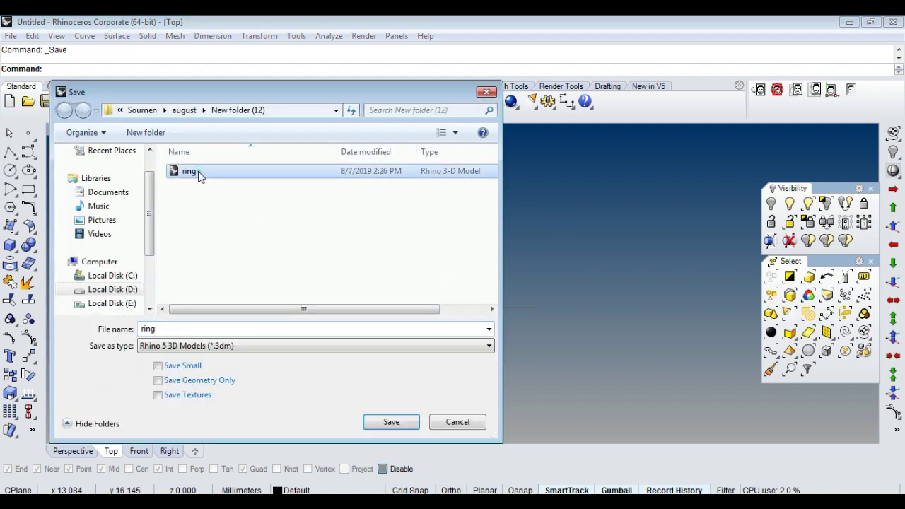
click(193, 110)
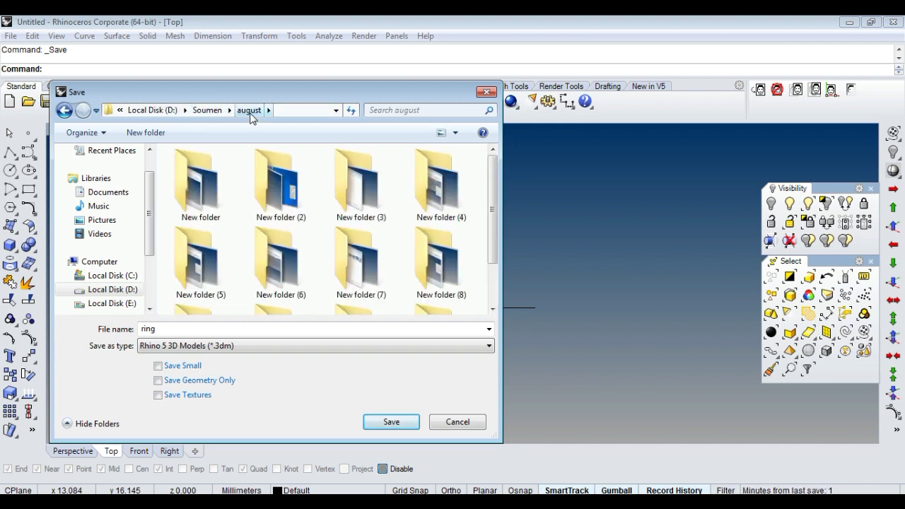
click(146, 132)
key(Return)
double_click(220, 300)
click(393, 422)
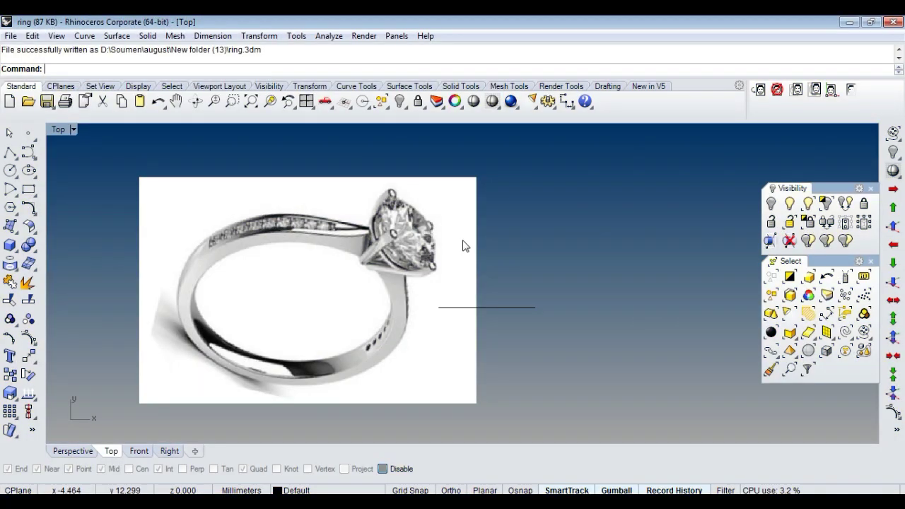
right_drag(467, 268, 462, 248)
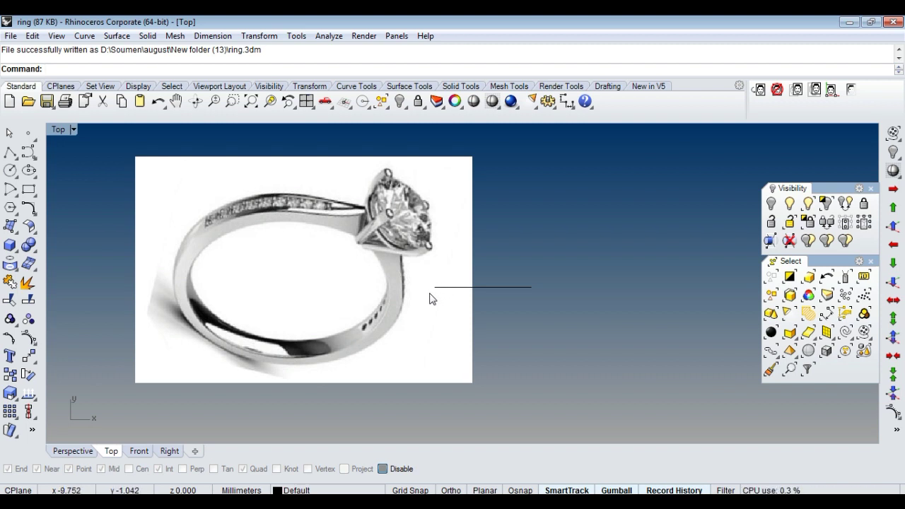
Step: Select the edge-on finger-size circle and maximize the Front view
scroll(503, 276, up, 2)
scroll(512, 258, down, 1)
drag(529, 237, 499, 301)
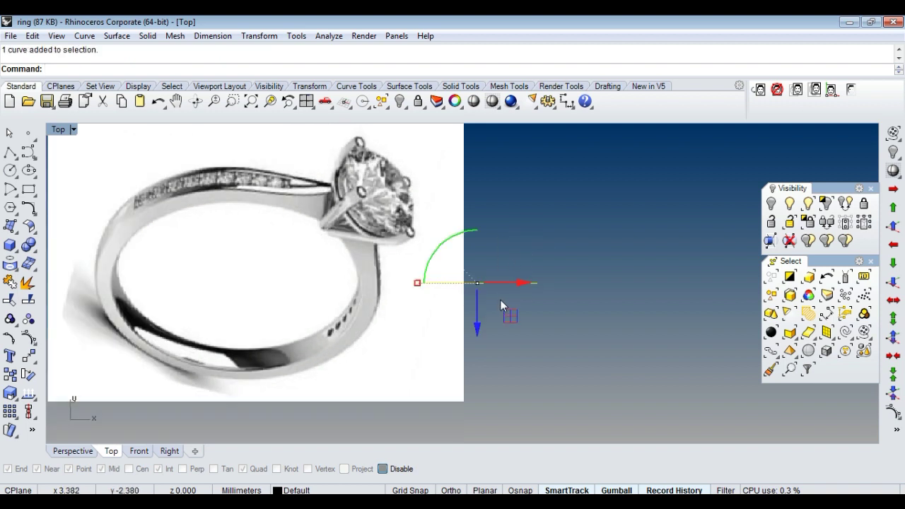
mouse_move(499, 261)
right_down()
mouse_move(499, 253)
mouse_move(494, 261)
right_up()
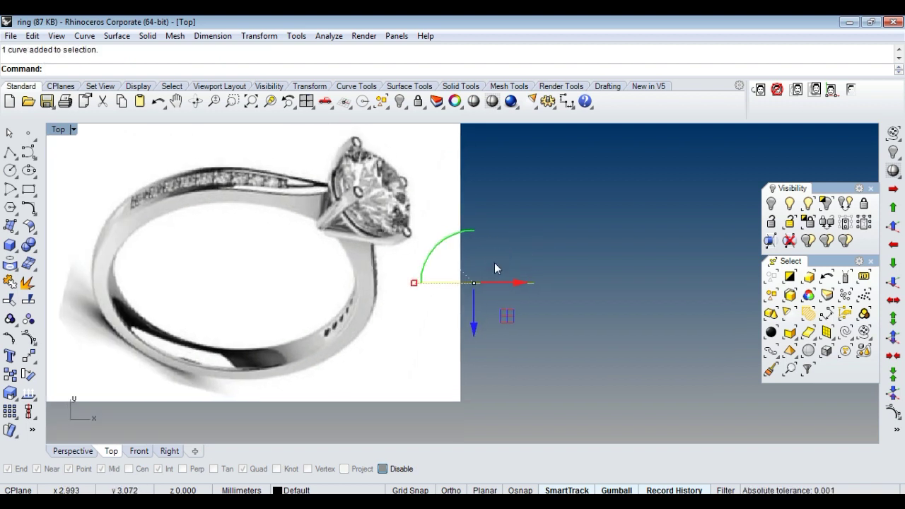
key(ctrl+F2)
right_drag(475, 267, 457, 262)
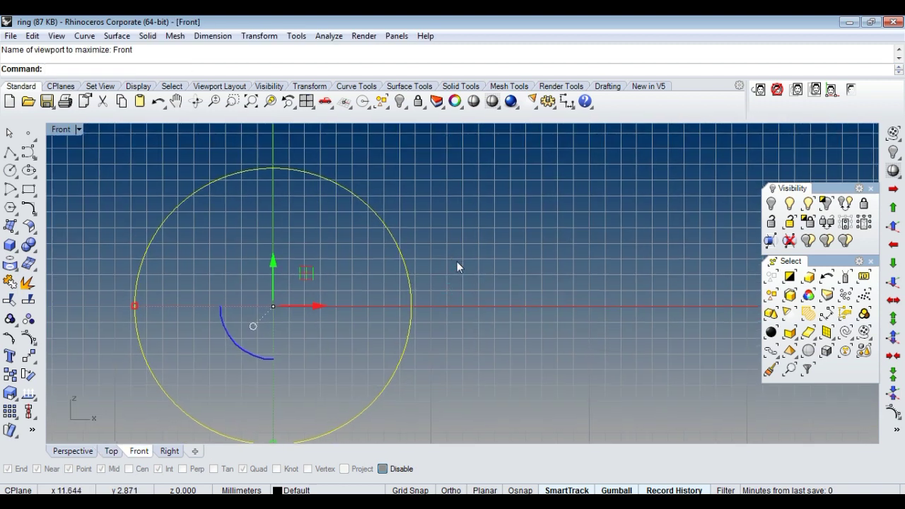
Step: Offset the ring circle 1.7 outward to form the outer band circle
click(33, 212)
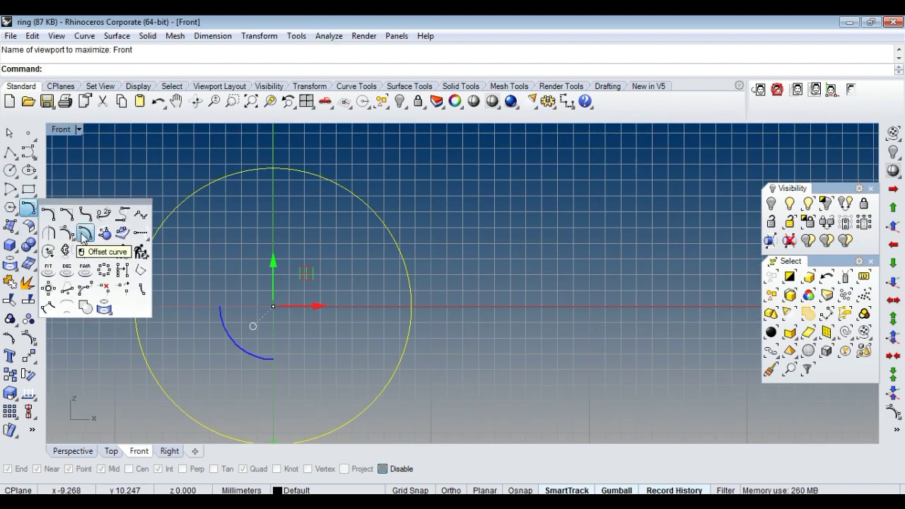
click(83, 234)
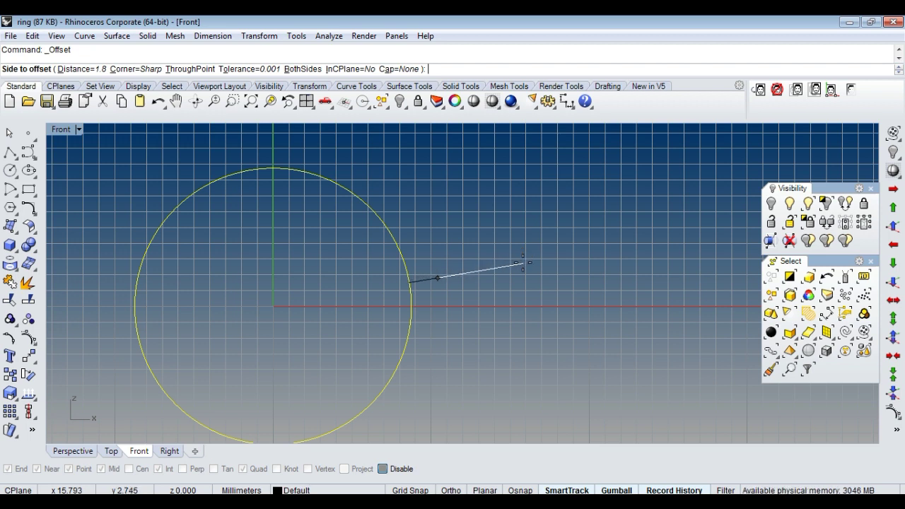
text(1.7)
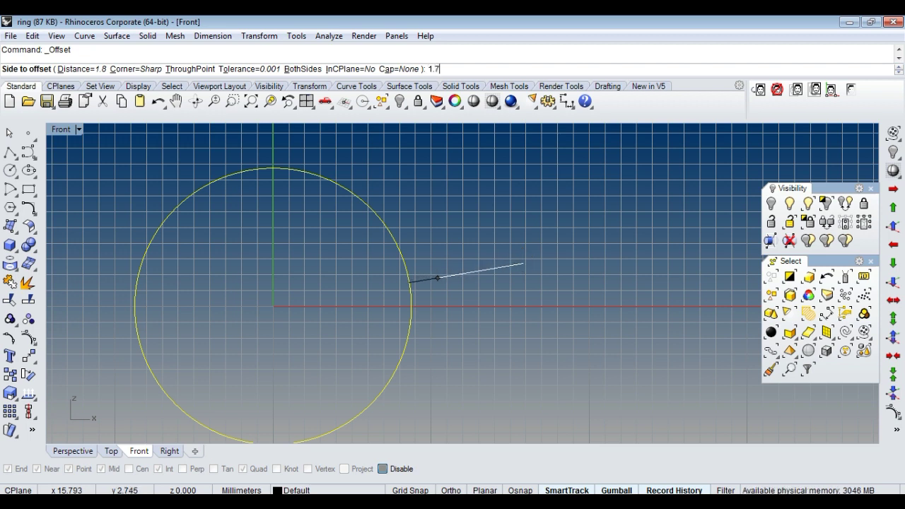
key(Return)
click(523, 263)
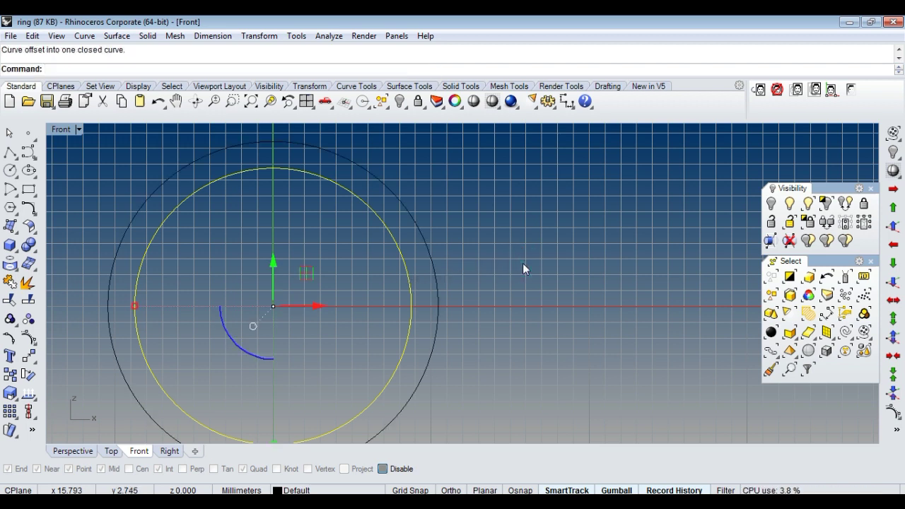
key(F7)
scroll(466, 318, down, 3)
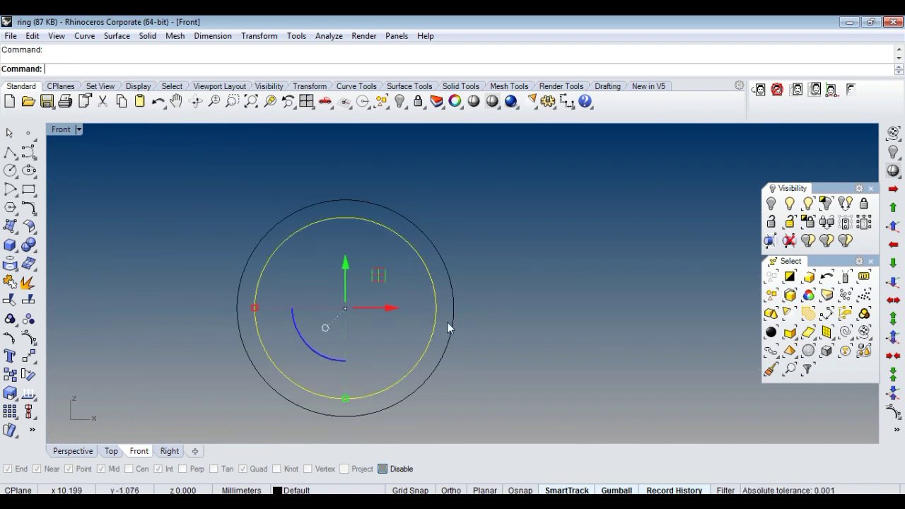
click(450, 329)
click(892, 206)
key(Escape)
click(383, 469)
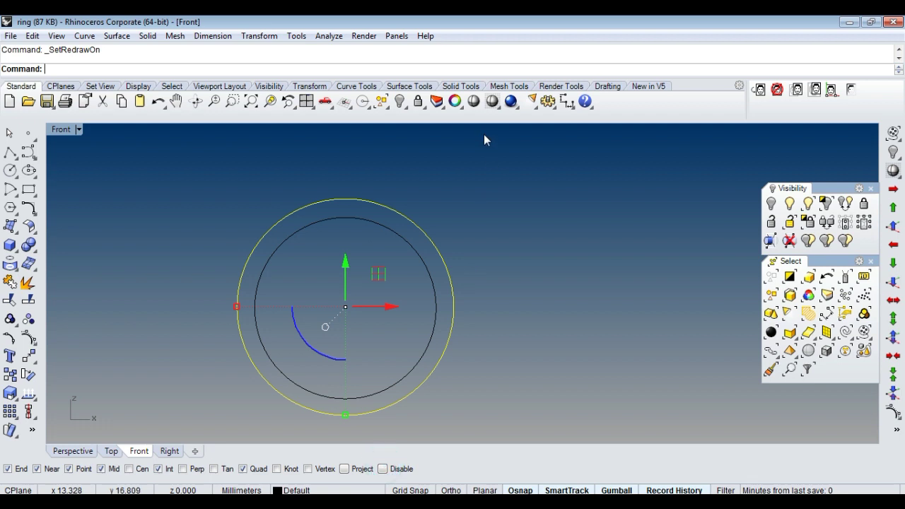
Step: Dimension the band thickness: 1.80 at the top and 1.60 at the bottom
click(565, 103)
click(345, 199)
click(345, 218)
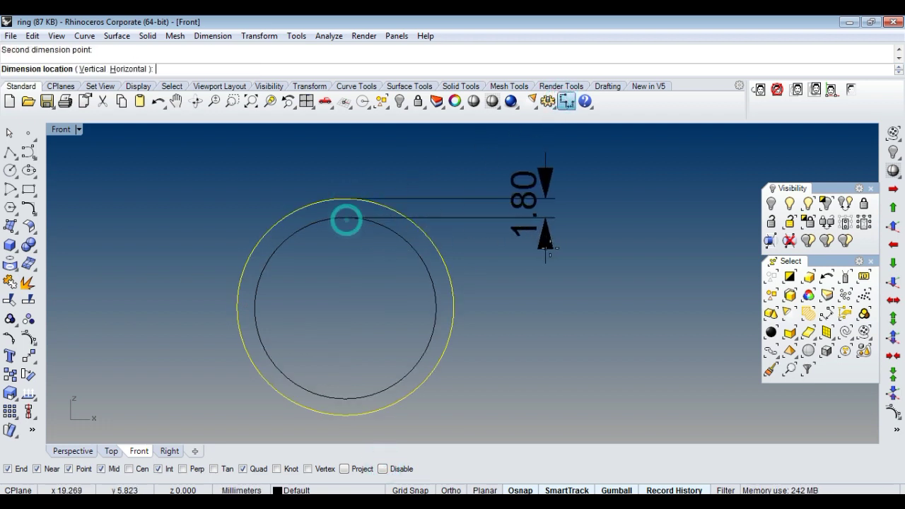
click(545, 247)
right_drag(509, 330, 528, 280)
key(Return)
click(362, 367)
click(361, 351)
click(563, 324)
Step: Select and delete the two thickness dimensions
scroll(564, 325, down, 2)
click(590, 305)
drag(512, 352, 510, 355)
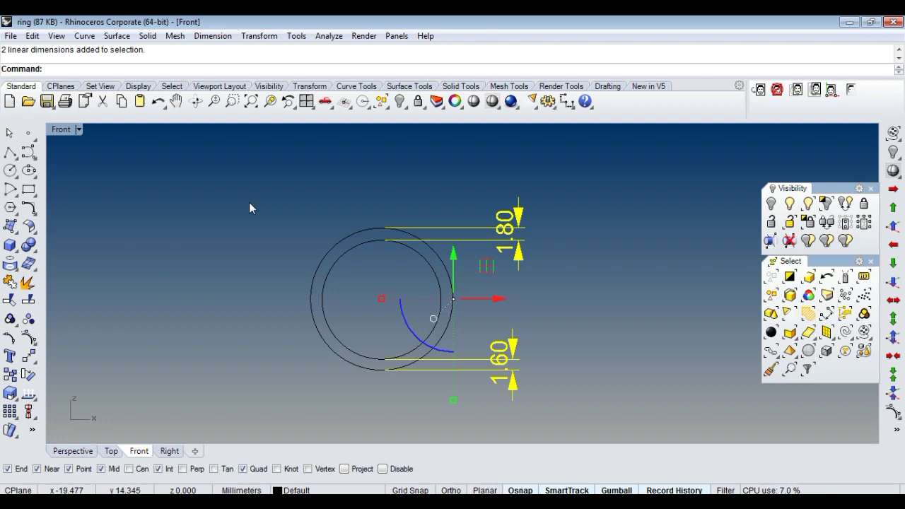
key(Delete)
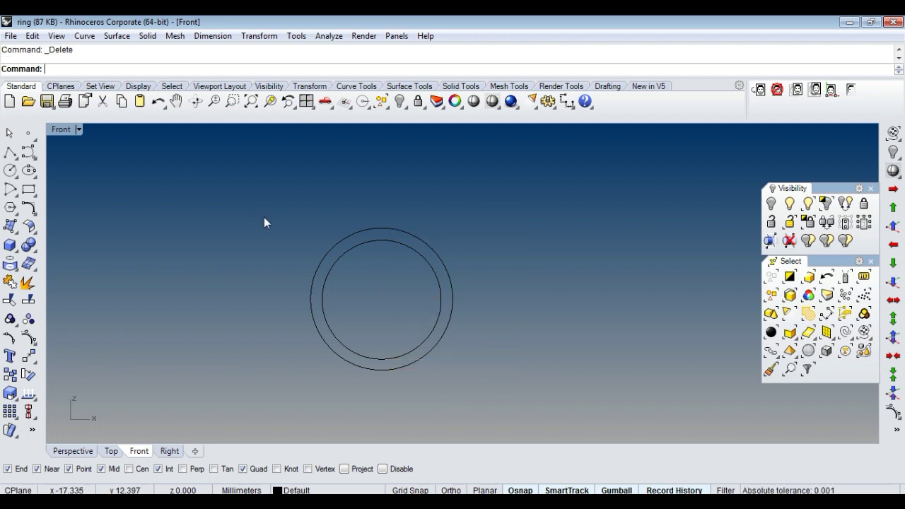
Step: Maximize the Top view, frame the ring photo, and select the horizontal line
double_click(62, 130)
double_click(62, 129)
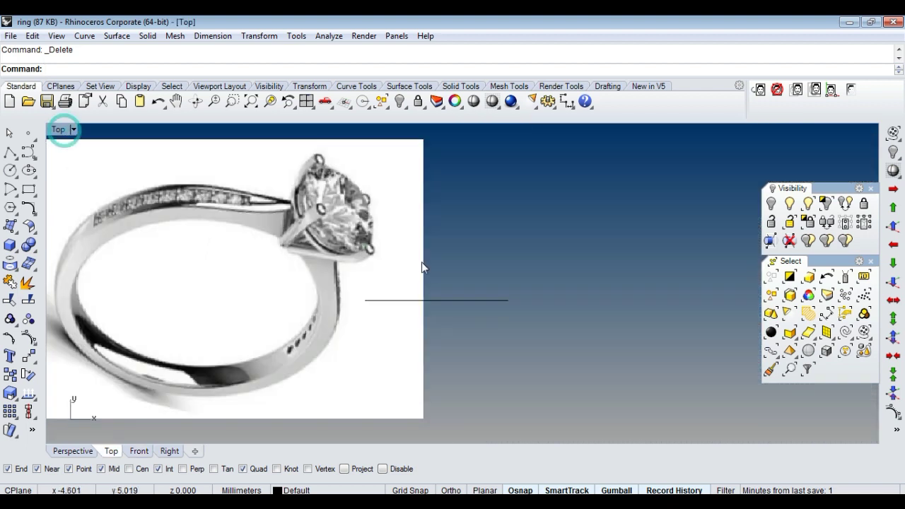
right_drag(426, 263, 406, 315)
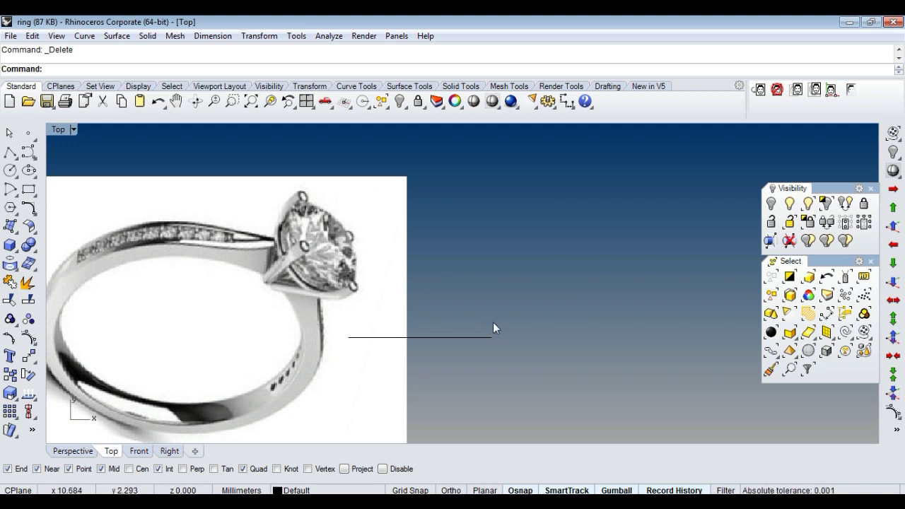
scroll(469, 352, up, 1)
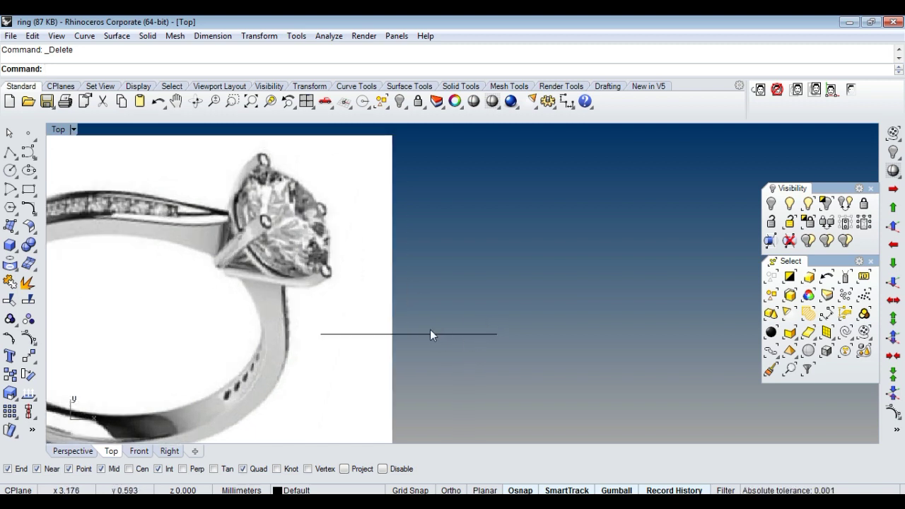
right_drag(430, 334, 521, 285)
drag(529, 250, 489, 337)
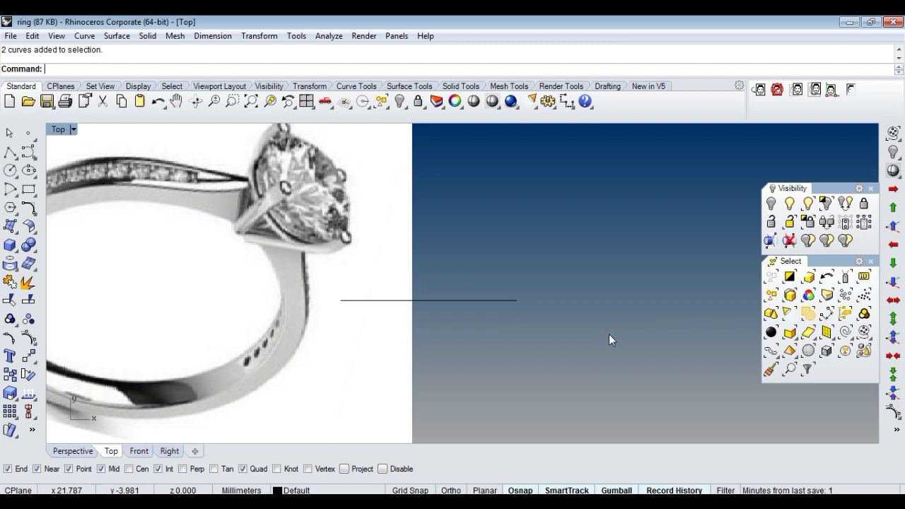
scroll(513, 341, down, 1)
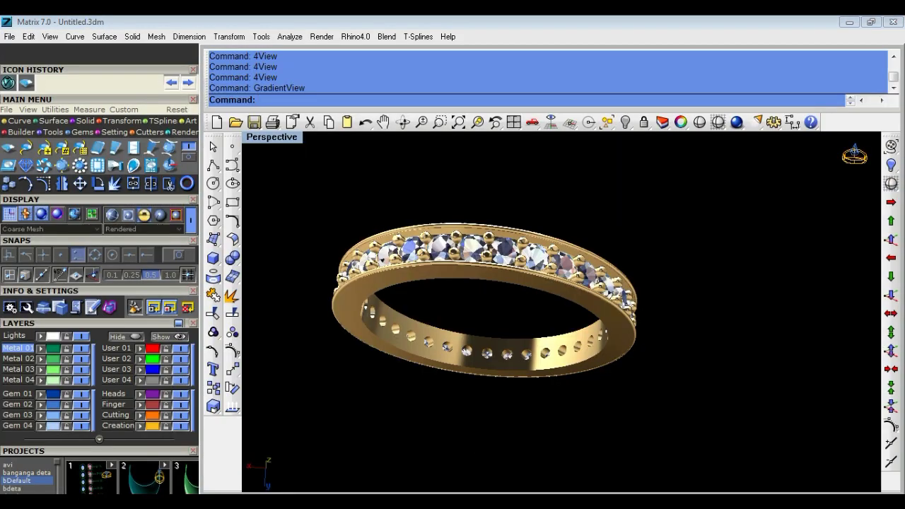
Step: Delete everything in the Matrix scene and give the viewport a gradient background
key(ctrl+a)
key(Delete)
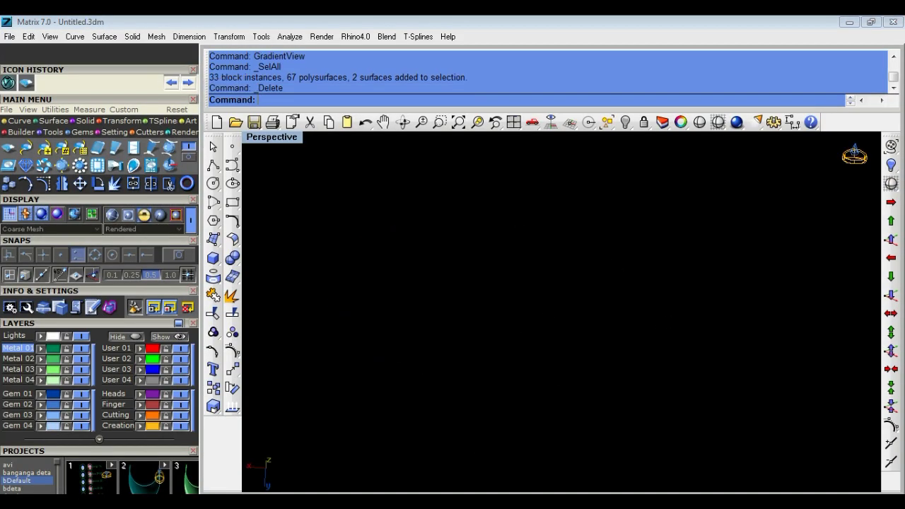
right_click(508, 329)
mouse_move(542, 330)
right_down()
mouse_move(515, 281)
mouse_move(523, 319)
right_up()
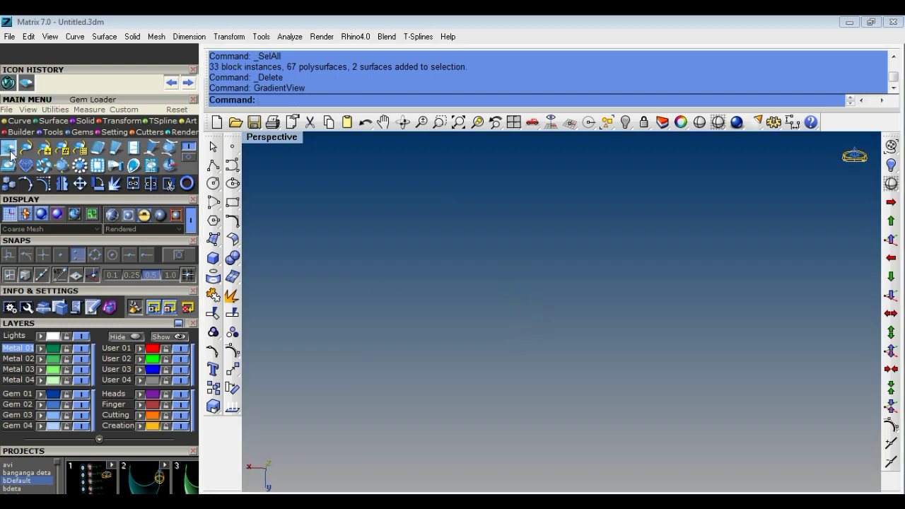
scroll(137, 299, down, 5)
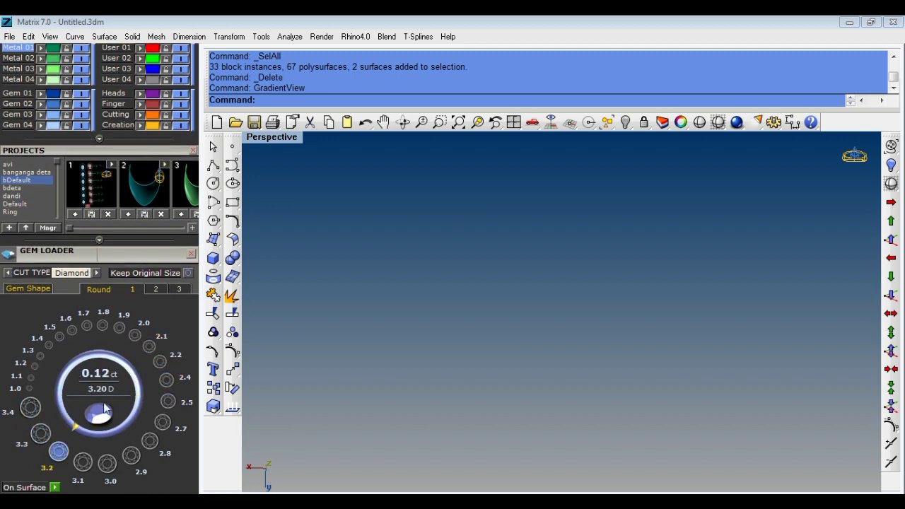
Step: Load a round 4.4 diamond and resize it to 4.5 height and 4.5 width
click(157, 290)
mouse_move(151, 350)
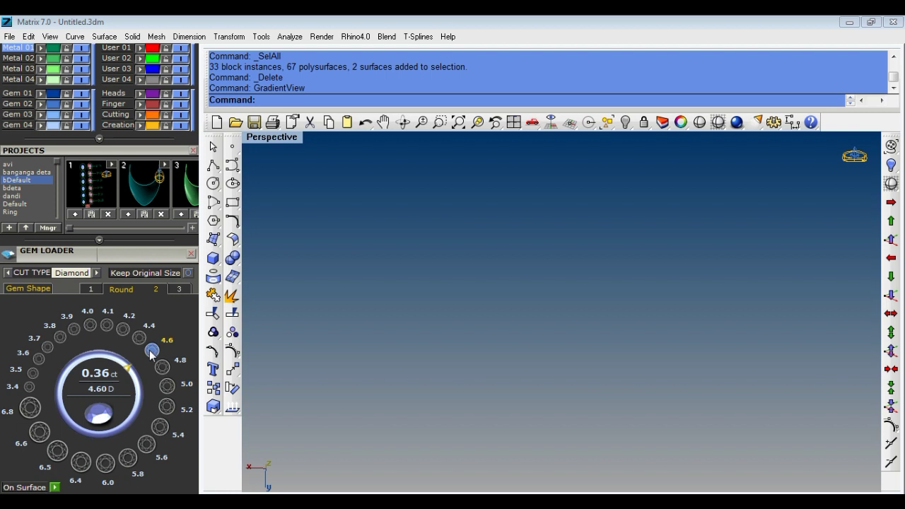
click(139, 338)
scroll(149, 261, down, 3)
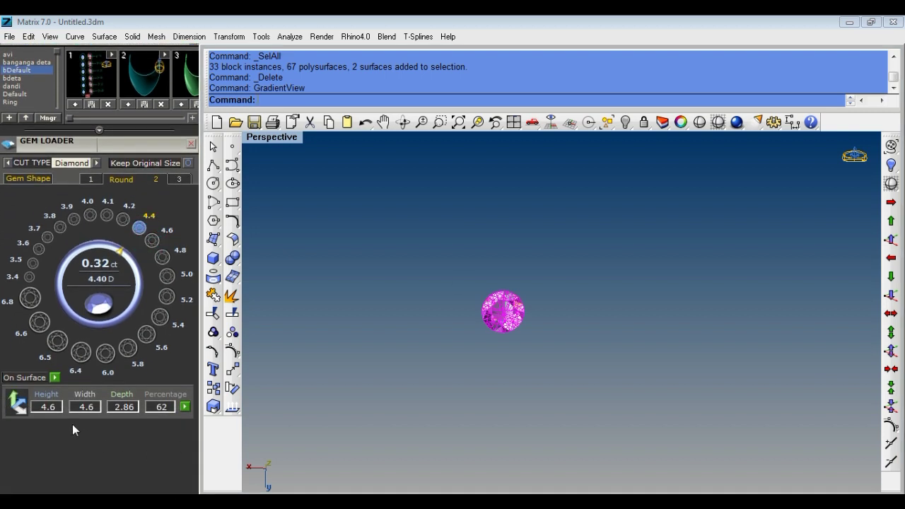
click(53, 408)
double_click(56, 406)
text(4.5)
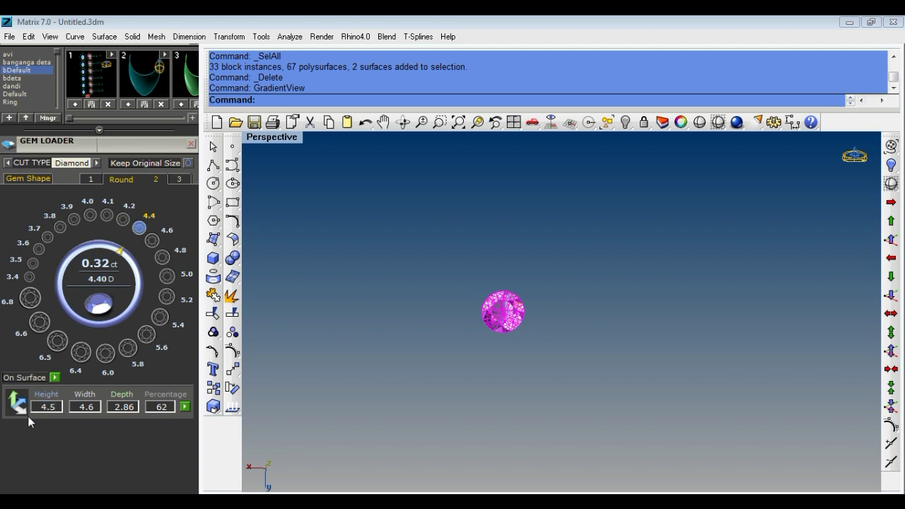
click(96, 408)
double_click(94, 408)
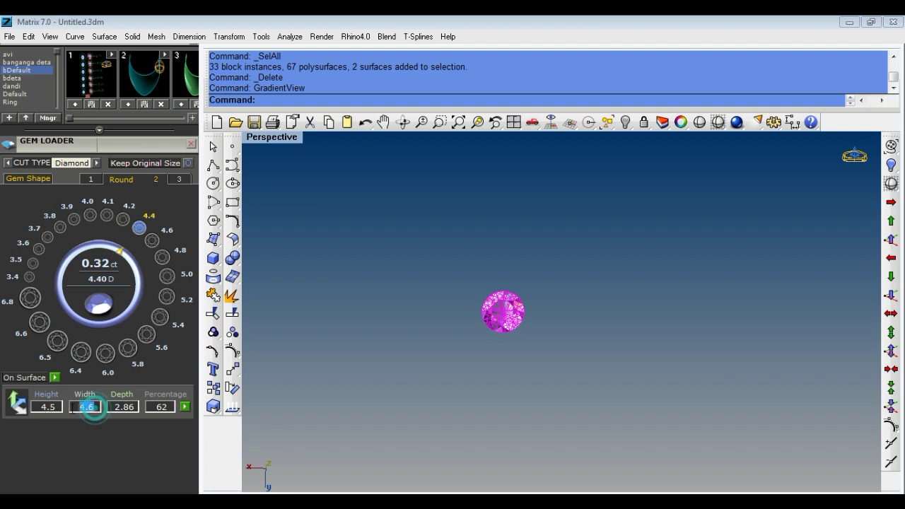
text(4)
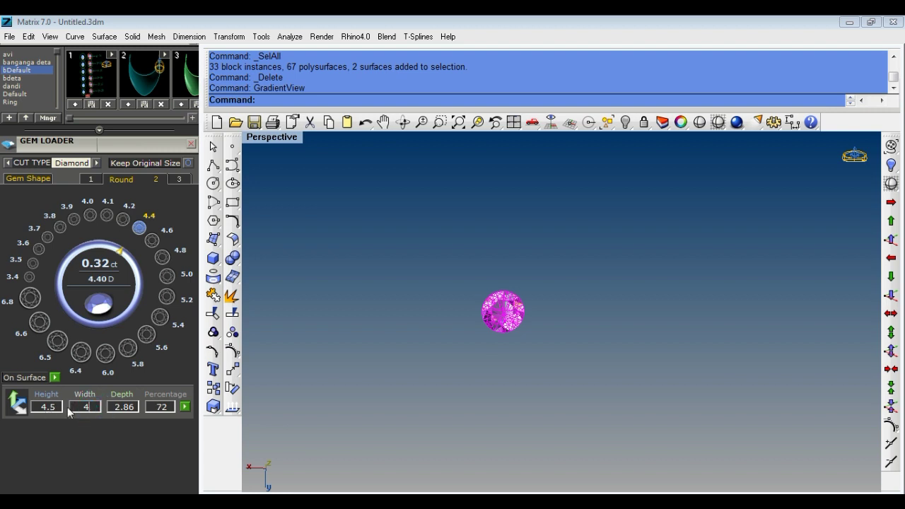
text(.5)
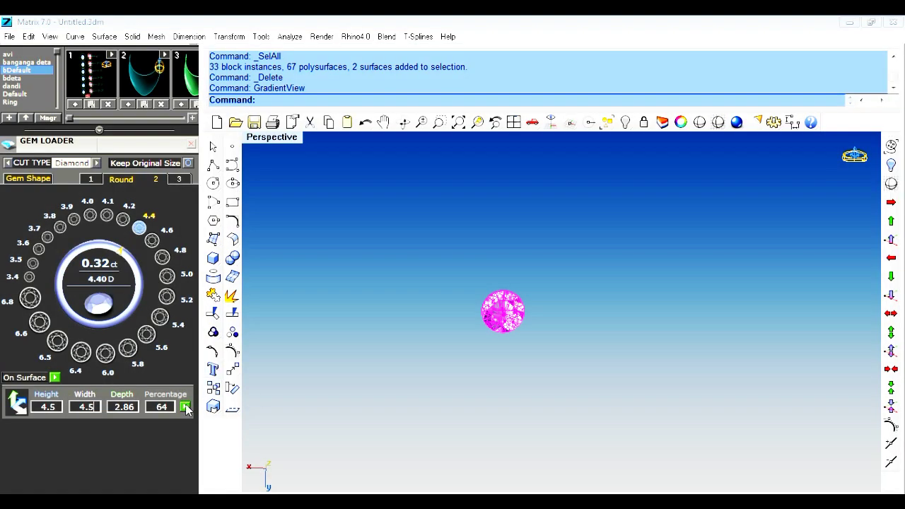
click(186, 407)
Step: Shade the viewport with sw and copy the diamond to the clipboard
text(sw)
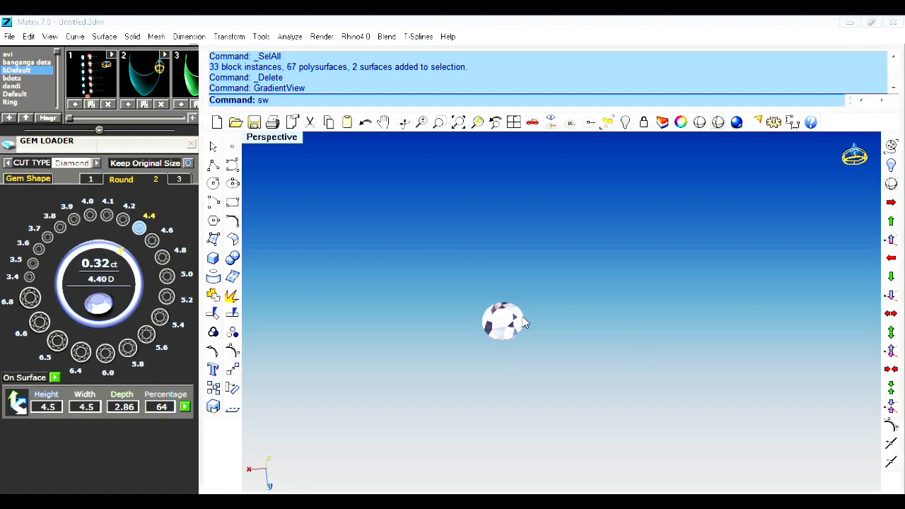
key(Return)
click(506, 326)
key(ctrl+c)
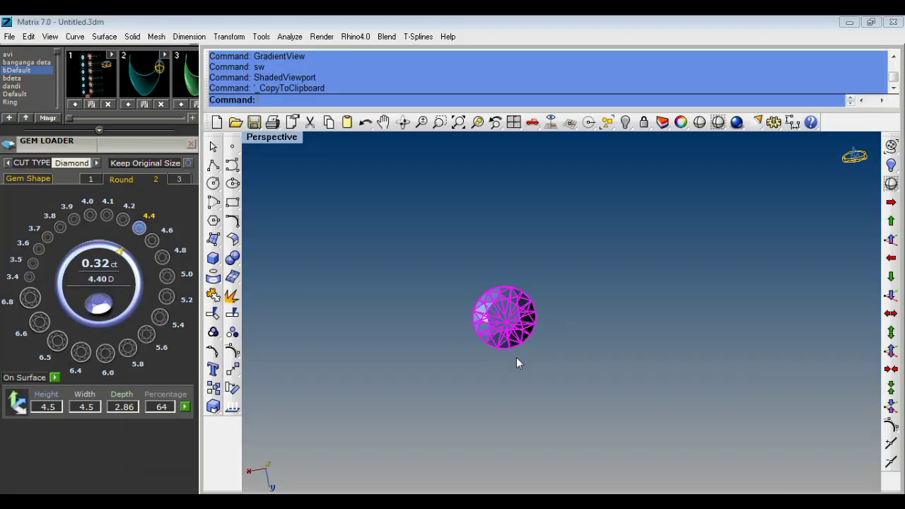
Step: Paste the diamond into the ring model and hide the horizontal line
click(613, 424)
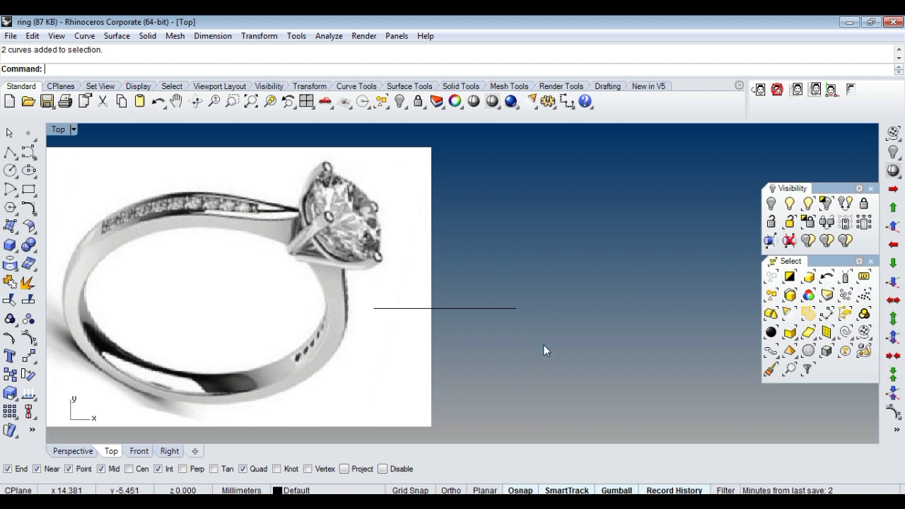
key(ctrl+v)
click(527, 342)
scroll(516, 340, up, 2)
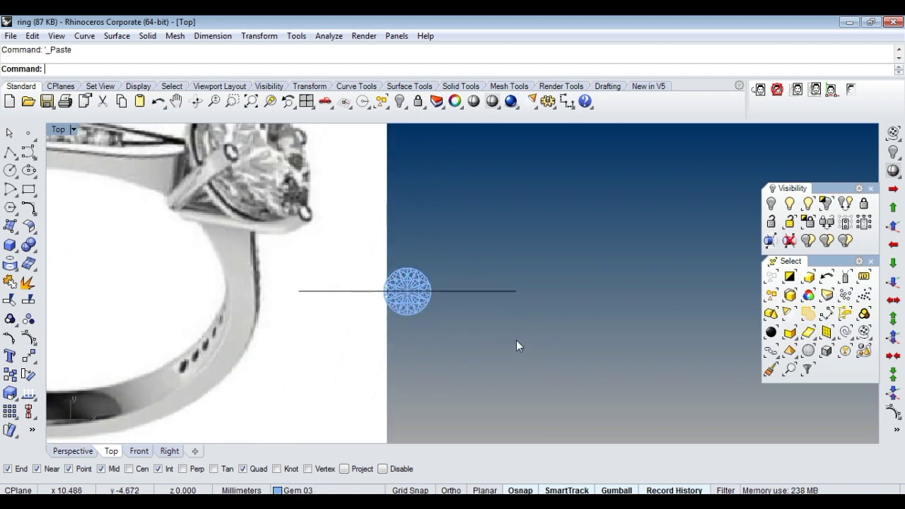
scroll(516, 340, up, 3)
click(545, 287)
click(551, 273)
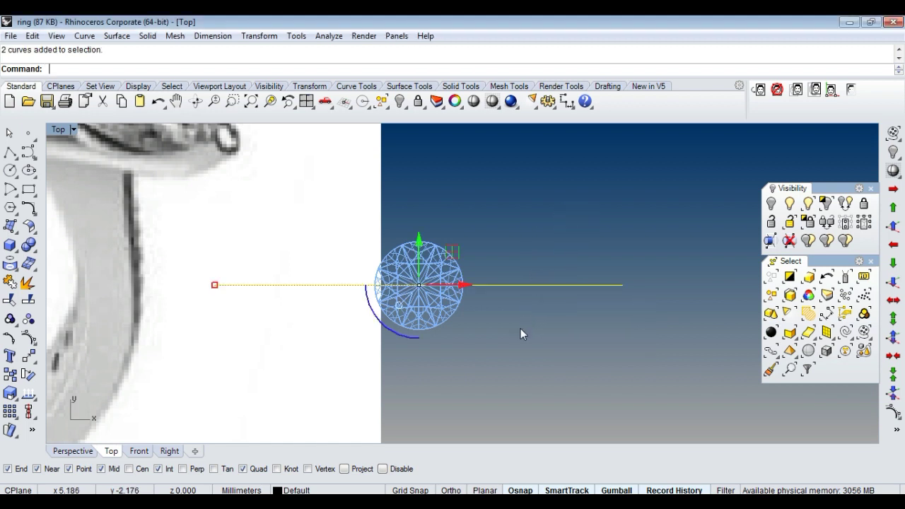
key(ctrl+h)
Step: Draw a 4.5 diameter circle centred at the origin
click(10, 171)
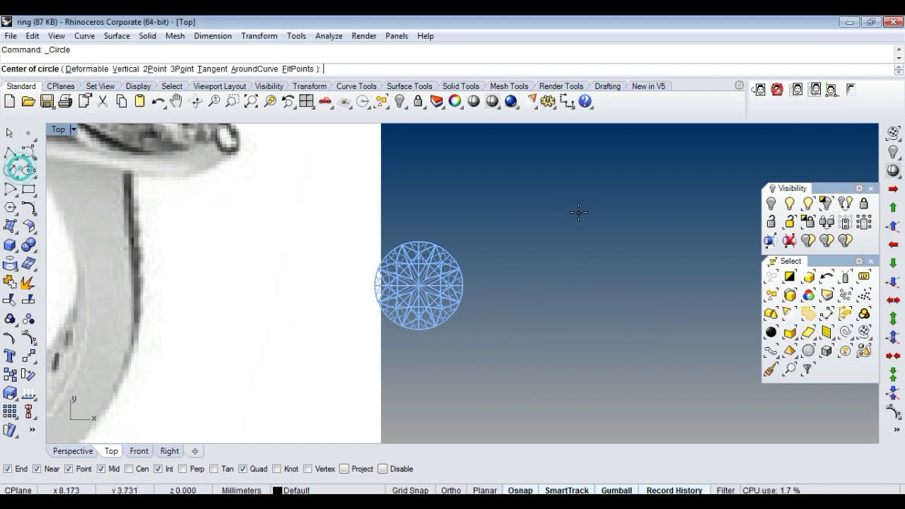
text(0)
key(Return)
text(4.5)
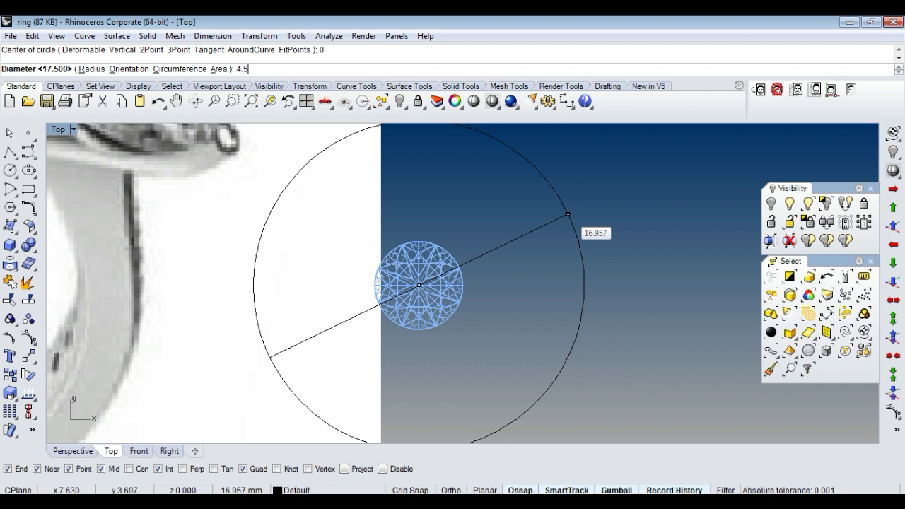
key(Return)
Step: Offset a curve around the diamond gem by 0.1
scroll(464, 274, up, 3)
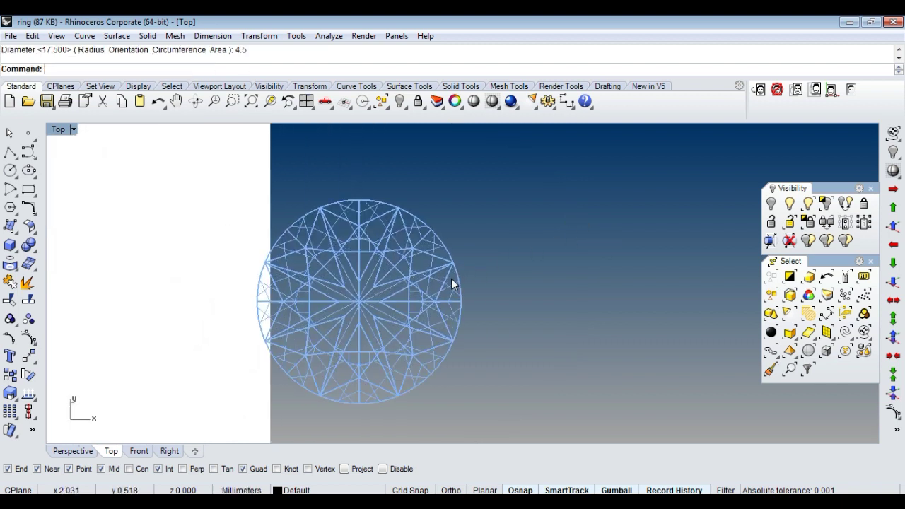
click(453, 284)
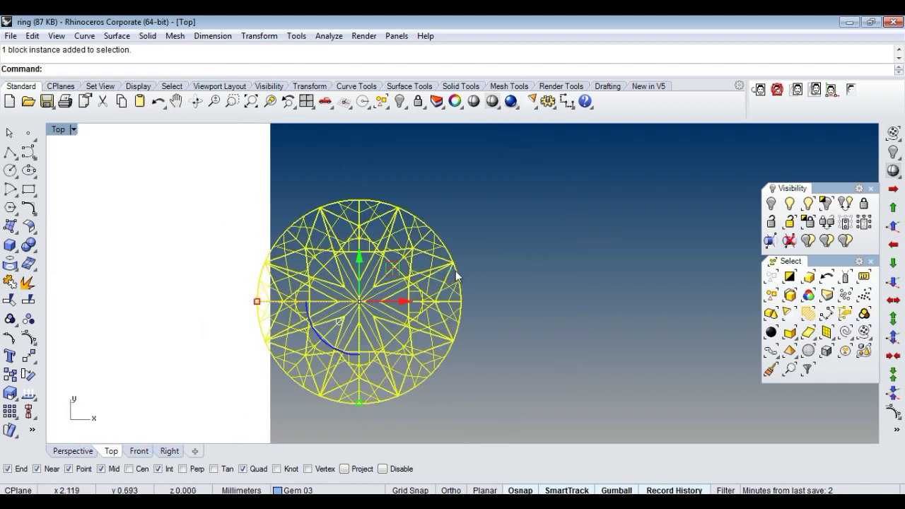
scroll(455, 271, up, 1)
click(456, 271)
text(offset)
key(Return)
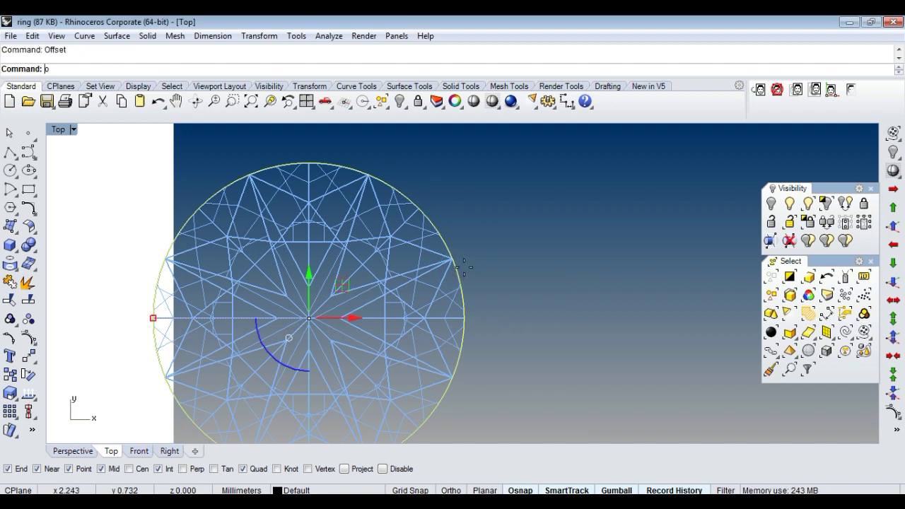
key(Return)
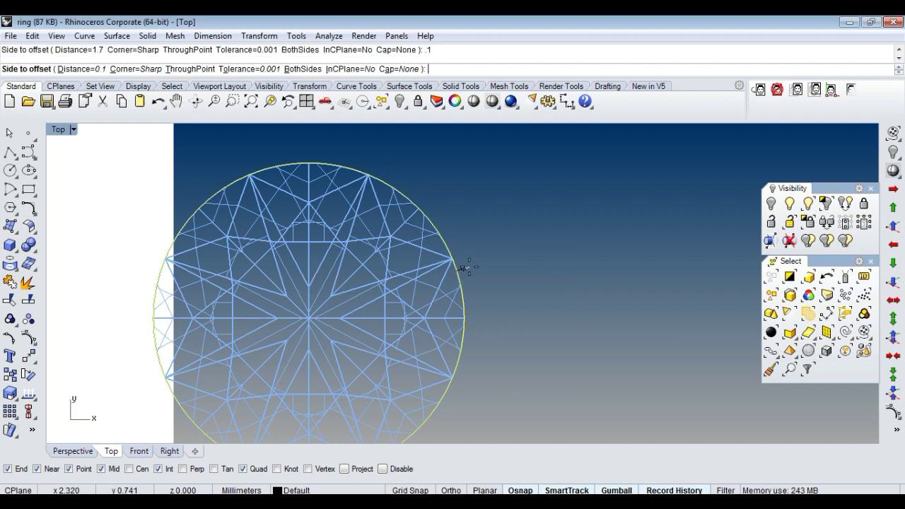
scroll(465, 263, down, 1)
scroll(464, 263, down, 1)
scroll(466, 264, down, 1)
click(481, 240)
right_drag(485, 256, 470, 268)
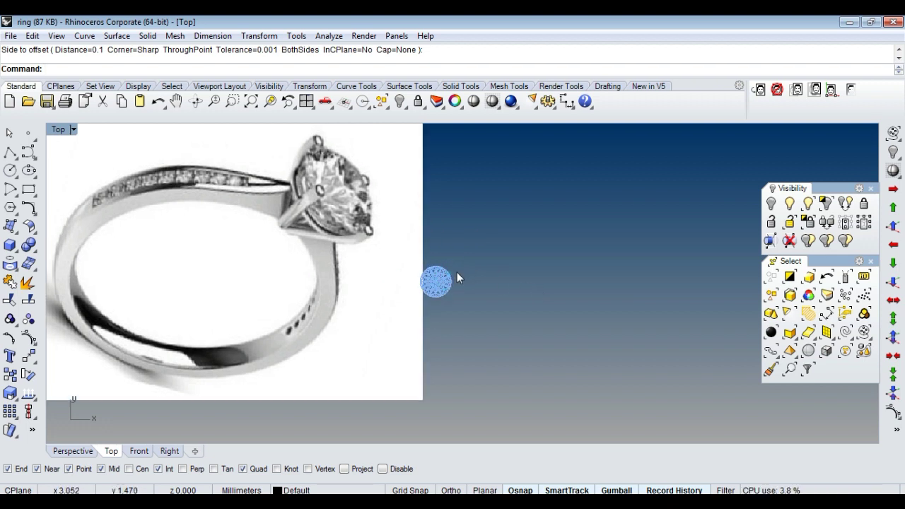
Step: Select the circle curve around the diamond and delete it
scroll(457, 272, up, 3)
scroll(451, 281, up, 3)
scroll(446, 280, up, 3)
click(446, 278)
key(Return)
key(Delete)
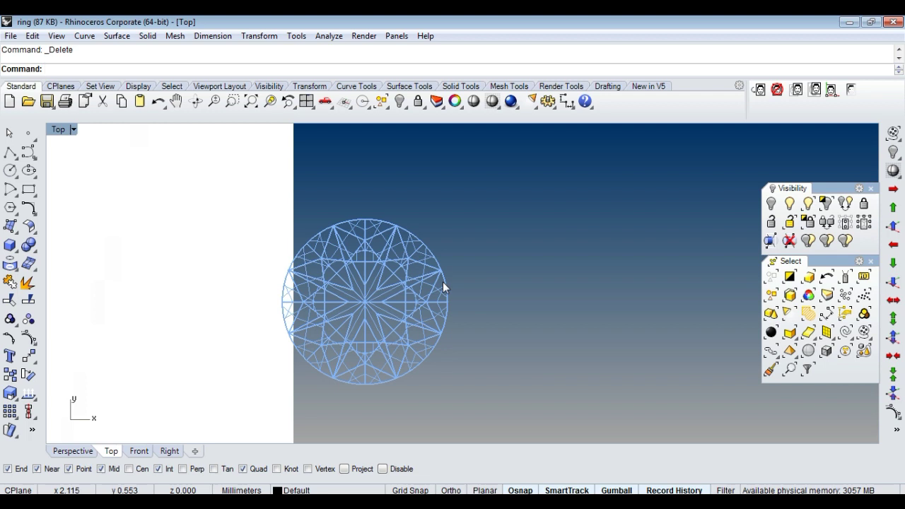
Step: Select the diamond gem, hide it, then undo the hide and clear the selection
scroll(442, 281, up, 3)
scroll(442, 281, up, 2)
click(445, 272)
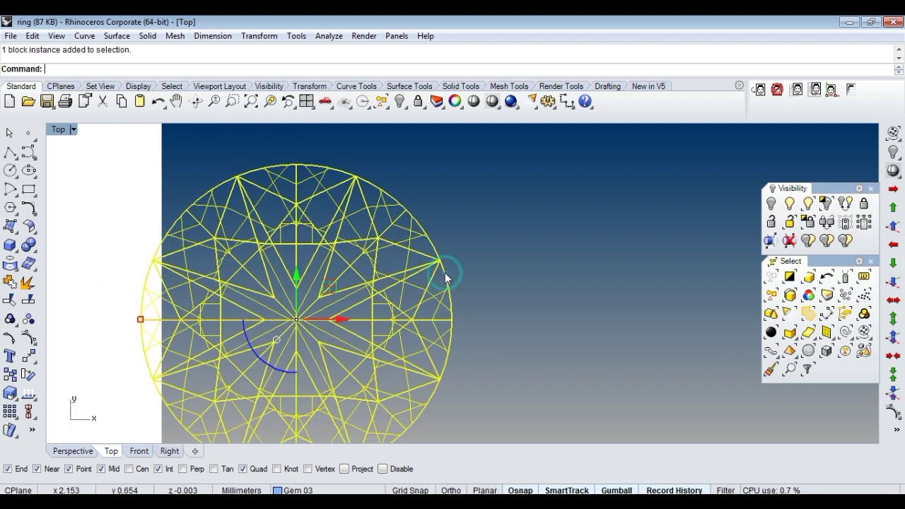
click(446, 272)
click(446, 277)
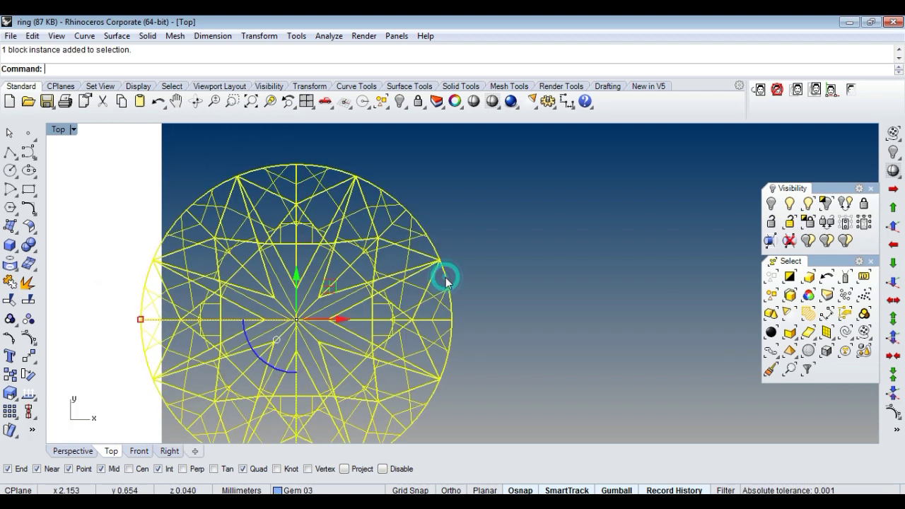
key(ctrl+h)
key(ctrl+z)
click(547, 269)
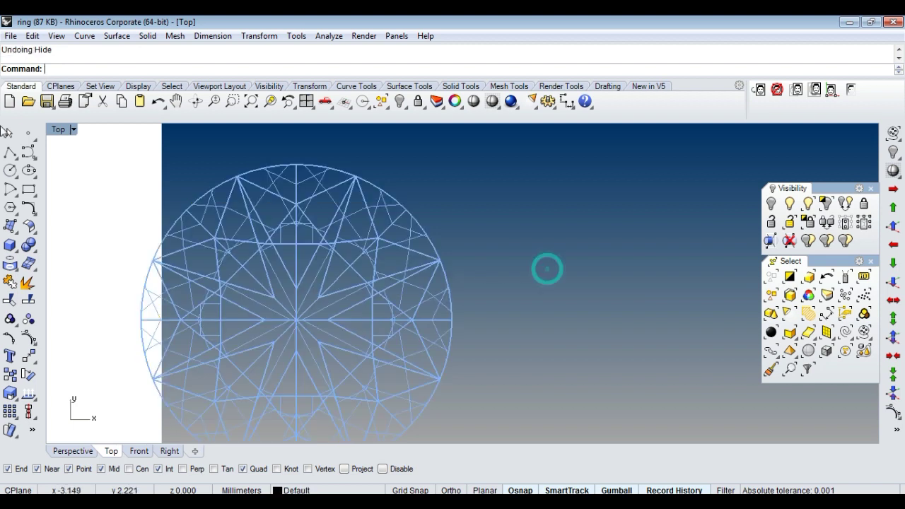
Step: Draw a circle of diameter 4 centred at the origin with object snaps disabled
click(9, 170)
text(0)
key(Return)
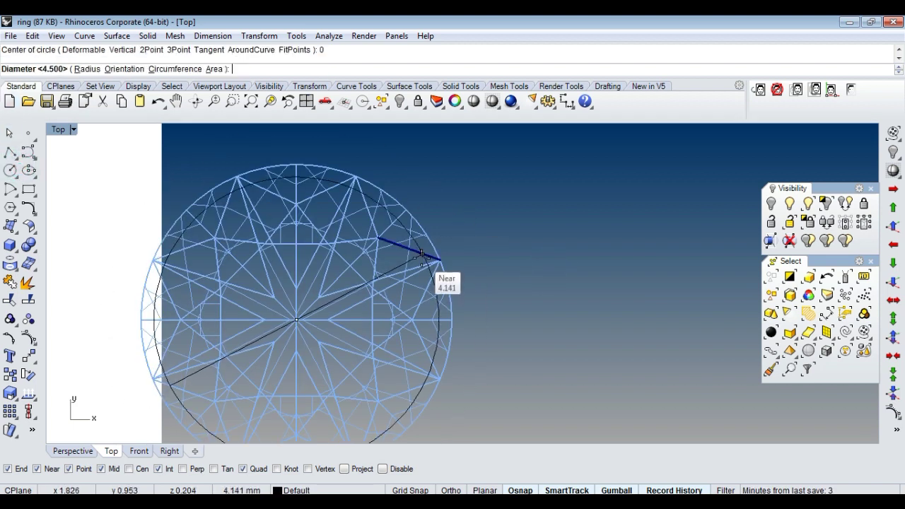
scroll(422, 253, down, 3)
scroll(424, 252, down, 3)
scroll(431, 247, down, 3)
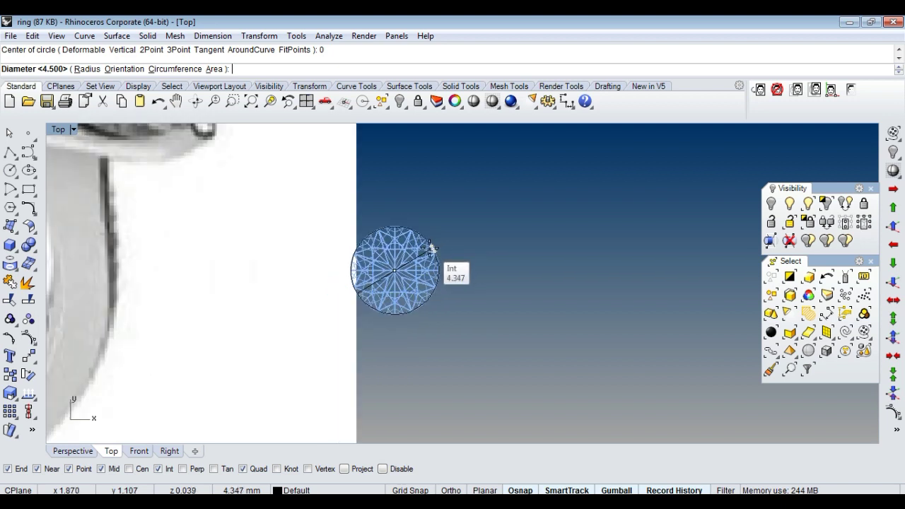
scroll(431, 247, down, 3)
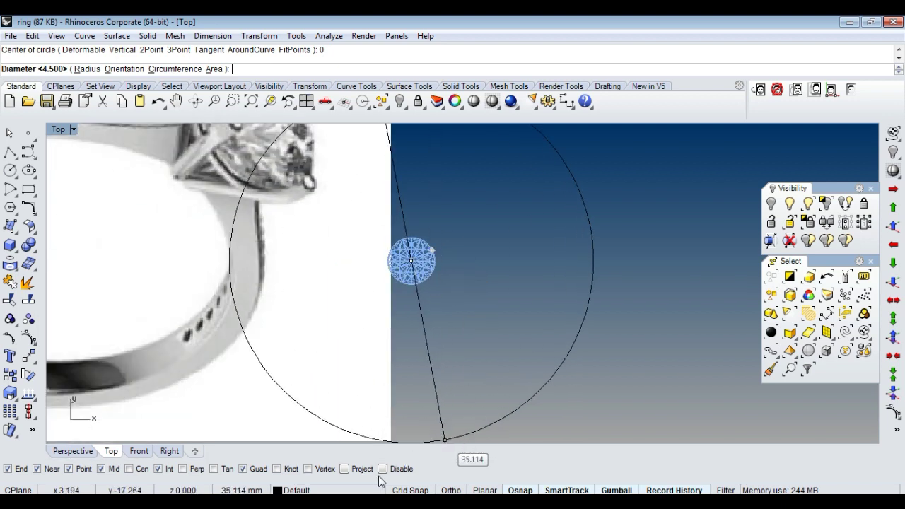
click(382, 468)
scroll(432, 339, down, 3)
scroll(466, 368, down, 3)
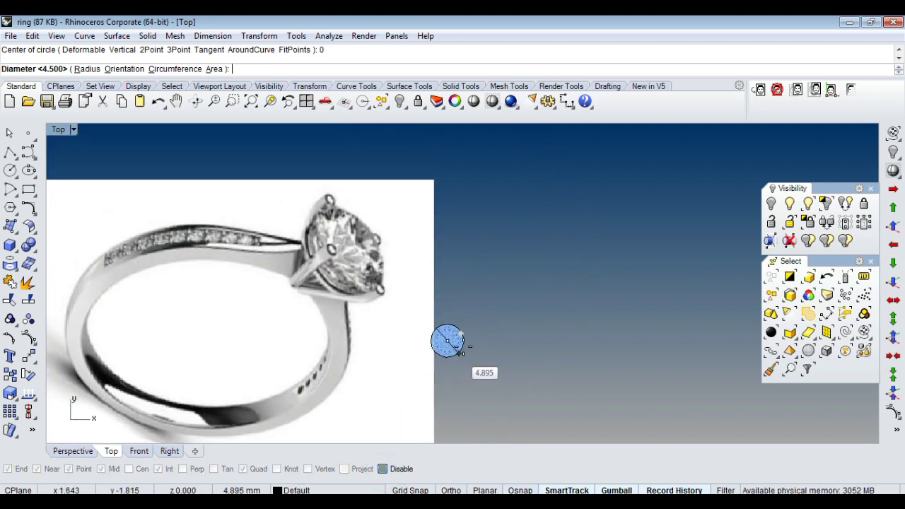
scroll(461, 347, up, 3)
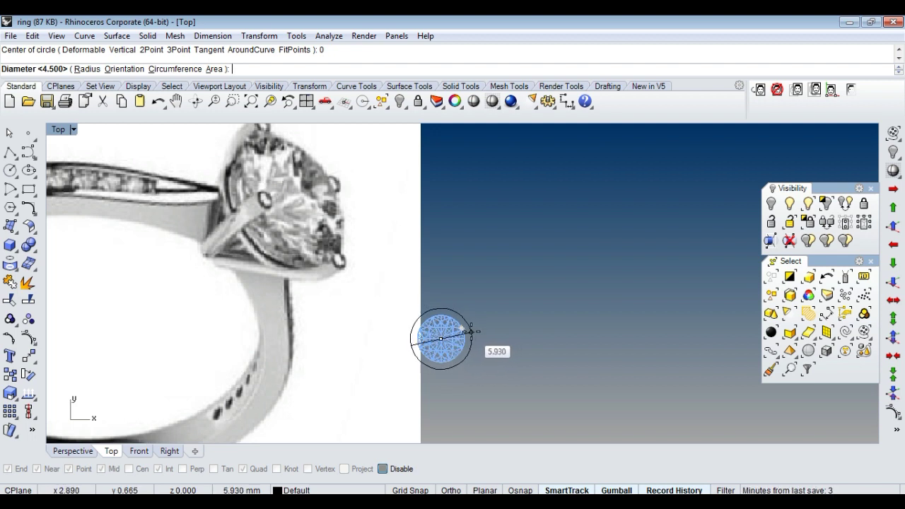
scroll(463, 337, up, 3)
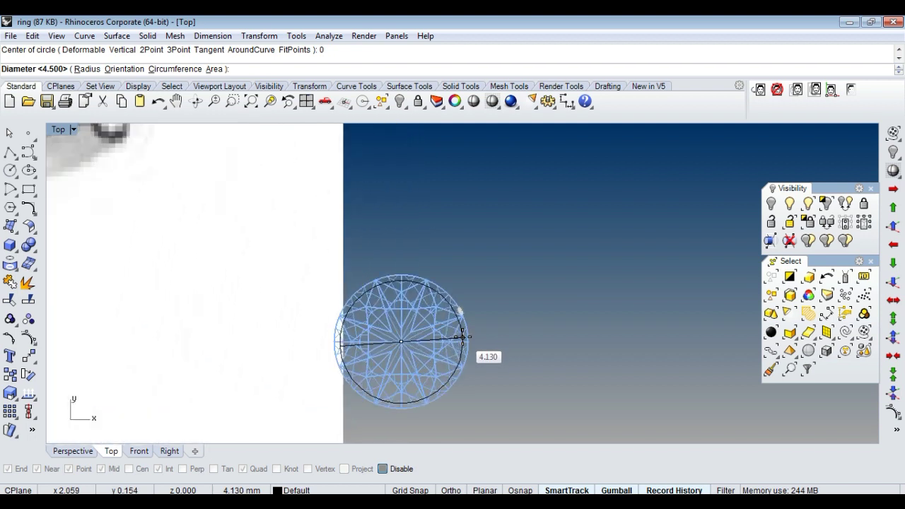
scroll(467, 334, up, 3)
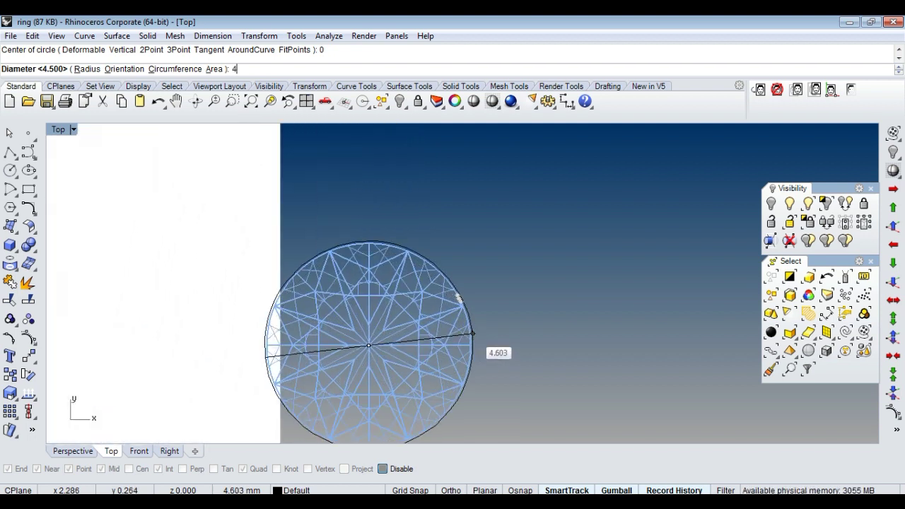
key(Return)
Step: Window-select the gem and the new circle and hide them both
scroll(463, 328, down, 5)
scroll(458, 319, down, 2)
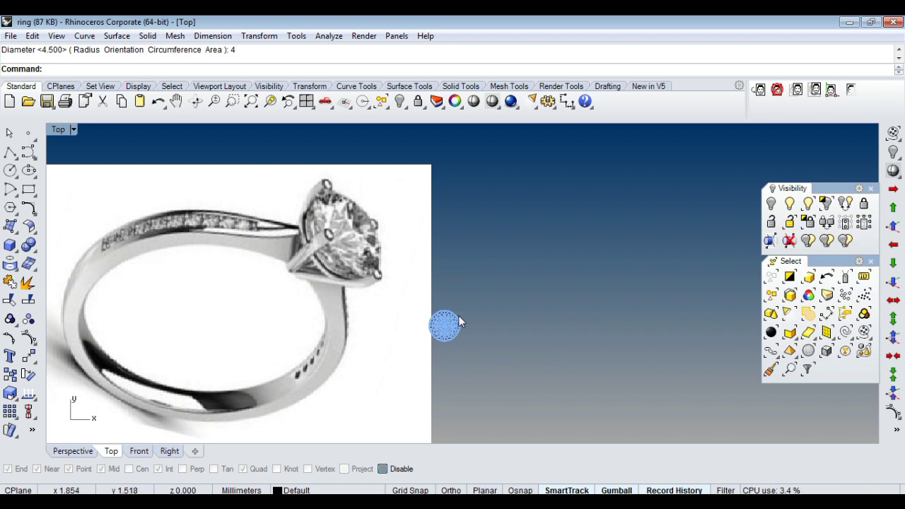
scroll(454, 319, up, 3)
scroll(453, 318, down, 2)
drag(453, 318, 394, 361)
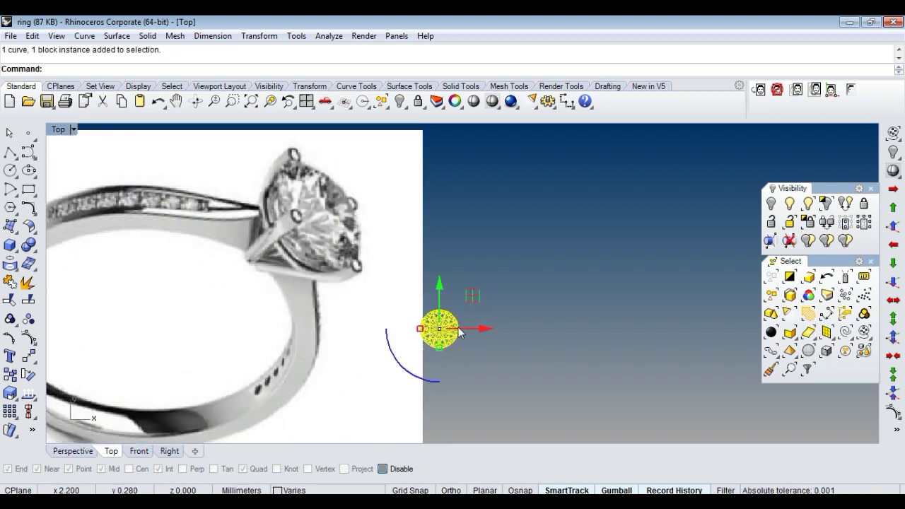
key(ctrl+h)
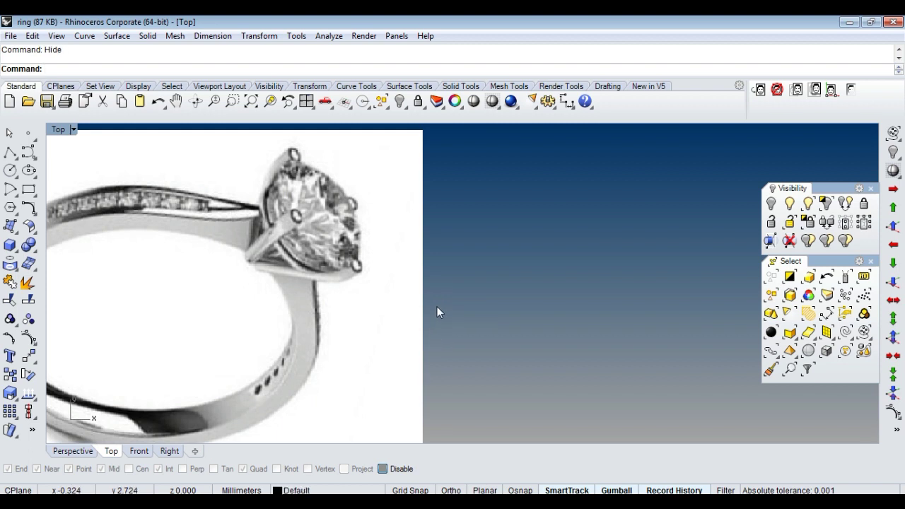
Step: Show the hidden gem and horizontal line again, and pan the Top view to frame them
scroll(437, 307, down, 1)
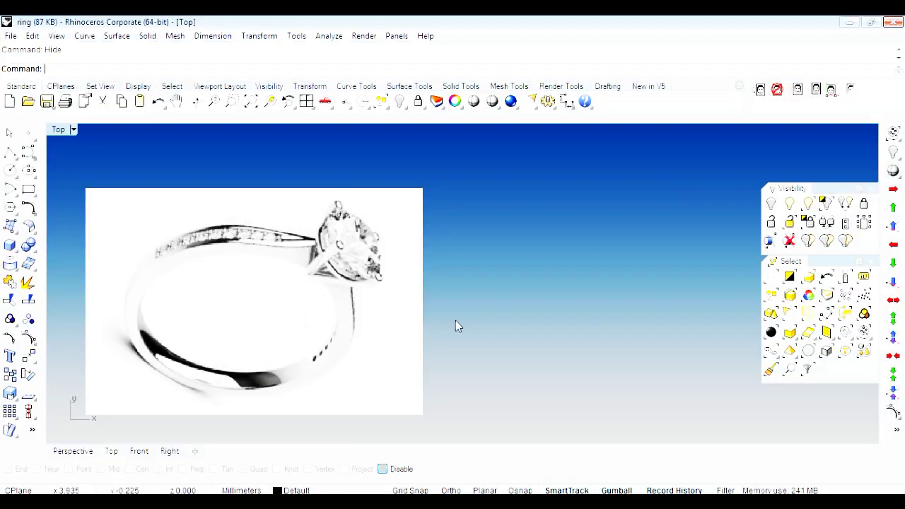
key(ctrl+shift+h)
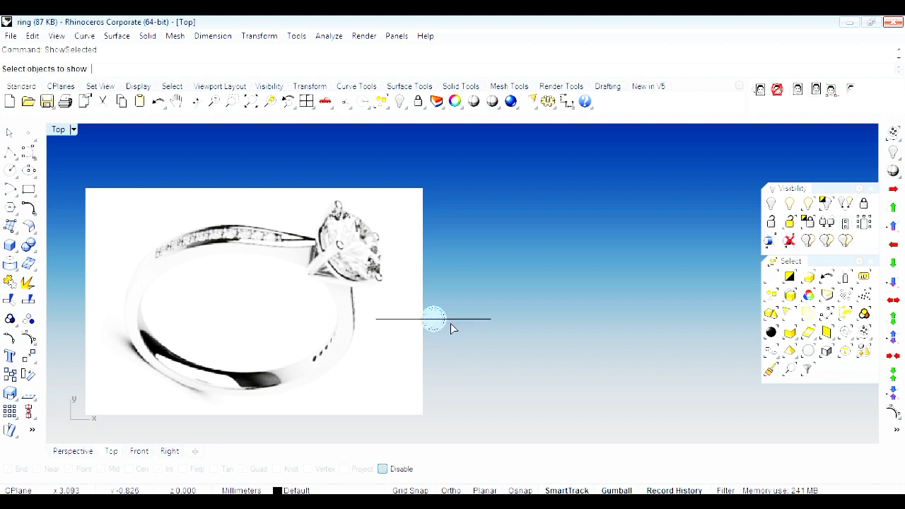
scroll(452, 322, up, 2)
scroll(453, 322, up, 1)
right_click(498, 321)
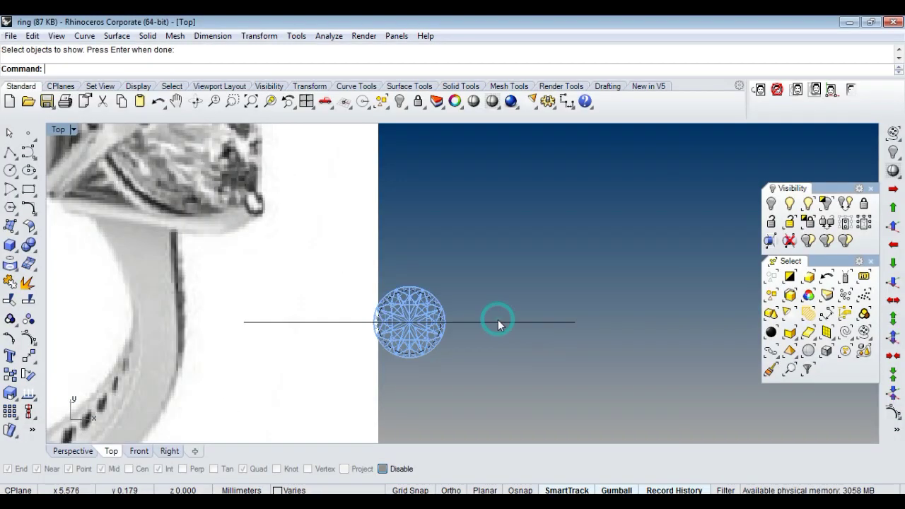
scroll(548, 325, down, 2)
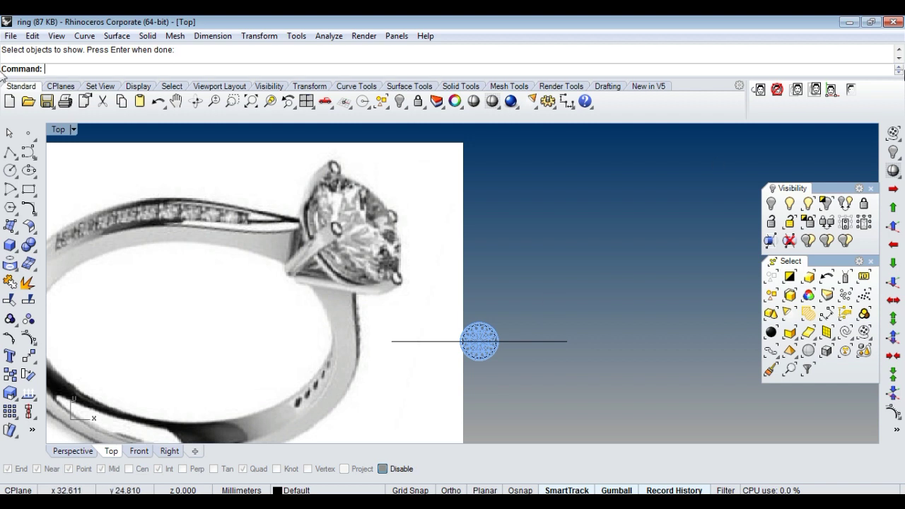
mouse_move(580, 226)
right_down()
mouse_move(505, 300)
mouse_move(502, 292)
right_up()
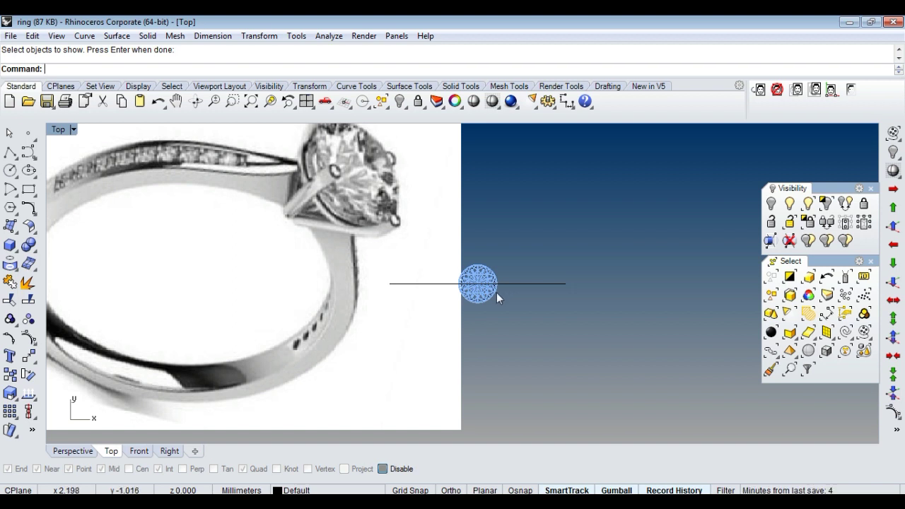
scroll(494, 289, down, 2)
scroll(499, 291, up, 2)
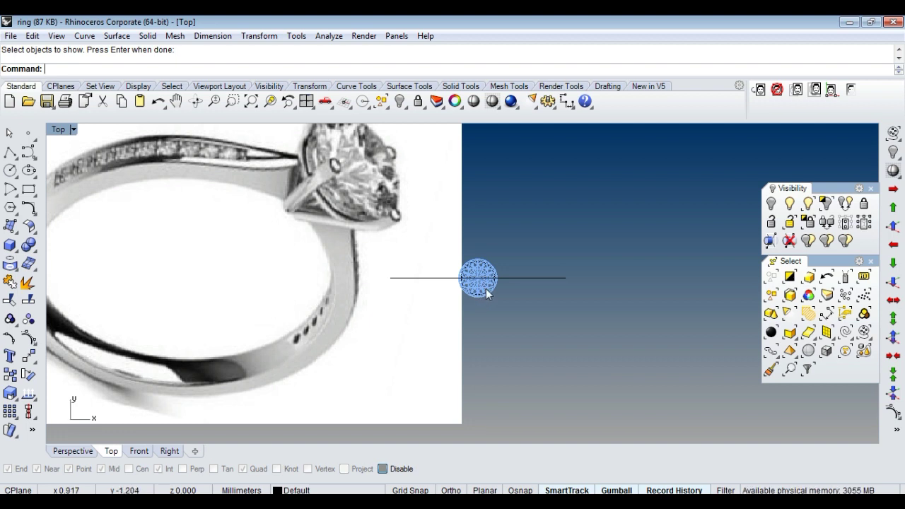
Step: Maximize the Perspective viewport, orbit to an angle, and switch to shaded display
click(485, 293)
scroll(486, 293, up, 1)
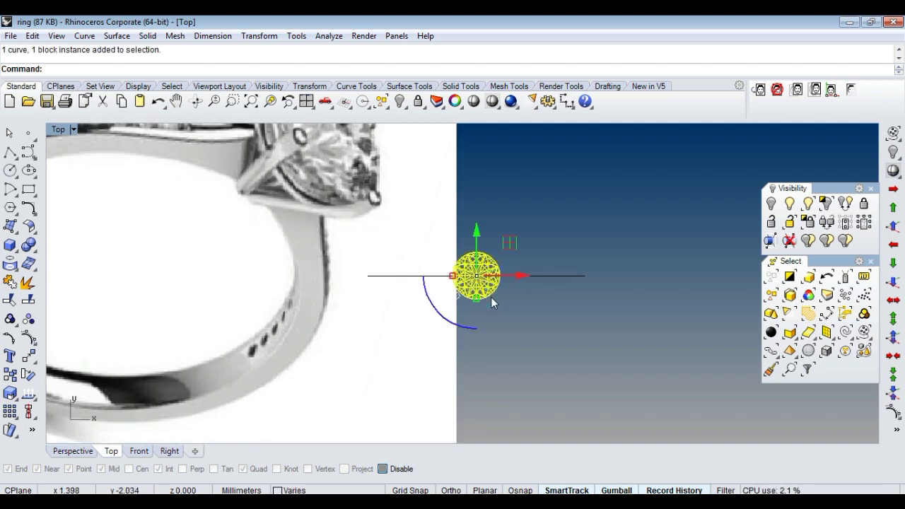
key(ctrl+F4)
mouse_move(508, 301)
right_down()
mouse_move(495, 343)
mouse_move(551, 286)
right_up()
key(ctrl+alt+s)
Step: Extrude both ring circles a distance of 1 into a solid band
drag(549, 287, 520, 345)
text(ex)
key(Return)
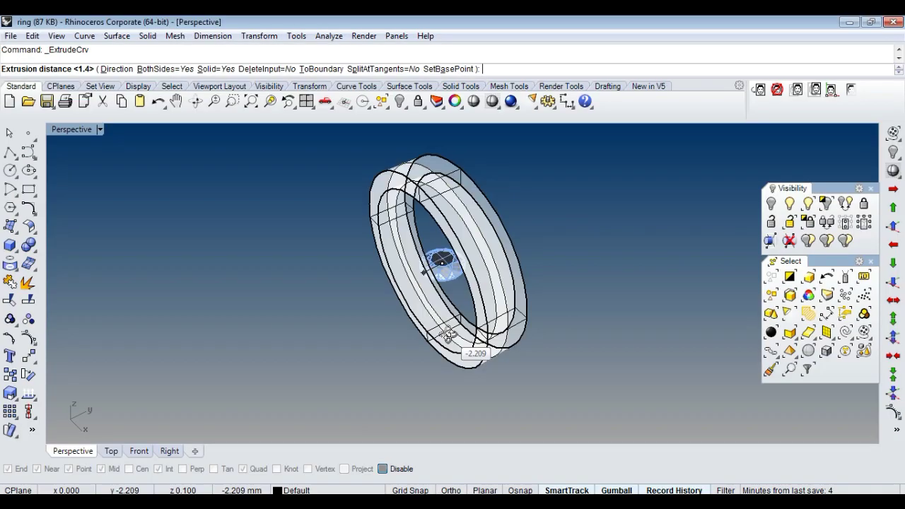
right_drag(447, 335, 492, 359)
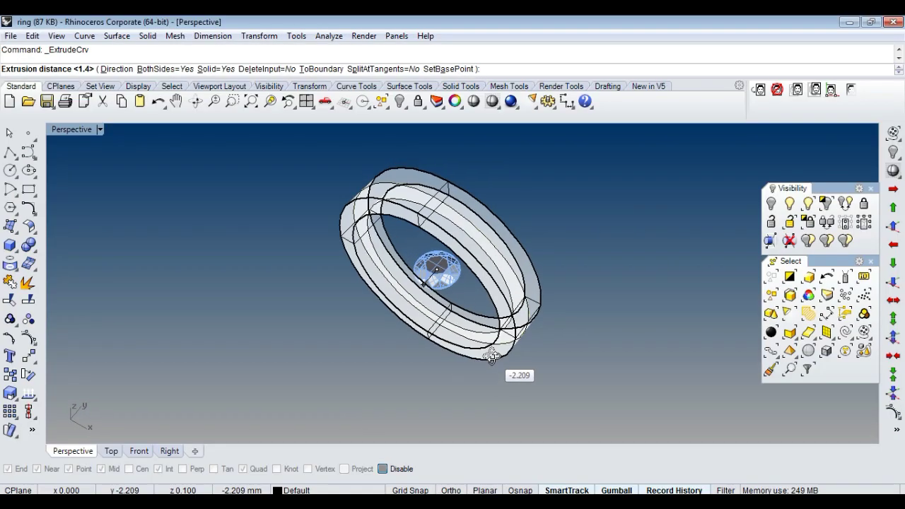
text(1)
key(Return)
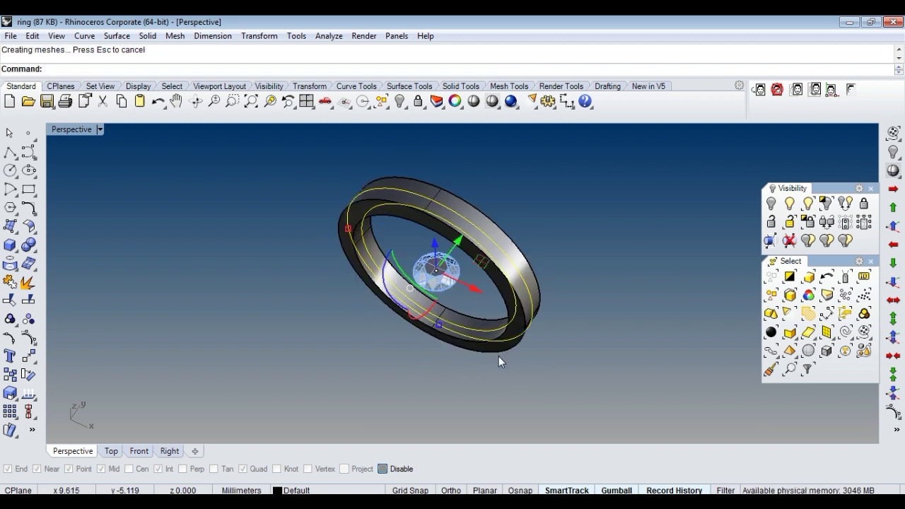
Step: Group and hide the ring solid, then return to the full-size Top view
key(ctrl+g)
key(ctrl+h)
key(ctrl+F1)
scroll(491, 328, down, 3)
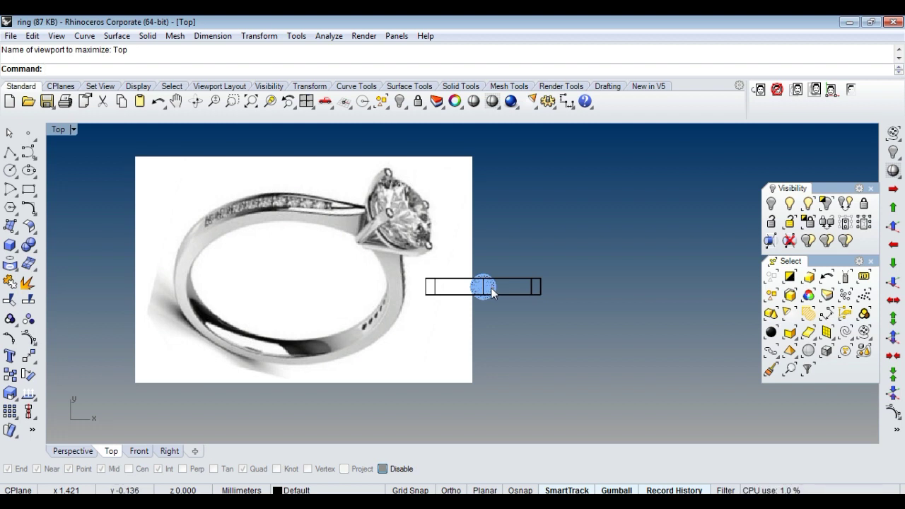
scroll(491, 291, up, 3)
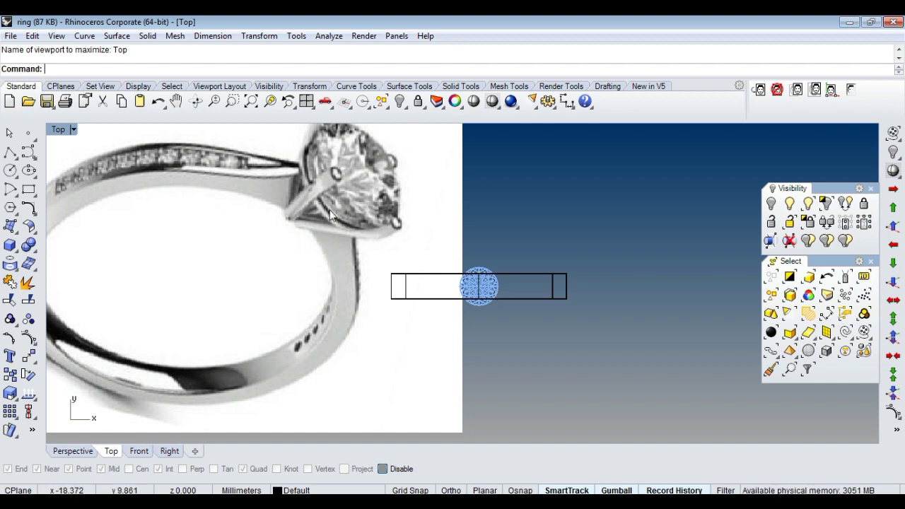
Step: Lift the gem about 11 units in the Front view, then return to Top and deselect
scroll(479, 295, up, 2)
click(488, 297)
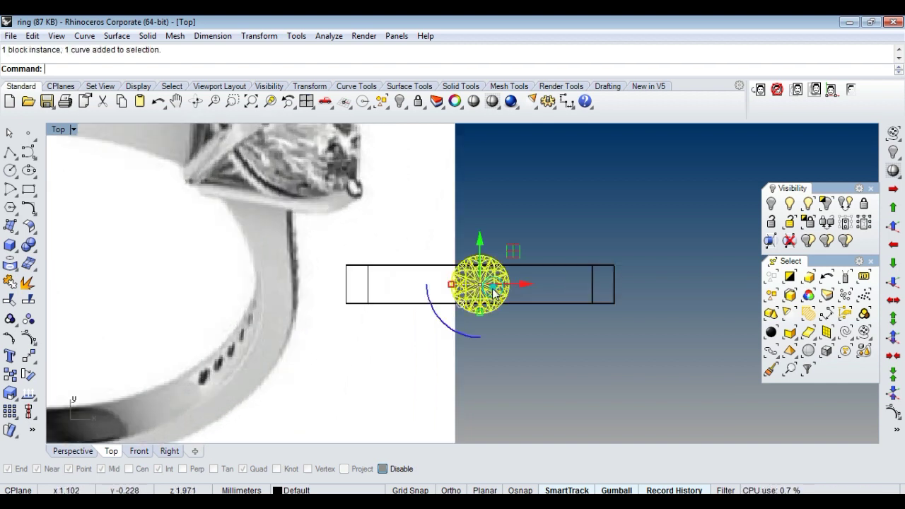
key(ctrl+F2)
mouse_move(379, 264)
mouse_down()
mouse_move(396, 181)
mouse_move(400, 203)
mouse_up()
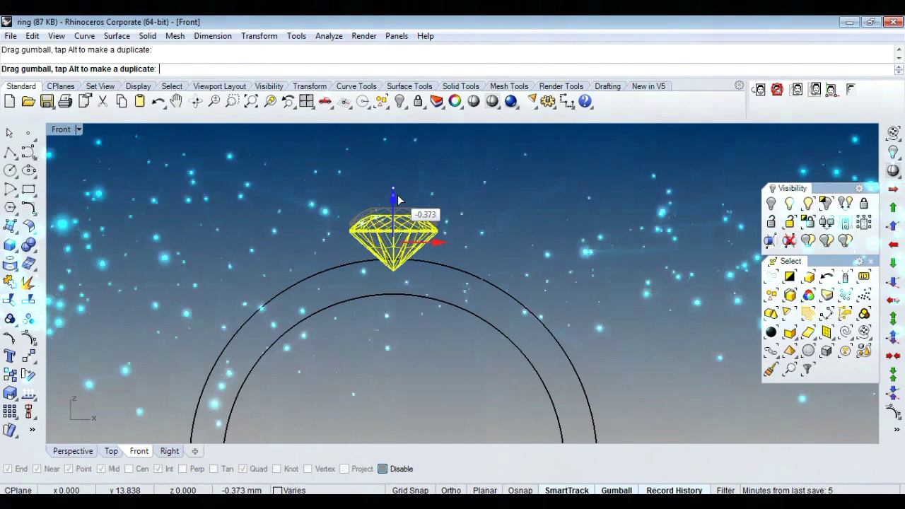
key(ctrl+F1)
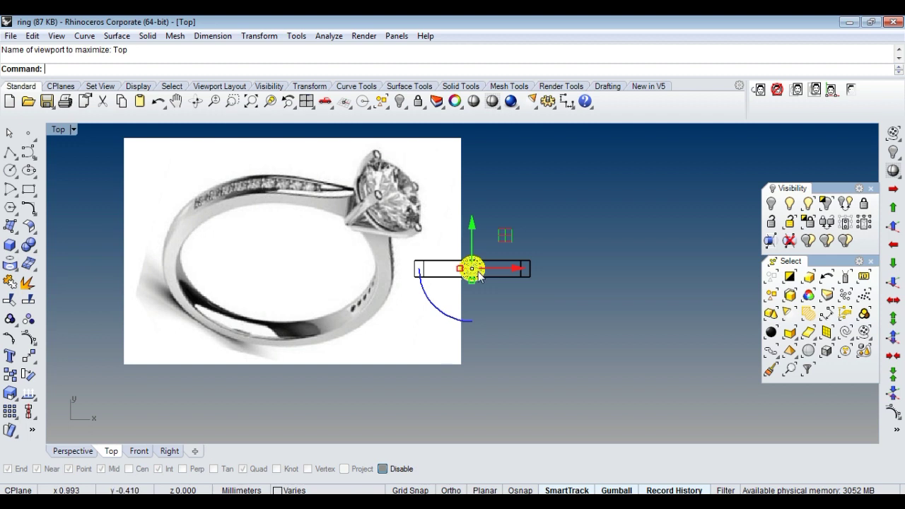
scroll(478, 276, up, 2)
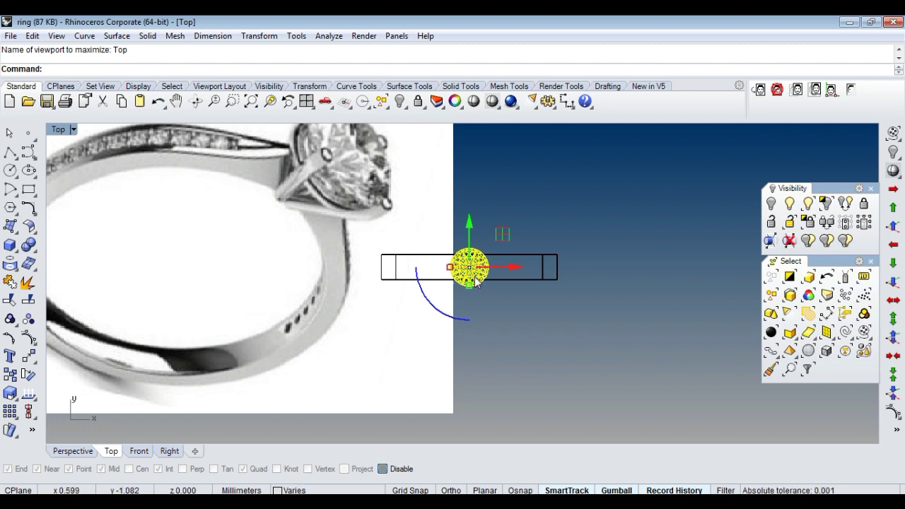
scroll(475, 282, down, 2)
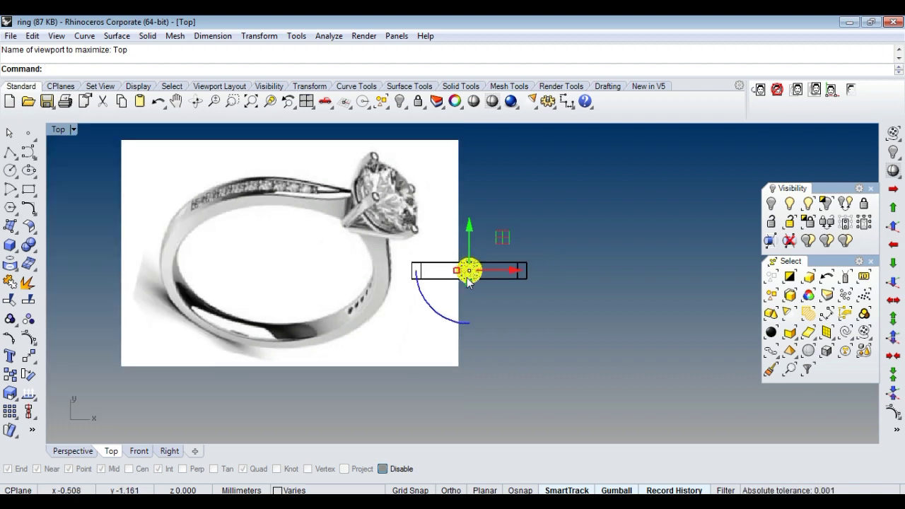
click(573, 234)
scroll(473, 277, up, 2)
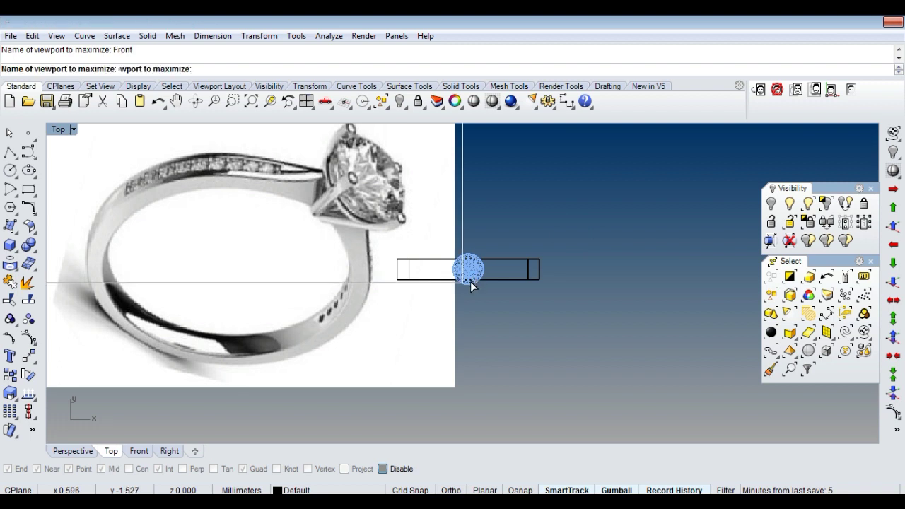
Step: Undo the gem's move and draw a 0.8 diameter circle at the gem's centre
key(ctrl+z)
key(ctrl+F1)
key(Escape)
click(10, 170)
click(467, 269)
scroll(470, 259, up, 2)
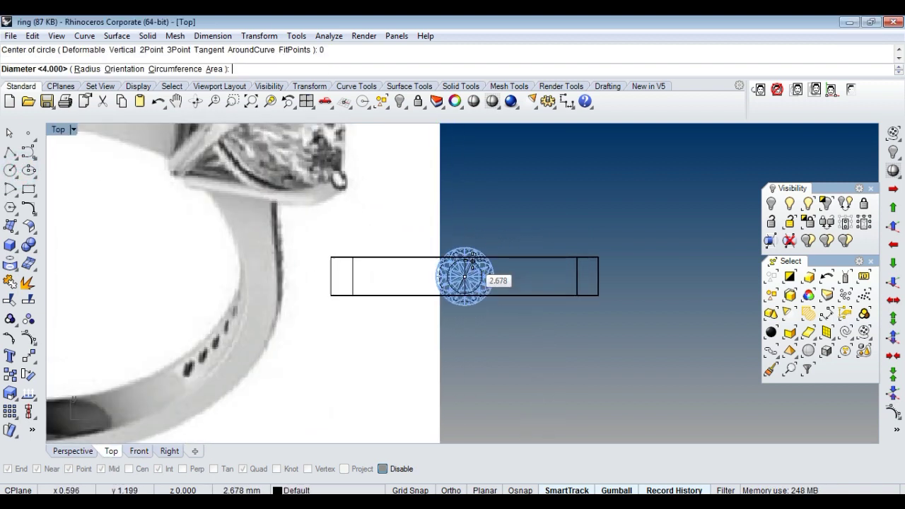
text(.8)
key(Return)
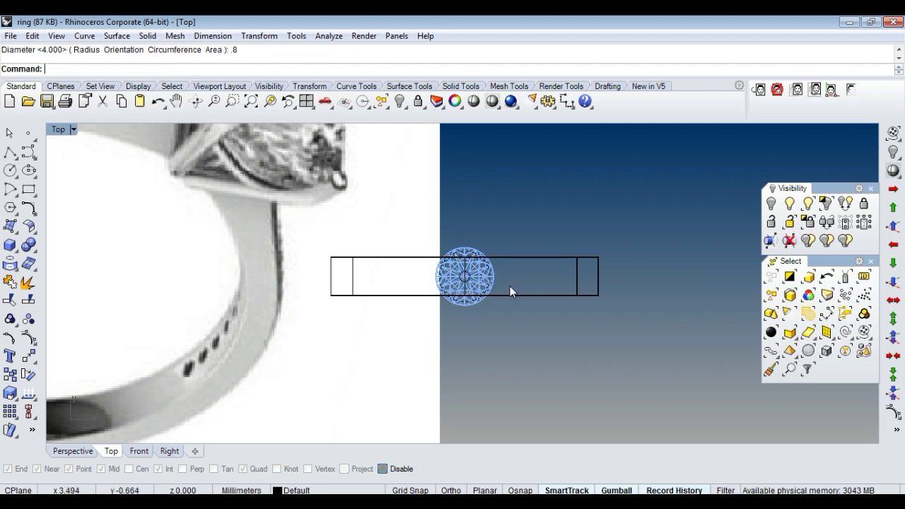
Step: Move the small 0.8 circle up to the gem's rim with the gumball
scroll(444, 238, up, 2)
scroll(452, 291, up, 2)
scroll(451, 290, up, 1)
click(451, 291)
scroll(441, 274, up, 2)
click(441, 274)
scroll(441, 273, down, 2)
right_drag(446, 258, 444, 297)
drag(442, 298, 445, 220)
scroll(446, 220, down, 2)
Step: Polar-array the small circle around the origin into 4 copies over 360°
text(ArrayPolar)
key(Return)
text(qq)
key(BackSpace)
key(BackSpace)
text(0)
key(Return)
text(4)
key(Return)
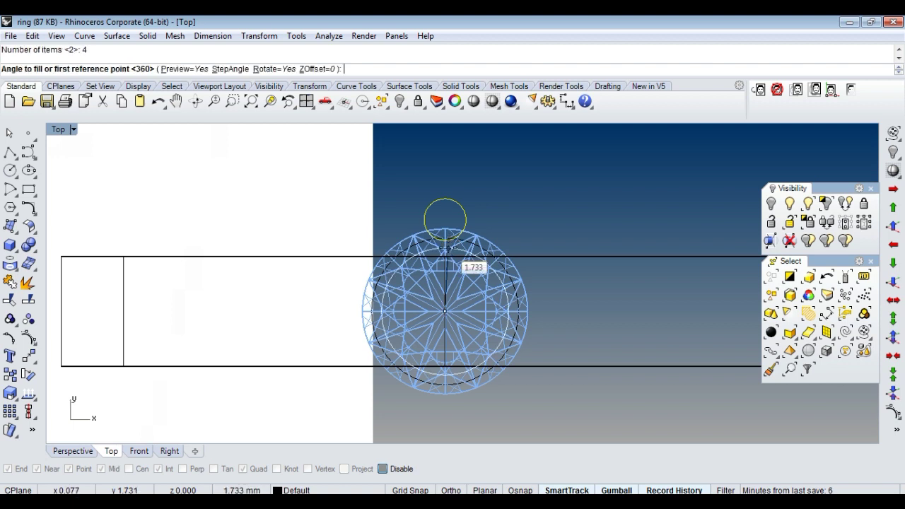
key(Return)
Step: Nudge the circle onto the rim and rotate the prong circles 45° about the origin
scroll(553, 199, down, 6)
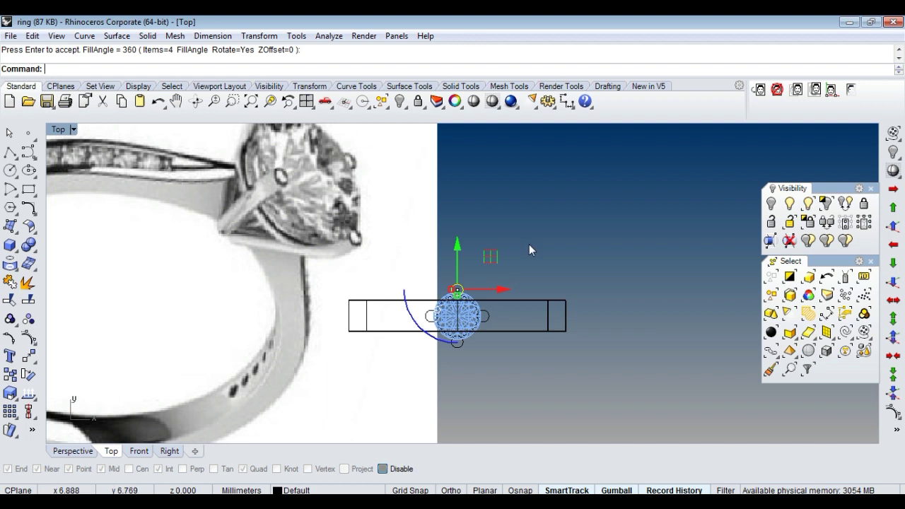
scroll(459, 300, up, 2)
scroll(452, 287, up, 3)
scroll(450, 282, up, 1)
drag(450, 282, 455, 200)
scroll(454, 200, down, 3)
text(rotate)
key(Return)
text(0)
key(Return)
text(45)
key(Return)
scroll(470, 301, down, 2)
scroll(472, 354, down, 3)
key(Escape)
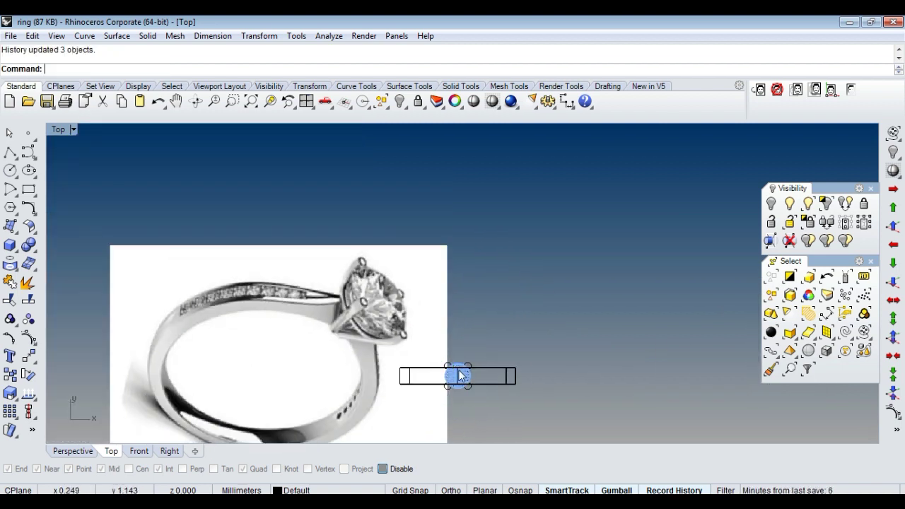
Step: Select the gem and prong circles and raise them about 12 mm in the Front view
scroll(452, 371, up, 2)
drag(420, 335, 498, 409)
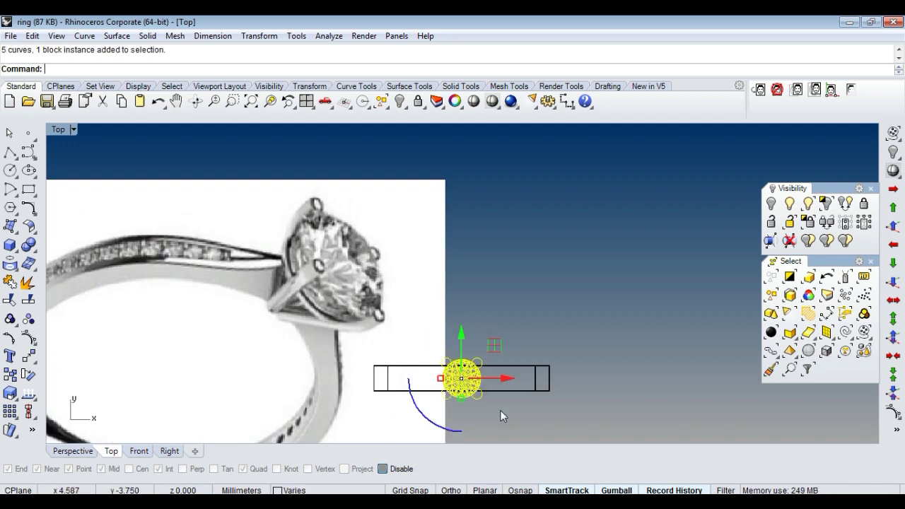
key(ctrl+F2)
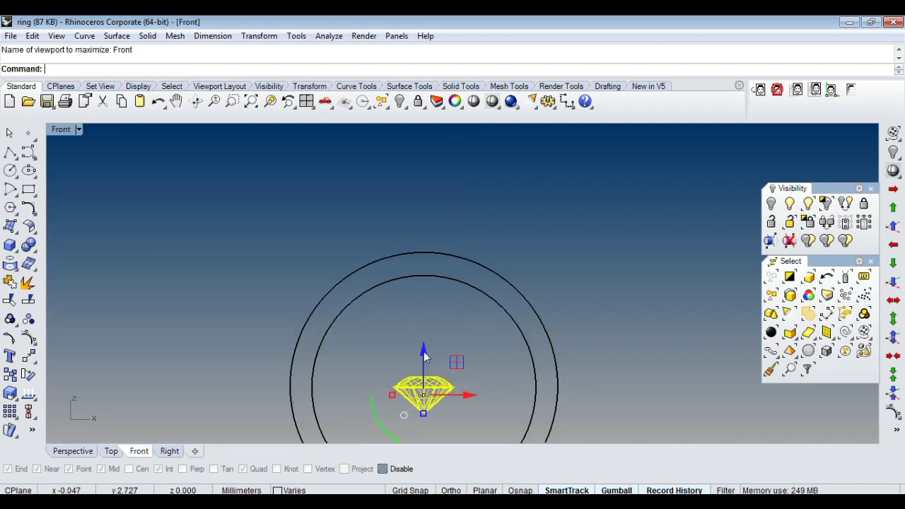
drag(424, 350, 449, 198)
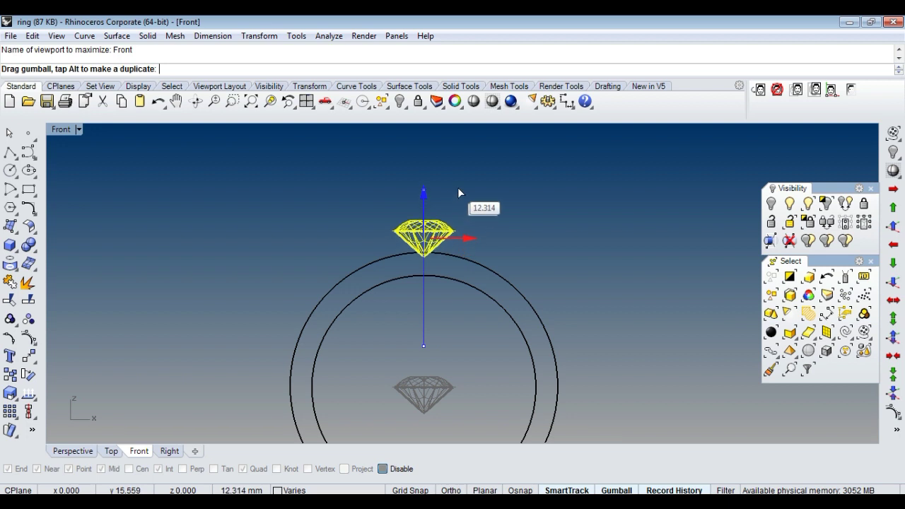
drag(448, 193, 465, 189)
key(ctrl+F1)
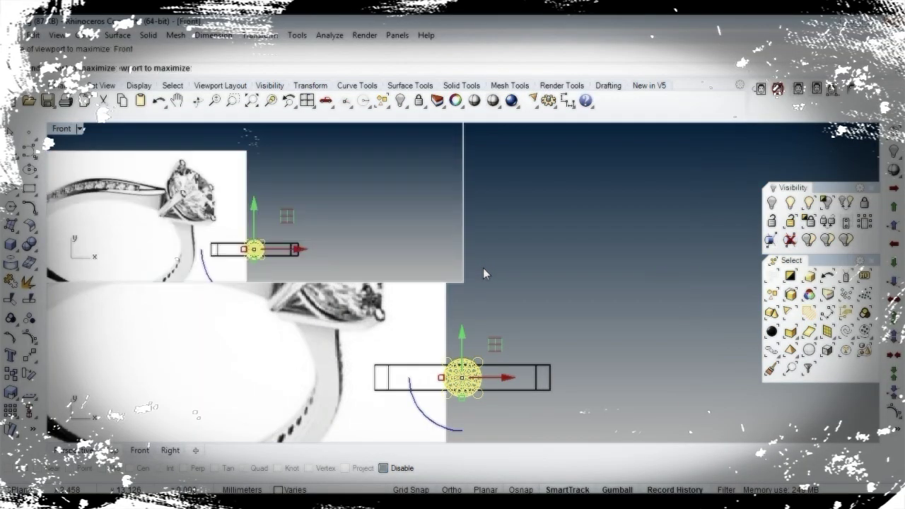
Step: Lower the gem onto the top of the band, then orbit the Perspective view to check it
scroll(430, 256, up, 2)
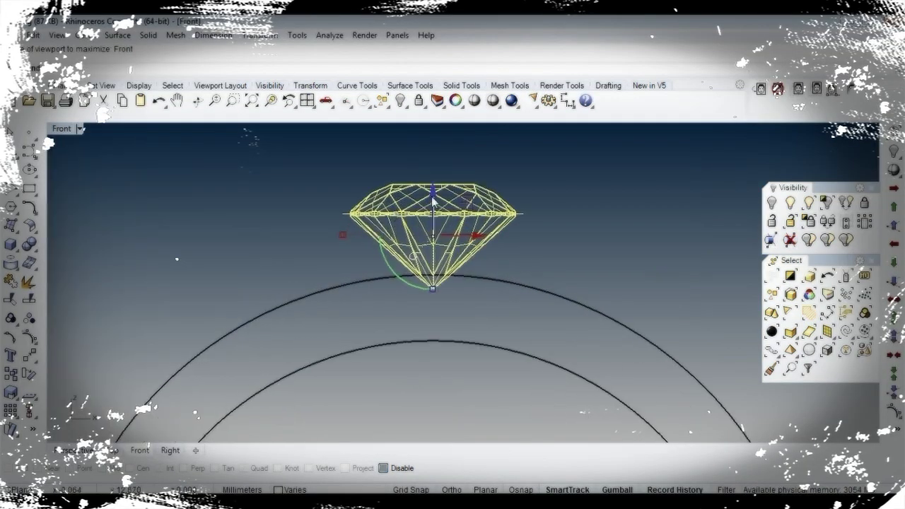
drag(433, 202, 436, 234)
drag(436, 236, 437, 235)
key(ctrl+F1)
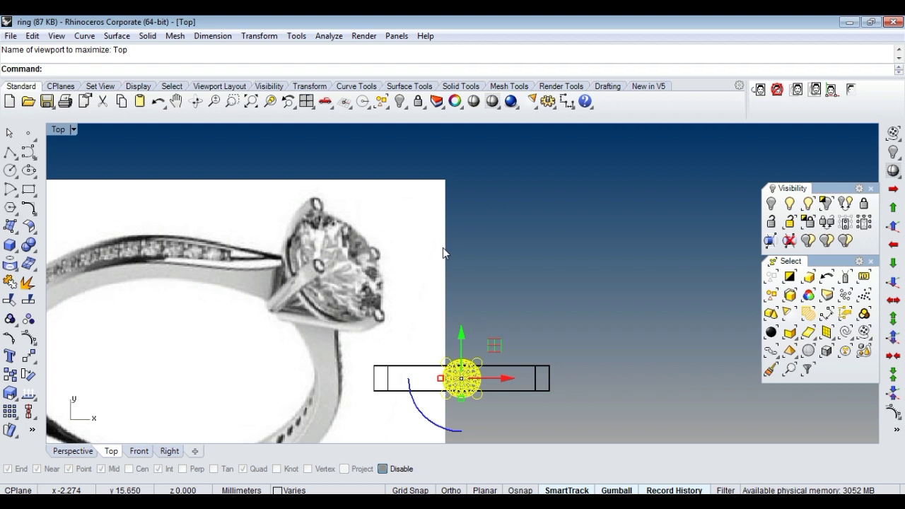
scroll(442, 254, down, 1)
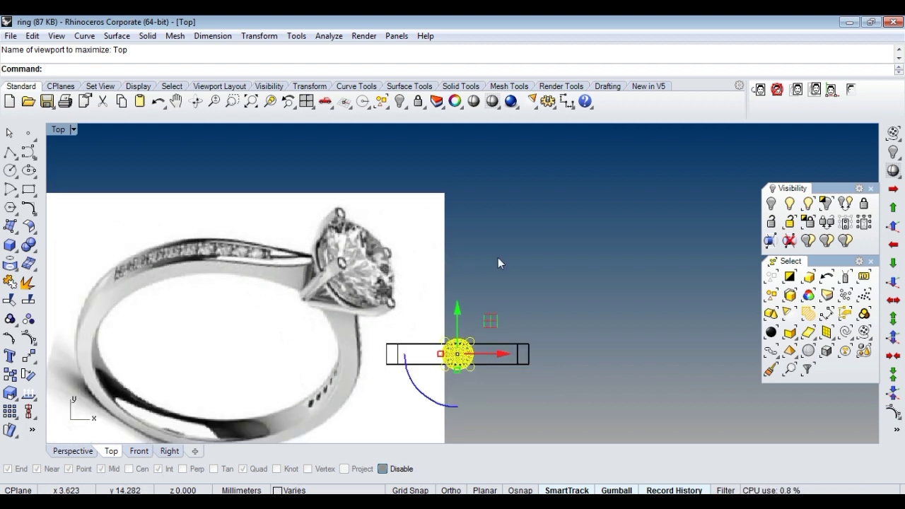
key(ctrl+F4)
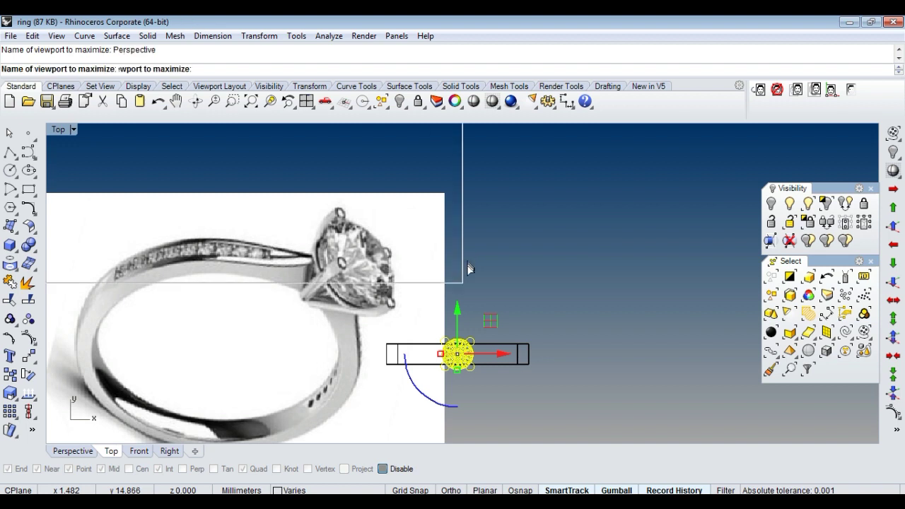
mouse_move(569, 240)
right_down()
mouse_move(485, 266)
mouse_move(545, 202)
mouse_move(439, 239)
mouse_move(395, 145)
right_up()
Step: Hide the gem, orbit around the ring, then undo to bring the gem back
scroll(444, 225, up, 3)
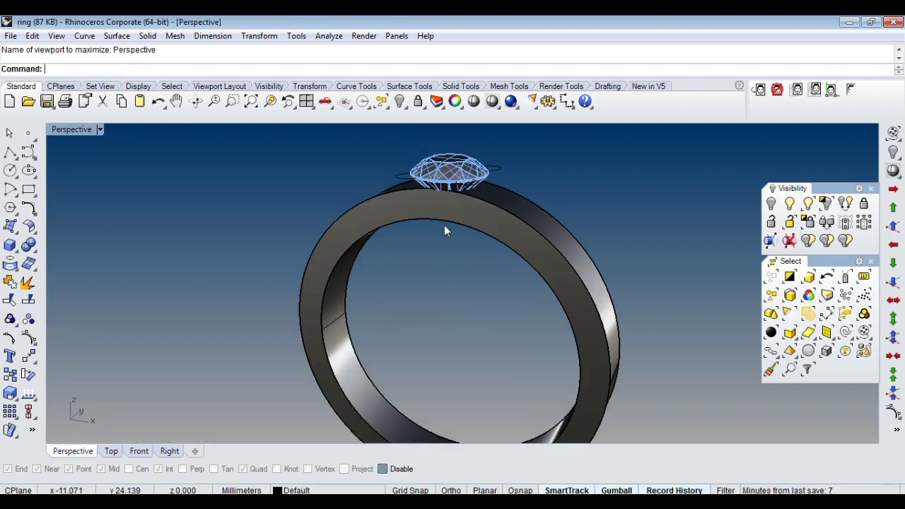
scroll(444, 225, up, 3)
click(456, 190)
key(ctrl+h)
mouse_move(464, 198)
right_down()
mouse_move(460, 216)
mouse_move(475, 219)
right_up()
scroll(475, 212, down, 3)
key(ctrl+z)
Step: Select the gem and view it from above, then in maximized Front and Top views
scroll(476, 208, up, 2)
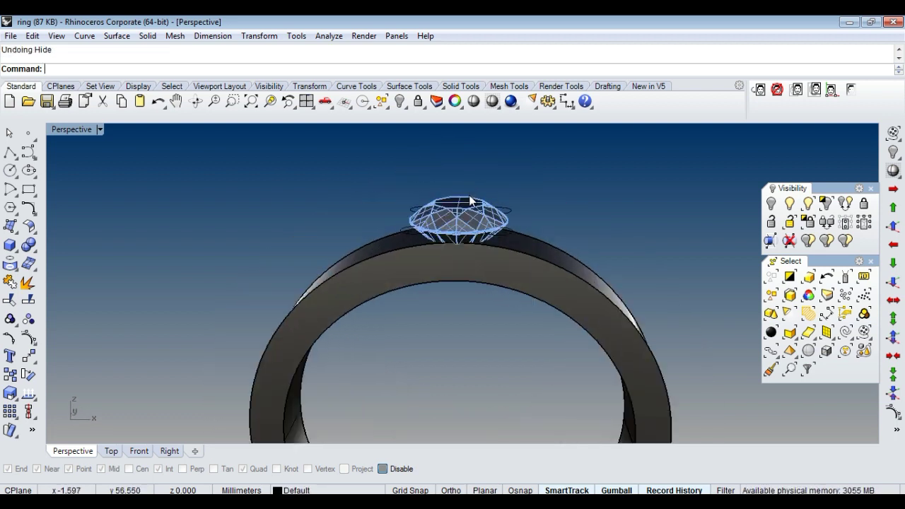
scroll(474, 234, up, 2)
scroll(474, 240, up, 3)
scroll(474, 241, up, 1)
click(472, 253)
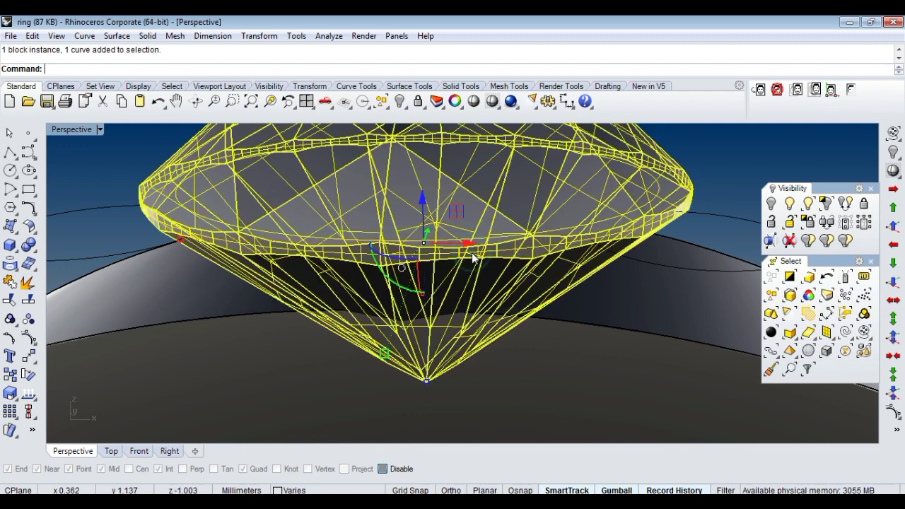
scroll(459, 240, down, 2)
scroll(448, 231, down, 2)
mouse_move(448, 231)
right_down()
mouse_move(460, 202)
mouse_move(448, 262)
right_up()
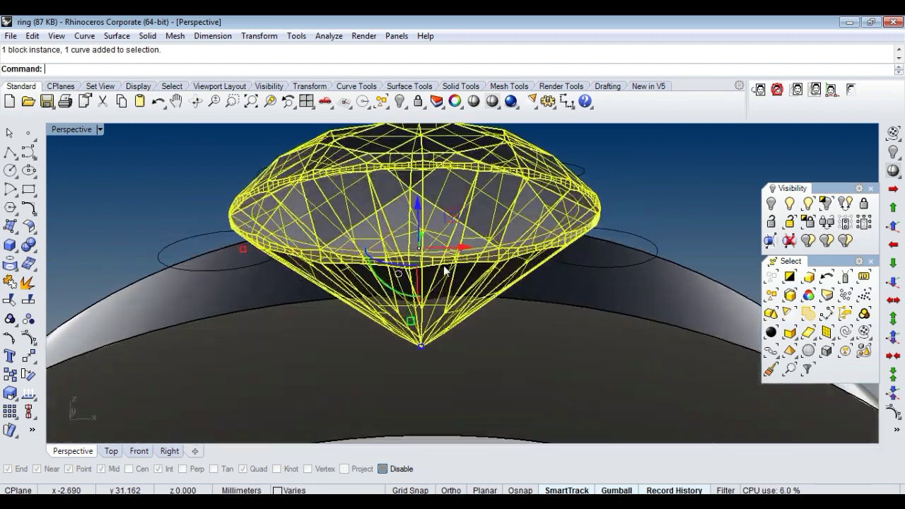
key(ctrl+F2)
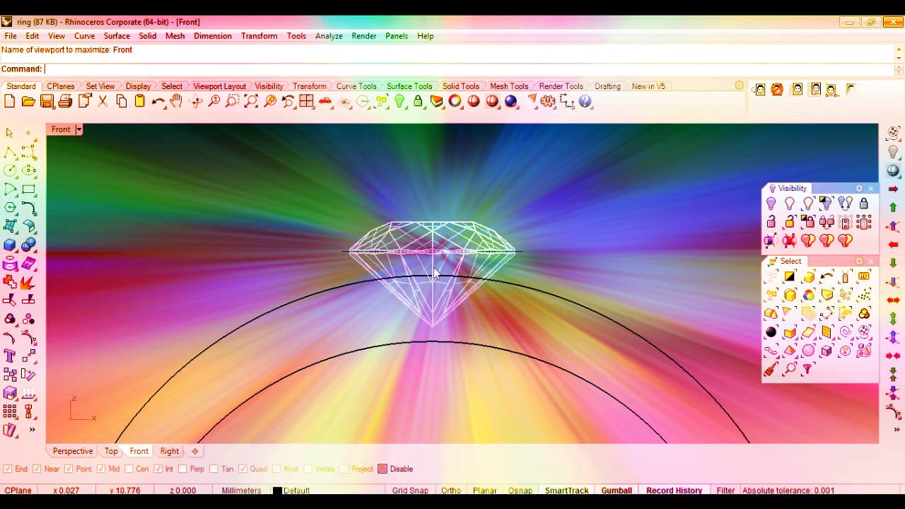
key(ctrl+F1)
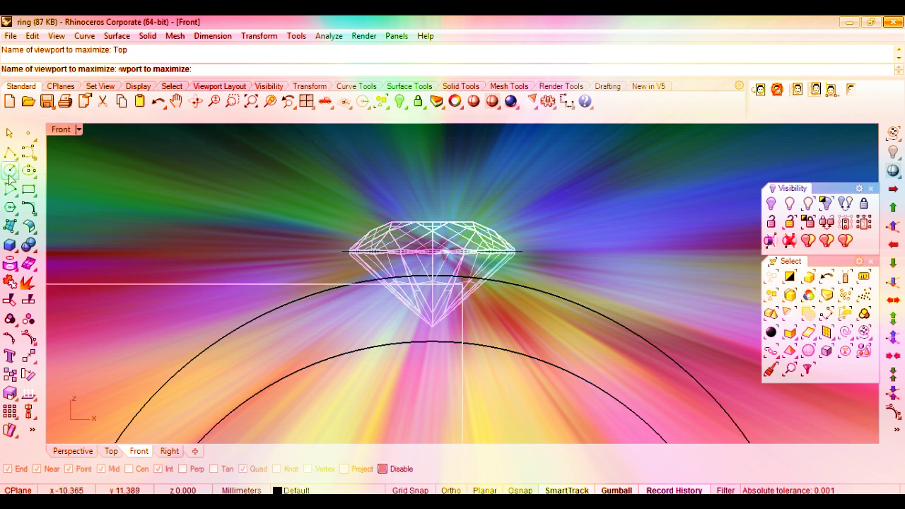
Step: Draw a 4 mm diameter circle centred at the origin (0)
click(11, 171)
text(0)
key(Return)
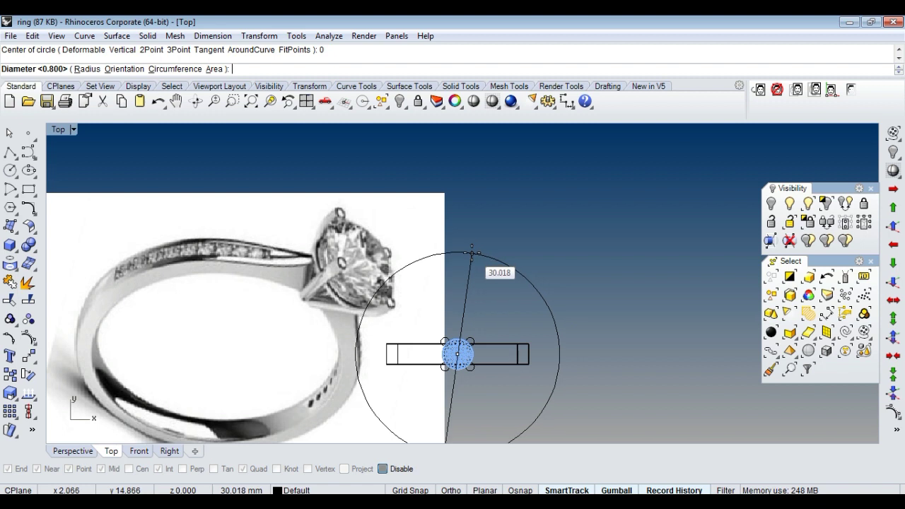
text(4)
key(Return)
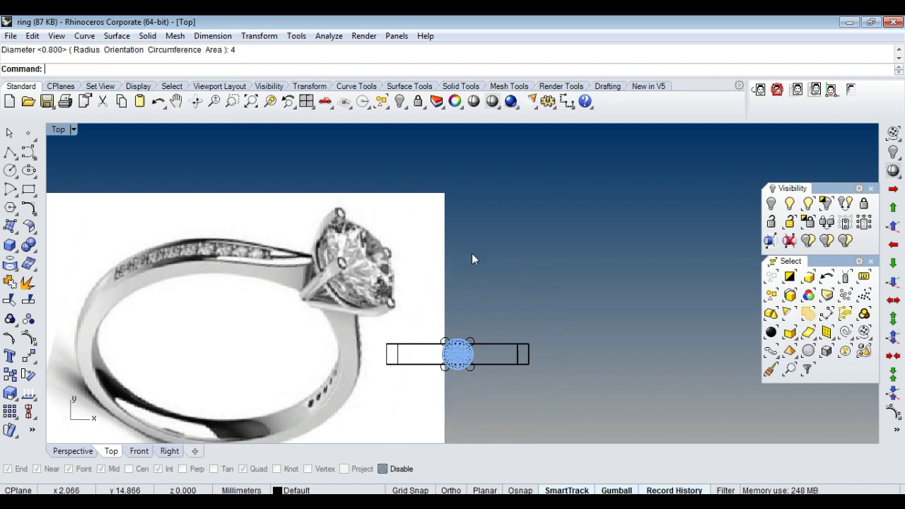
Step: Delete a curve picked from the overlapping objects, then undo the deletion
scroll(467, 269, up, 3)
scroll(481, 339, up, 3)
scroll(481, 396, up, 3)
scroll(442, 385, up, 1)
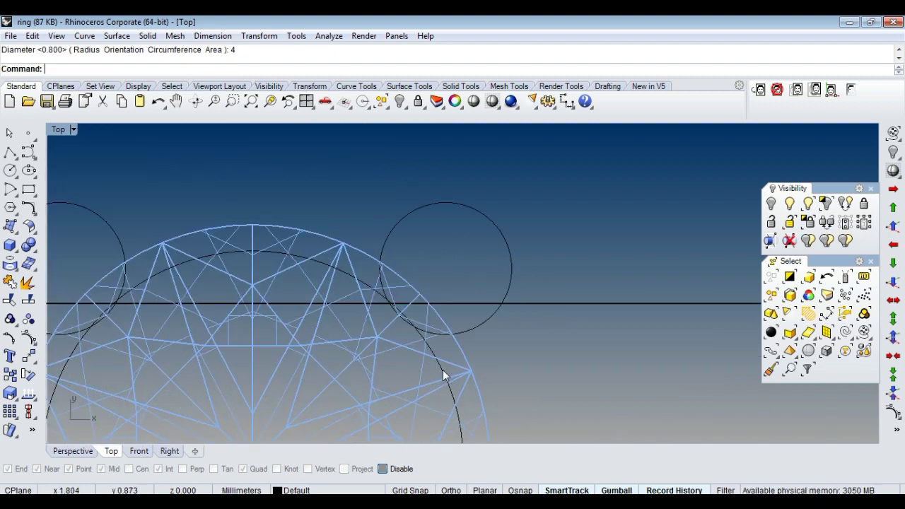
click(442, 370)
key(Delete)
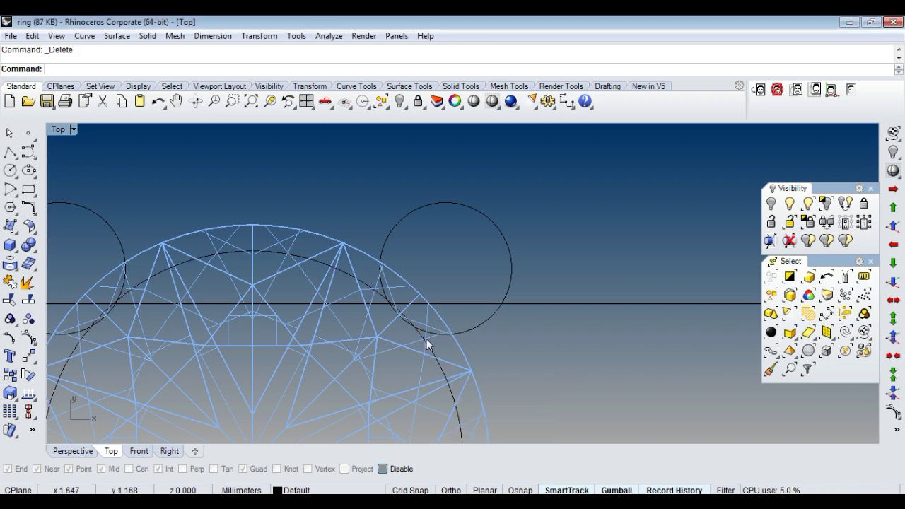
scroll(426, 339, down, 2)
scroll(426, 334, down, 1)
key(ctrl+z)
key(ctrl+z)
Step: Check Perspective, then return to the maximized Top view of the gem
key(ctrl+F4)
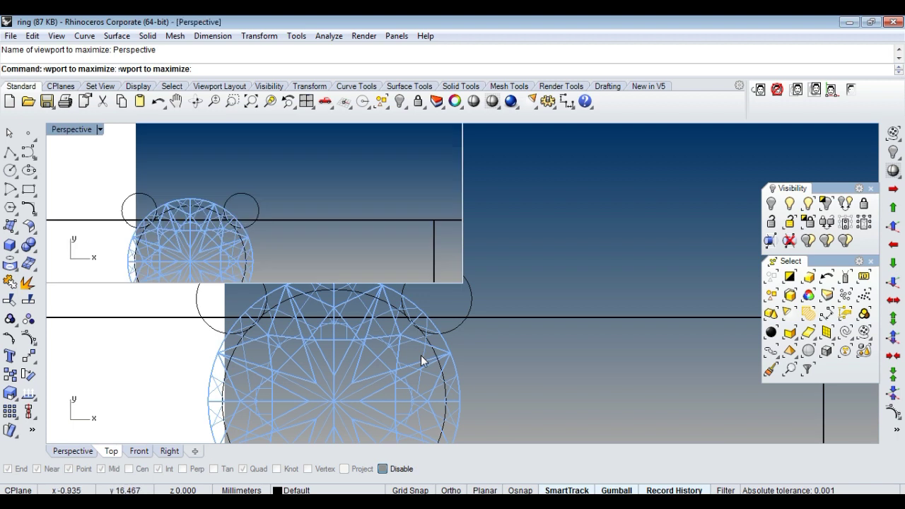
scroll(451, 330, down, 2)
scroll(429, 304, up, 3)
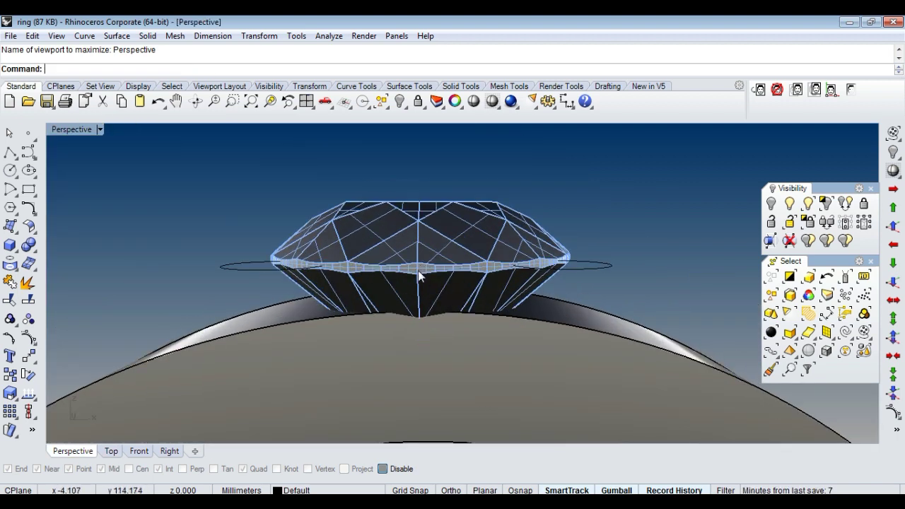
key(ctrl+F1)
scroll(385, 300, up, 3)
click(385, 303)
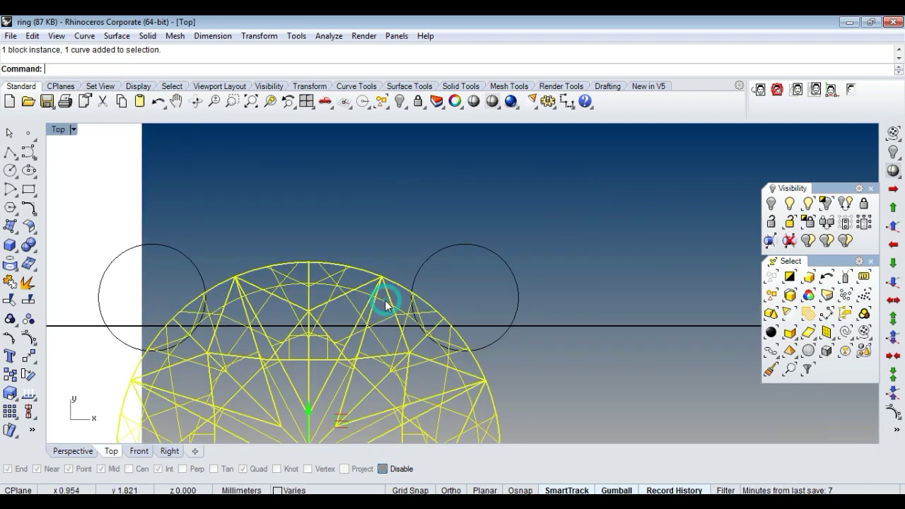
key(Escape)
click(383, 300)
click(378, 343)
key(ctrl+F4)
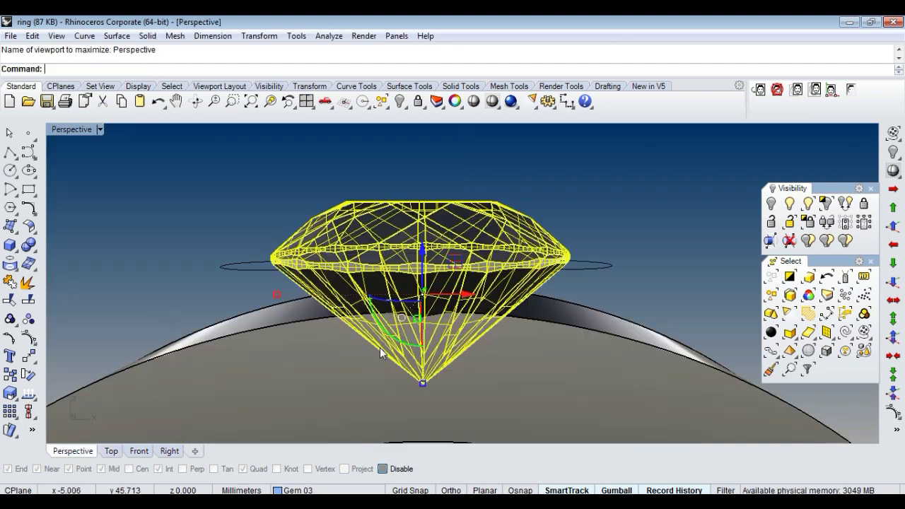
key(ctrl+h)
click(406, 267)
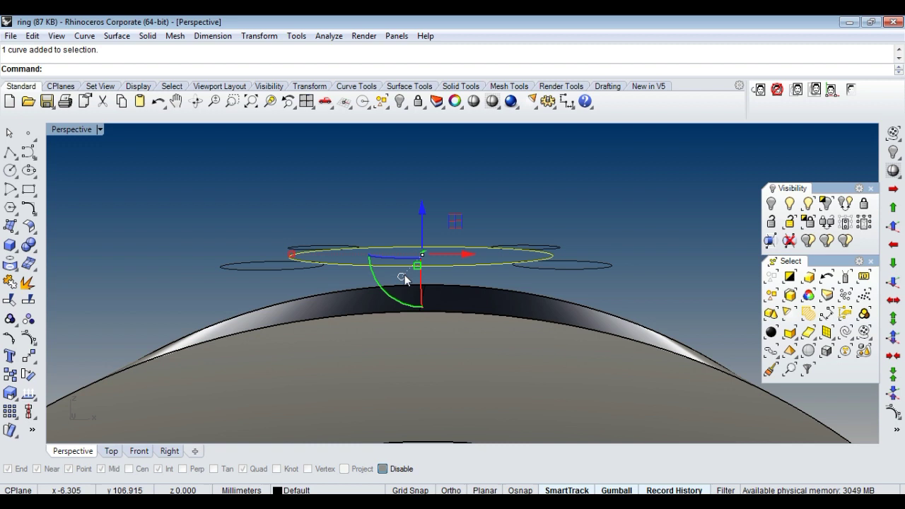
key(ctrl+F1)
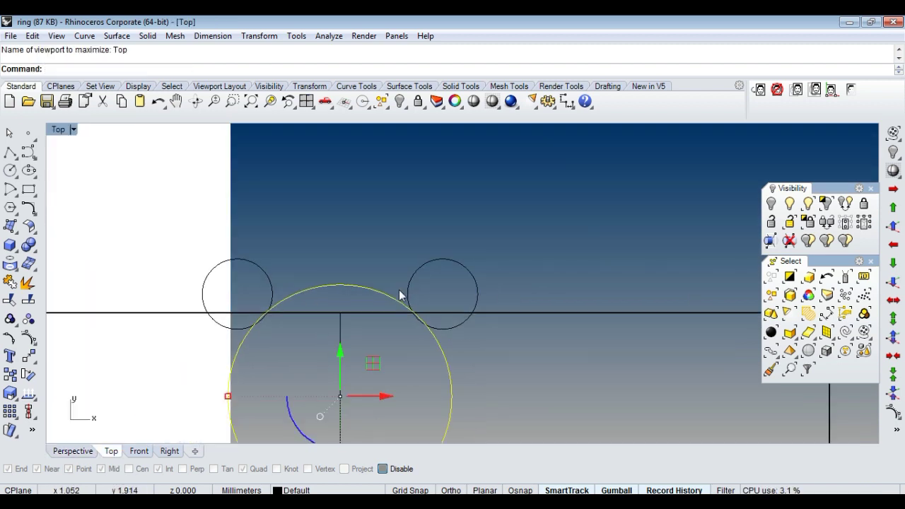
key(ctrl+z)
scroll(400, 301, up, 3)
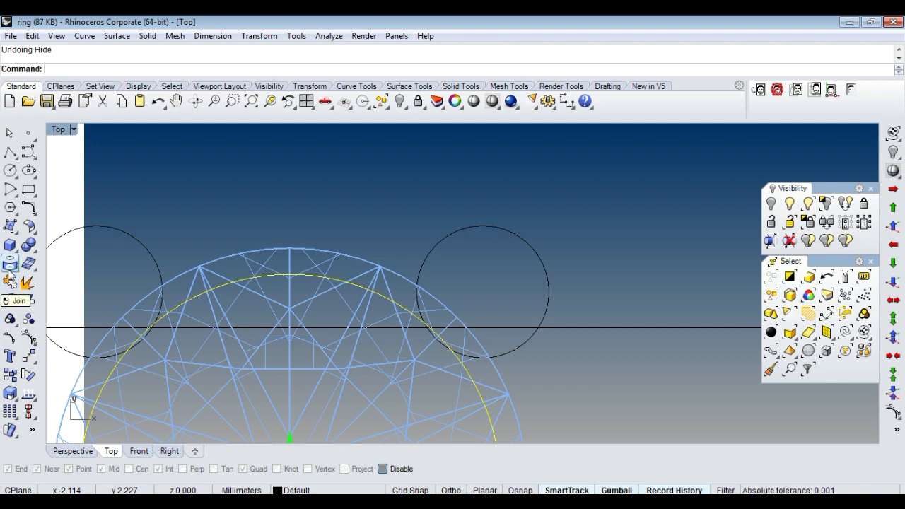
Step: Run a round-capped Pipe along the circle, viewing it shaded then back in wireframe
click(15, 244)
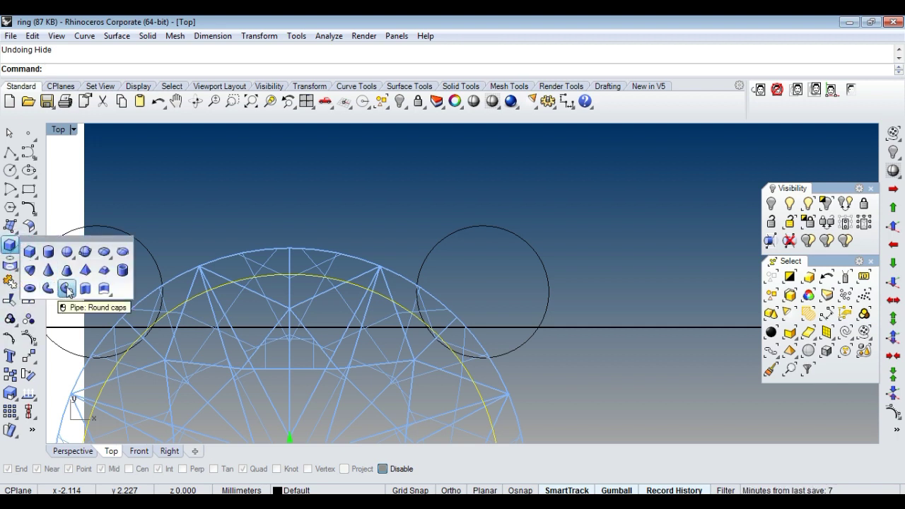
click(55, 286)
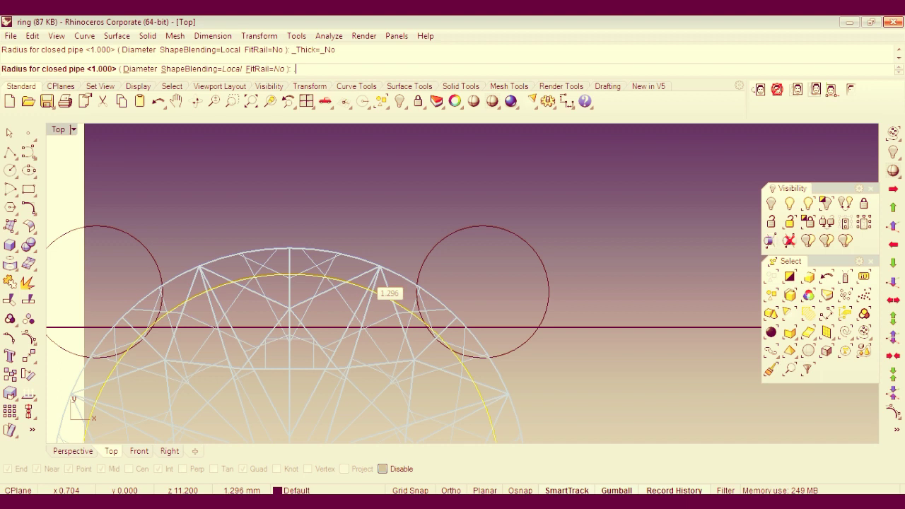
click(364, 272)
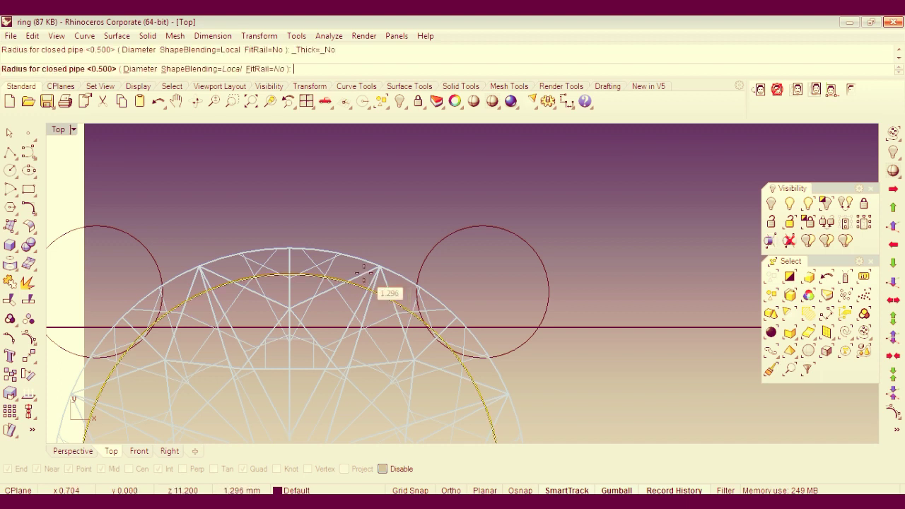
key(Return)
scroll(446, 297, down, 4)
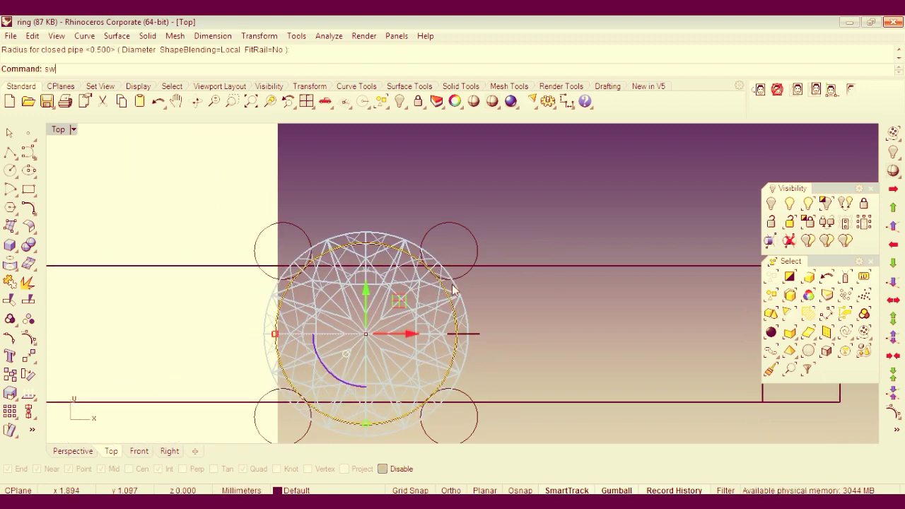
key(Return)
text(w)
key(Return)
Step: Delete the first pipe and shrink the circle under the gem with the gumball
scroll(456, 311, up, 2)
click(474, 333)
scroll(474, 304, down, 2)
key(Delete)
scroll(396, 382, up, 3)
click(382, 383)
drag(375, 391, 379, 363)
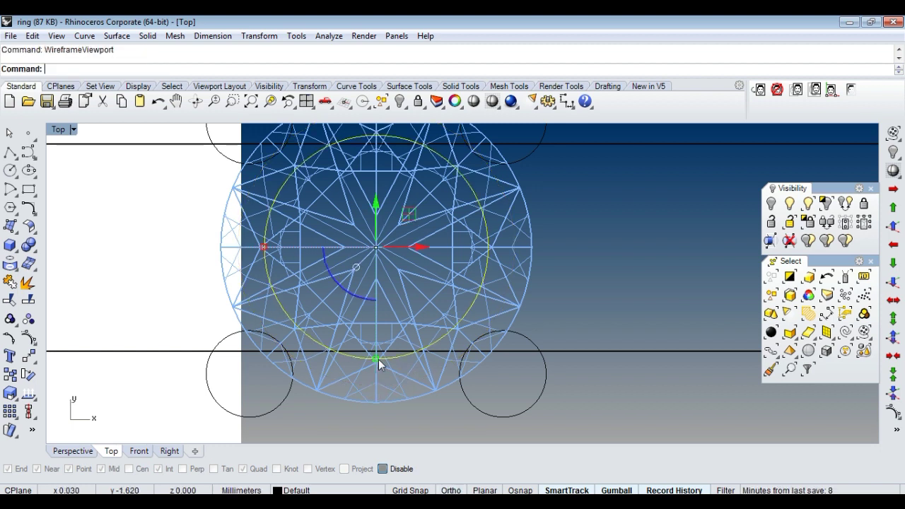
Step: Pipe the smaller circle with a single radius, after cancelling a stray PictureFrame
text(PictureFrame)
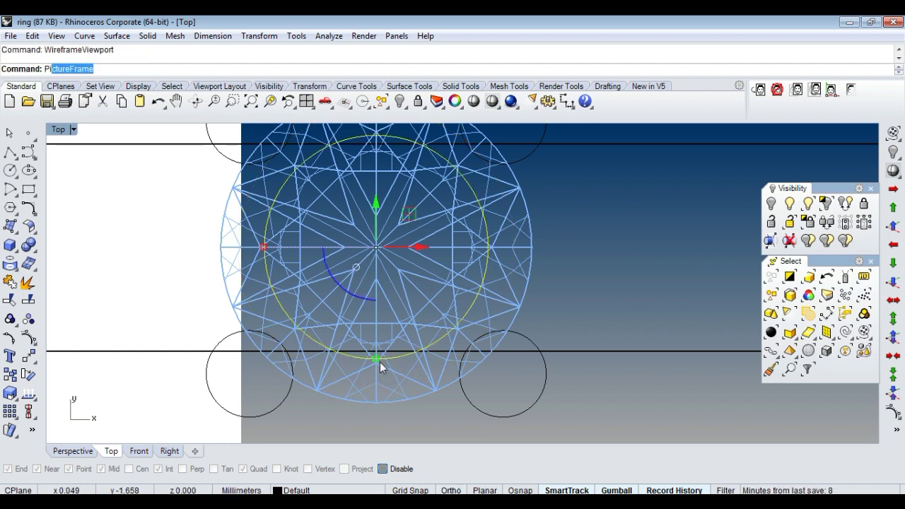
key(Return)
key(Escape)
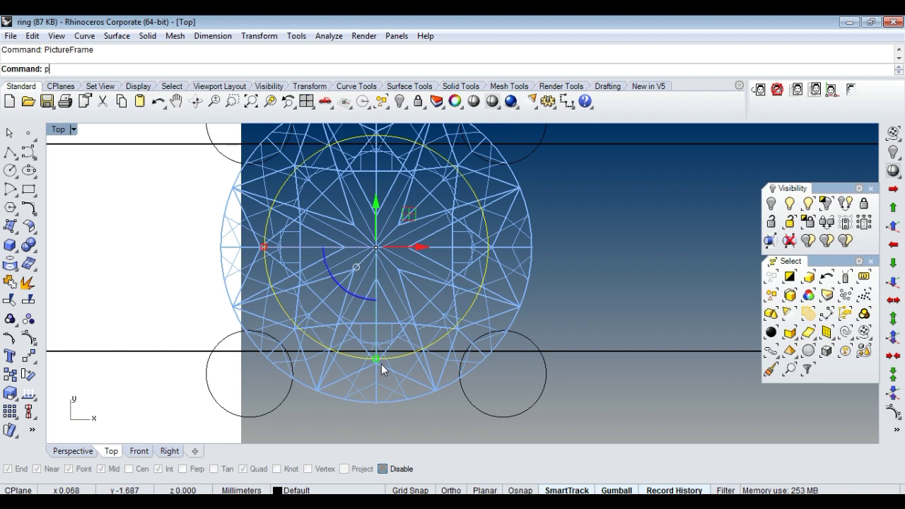
text(ipe)
key(Return)
click(379, 365)
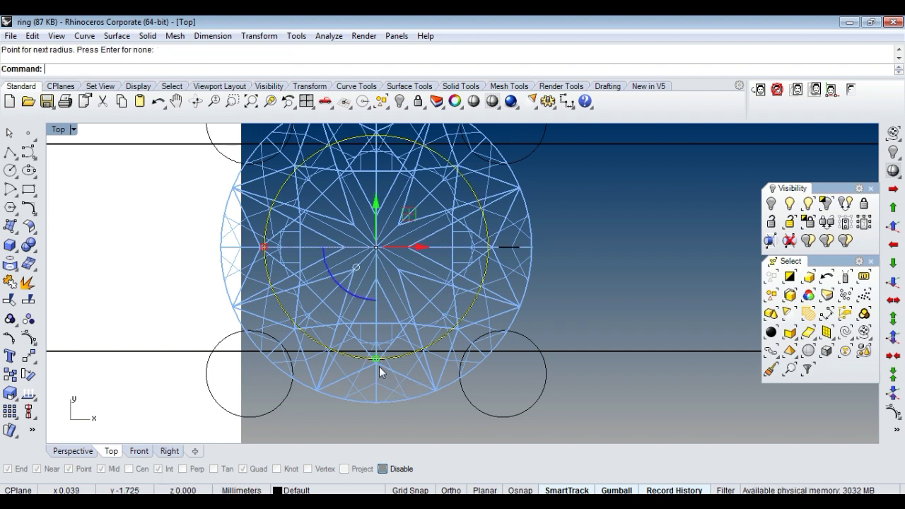
scroll(517, 259, down, 2)
key(Return)
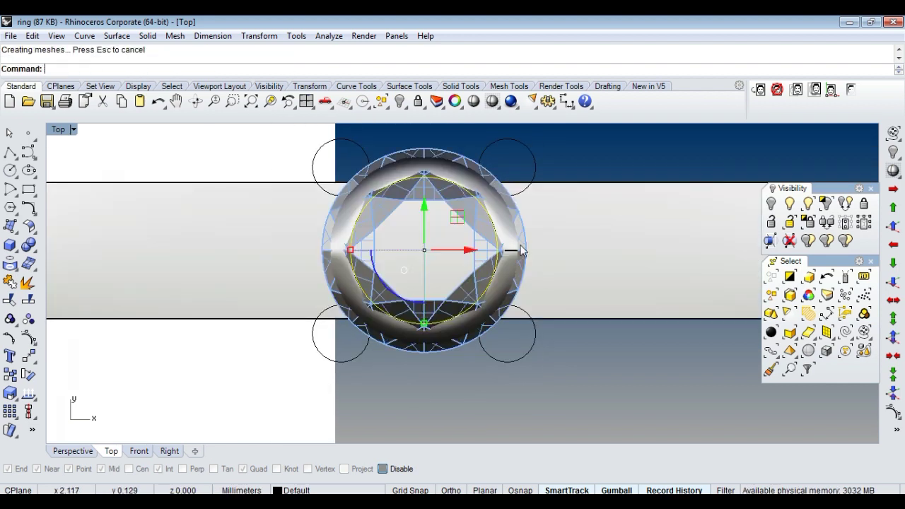
Step: Zoom around the new tube and hide the selected curves
scroll(516, 256, down, 1)
scroll(509, 261, down, 1)
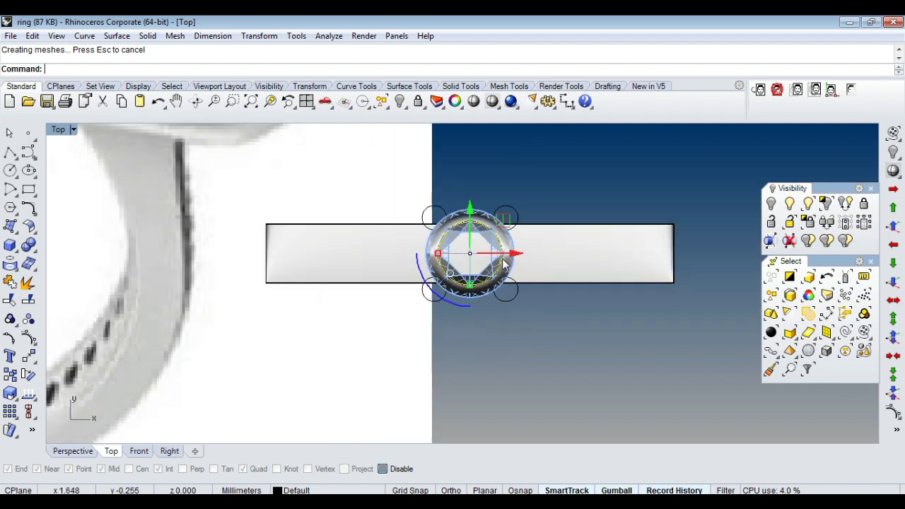
scroll(504, 263, down, 1)
scroll(504, 263, down, 1)
scroll(495, 263, down, 1)
scroll(488, 276, up, 1)
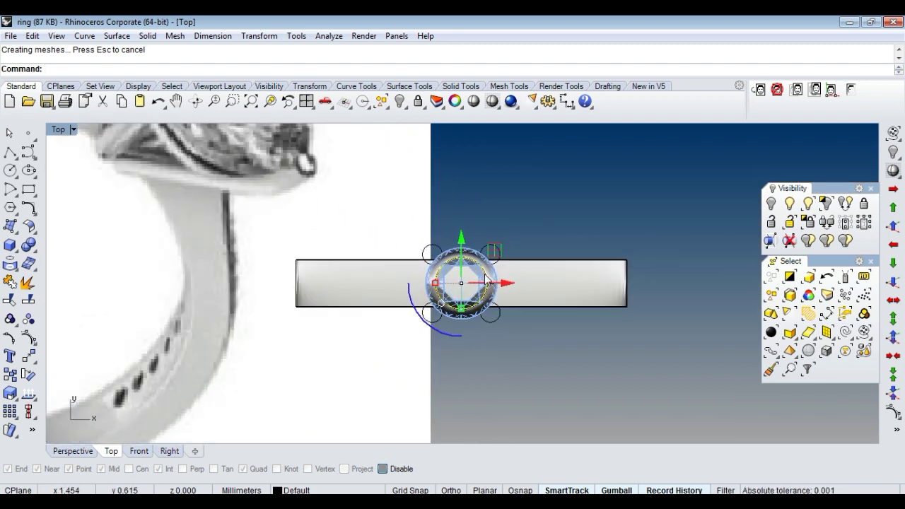
scroll(485, 282, up, 2)
scroll(485, 281, up, 2)
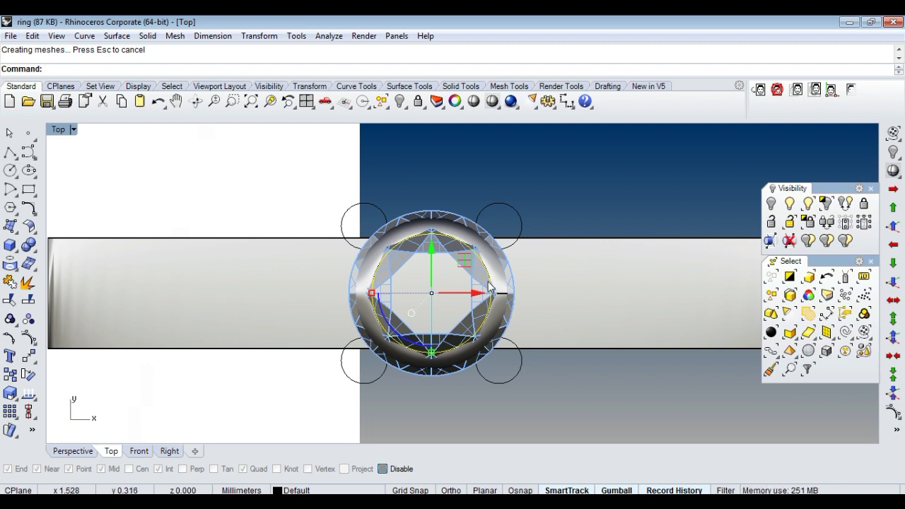
scroll(490, 288, up, 2)
scroll(495, 297, up, 2)
key(ctrl+h)
Step: Pick the gem from the overlapping objects and hide it so the tube shows
click(506, 317)
click(559, 358)
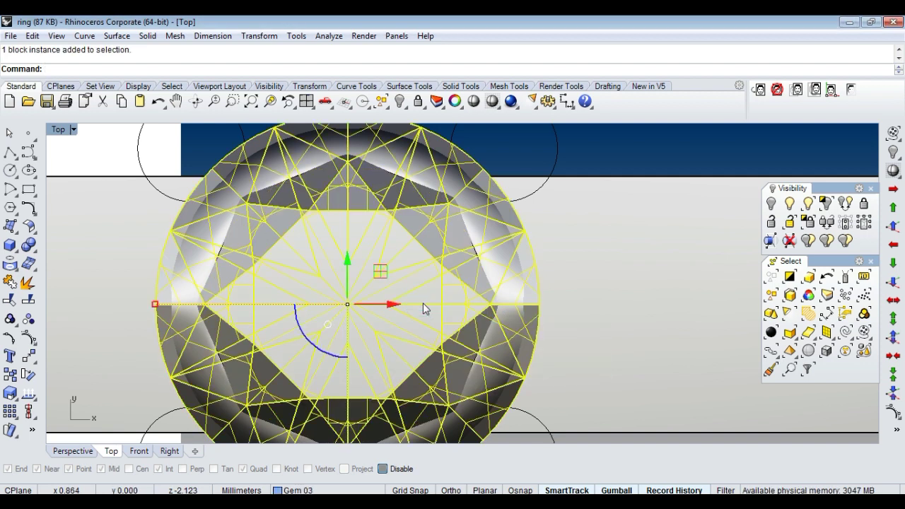
key(ctrl+h)
scroll(452, 287, down, 2)
scroll(467, 279, down, 2)
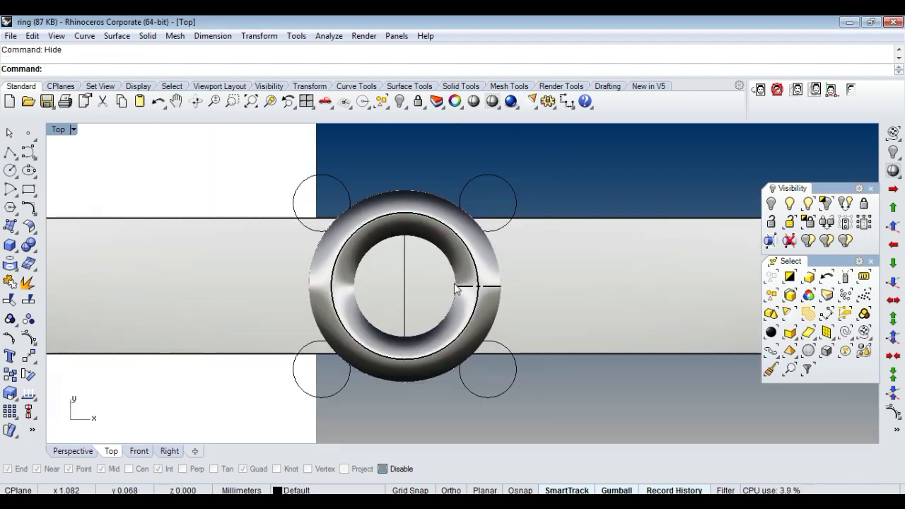
scroll(445, 266, down, 3)
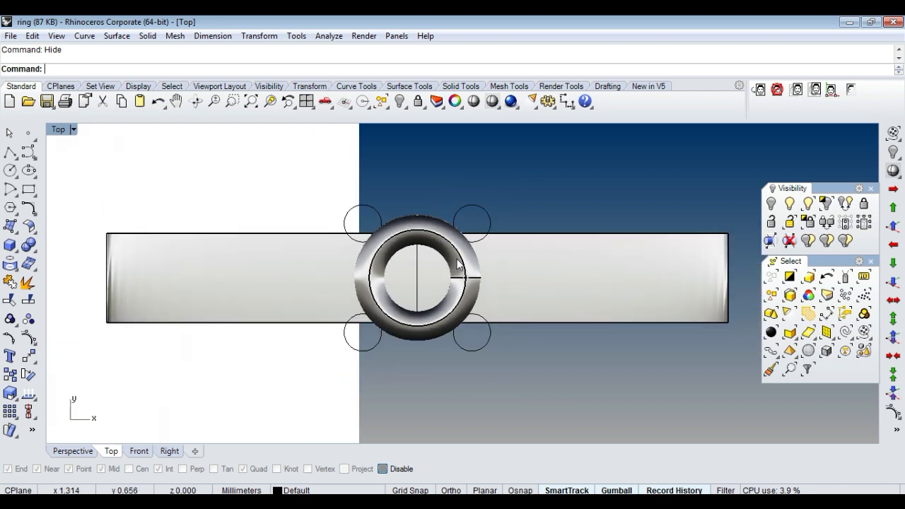
scroll(466, 265, up, 2)
key(ctrl+F4)
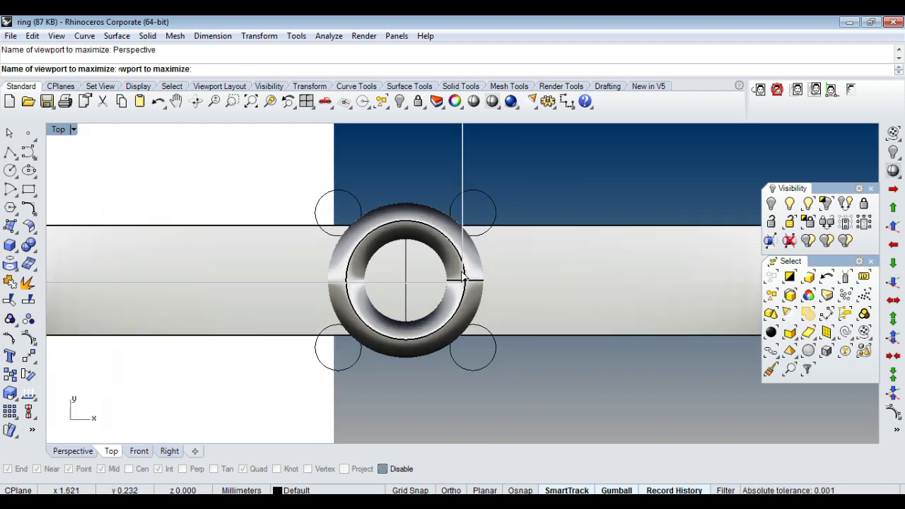
Step: Draw a vertical cutting plane across the ring in the Right view
mouse_move(461, 300)
right_down()
mouse_move(415, 304)
mouse_move(466, 254)
mouse_move(437, 284)
mouse_move(497, 198)
mouse_move(447, 256)
right_up()
mouse_move(412, 230)
right_down()
mouse_move(422, 301)
mouse_move(476, 277)
mouse_move(492, 311)
mouse_move(501, 282)
right_up()
key(ctrl+F3)
click(14, 230)
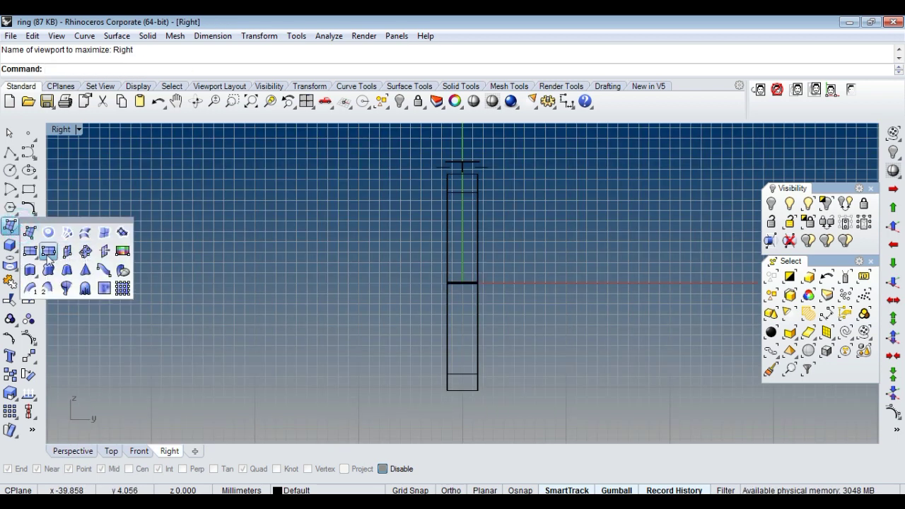
click(29, 251)
scroll(396, 300, down, 3)
click(387, 204)
click(489, 385)
Step: BooleanSplit the band with the plane, deleting the plane and one half
key(ctrl+F4)
click(472, 334)
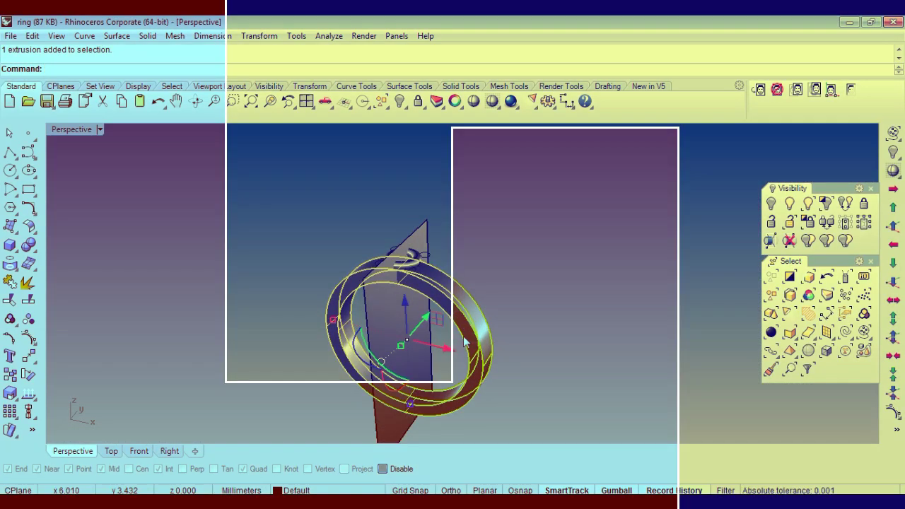
text(BooleanSplit)
key(Return)
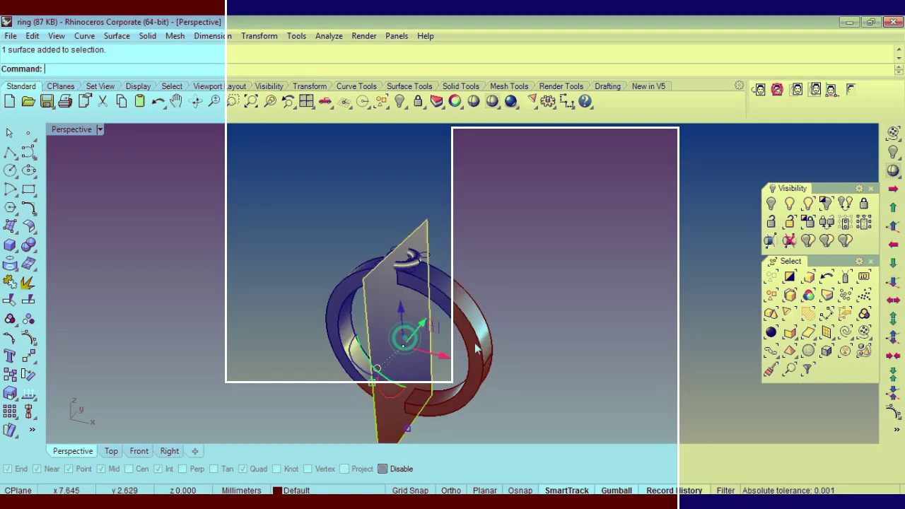
key(Delete)
Step: Test-mirror the remaining half-band across a two-point mirror line
click(339, 332)
text(mirror)
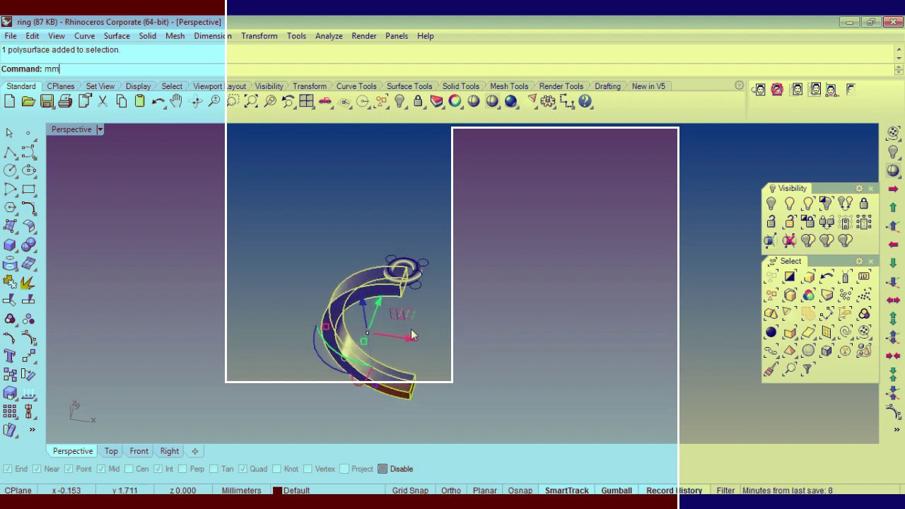
key(Return)
click(407, 332)
click(389, 404)
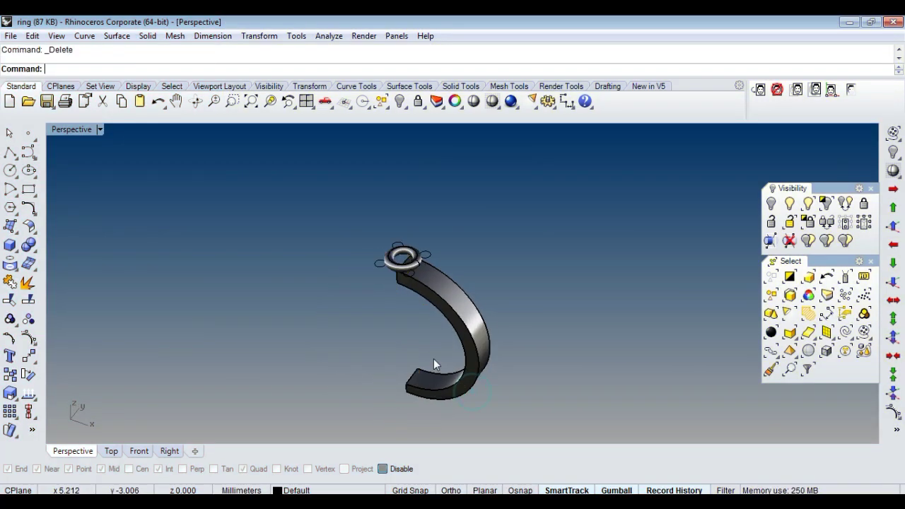
right_drag(433, 359, 476, 315)
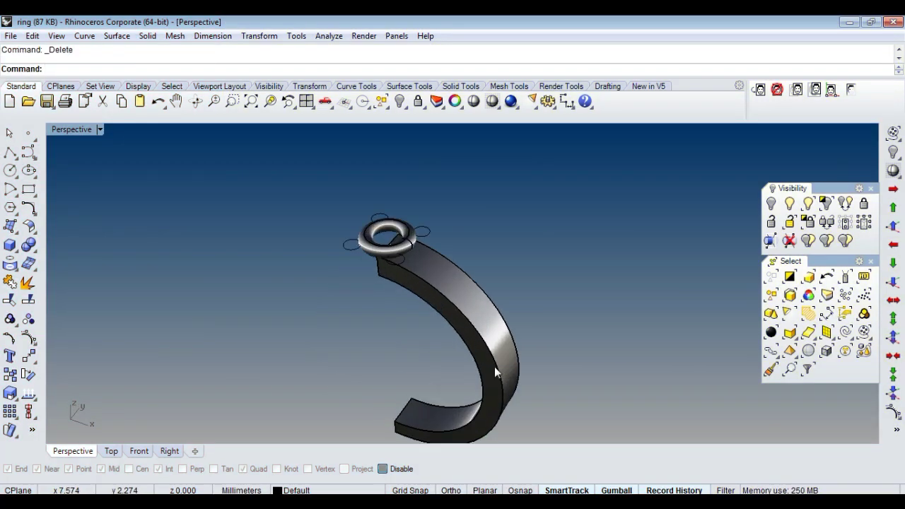
Step: Delete the half-band, leaving its edge curves, and lock the torus
click(475, 319)
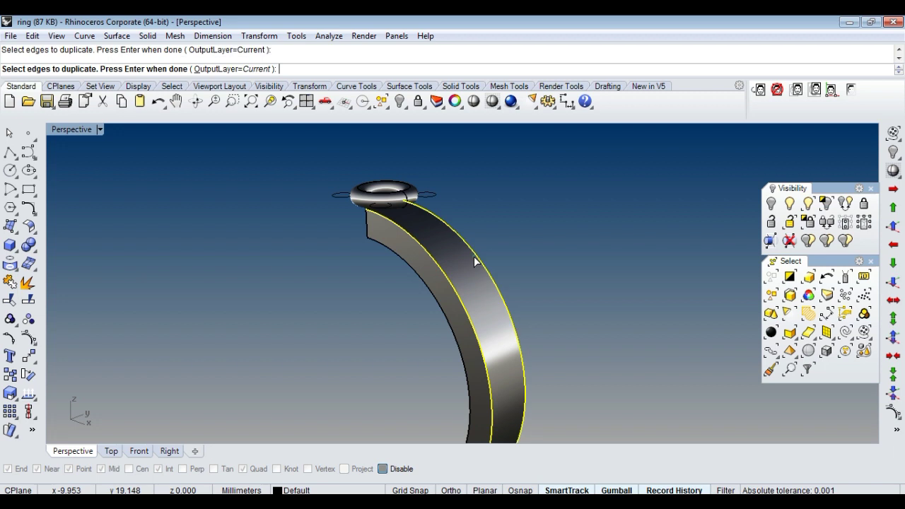
key(Delete)
mouse_move(594, 302)
mouse_down()
mouse_move(420, 331)
mouse_move(317, 277)
mouse_up()
key(ctrl+l)
Step: Rebuild the two arc curves to 10 points at degree 2 and show their control points
drag(542, 312, 424, 340)
text(rebuild)
key(Return)
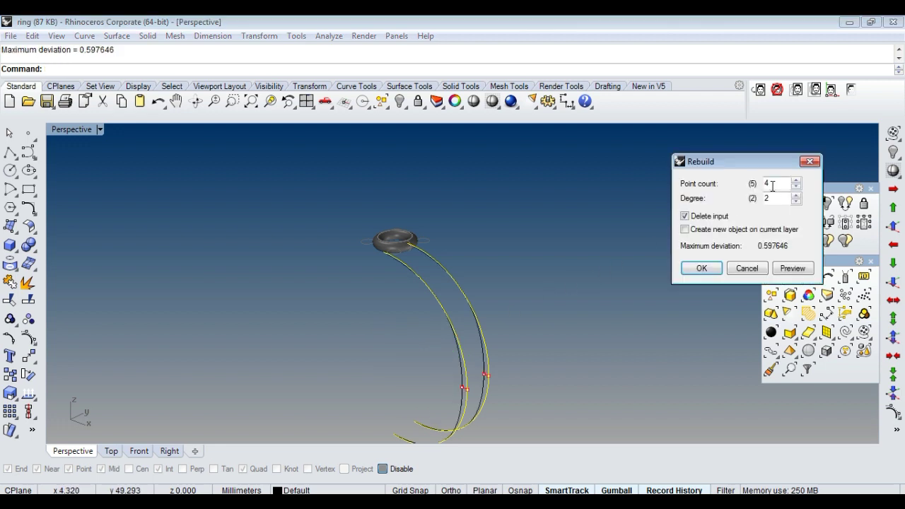
double_click(772, 185)
text(10)
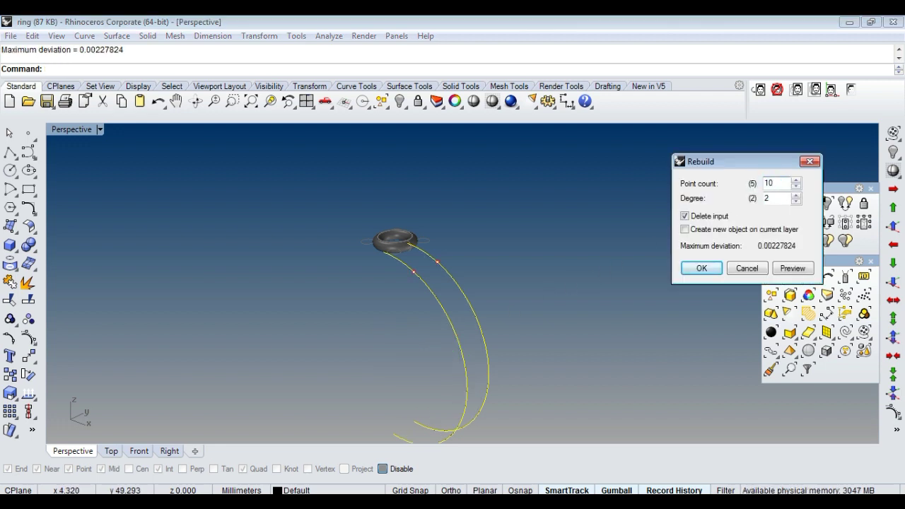
key(Return)
key(F10)
Step: Select the four top control points and pull them inward in Top view
right_drag(479, 263, 384, 251)
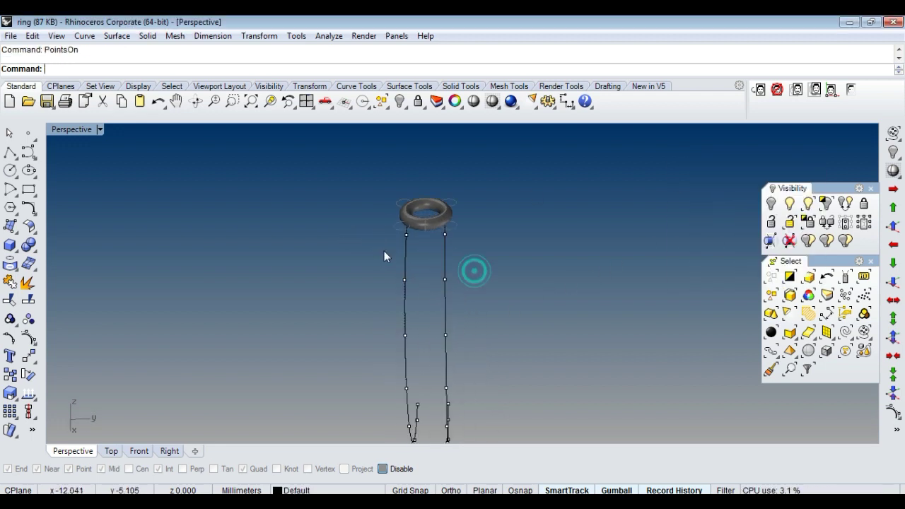
drag(341, 253, 599, 172)
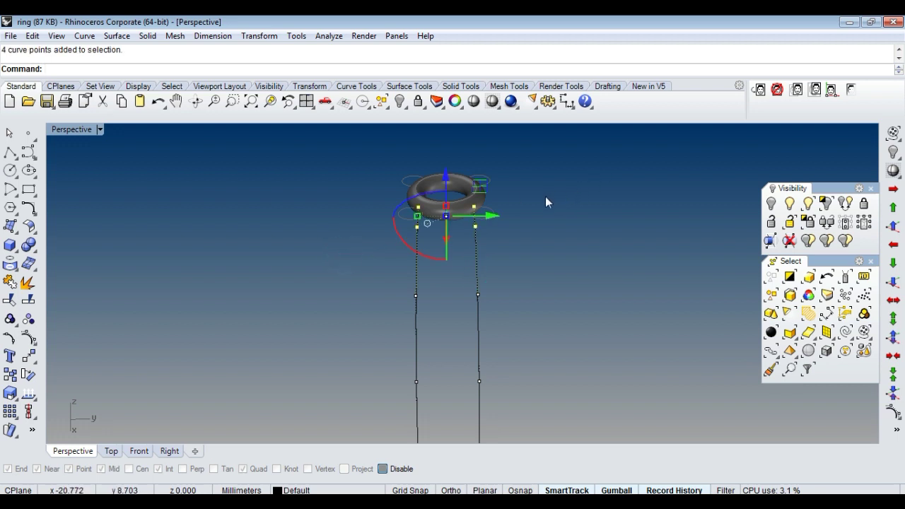
key(ctrl+F1)
scroll(475, 265, down, 4)
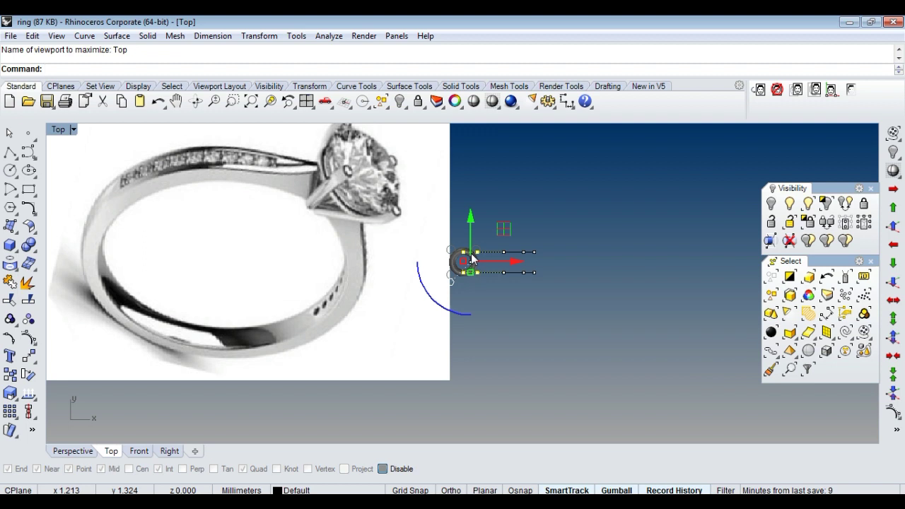
scroll(483, 264, up, 3)
scroll(469, 283, up, 3)
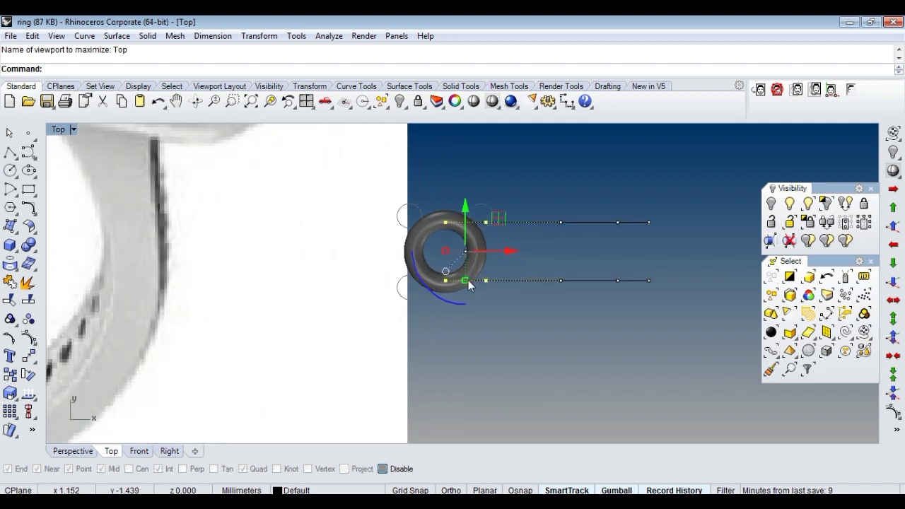
drag(468, 283, 472, 268)
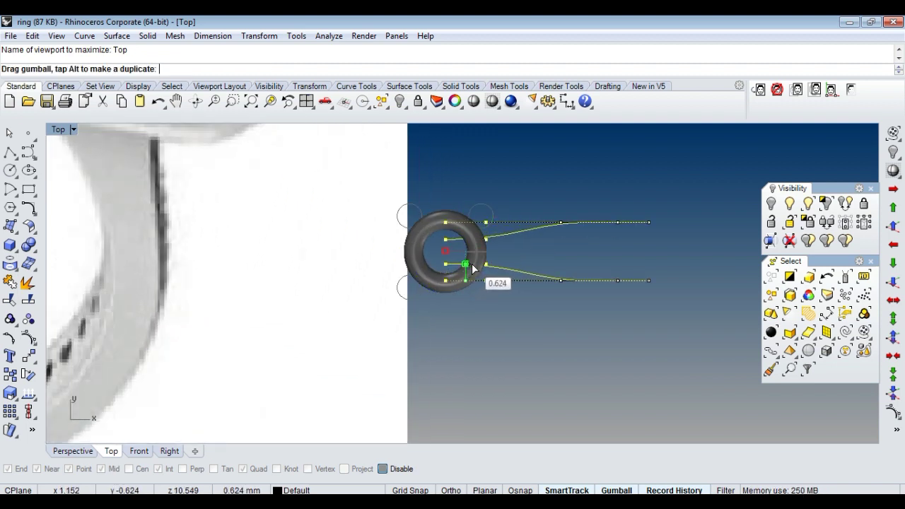
scroll(559, 317, down, 3)
scroll(512, 278, up, 3)
key(ctrl+F4)
mouse_move(523, 297)
right_down()
mouse_move(519, 263)
mouse_move(516, 277)
right_up()
Step: In the Right view, lower the two top curve points to reshape both sides
key(ctrl+F3)
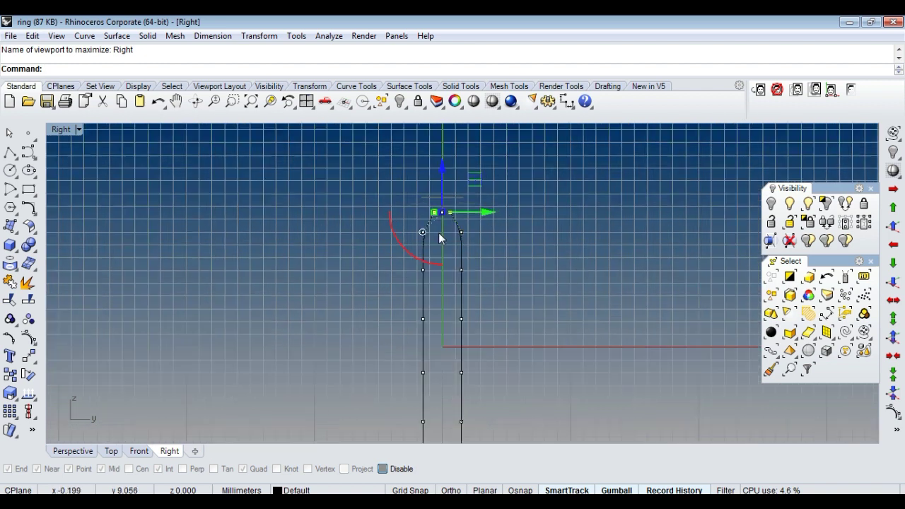
scroll(424, 241, up, 3)
drag(399, 245, 555, 228)
drag(427, 232, 429, 317)
key(Escape)
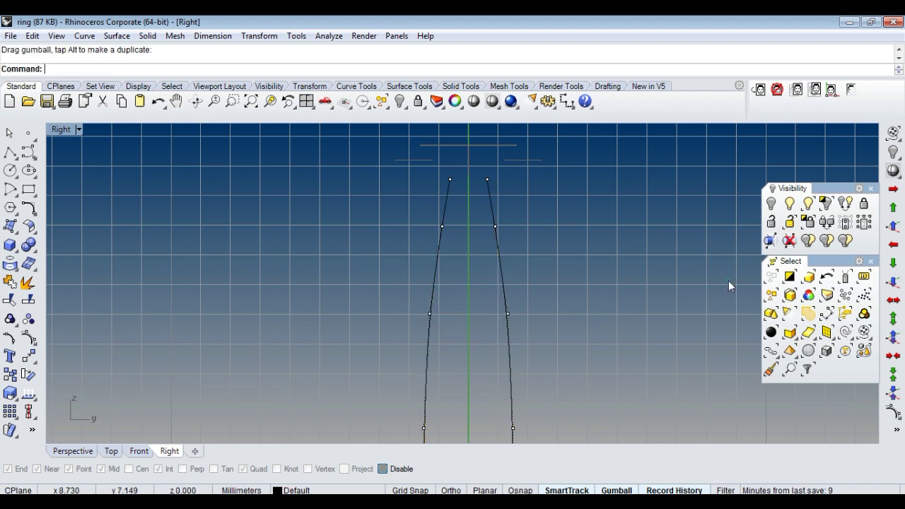
scroll(515, 291, down, 3)
Step: Back in Top view, window-select two more control points on the band
key(ctrl+F1)
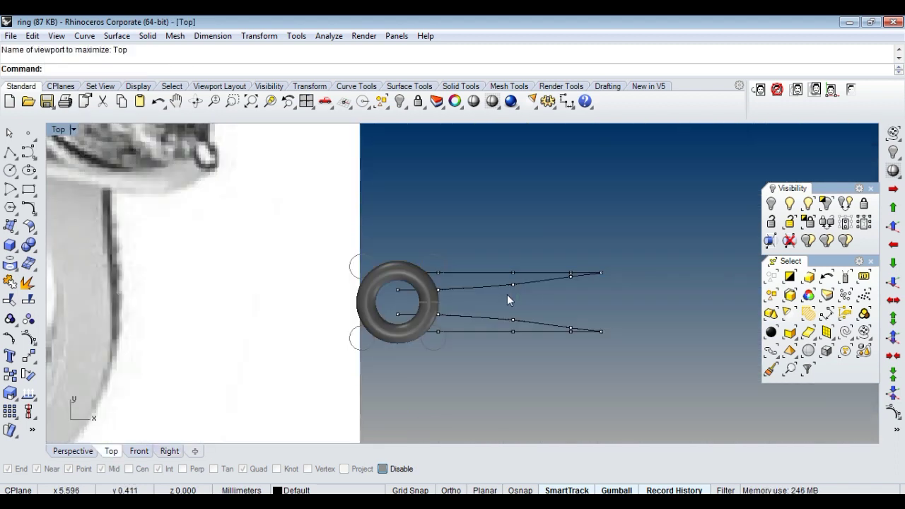
scroll(543, 301, down, 3)
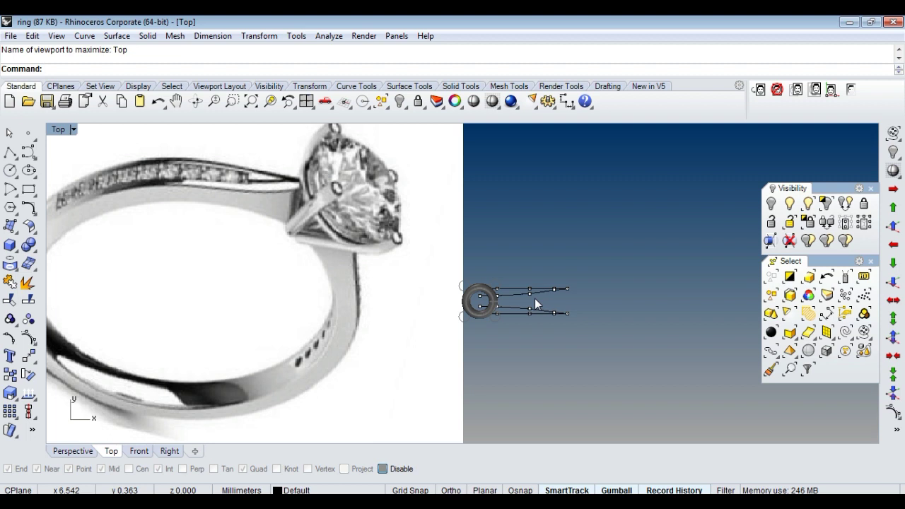
scroll(534, 298, down, 3)
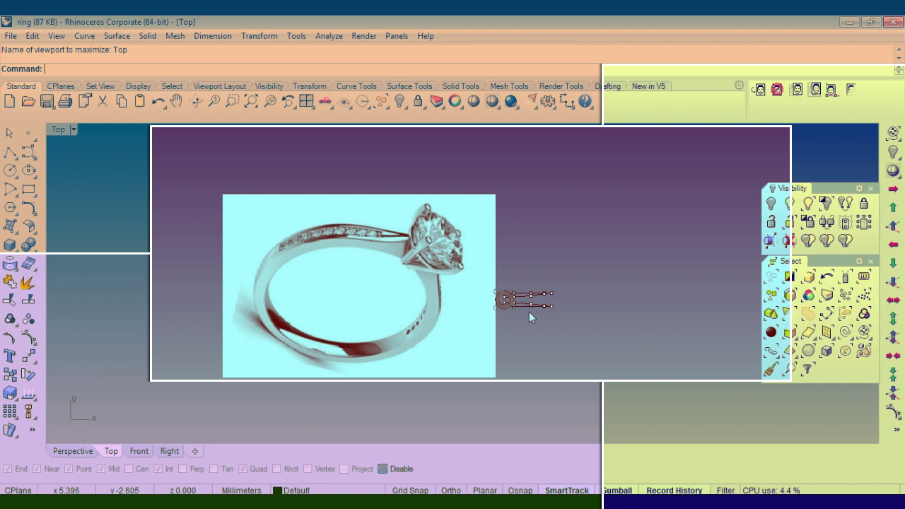
scroll(528, 312, up, 3)
scroll(538, 304, up, 5)
scroll(537, 298, up, 2)
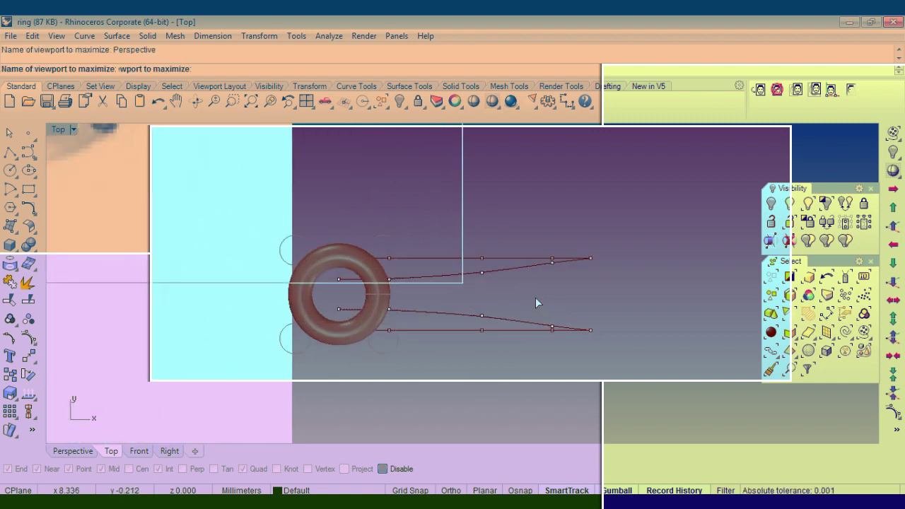
scroll(538, 297, down, 2)
scroll(501, 307, up, 1)
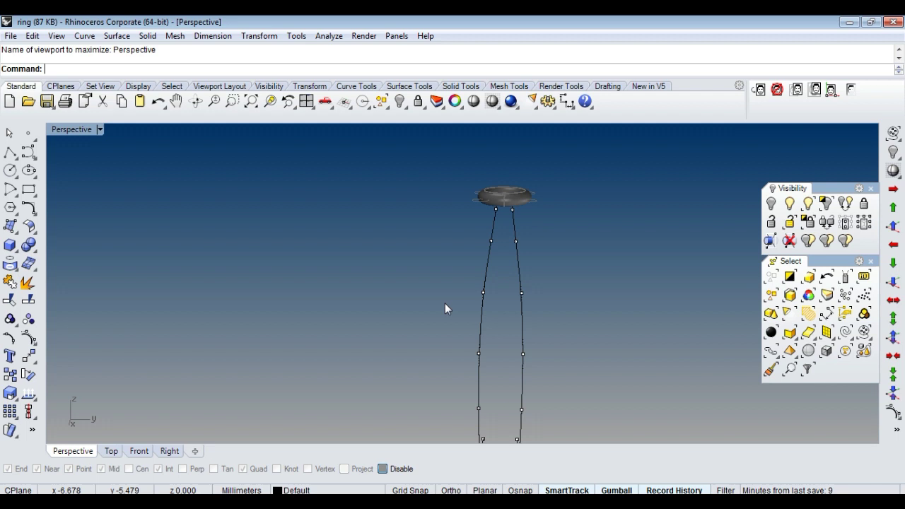
drag(445, 309, 591, 283)
scroll(524, 332, up, 1)
Step: Scale the selected band control points toward the origin, checking side and perspective views
key(ctrl+F3)
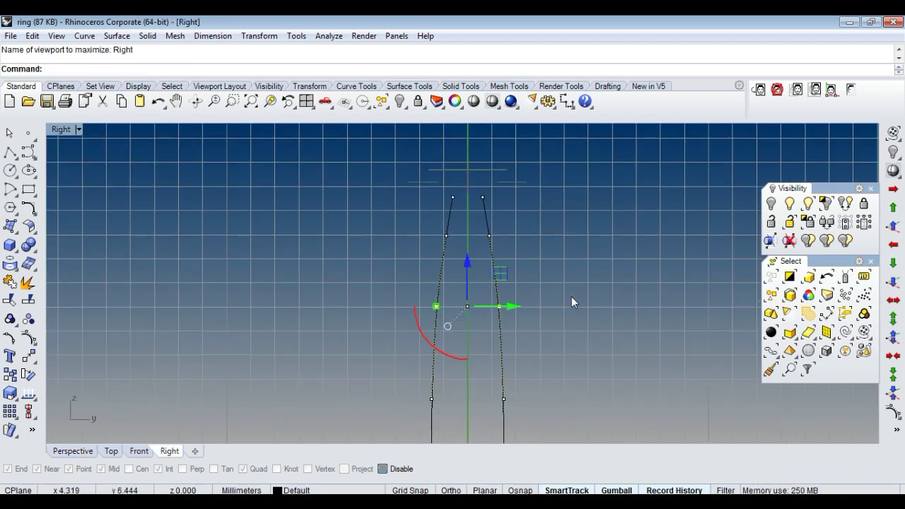
key(ctrl+F4)
scroll(495, 293, down, 1)
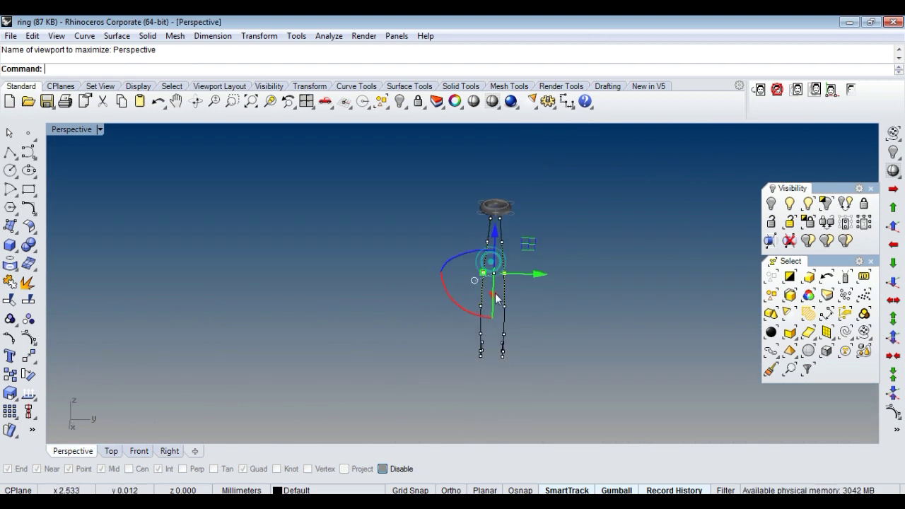
scroll(495, 293, up, 1)
click(893, 375)
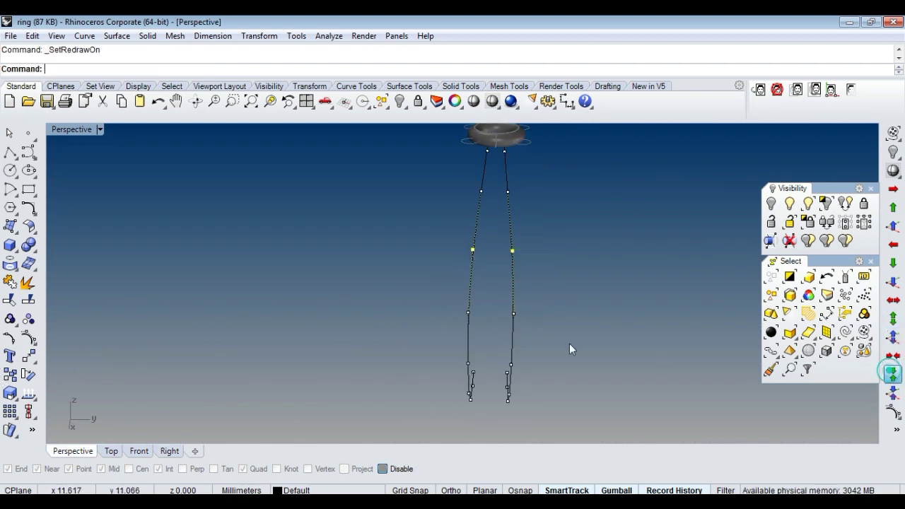
drag(388, 293, 662, 367)
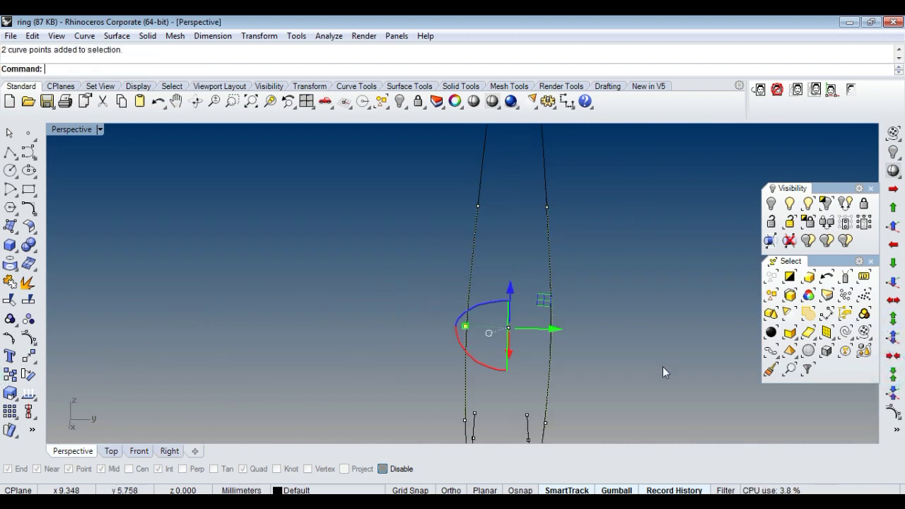
mouse_move(589, 302)
right_down()
mouse_move(537, 253)
mouse_move(530, 269)
mouse_move(534, 262)
mouse_move(547, 283)
mouse_move(487, 286)
right_up()
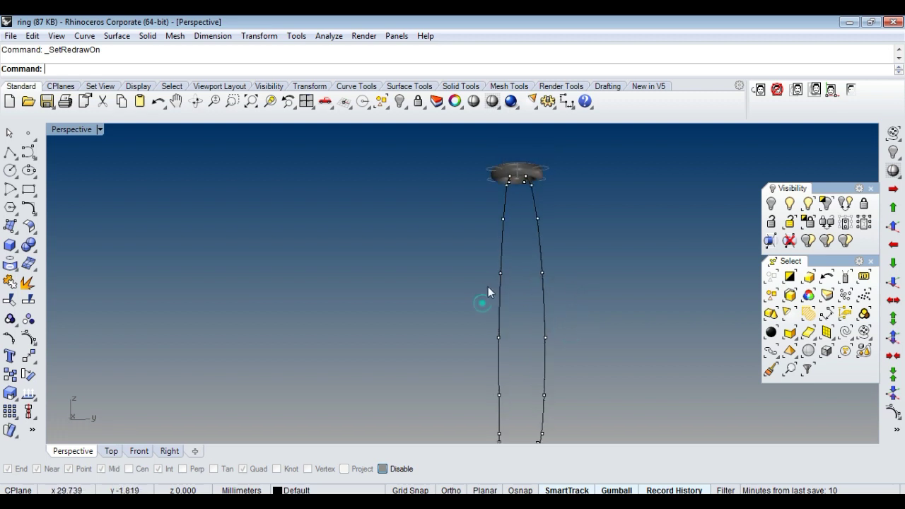
right_drag(580, 295, 459, 320)
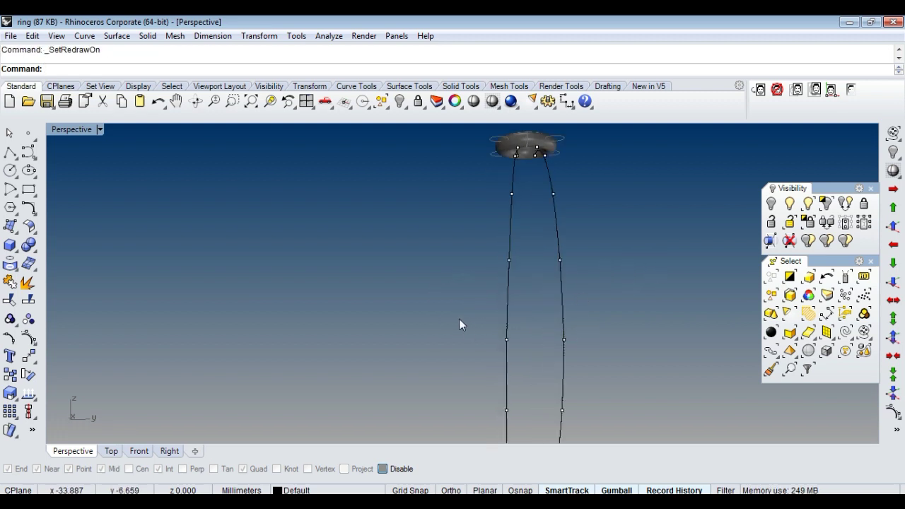
Step: Move the two midway curve points up so the band rises toward the head
drag(471, 280, 671, 245)
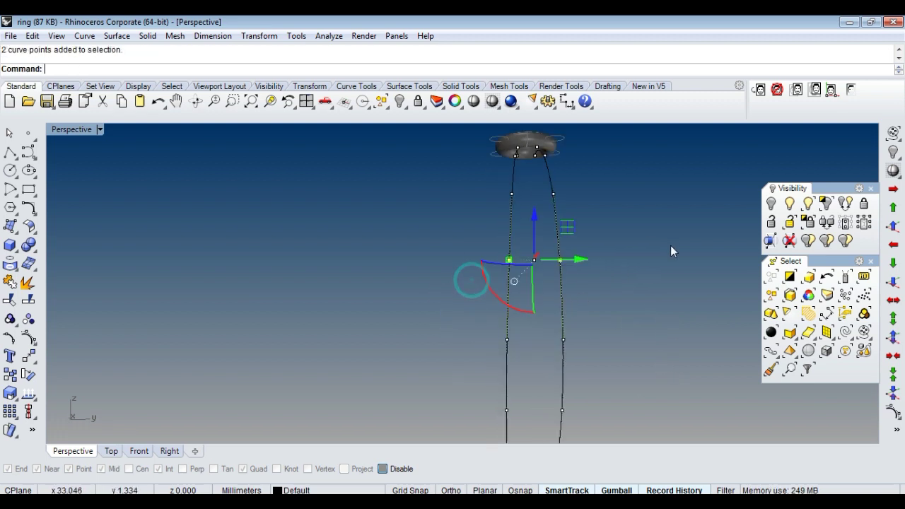
right_drag(509, 241, 487, 211)
right_drag(675, 183, 529, 244)
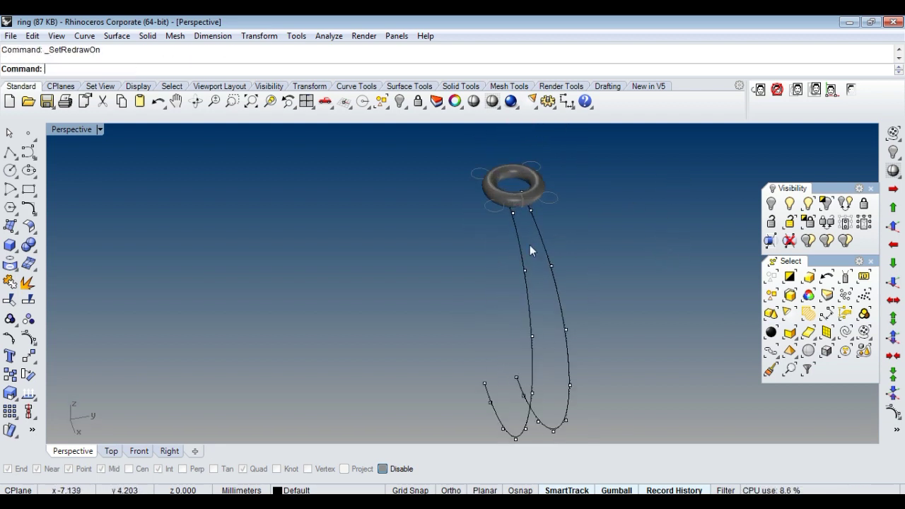
right_drag(529, 245, 459, 282)
drag(458, 283, 643, 246)
key(Escape)
Step: Select the four curve points near the ring and check the fit from front and above
mouse_move(643, 252)
right_down()
mouse_move(542, 233)
mouse_move(479, 233)
mouse_move(505, 238)
mouse_move(520, 283)
mouse_move(492, 196)
mouse_move(481, 224)
right_up()
drag(481, 224, 573, 124)
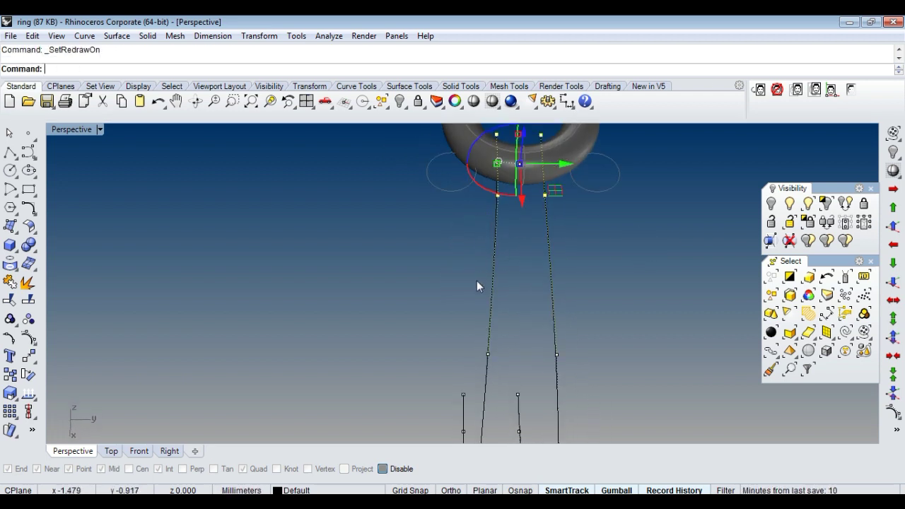
right_drag(477, 280, 487, 192)
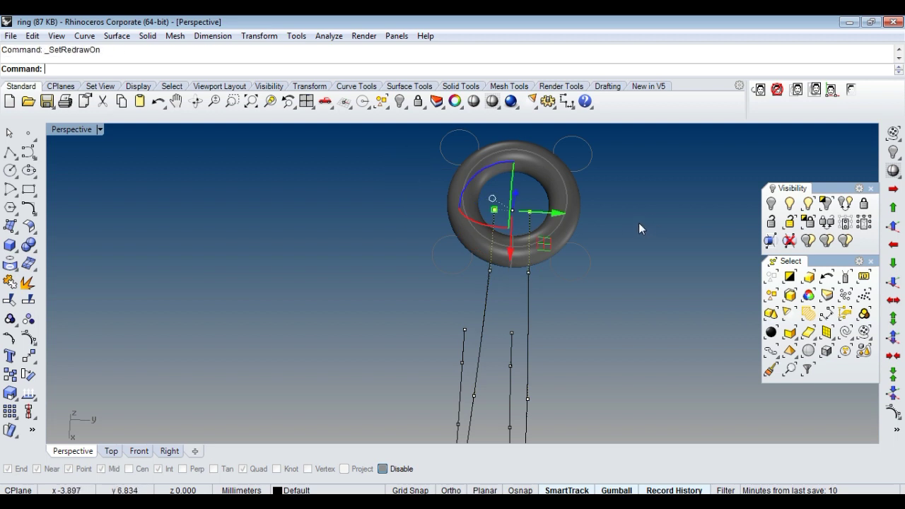
key(Escape)
mouse_move(638, 215)
right_down()
mouse_move(525, 278)
mouse_move(558, 183)
mouse_move(648, 216)
mouse_move(524, 296)
right_up()
Step: In the Top view, nudge the four curve points inside the torus toward the centre
key(ctrl+F1)
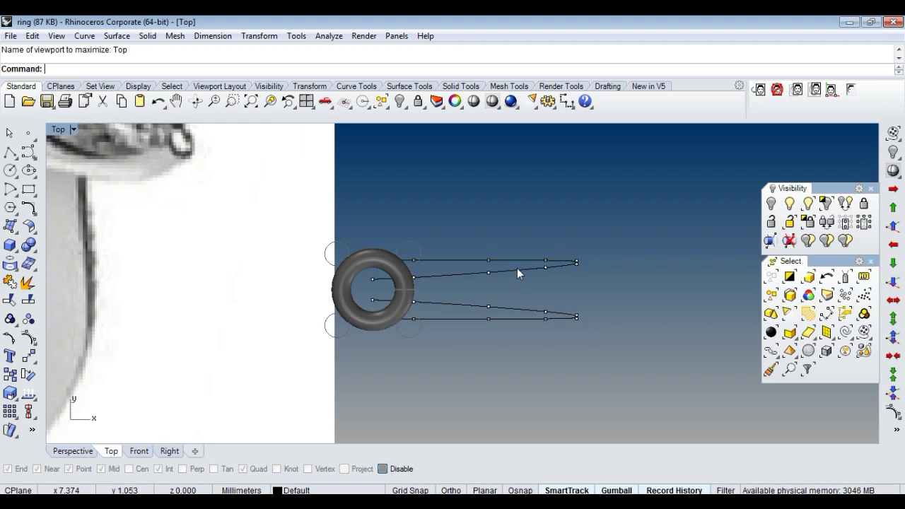
scroll(517, 268, down, 3)
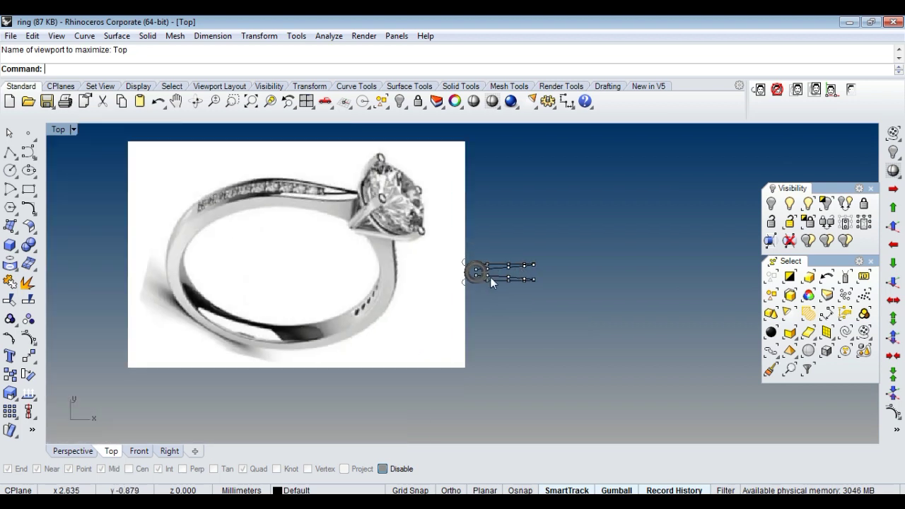
scroll(490, 277, up, 3)
scroll(484, 268, up, 2)
scroll(480, 260, up, 3)
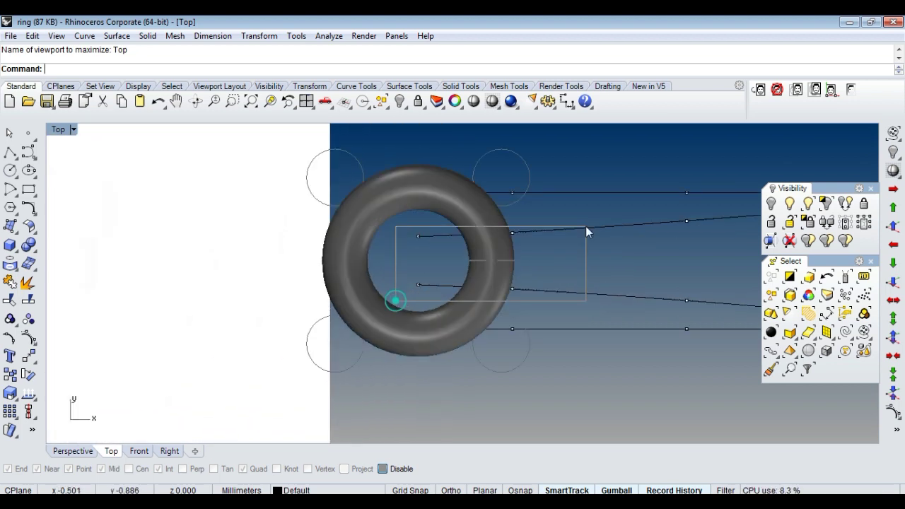
drag(407, 290, 585, 226)
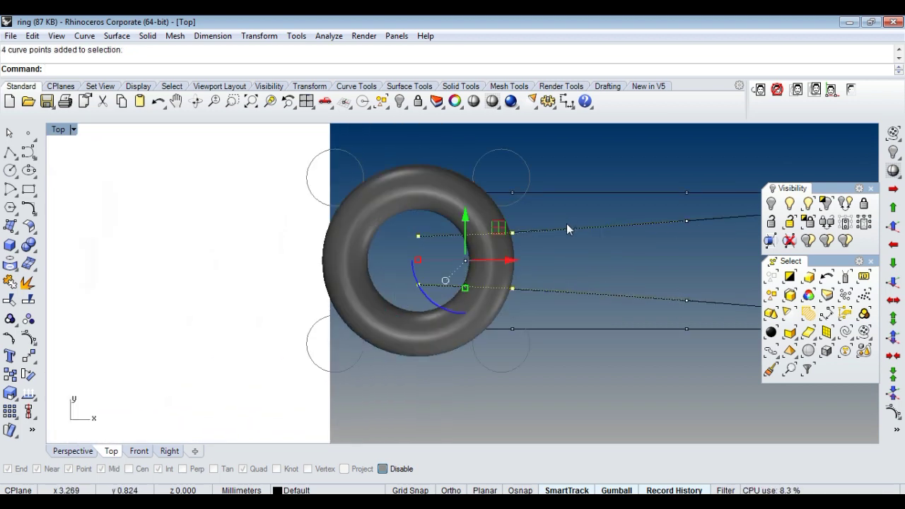
click(892, 375)
Step: Scale the two inner curve points closer together about the centre
scroll(386, 272, up, 1)
drag(404, 210, 444, 297)
right_click(444, 297)
key(Return)
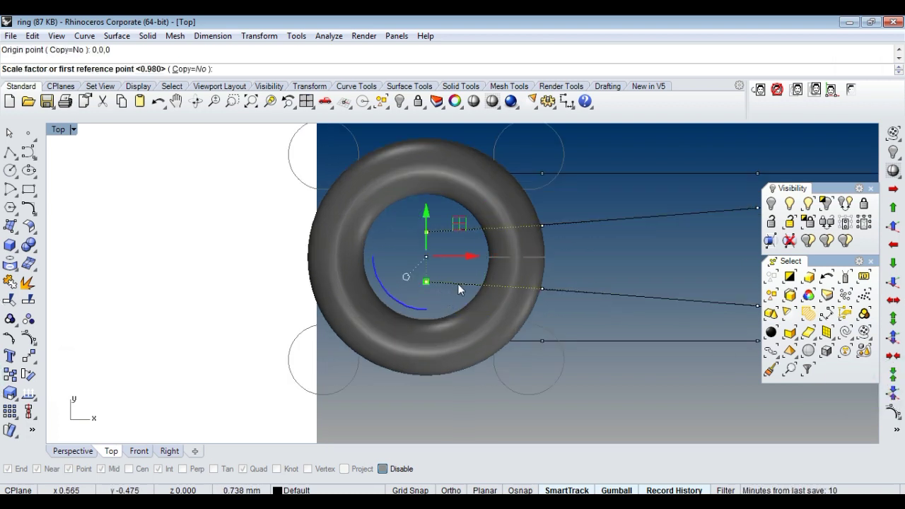
mouse_move(523, 214)
mouse_down()
mouse_move(576, 306)
mouse_move(619, 187)
mouse_up()
click(622, 267)
Step: Check the narrowed band ends in the Top, Perspective and Right views
scroll(567, 278, down, 2)
scroll(567, 278, up, 1)
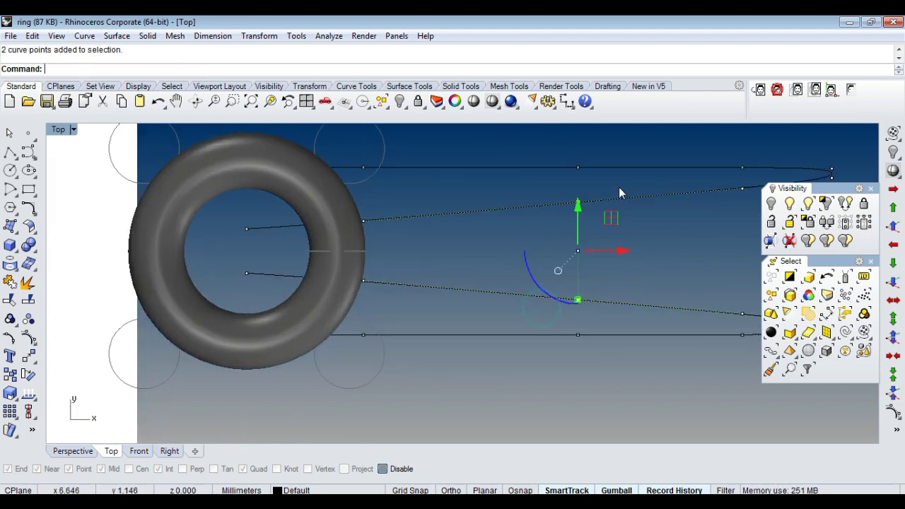
scroll(470, 297, down, 1)
scroll(548, 304, down, 3)
scroll(548, 304, down, 2)
click(592, 222)
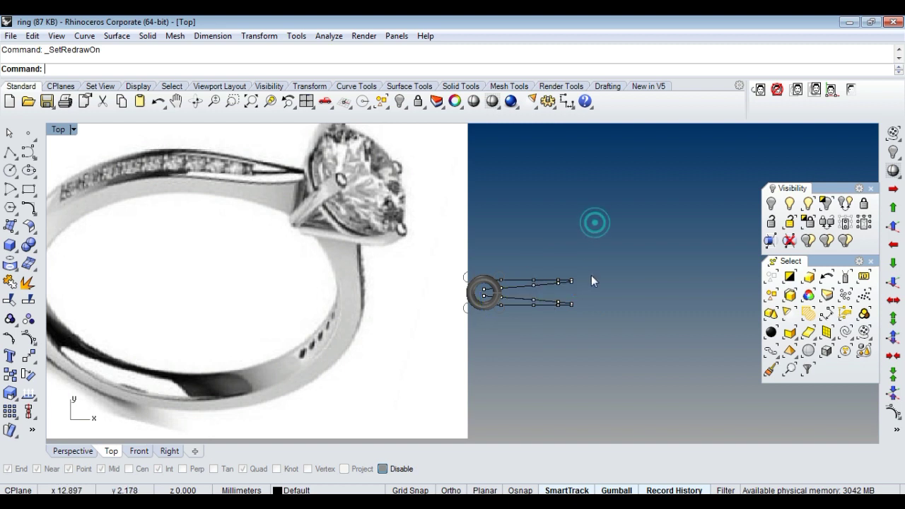
scroll(591, 275, up, 2)
key(ctrl+F4)
key(ctrl+F1)
scroll(496, 294, down, 3)
scroll(496, 286, up, 3)
key(ctrl+F4)
mouse_move(475, 290)
right_down()
mouse_move(596, 352)
mouse_move(479, 329)
mouse_move(481, 302)
mouse_move(487, 364)
mouse_move(496, 299)
mouse_move(485, 283)
mouse_move(485, 336)
right_up()
key(ctrl+F3)
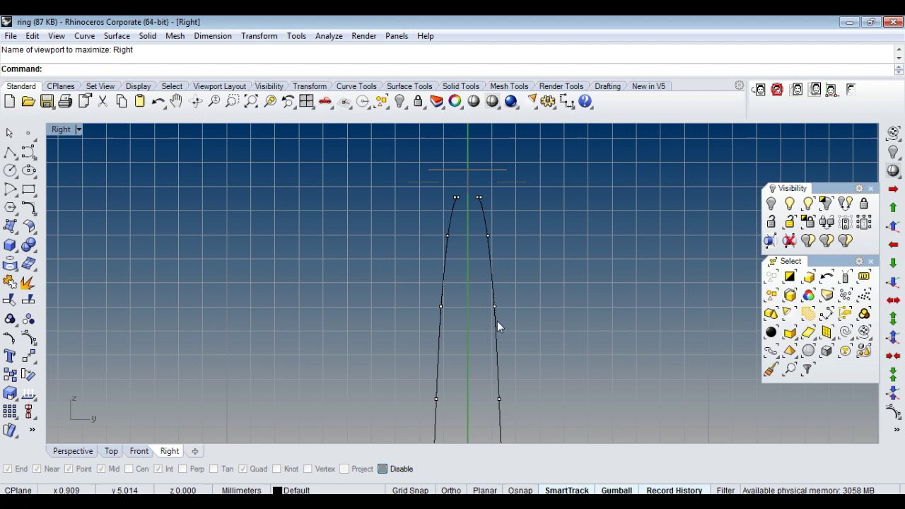
Step: Zoom in on the side view and hide its grid
scroll(497, 321, down, 3)
scroll(523, 311, down, 3)
scroll(488, 300, up, 2)
scroll(503, 306, up, 3)
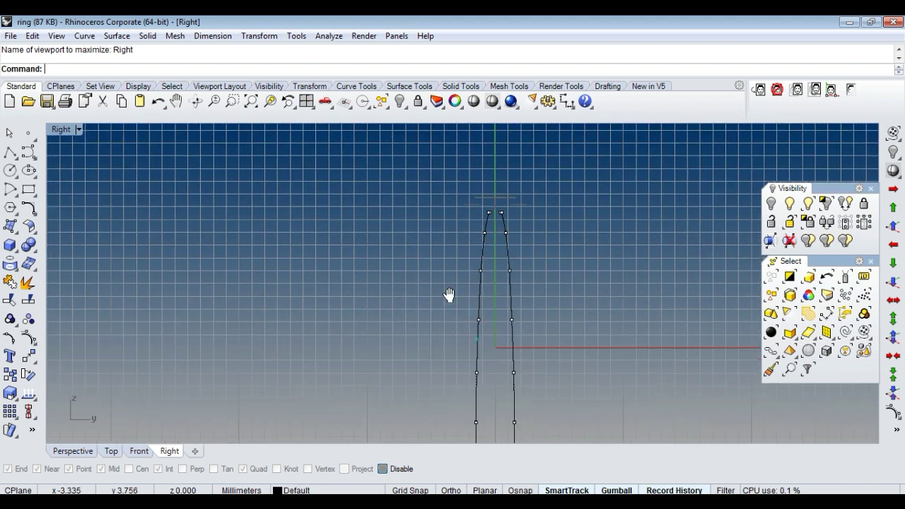
key(F7)
scroll(485, 287, up, 1)
scroll(454, 240, up, 2)
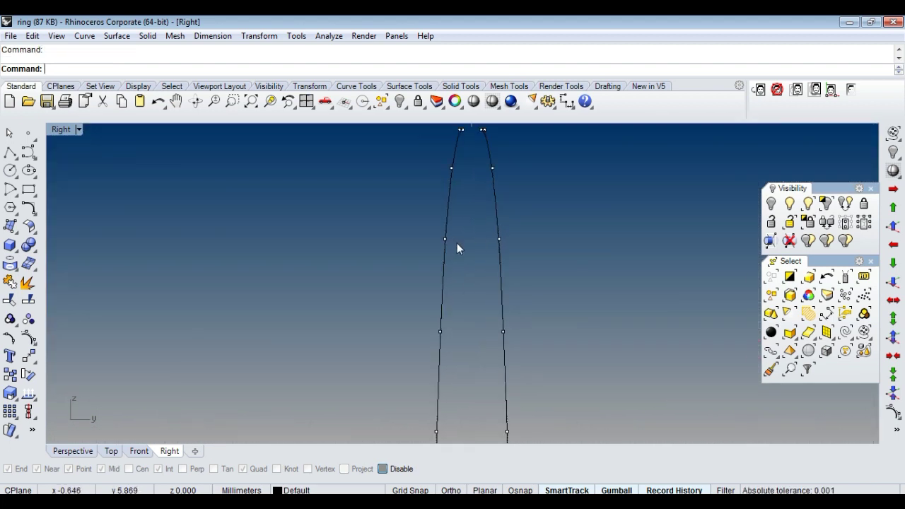
scroll(435, 304, up, 1)
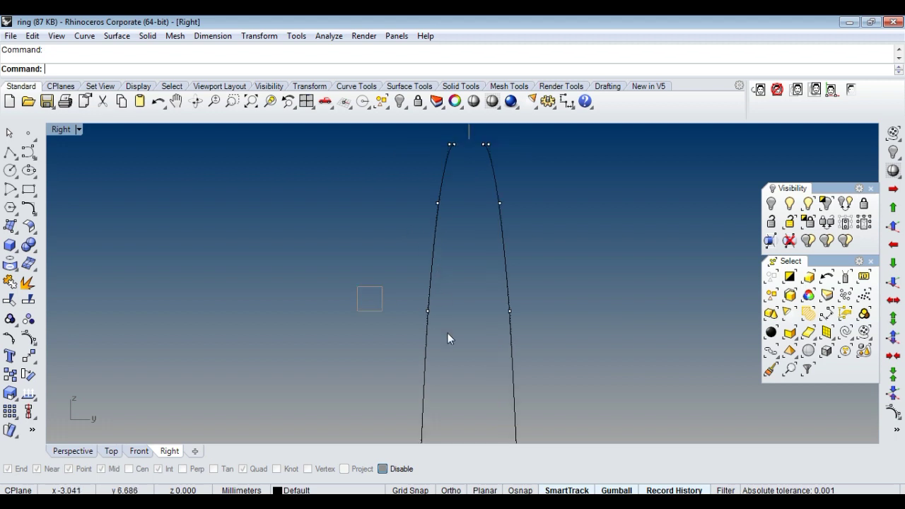
Step: Inspect the band's control points in the side view, then turn the points off
drag(357, 286, 449, 333)
key(Escape)
scroll(491, 287, down, 2)
right_drag(492, 287, 509, 269)
drag(368, 368, 615, 406)
scroll(552, 366, down, 1)
scroll(524, 372, down, 1)
click(524, 373)
scroll(531, 364, up, 2)
Step: Mirror the right-hand band curve across a plane starting at 0
click(521, 347)
text(mirror)
key(Return)
text(0)
key(Return)
click(498, 386)
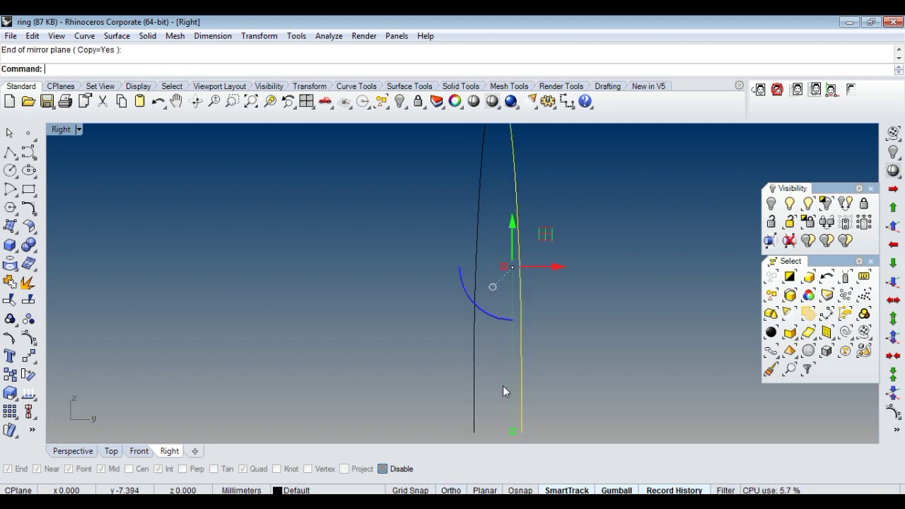
Step: Undo the mirrored copy and return to the full-size Perspective view
click(789, 294)
key(ctrl+z)
scroll(565, 327, down, 2)
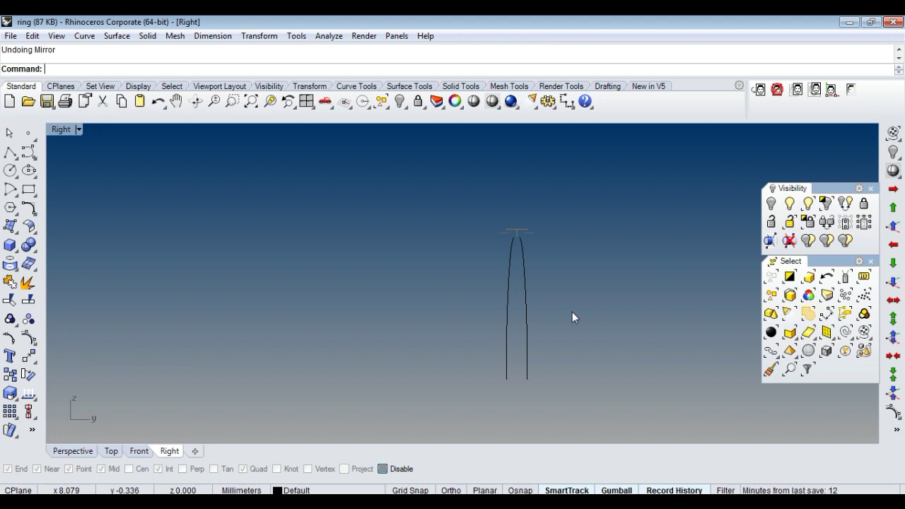
key(ctrl+F4)
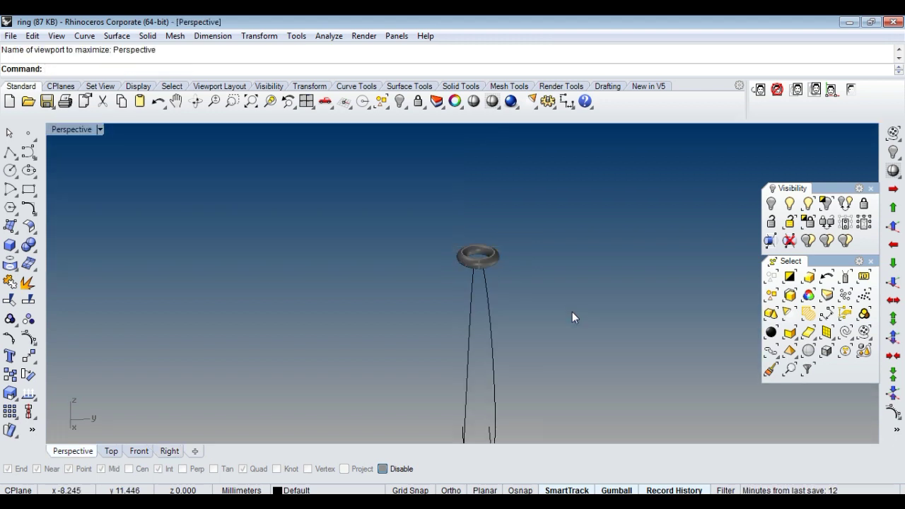
Step: Select both band curves in the Top view and orbit around them in Perspective
key(ctrl+F1)
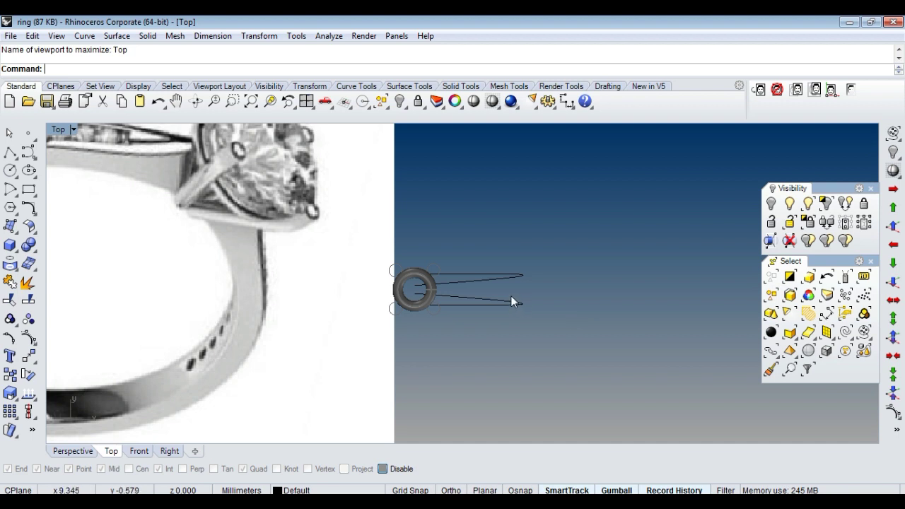
scroll(473, 282, up, 5)
click(478, 267)
scroll(478, 267, down, 1)
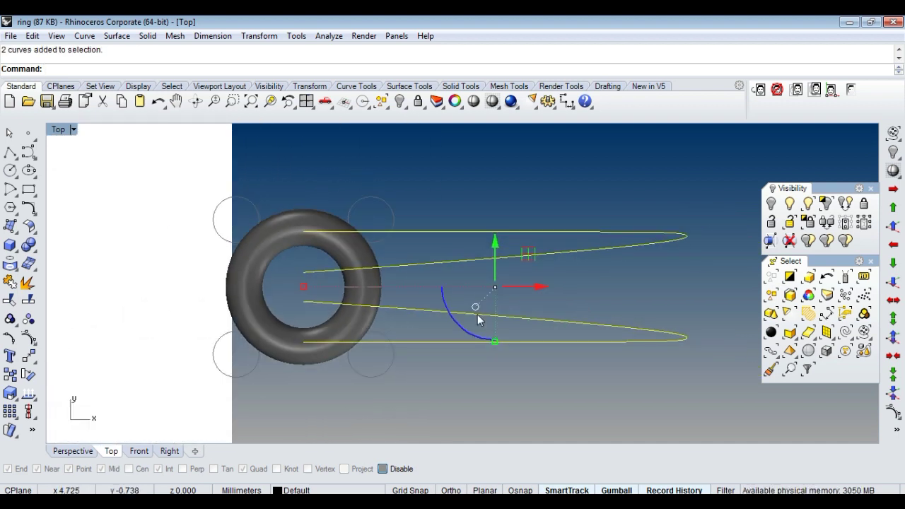
scroll(477, 319, down, 3)
key(ctrl+F4)
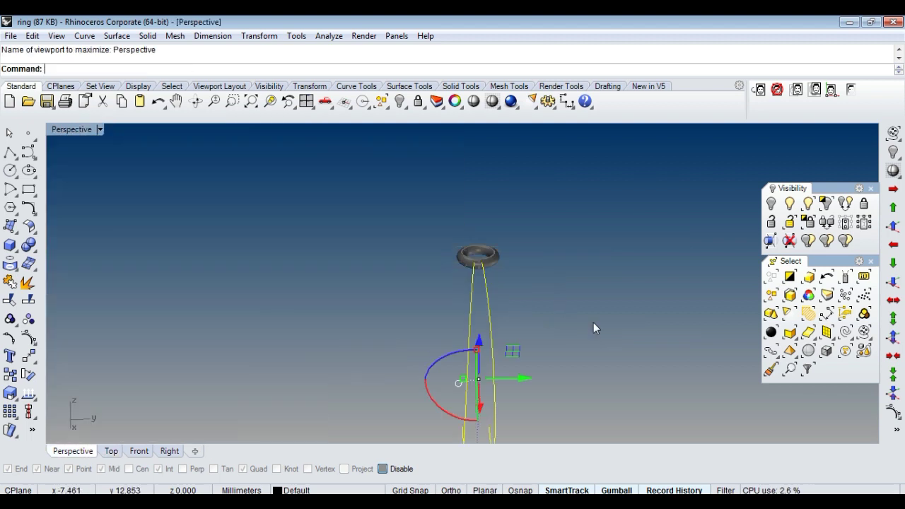
mouse_move(560, 247)
right_down()
mouse_move(537, 332)
mouse_move(572, 233)
right_up()
Step: Zoom the Top view onto the curves beside the ring photo, recheck Perspective, and return
key(ctrl+F1)
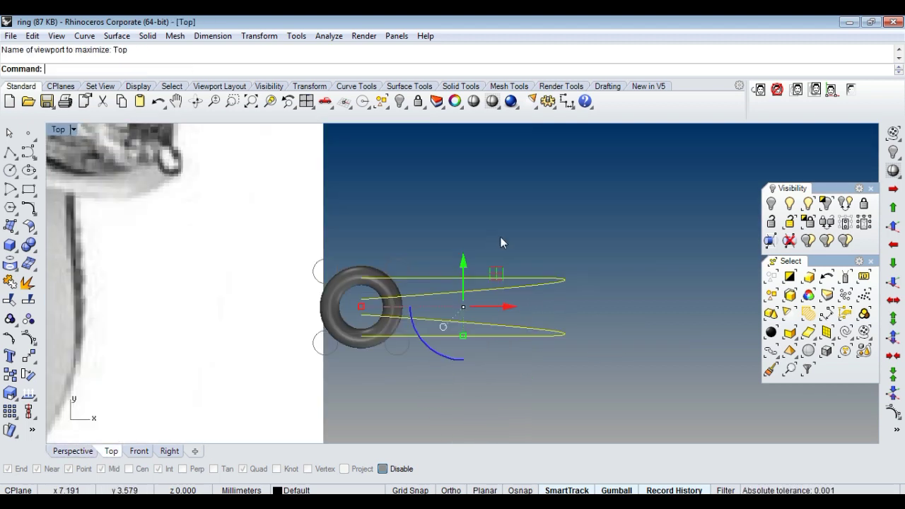
scroll(498, 292, down, 5)
scroll(488, 294, up, 3)
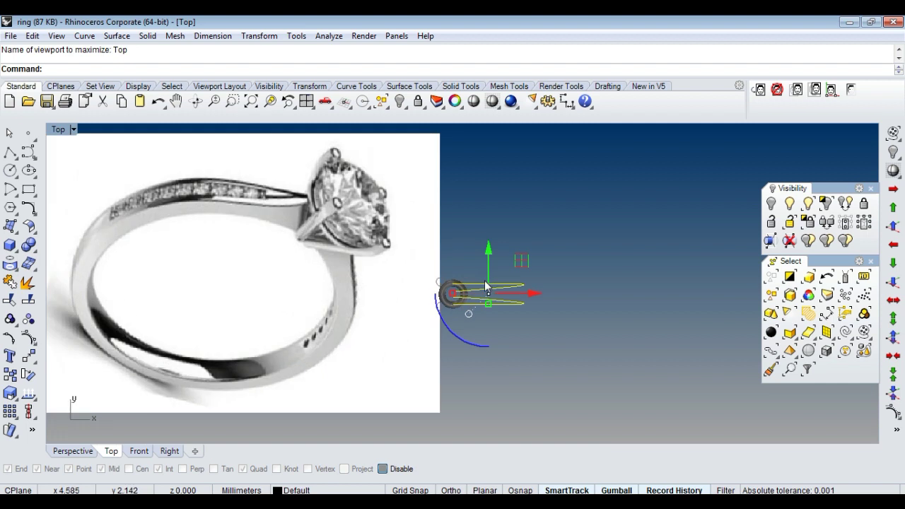
scroll(486, 294, up, 2)
scroll(487, 296, up, 2)
scroll(509, 297, up, 1)
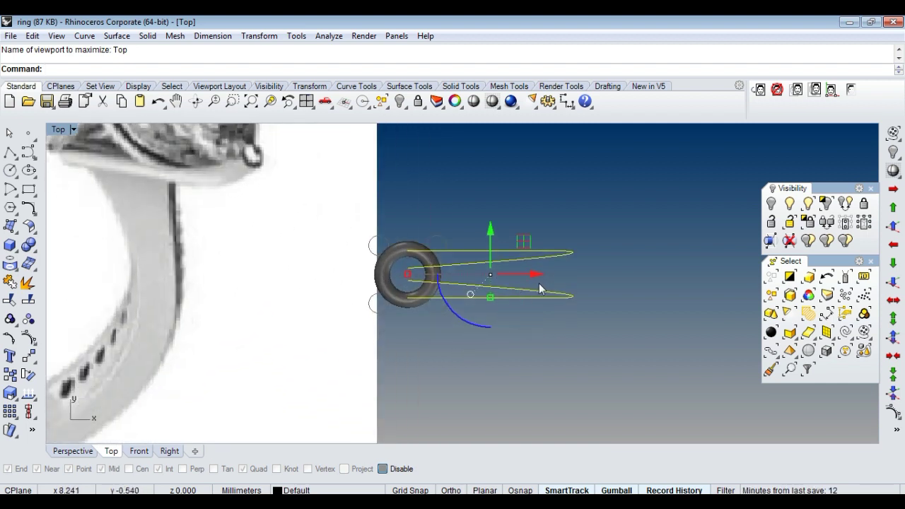
scroll(530, 297, up, 2)
key(ctrl+F4)
mouse_move(492, 310)
right_down()
mouse_move(541, 302)
mouse_move(487, 359)
mouse_move(550, 404)
mouse_move(580, 391)
right_up()
key(ctrl+F1)
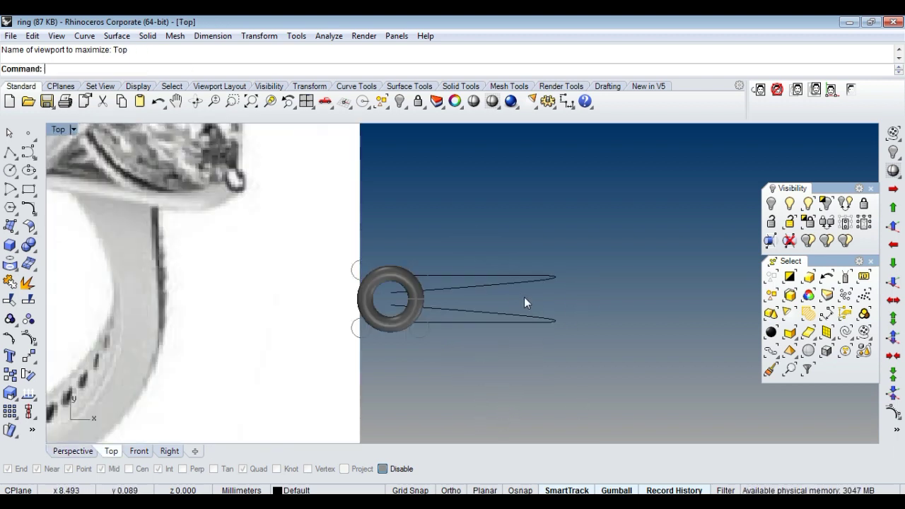
scroll(509, 285, down, 1)
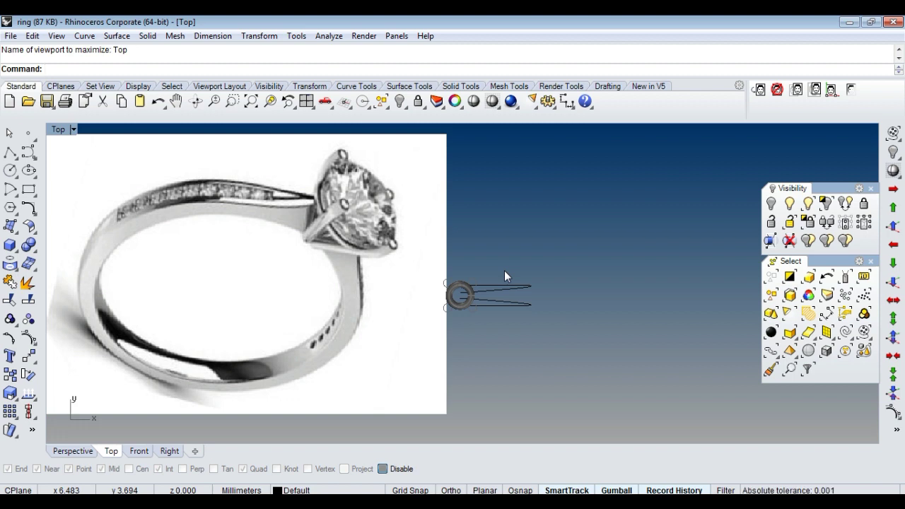
mouse_move(492, 323)
right_down()
mouse_move(486, 267)
mouse_move(506, 245)
mouse_move(556, 273)
right_up()
key(ctrl+Tab)
drag(556, 273, 381, 354)
mouse_move(432, 350)
right_down()
mouse_move(481, 259)
mouse_move(471, 323)
mouse_move(480, 278)
mouse_move(473, 324)
mouse_move(483, 309)
mouse_move(478, 329)
mouse_move(440, 317)
mouse_move(436, 275)
mouse_move(482, 256)
right_up()
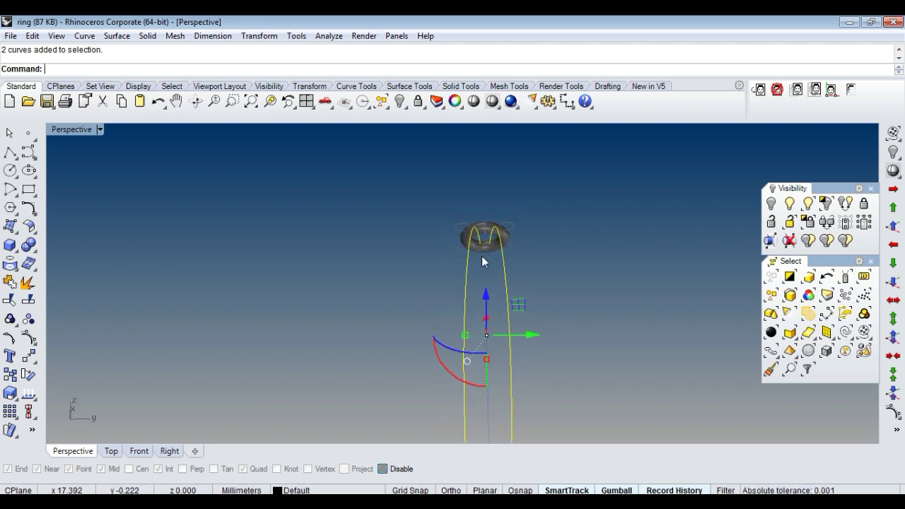
mouse_move(482, 262)
right_down()
mouse_move(549, 252)
mouse_move(462, 309)
right_up()
key(ctrl+F1)
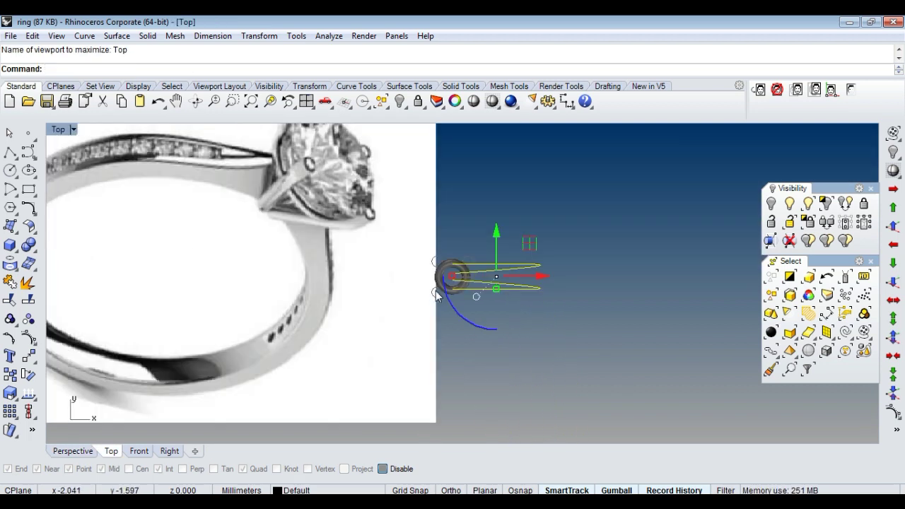
scroll(436, 290, up, 2)
scroll(522, 270, up, 2)
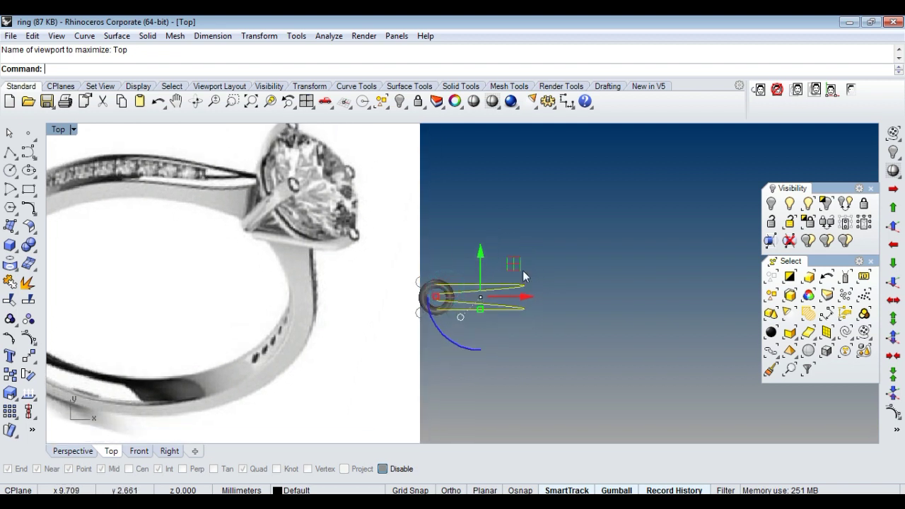
key(Escape)
scroll(509, 275, up, 2)
scroll(509, 281, up, 1)
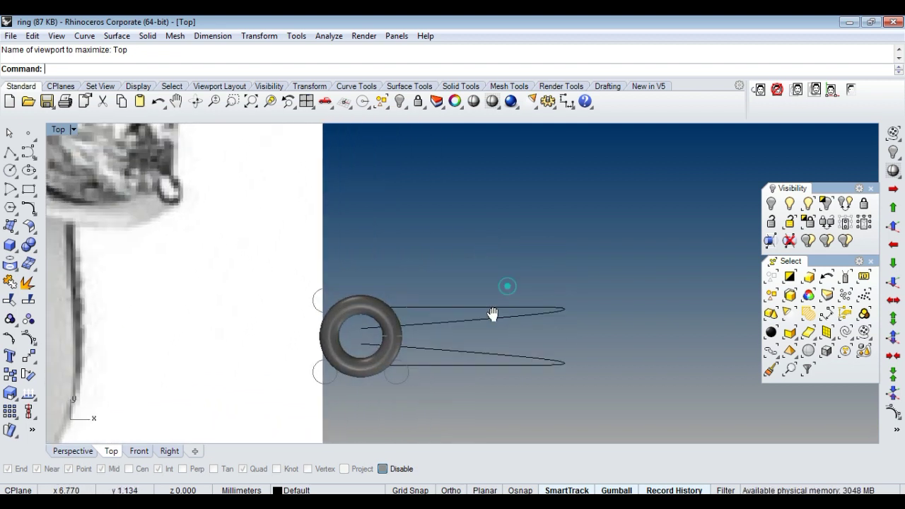
scroll(504, 301, up, 1)
scroll(480, 290, up, 2)
drag(530, 222, 460, 407)
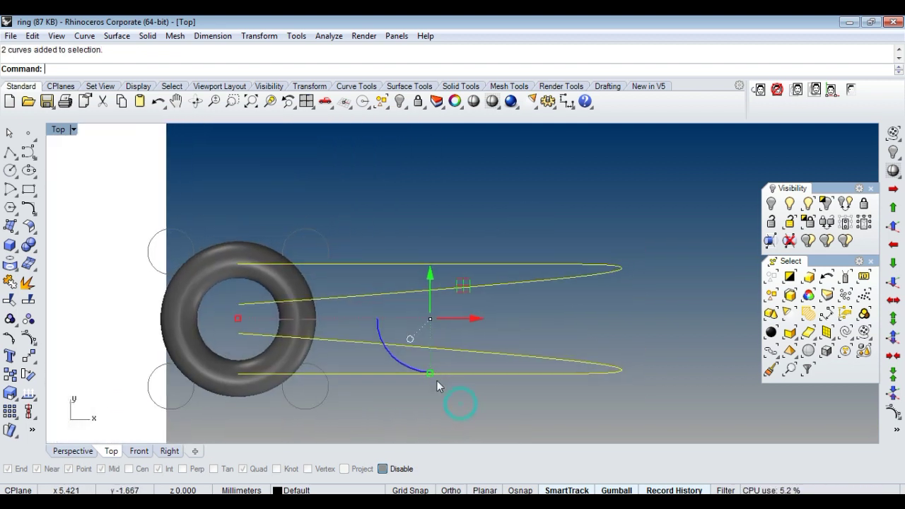
key(ctrl+F4)
mouse_move(441, 372)
right_down()
mouse_move(476, 234)
mouse_move(499, 297)
right_up()
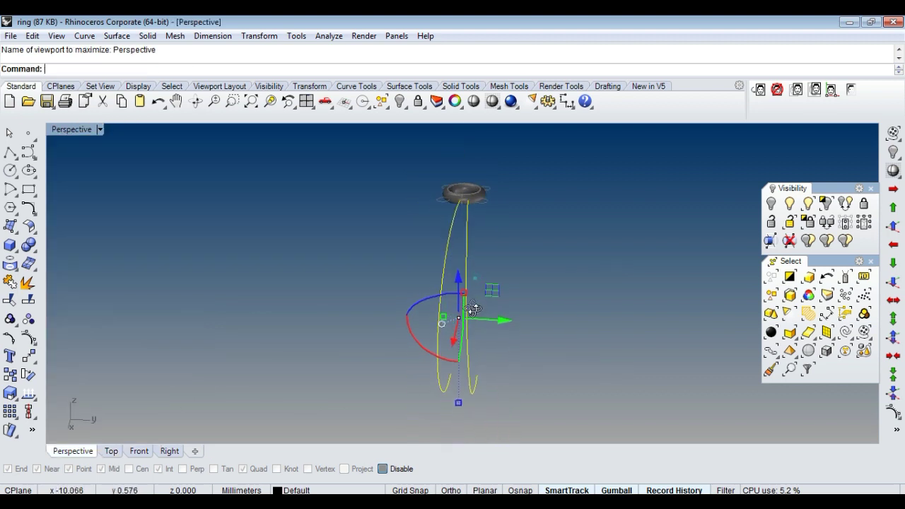
key(ctrl+F1)
scroll(487, 271, down, 3)
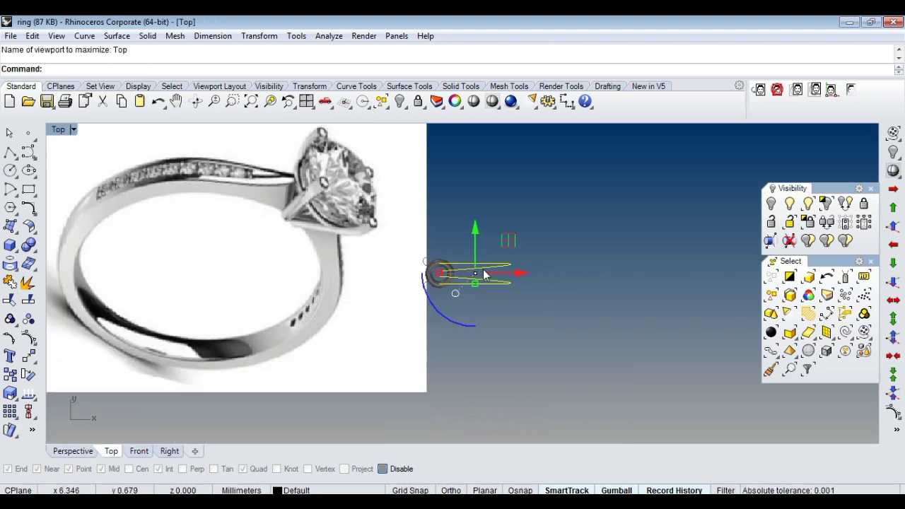
scroll(473, 274, down, 2)
scroll(467, 275, down, 1)
scroll(495, 283, up, 2)
scroll(503, 278, up, 1)
click(537, 258)
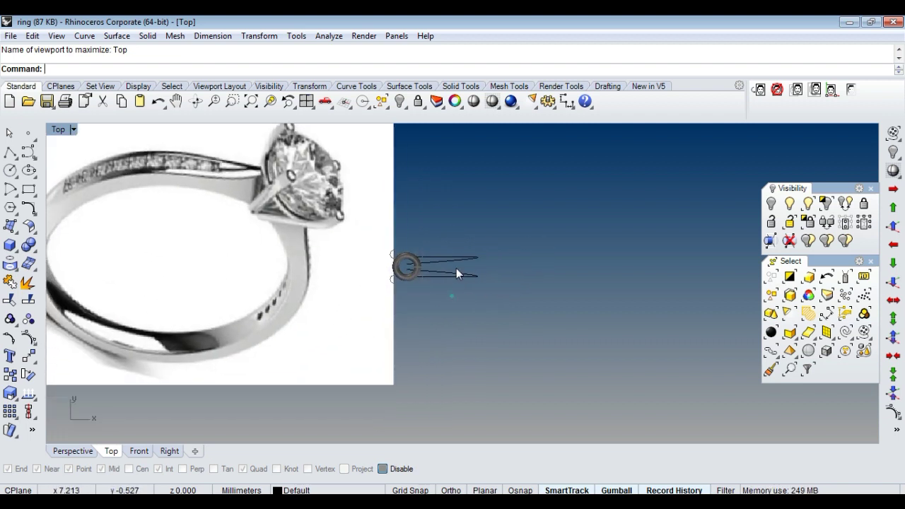
key(ctrl+Tab)
Step: Draw a line joining the two band curves' lower ends and save the file
right_drag(456, 269, 529, 287)
drag(592, 275, 424, 340)
scroll(483, 395, down, 2)
key(Return)
scroll(439, 381, up, 3)
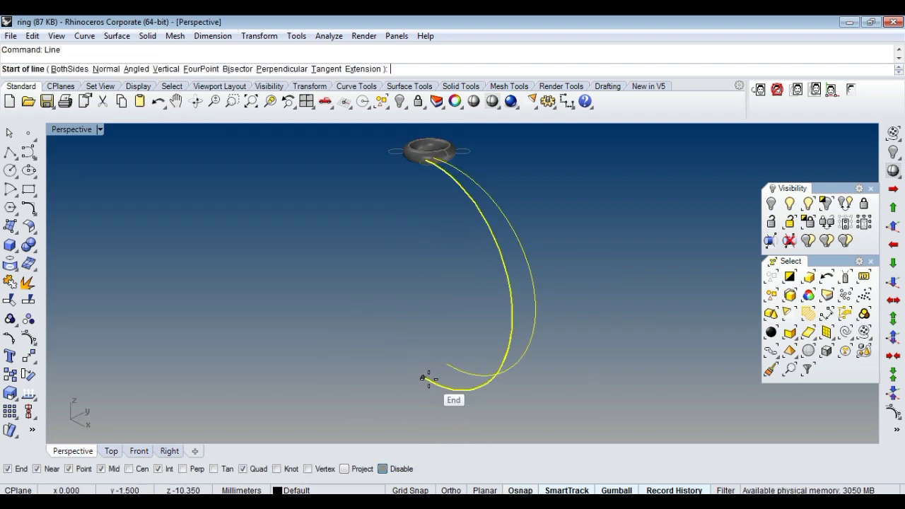
click(424, 375)
key(Escape)
click(450, 383)
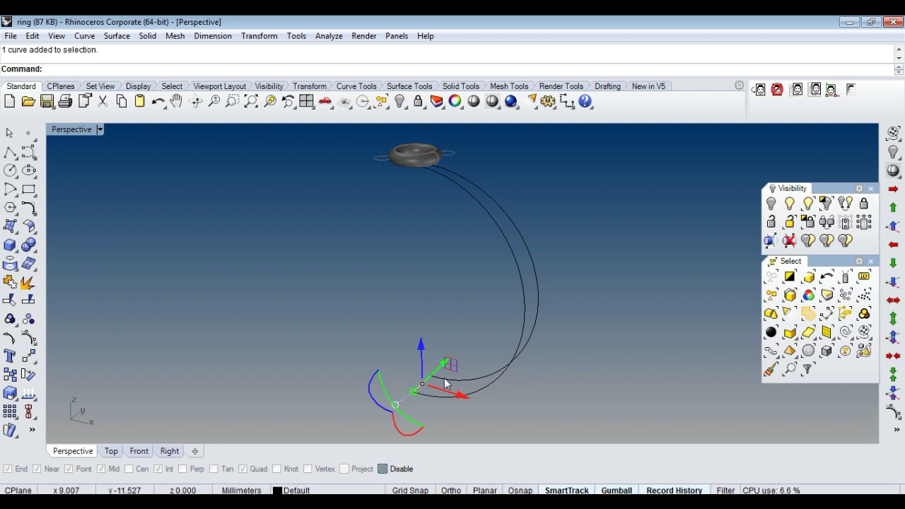
key(ctrl+s)
Step: Rebuild the connecting line to 10 points, degree 2
text(rebuild)
key(Return)
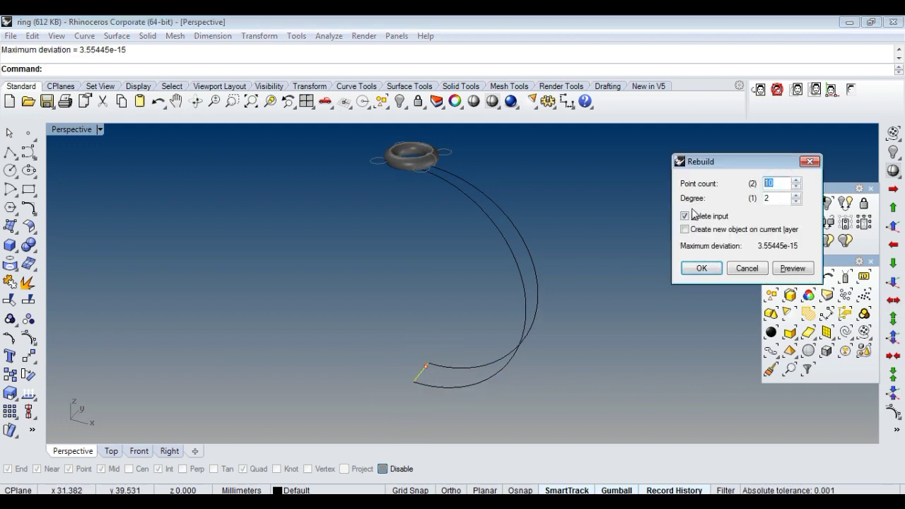
key(Return)
scroll(445, 363, up, 2)
scroll(445, 364, up, 2)
Step: Show the rebuilt line's control points and nudge two of them
key(F10)
scroll(405, 391, up, 2)
scroll(406, 388, up, 2)
drag(398, 388, 453, 327)
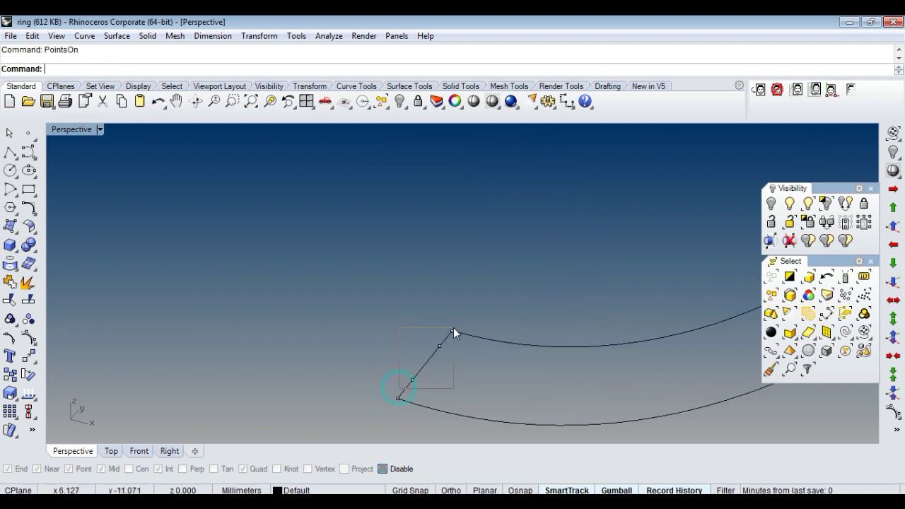
click(893, 302)
scroll(428, 333, down, 3)
scroll(445, 349, down, 2)
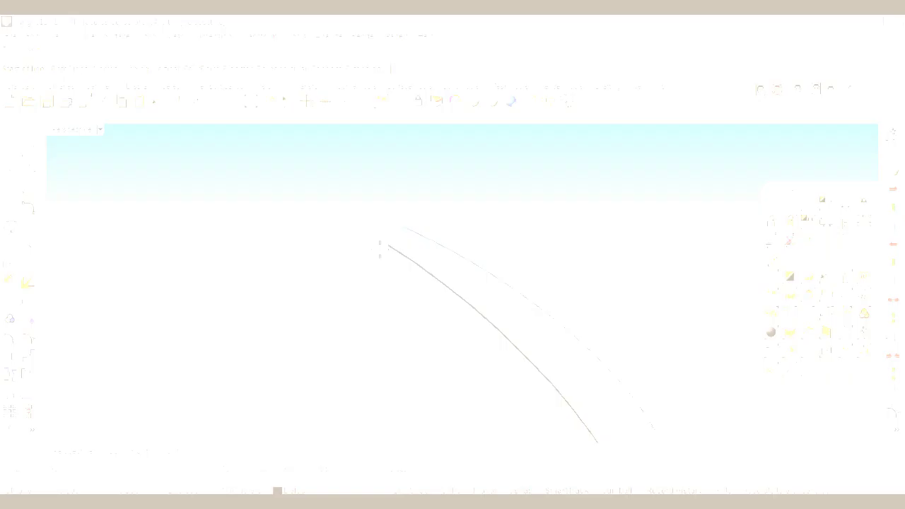
Step: Draw a line across the band curves' top ends, replacing a misplaced first attempt
click(387, 244)
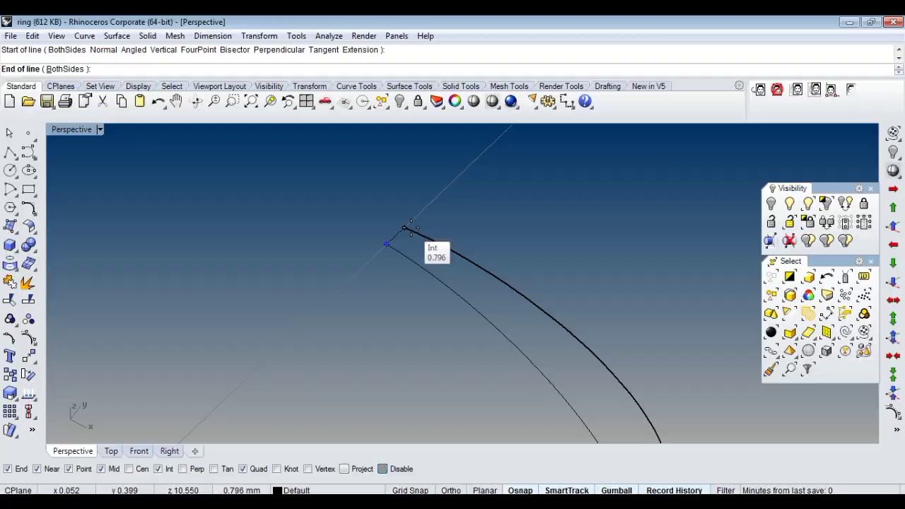
right_drag(524, 178, 394, 274)
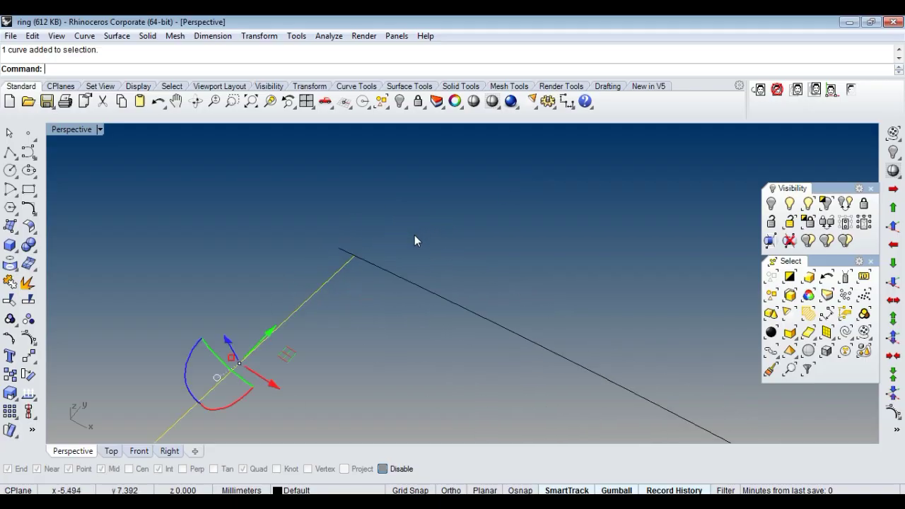
key(ctrl+z)
key(Return)
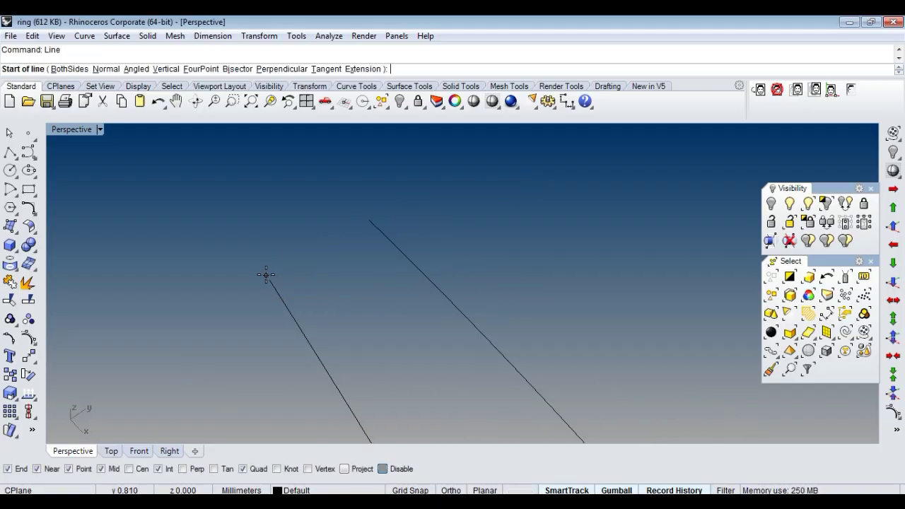
click(269, 280)
click(360, 223)
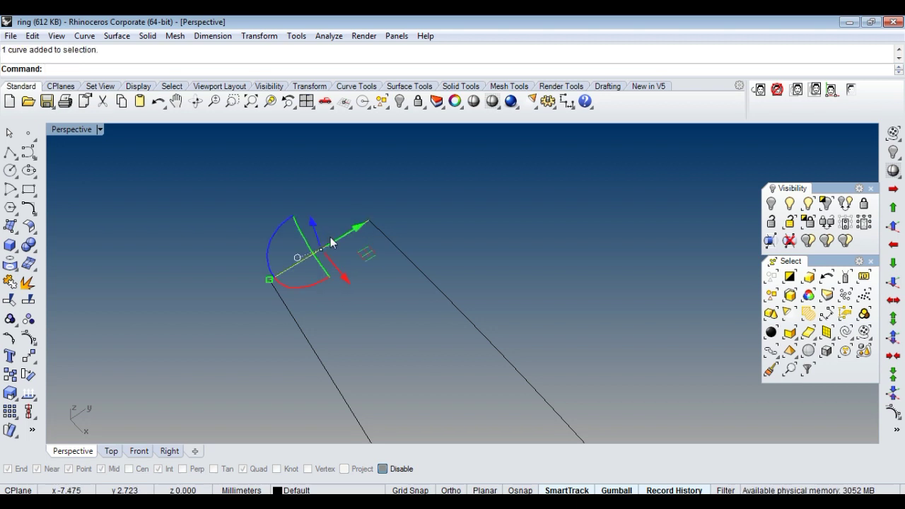
Step: Rebuild the top line and pull its middle control points so it arches outward
key(Return)
key(F10)
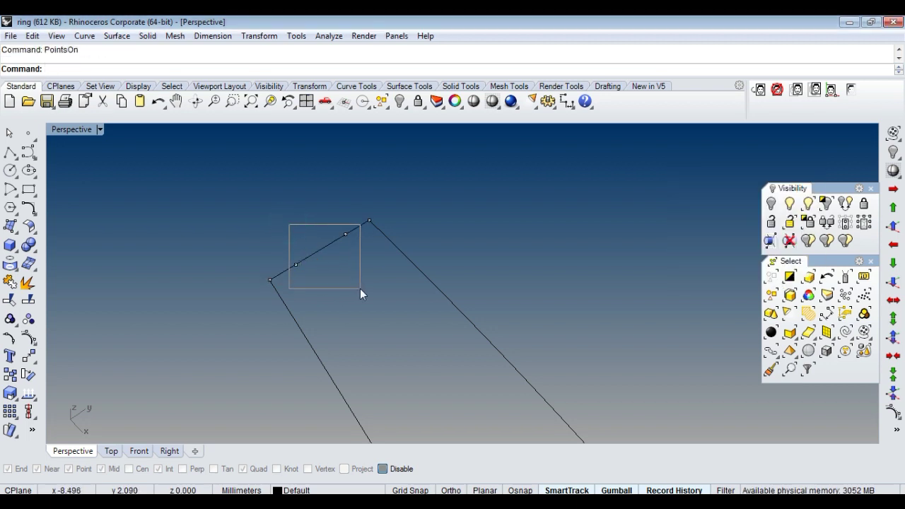
click(898, 228)
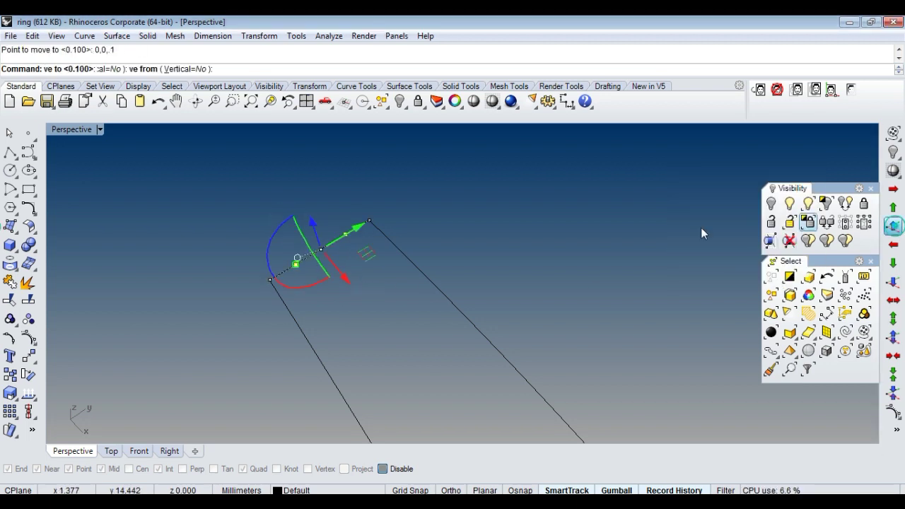
drag(358, 246, 375, 240)
Step: Undo the point move, try a Sweep2 surface on all curves, then undo it
key(ctrl+z)
key(ctrl+a)
text(sweep2)
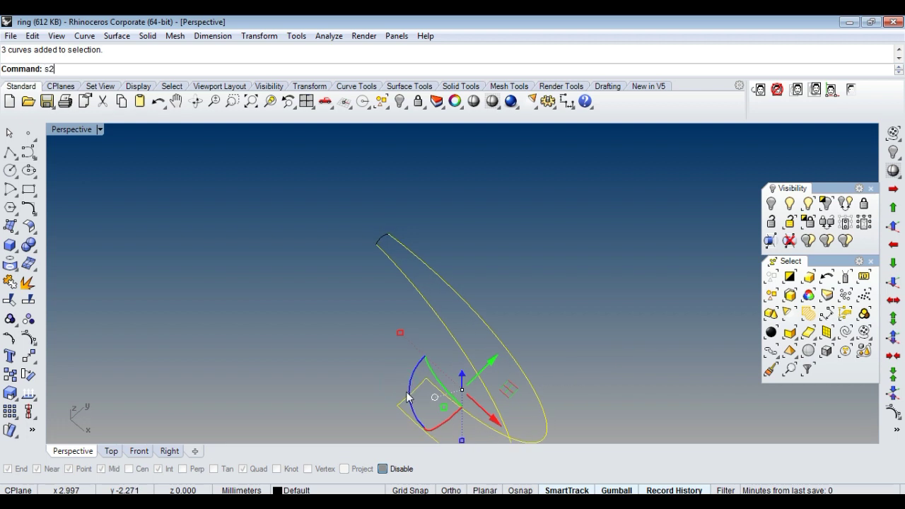
key(Return)
mouse_move(402, 296)
right_down()
mouse_move(514, 215)
mouse_move(474, 264)
mouse_move(446, 259)
mouse_move(465, 238)
right_up()
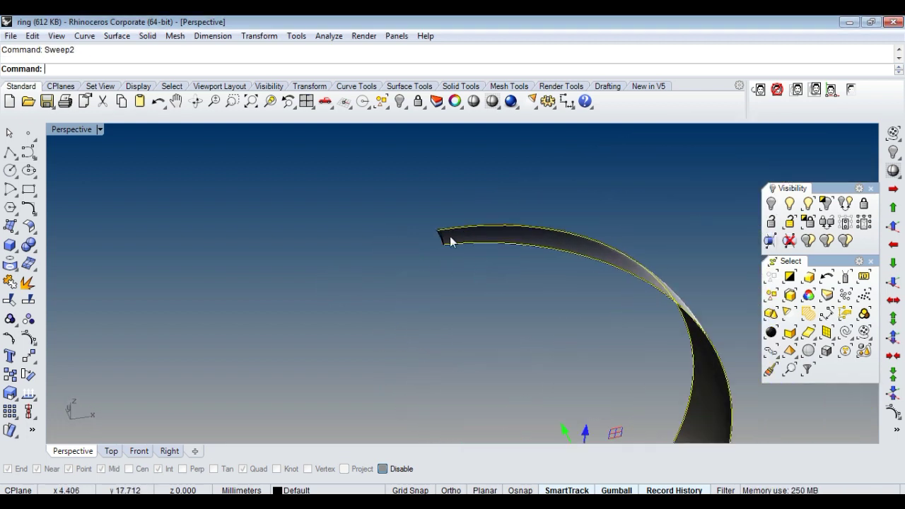
key(ctrl+z)
Step: Sweep2 a tapered half-band surface along the two rails and end profiles
click(437, 242)
key(Return)
scroll(414, 387, down, 3)
click(451, 350)
key(Return)
key(Return)
mouse_move(439, 348)
right_down()
mouse_move(436, 258)
mouse_move(463, 214)
mouse_move(617, 277)
mouse_move(492, 304)
right_up()
Step: Hide the construction curves and bring back the gem head and ring circles
key(ctrl+h)
mouse_move(454, 242)
right_down()
mouse_move(420, 356)
mouse_move(343, 229)
mouse_move(463, 268)
mouse_move(489, 291)
mouse_move(448, 245)
mouse_move(417, 337)
mouse_move(425, 311)
mouse_move(478, 338)
mouse_move(442, 311)
right_up()
click(417, 338)
key(ctrl+shift+h)
click(298, 218)
key(Return)
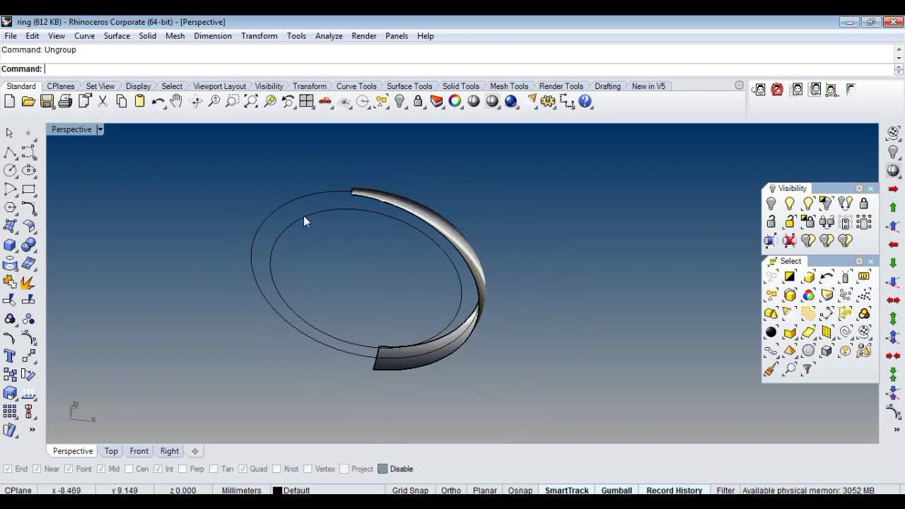
Step: Extrude the outer ring circle both ways into an open tube through the band
click(304, 217)
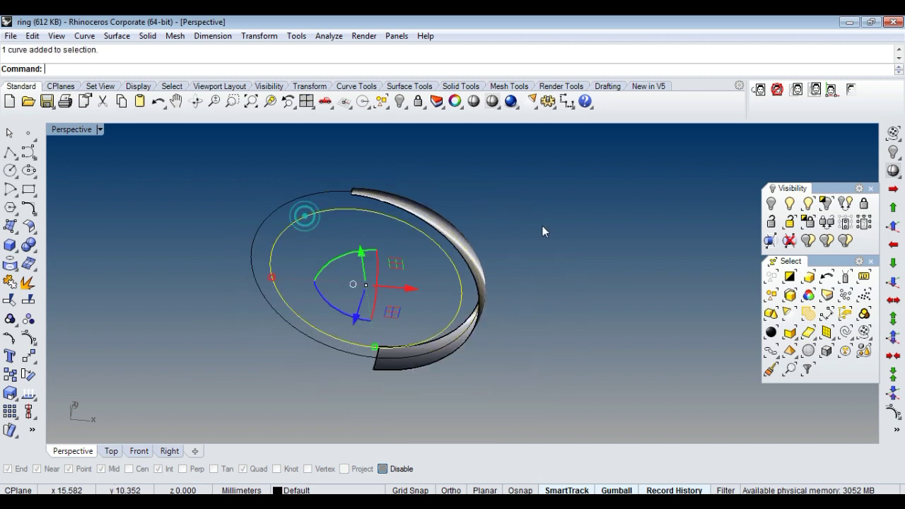
right_drag(543, 226, 537, 233)
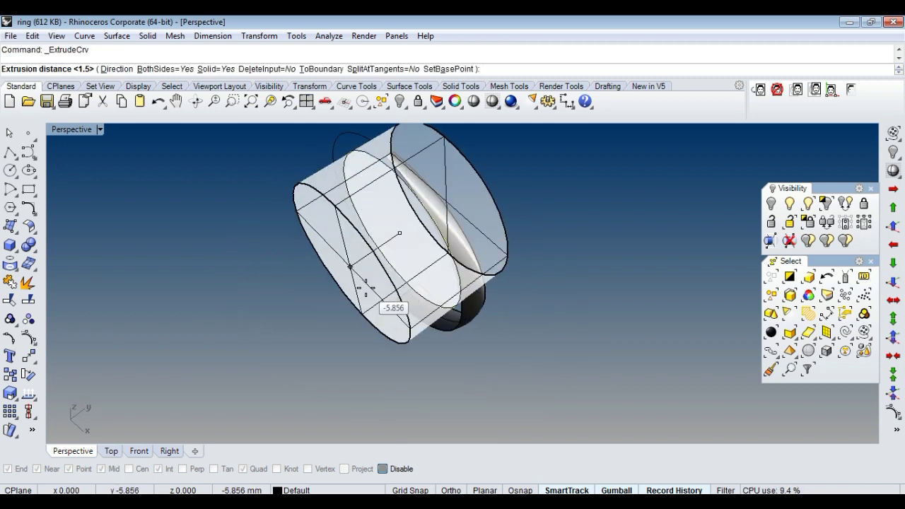
key(ctrl+c)
text(s)
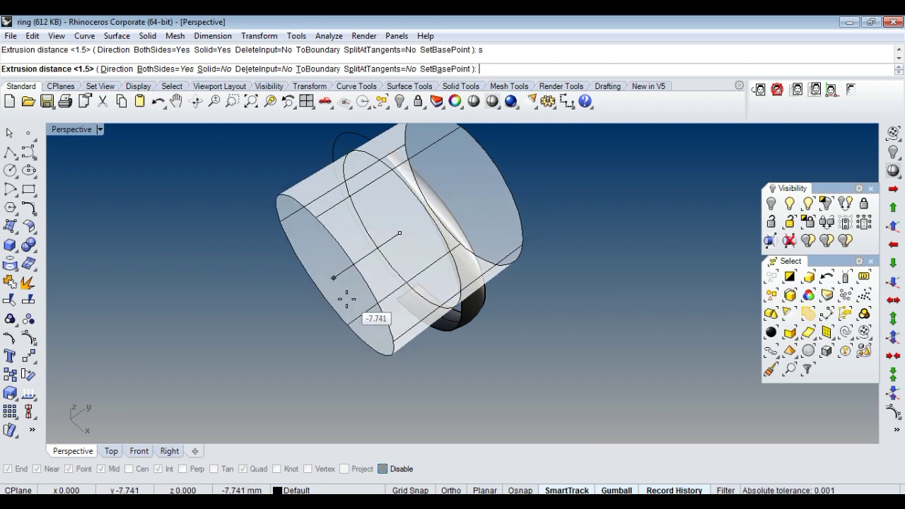
click(297, 322)
mouse_move(297, 321)
right_down()
mouse_move(345, 259)
mouse_move(307, 237)
right_up()
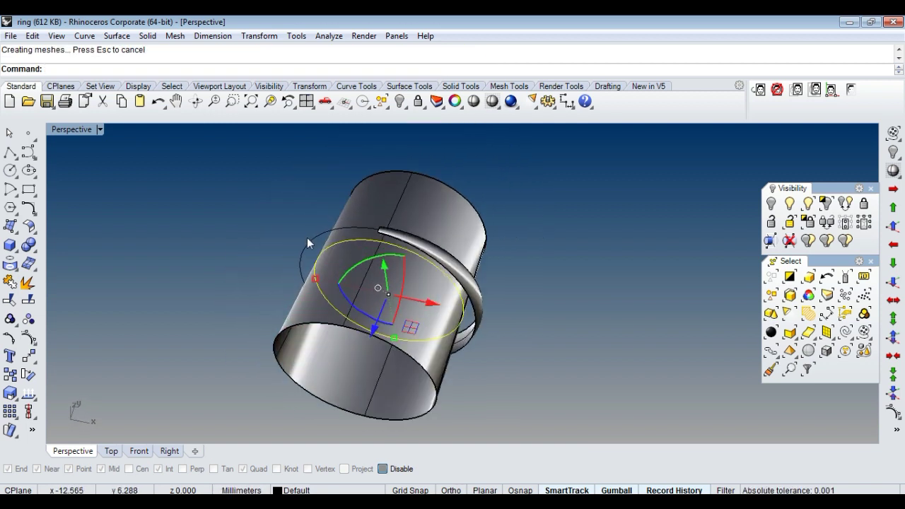
Step: Hide the ring circle so only the tube remains with the band
click(311, 248)
key(ctrl+h)
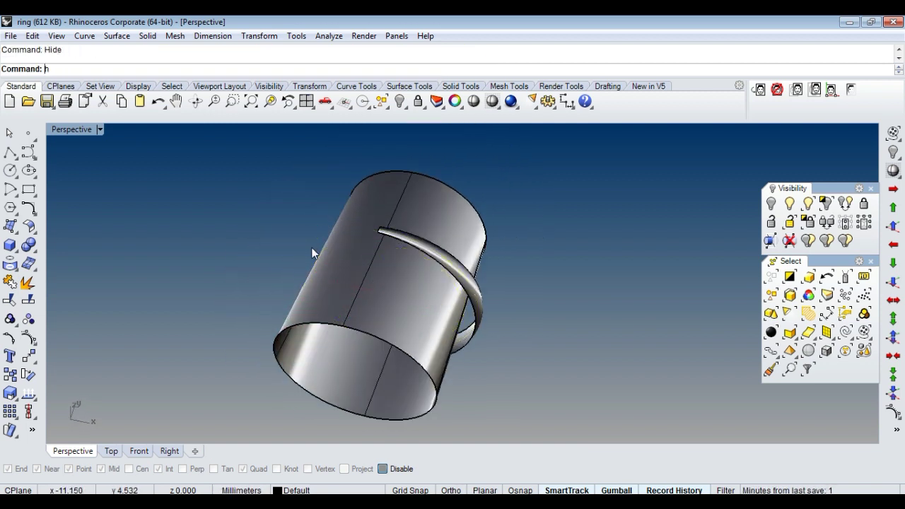
right_drag(492, 265, 432, 273)
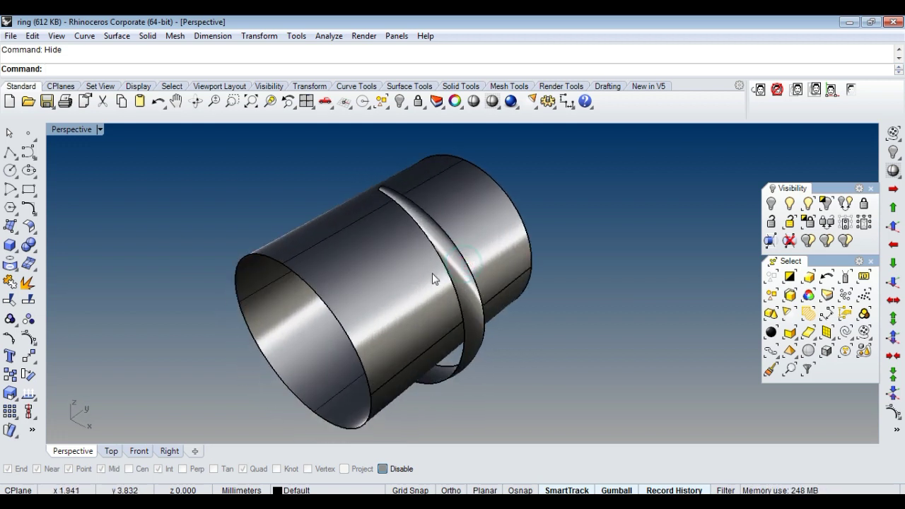
Step: Duplicate the band's two edges and pull the curves onto the tube
click(438, 251)
click(439, 247)
key(Return)
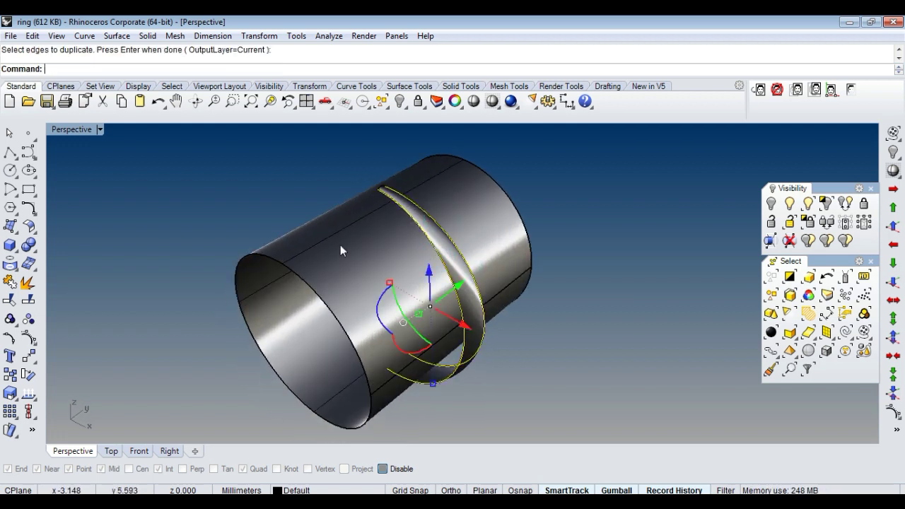
click(9, 273)
click(46, 270)
click(384, 268)
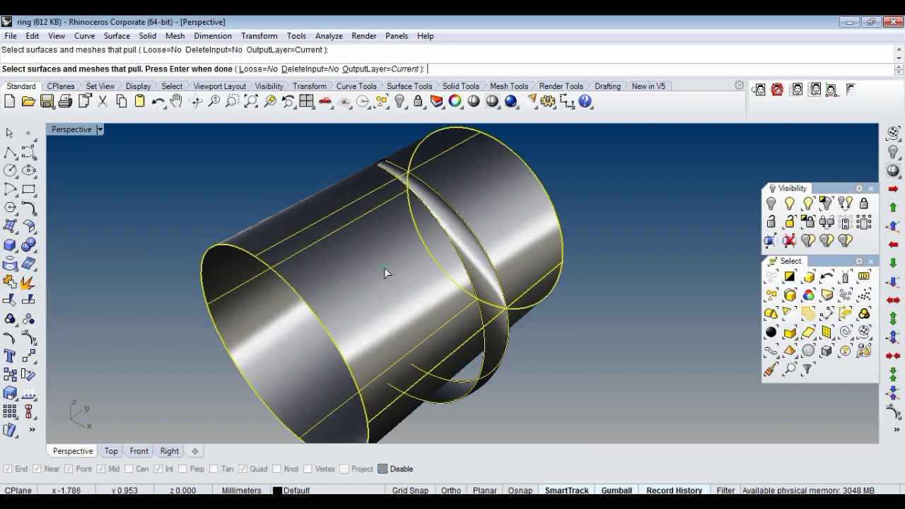
key(Return)
Step: Cancel the accidentally repeated command and hide the helper tube
click(464, 250)
click(435, 222)
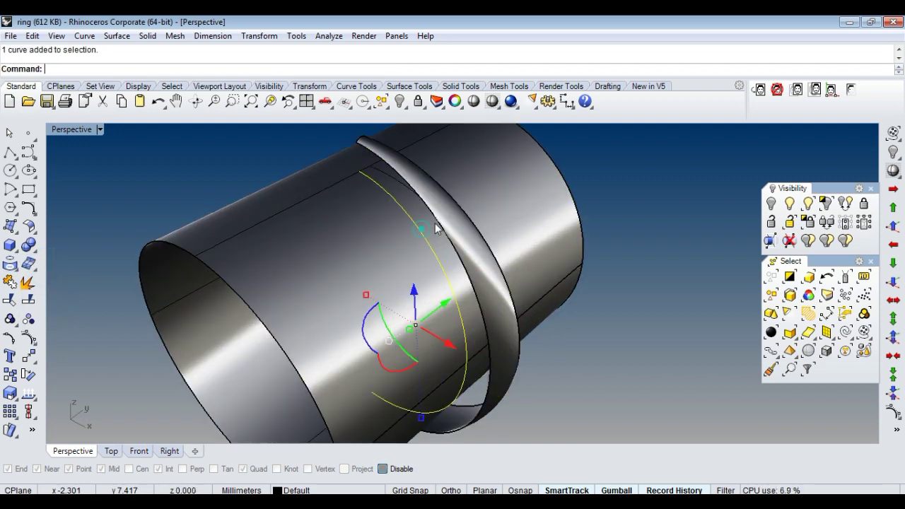
key(Return)
key(Escape)
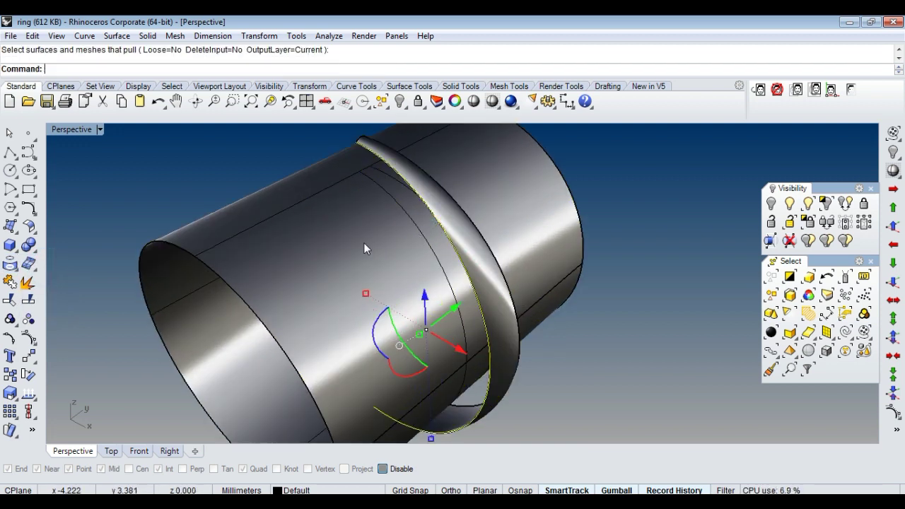
click(364, 242)
key(ctrl+h)
Step: Loft a surface between the inner band curve and the pulled edge curve
click(422, 235)
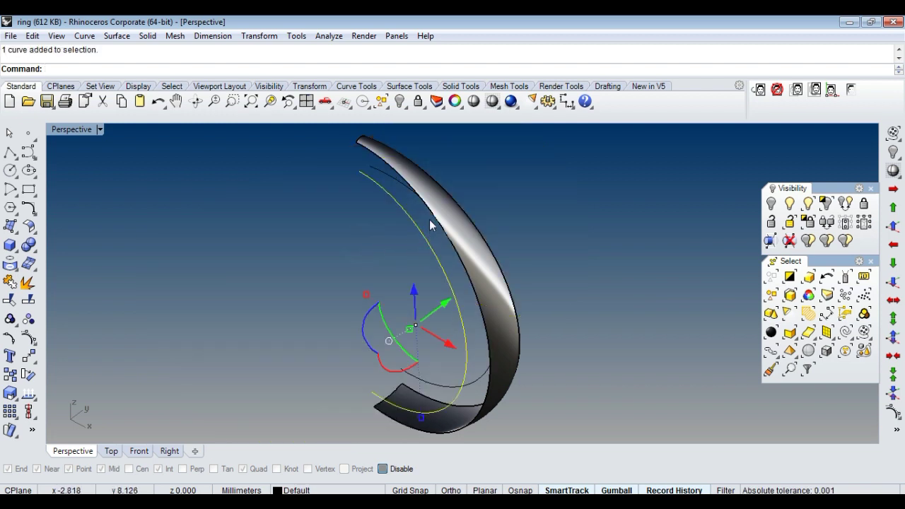
click(431, 219)
key(Return)
right_drag(396, 240, 384, 252)
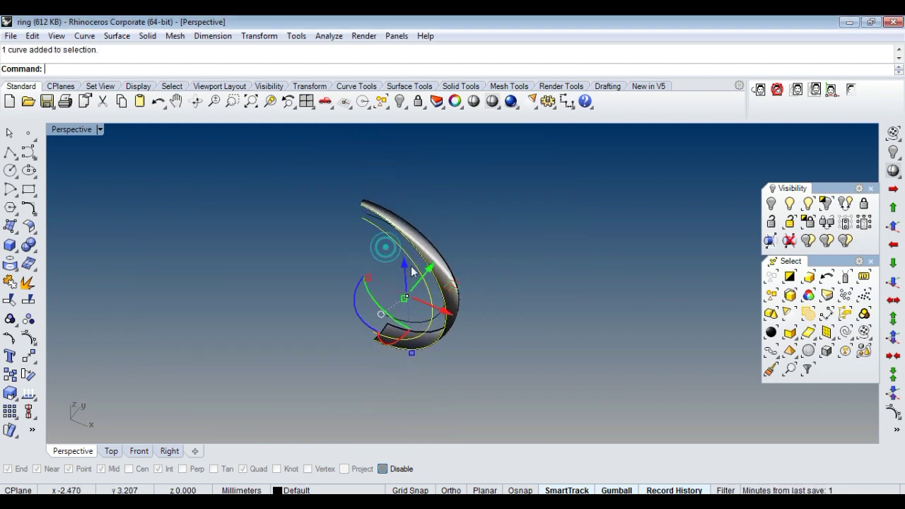
text(loft)
key(Return)
key(Return)
right_drag(479, 307, 521, 297)
Step: Delete the leftover curves and check the band against the reference in a maximized Top view
key(Delete)
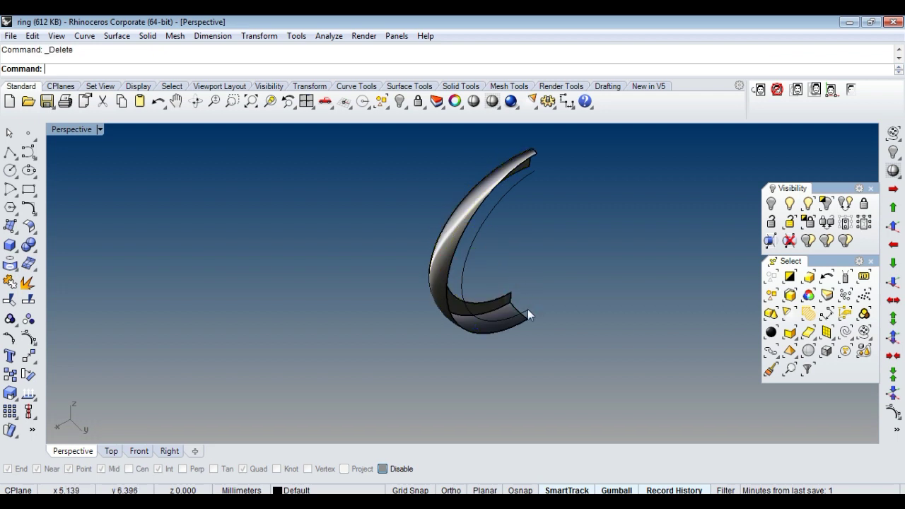
click(514, 334)
key(Escape)
key(ctrl+F1)
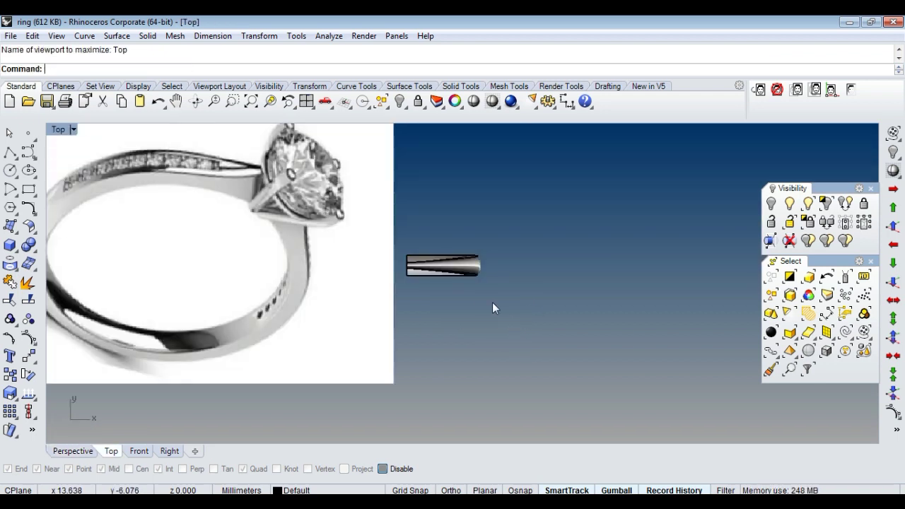
scroll(475, 296, down, 3)
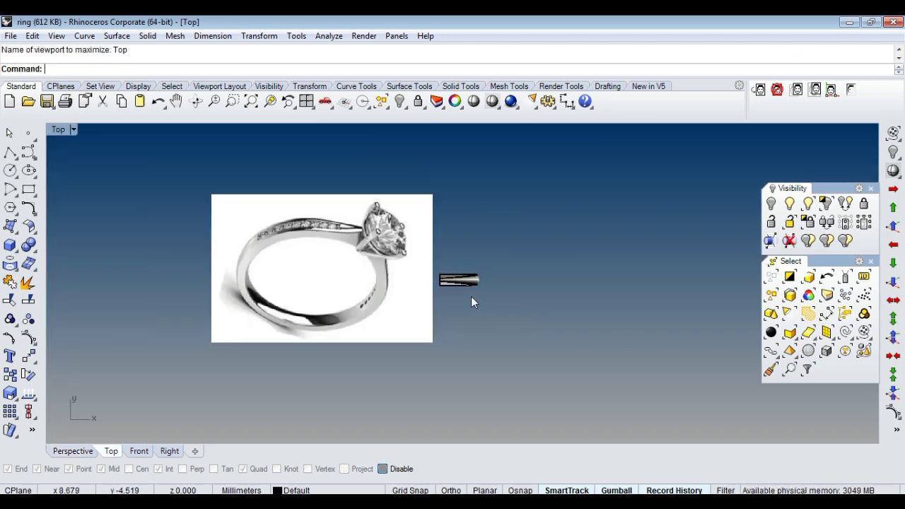
scroll(488, 287, up, 1)
key(ctrl+F4)
right_drag(450, 297, 551, 316)
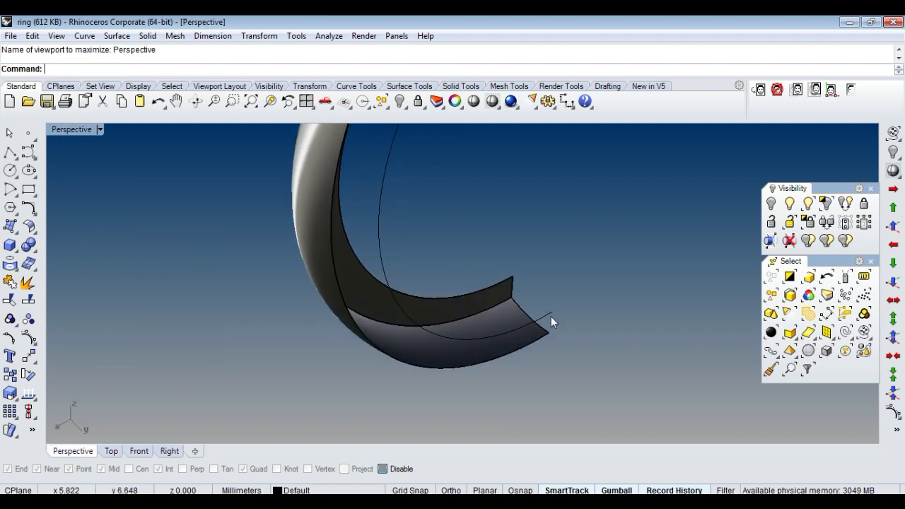
Step: Loft the band's remaining edges and delete the edge curves
click(540, 343)
right_click(548, 314)
key(Return)
right_drag(548, 315, 522, 302)
key(Delete)
Step: Mirror the half band across a line starting at the origin into a full ring
click(481, 353)
scroll(481, 318, down, 3)
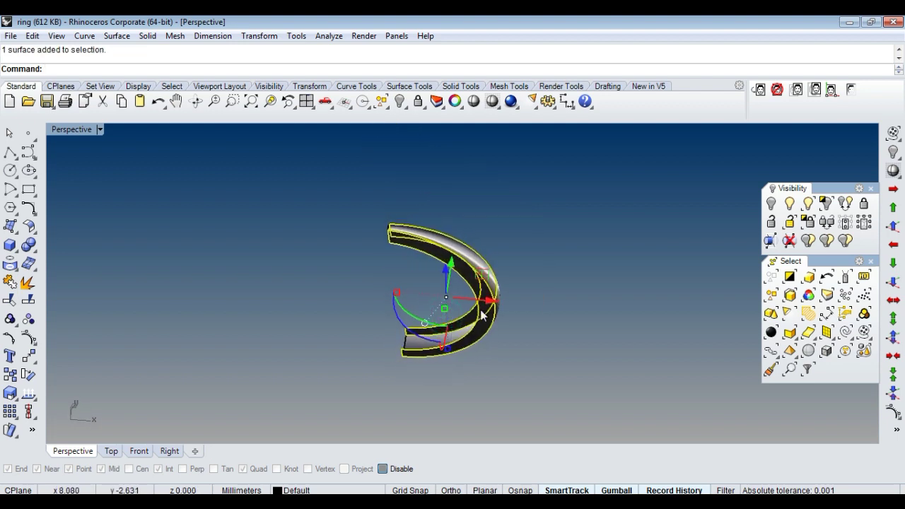
right_drag(577, 219, 495, 233)
text(Mirror)
key(Return)
text(0)
key(Return)
click(394, 359)
key(Escape)
Step: Show the hidden cylinder again
right_drag(624, 363, 426, 340)
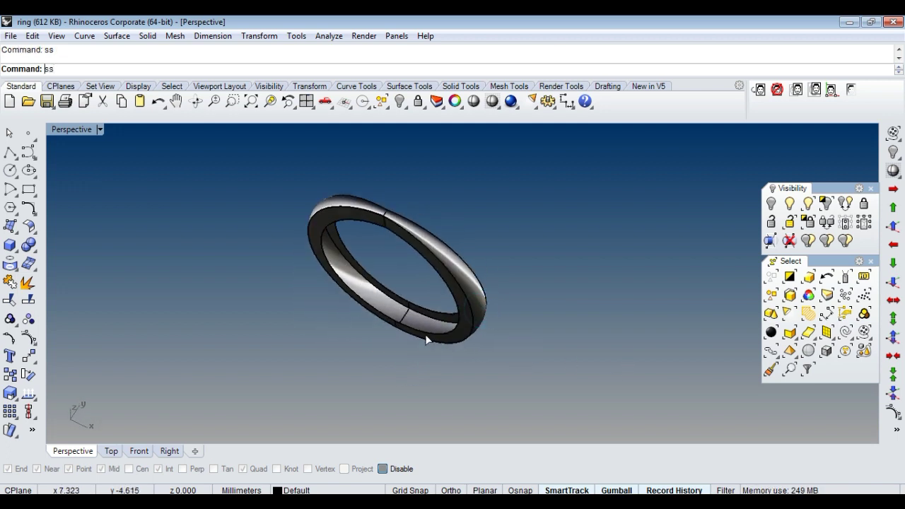
key(Return)
click(389, 328)
key(Return)
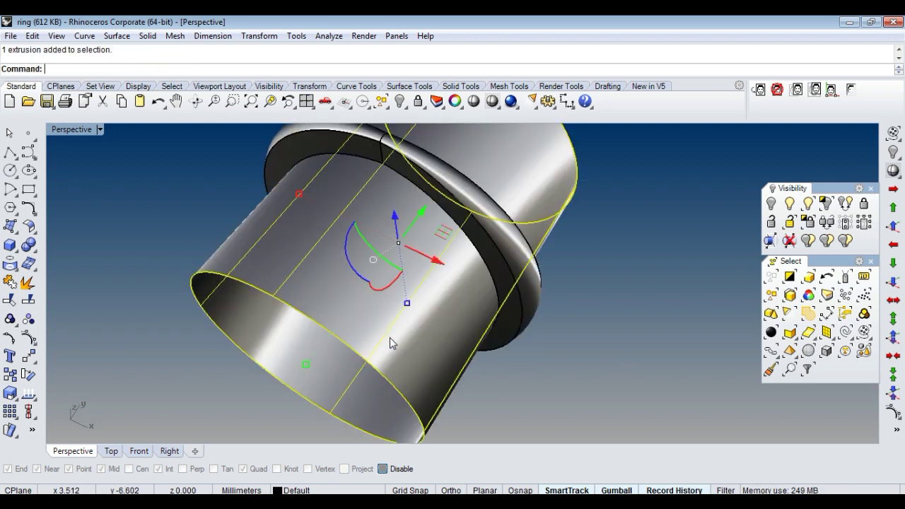
Step: Hide the cylinder and paste a copy back into the model
key(ctrl+h)
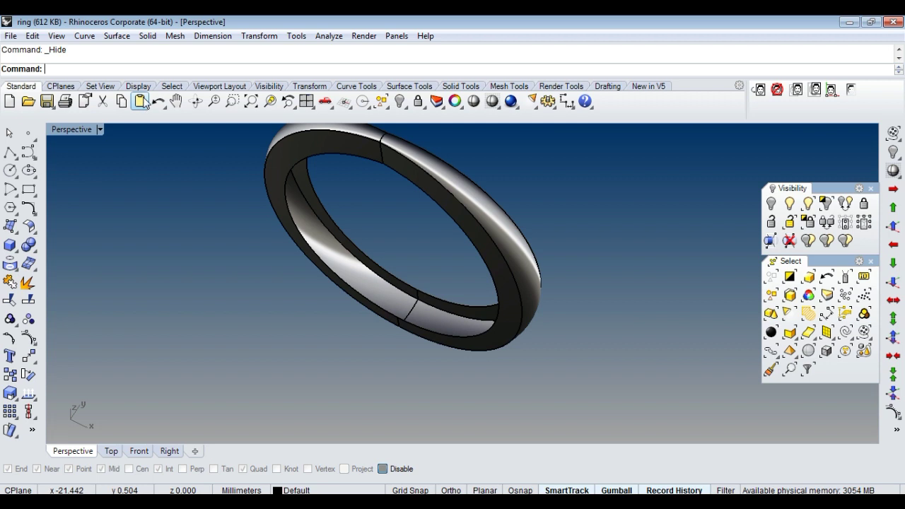
click(140, 102)
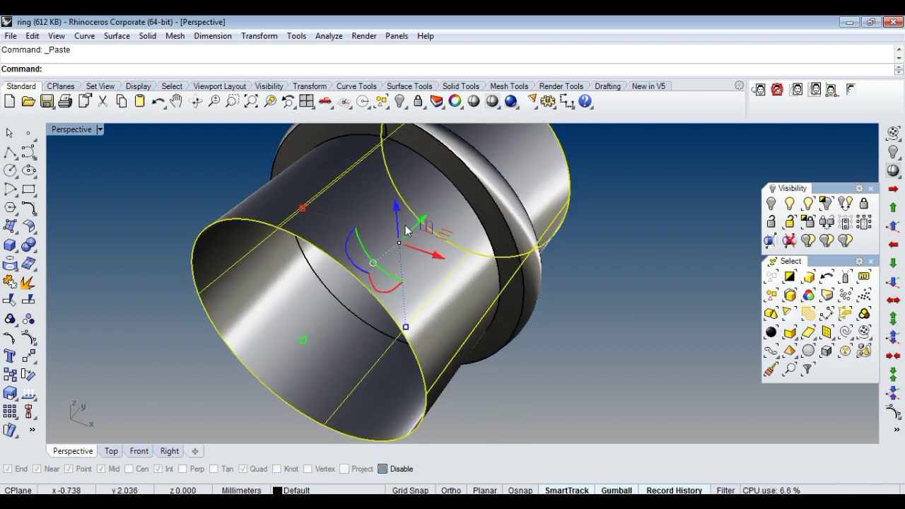
scroll(407, 229, down, 3)
mouse_move(408, 230)
right_down()
mouse_move(375, 270)
mouse_move(433, 343)
mouse_move(447, 295)
mouse_move(455, 343)
mouse_move(396, 297)
right_up()
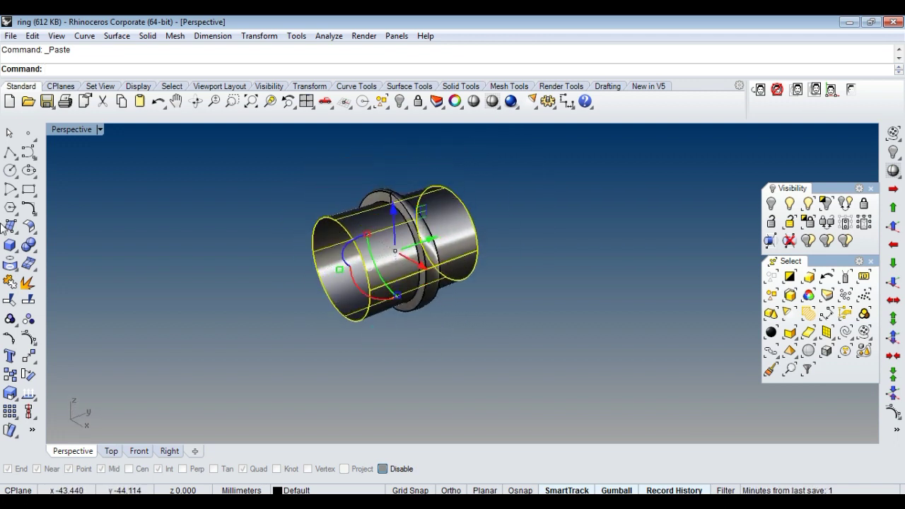
Step: Split the cylinder with the ring's edge and side face, then cut away the front piece
click(25, 301)
scroll(377, 194, up, 3)
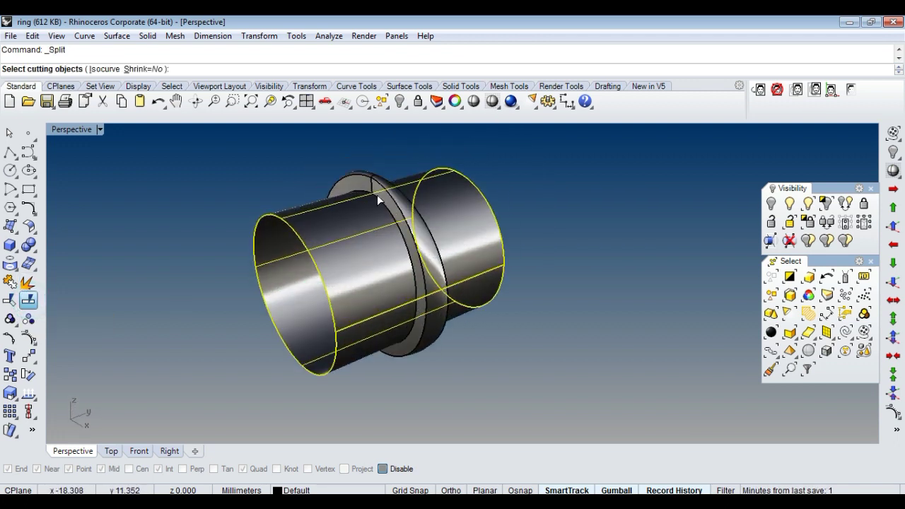
scroll(380, 188, up, 3)
click(380, 188)
click(350, 175)
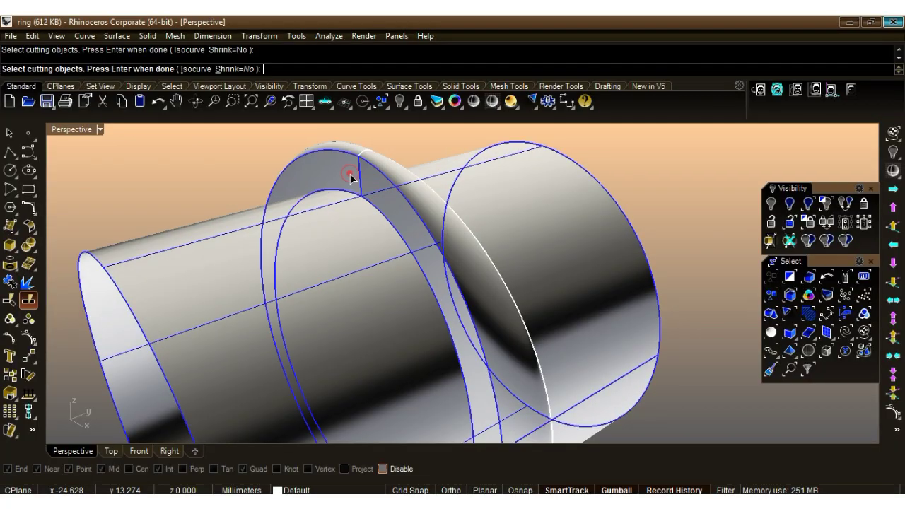
right_click(350, 176)
click(238, 267)
mouse_move(311, 257)
right_down()
mouse_move(449, 268)
mouse_move(422, 265)
mouse_move(367, 233)
right_up()
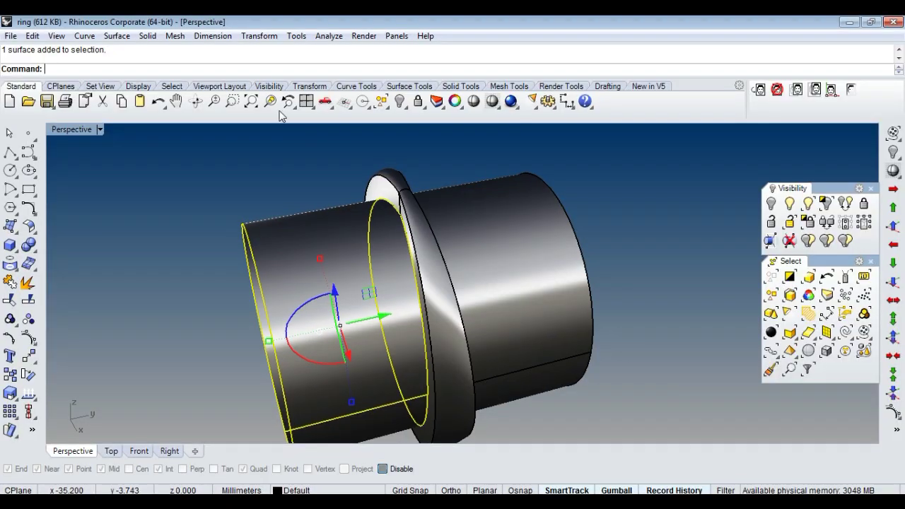
click(103, 101)
Step: Split the remaining cylinder at a ring edge and cut away the leftover piece
right_drag(519, 231, 521, 267)
click(490, 247)
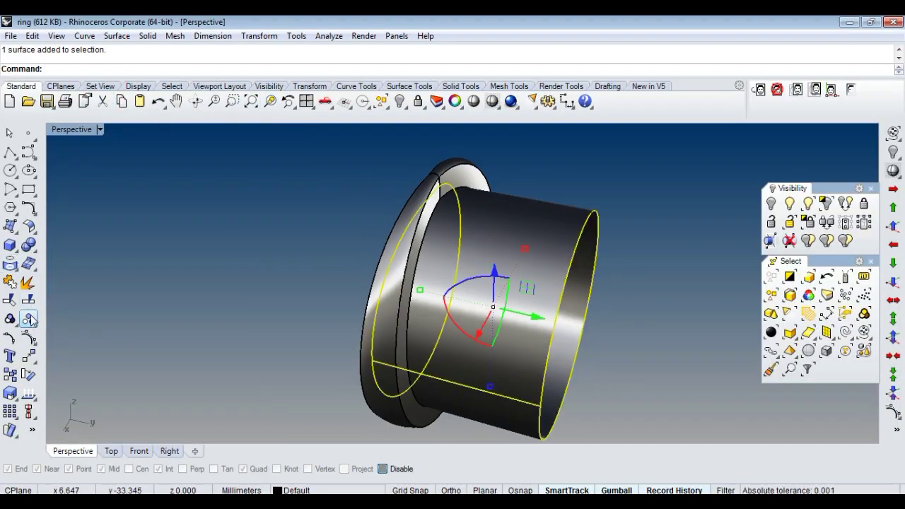
mouse_move(209, 298)
right_down()
mouse_move(454, 230)
mouse_move(474, 185)
right_up()
click(499, 159)
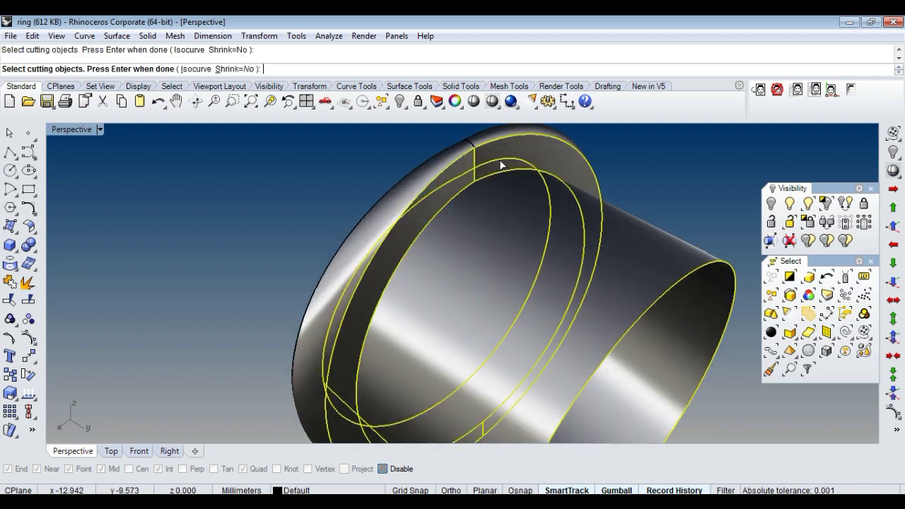
key(Return)
click(563, 245)
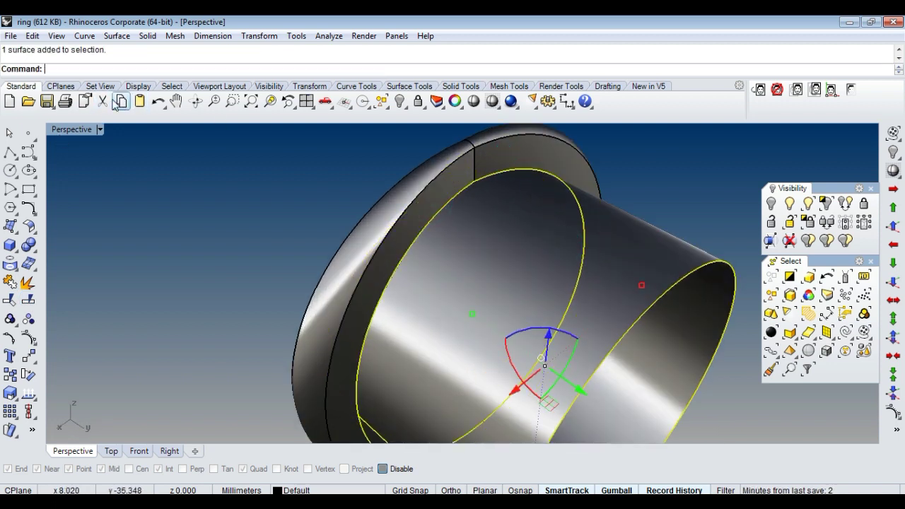
click(102, 101)
mouse_move(469, 218)
right_down()
mouse_move(662, 252)
mouse_move(543, 242)
mouse_move(472, 150)
mouse_move(602, 211)
right_up()
drag(600, 216, 473, 324)
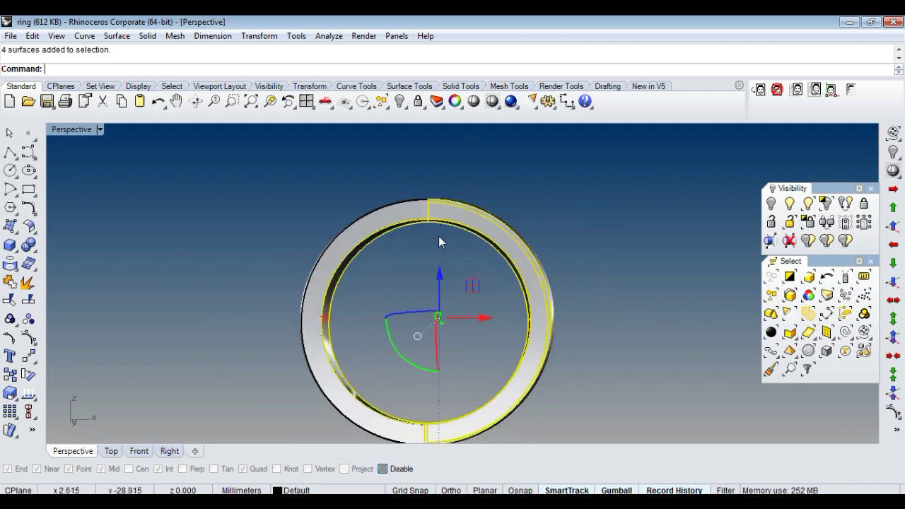
Step: Try joining the ring surfaces, then cancel and undo the join
click(425, 252)
mouse_move(434, 248)
right_down()
mouse_move(440, 334)
mouse_move(426, 403)
right_up()
right_drag(425, 310, 458, 260)
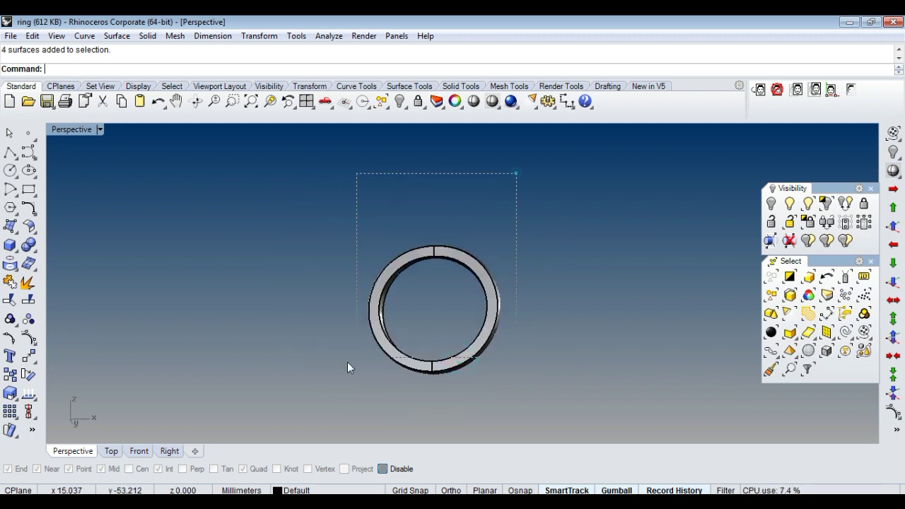
drag(516, 173, 348, 362)
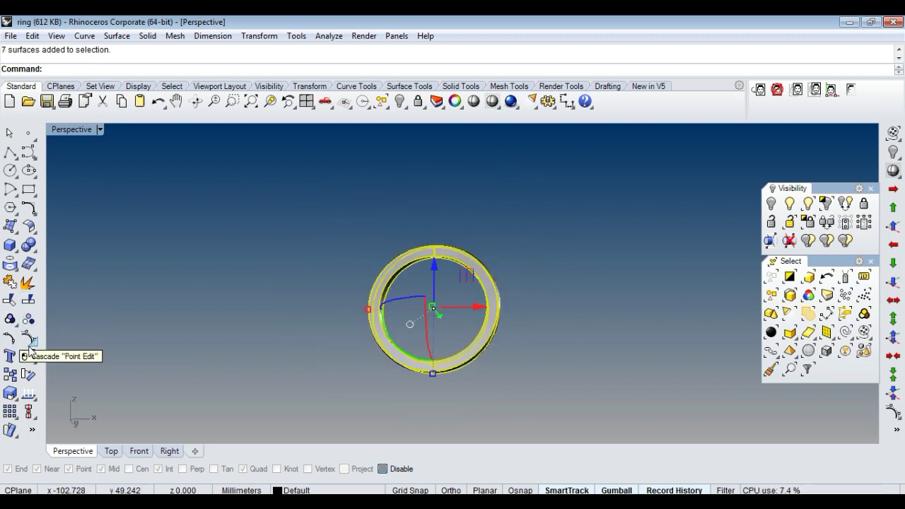
click(24, 282)
right_drag(500, 273, 475, 315)
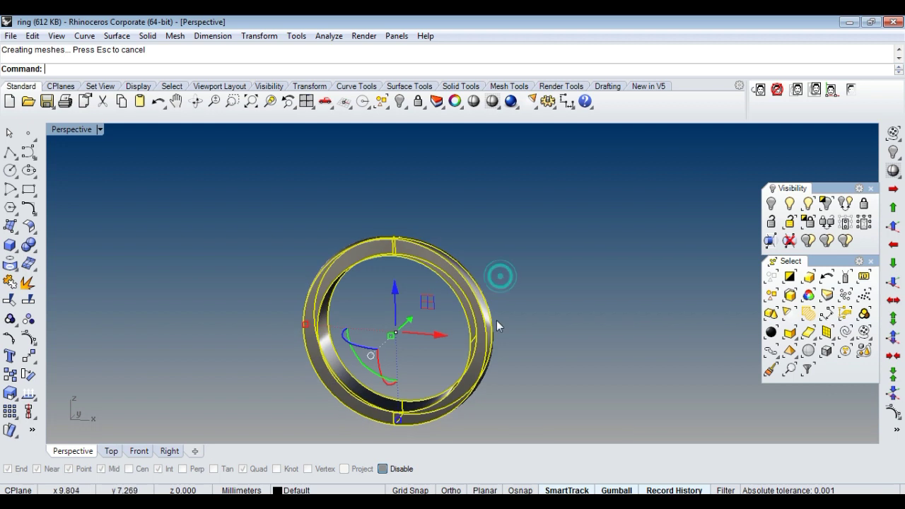
click(463, 304)
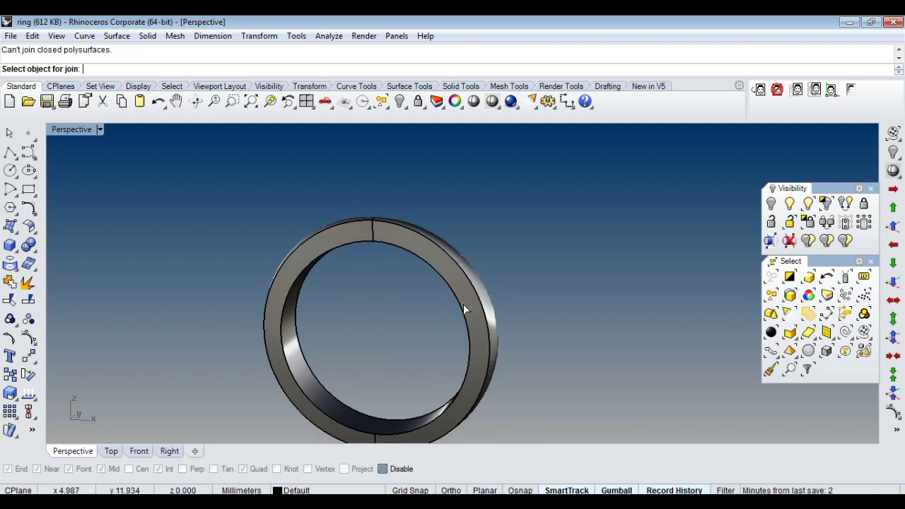
right_drag(464, 304, 427, 295)
key(Escape)
right_drag(466, 267, 441, 215)
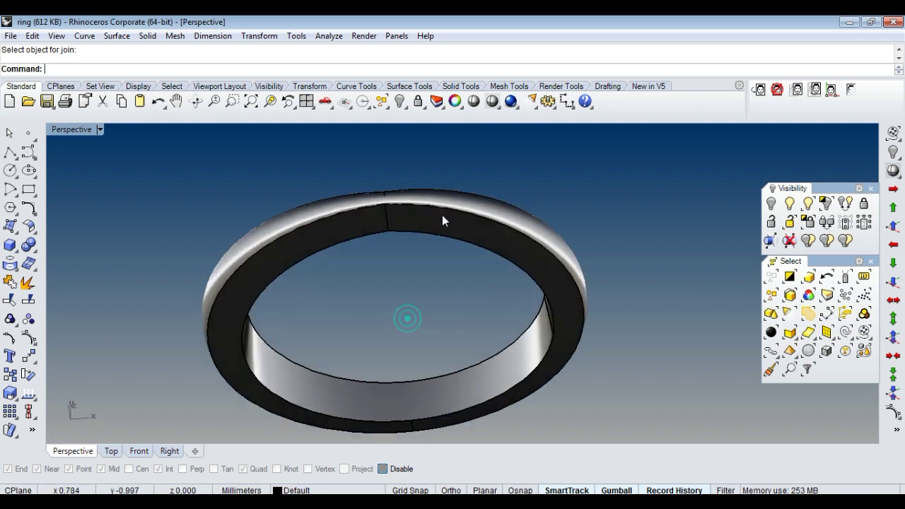
scroll(473, 249, down, 2)
key(ctrl+z)
Step: Split the ring's inner surface at an isocurve with Toggle direction, then select the left half
right_drag(617, 245, 439, 350)
scroll(438, 350, up, 3)
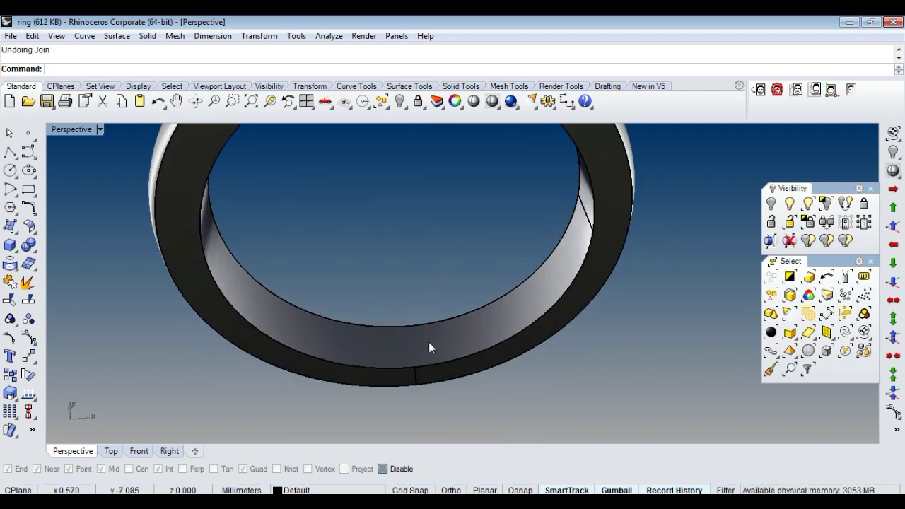
click(429, 343)
click(28, 318)
scroll(332, 353, up, 2)
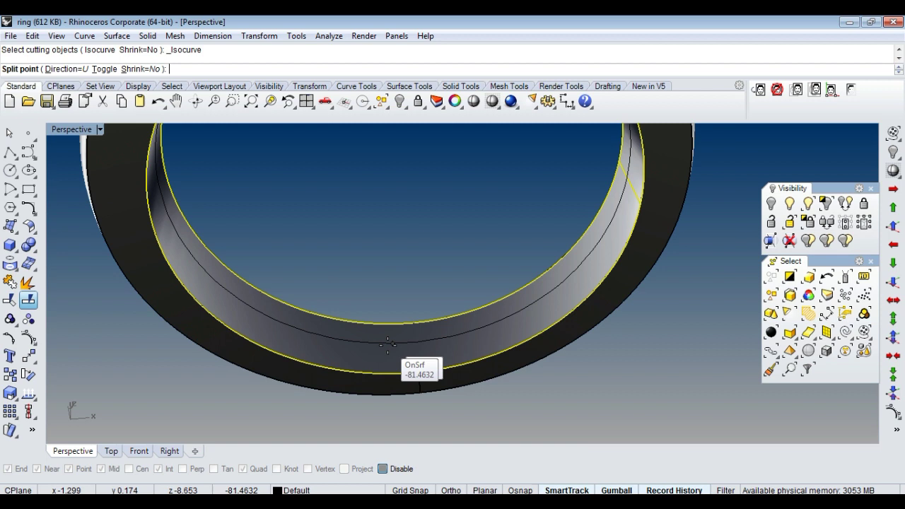
scroll(417, 357, up, 1)
text(t)
key(Return)
click(368, 374)
key(Return)
scroll(381, 374, down, 4)
drag(346, 245, 268, 260)
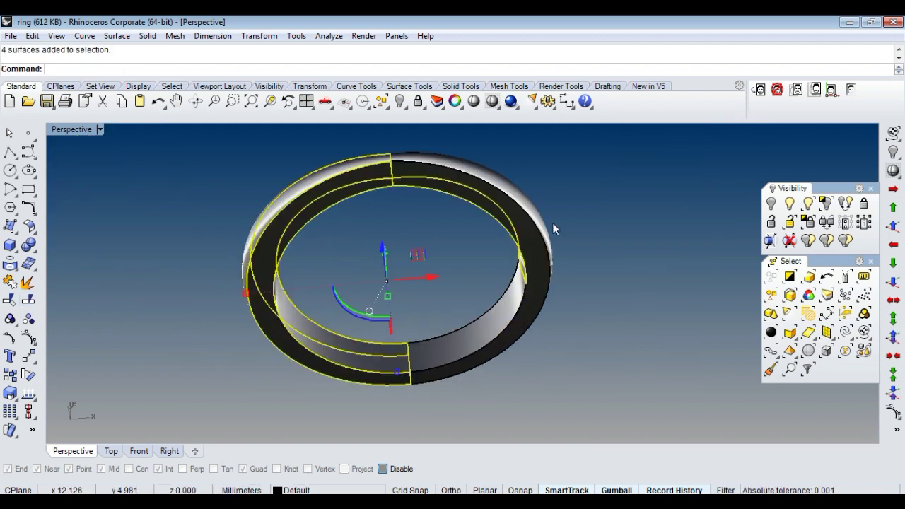
Step: Split the inner ring surface again at the ring's top and select one piece
right_drag(515, 255, 639, 282)
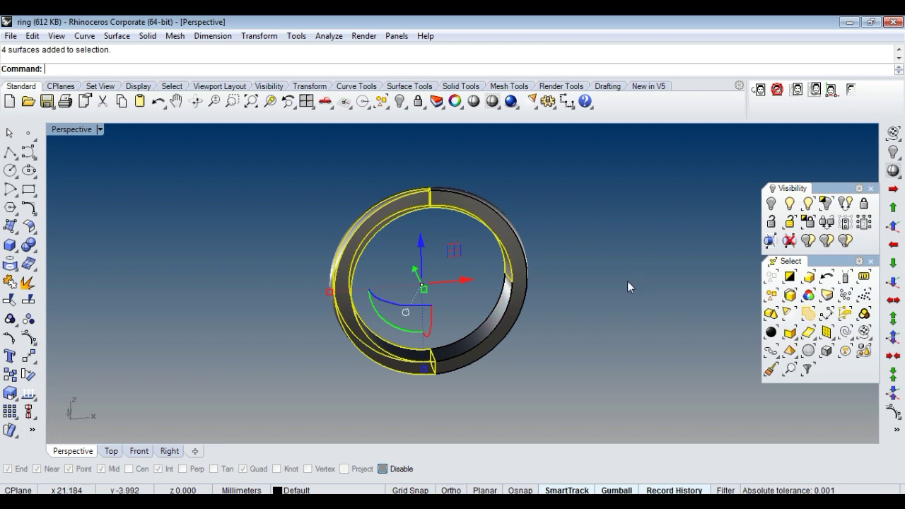
click(564, 251)
scroll(460, 208, up, 2)
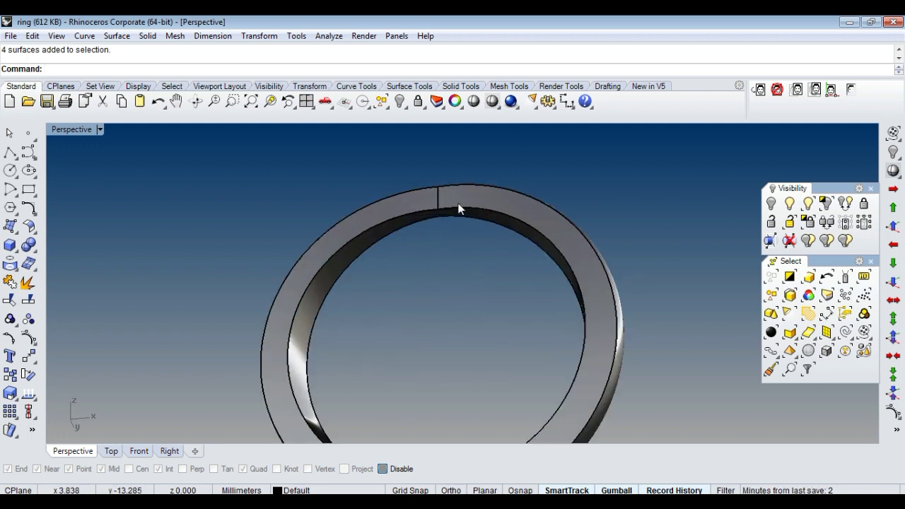
scroll(437, 223, up, 3)
click(438, 224)
click(414, 221)
click(424, 221)
scroll(436, 222, down, 5)
Step: Mirror the selected piece and rotate the left half onto the right half with the gumball
right_drag(453, 282, 538, 297)
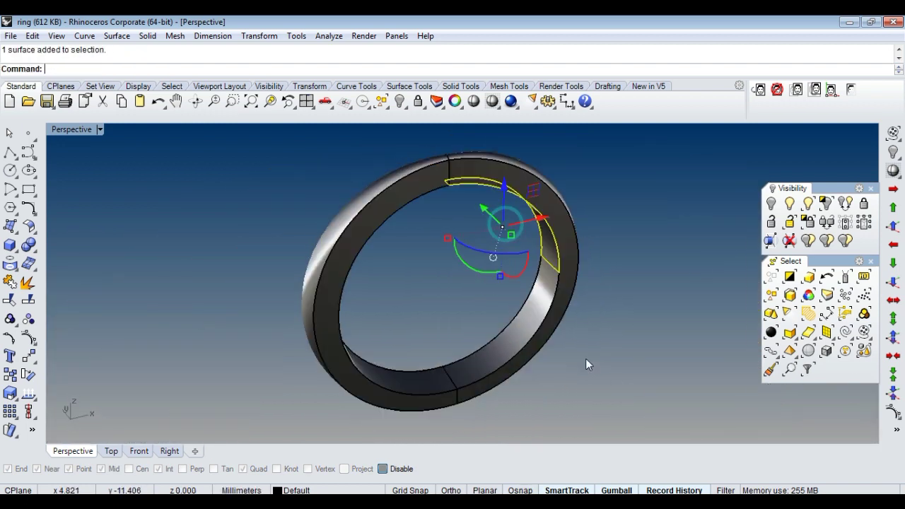
scroll(537, 297, down, 3)
right_drag(495, 318, 450, 345)
text(mirror)
key(Return)
click(485, 252)
click(481, 388)
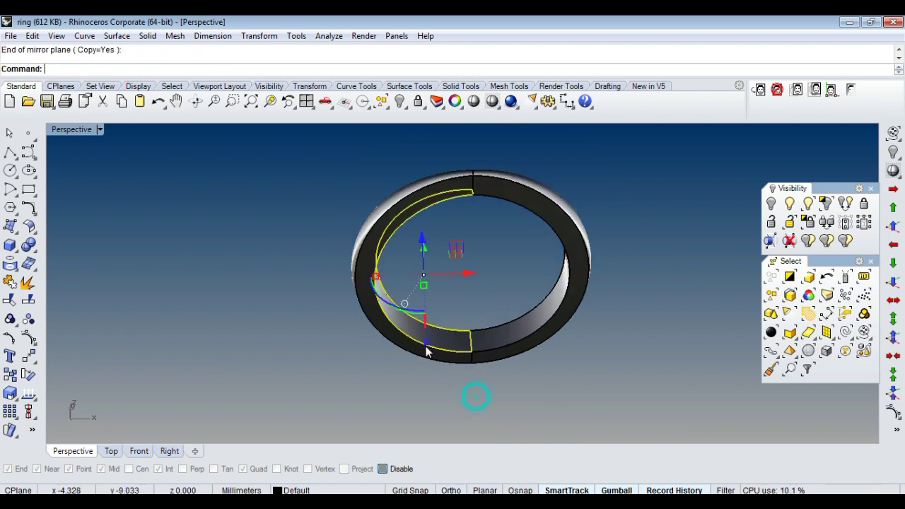
click(446, 244)
drag(469, 267, 475, 302)
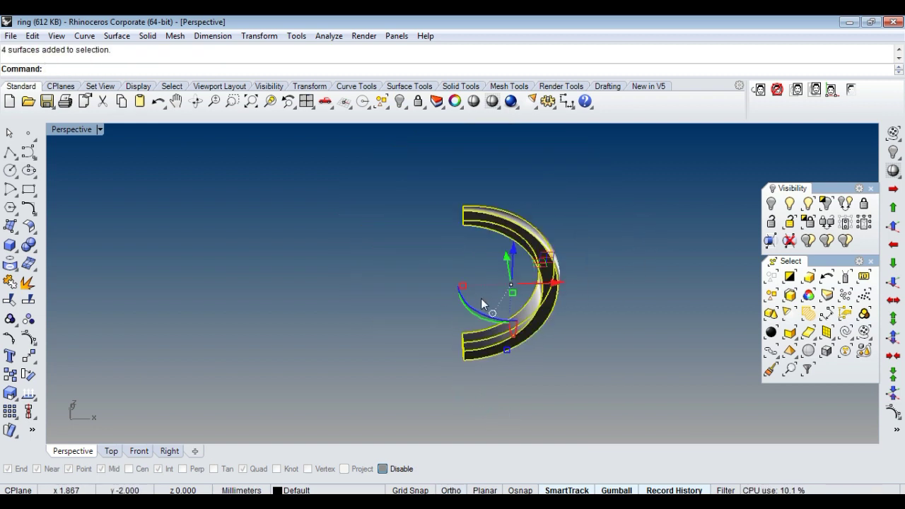
Step: Lock the other surfaces, leaving a single half-shank editable
mouse_move(481, 309)
right_down()
mouse_move(483, 182)
mouse_move(578, 250)
mouse_move(449, 227)
right_up()
right_drag(671, 272, 546, 313)
ctrl+click(478, 295)
mouse_move(477, 296)
right_down()
mouse_move(525, 299)
mouse_move(437, 308)
right_up()
key(ctrl+l)
scroll(457, 287, down, 3)
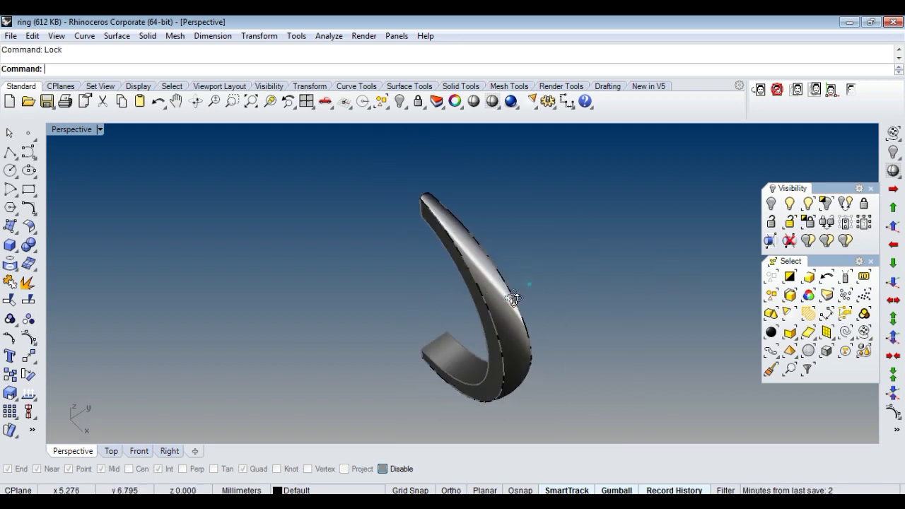
Step: Try drawing a flat plane across the ring, then undo it
click(16, 226)
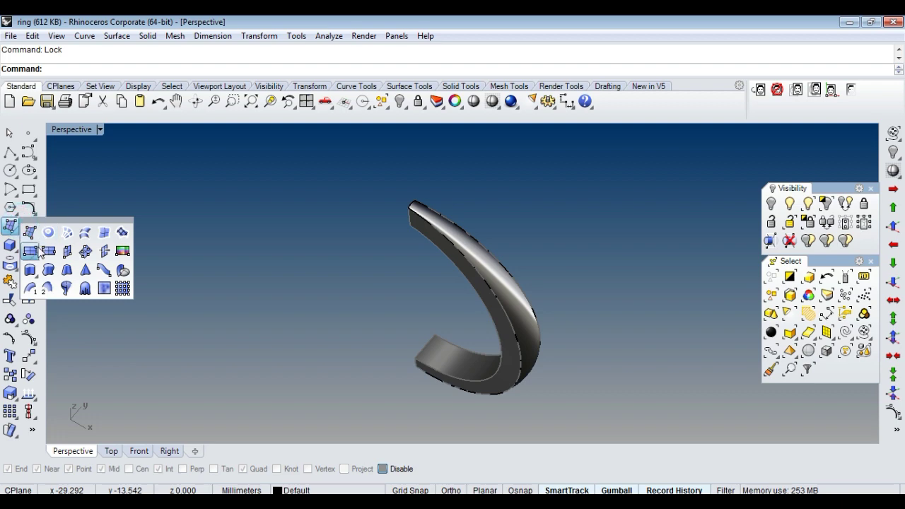
click(30, 250)
click(374, 222)
click(559, 388)
mouse_move(550, 373)
right_down()
mouse_move(484, 364)
mouse_move(511, 338)
right_up()
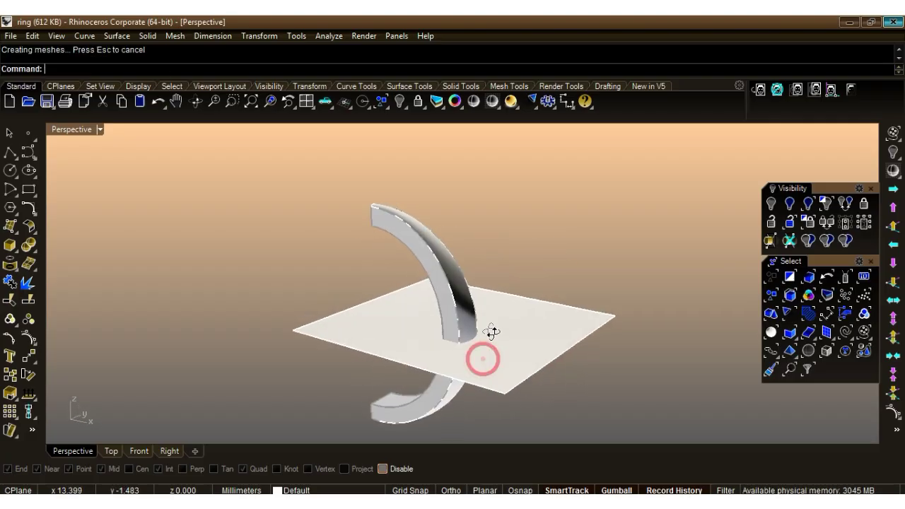
key(ctrl+z)
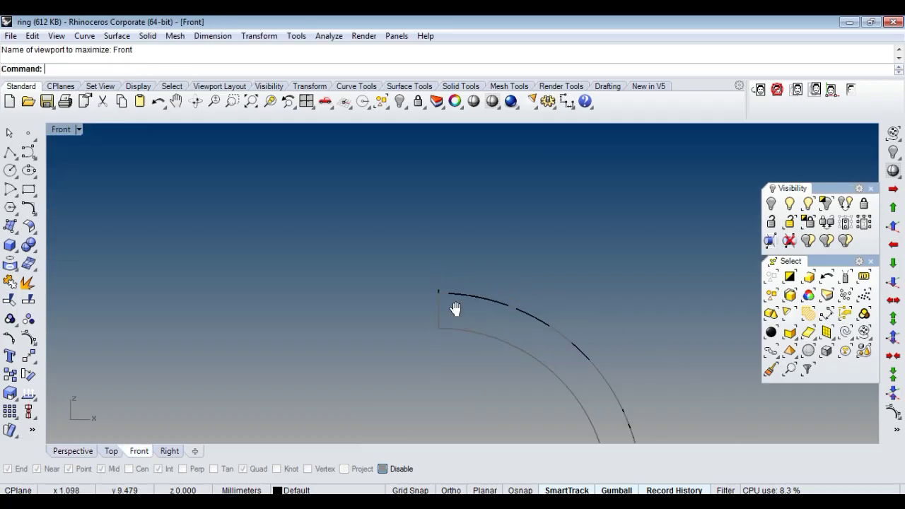
right_drag(455, 309, 407, 288)
Step: Draw a horizontal line across the ring in Front view, undoing a first projection attempt
text(line)
key(Return)
click(363, 371)
click(600, 376)
scroll(498, 366, up, 3)
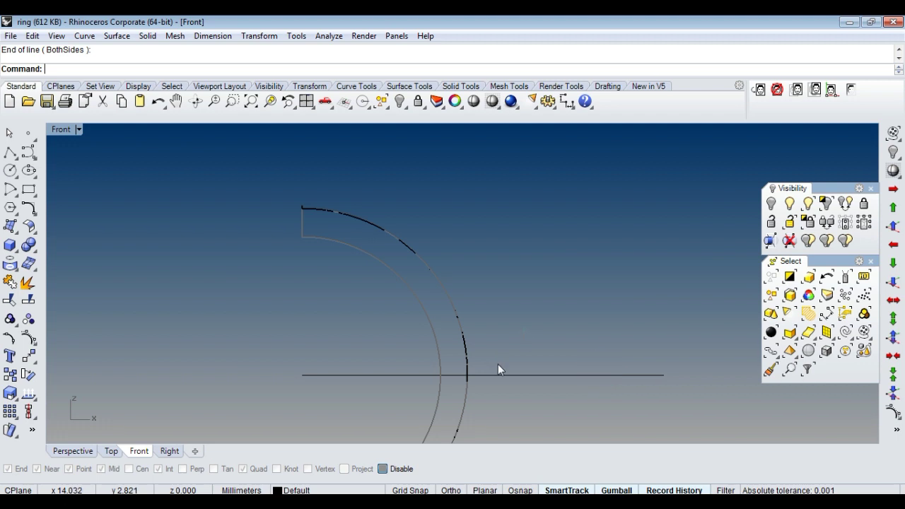
key(ctrl+a)
click(11, 263)
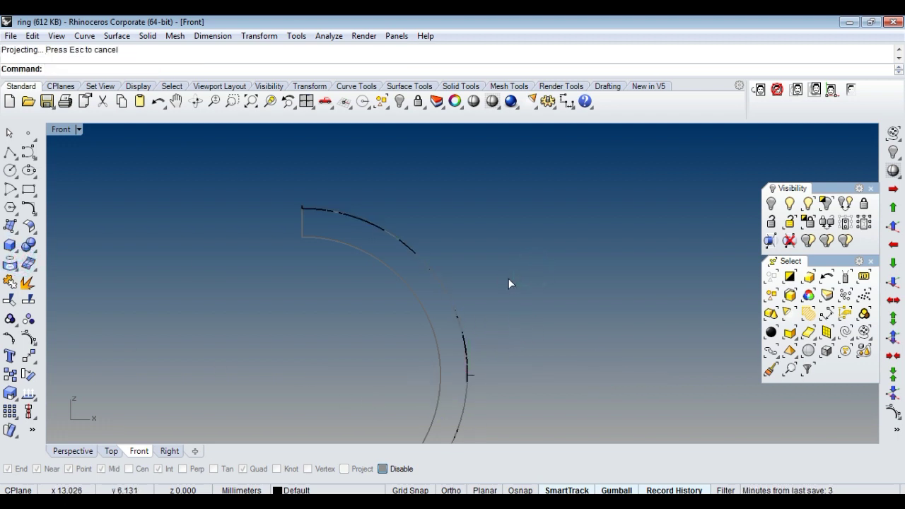
key(ctrl+F4)
key(ctrl+z)
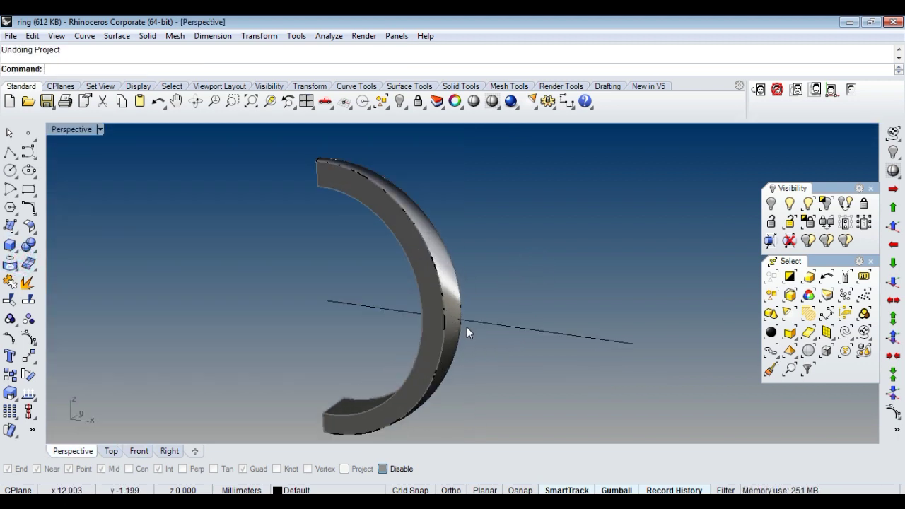
key(ctrl+F2)
Step: Nudge the horizontal line slightly upward in the Front view
click(539, 375)
right_drag(520, 400, 610, 315)
key(alt+Up)
key(alt+Up)
key(alt+Up)
key(alt+Up)
key(alt+Up)
key(alt+Up)
key(alt+Up)
key(alt+Up)
key(alt+Up)
key(alt+Up)
key(alt+Up)
key(alt+Up)
key(ctrl+F4)
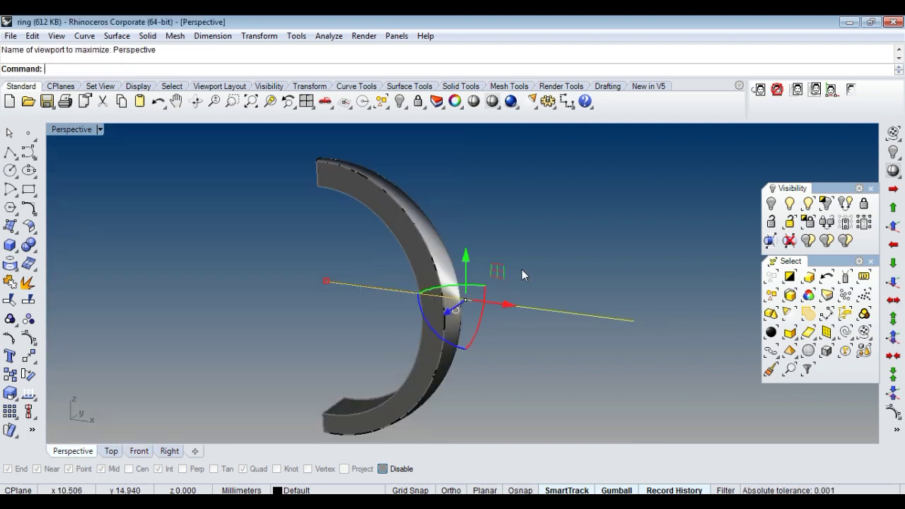
key(ctrl+F2)
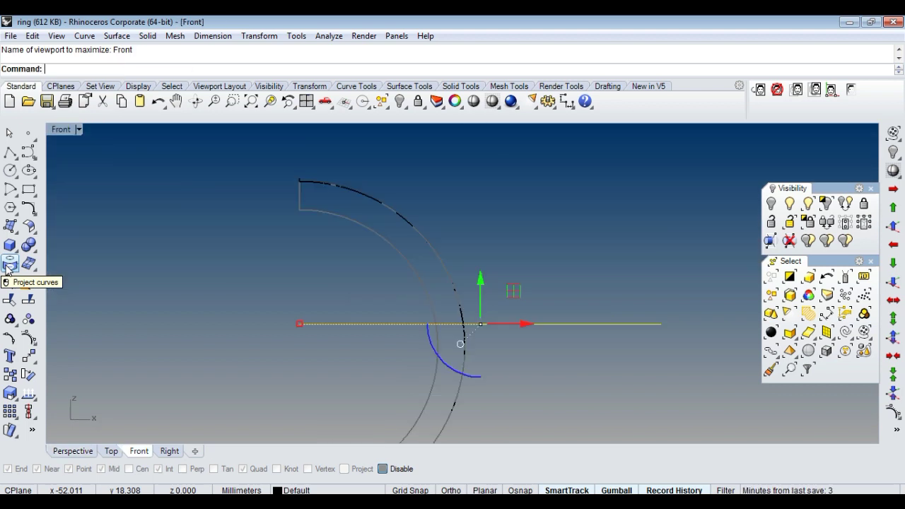
Step: Project the horizontal line onto the half-shank ring surface
click(8, 269)
click(461, 349)
right_click(541, 267)
key(ctrl+F4)
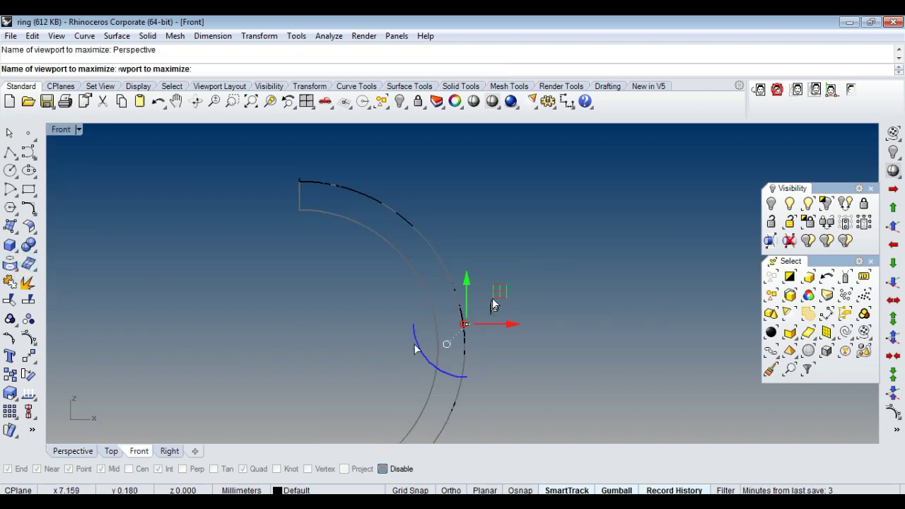
mouse_move(471, 342)
right_down()
mouse_move(427, 268)
mouse_move(610, 296)
right_up()
click(609, 296)
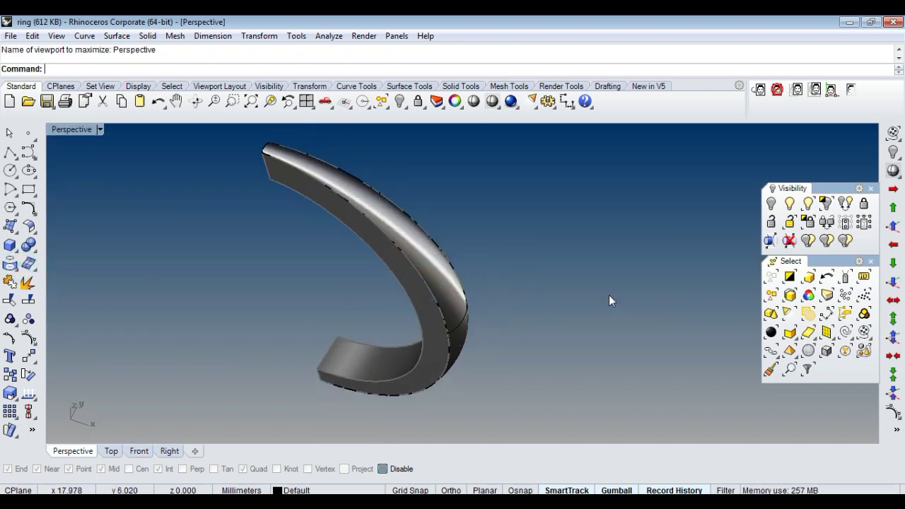
Step: Offset the ring's top edge curve 0.2 along the band surface with OffsetCrvOnSrf
text(ofsetcrvonsrf)
key(Return)
click(398, 206)
mouse_move(398, 206)
right_down()
mouse_move(383, 249)
mouse_move(403, 177)
right_up()
key(Return)
key(Return)
click(436, 202)
Step: Offset the remaining surface edge curves 0.2 along the band
key(Return)
key(Return)
click(436, 202)
mouse_move(436, 201)
right_down()
mouse_move(468, 230)
mouse_move(439, 238)
mouse_move(492, 421)
mouse_move(483, 348)
mouse_move(604, 302)
right_up()
key(Return)
click(445, 238)
key(Return)
key(Return)
click(411, 249)
key(Return)
key(Return)
click(483, 347)
click(479, 347)
key(Return)
Step: In the maximized Top view, reveal the hidden gem head with its four prongs
key(ctrl+F1)
scroll(467, 261, up, 4)
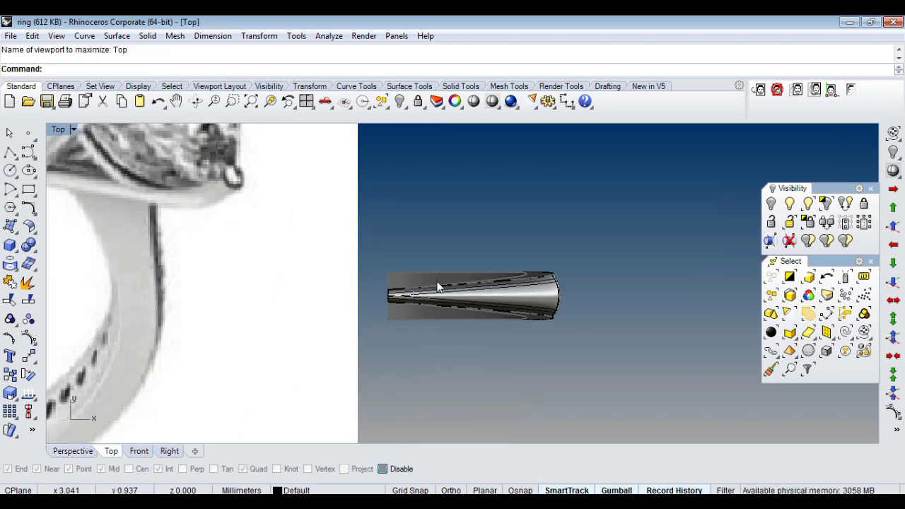
right_drag(462, 300, 522, 311)
key(Return)
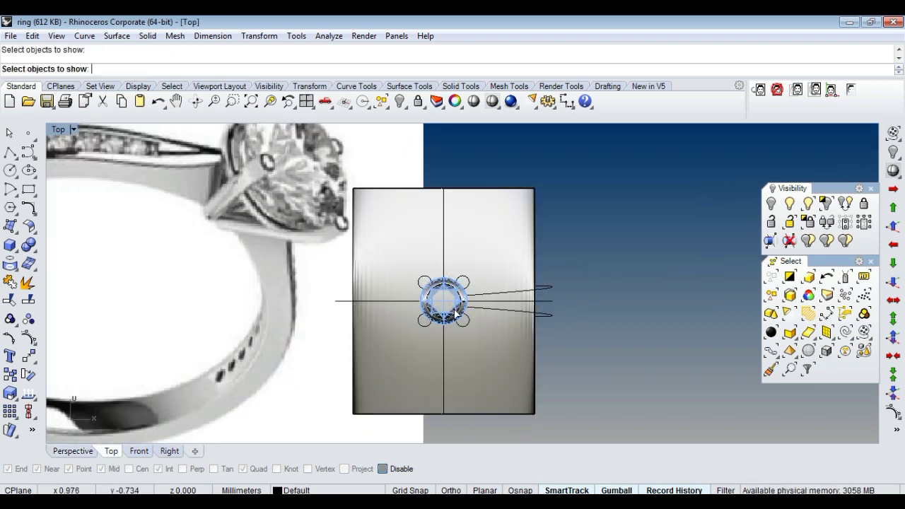
click(456, 309)
key(Return)
key(Return)
scroll(460, 310, up, 3)
key(Return)
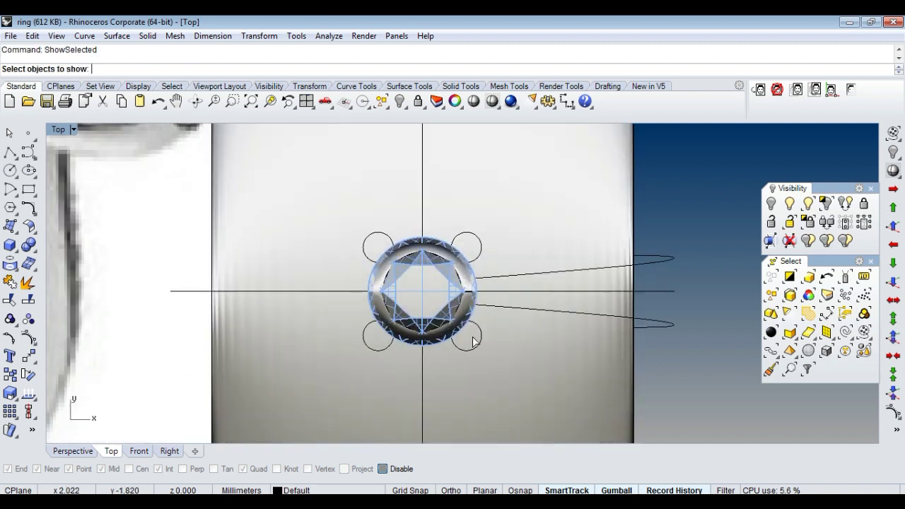
scroll(568, 276, down, 5)
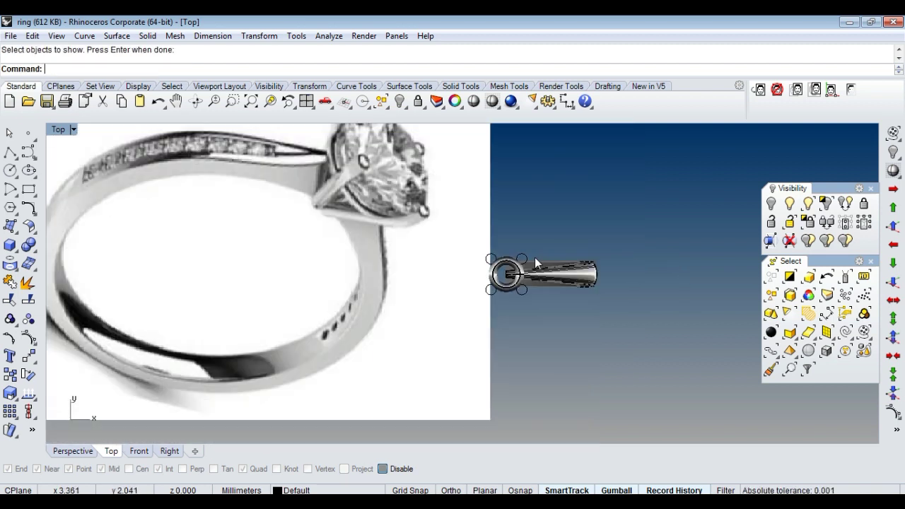
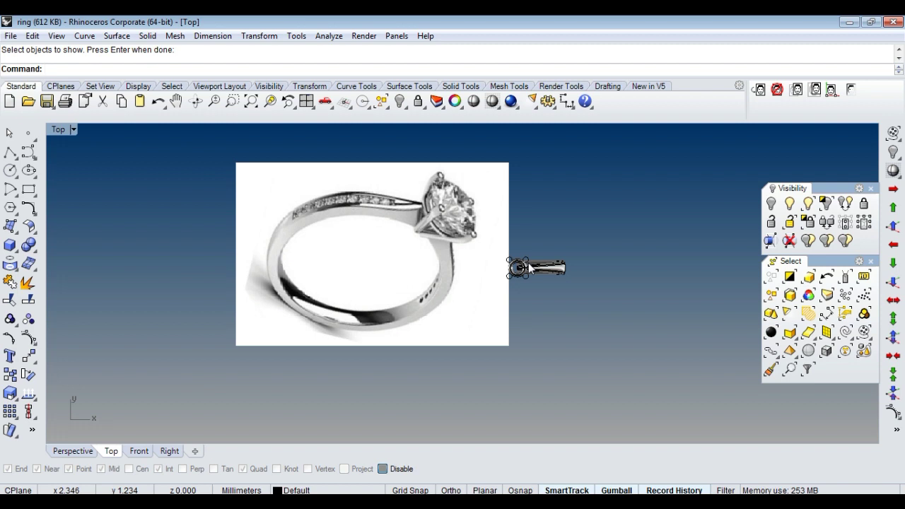
Step: Zoom in on the shank and draw a small diameter circle beside the bezel
scroll(549, 267, up, 3)
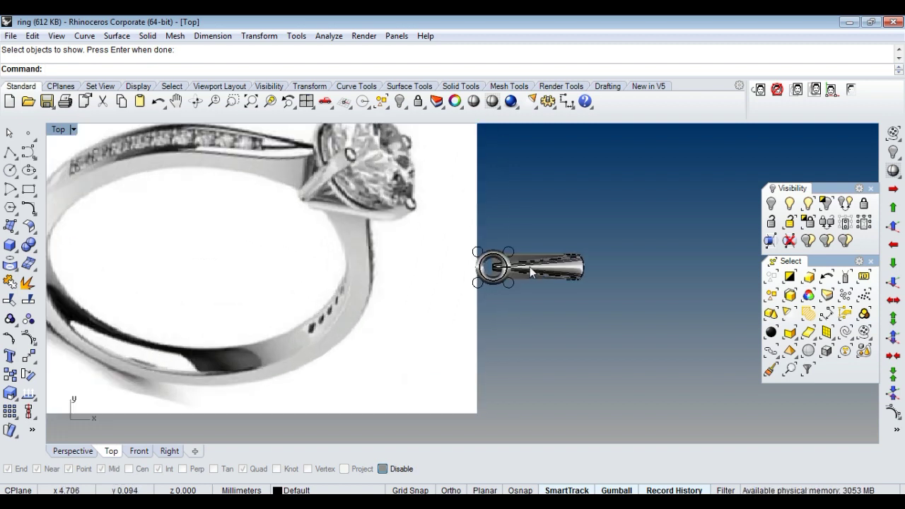
scroll(530, 266, up, 5)
scroll(480, 274, down, 5)
scroll(480, 279, down, 2)
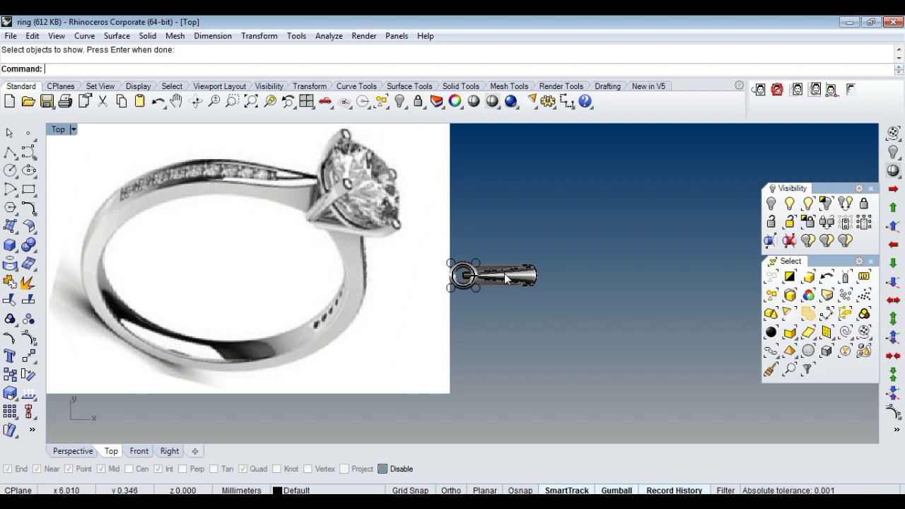
scroll(509, 272, up, 2)
scroll(475, 278, up, 2)
scroll(487, 278, down, 2)
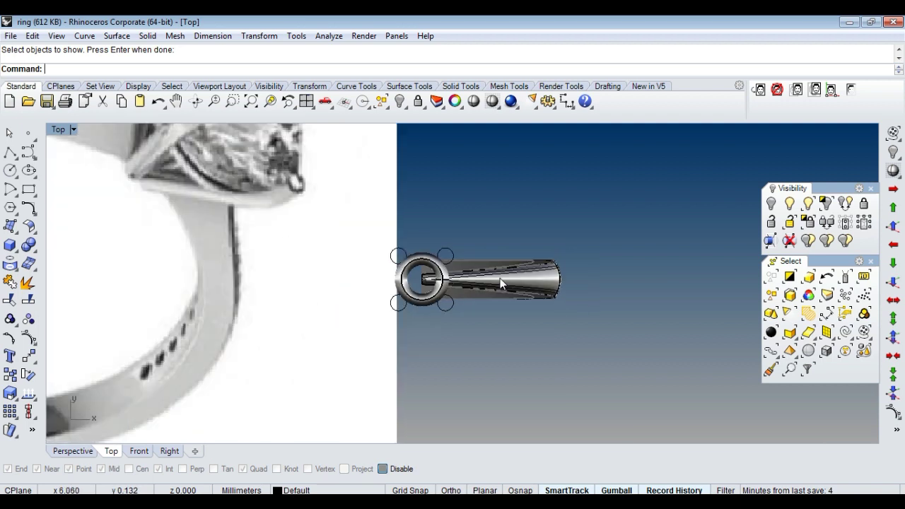
scroll(499, 280, down, 2)
scroll(496, 281, down, 2)
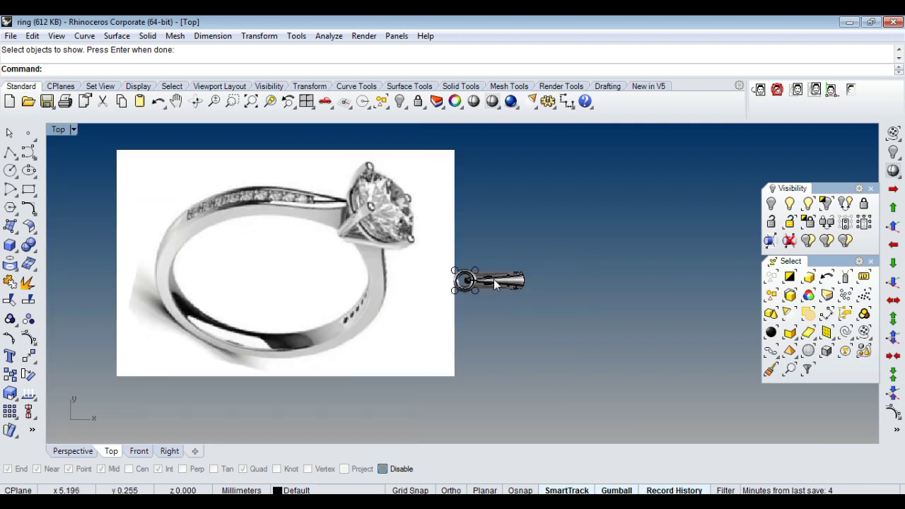
scroll(492, 280, up, 1)
scroll(491, 281, up, 2)
scroll(484, 282, up, 2)
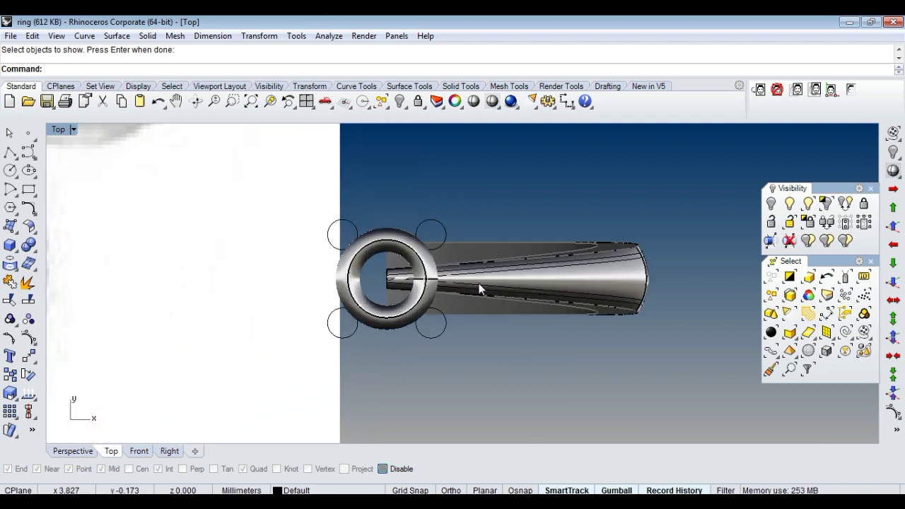
scroll(471, 284, up, 2)
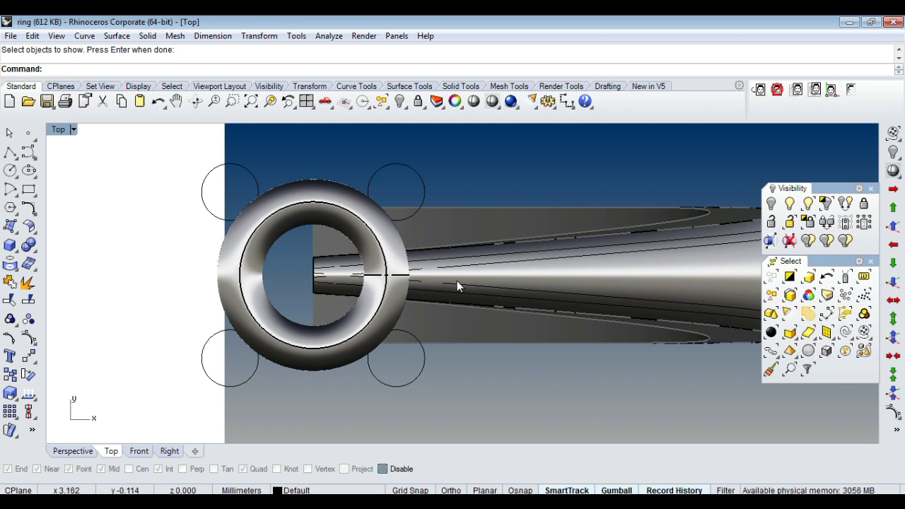
scroll(425, 278, up, 2)
scroll(435, 281, up, 2)
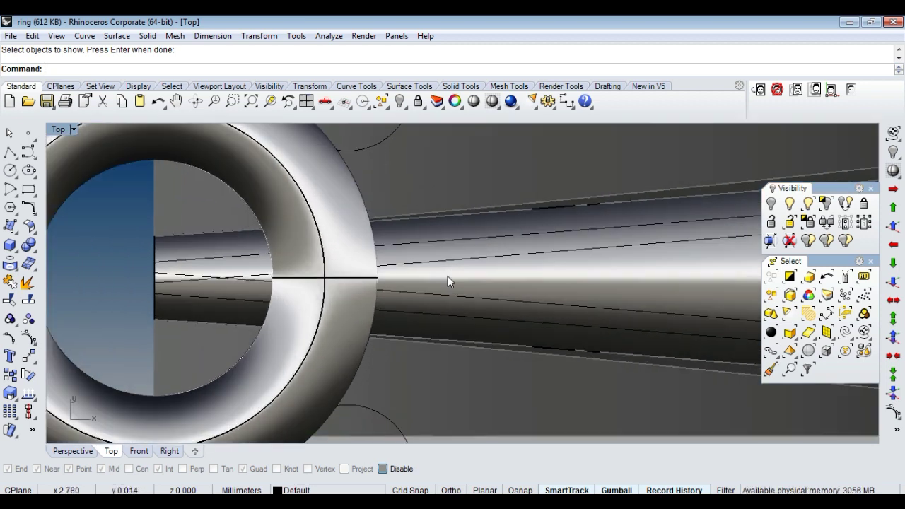
scroll(435, 277, down, 1)
scroll(410, 274, down, 2)
scroll(407, 276, up, 2)
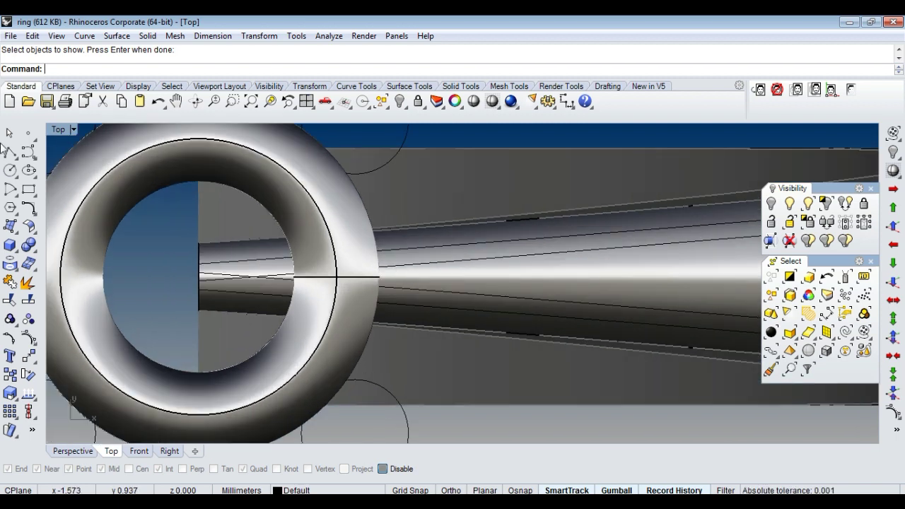
click(9, 174)
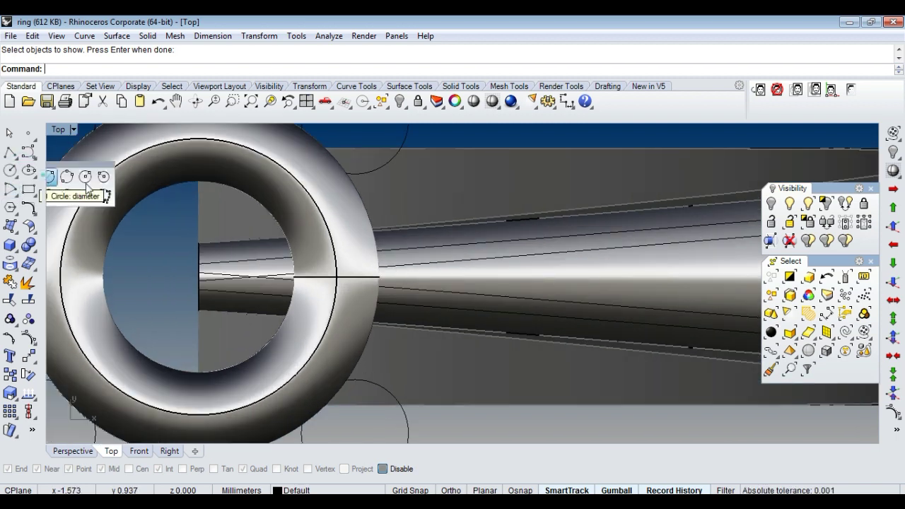
click(45, 180)
scroll(436, 243, up, 1)
click(432, 249)
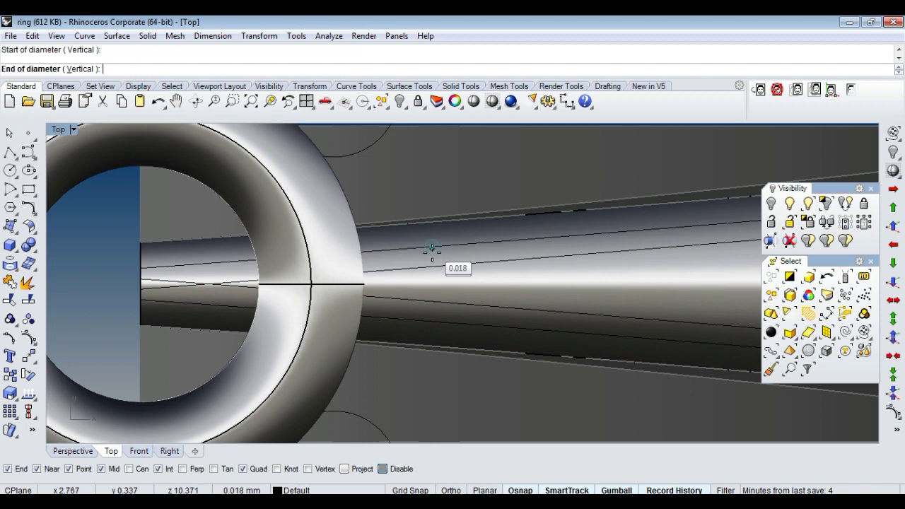
click(434, 326)
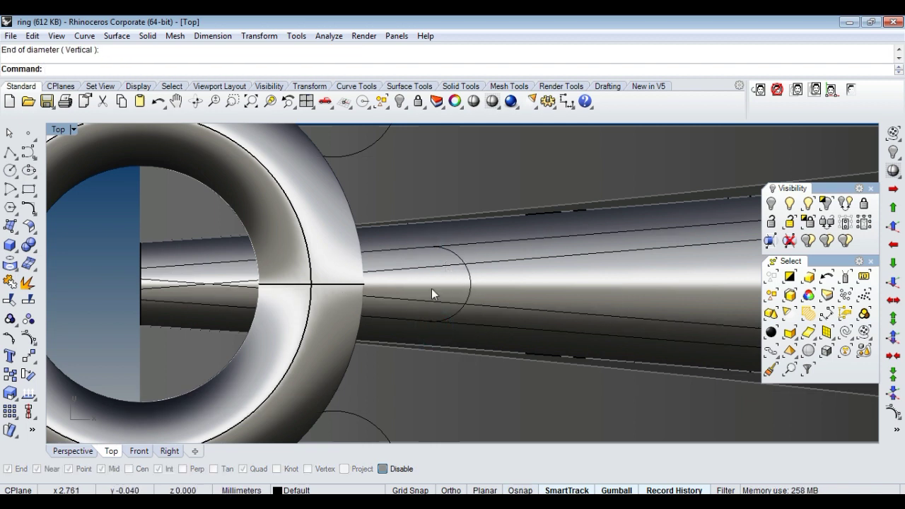
Step: Pull the circle onto the shank surface with the original deleted, then undo the pull
scroll(431, 288, down, 2)
scroll(432, 288, up, 1)
click(455, 285)
click(495, 308)
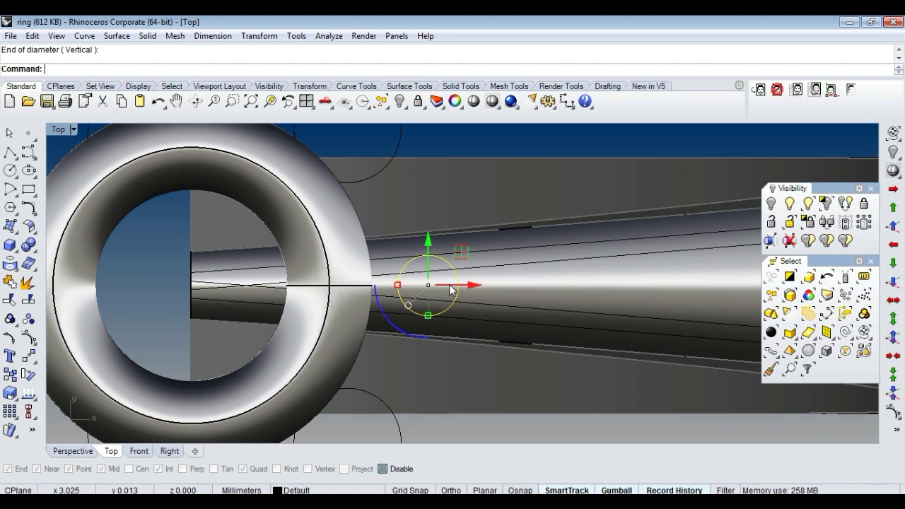
click(10, 264)
click(49, 262)
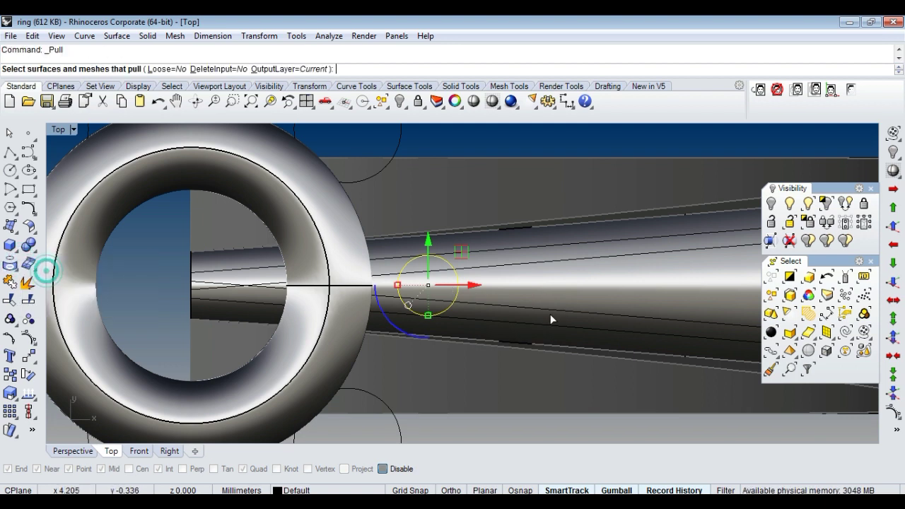
click(542, 295)
click(263, 69)
click(271, 69)
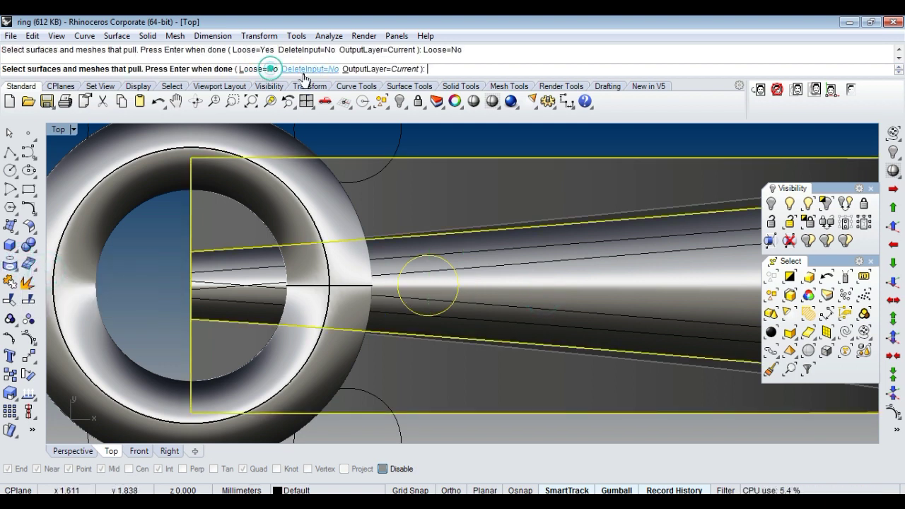
click(309, 68)
key(Return)
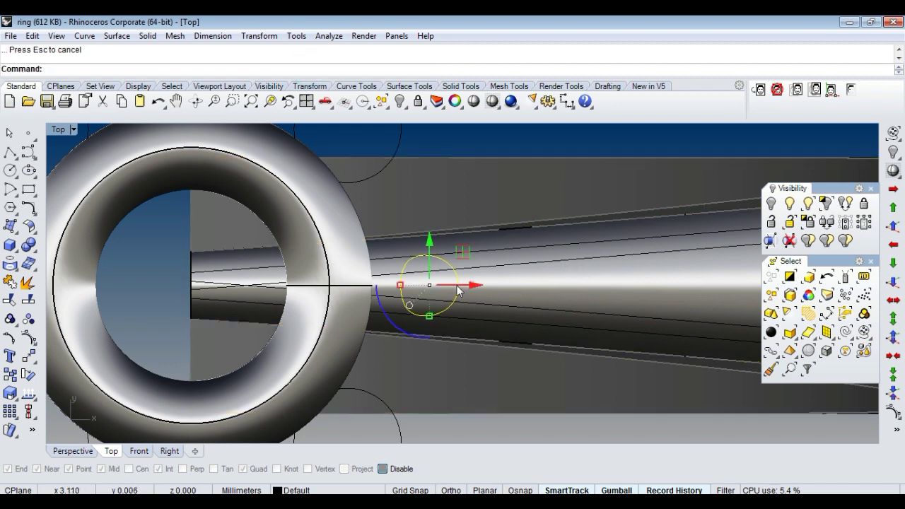
key(ctrl+z)
Step: Project the circle onto the shank surface and maximize the Perspective view
click(459, 288)
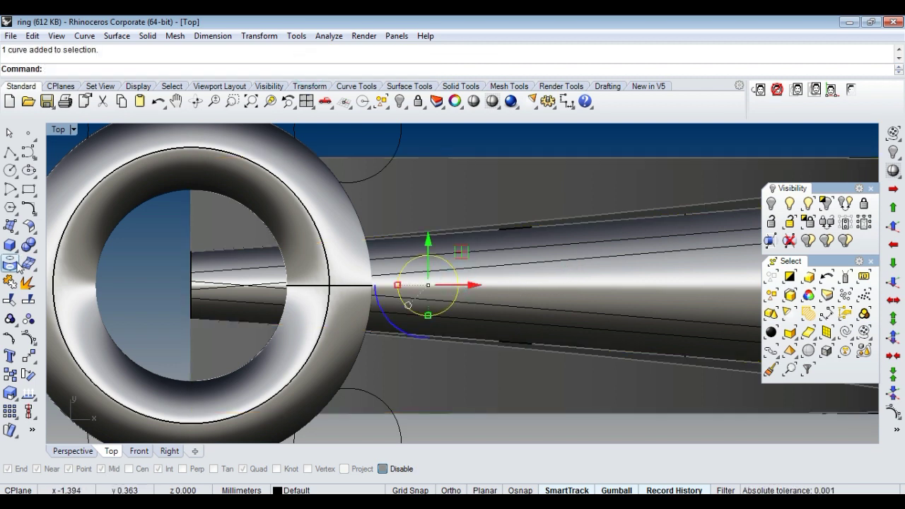
click(11, 263)
click(581, 300)
key(Return)
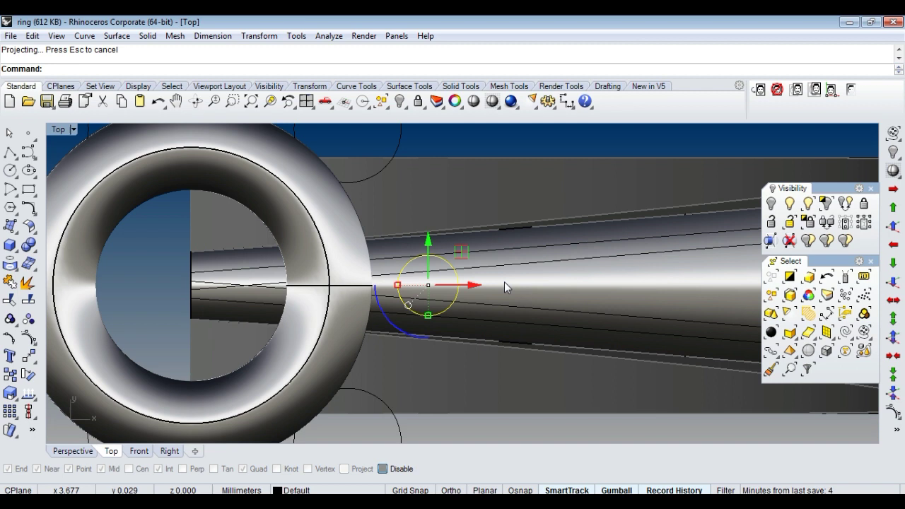
click(73, 451)
Step: Hide the bezel ring and its curves
right_drag(424, 297, 405, 212)
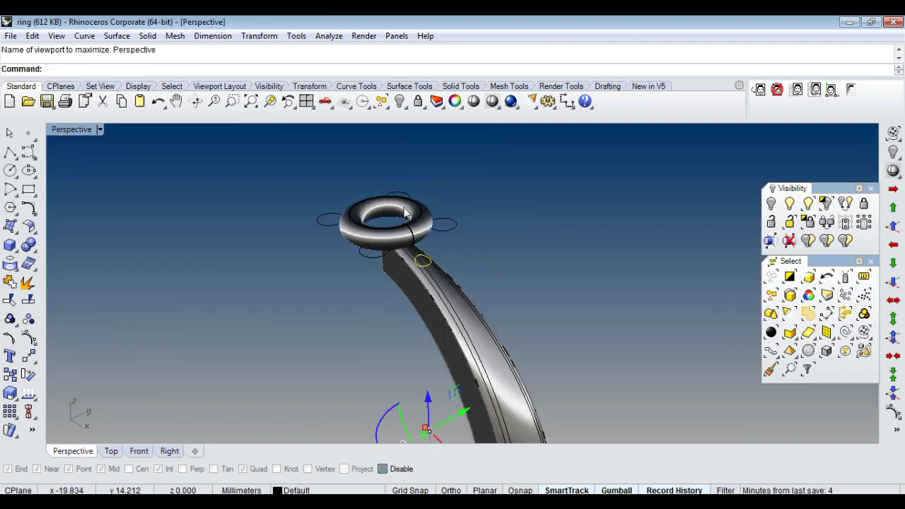
click(405, 212)
key(ctrl+h)
Step: Split the projected circle on the shank and delete the unwanted lower arc
mouse_move(429, 243)
right_down()
mouse_move(446, 291)
mouse_move(413, 338)
mouse_move(417, 290)
mouse_move(396, 275)
right_up()
click(396, 275)
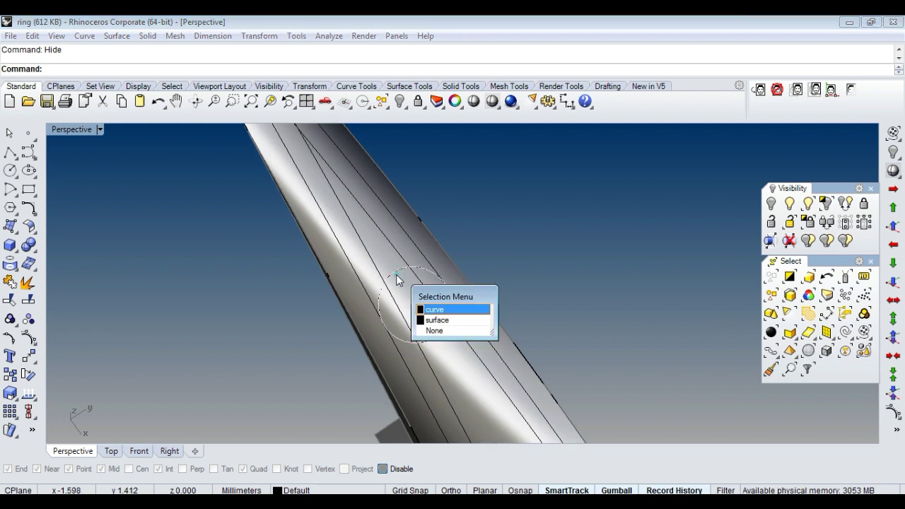
key(Return)
click(353, 271)
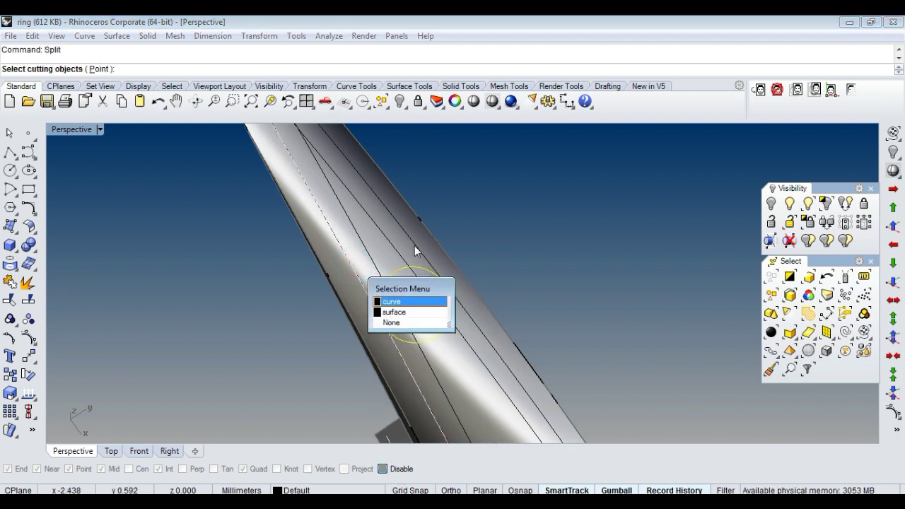
key(Return)
key(Return)
click(427, 346)
key(Return)
key(Delete)
click(402, 276)
Step: Try an OffsetCrvOnSrf copy of the arc, undo it, and maximize the Top view
key(Return)
text(ffsetcrvonsrf)
key(Return)
click(415, 302)
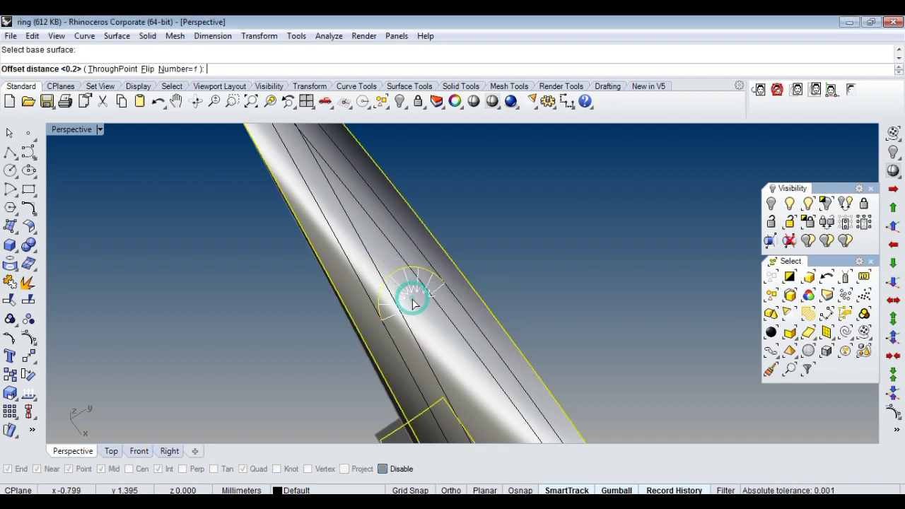
click(416, 301)
key(ctrl+z)
right_drag(526, 253, 494, 285)
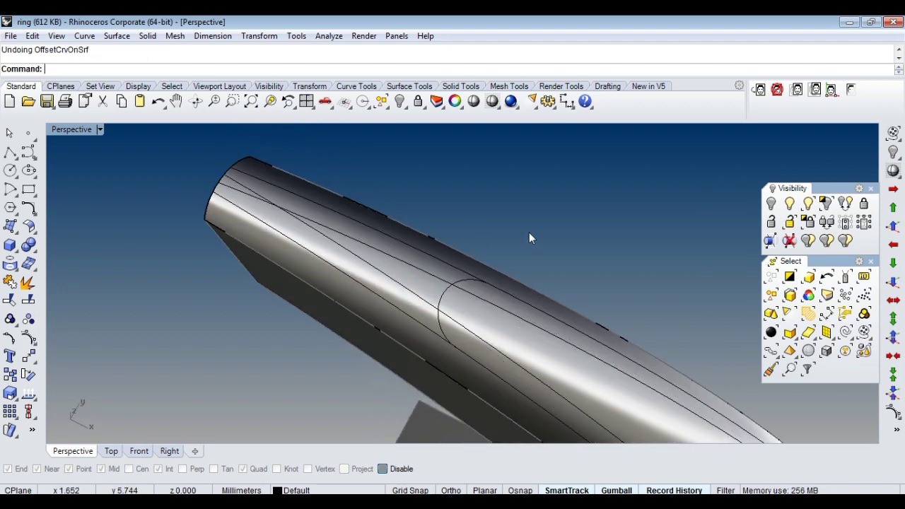
right_drag(529, 234, 470, 290)
key(ctrl+F1)
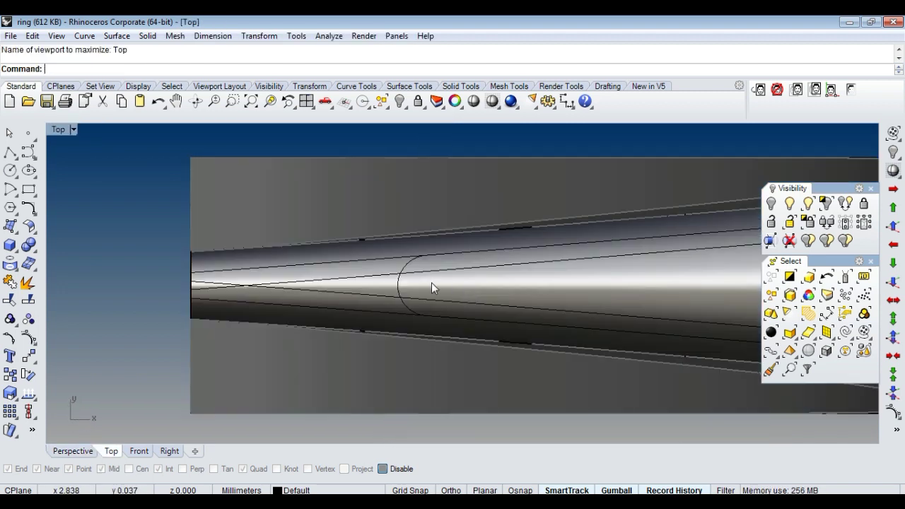
scroll(432, 282, down, 2)
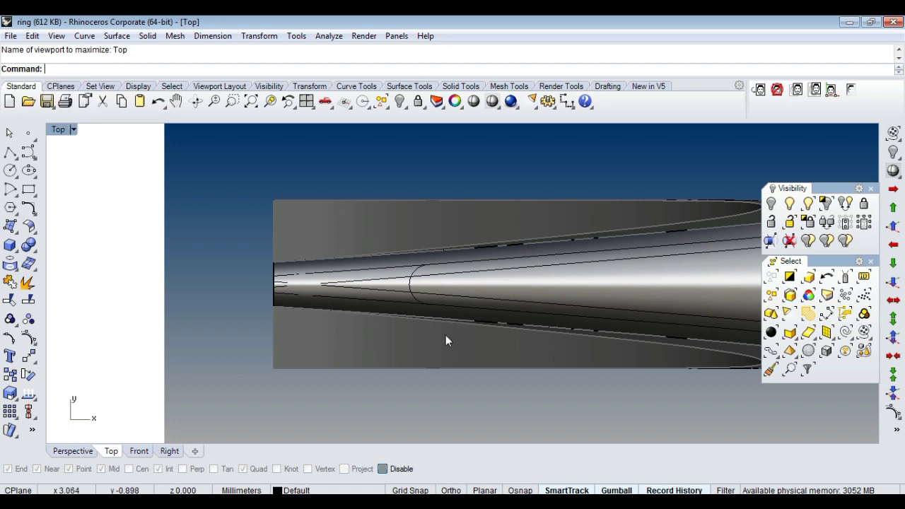
key(ctrl+shift+h)
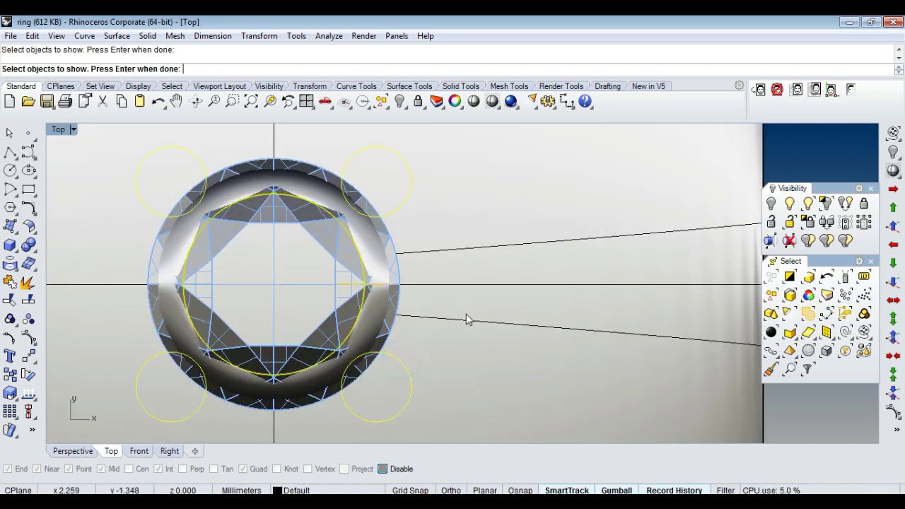
key(Return)
scroll(471, 306, down, 2)
scroll(468, 308, down, 2)
scroll(462, 315, down, 2)
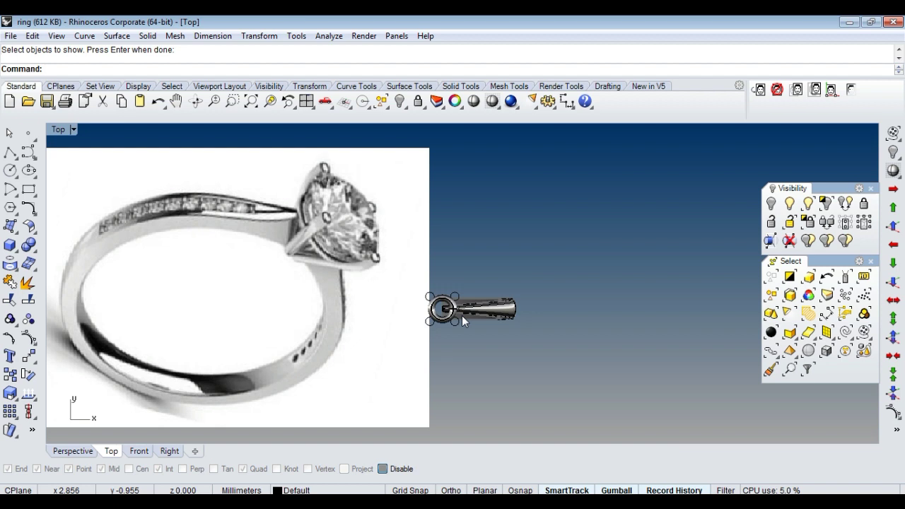
scroll(461, 315, up, 2)
scroll(461, 315, up, 2)
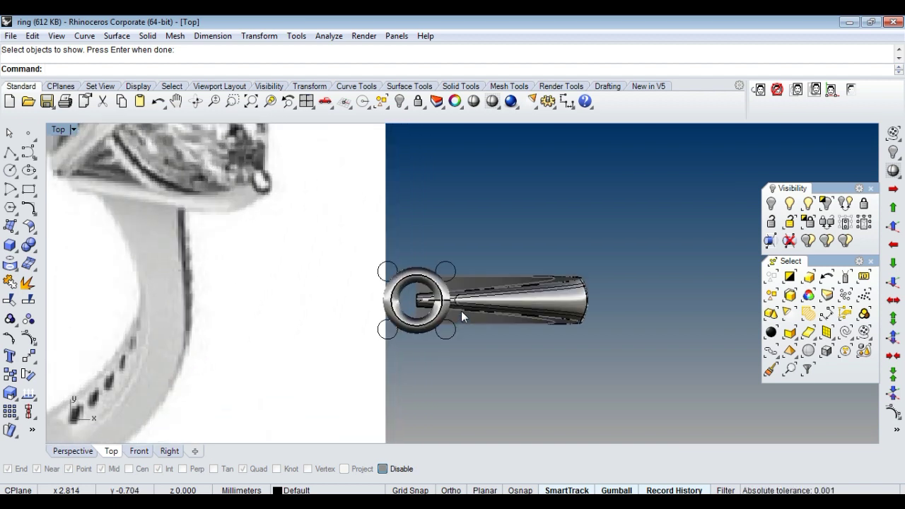
scroll(461, 310, up, 2)
scroll(463, 308, up, 2)
key(ctrl+z)
scroll(460, 299, up, 2)
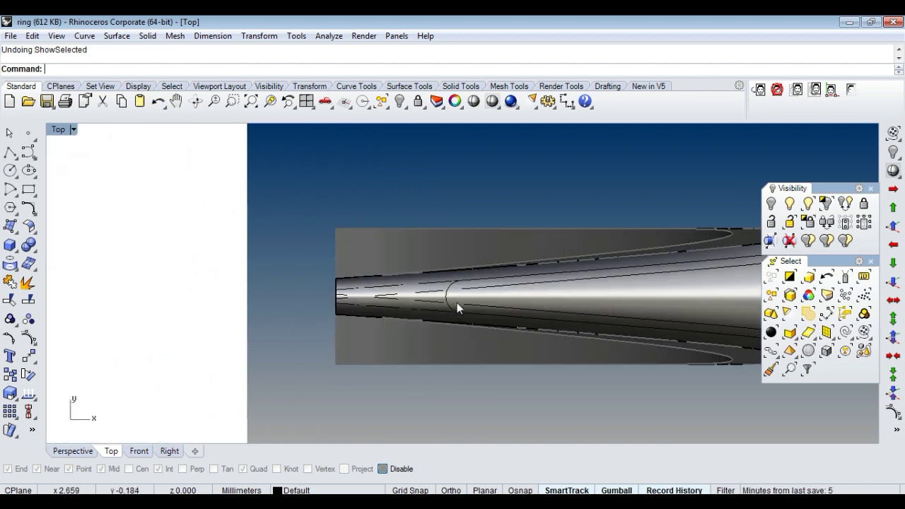
drag(435, 206, 493, 359)
scroll(504, 301, up, 2)
key(ctrl+Tab)
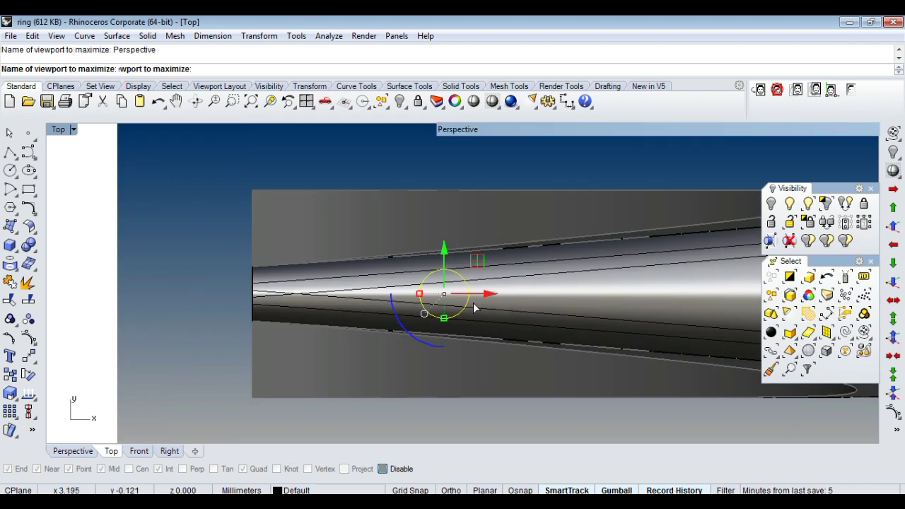
right_drag(469, 301, 462, 223)
drag(395, 358, 504, 202)
key(ctrl+Tab)
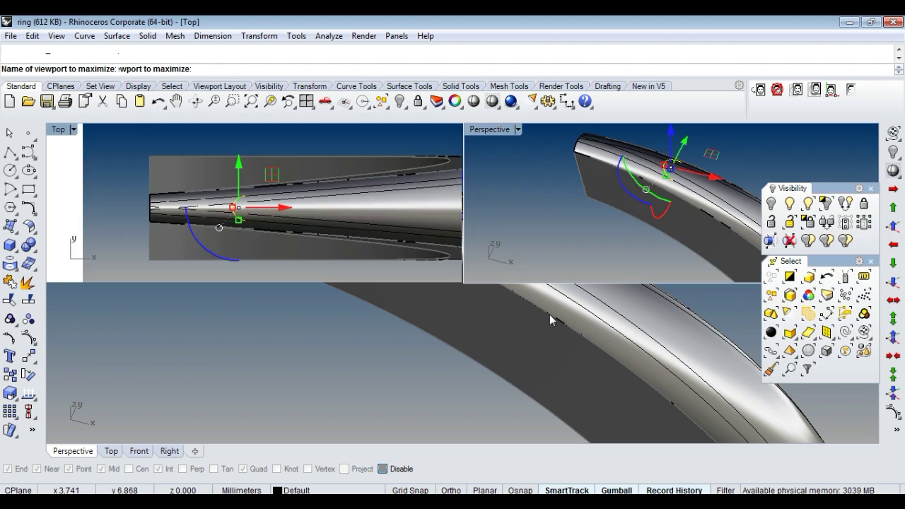
drag(394, 168, 554, 447)
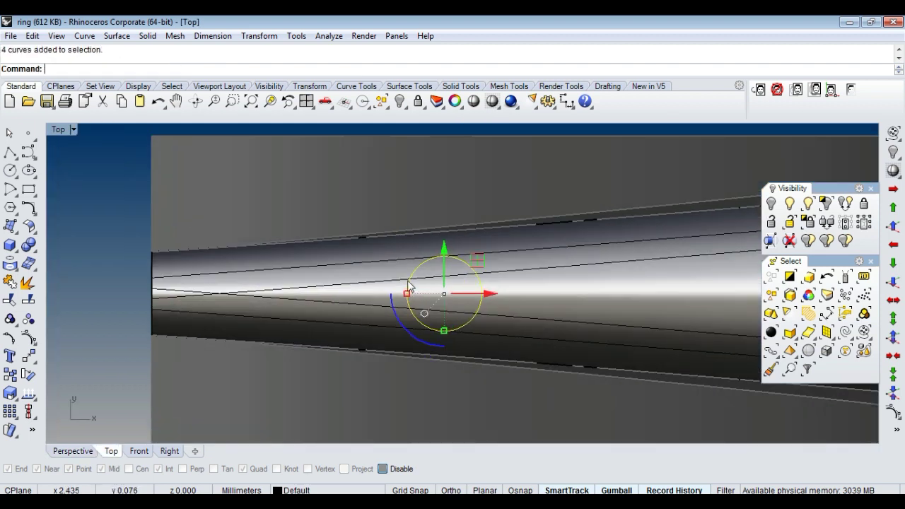
scroll(425, 290, up, 2)
scroll(424, 283, up, 1)
ctrl+click(422, 271)
key(ctrl+Tab)
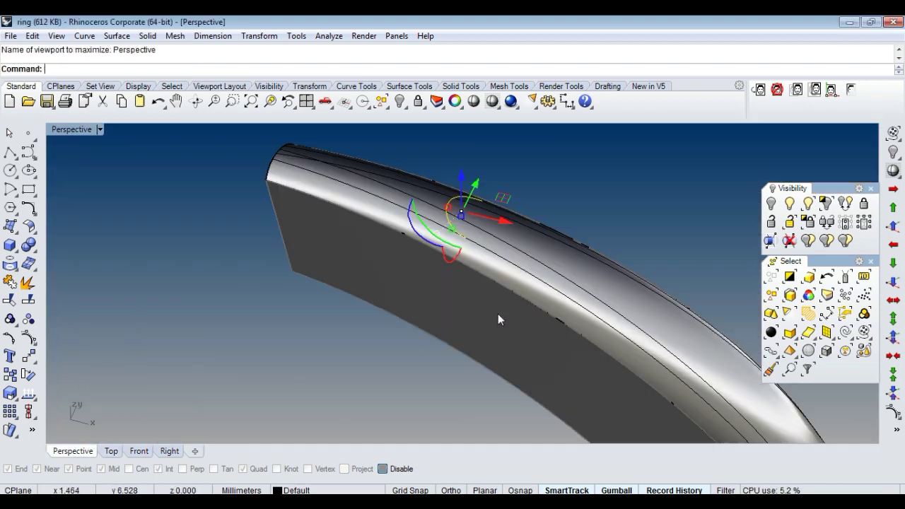
right_drag(498, 313, 445, 238)
scroll(473, 266, down, 3)
right_drag(474, 266, 460, 266)
scroll(460, 266, up, 3)
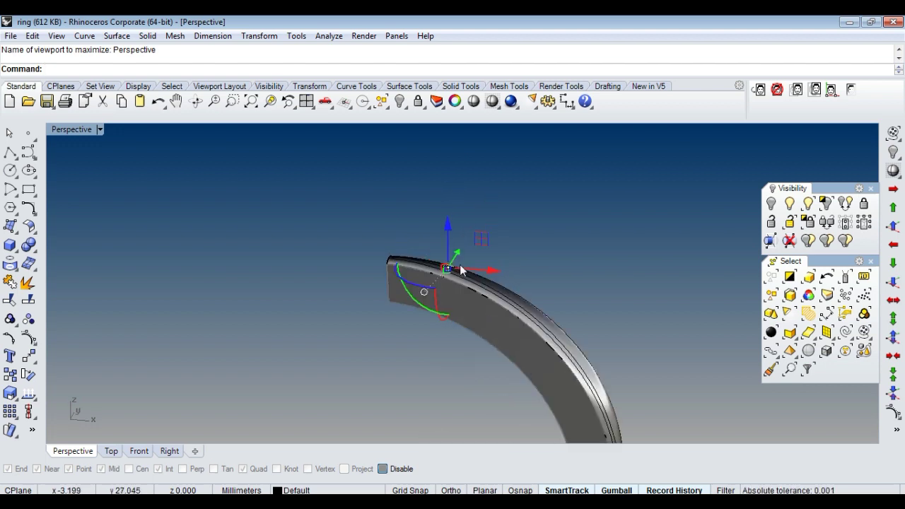
scroll(453, 297, up, 3)
right_drag(448, 313, 466, 316)
drag(414, 262, 535, 415)
key(ctrl+Tab)
Step: Undo an accidental curve move and select the arc curve on the band in Top view
drag(369, 167, 527, 422)
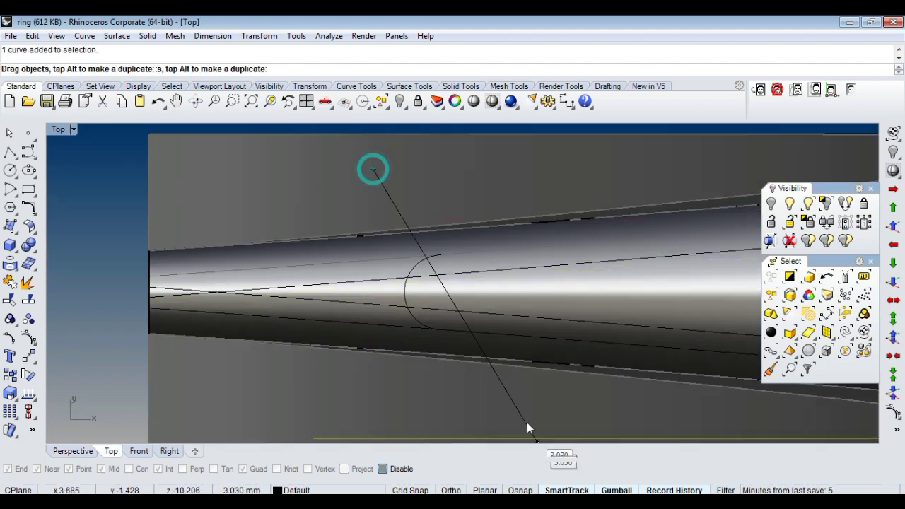
key(ctrl+z)
drag(382, 202, 523, 423)
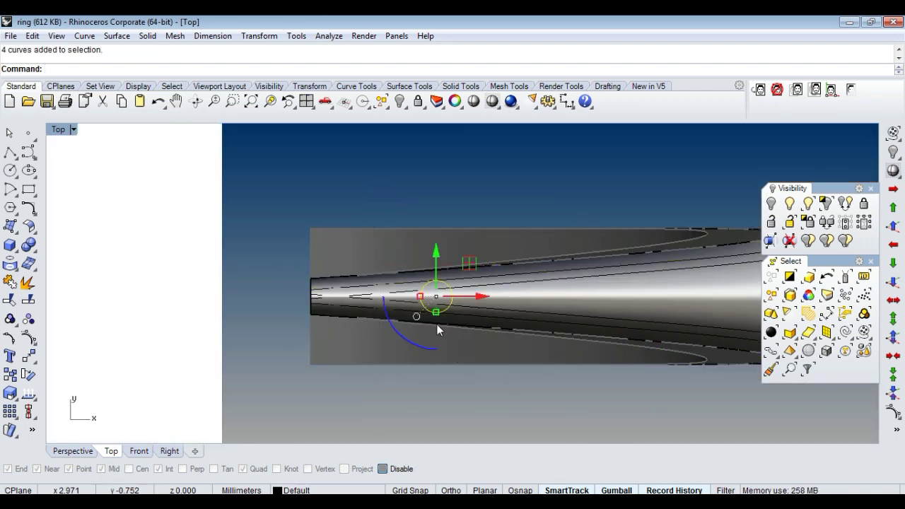
scroll(436, 323, up, 3)
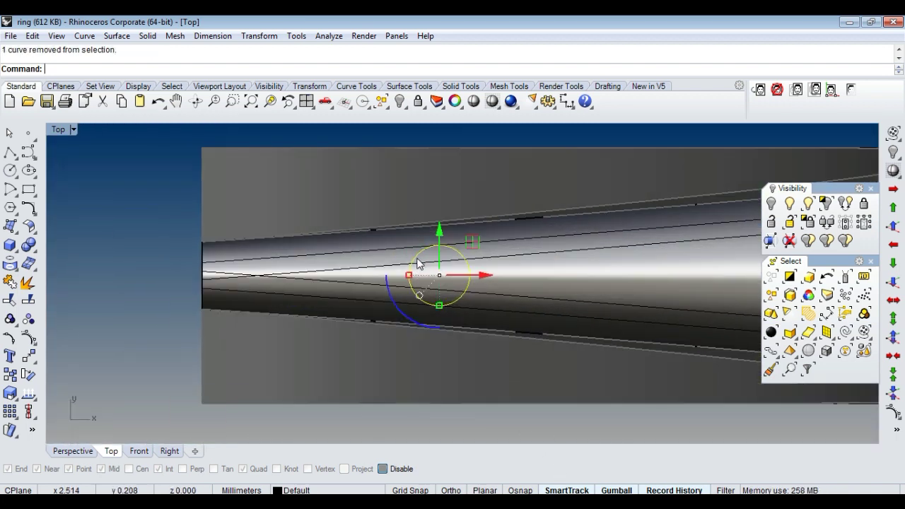
key(ctrl+F4)
scroll(438, 304, up, 3)
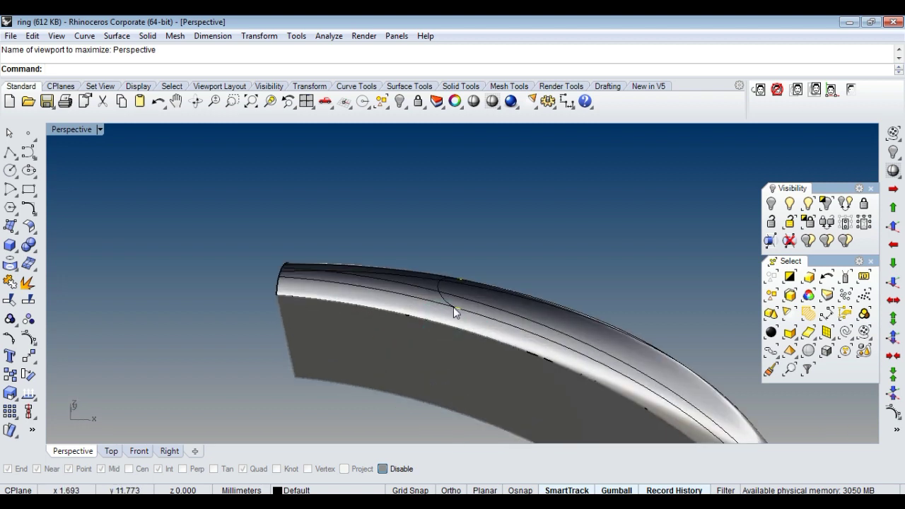
click(445, 239)
key(ctrl+F1)
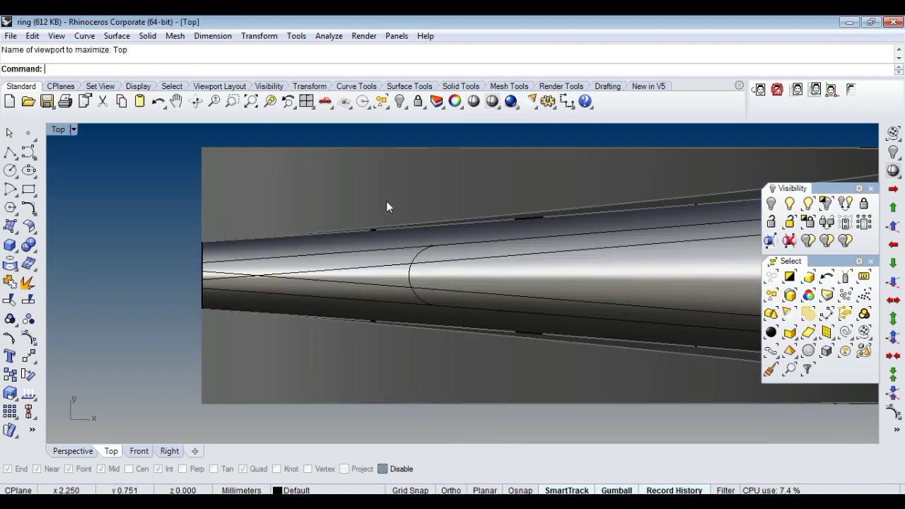
click(379, 192)
click(419, 237)
drag(370, 177, 389, 216)
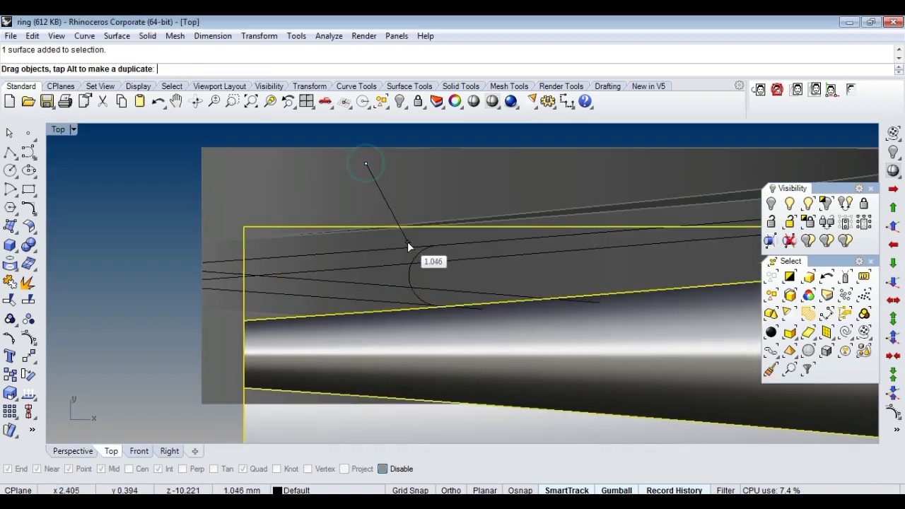
drag(382, 149, 468, 326)
scroll(422, 258, up, 3)
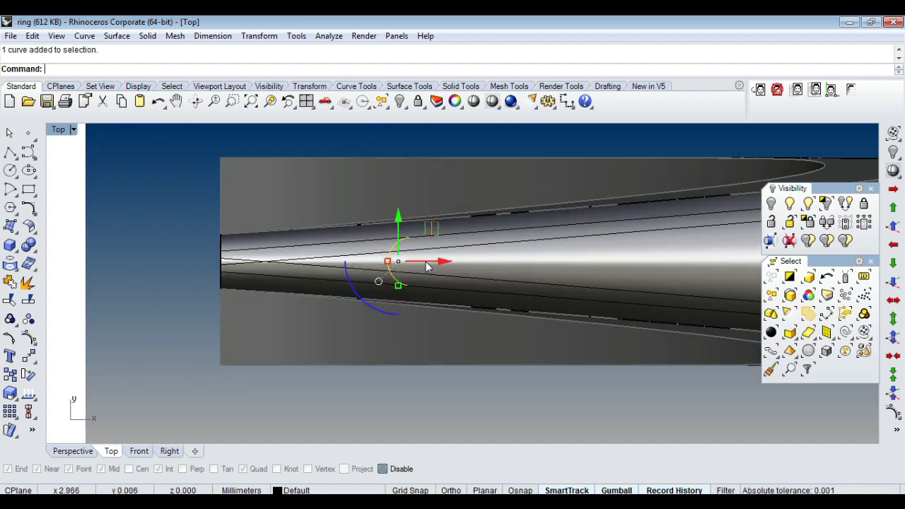
Step: Offset the arc 0.2 along the band surface to create a parallel second arc
text(offsetCrvOnSrf)
key(Return)
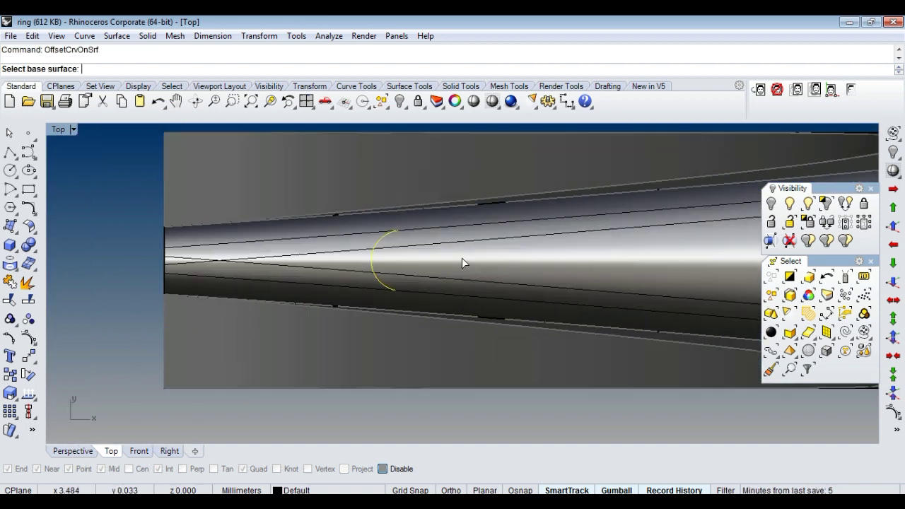
click(458, 263)
key(Return)
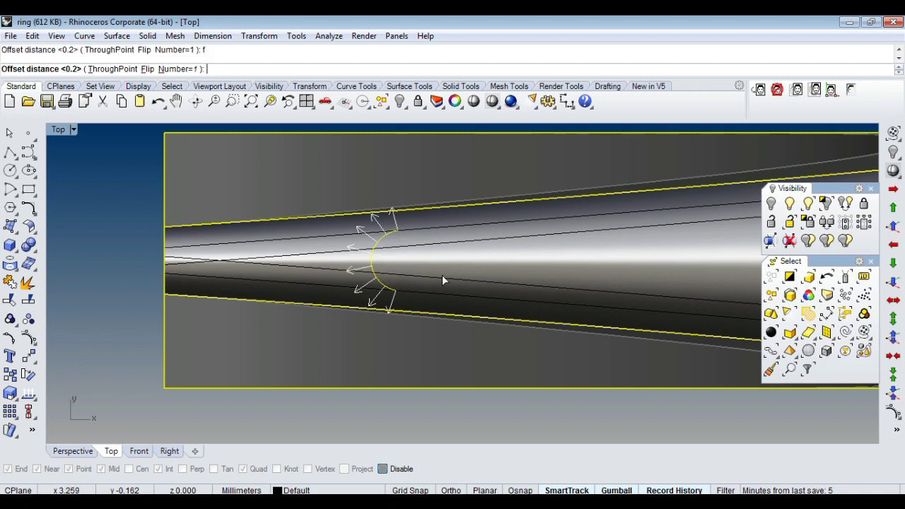
key(Escape)
Step: In Perspective, select the arc and begin splitting it with the cutting curve
key(ctrl+F4)
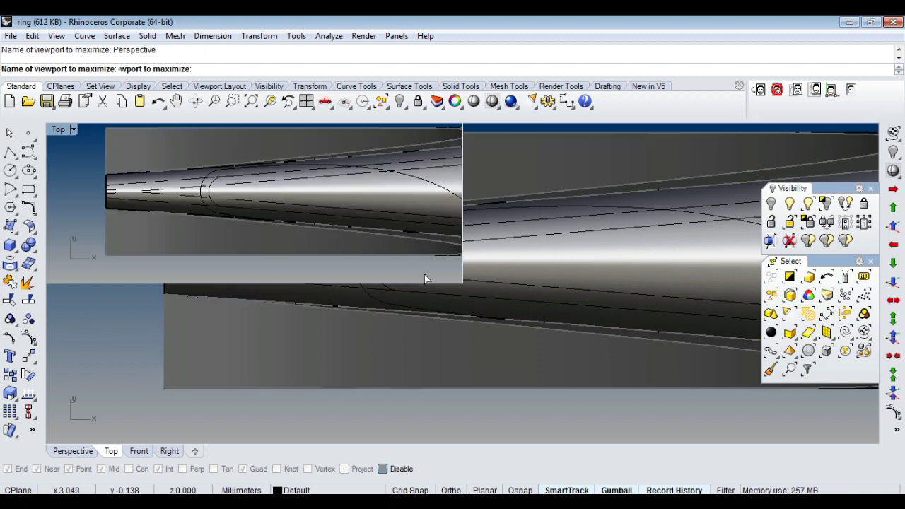
scroll(514, 317, up, 2)
scroll(424, 318, up, 2)
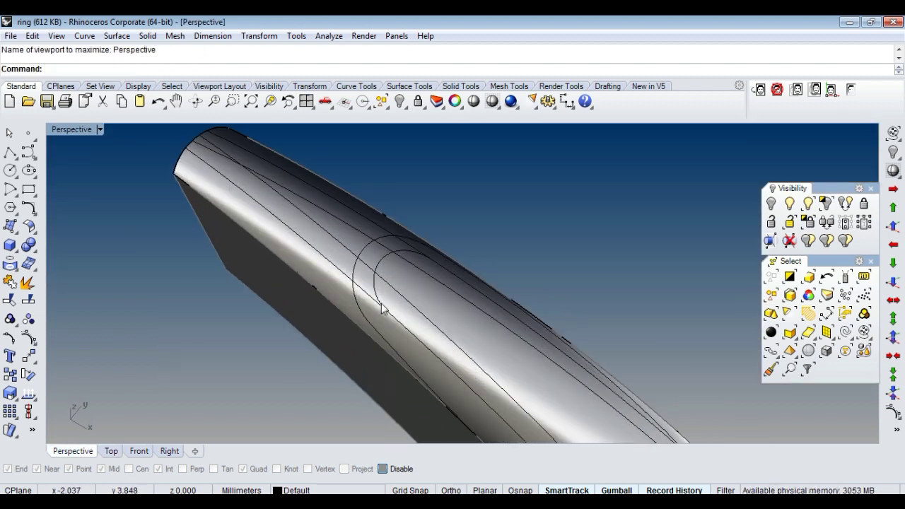
click(369, 315)
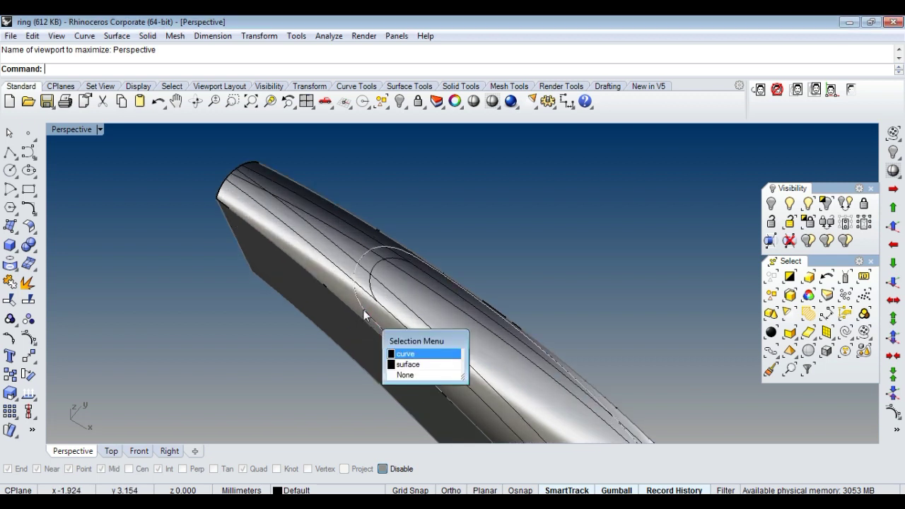
key(Return)
text(split)
key(Return)
scroll(362, 292, up, 2)
click(371, 218)
Step: Finish the split and delete the unwanted curve piece
right_drag(371, 217, 348, 283)
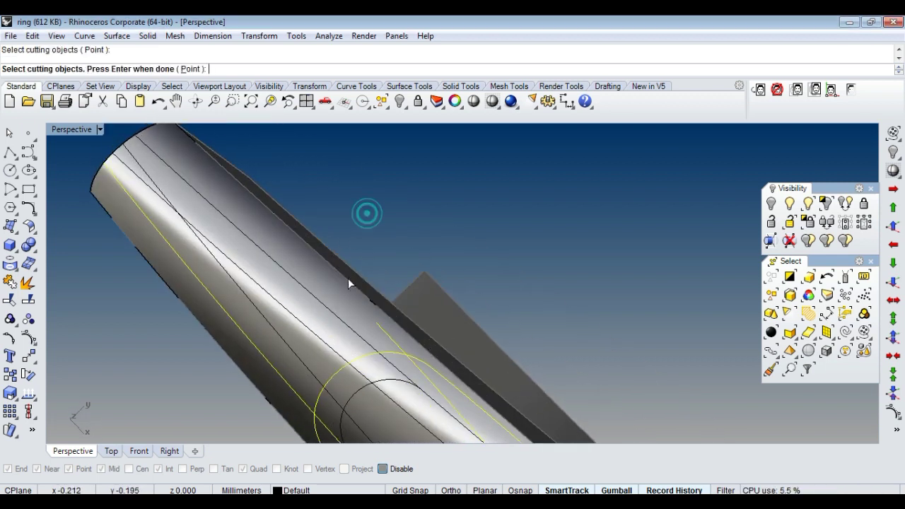
key(Return)
click(360, 357)
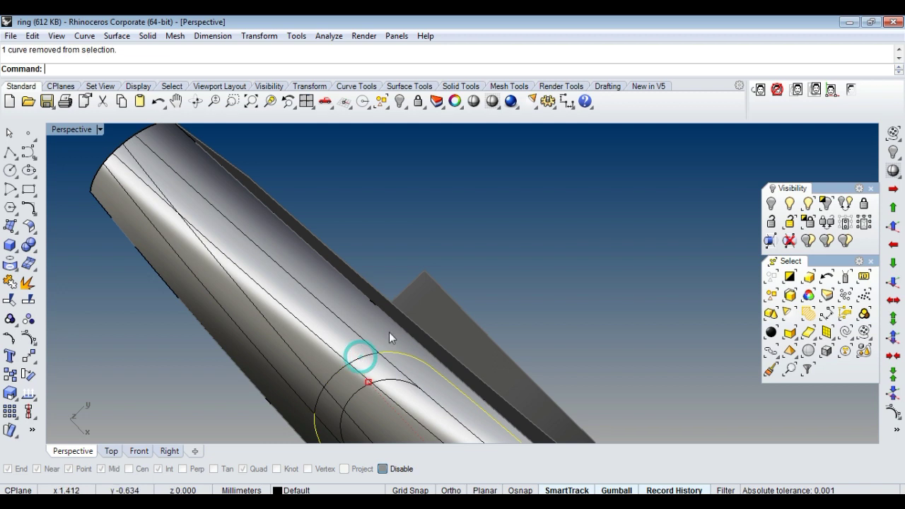
key(Delete)
Step: Trim the band with all the curves, cutting out sections between the two arcs
scroll(417, 337, down, 2)
right_drag(417, 336, 707, 283)
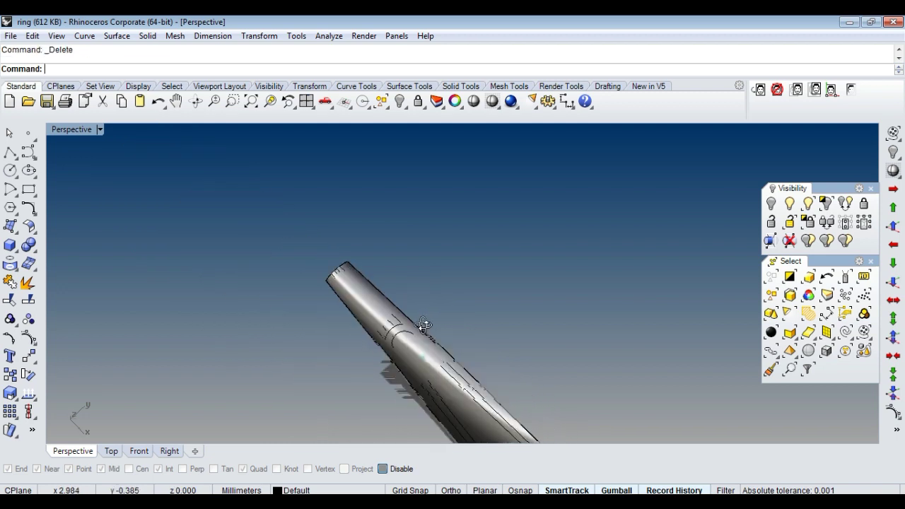
click(846, 331)
text(trim)
key(Return)
scroll(404, 311, up, 2)
scroll(396, 326, up, 2)
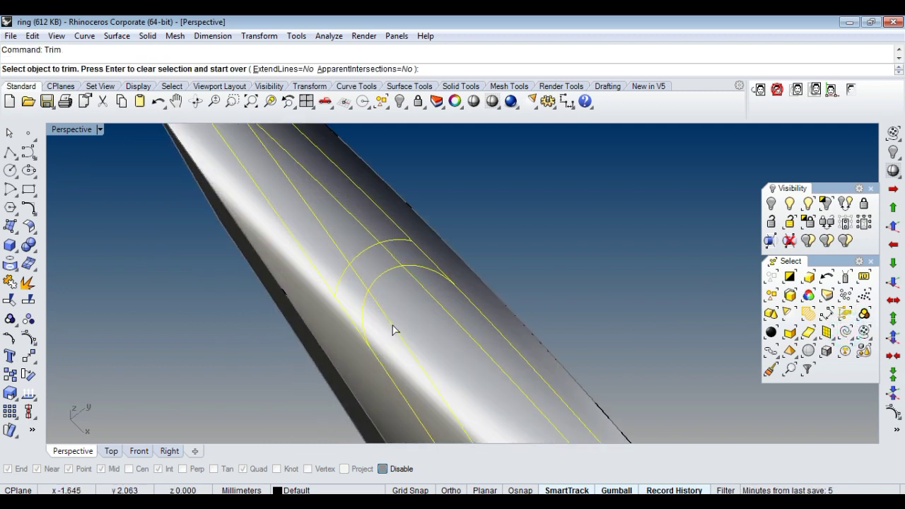
click(374, 323)
click(374, 263)
click(402, 256)
Step: Finish the trim and hide the cutting curves
mouse_move(402, 256)
right_down()
mouse_move(405, 385)
mouse_move(422, 327)
mouse_move(420, 307)
mouse_move(396, 313)
mouse_move(429, 283)
mouse_move(417, 149)
mouse_move(452, 240)
mouse_move(475, 240)
right_up()
scroll(453, 241, up, 3)
scroll(432, 244, up, 3)
scroll(432, 245, down, 4)
key(Return)
key(ctrl+h)
Step: Offset the channel strip by 0.45 and delete the original strip
click(475, 241)
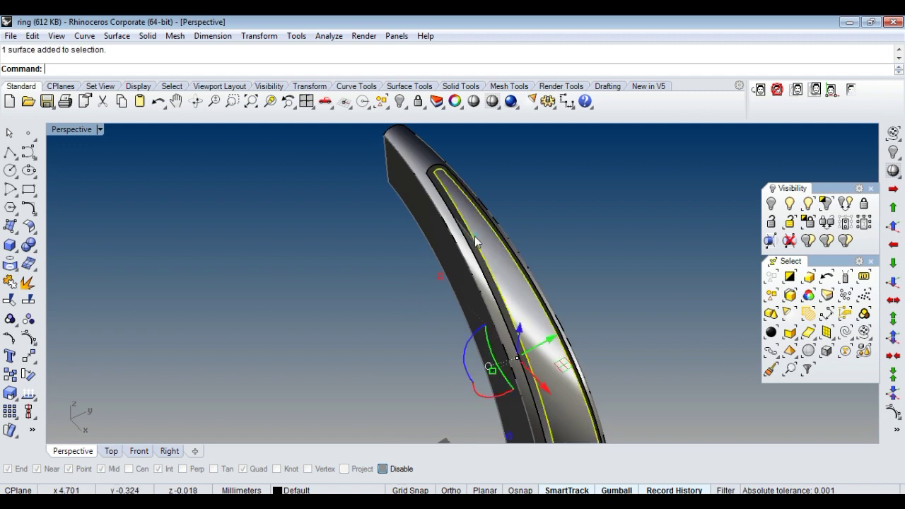
scroll(449, 283, down, 3)
text(ffsetsrf)
key(Return)
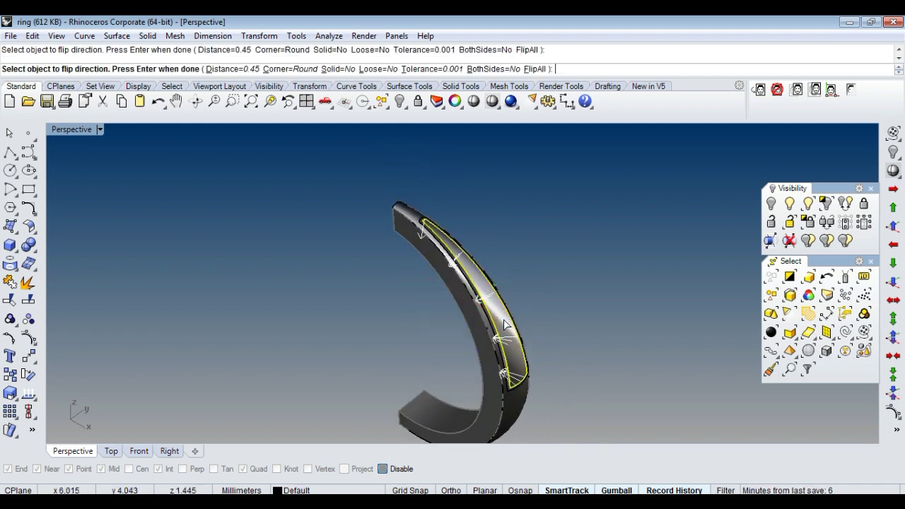
key(Return)
scroll(504, 324, up, 3)
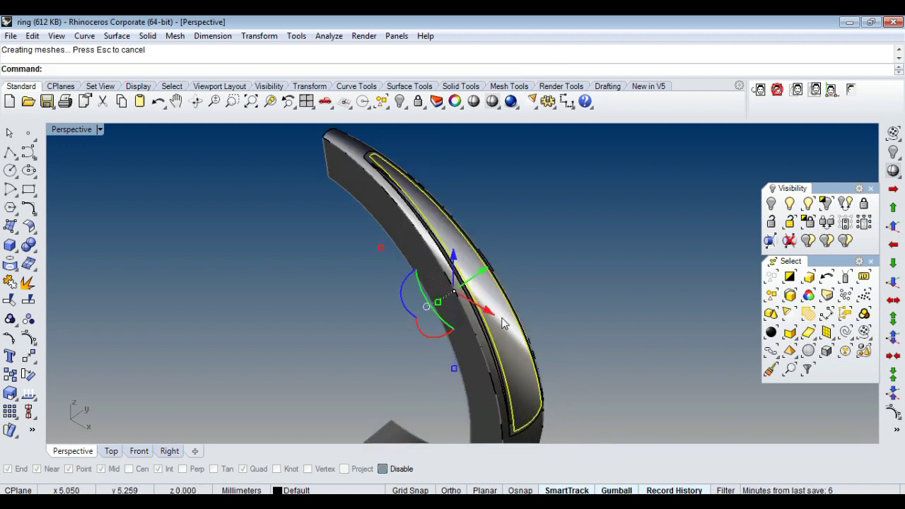
key(Delete)
Step: Move the new offset piece 10 mm away from the ring
scroll(480, 308, down, 2)
click(488, 318)
scroll(487, 318, down, 3)
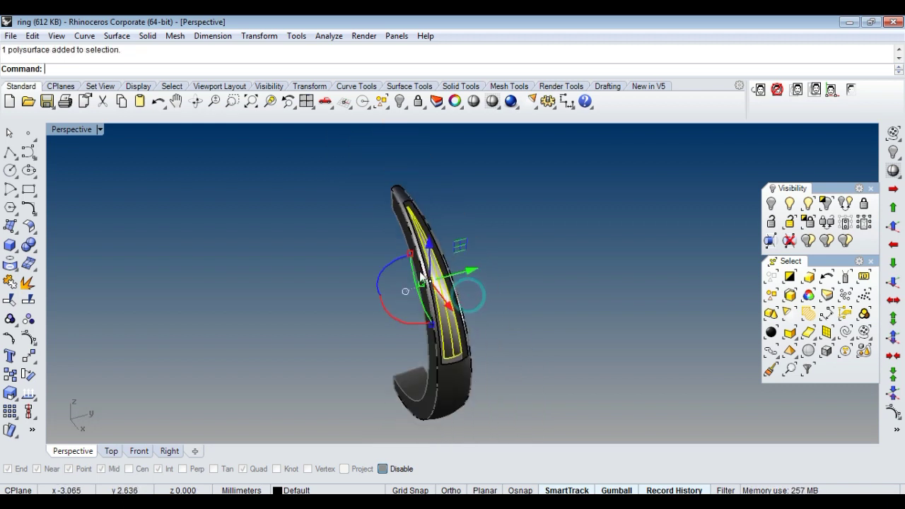
text(move)
key(Return)
click(507, 327)
text(230)
key(Return)
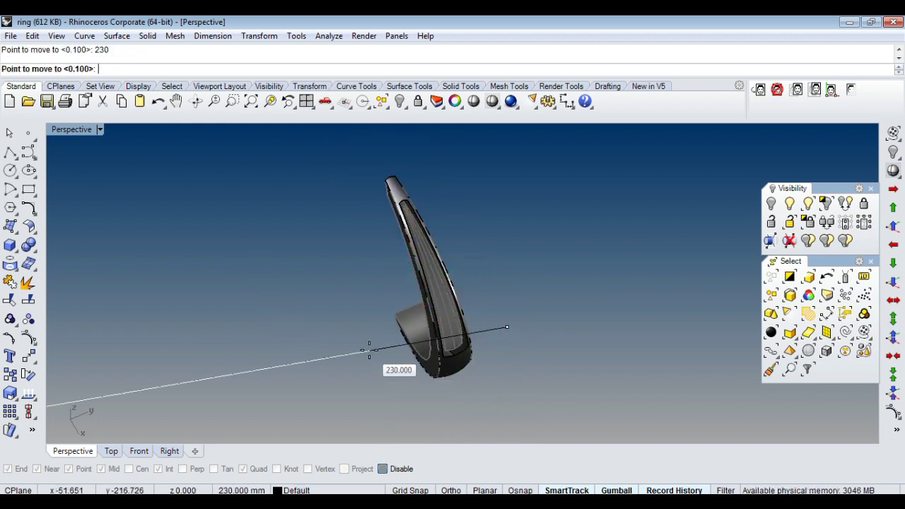
text(10)
key(Return)
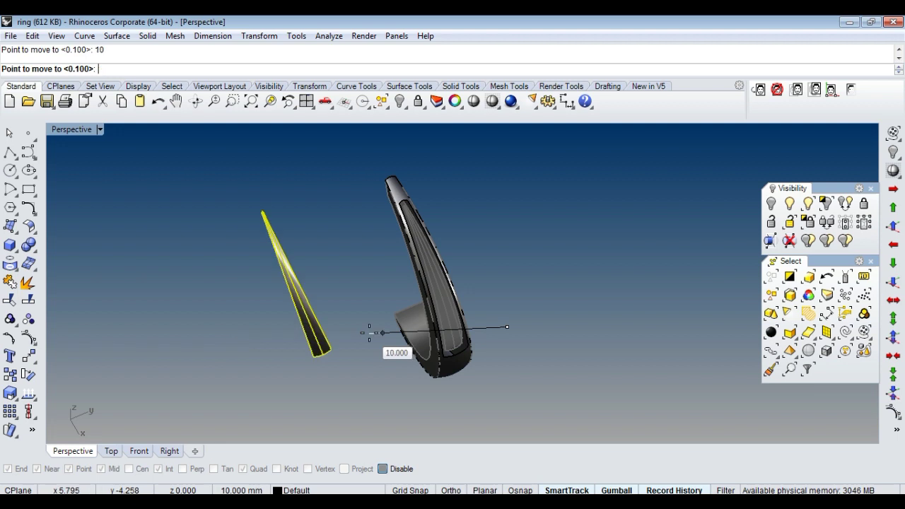
click(369, 330)
right_drag(370, 299, 382, 295)
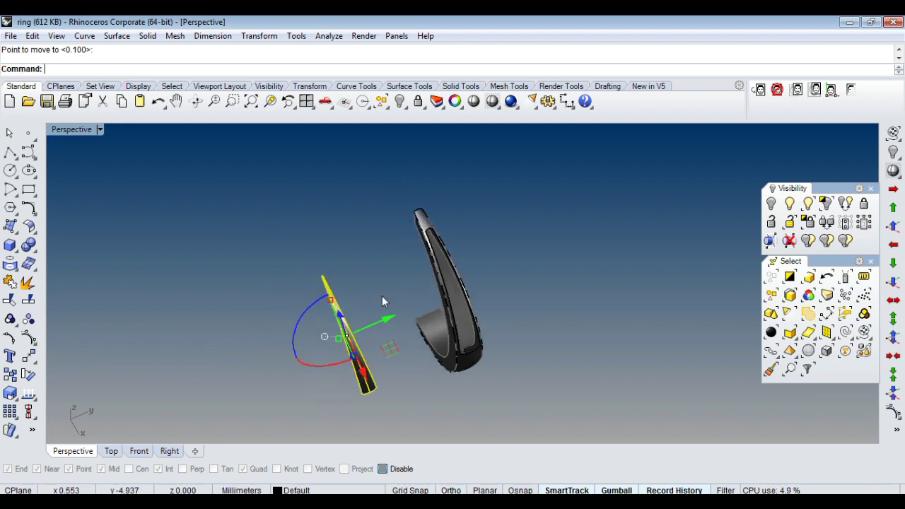
right_click(383, 295)
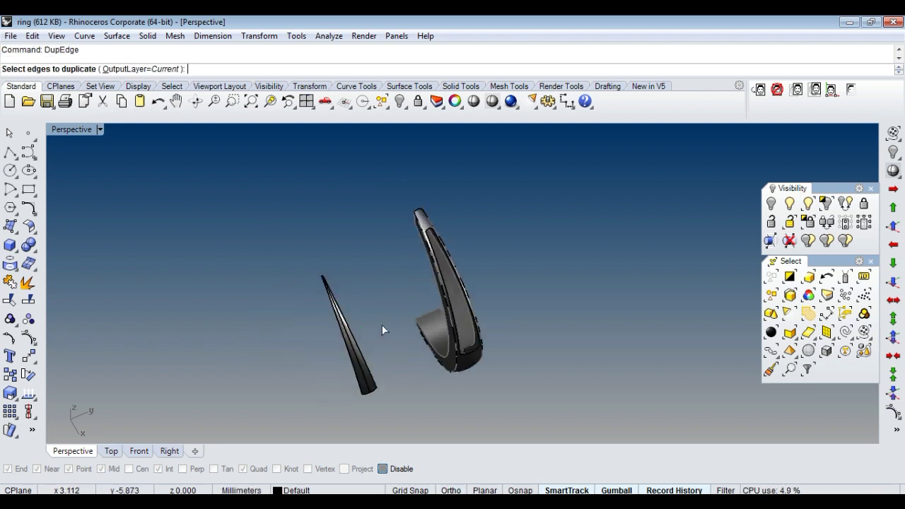
Step: Duplicate two edges of the separated tapered piece as curves
click(10, 267)
click(67, 269)
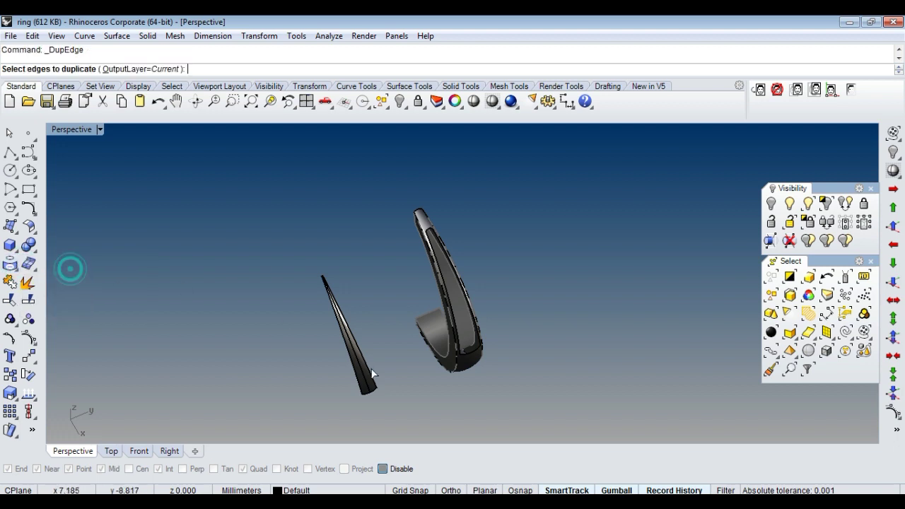
right_drag(370, 370, 351, 334)
scroll(361, 306, up, 2)
scroll(379, 332, up, 3)
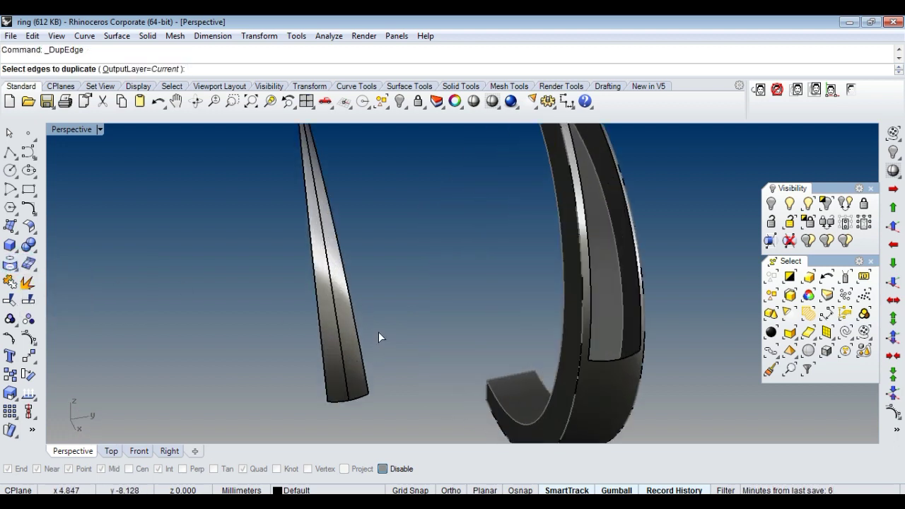
click(358, 349)
click(329, 371)
mouse_move(315, 404)
right_down()
mouse_move(359, 396)
mouse_move(413, 367)
mouse_move(373, 324)
mouse_move(356, 225)
right_up()
right_drag(297, 208, 377, 352)
scroll(373, 375, up, 2)
scroll(370, 398, up, 2)
key(Return)
Step: Delete the tapered piece and join its two duplicated edge curves
click(376, 401)
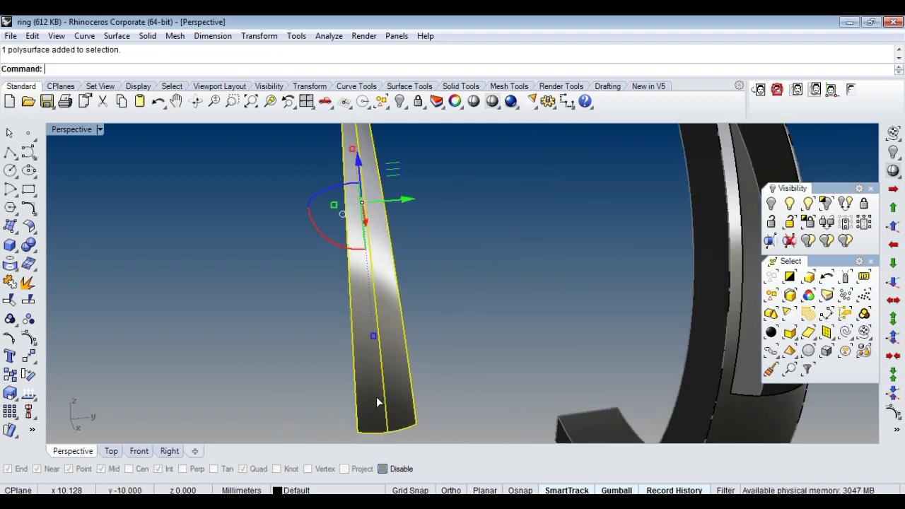
key(Delete)
drag(301, 390, 448, 443)
right_drag(433, 404, 363, 227)
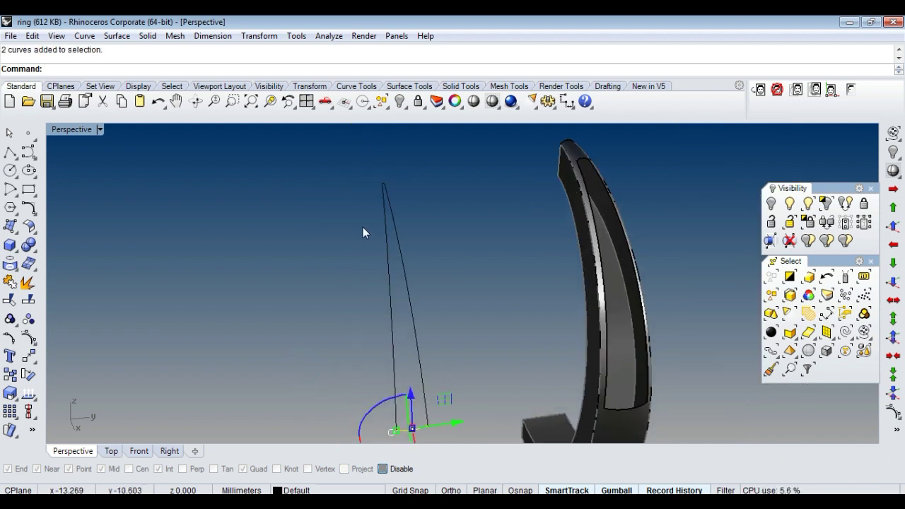
key(Return)
right_click(473, 263)
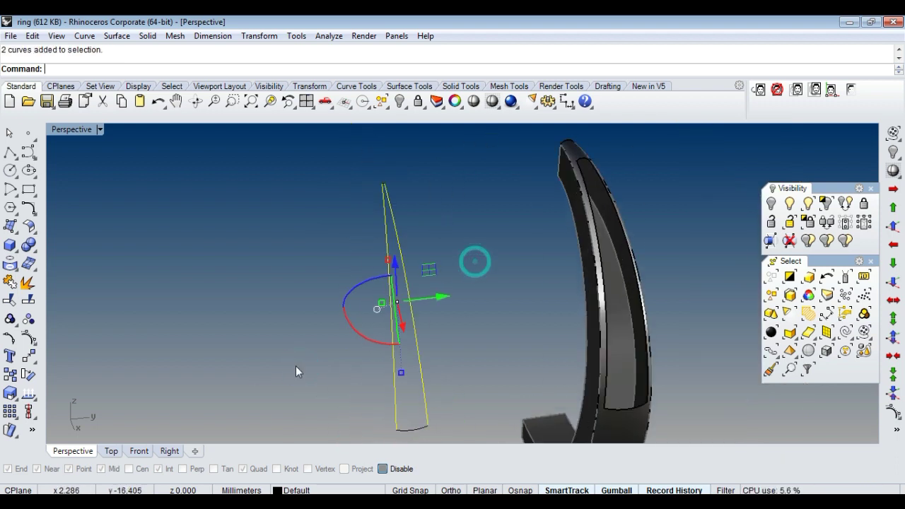
right_drag(299, 370, 432, 210)
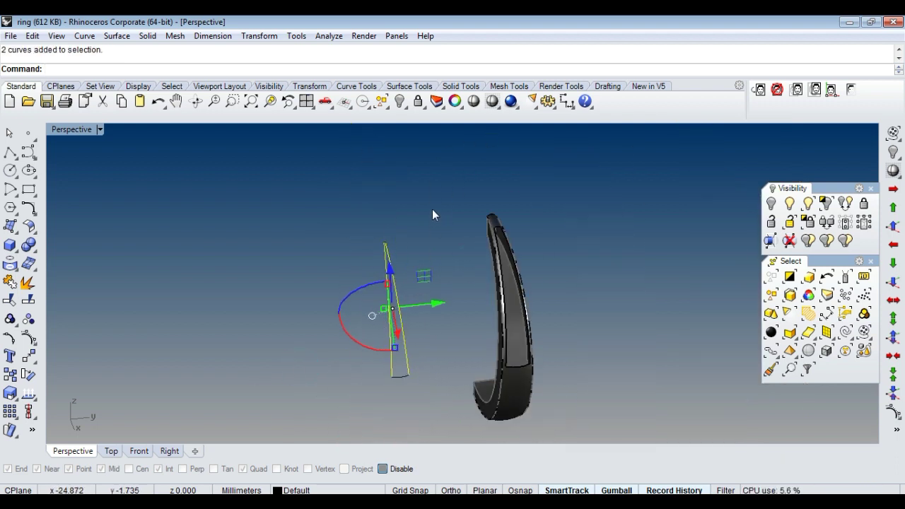
Step: Create a thin tapered Sweep 2 Rails surface between the joined curves
click(117, 35)
click(131, 92)
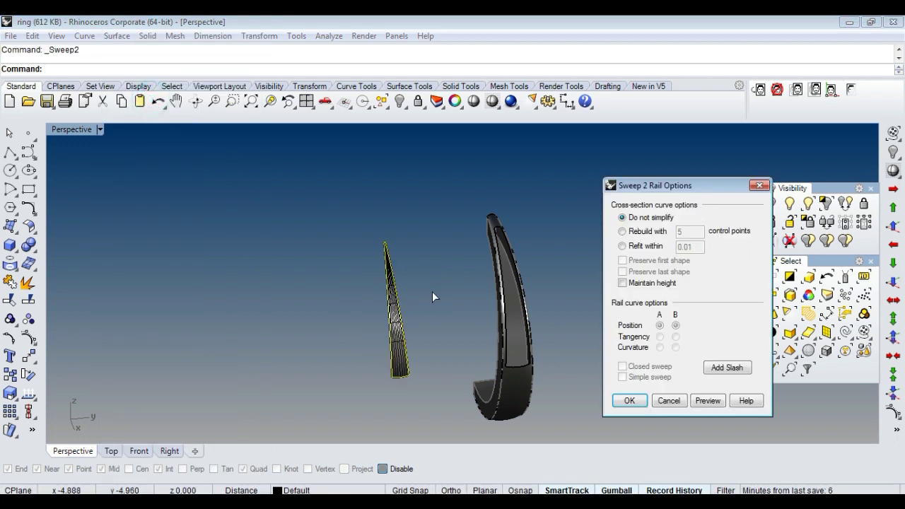
click(640, 406)
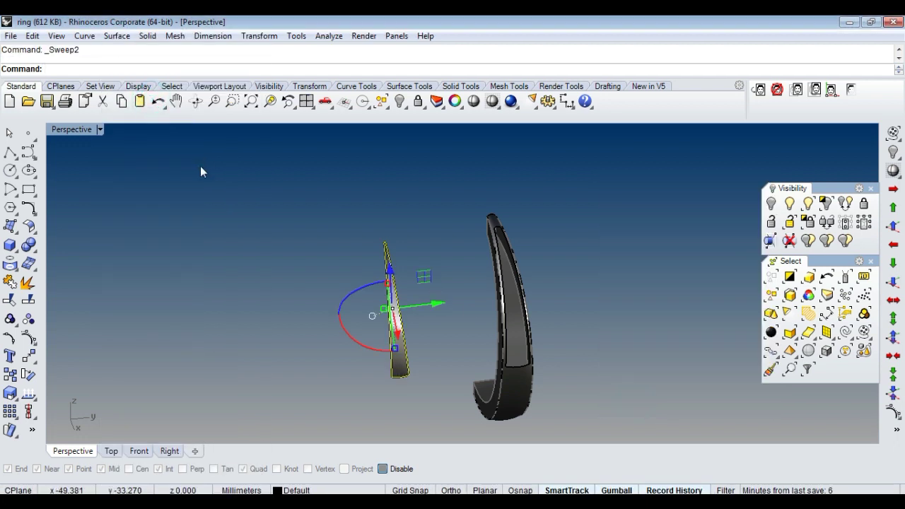
click(102, 102)
Step: Move the swept surface 10 mm with Ortho into the ring's channel
click(399, 330)
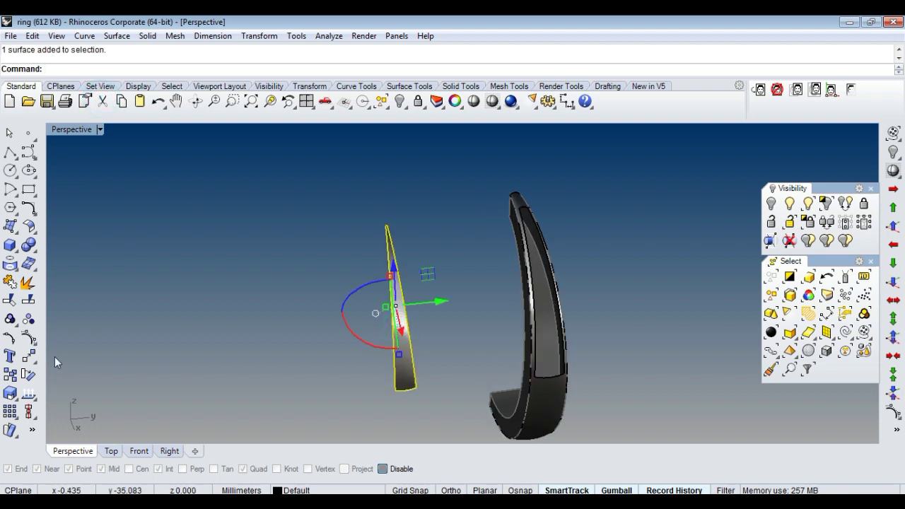
click(29, 359)
click(283, 360)
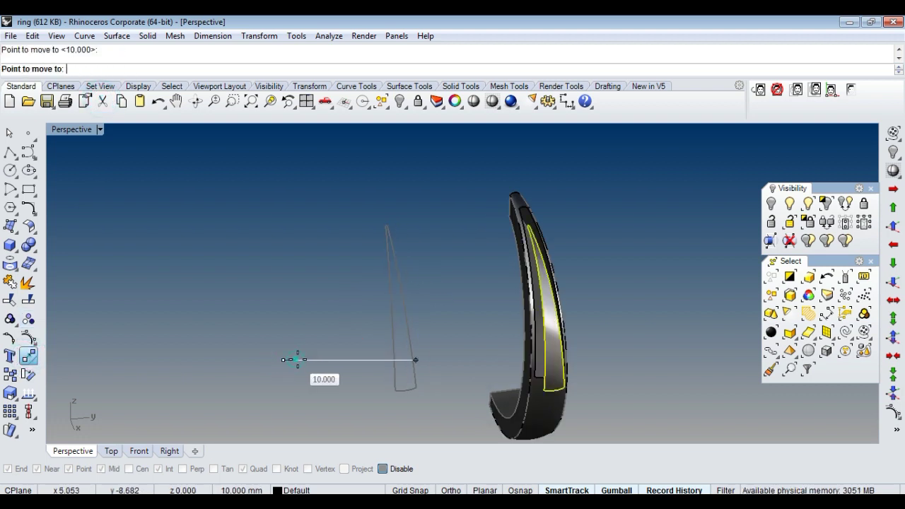
click(450, 489)
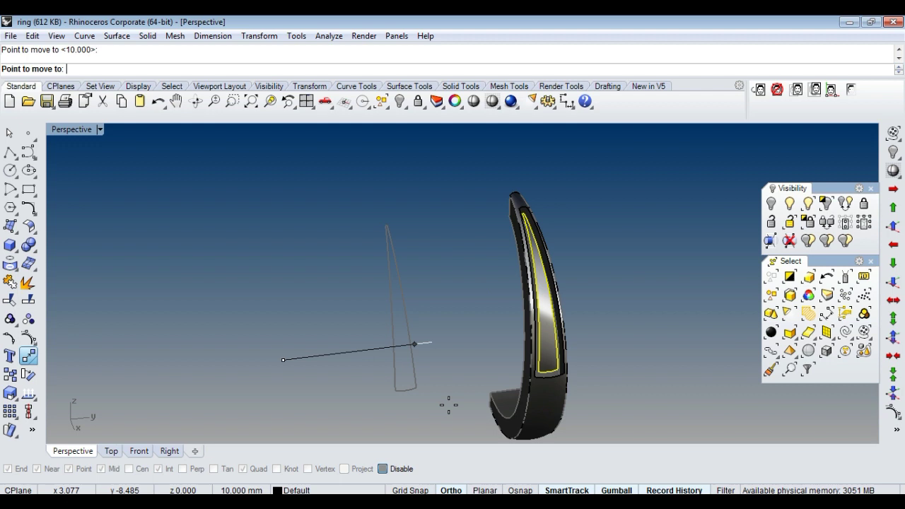
click(448, 404)
click(387, 345)
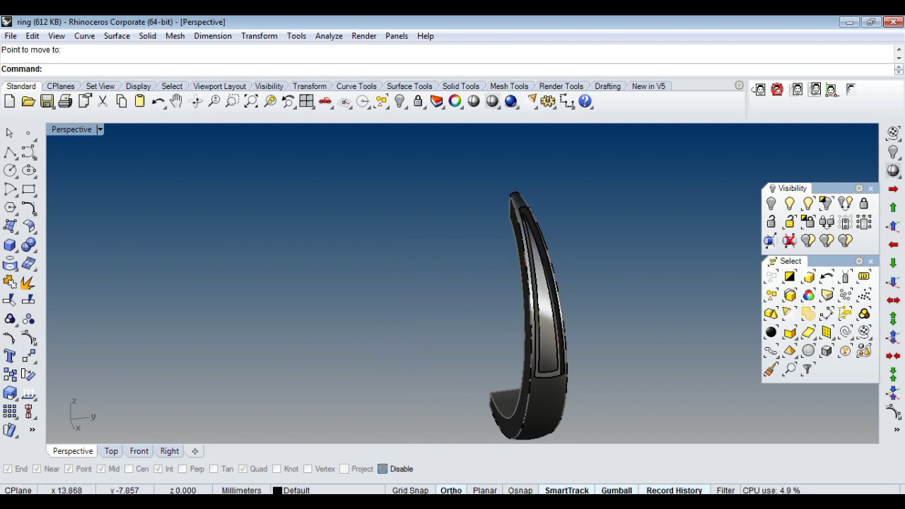
Step: Duplicate the borders of the channel's inner surface and outer ring band
right_drag(483, 376, 460, 356)
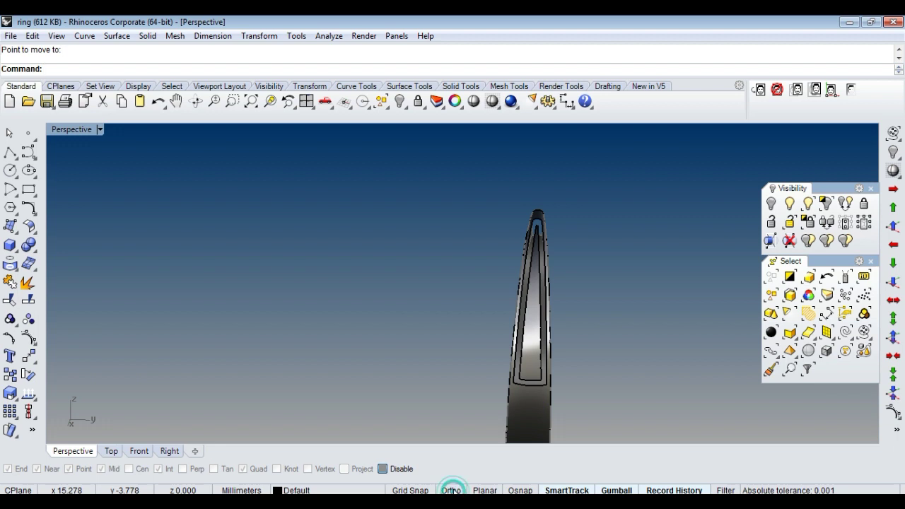
right_drag(562, 376, 558, 346)
click(553, 329)
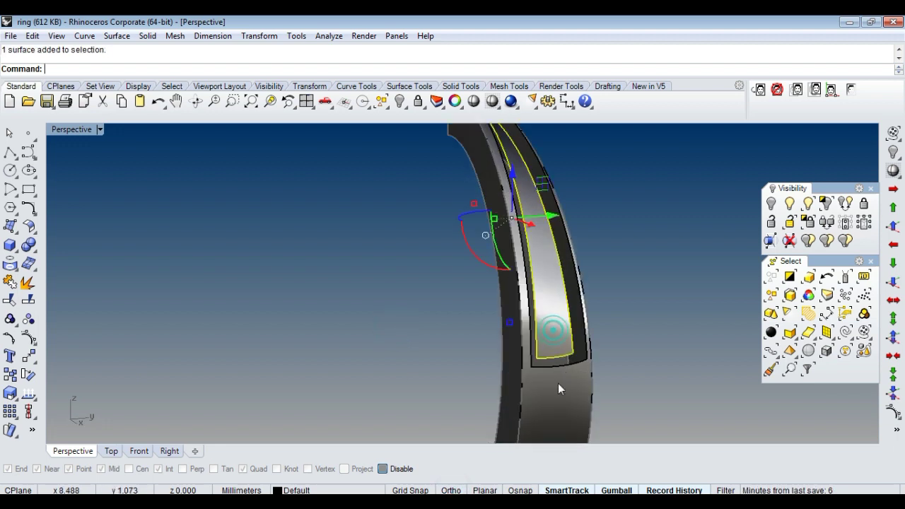
drag(637, 325, 210, 231)
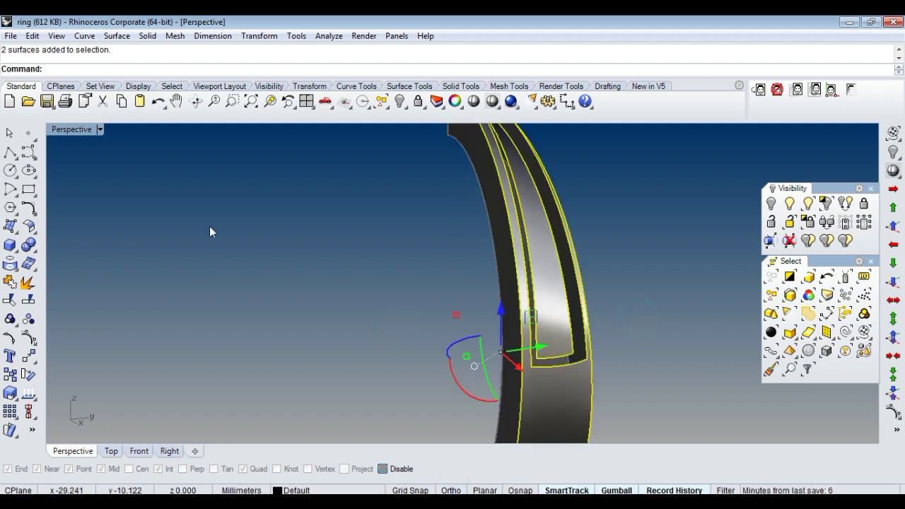
click(9, 267)
click(87, 276)
Step: With Osnap on, draw a short polyline across the channel's end corner
mouse_move(580, 361)
right_down()
mouse_move(528, 379)
mouse_move(537, 382)
right_up()
click(382, 469)
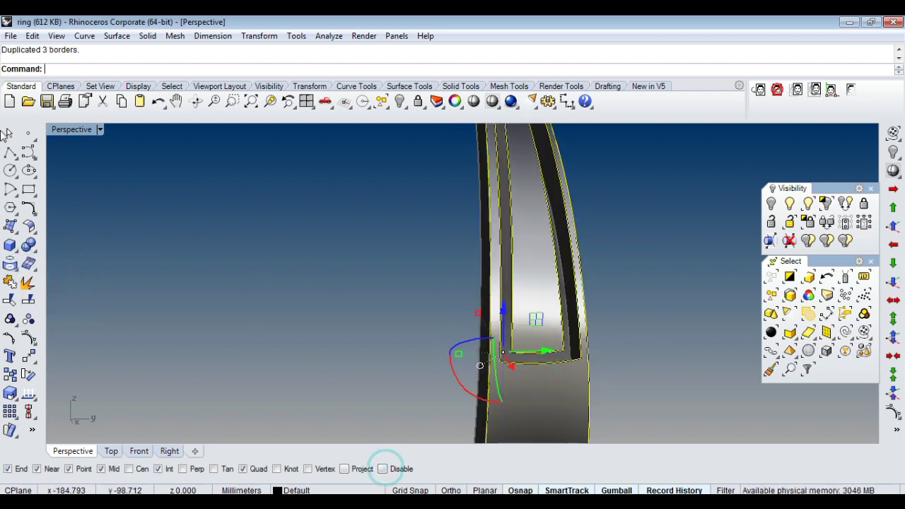
click(10, 151)
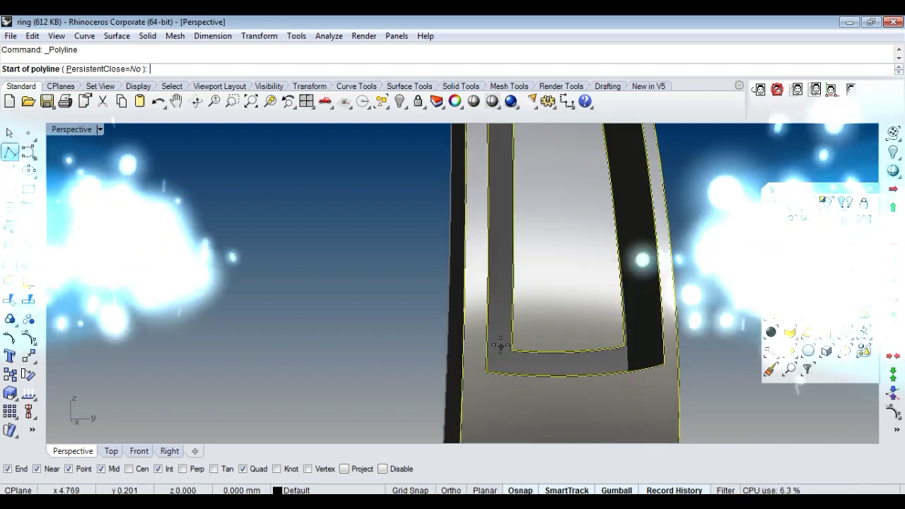
click(511, 351)
click(485, 370)
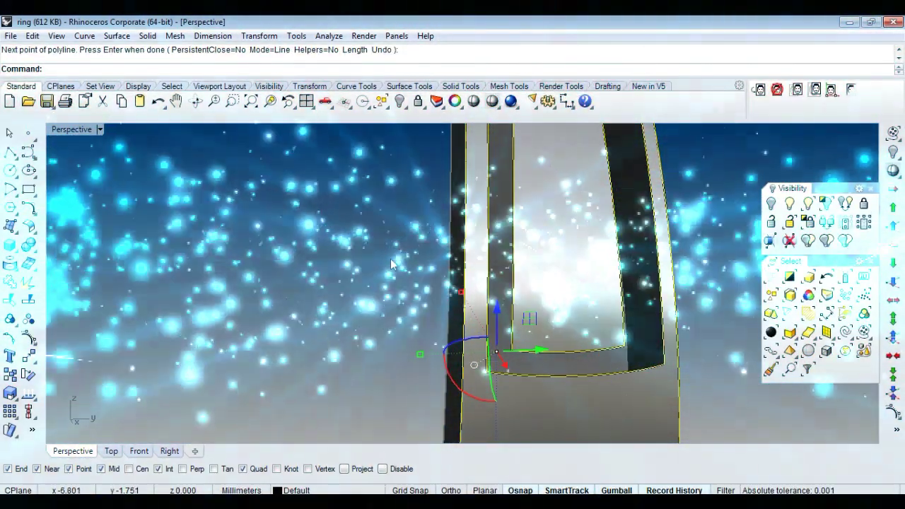
right_click(382, 262)
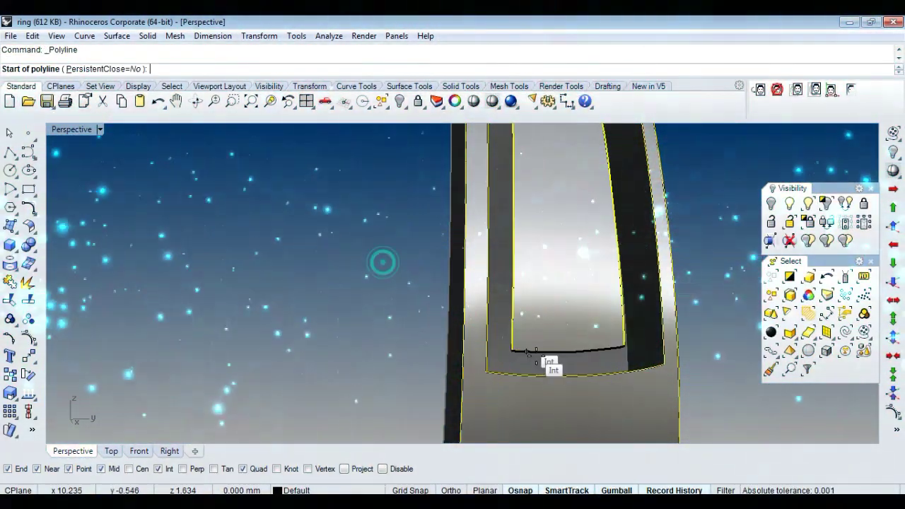
click(511, 351)
click(486, 371)
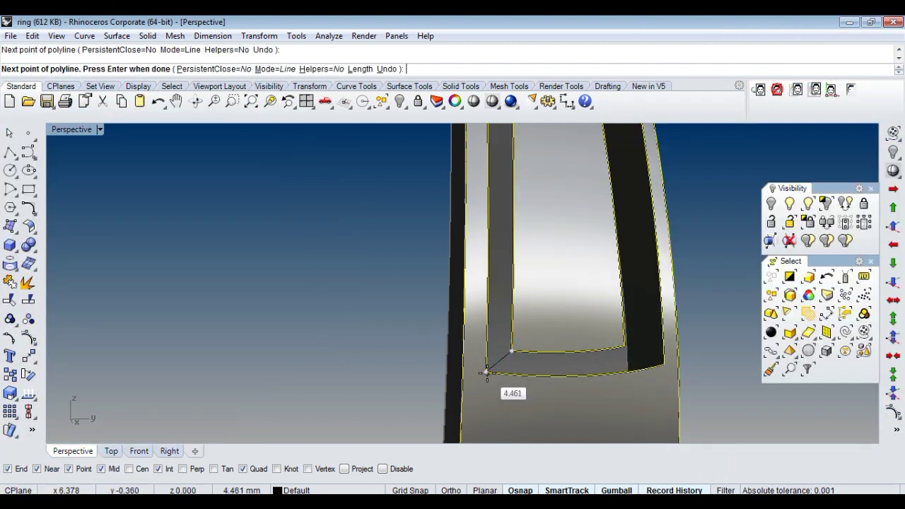
right_click(337, 327)
click(274, 277)
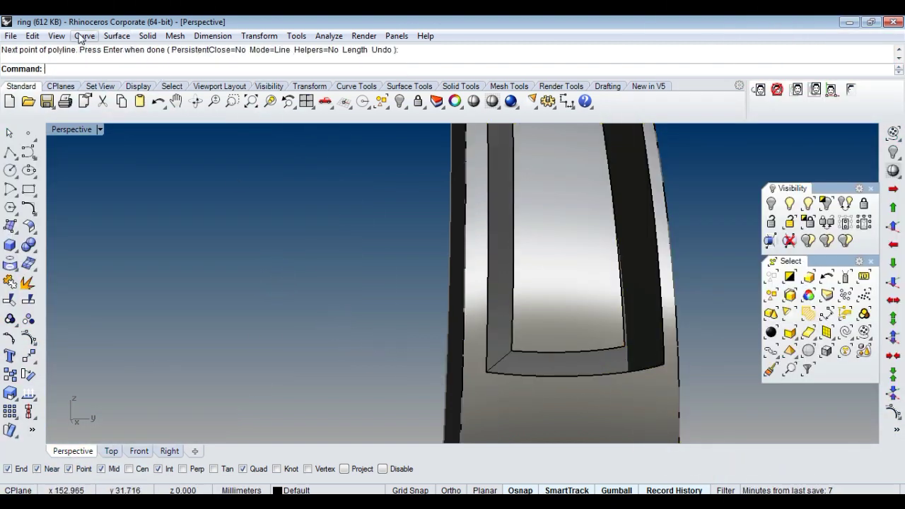
Step: Sweep a surface along two rail edges and two cross-section curves to cap the channel end
click(116, 36)
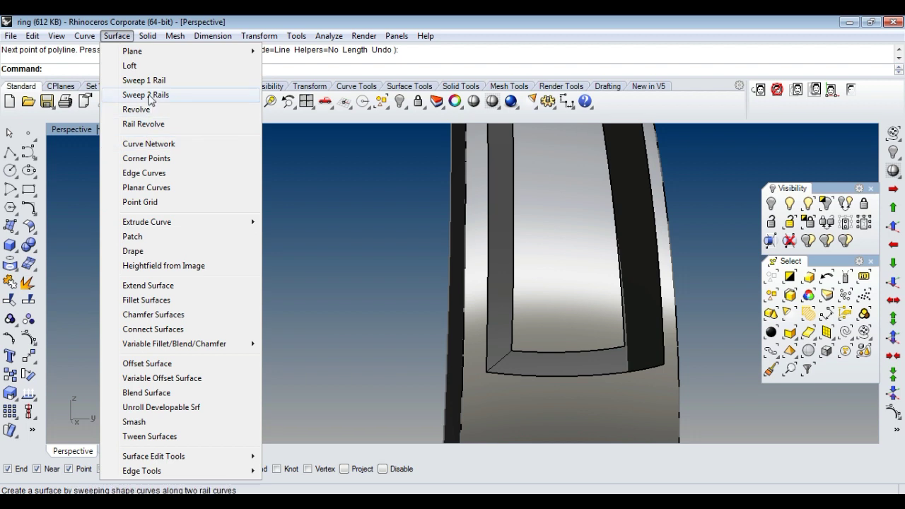
click(150, 100)
click(531, 352)
click(571, 386)
click(521, 380)
click(558, 395)
click(503, 361)
key(Return)
key(Return)
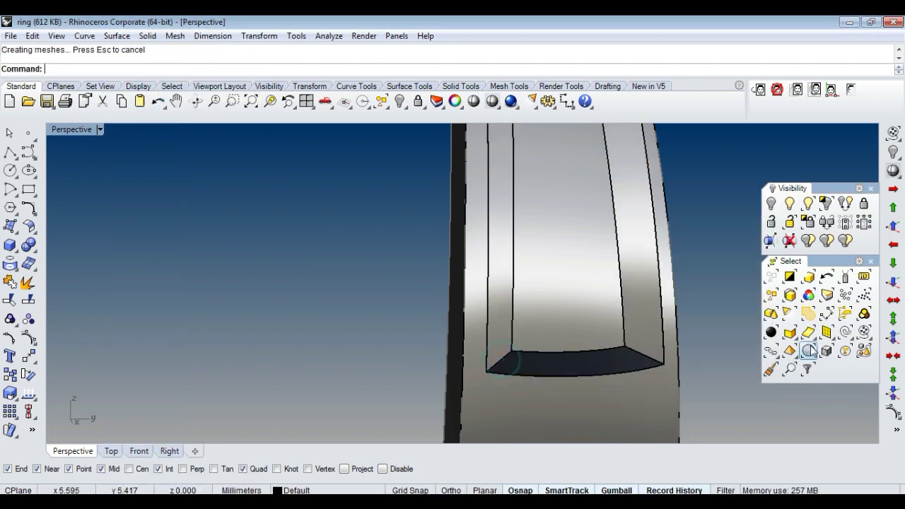
Step: Delete the leftover construction curves and join all ring surfaces
click(845, 331)
right_drag(401, 309, 493, 375)
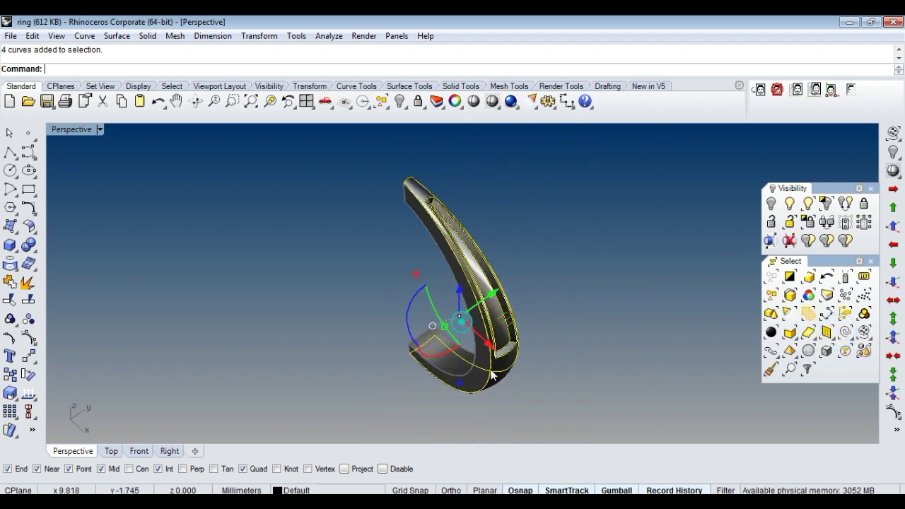
click(104, 103)
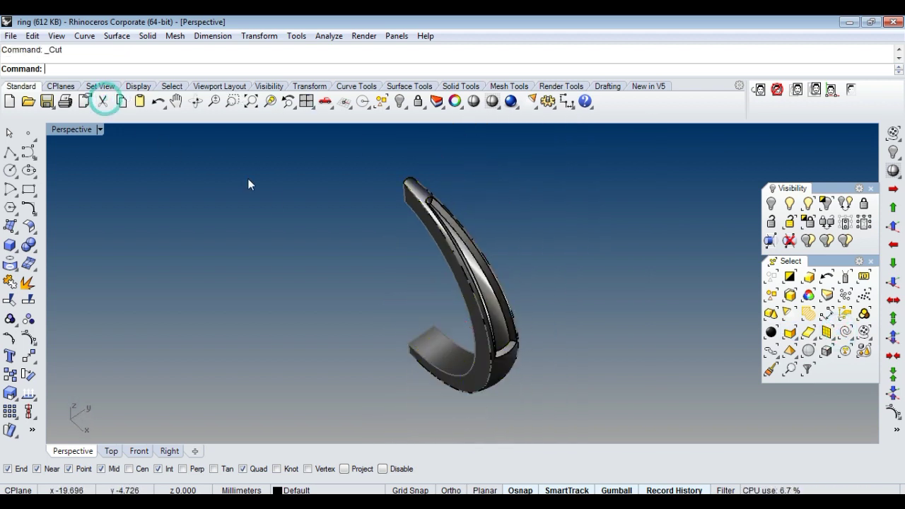
key(ctrl+a)
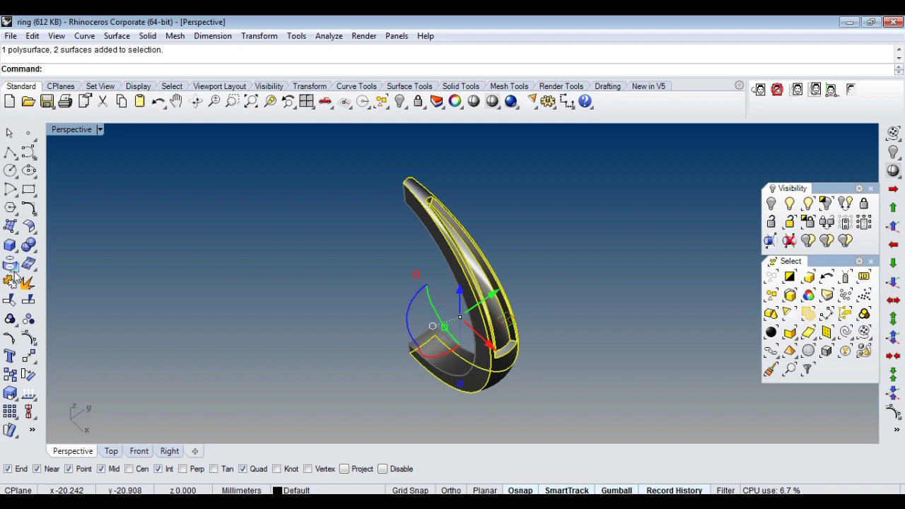
click(10, 283)
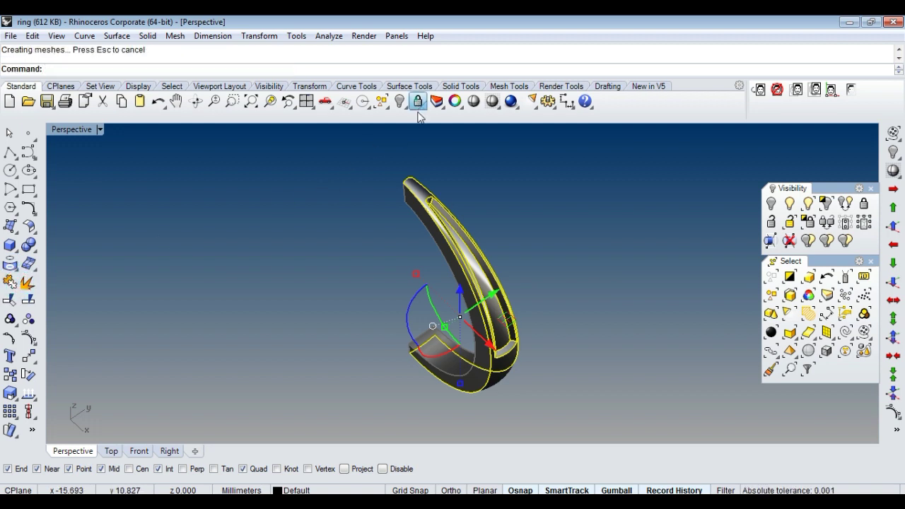
Step: Window-select the whole ring piece, join it, and orbit to check
scroll(521, 272, down, 3)
drag(600, 199, 286, 407)
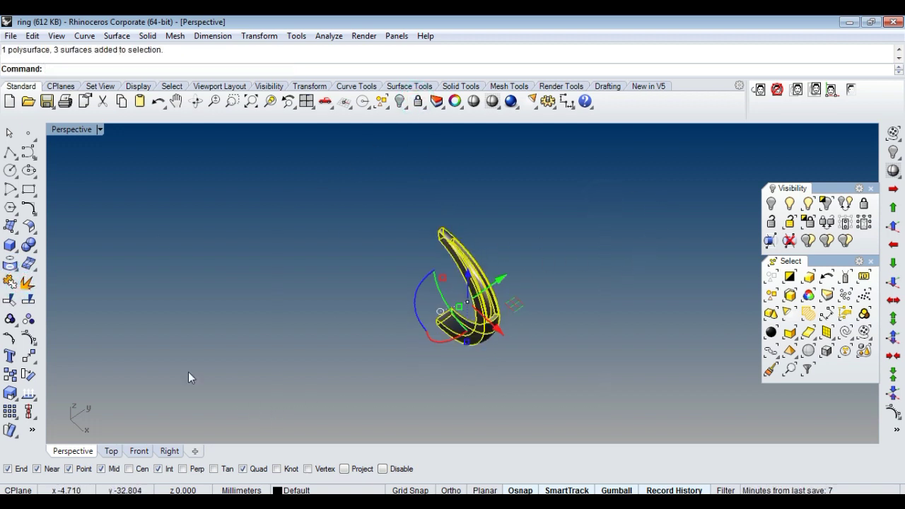
click(10, 282)
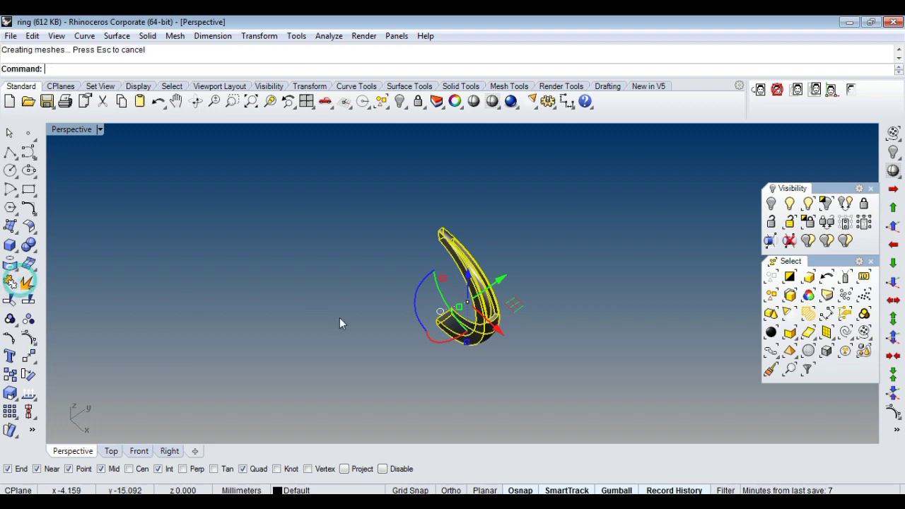
mouse_move(339, 318)
right_down()
mouse_move(382, 277)
mouse_move(447, 300)
right_up()
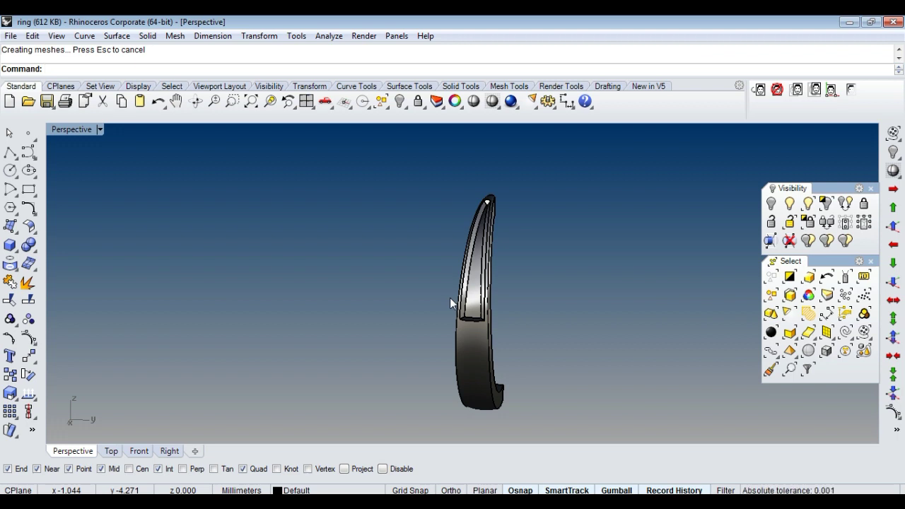
right_drag(451, 300, 532, 289)
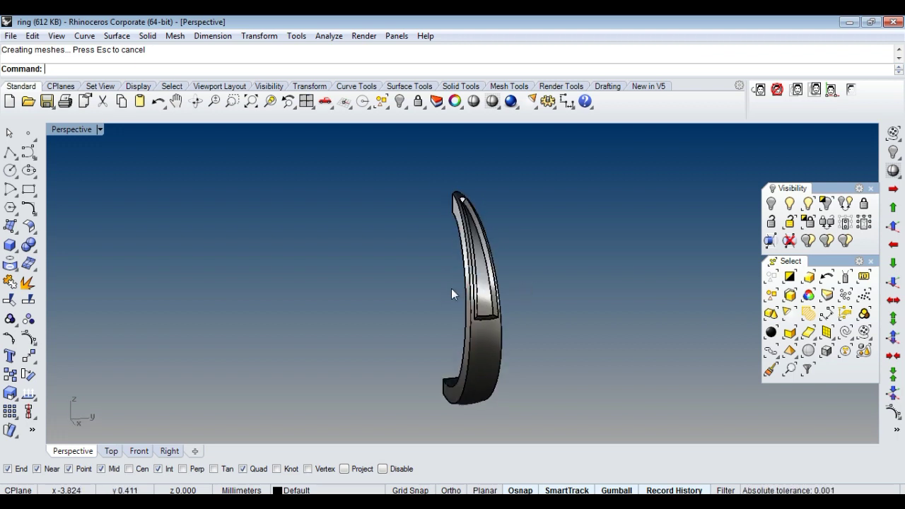
right_drag(451, 288, 492, 315)
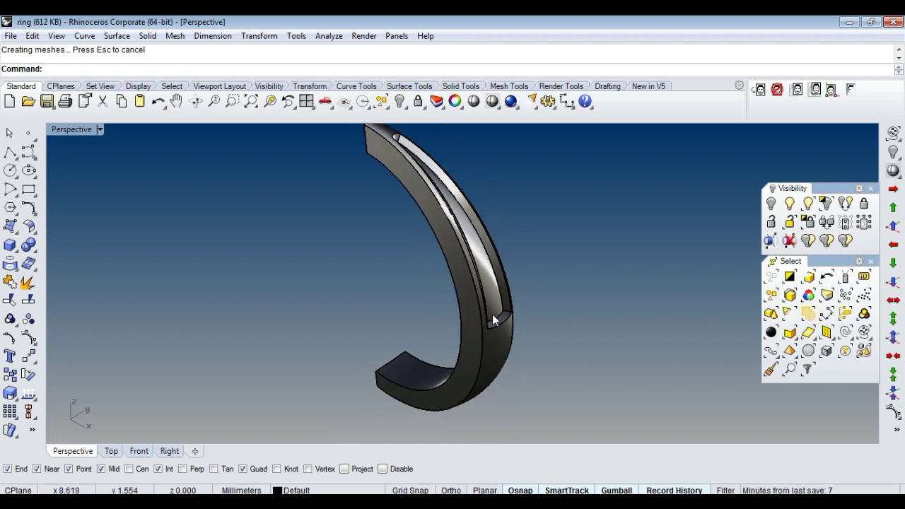
Step: Repeat Join on the ring until it becomes one closed polysurface
click(492, 314)
right_click(491, 317)
mouse_move(489, 354)
right_down()
mouse_move(613, 283)
mouse_move(470, 386)
mouse_move(428, 350)
mouse_move(523, 370)
mouse_move(507, 371)
right_up()
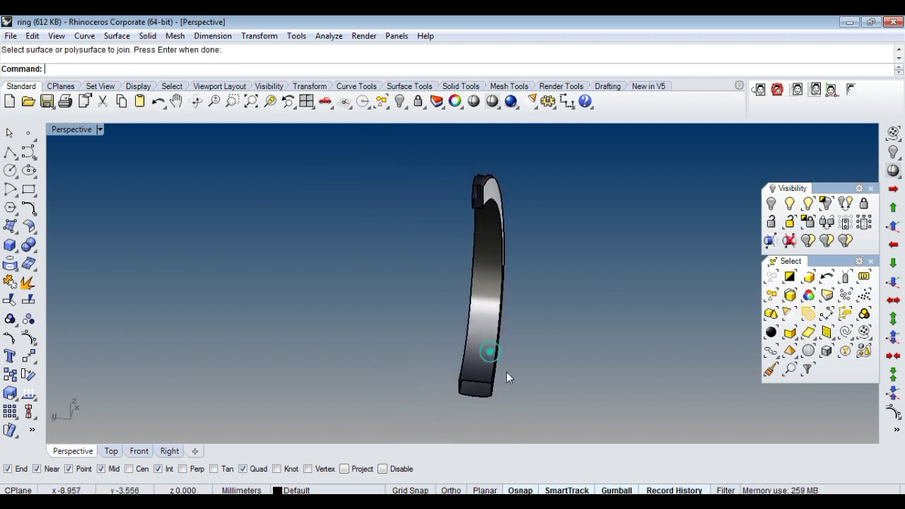
click(499, 375)
key(Return)
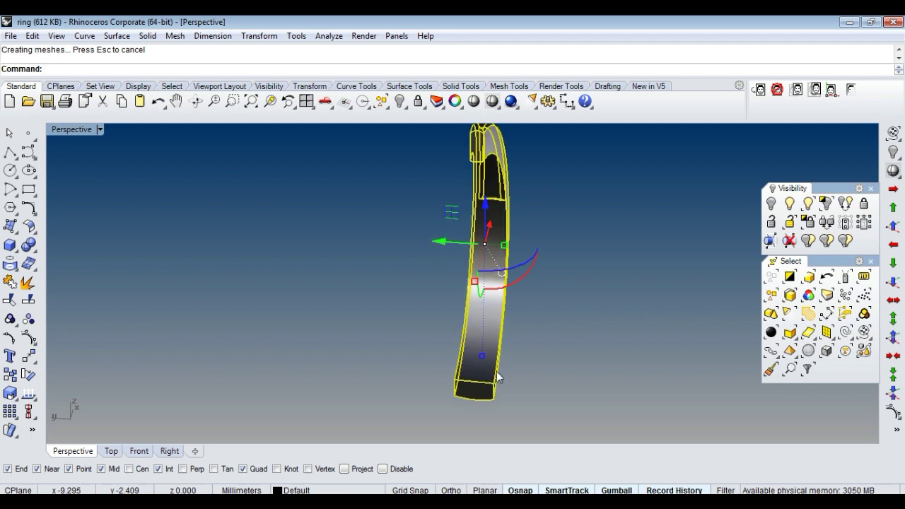
right_click(497, 368)
click(493, 344)
Step: End ShowSelected and set the Front viewport to shaded display
mouse_move(493, 344)
right_down()
mouse_move(575, 313)
mouse_move(468, 287)
mouse_move(520, 314)
right_up()
scroll(467, 224, up, 5)
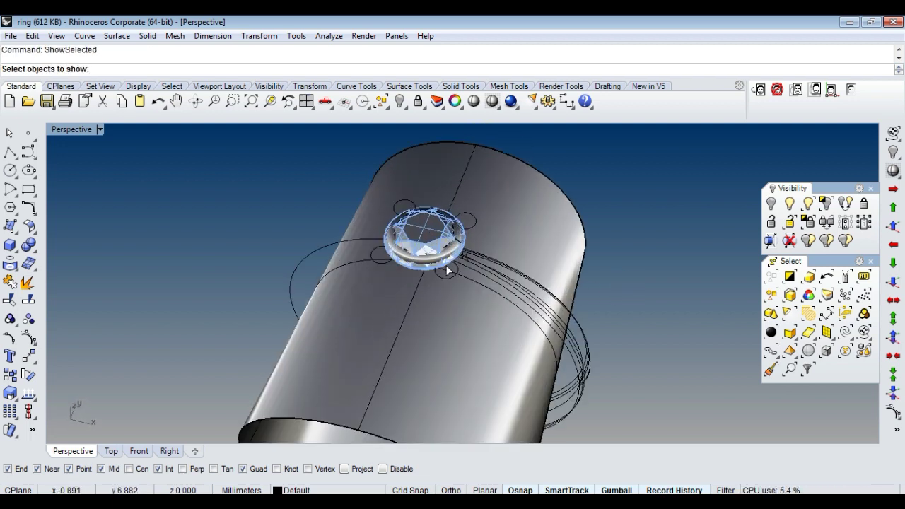
right_click(453, 296)
right_drag(453, 296, 460, 259)
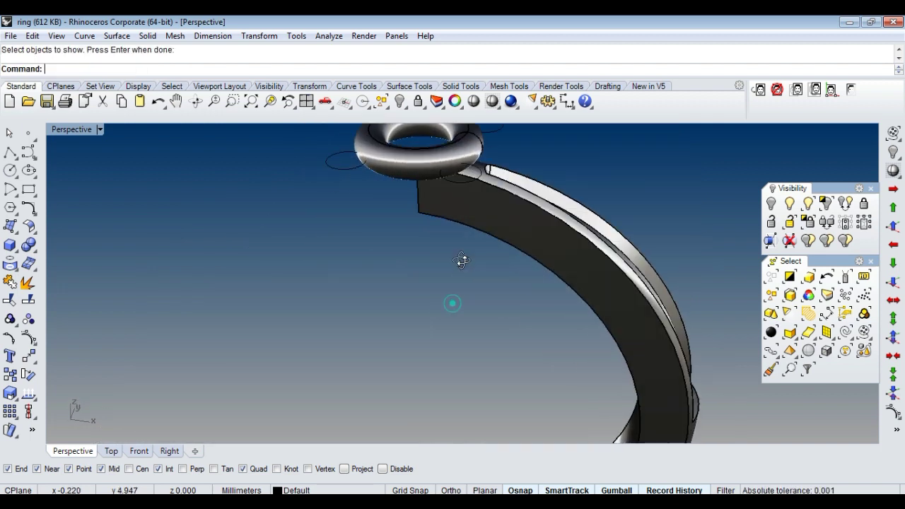
key(ctrl+F1)
scroll(447, 266, down, 3)
key(ctrl+F3)
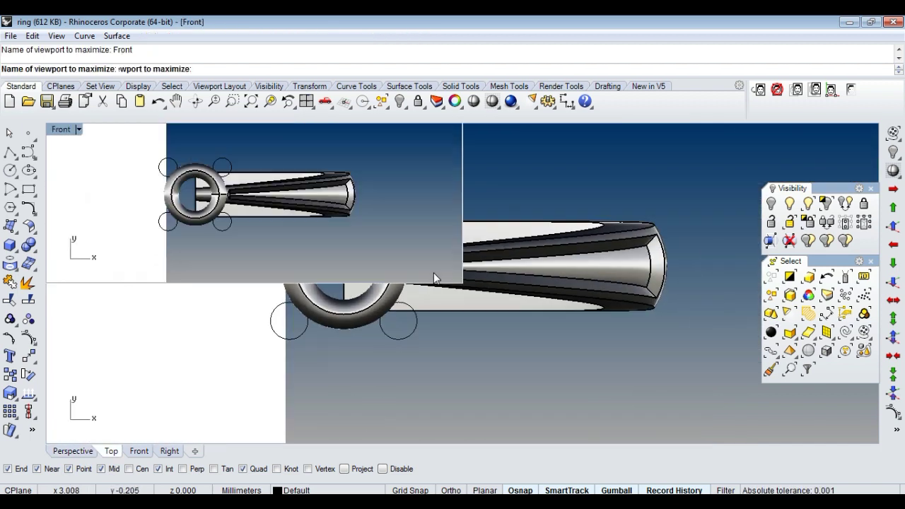
click(398, 217)
key(ctrl+alt+s)
Step: Maximize the Front view and temporarily show the hidden ring circles and diamond
key(ctrl+F1)
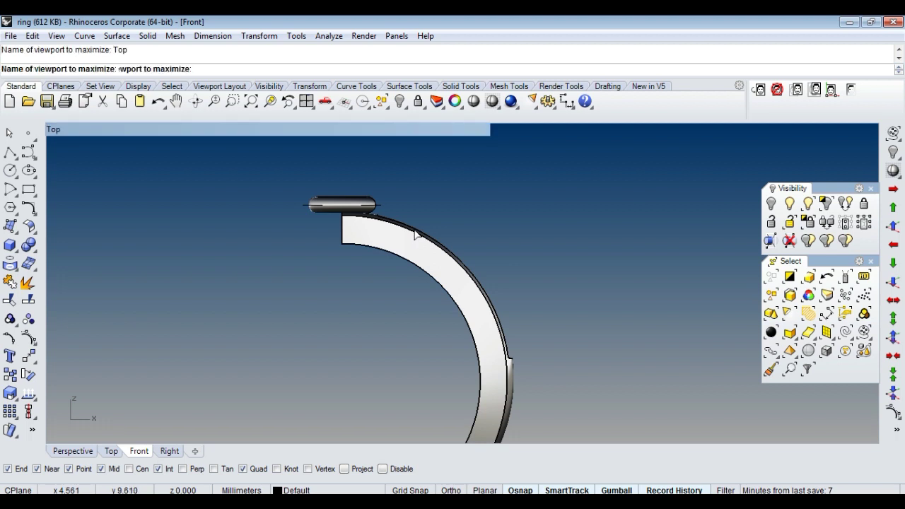
scroll(461, 282, down, 5)
scroll(456, 294, down, 5)
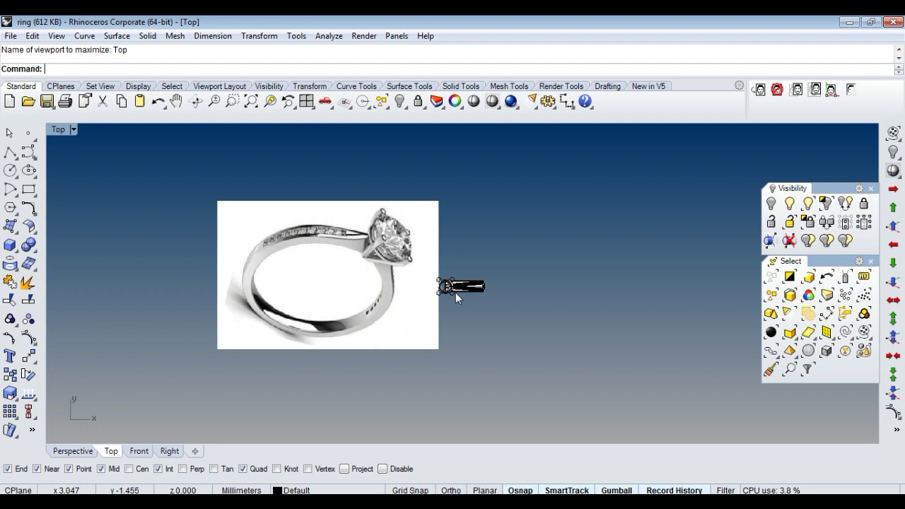
scroll(455, 293, up, 2)
scroll(460, 294, up, 2)
scroll(443, 301, up, 2)
key(ctrl+F2)
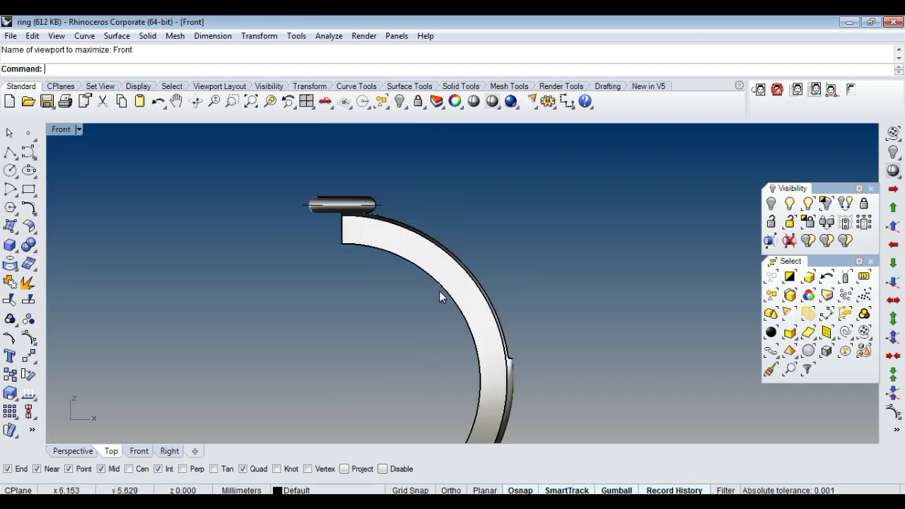
scroll(438, 282, down, 2)
key(ctrl+shift+h)
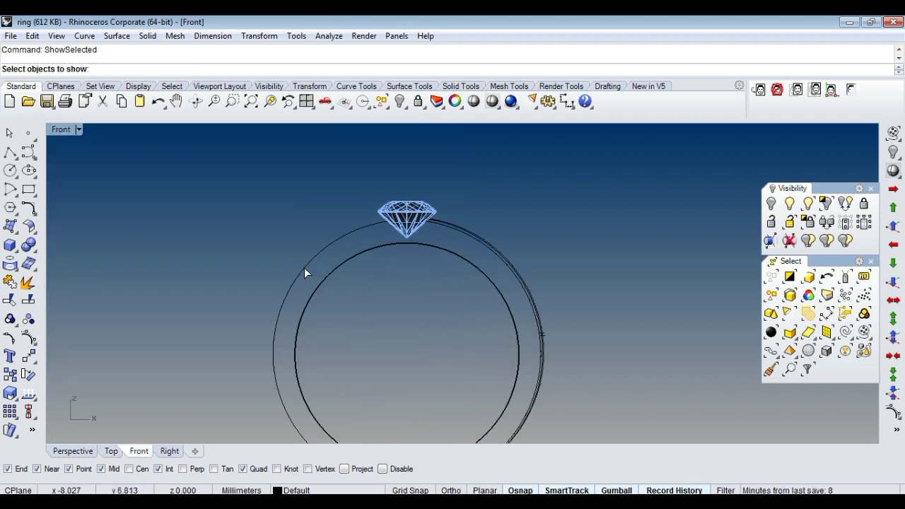
scroll(371, 251, up, 1)
Step: Draw a ~1.8 mm vertical line from the inner arc at the shank end to the outer circle
key(Return)
text(line)
key(Return)
click(390, 215)
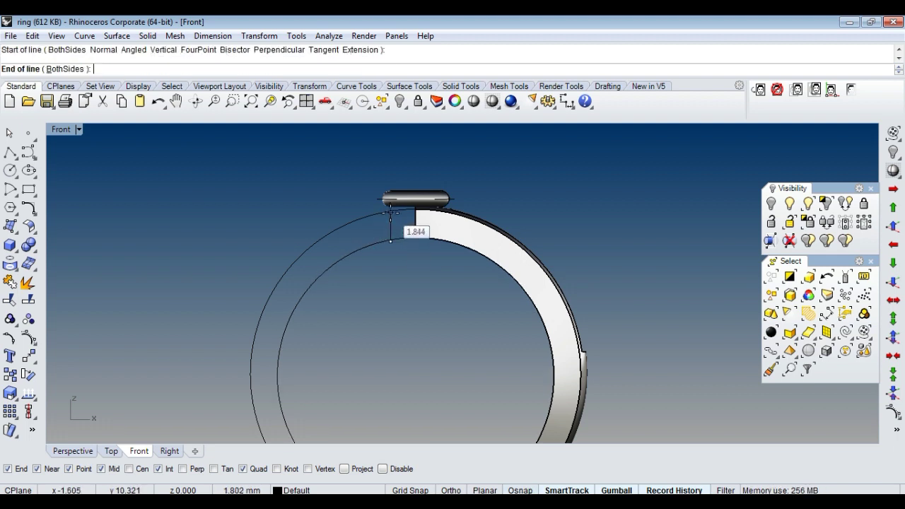
scroll(390, 212, up, 1)
scroll(390, 212, up, 1)
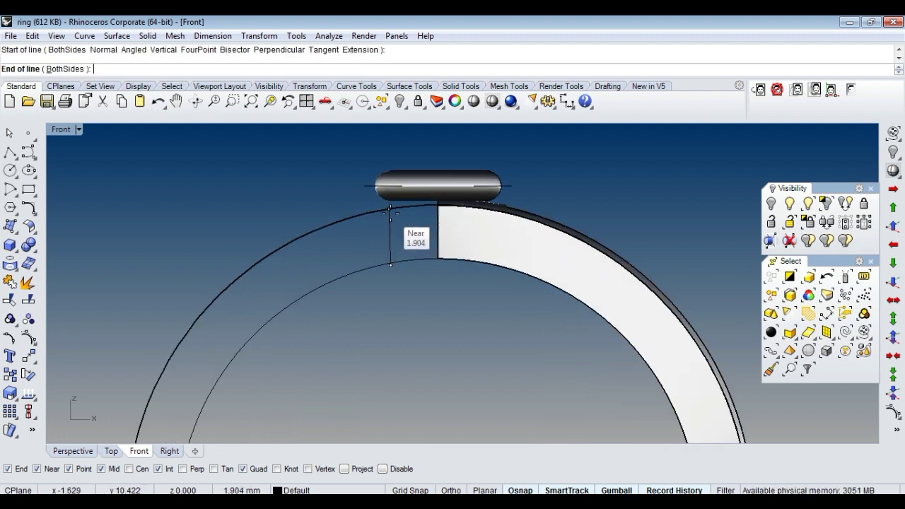
key(Escape)
key(Return)
scroll(424, 233, up, 1)
click(435, 261)
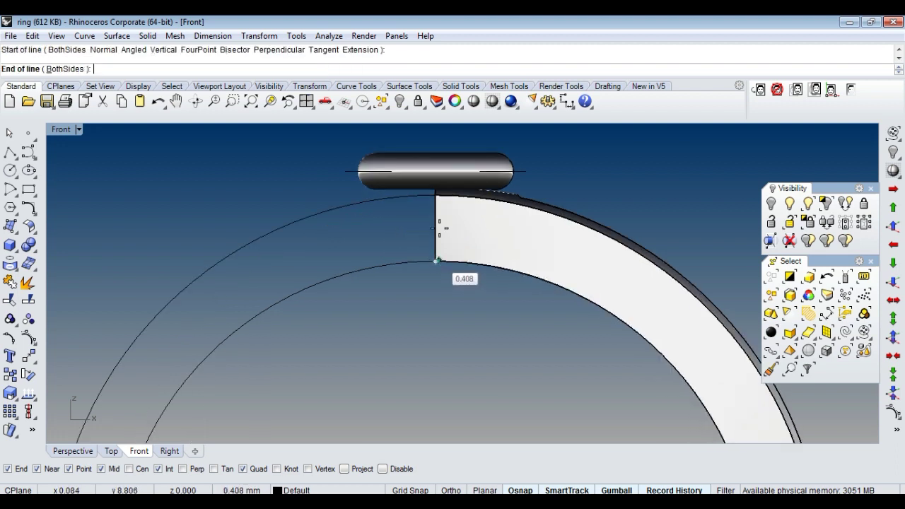
key(Escape)
key(Return)
scroll(424, 262, up, 1)
click(420, 260)
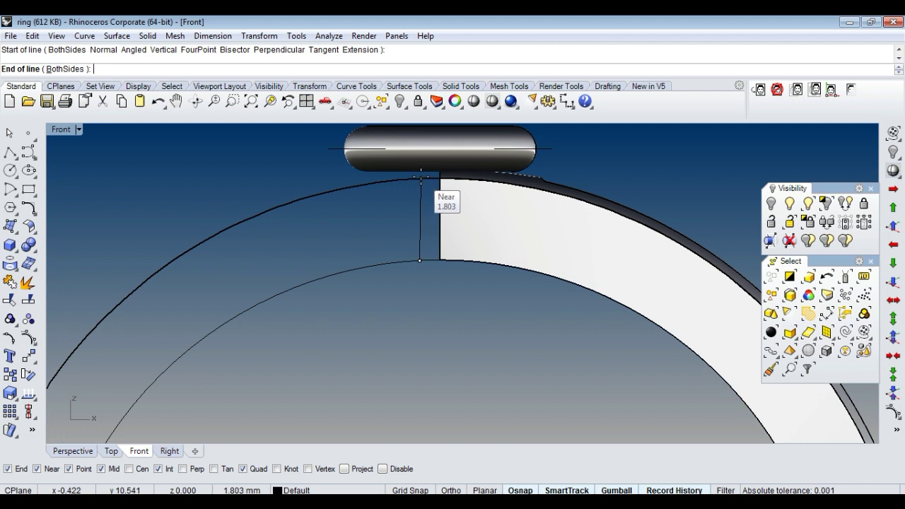
click(420, 178)
key(ctrl+F1)
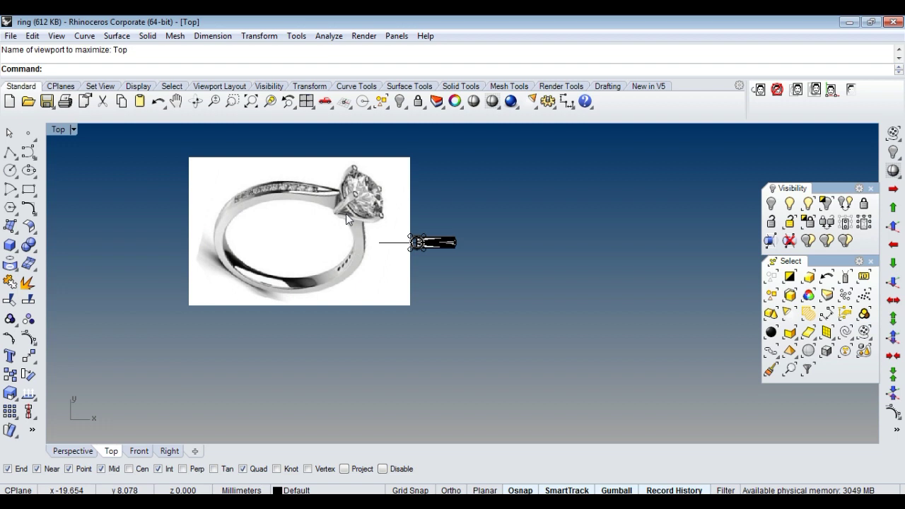
Step: Cycle through the Front, Perspective and Top views and orbit around the ring
key(ctrl+F2)
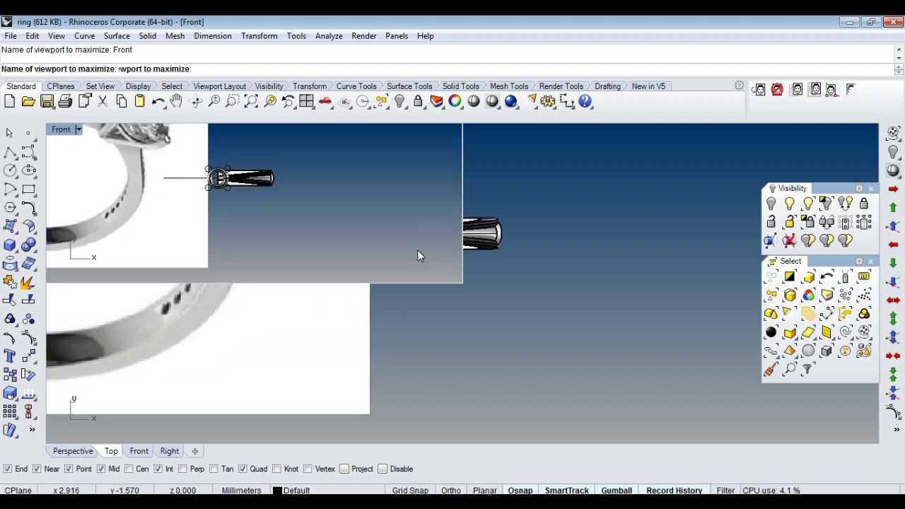
scroll(424, 253, down, 2)
scroll(434, 259, down, 2)
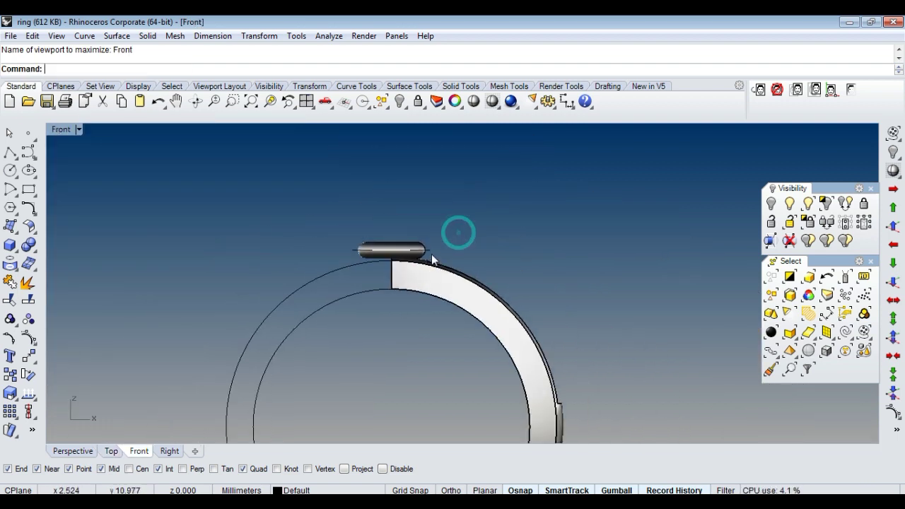
key(ctrl+F3)
key(ctrl+F1)
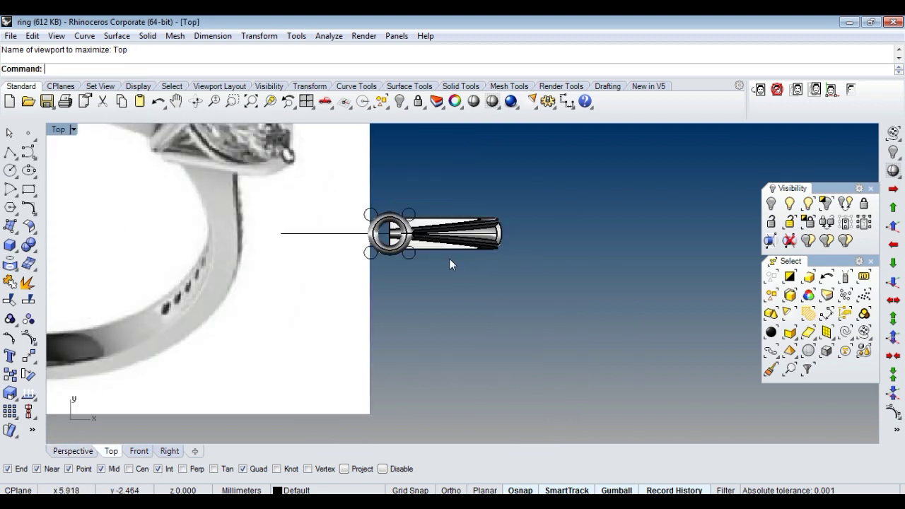
scroll(447, 261, down, 2)
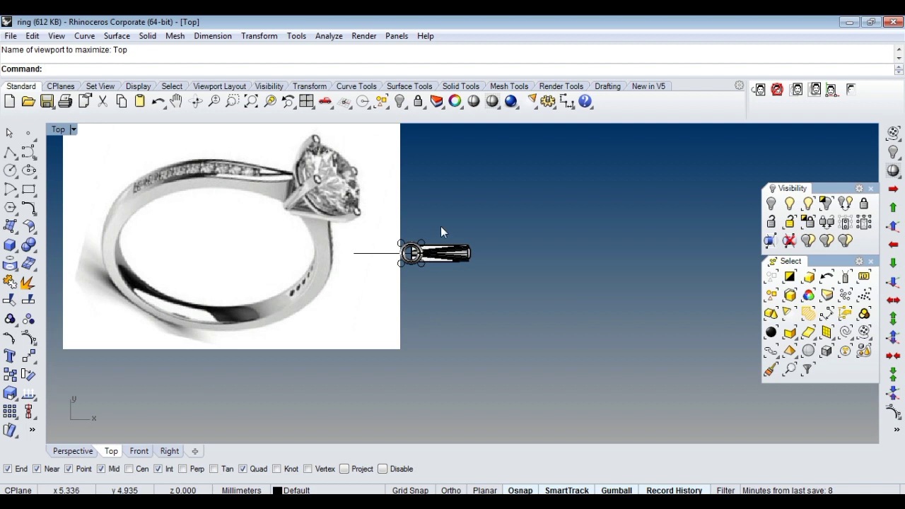
scroll(439, 256, up, 2)
scroll(410, 258, up, 1)
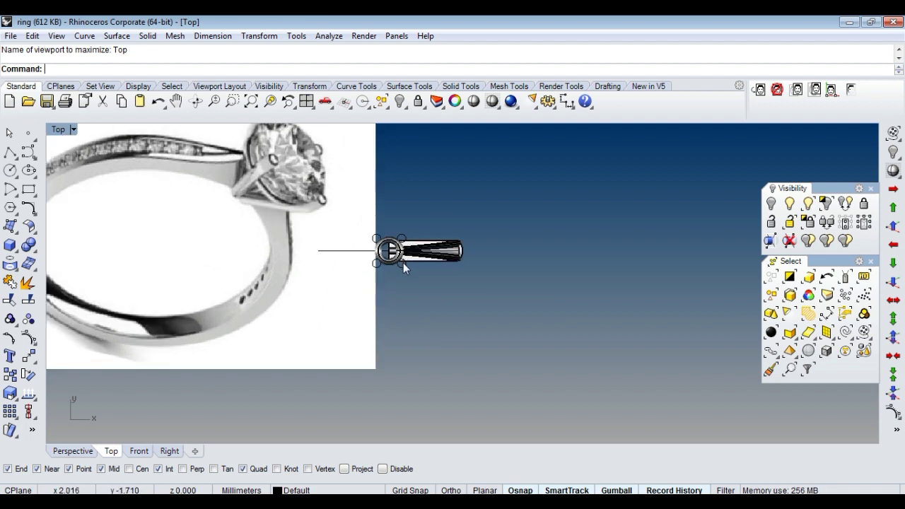
scroll(405, 266, down, 2)
scroll(403, 258, up, 2)
scroll(399, 248, down, 2)
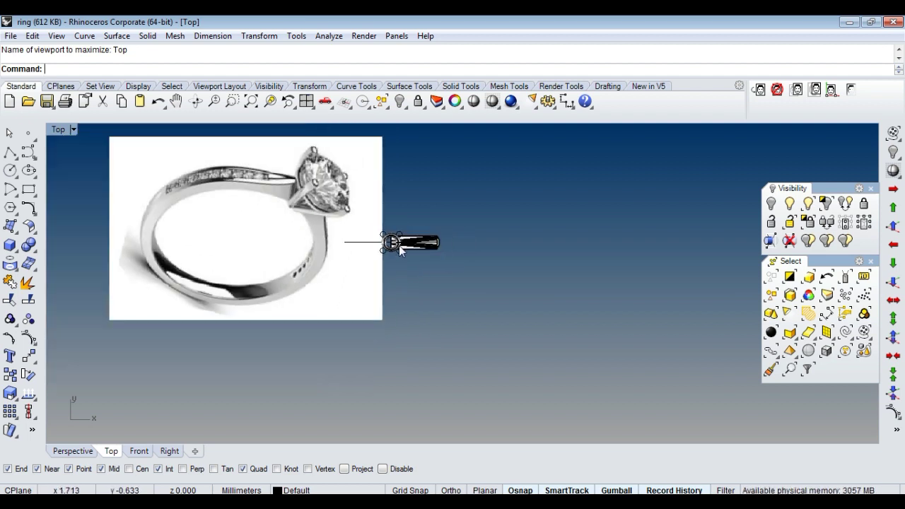
key(ctrl+Tab)
right_drag(414, 259, 403, 269)
Step: Hide the two ring circles and temporarily show the hidden objects
drag(356, 267, 382, 257)
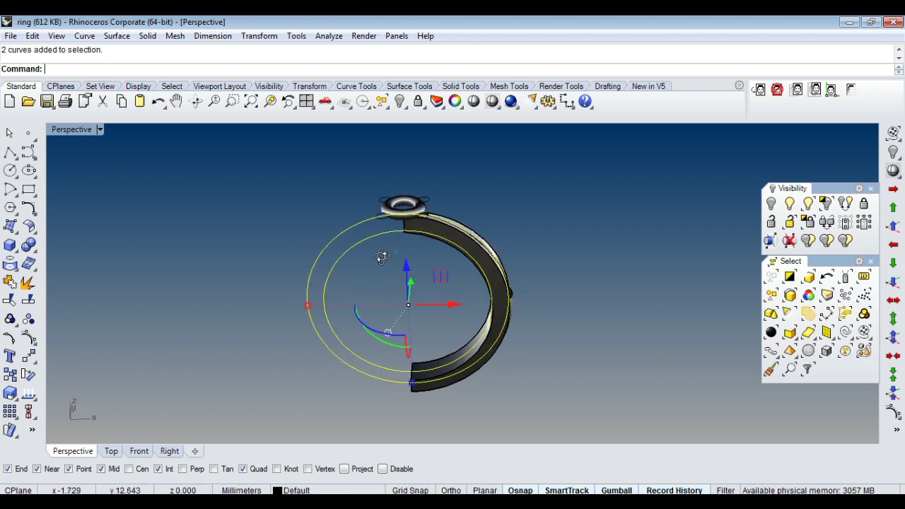
key(ctrl+h)
text(sh)
scroll(406, 212, up, 2)
key(Return)
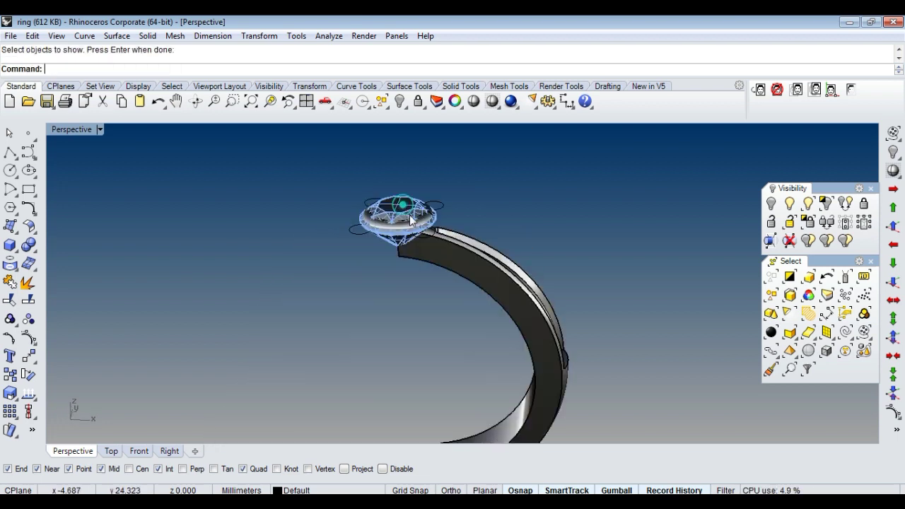
scroll(413, 215, up, 1)
scroll(403, 196, up, 2)
Step: Ungroup and delete the rounded bezel under the gem, then run ShowSelected
click(390, 182)
click(895, 230)
click(541, 217)
mouse_move(468, 210)
right_down()
mouse_move(405, 182)
mouse_move(471, 167)
mouse_move(420, 194)
right_up()
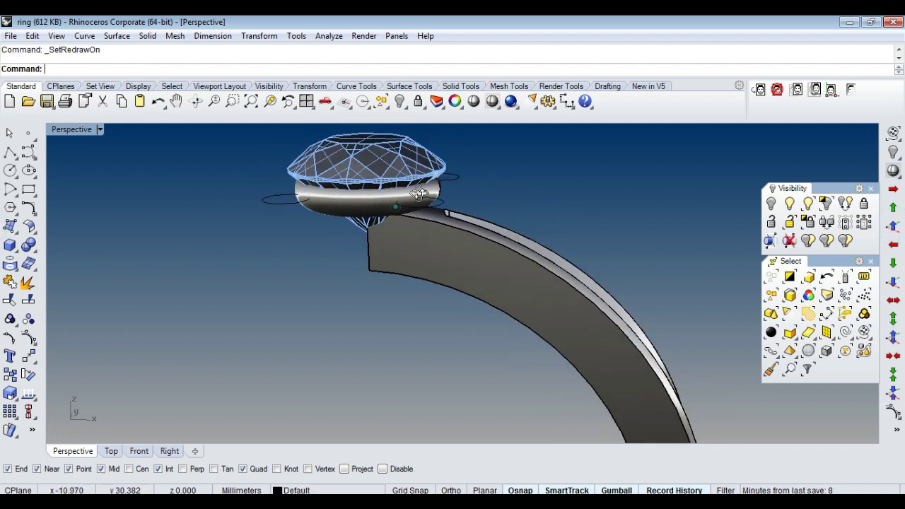
scroll(381, 199, up, 2)
click(377, 206)
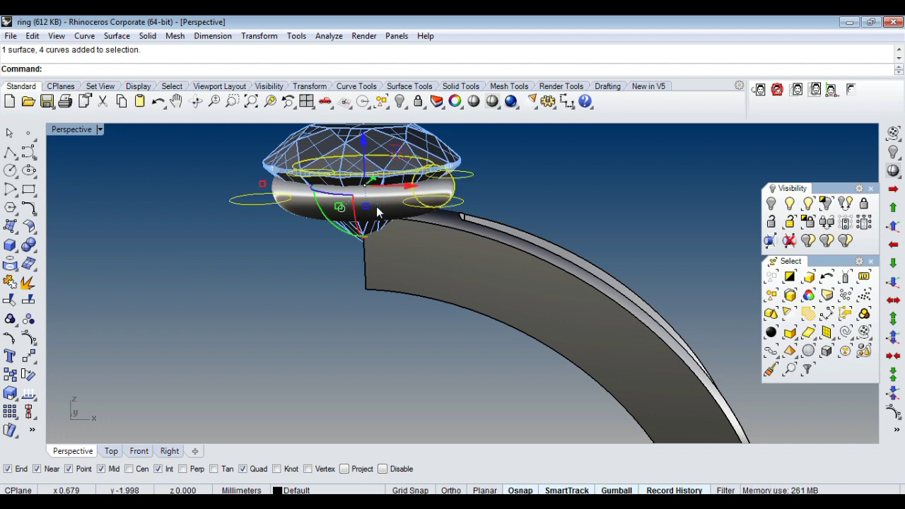
key(ctrl+shift+g)
click(375, 219)
mouse_move(337, 215)
right_down()
mouse_move(373, 232)
mouse_move(336, 263)
right_up()
key(Delete)
text(ShowSelected)
key(Return)
Step: Select the gem among overlapping objects and nudge it with its gumball
click(326, 209)
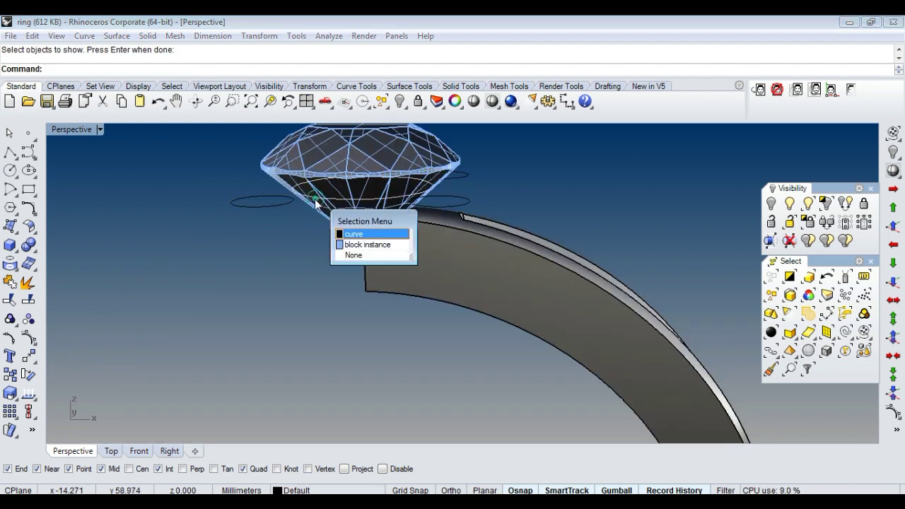
click(346, 233)
key(Return)
scroll(374, 282, up, 3)
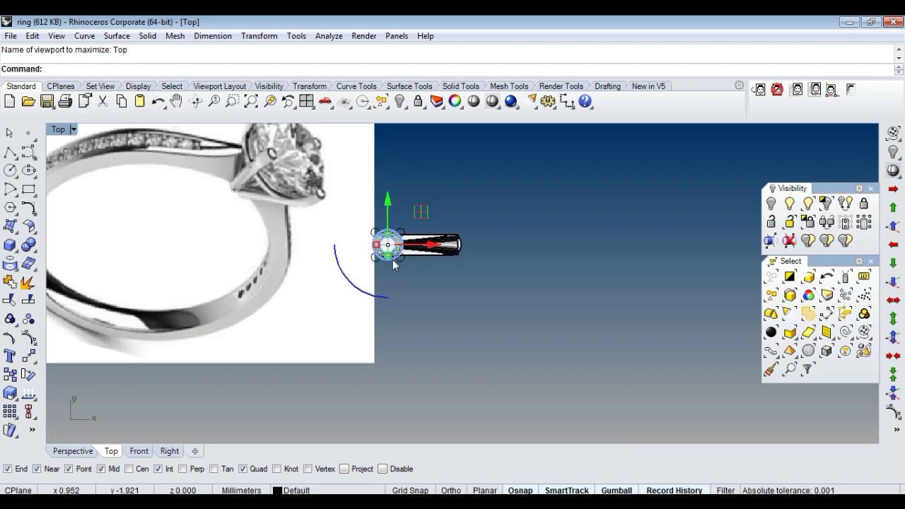
scroll(381, 262, up, 4)
scroll(388, 253, up, 4)
scroll(388, 253, up, 2)
scroll(387, 256, up, 3)
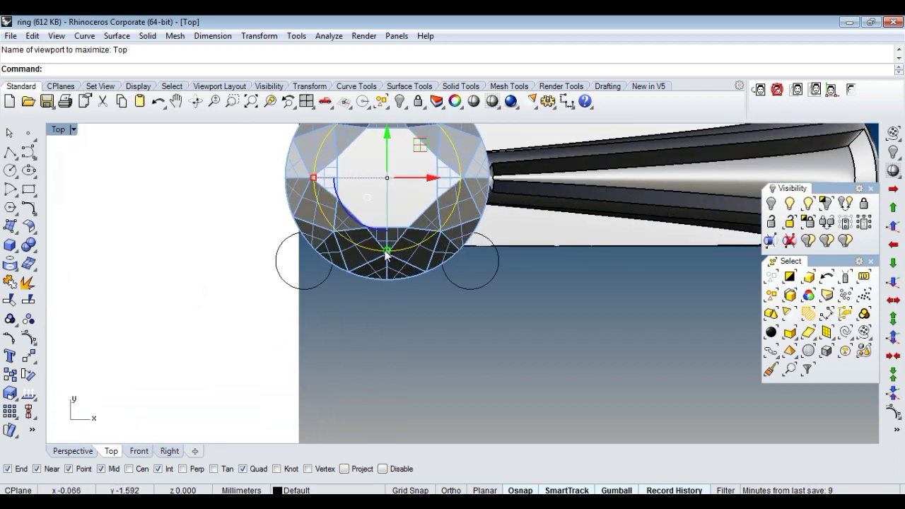
drag(386, 255, 375, 281)
scroll(375, 280, down, 2)
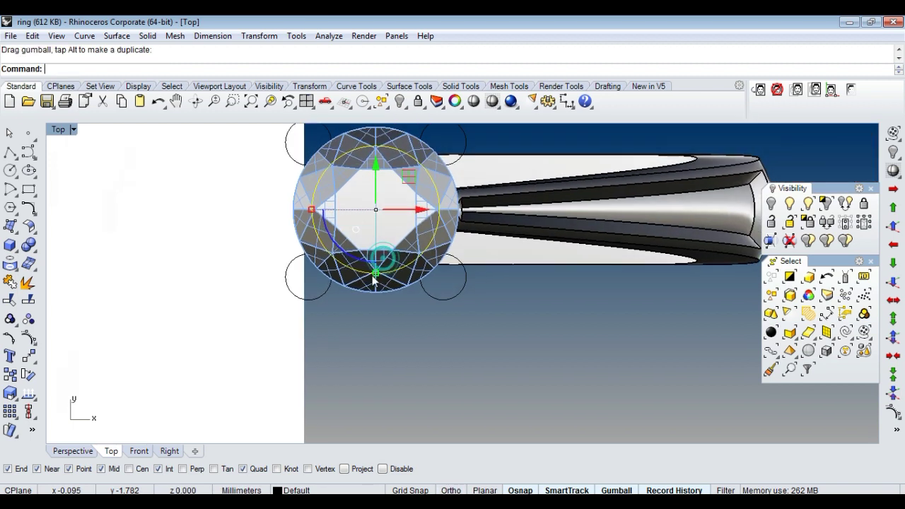
text(Pip)
Step: Make a 0.4-radius pipe along the girdle curve, then hide and restore the gem
key(Return)
key(Return)
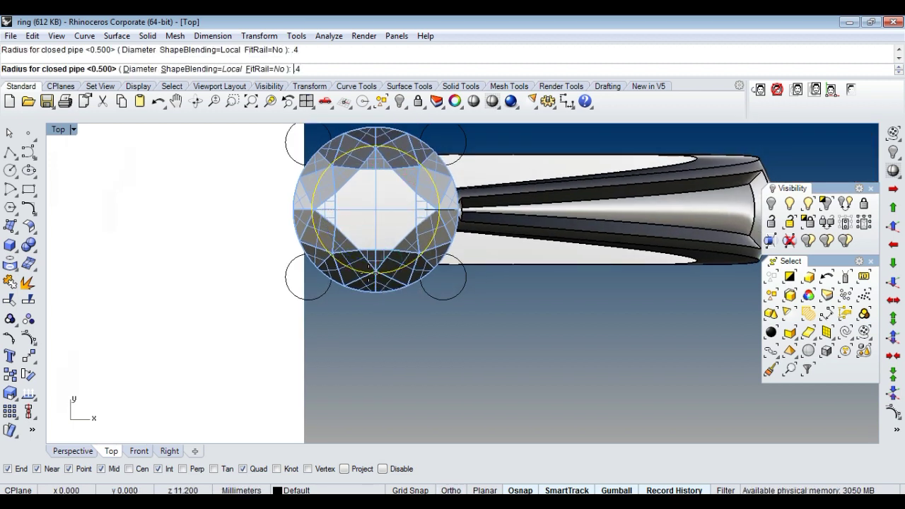
key(Return)
text(Hide)
key(Return)
click(382, 277)
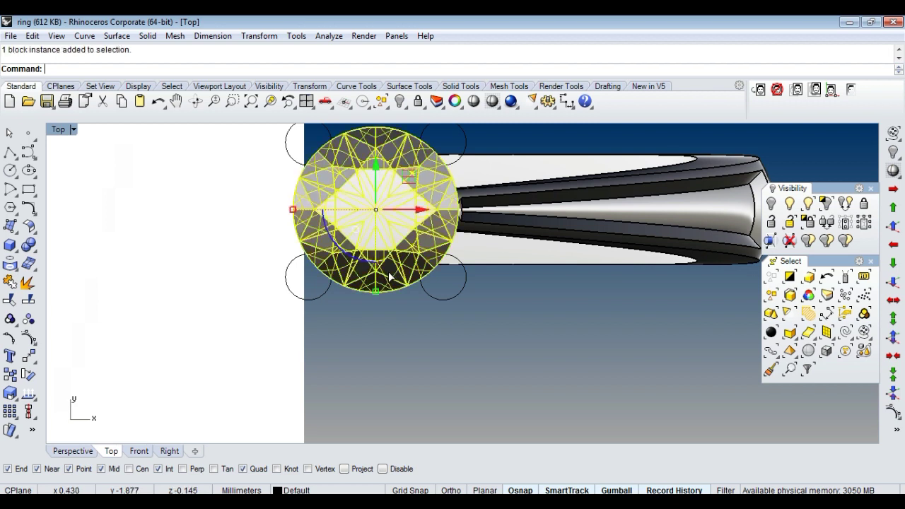
key(Return)
key(ctrl+z)
Step: Undo the last gem drag and stretch the gem's circle downward in Top view
key(ctrl+F4)
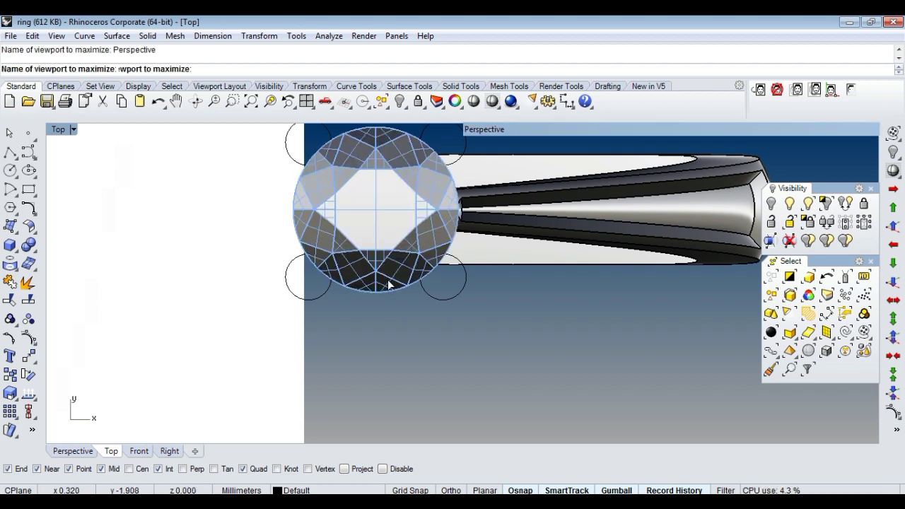
mouse_move(456, 325)
right_down()
mouse_move(455, 287)
mouse_move(454, 309)
mouse_move(431, 312)
right_up()
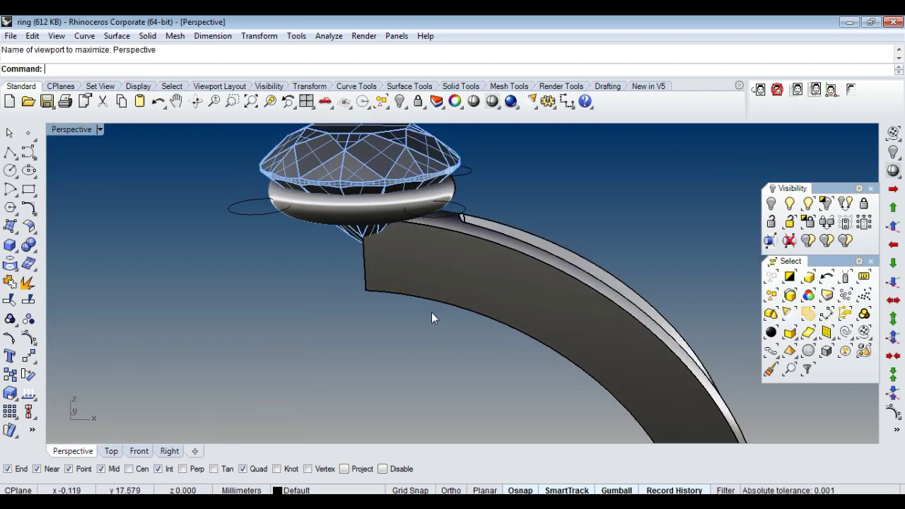
key(ctrl+z)
key(ctrl+z)
key(ctrl+F1)
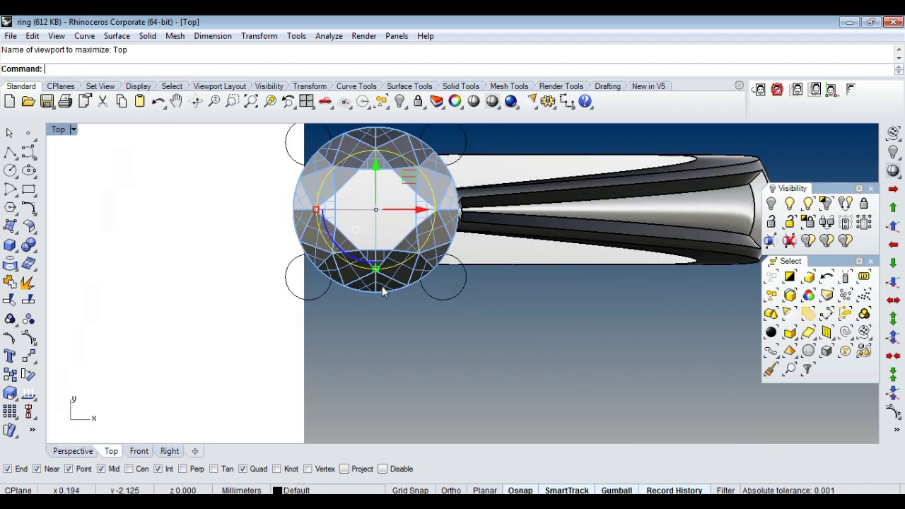
scroll(375, 279, up, 2)
drag(371, 270, 372, 284)
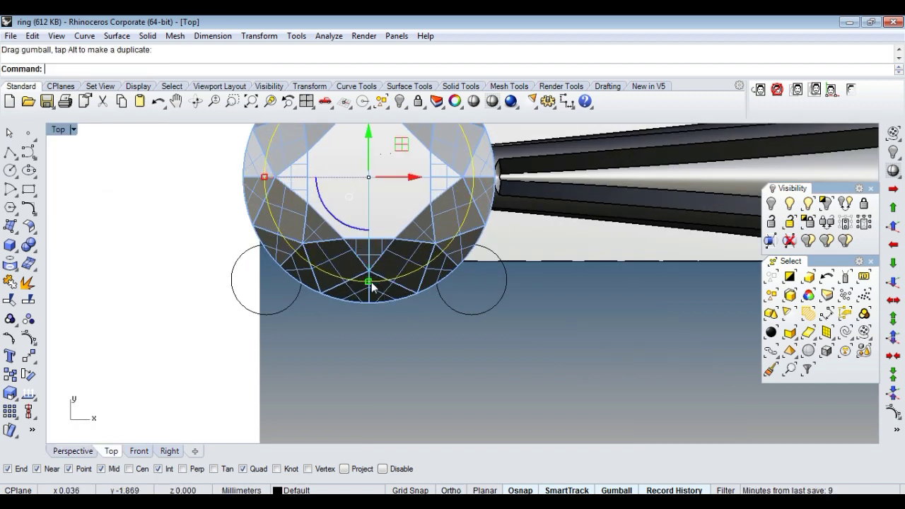
text(Pip)
Step: Try another pipe around the gem, then undo it
key(Return)
key(Return)
key(Return)
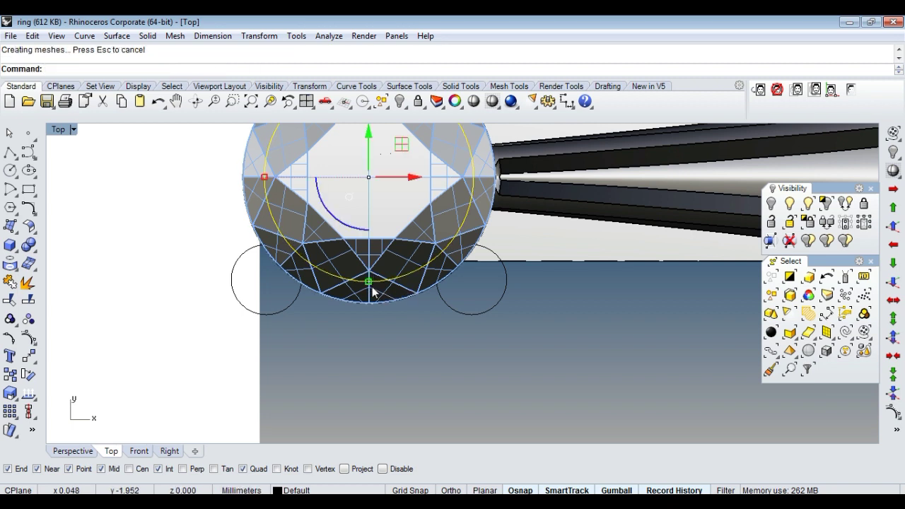
key(ctrl+F4)
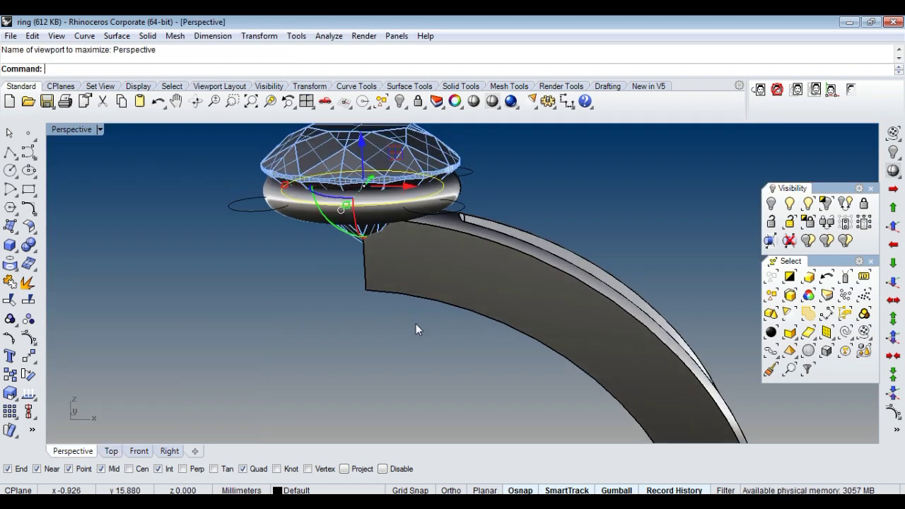
key(ctrl+z)
text(Pipe)
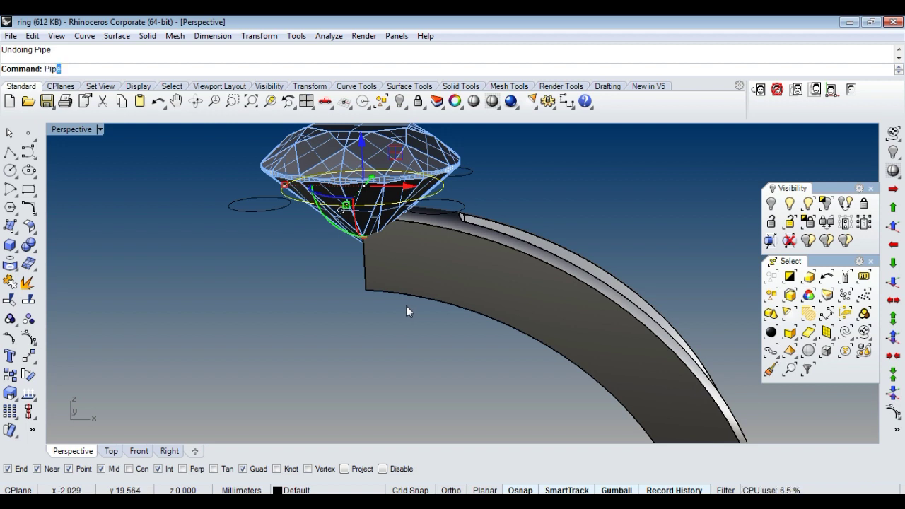
key(Return)
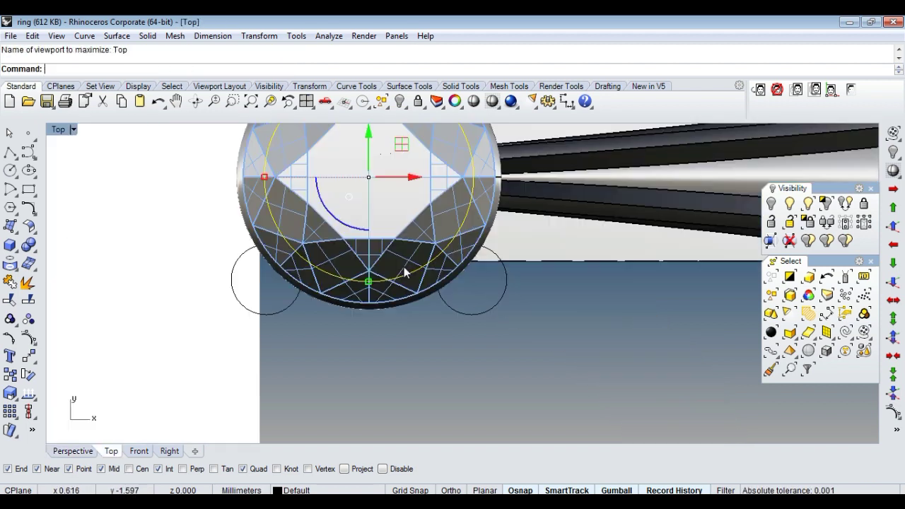
key(ctrl+z)
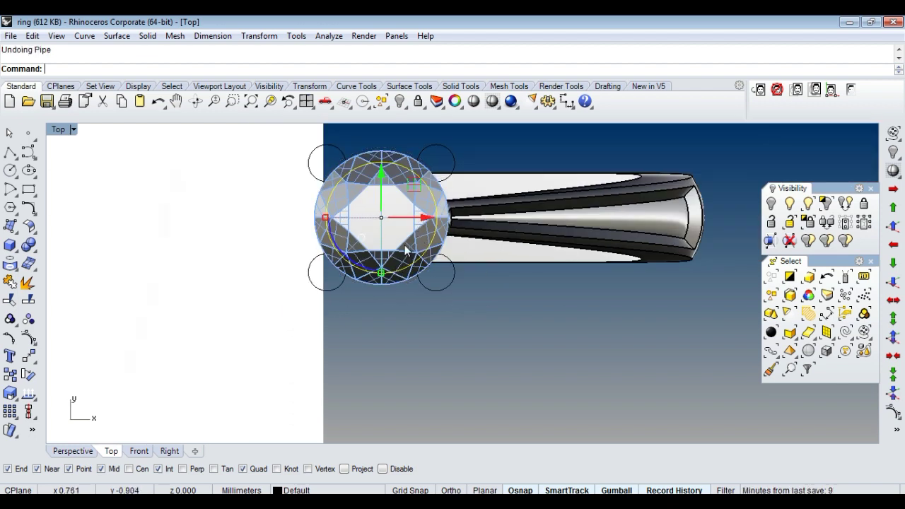
Step: Rerun Pipe on the girdle curve at radius 0.4 with object snapping off
text(pipe)
key(Return)
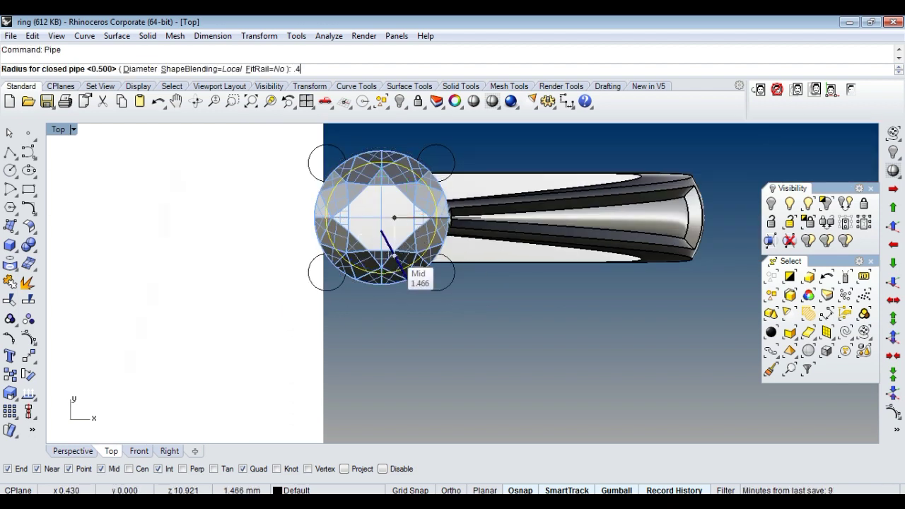
key(Return)
key(Return)
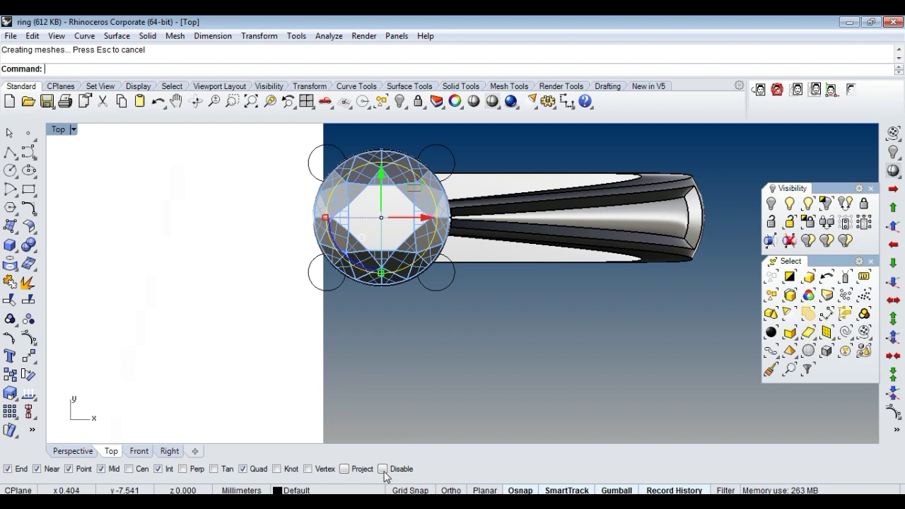
click(382, 469)
key(Return)
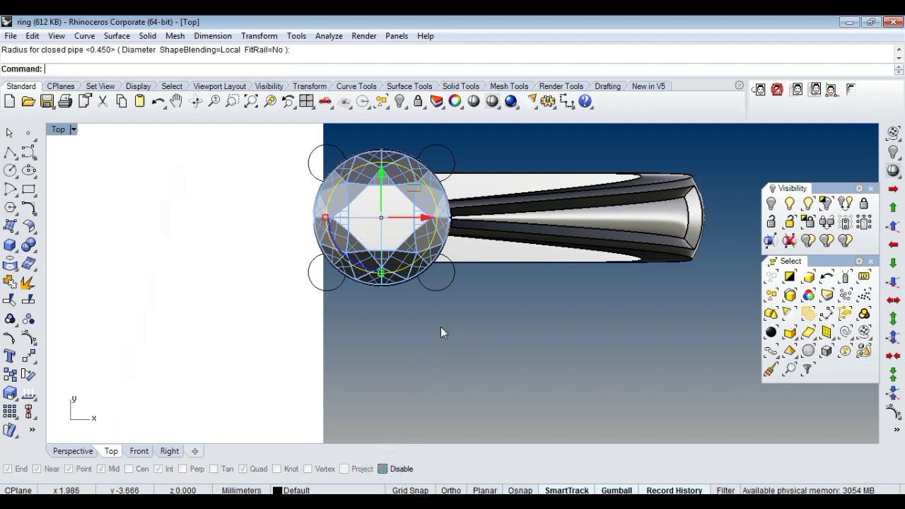
scroll(440, 327, up, 5)
scroll(425, 321, down, 7)
scroll(417, 318, down, 3)
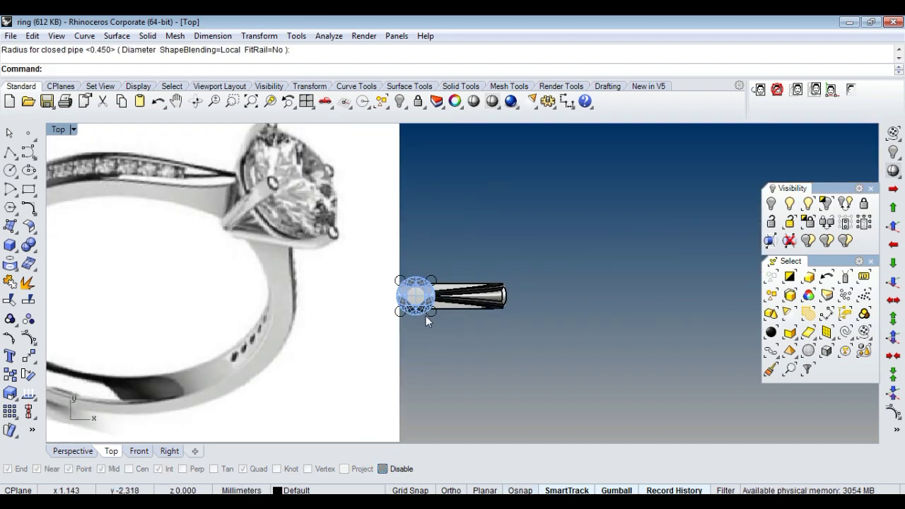
Step: In Front view, raise the gem with the gumball Z arrow to sit on the pipe bezel
key(ctrl+F2)
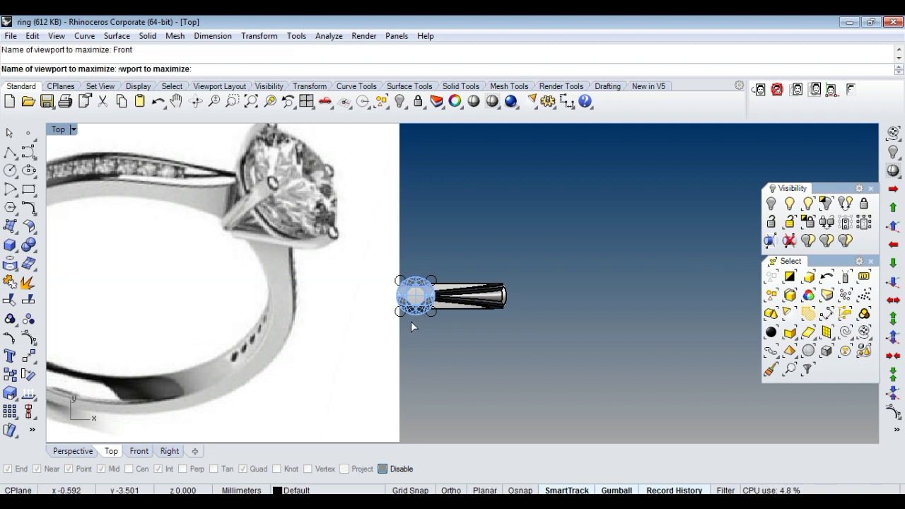
scroll(406, 265, up, 3)
scroll(408, 279, up, 2)
scroll(411, 285, down, 3)
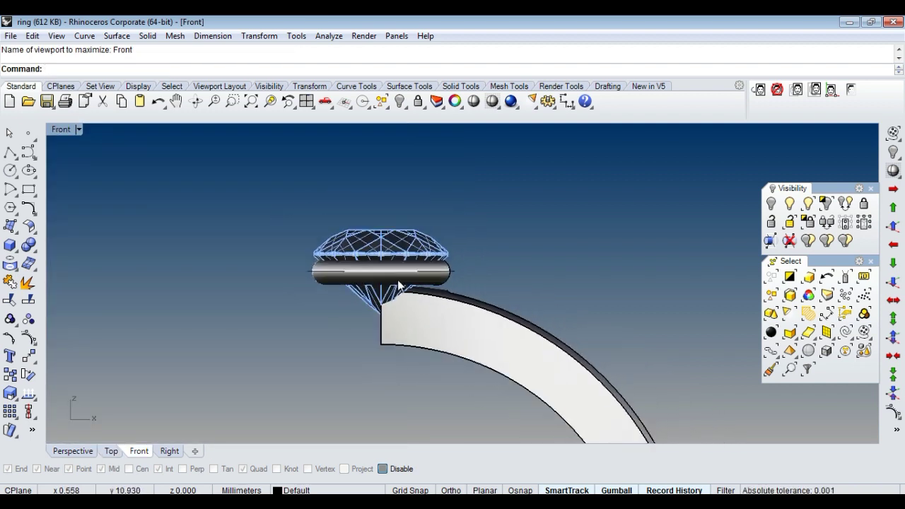
scroll(425, 279, up, 2)
click(395, 277)
drag(361, 244, 361, 228)
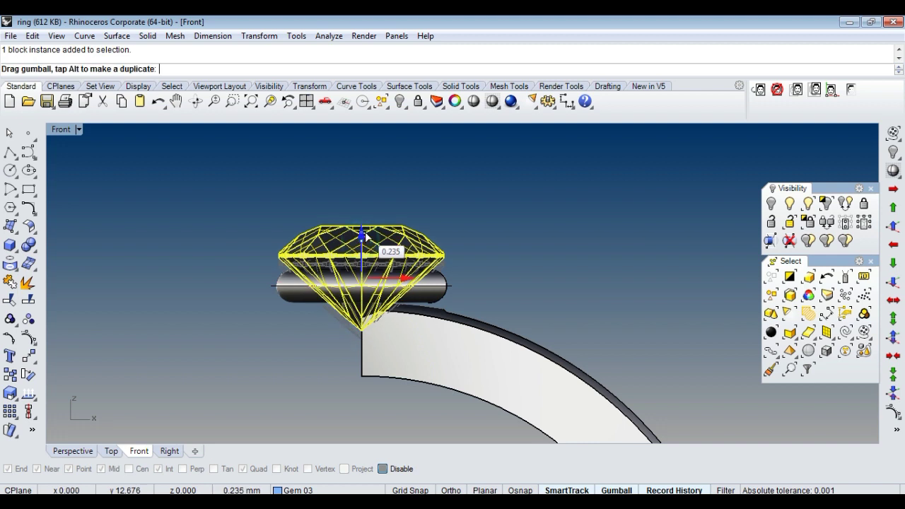
click(531, 224)
right_drag(531, 224, 403, 310)
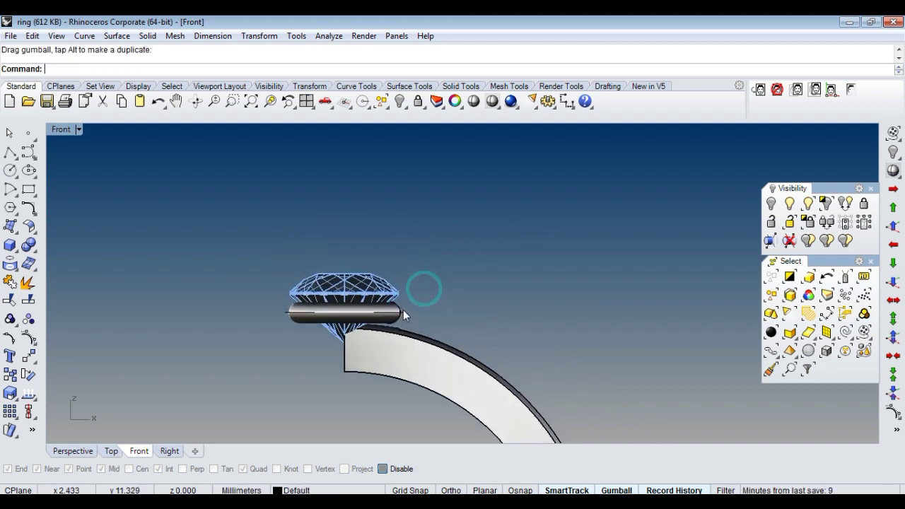
key(ctrl+F4)
key(ctrl+F1)
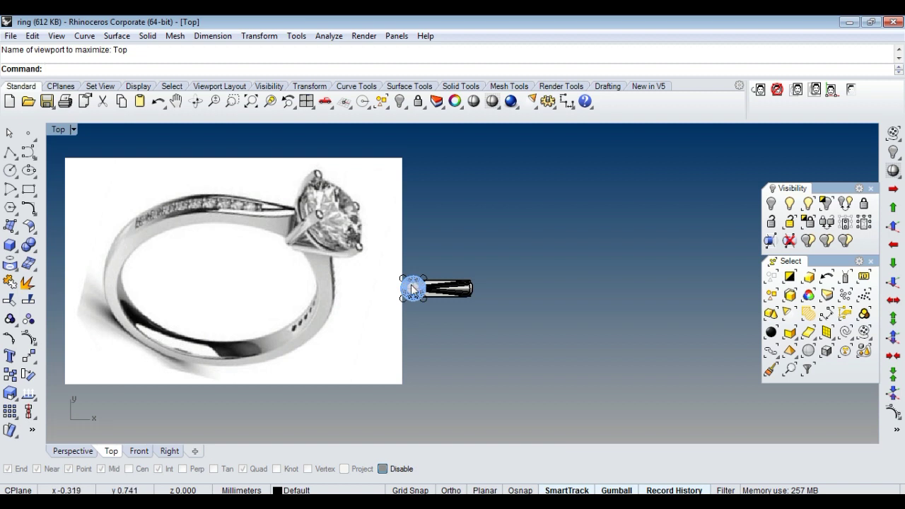
scroll(428, 300, up, 3)
Step: Hide the gem's guide curves, keeping the lower-right circle visible
scroll(428, 300, up, 2)
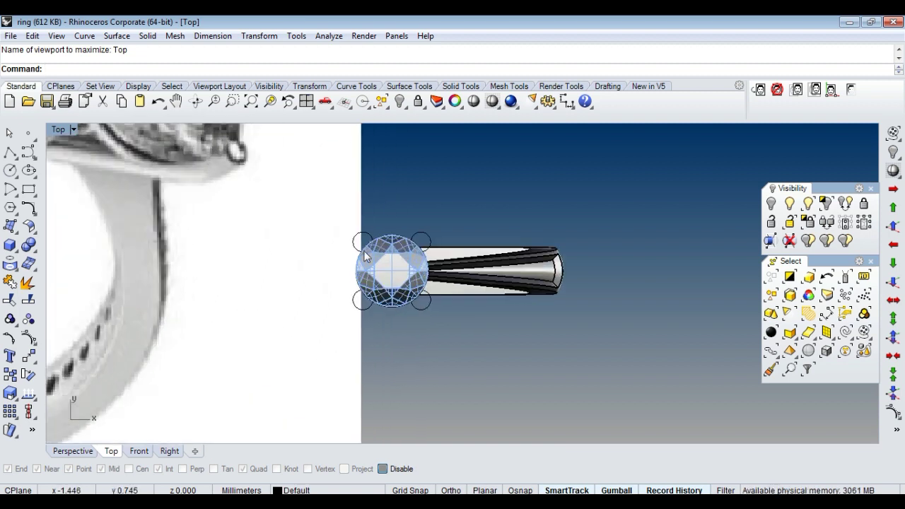
click(826, 295)
scroll(463, 321, up, 1)
ctrl+click(429, 308)
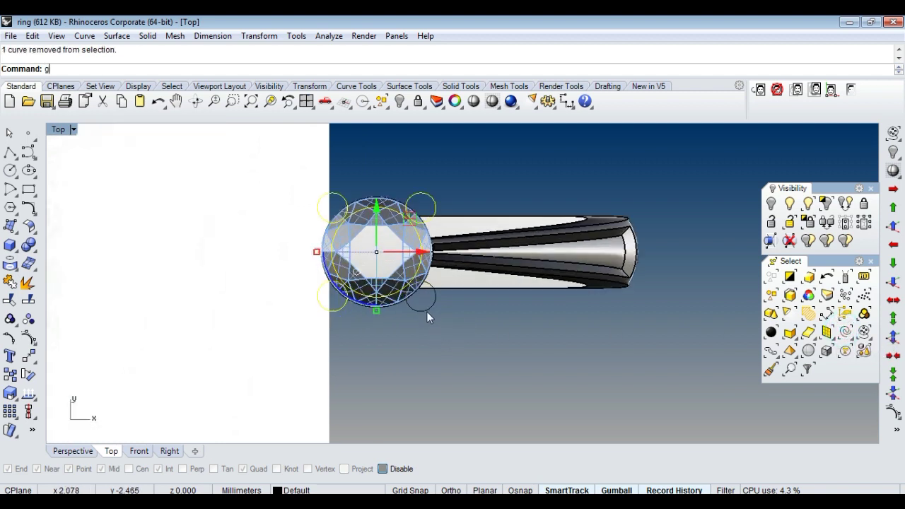
key(Return)
Step: Mirror the half shank across a two-point line to complete the ring
key(ctrl+F4)
scroll(429, 313, down, 2)
scroll(446, 251, down, 3)
scroll(438, 298, down, 1)
mouse_move(457, 280)
right_down()
mouse_move(535, 317)
mouse_move(419, 377)
right_up()
click(534, 316)
text(mir)
key(Return)
click(385, 373)
click(369, 385)
Step: Lock both ring halves, then undo the lock and return to Top view
mouse_move(446, 289)
right_down()
mouse_move(399, 344)
mouse_move(429, 314)
mouse_move(485, 315)
mouse_move(350, 297)
mouse_move(383, 293)
mouse_move(596, 323)
right_up()
mouse_move(384, 319)
right_down()
mouse_move(461, 308)
mouse_move(463, 344)
right_up()
drag(463, 344, 442, 322)
key(ctrl+l)
scroll(395, 319, up, 3)
mouse_move(394, 319)
right_down()
mouse_move(476, 267)
mouse_move(421, 270)
mouse_move(469, 289)
right_up()
key(ctrl+z)
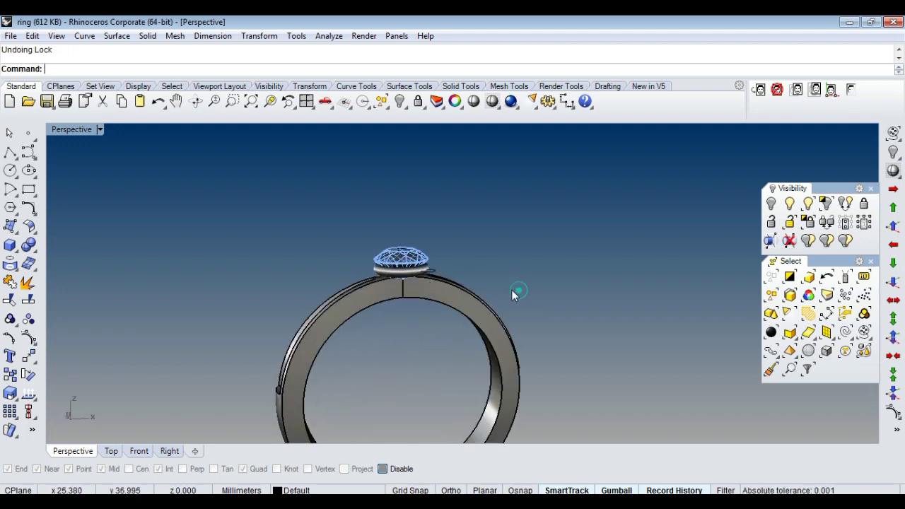
key(ctrl+F1)
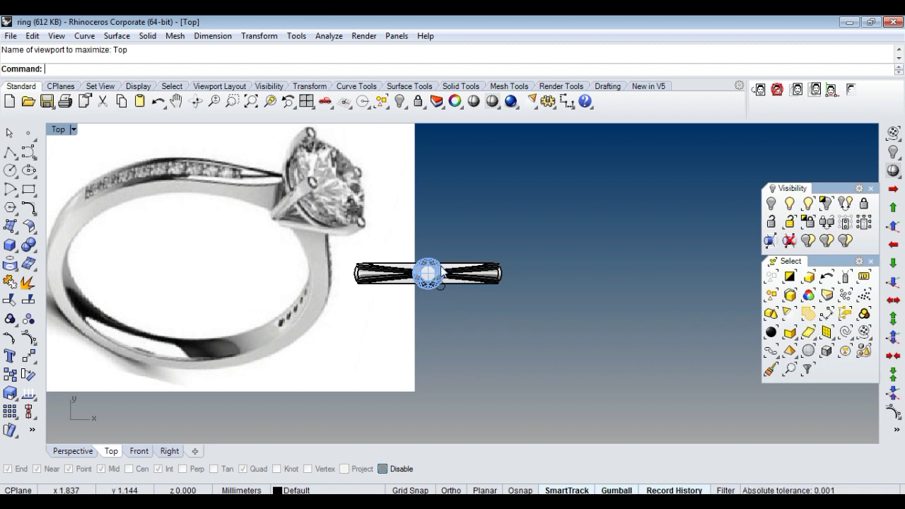
scroll(441, 273, up, 5)
scroll(438, 275, up, 5)
scroll(434, 277, up, 3)
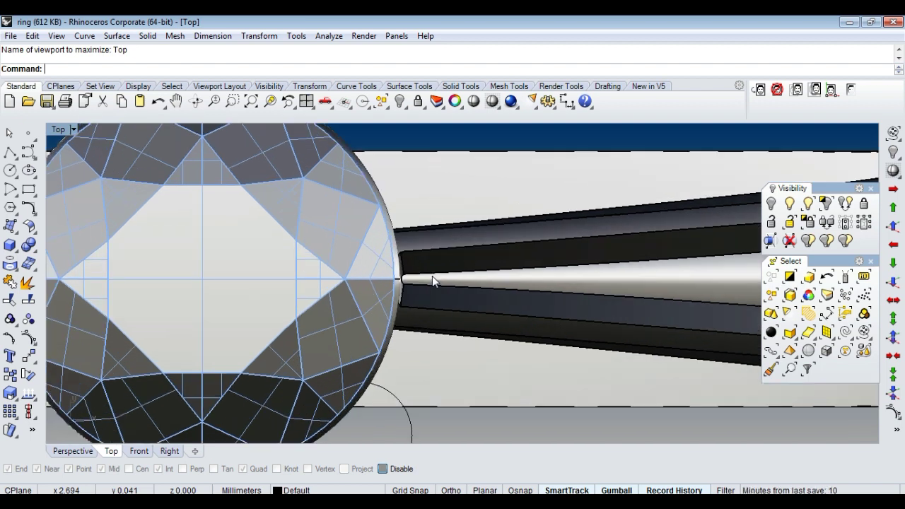
scroll(432, 276, down, 8)
scroll(431, 276, down, 3)
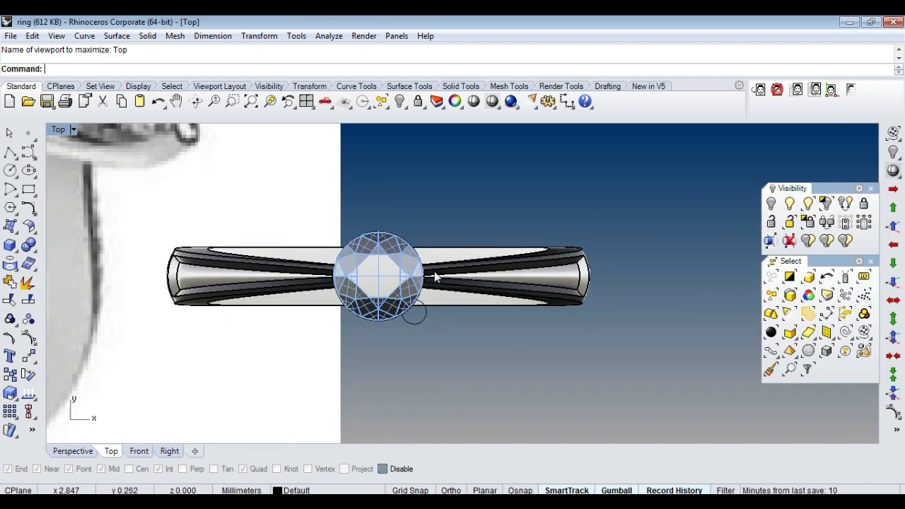
scroll(435, 276, down, 3)
scroll(438, 277, down, 3)
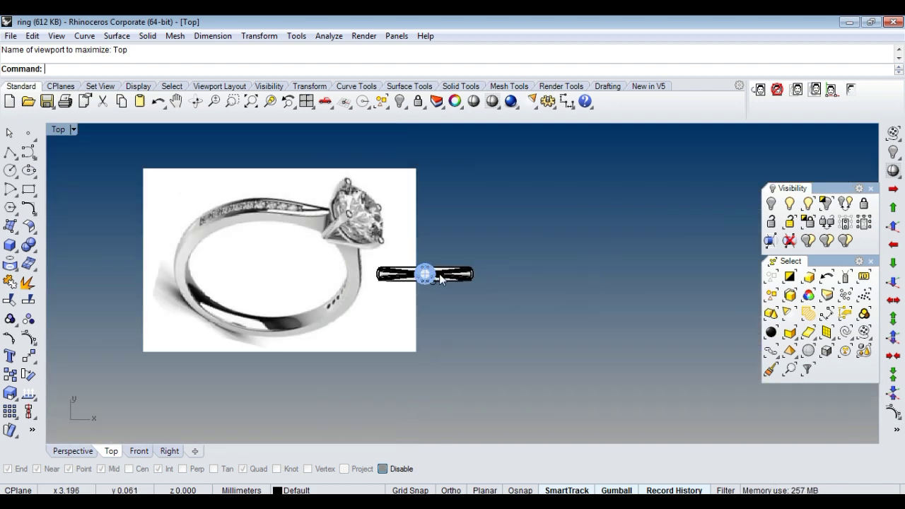
scroll(440, 277, up, 1)
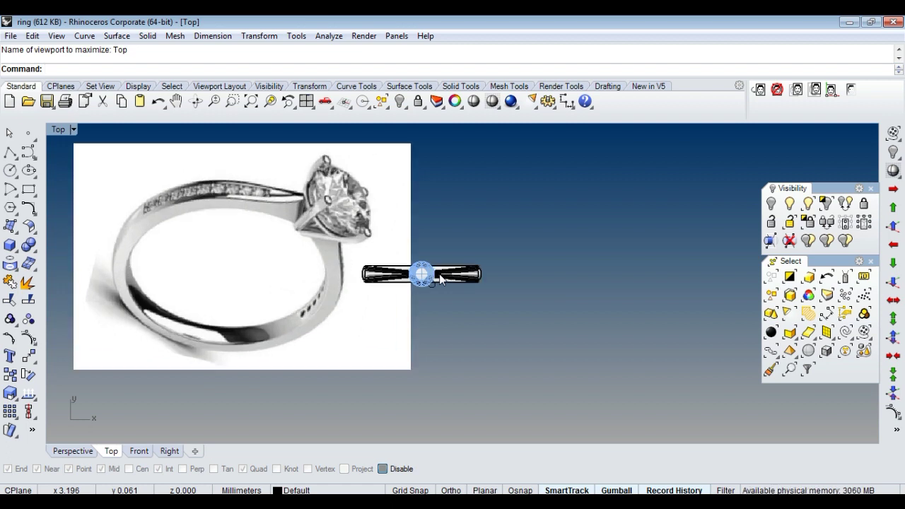
scroll(440, 278, down, 1)
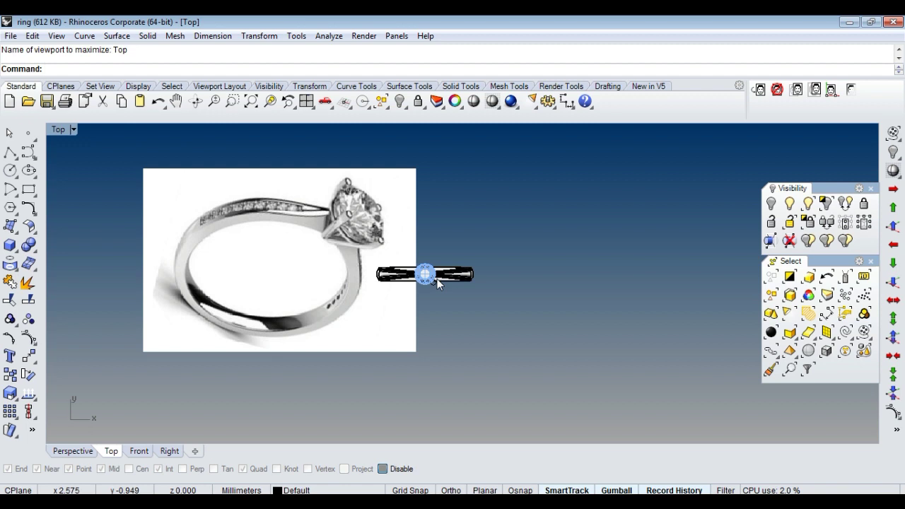
scroll(438, 279, up, 1)
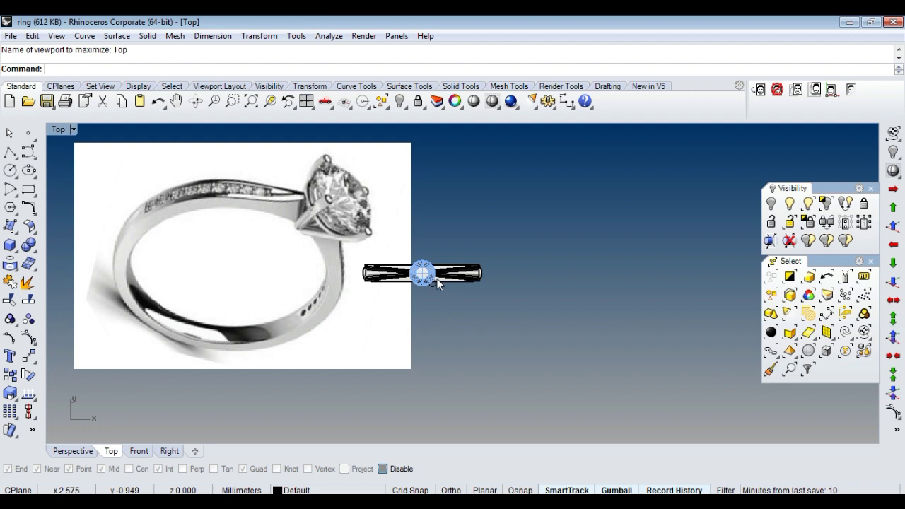
scroll(437, 280, up, 1)
scroll(437, 290, up, 2)
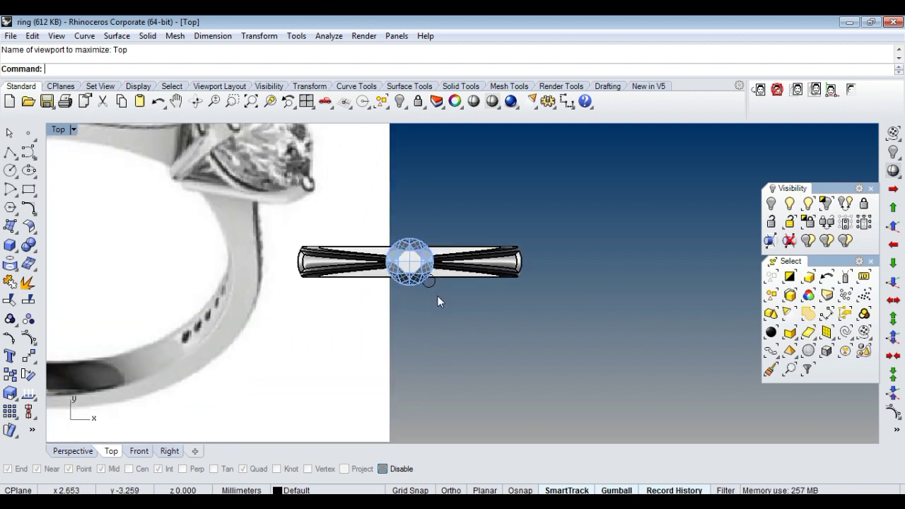
key(ctrl+Tab)
scroll(453, 277, up, 3)
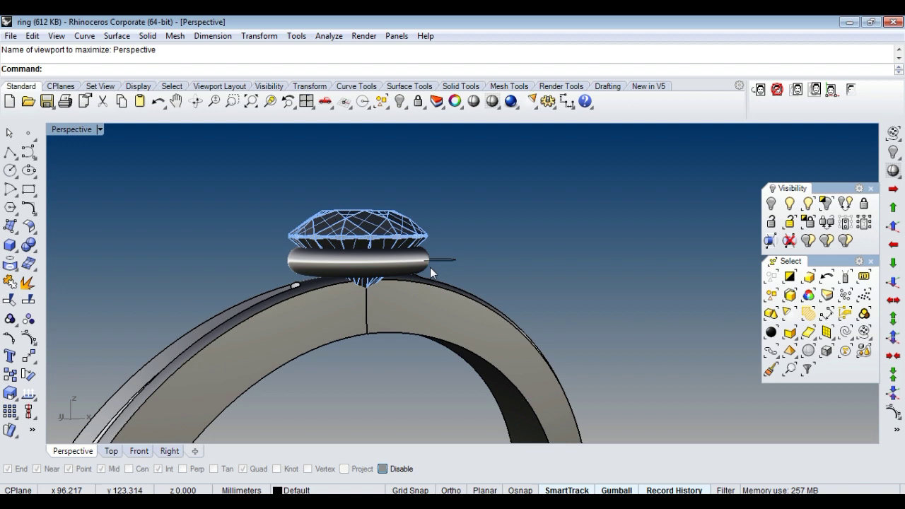
scroll(430, 267, up, 2)
Step: Extrude the curve beside the bezel into a vertical cylinder, then undo it
click(466, 258)
ctrl+drag(466, 285, 457, 363)
mouse_move(457, 363)
right_down()
mouse_move(429, 377)
mouse_move(437, 384)
right_up()
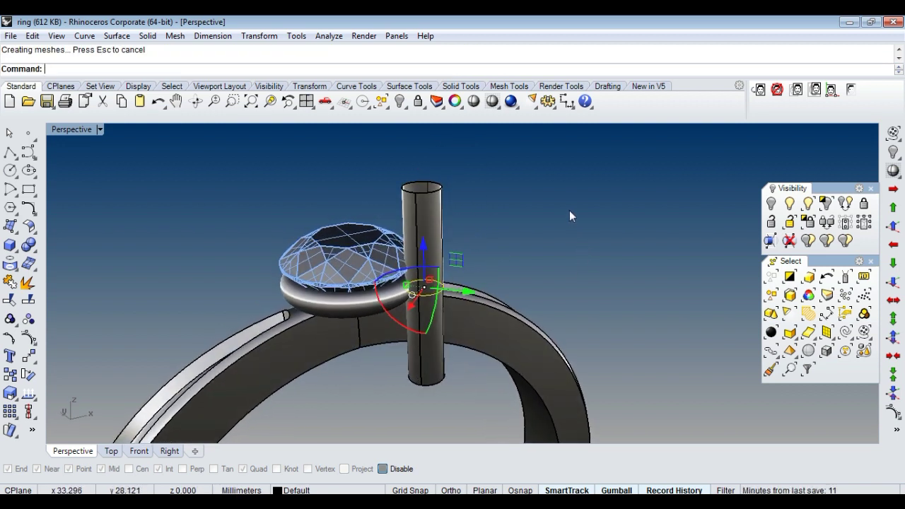
click(569, 210)
scroll(448, 236, down, 3)
scroll(428, 231, up, 2)
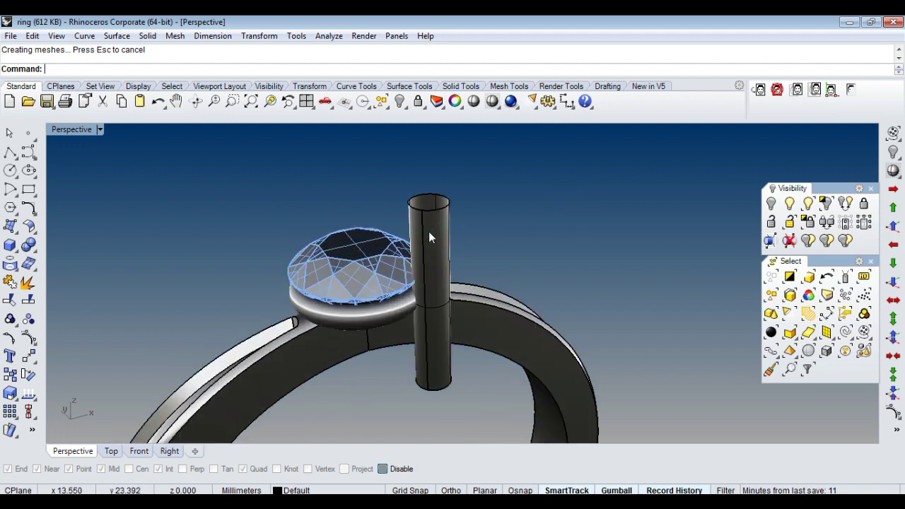
key(ctrl+z)
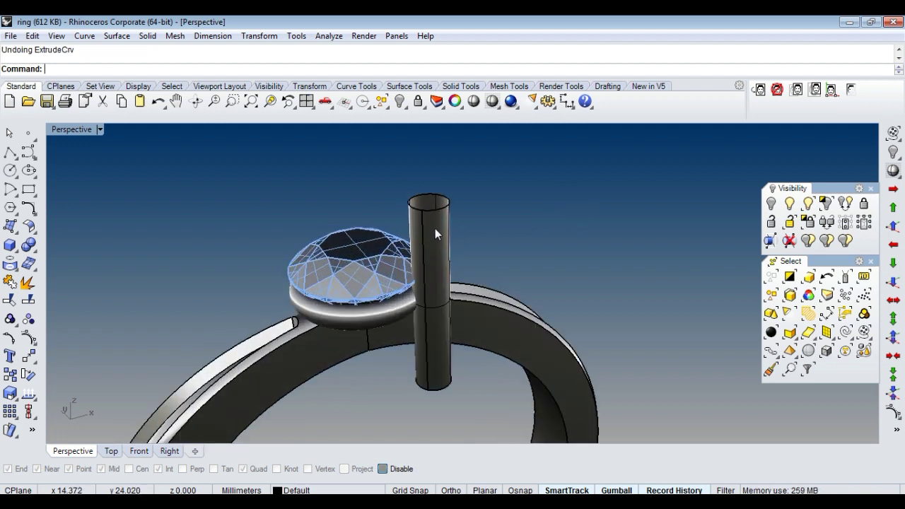
Step: Re-extrude the curve at the ring top into a cylinder and hide the selected object
click(433, 310)
key(Return)
key(Return)
right_drag(438, 296, 448, 281)
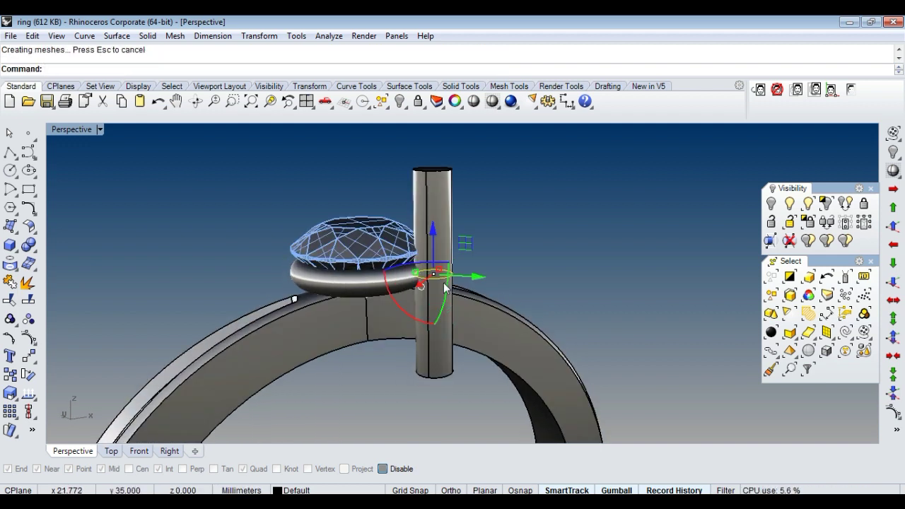
key(ctrl+h)
right_drag(467, 233, 442, 240)
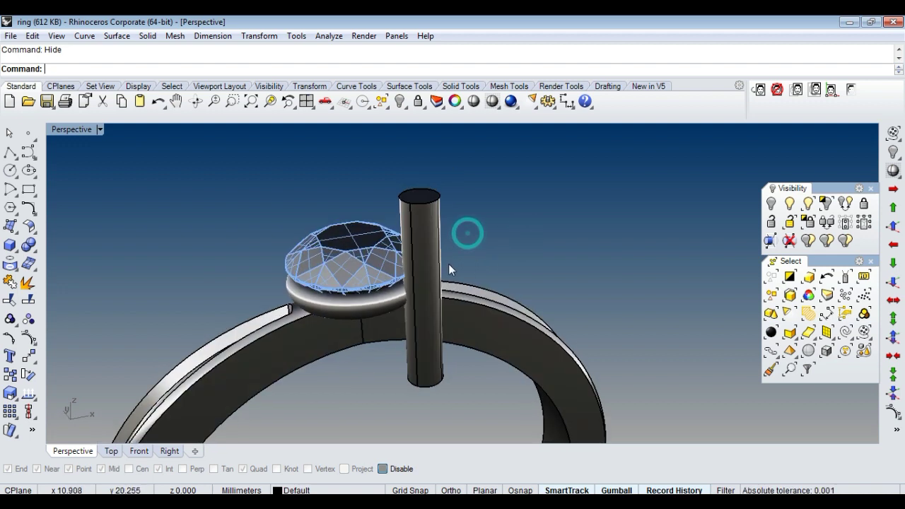
scroll(424, 240, up, 2)
scroll(414, 238, up, 2)
scroll(420, 244, down, 2)
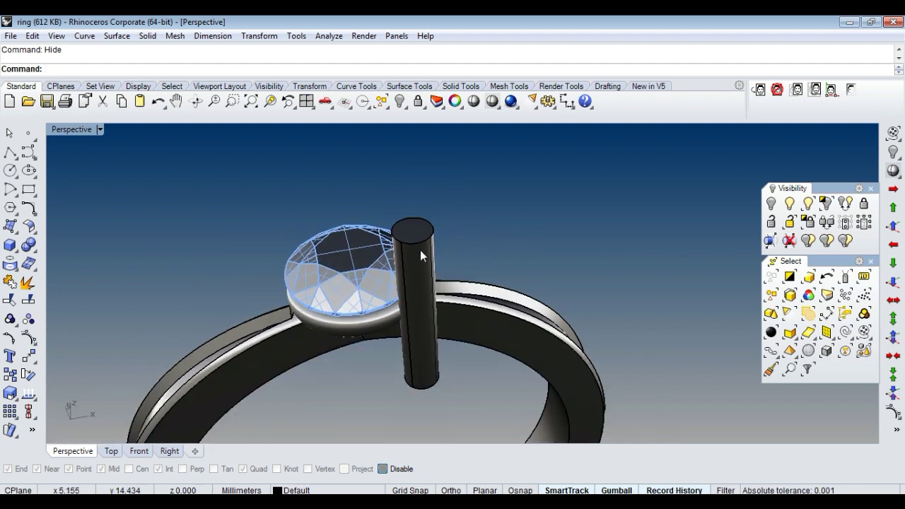
Step: Duplicate the cylinder's top circular edge as a curve with DupEdge
text(DupEdge)
key(Return)
click(415, 243)
key(Return)
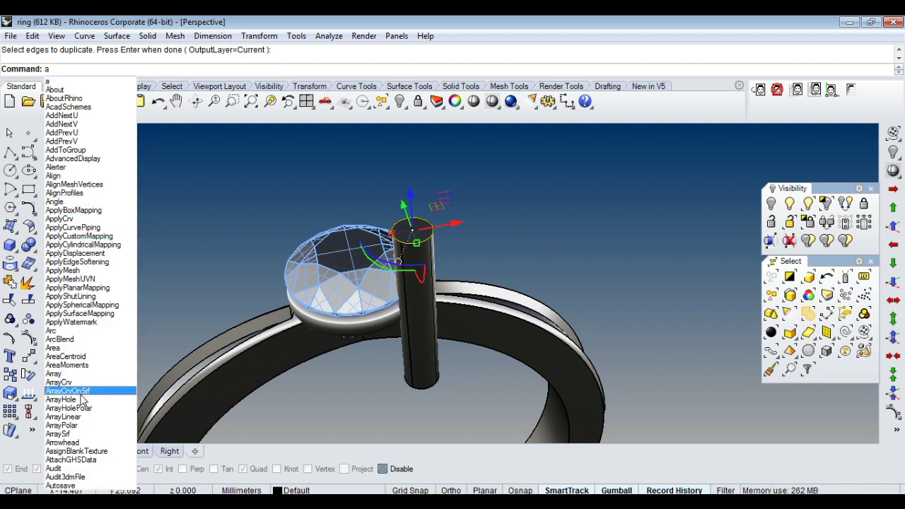
Step: Mark the centres of the copied top and bottom circles, deleting each circle
click(69, 357)
key(Delete)
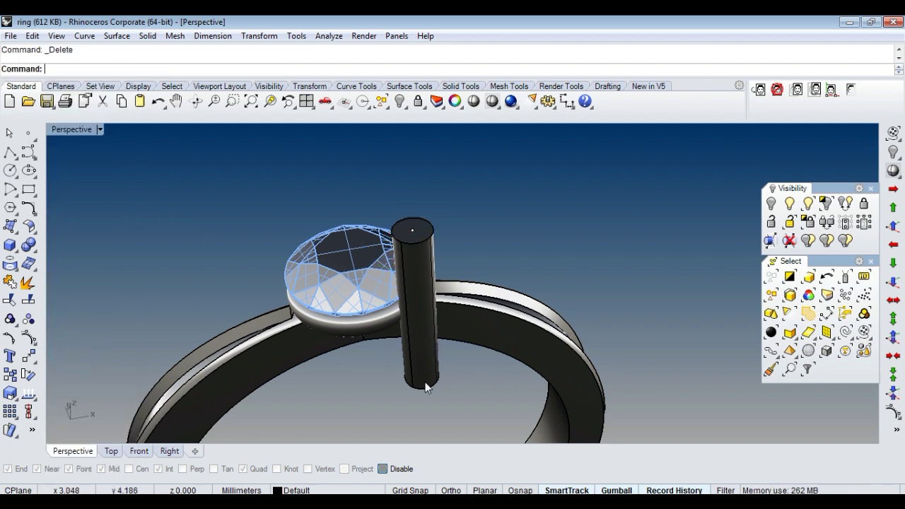
key(Return)
key(Return)
text(a)
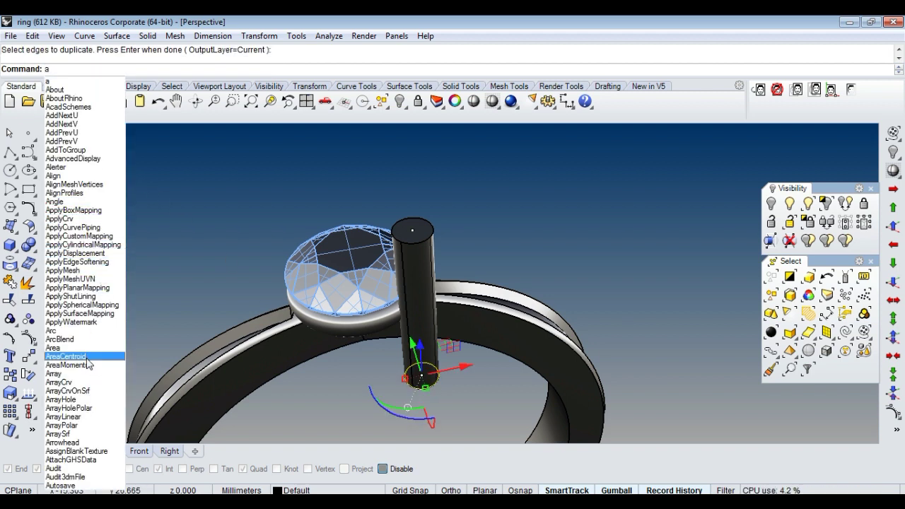
click(85, 356)
key(Delete)
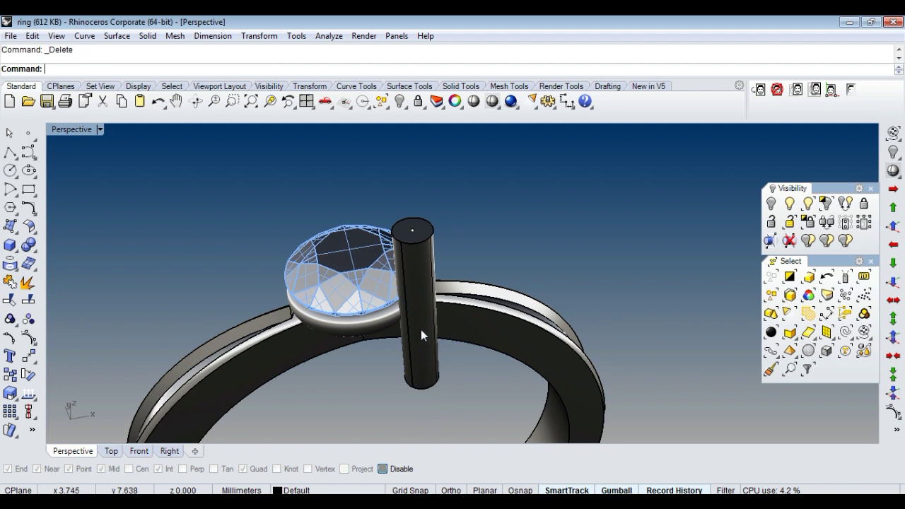
Step: Hide the cylinder and draw a line from the bottom centre to the top centre
click(422, 331)
key(ctrl+h)
text(line)
key(Return)
click(421, 375)
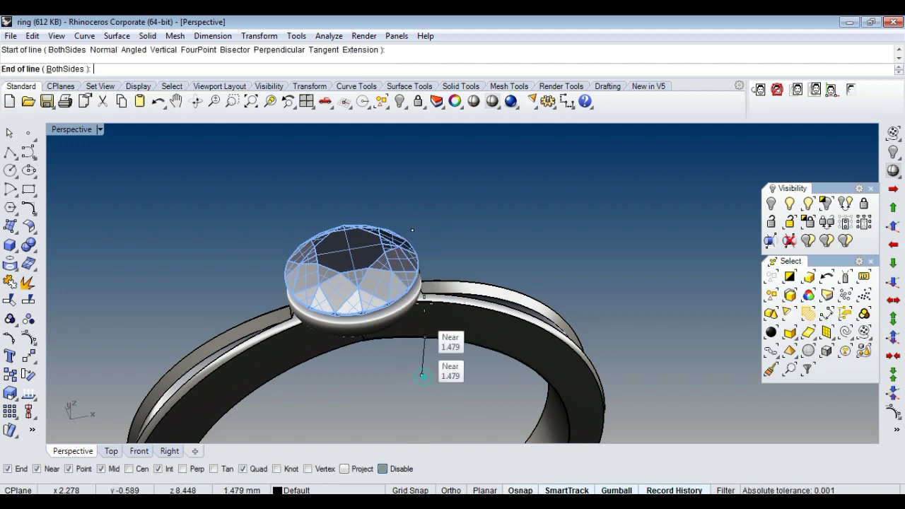
click(413, 227)
Step: Unhide the cylinder, start a second line on its top rim, then abandon it
key(ctrl+shift+h)
click(439, 265)
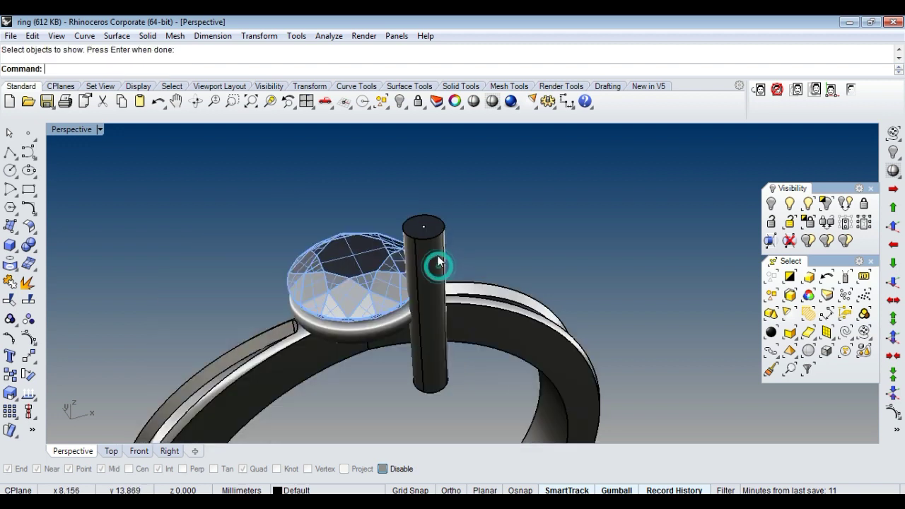
scroll(429, 247, up, 2)
key(Return)
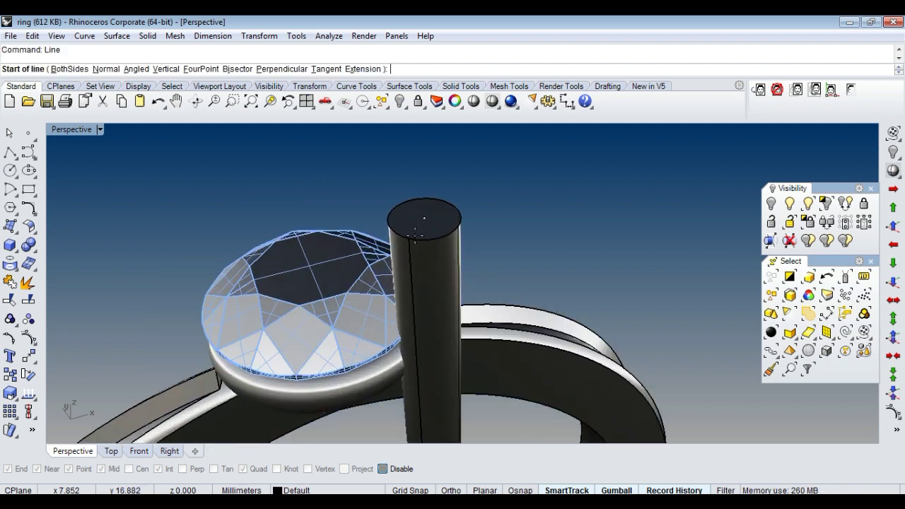
scroll(409, 232, up, 2)
click(409, 237)
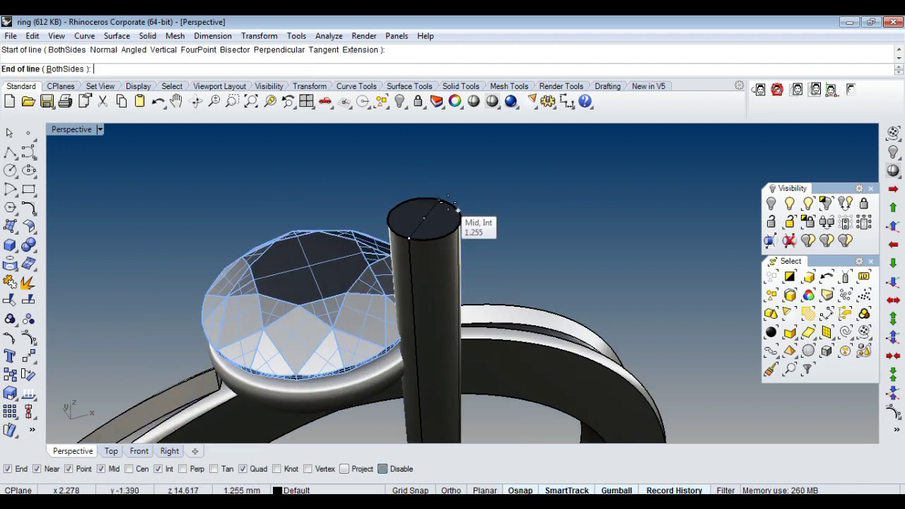
scroll(446, 204, up, 3)
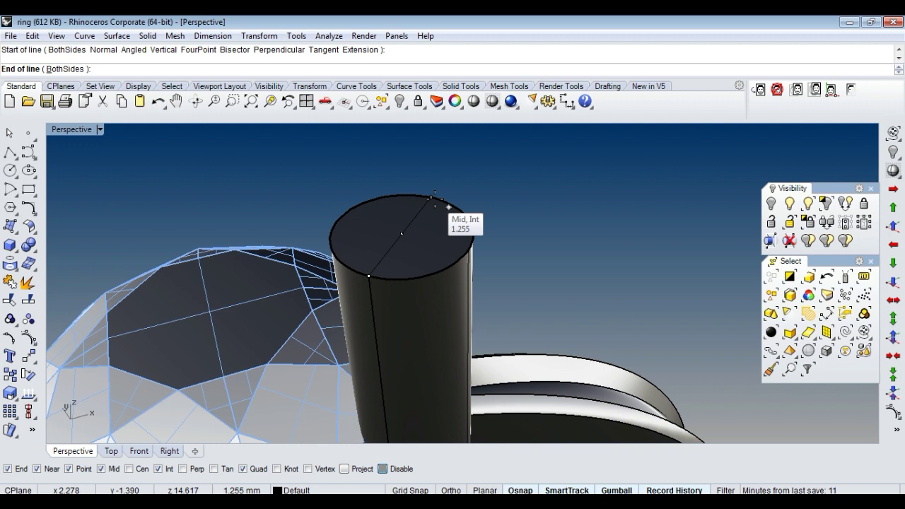
key(Escape)
Step: Hide the cylinder again, leaving only the vertical axis line
click(433, 232)
scroll(439, 233, down, 2)
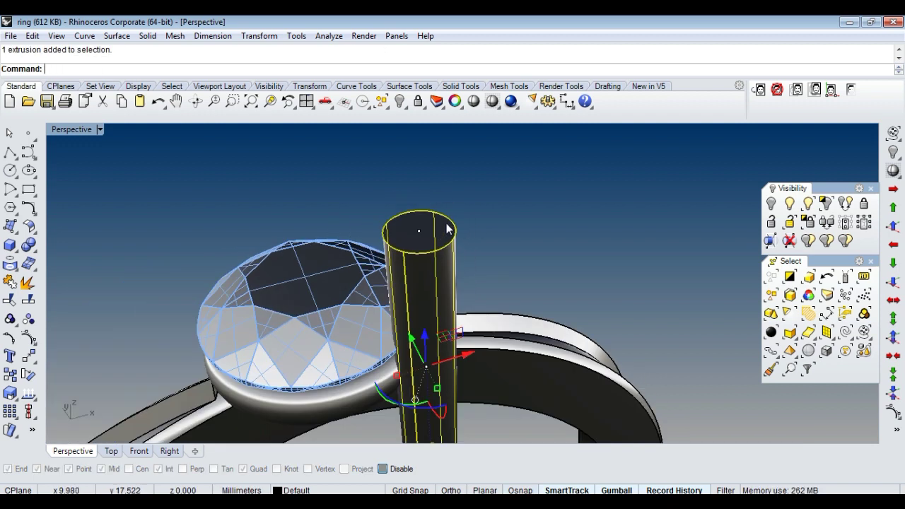
scroll(446, 228, down, 3)
key(ctrl+h)
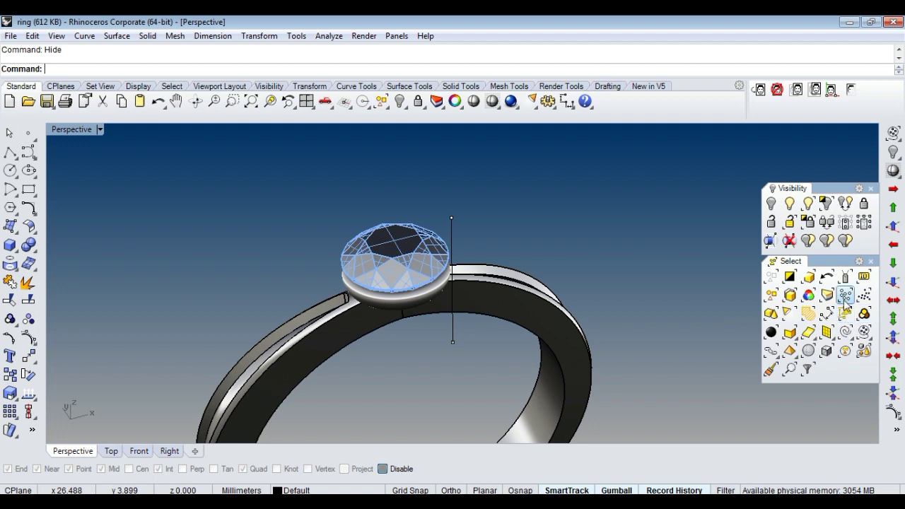
Step: Delete the leftover points and pipe the vertical line at radius 0.8 into a prong
click(844, 295)
key(Delete)
click(458, 237)
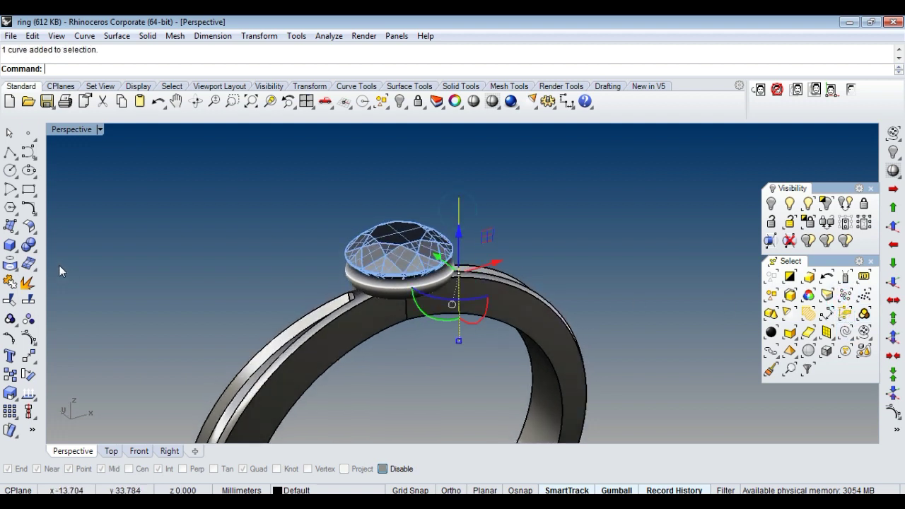
click(10, 264)
click(67, 286)
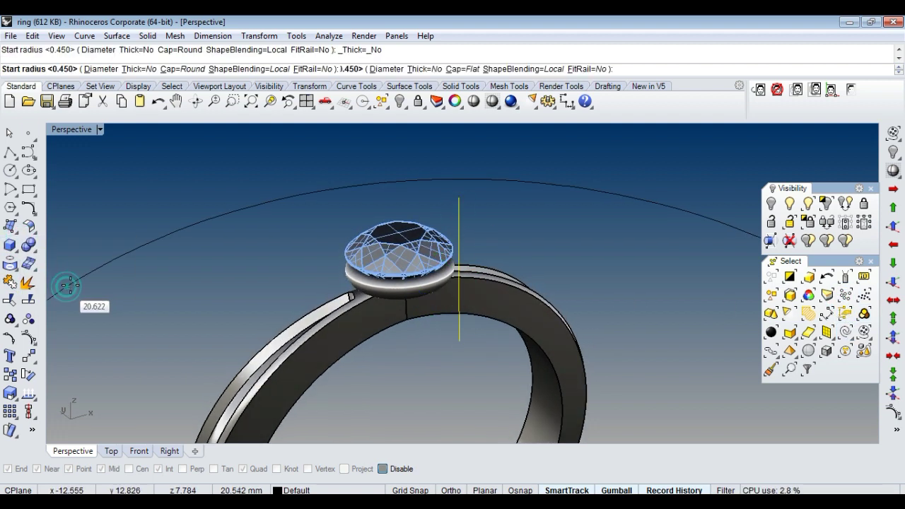
text(.8)
key(Return)
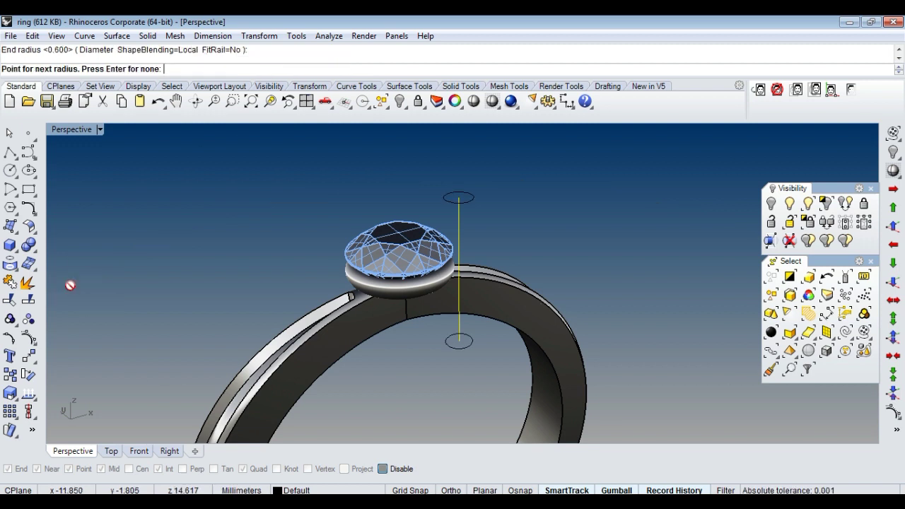
key(Return)
Step: Try a polar array of the pipe around the gem, then undo it
right_drag(432, 253, 473, 282)
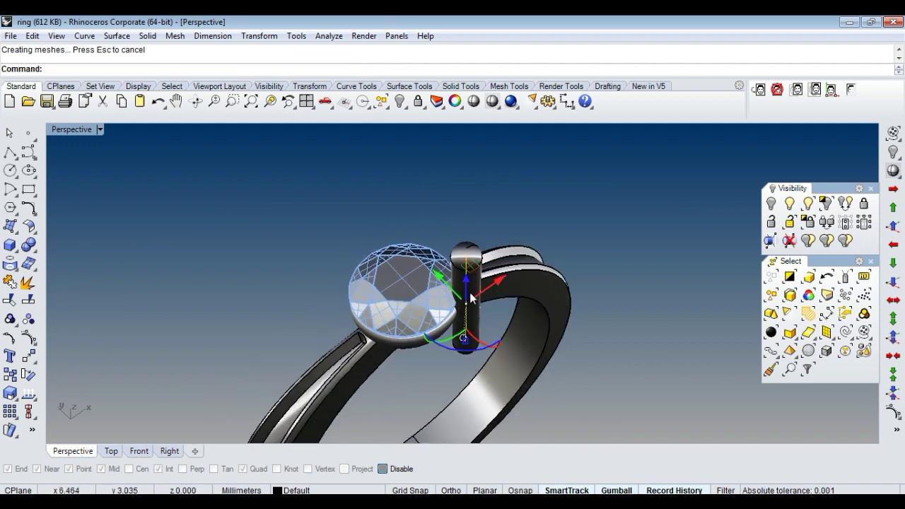
click(479, 283)
text(arraypolar)
key(Return)
click(392, 294)
key(Return)
key(Return)
mouse_move(500, 320)
right_down()
mouse_move(480, 210)
mouse_move(441, 225)
right_up()
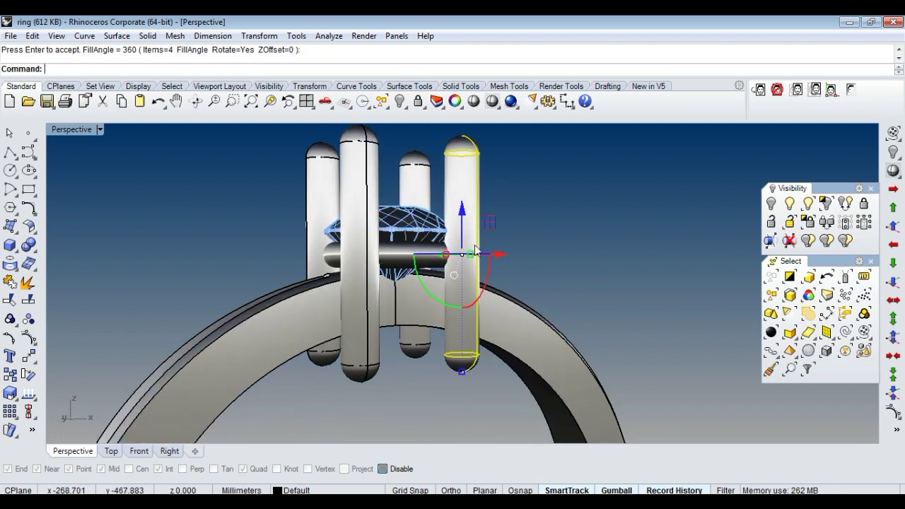
key(ctrl+z)
right_drag(575, 216, 495, 225)
Step: Lock everything except the pipe's centre curve and select that curve
click(594, 225)
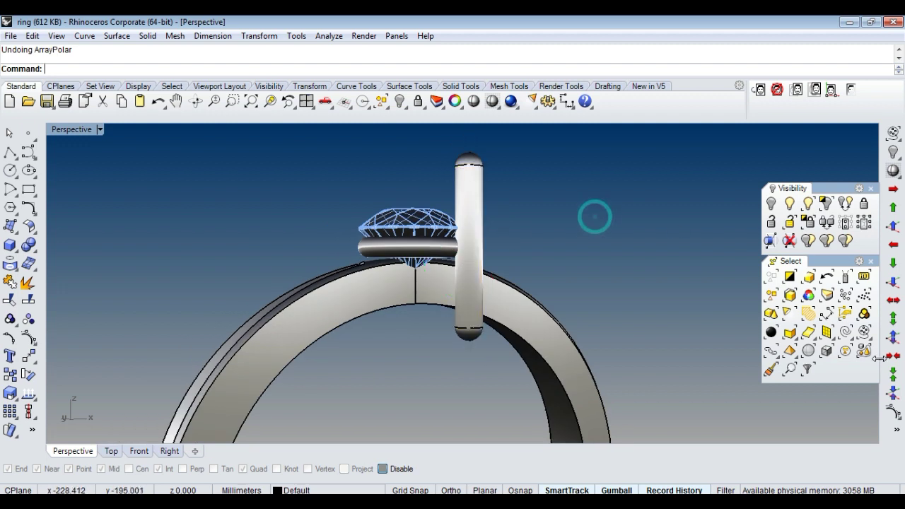
click(846, 332)
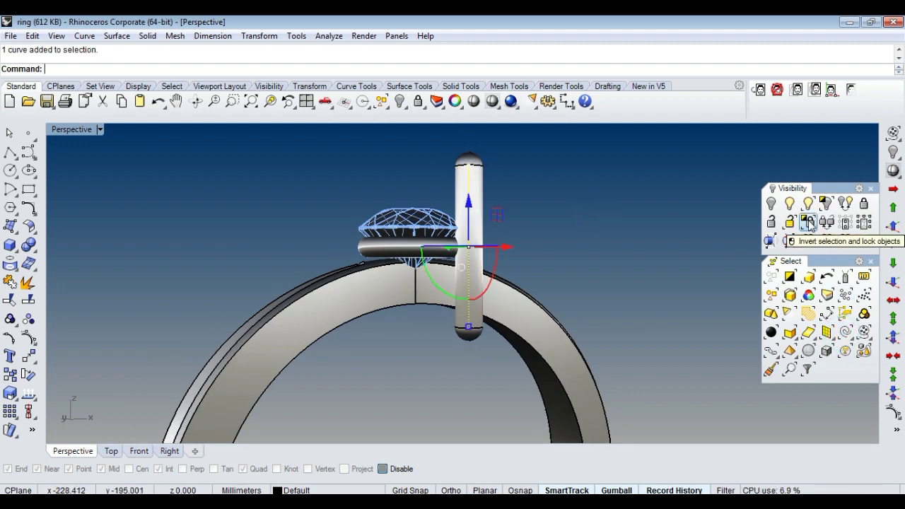
click(809, 223)
drag(411, 181, 417, 182)
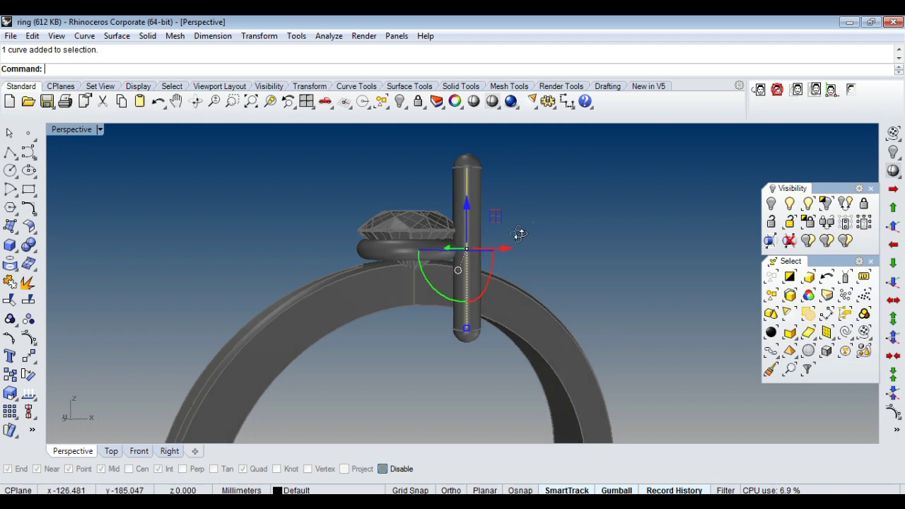
right_drag(515, 236, 507, 241)
Step: Rebuild the centre curve to 6 points and maximize the Top viewport
text(rebuild)
key(Return)
double_click(778, 182)
text(6)
click(793, 268)
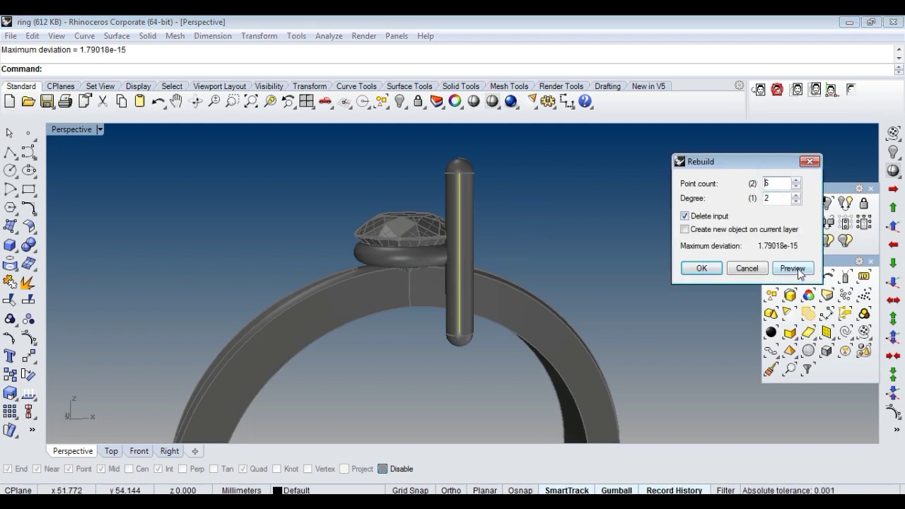
click(700, 268)
right_drag(461, 303, 461, 301)
key(ctrl+F1)
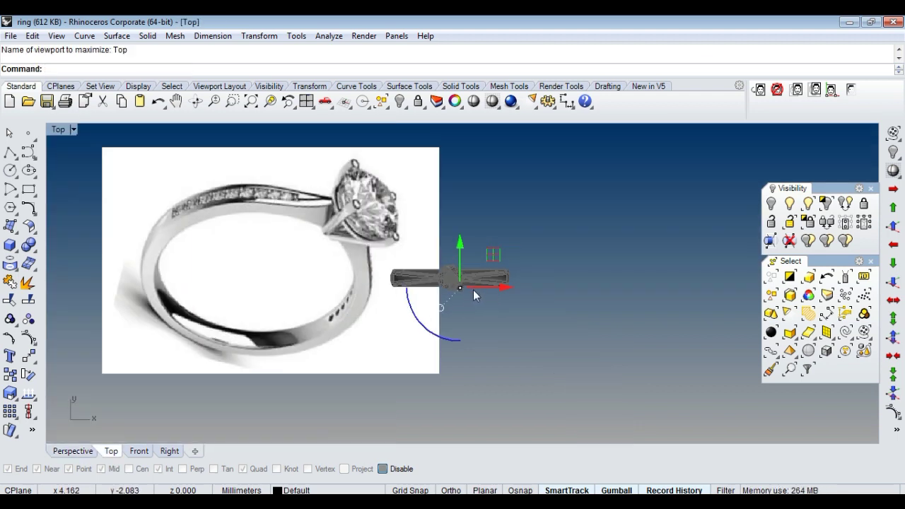
Step: Unlock the small sphere at the gem's edge
scroll(470, 293, up, 2)
scroll(462, 289, up, 2)
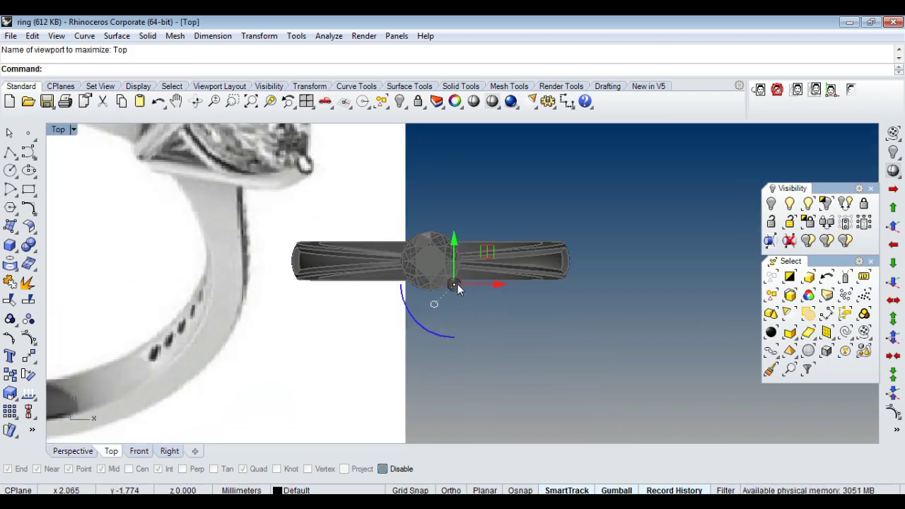
scroll(457, 283, up, 3)
scroll(454, 289, up, 2)
scroll(460, 292, up, 2)
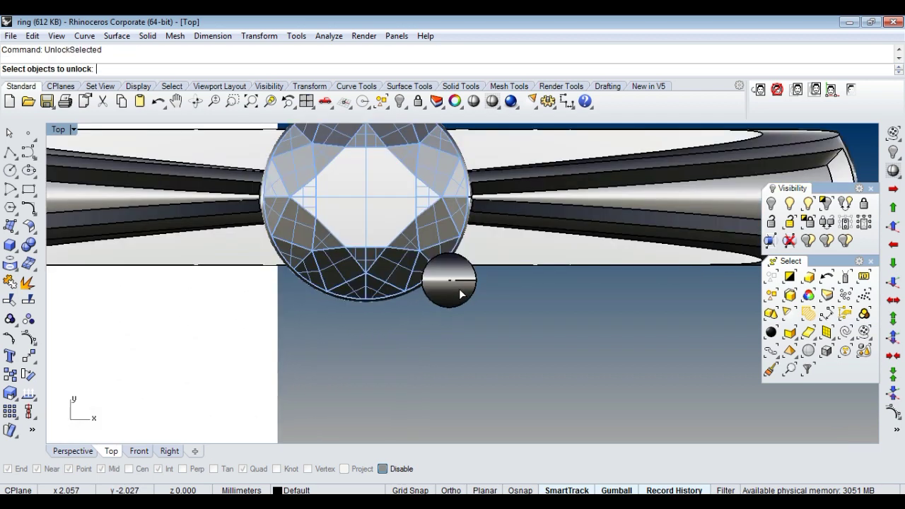
click(460, 290)
key(Return)
Step: Polar-array the sphere into four copies around the origin
text(ArrayPolar)
key(Return)
text(0)
key(Return)
key(Return)
key(Return)
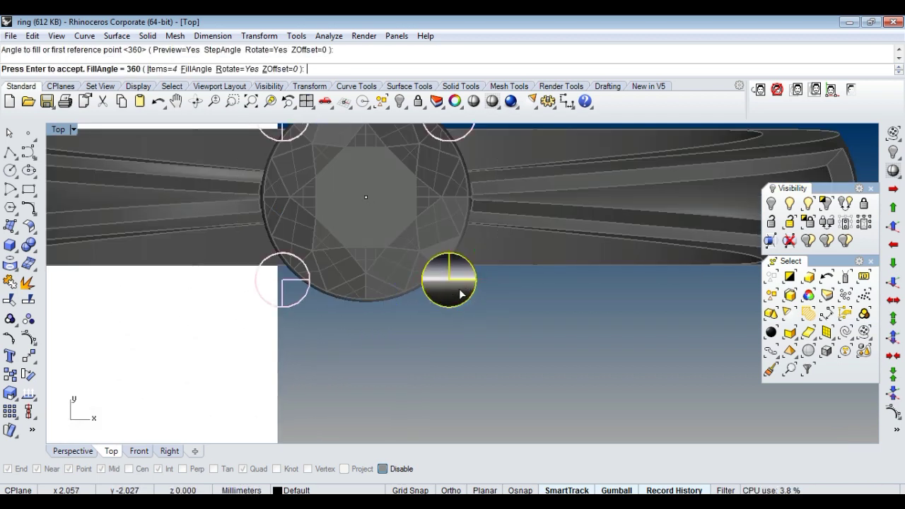
scroll(463, 312, down, 4)
key(Return)
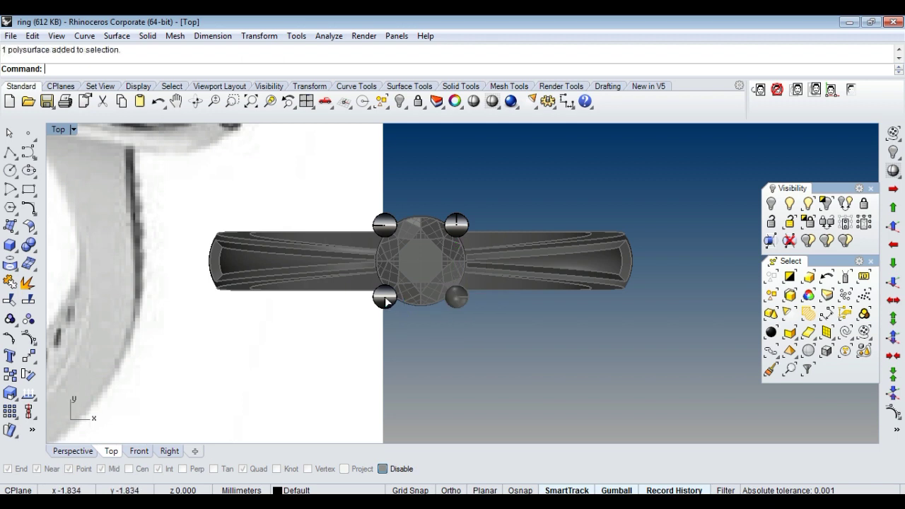
click(456, 225)
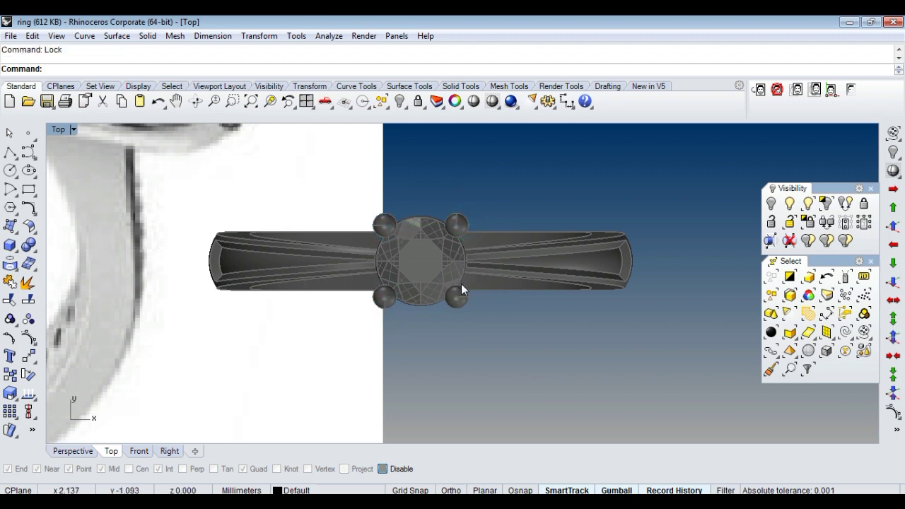
Step: Try nudging the lower-right sphere toward the gem centre, then undo the move
scroll(460, 286, up, 3)
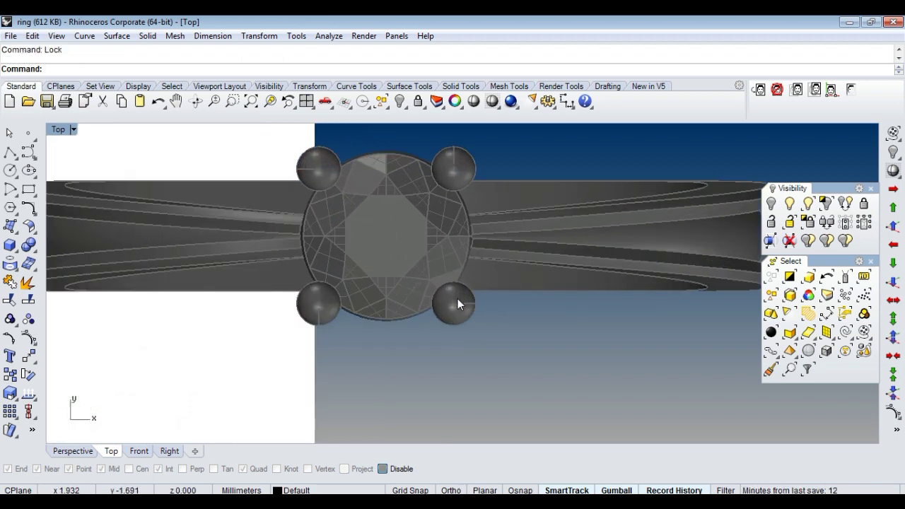
scroll(458, 298, up, 3)
click(470, 305)
scroll(453, 300, up, 1)
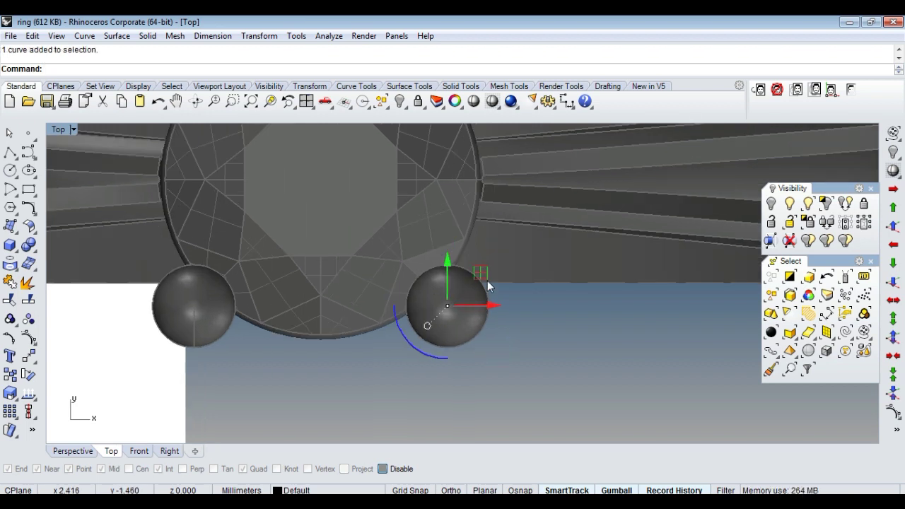
drag(480, 277, 476, 271)
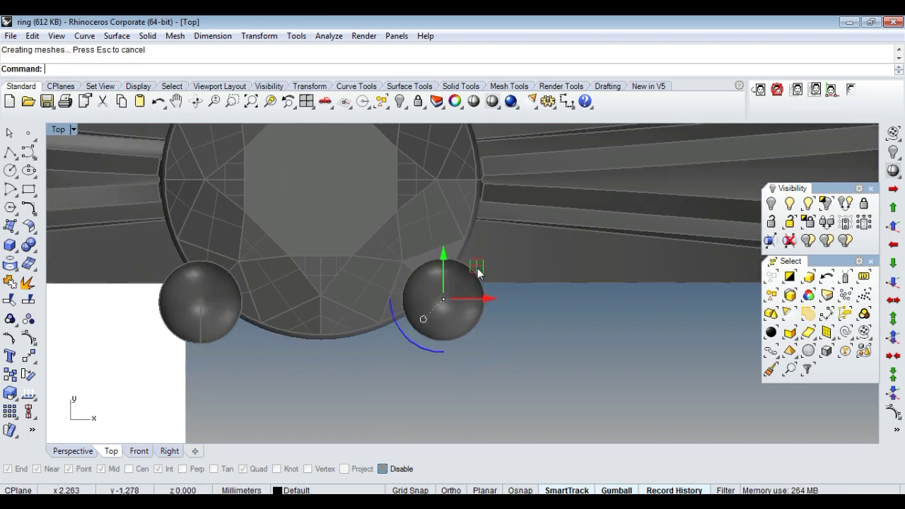
scroll(479, 302, down, 3)
key(ctrl+z)
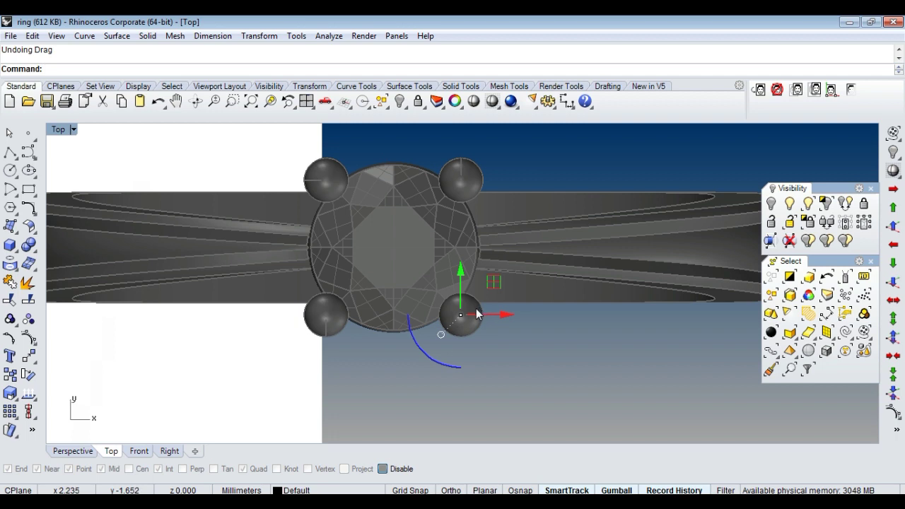
scroll(470, 319, up, 1)
Step: Pick the prong curve's lower control point, checking it in Perspective and Top views
key(ctrl+F4)
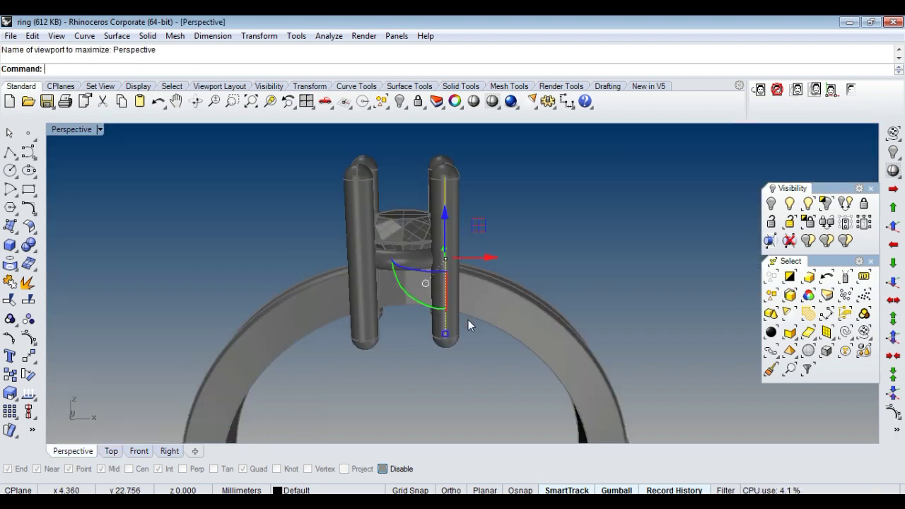
key(Escape)
scroll(457, 319, up, 2)
click(472, 327)
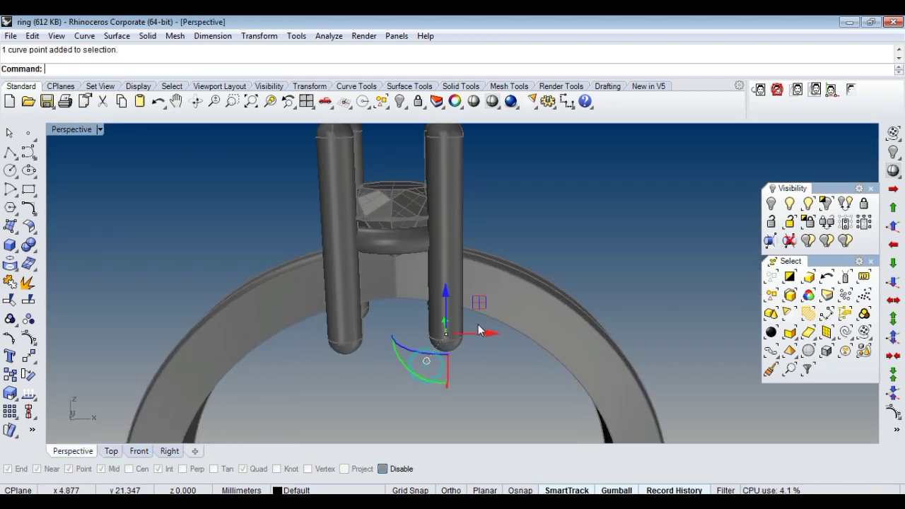
scroll(488, 324, down, 2)
key(ctrl+F1)
scroll(480, 324, down, 2)
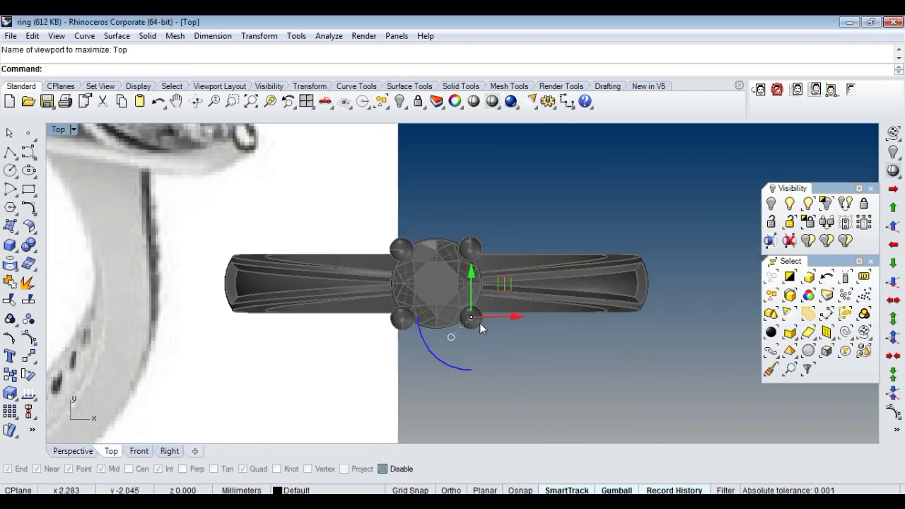
scroll(477, 321, down, 1)
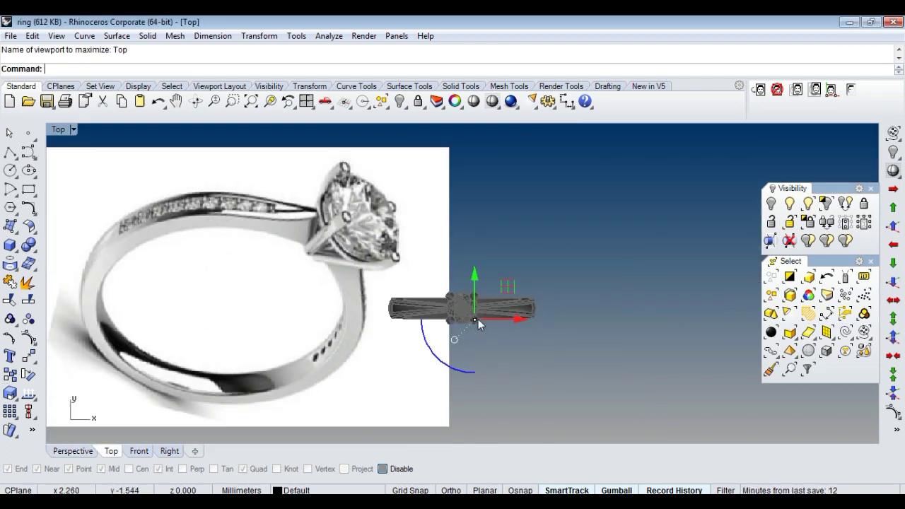
key(ctrl+Tab)
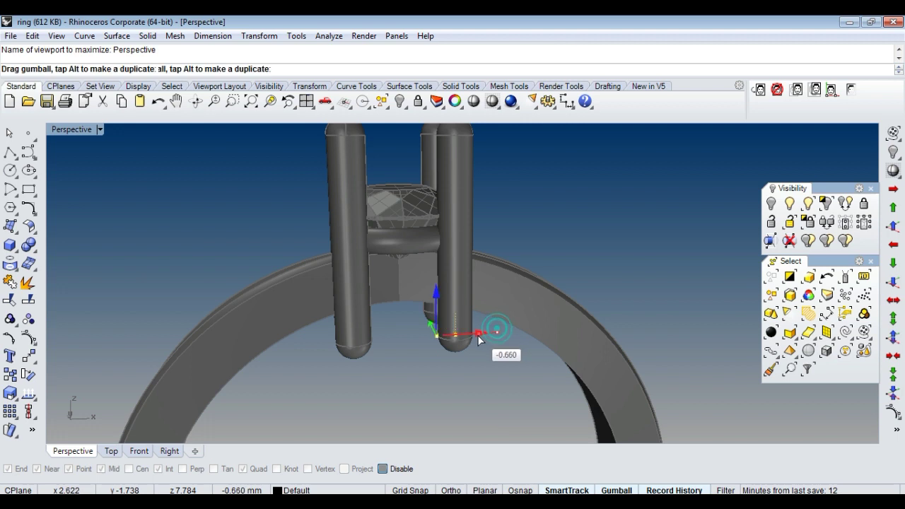
Step: Trial-bend the prong's lower end sideways, undo it back to straight, and start Unlock
drag(477, 335, 477, 338)
mouse_move(476, 338)
right_down()
mouse_move(438, 325)
mouse_move(457, 392)
right_up()
click(894, 245)
mouse_move(455, 307)
right_down()
mouse_move(501, 327)
mouse_move(430, 219)
mouse_move(369, 229)
mouse_move(481, 292)
mouse_move(453, 344)
mouse_move(493, 348)
mouse_move(533, 374)
mouse_move(506, 344)
right_up()
key(ctrl+z)
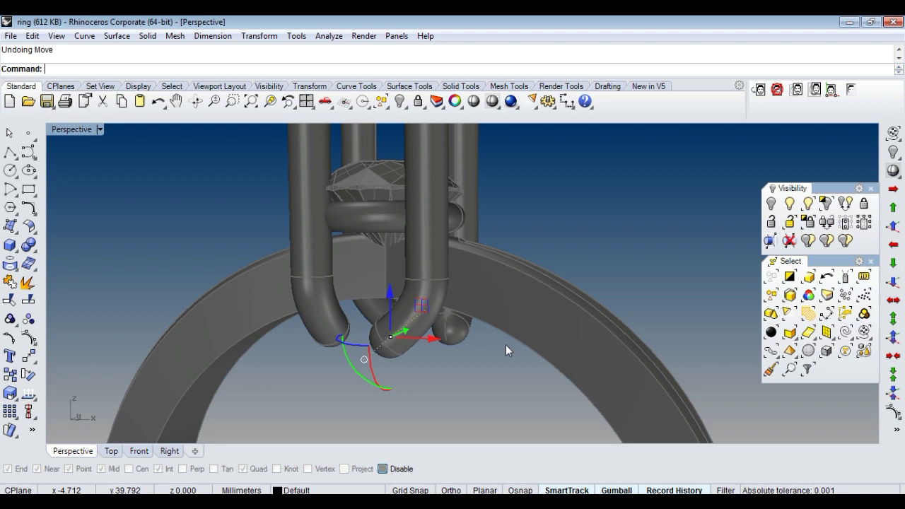
key(ctrl+z)
key(ctrl+y)
key(ctrl+y)
key(ctrl+y)
key(ctrl+z)
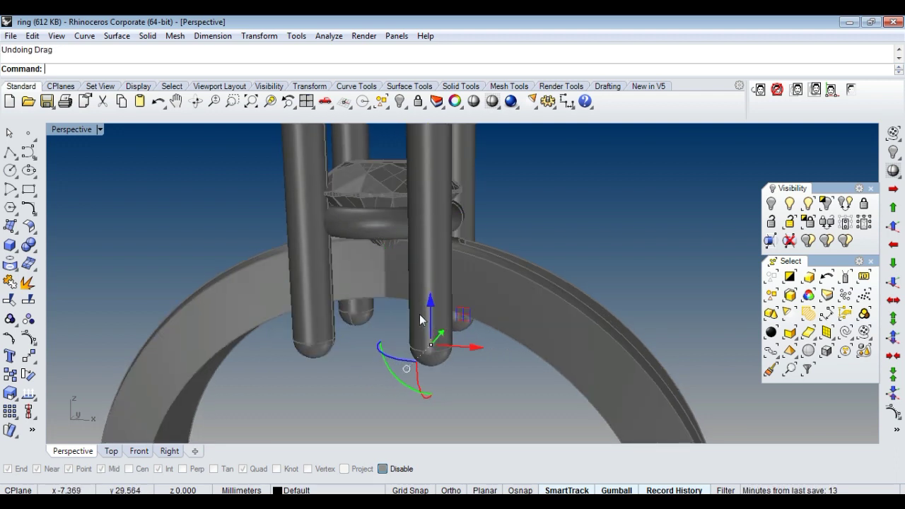
right_drag(420, 318, 456, 336)
right_drag(435, 272, 459, 267)
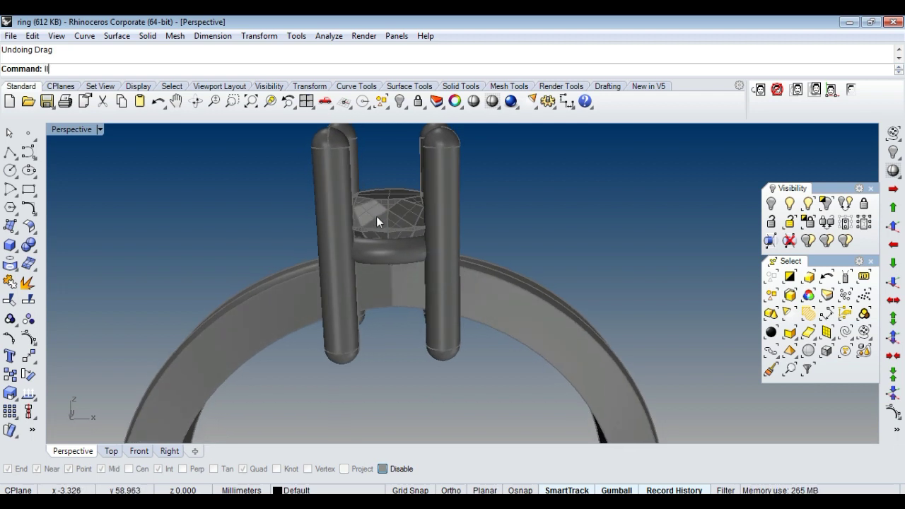
key(Return)
key(Return)
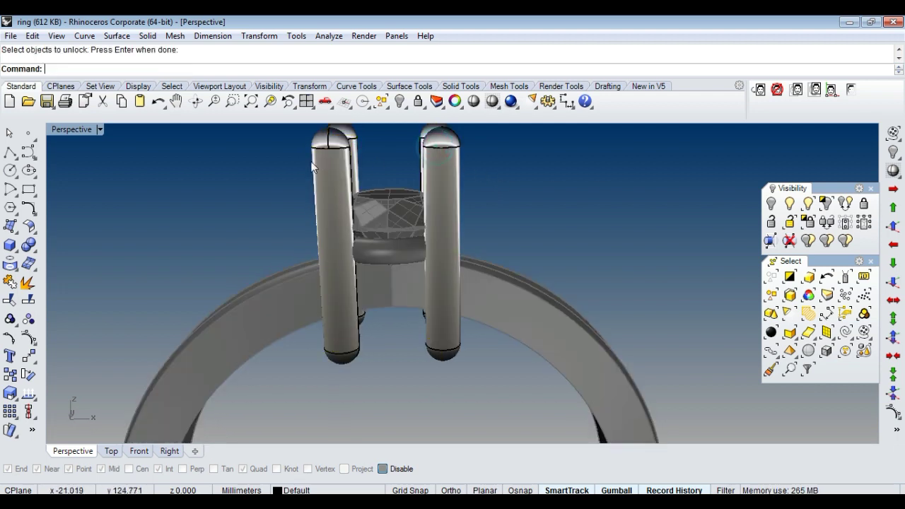
Step: Delete the selected prong and mirror the remaining prong twice to make the copies
key(Delete)
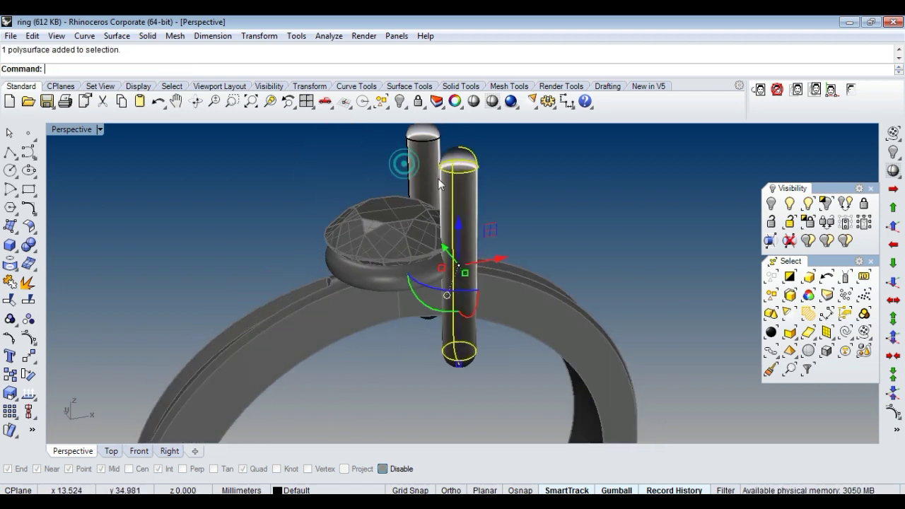
text(Mirror)
key(Return)
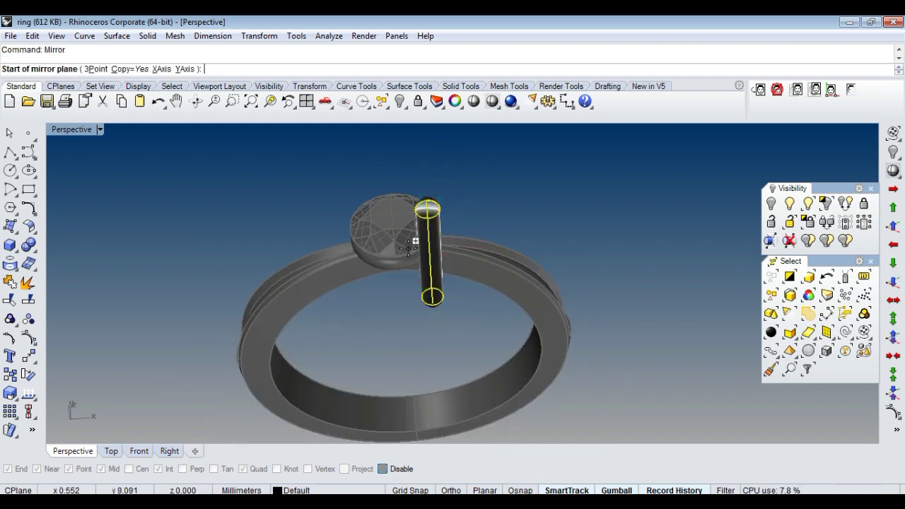
click(396, 315)
click(383, 304)
key(Return)
click(371, 294)
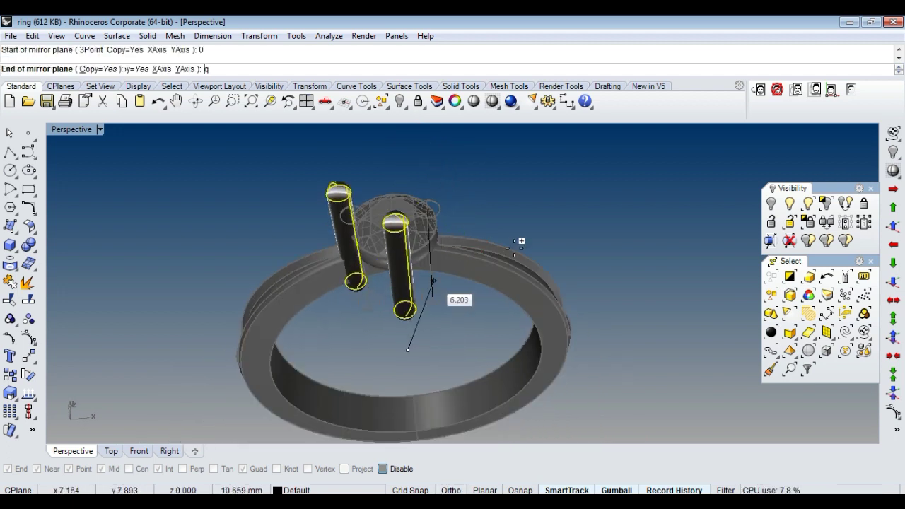
click(586, 217)
key(Escape)
Step: Turn on the prong curve's control points and drag its lower end into a V
click(420, 178)
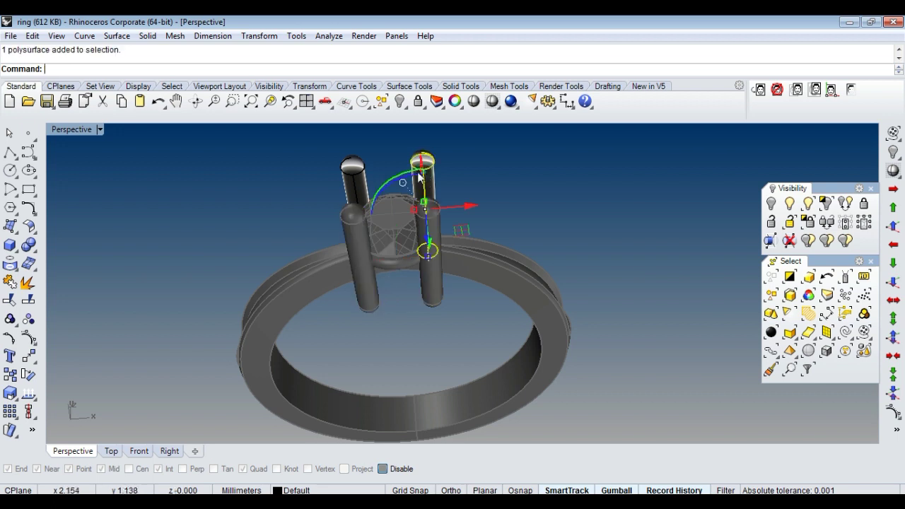
right_drag(407, 221, 442, 271)
scroll(442, 271, up, 3)
click(425, 318)
key(F10)
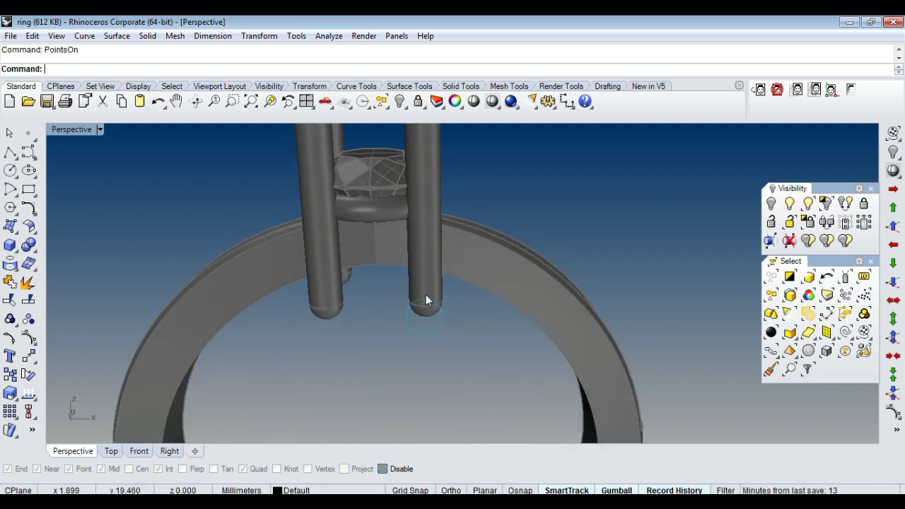
drag(449, 297, 436, 309)
right_drag(436, 310, 423, 325)
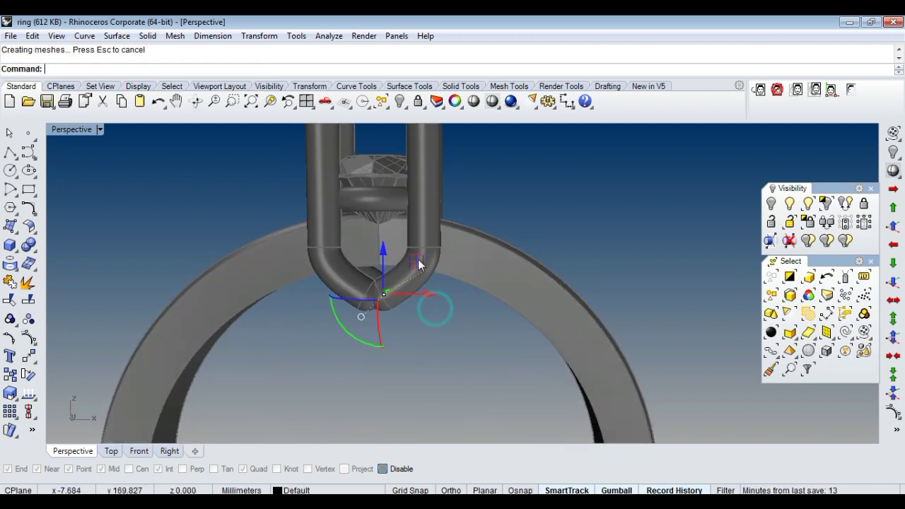
click(894, 245)
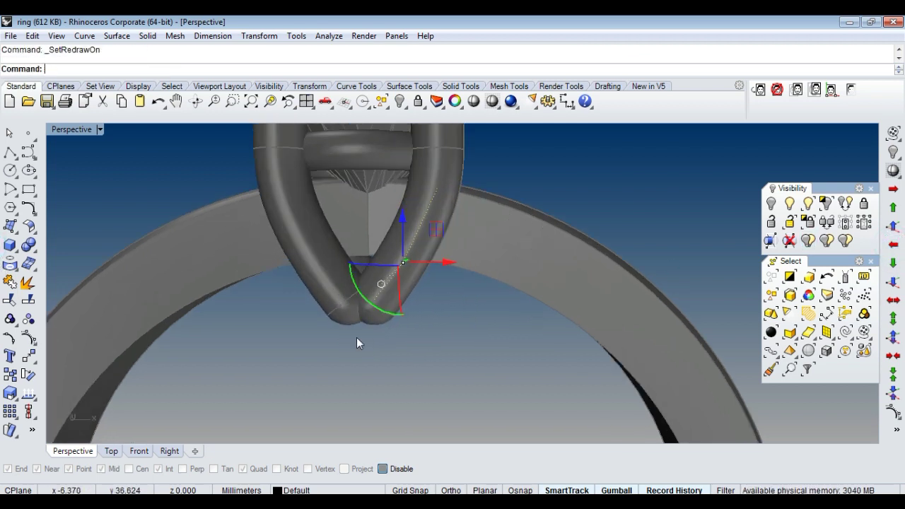
Step: Refine the prong tips' control points and check the result in the Top view
drag(417, 296, 393, 336)
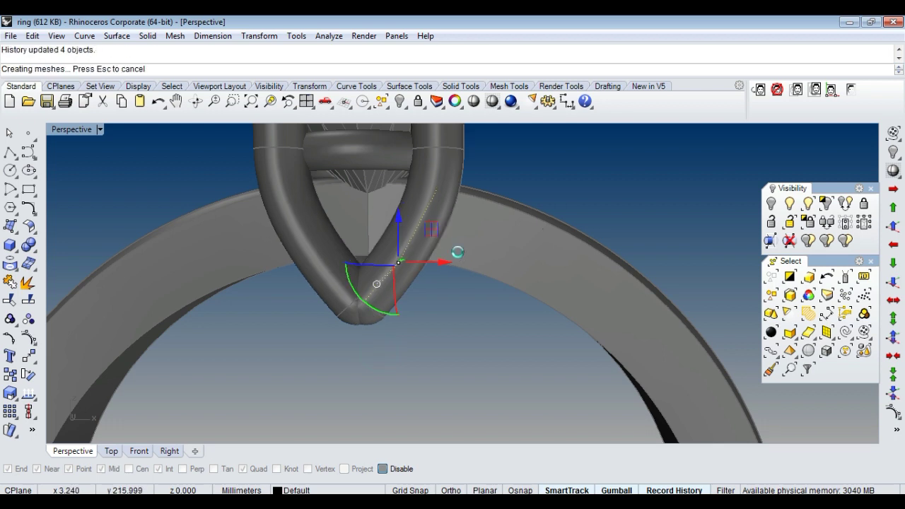
drag(444, 264, 444, 272)
right_drag(418, 257, 405, 288)
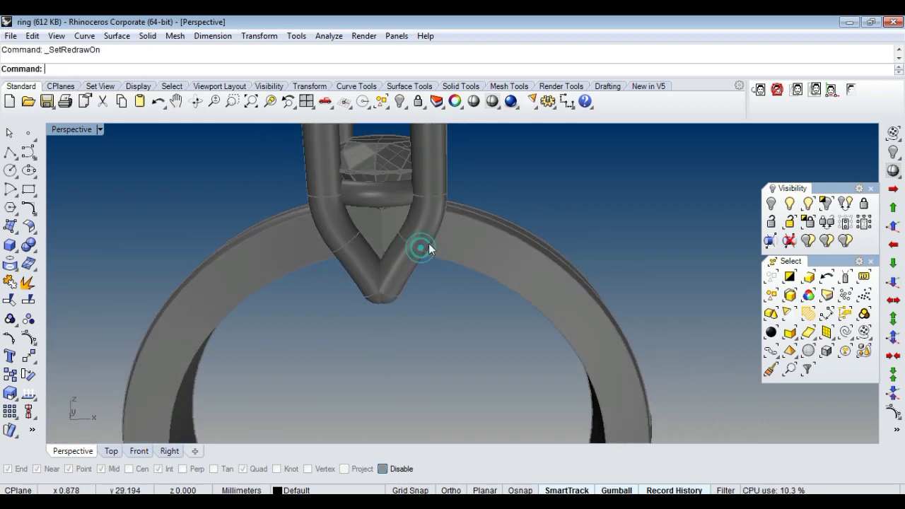
right_drag(457, 220, 419, 257)
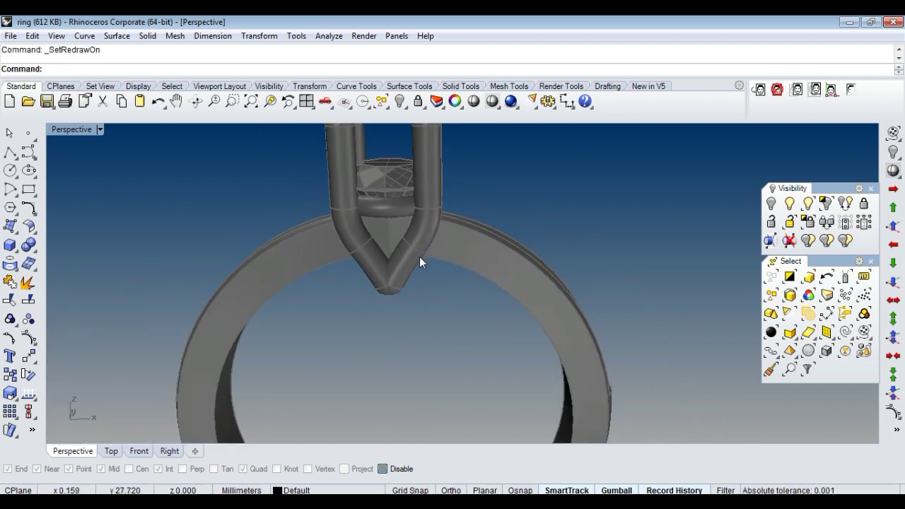
scroll(464, 228, down, 3)
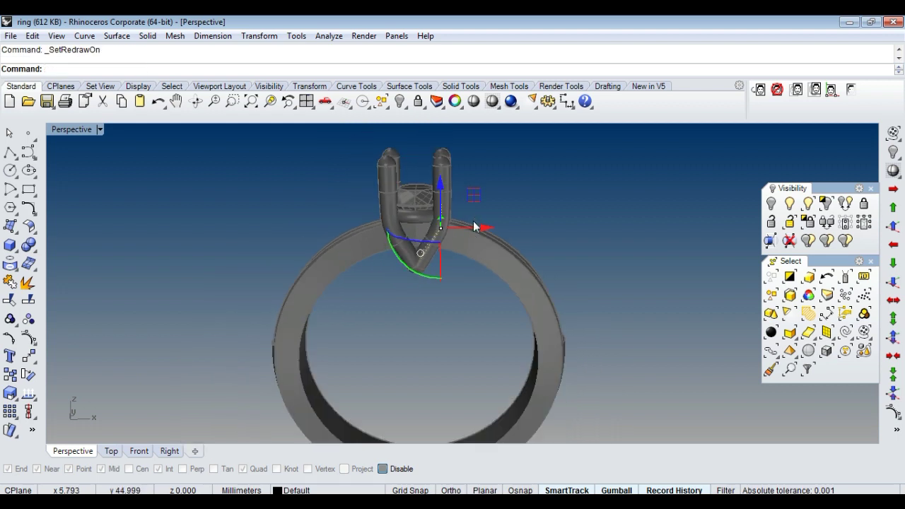
key(ctrl+F1)
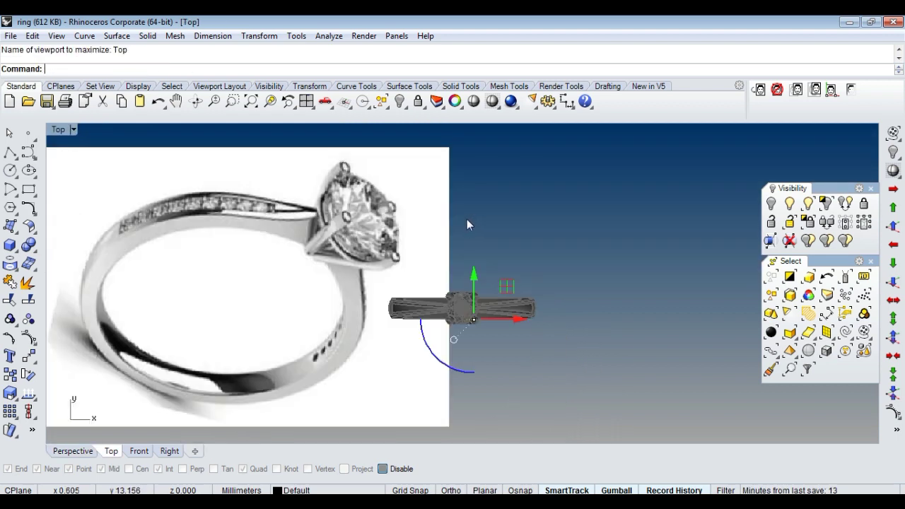
Step: Return to full-size Perspective and orbit around the ring head to view the prongs front-on
scroll(467, 310, up, 2)
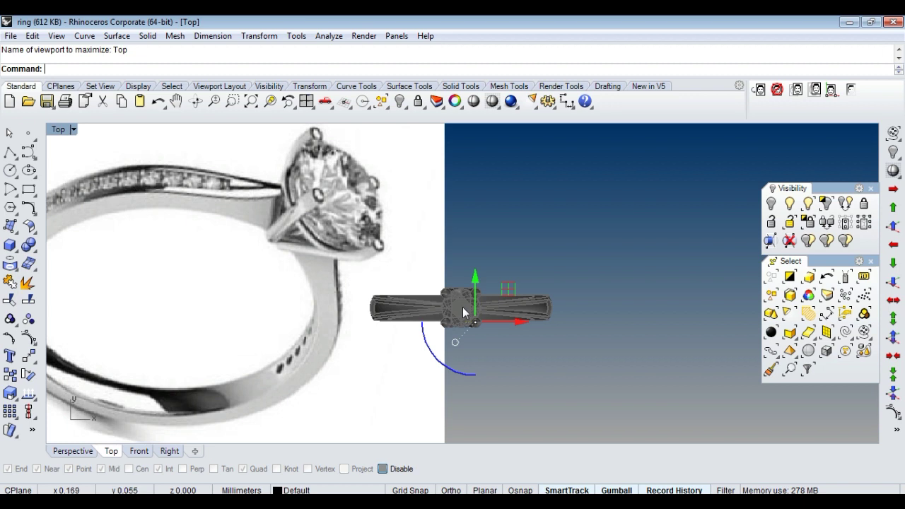
key(ctrl+F4)
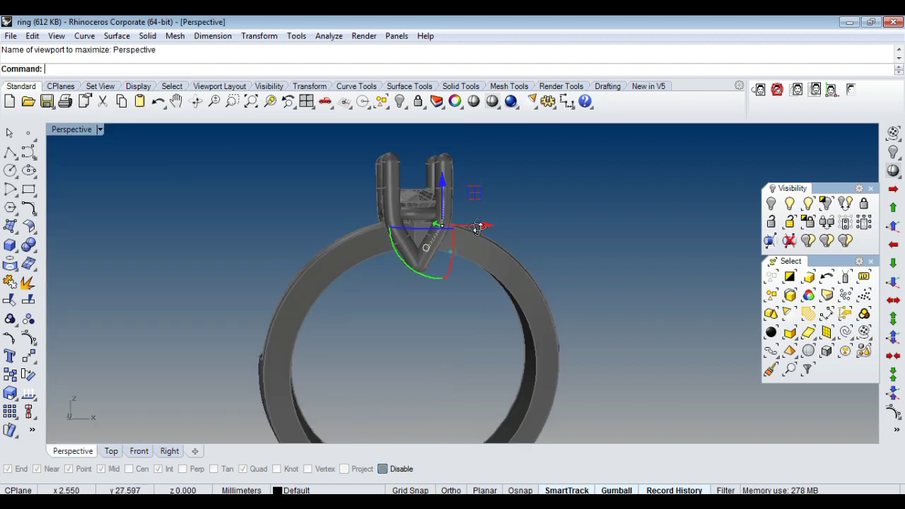
scroll(451, 211, up, 3)
mouse_move(450, 212)
right_down()
mouse_move(449, 330)
mouse_move(397, 206)
mouse_move(379, 244)
mouse_move(396, 241)
right_up()
scroll(452, 248, down, 3)
right_drag(452, 249, 428, 212)
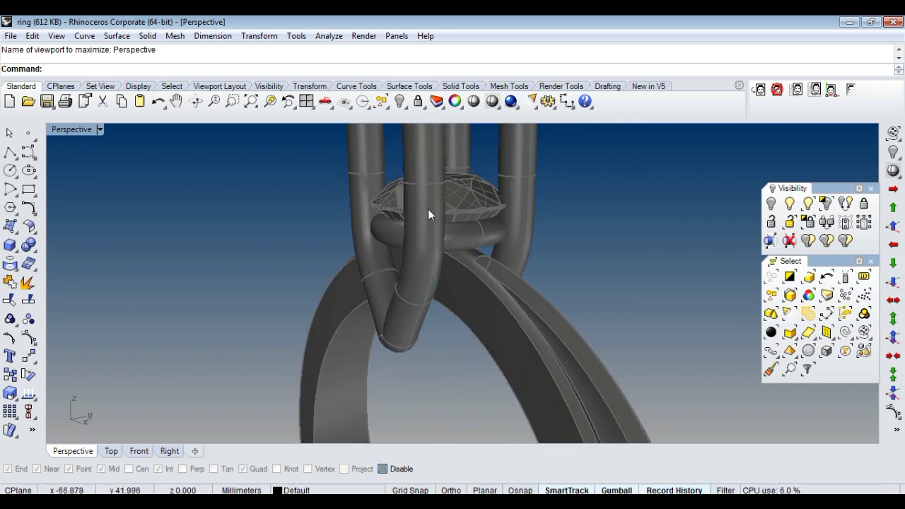
scroll(498, 251, down, 2)
scroll(453, 267, up, 3)
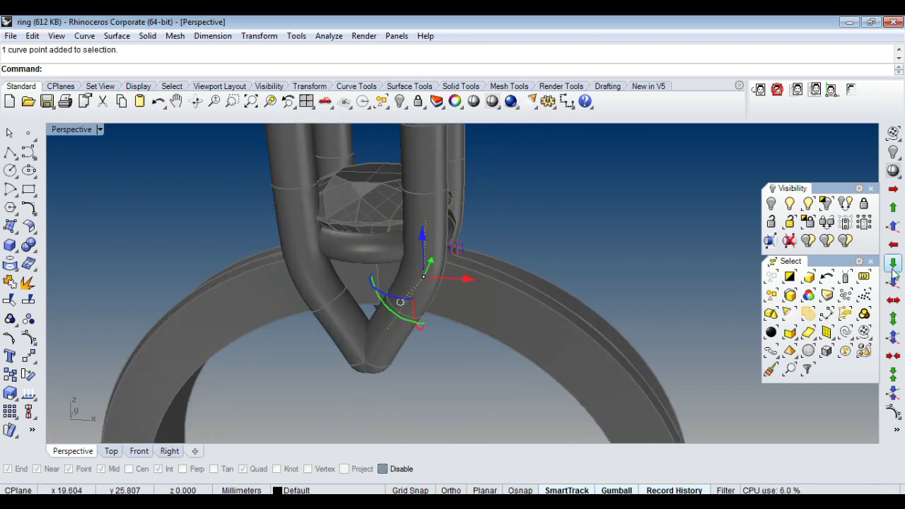
mouse_move(507, 245)
right_down()
mouse_move(559, 236)
mouse_move(481, 234)
mouse_move(482, 274)
right_up()
scroll(481, 234, down, 3)
scroll(466, 208, up, 1)
scroll(456, 223, up, 3)
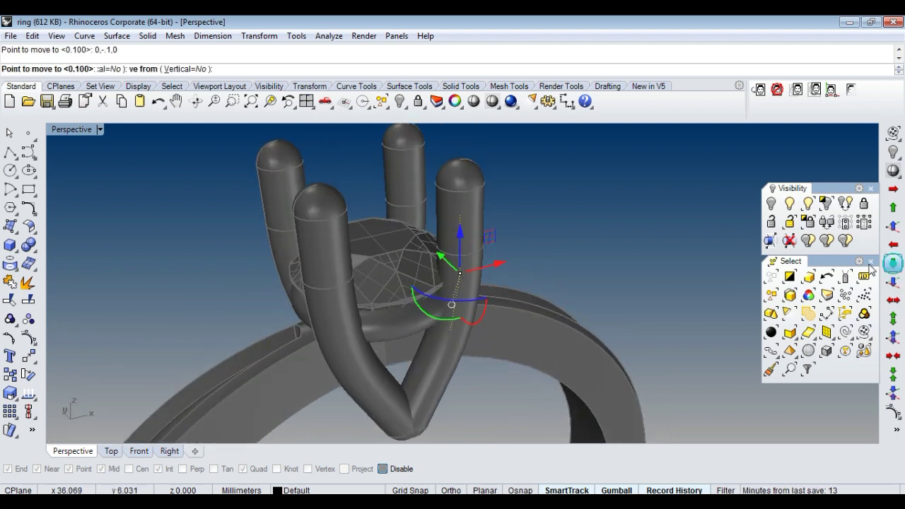
right_drag(557, 264, 494, 235)
scroll(390, 225, up, 2)
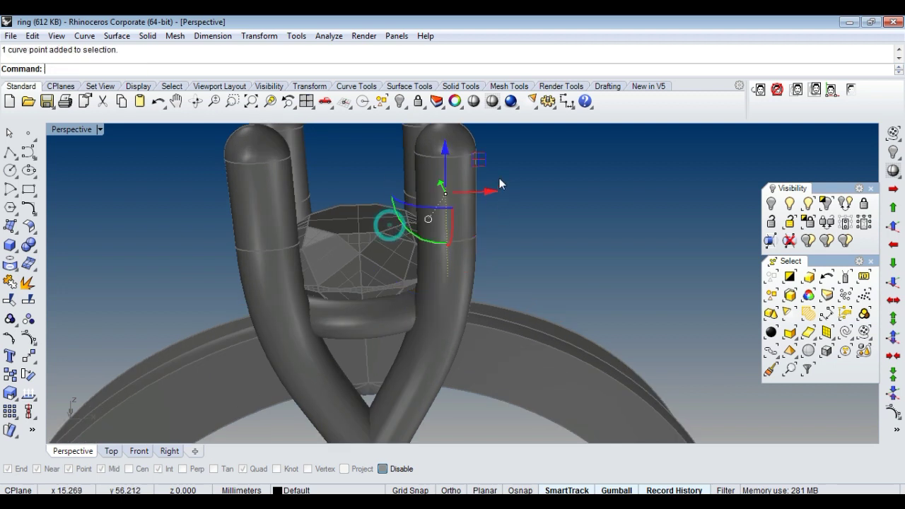
scroll(499, 184, down, 2)
scroll(452, 261, down, 2)
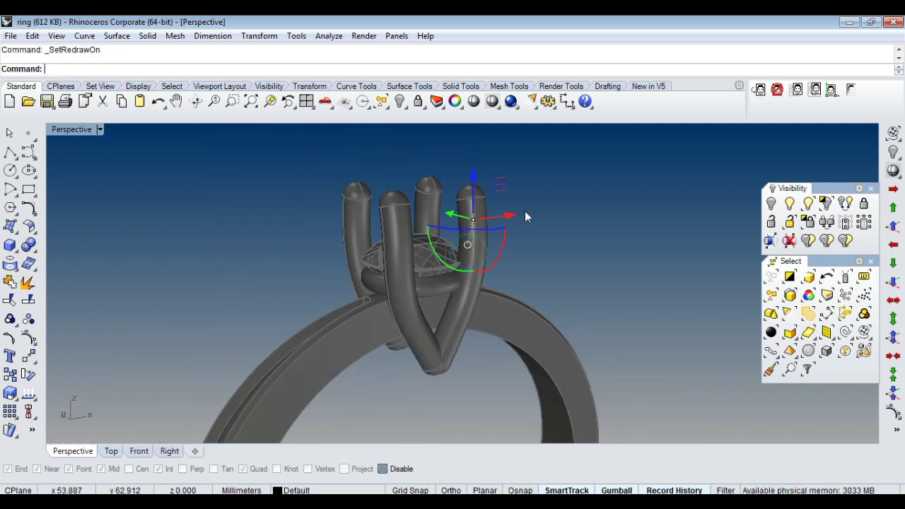
click(558, 204)
scroll(466, 184, up, 3)
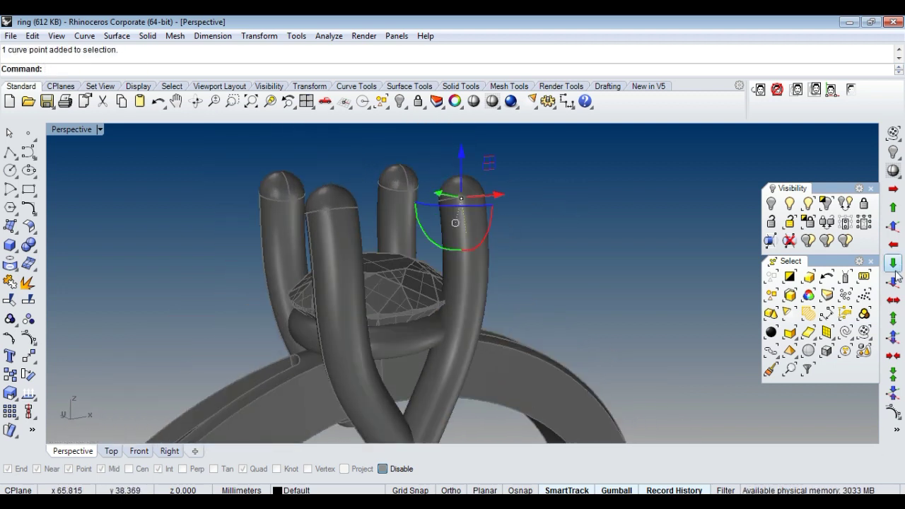
Step: Window-select three control points on the right prong, orbiting around the prongs
click(580, 249)
right_drag(580, 249, 470, 226)
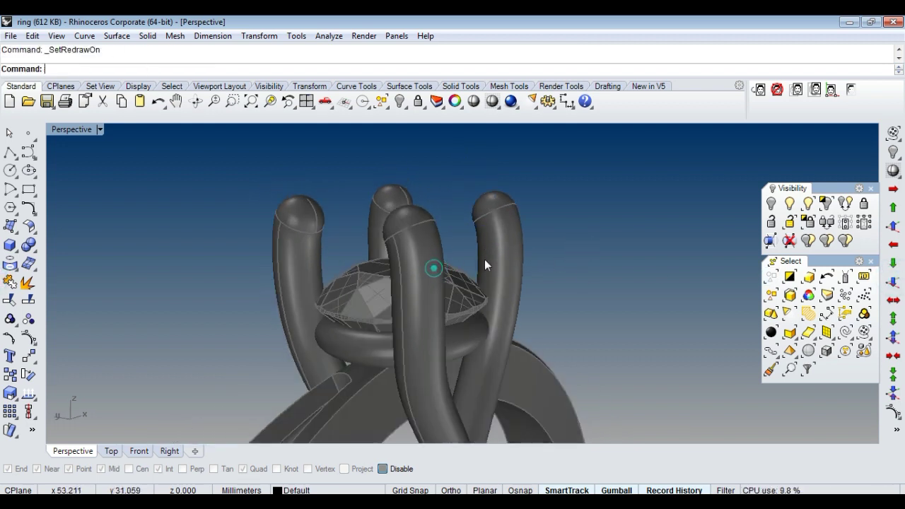
mouse_move(620, 346)
mouse_down()
mouse_move(580, 299)
mouse_move(595, 312)
mouse_up()
click(621, 291)
click(620, 265)
right_drag(620, 266, 453, 250)
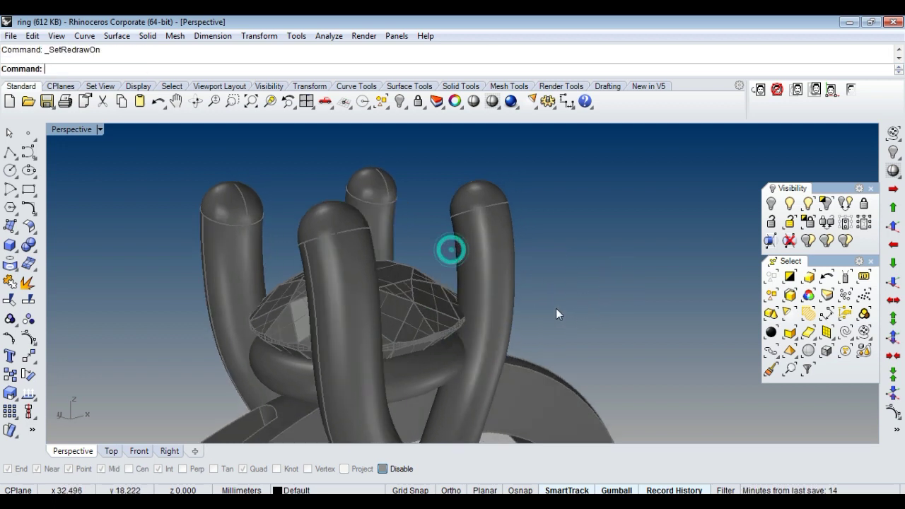
drag(440, 221, 585, 309)
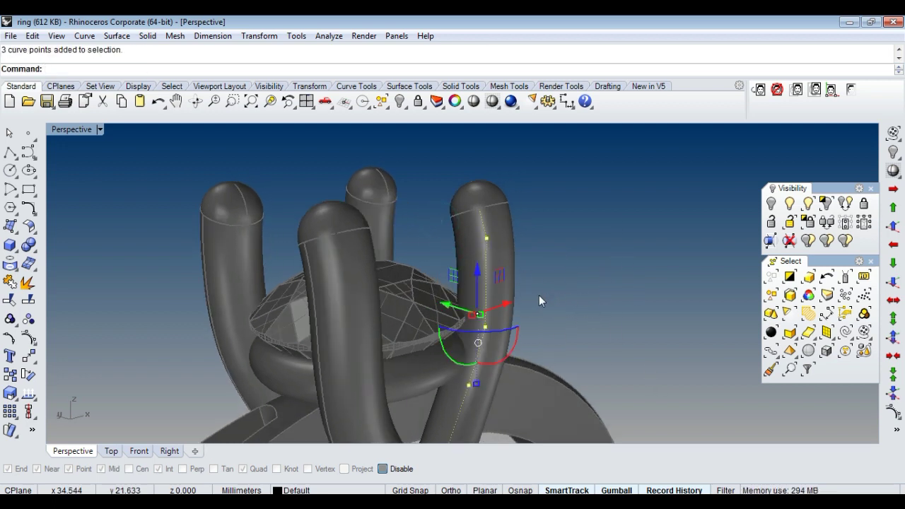
right_drag(539, 295, 622, 266)
right_drag(502, 251, 565, 229)
drag(486, 212, 477, 198)
mouse_move(598, 222)
right_down()
mouse_move(564, 254)
mouse_move(449, 270)
right_up()
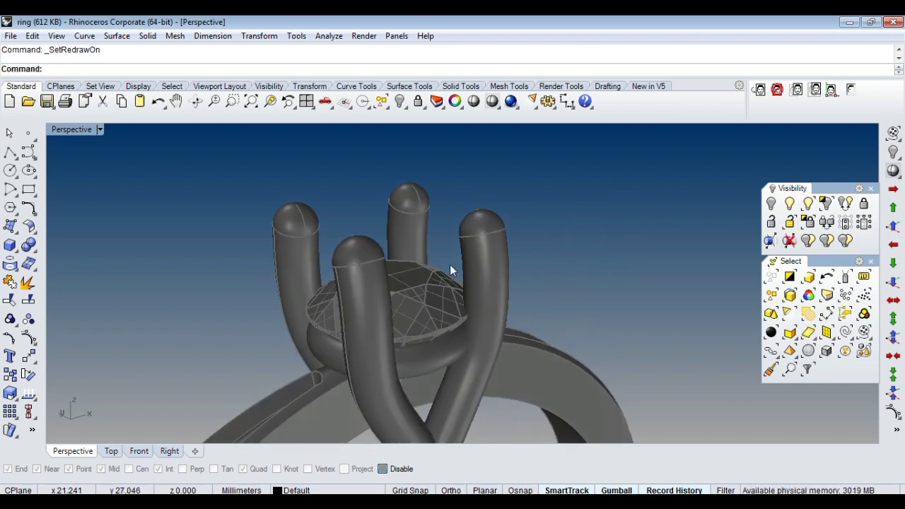
Step: Select a prong control point and nudge it so the prong wraps closer to the gem
mouse_move(535, 302)
right_down()
mouse_move(476, 240)
mouse_move(509, 268)
right_up()
click(492, 222)
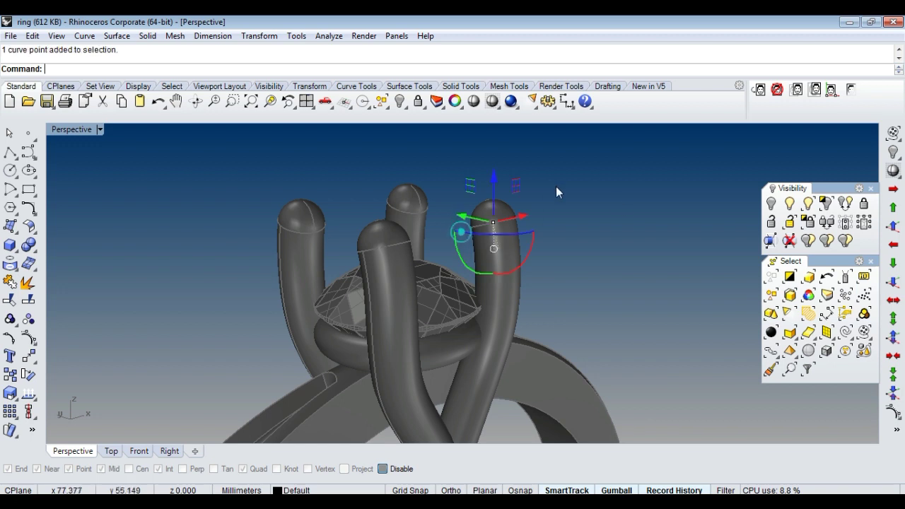
click(564, 265)
right_drag(564, 265, 438, 223)
click(478, 204)
click(588, 245)
mouse_move(587, 244)
right_down()
mouse_move(545, 287)
mouse_move(549, 278)
mouse_move(392, 298)
mouse_move(399, 339)
mouse_move(374, 303)
right_up()
scroll(325, 333, up, 5)
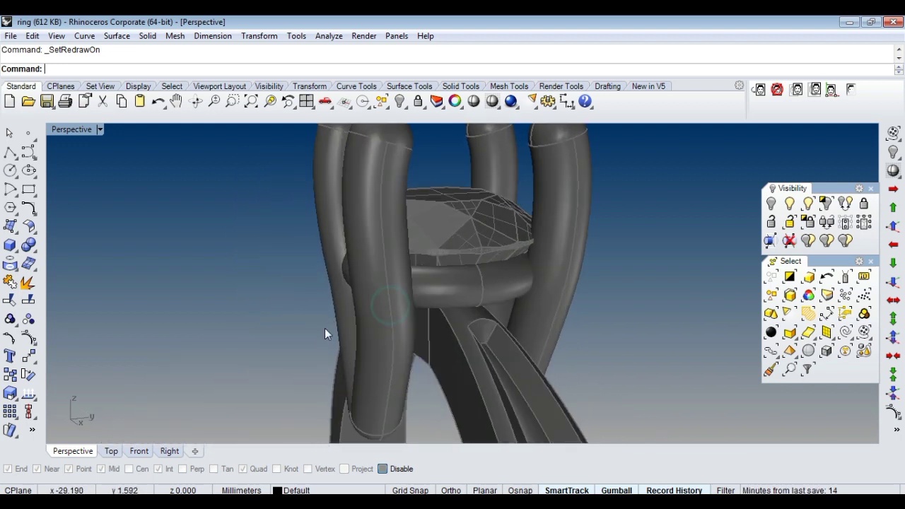
drag(437, 332, 425, 329)
Step: Move a prong control point by an exact entered distance, then orbit out to see the ring
click(427, 326)
key(Return)
drag(433, 326, 430, 331)
mouse_move(430, 332)
right_down()
mouse_move(582, 304)
mouse_move(419, 333)
right_up()
scroll(581, 303, down, 3)
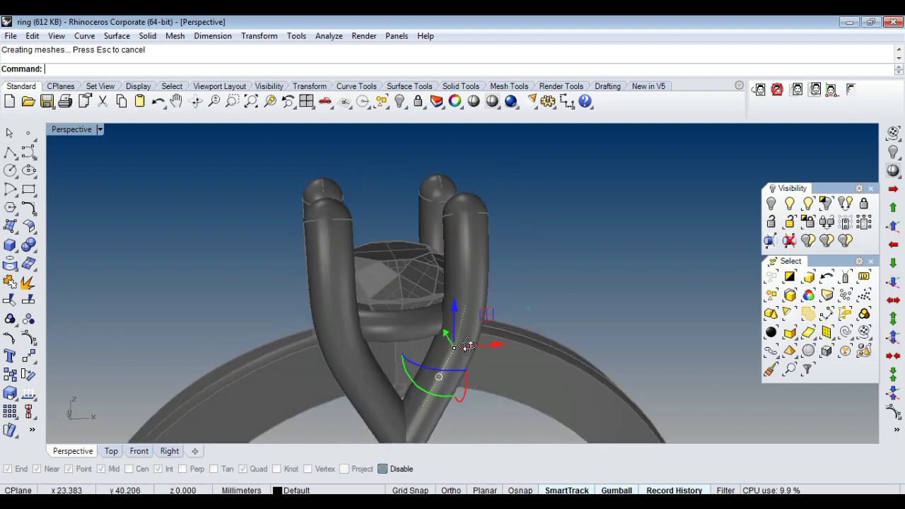
scroll(449, 311, up, 3)
scroll(424, 318, up, 2)
Step: Drag prong control points sideways to reshape the prongs around the setting
drag(496, 289, 504, 296)
scroll(499, 282, down, 2)
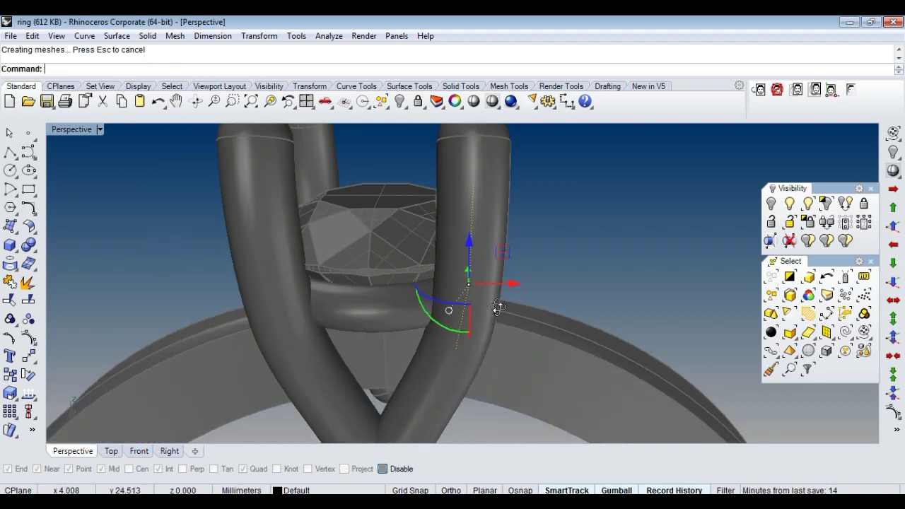
scroll(502, 265, down, 3)
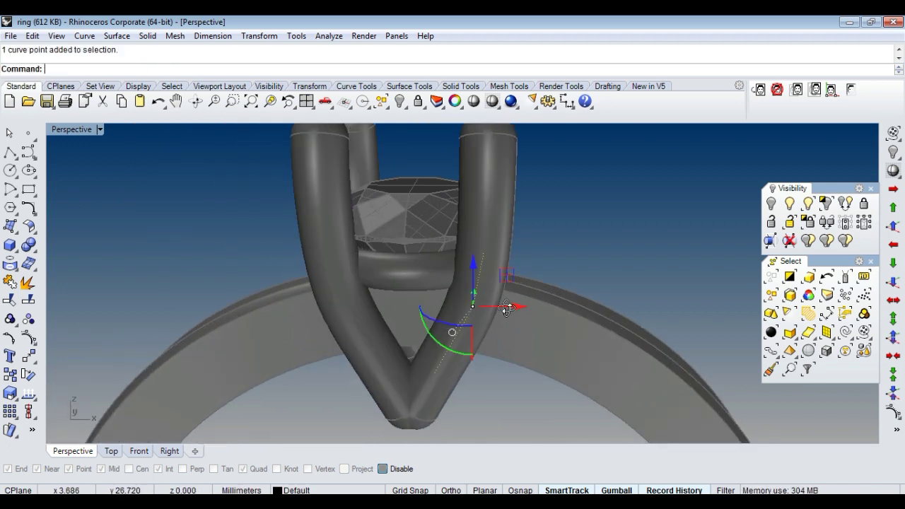
right_drag(506, 308, 516, 322)
drag(513, 322, 511, 313)
mouse_move(511, 314)
right_down()
mouse_move(469, 305)
mouse_move(466, 289)
mouse_move(479, 292)
mouse_move(412, 250)
mouse_move(474, 246)
right_up()
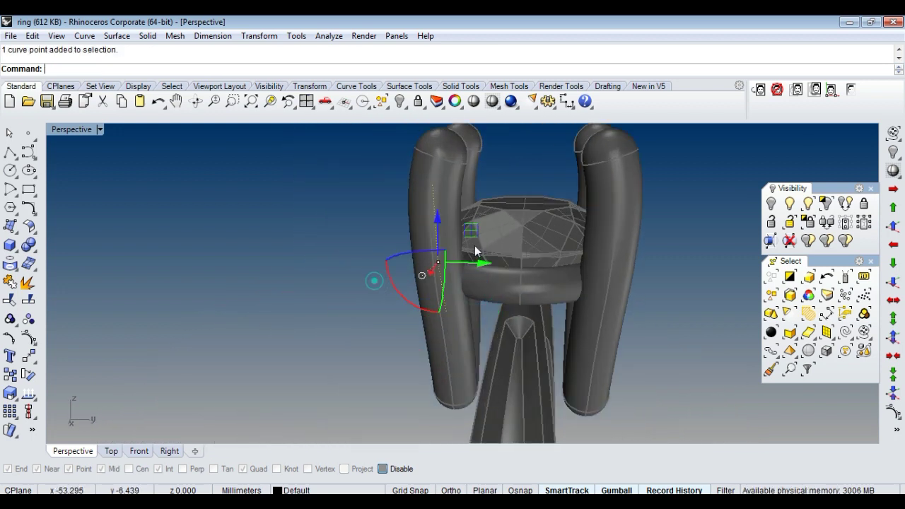
drag(487, 273, 486, 273)
right_drag(486, 273, 452, 268)
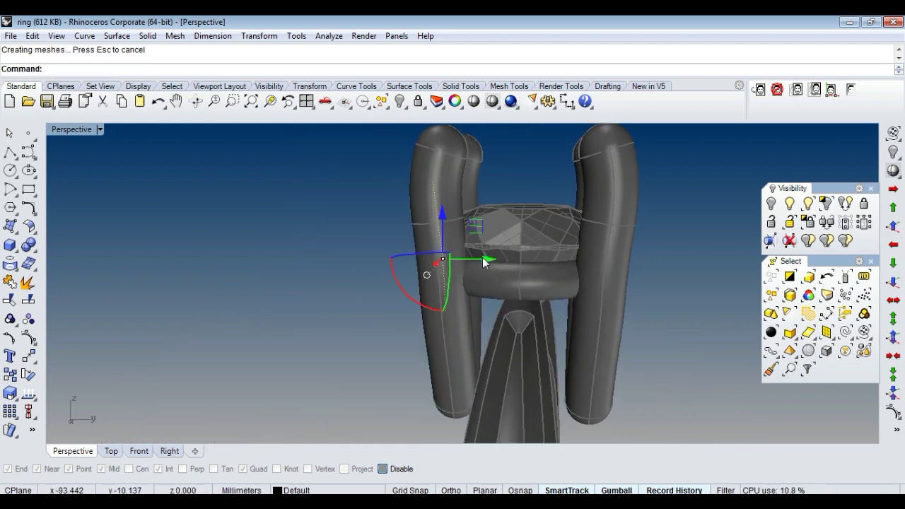
drag(484, 263, 486, 273)
right_drag(442, 249, 417, 241)
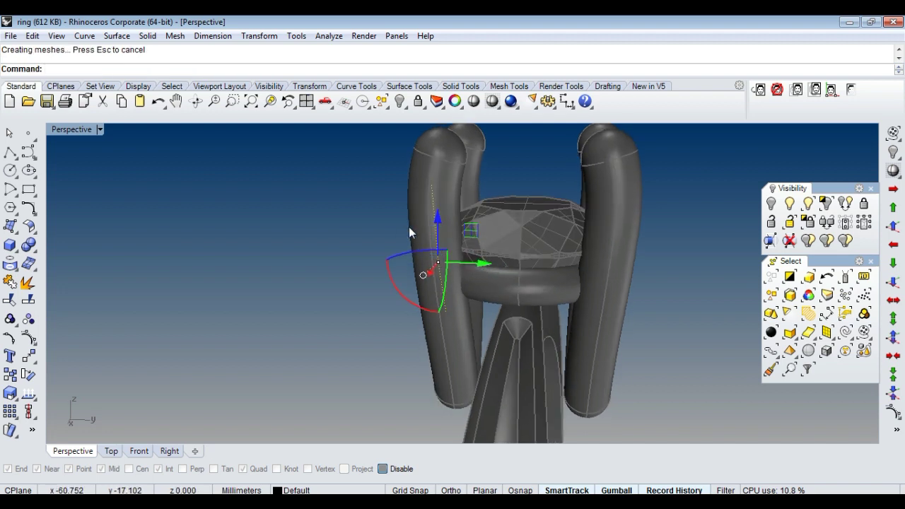
Step: Select the control points at a prong's bottom and shift them to reshape its lower end
scroll(477, 278, up, 3)
scroll(469, 257, down, 4)
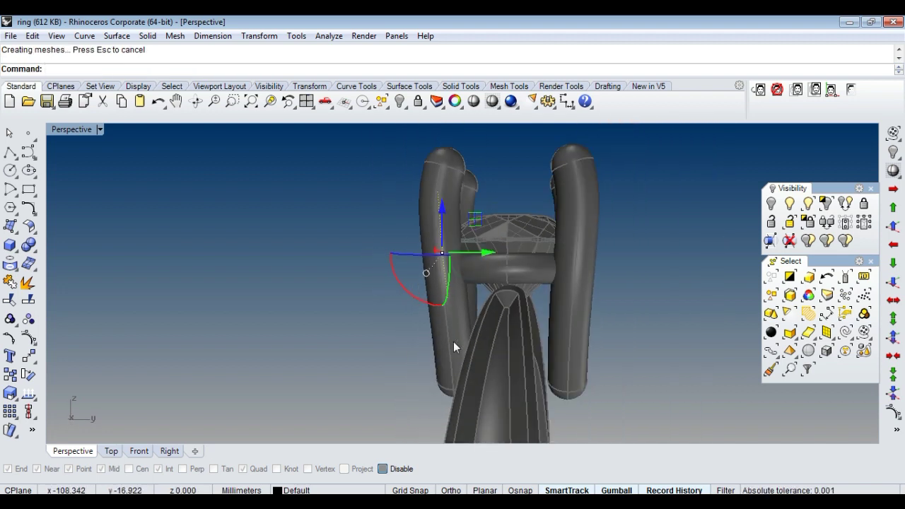
right_drag(453, 346, 506, 290)
click(460, 367)
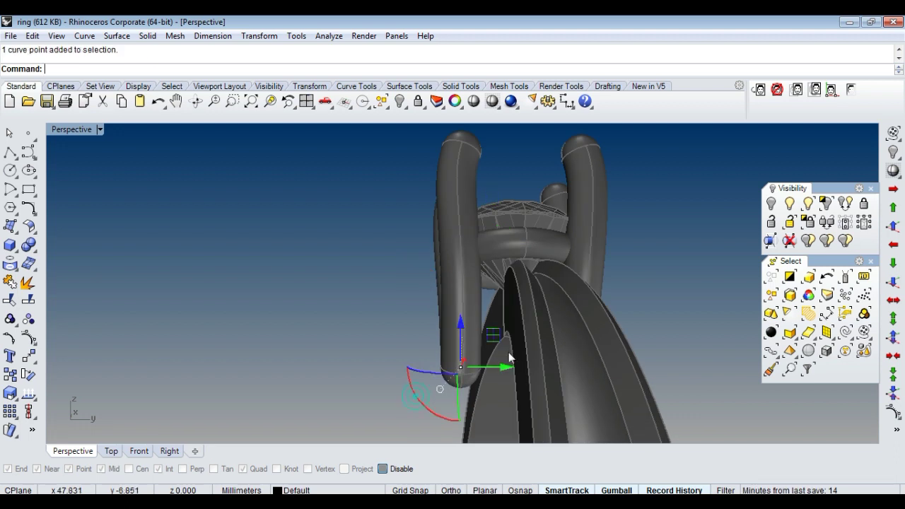
drag(511, 371, 488, 373)
mouse_move(423, 334)
mouse_down()
mouse_move(497, 324)
mouse_move(536, 336)
mouse_up()
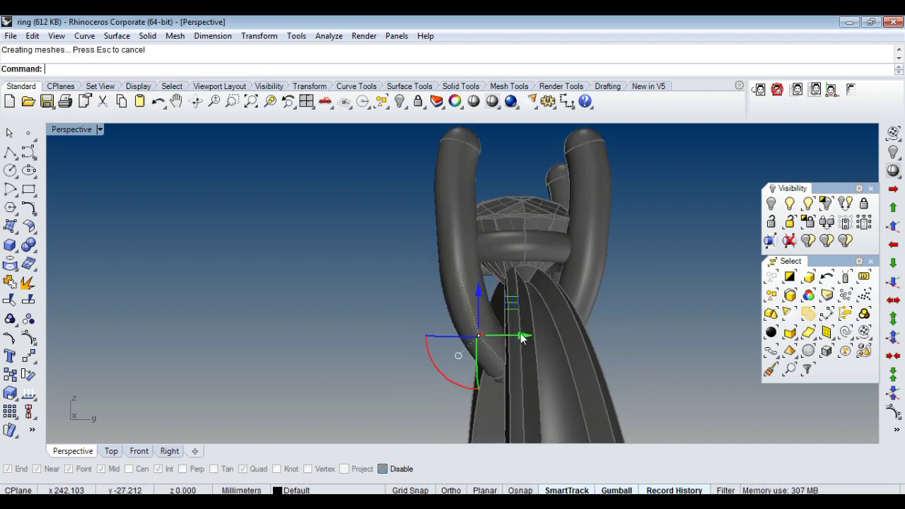
drag(508, 277, 512, 287)
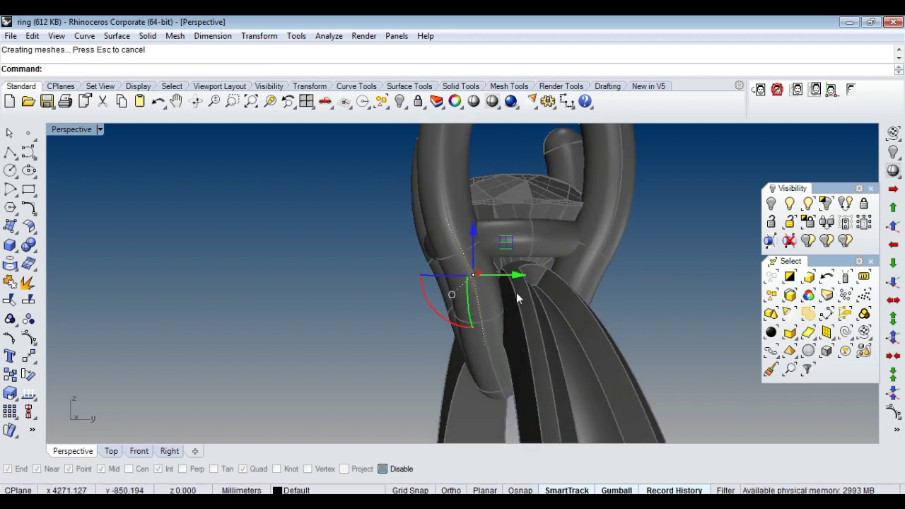
Step: Swell the prong bottoms into rounded bulbs and check them in the maximized Top view
right_drag(481, 320, 450, 351)
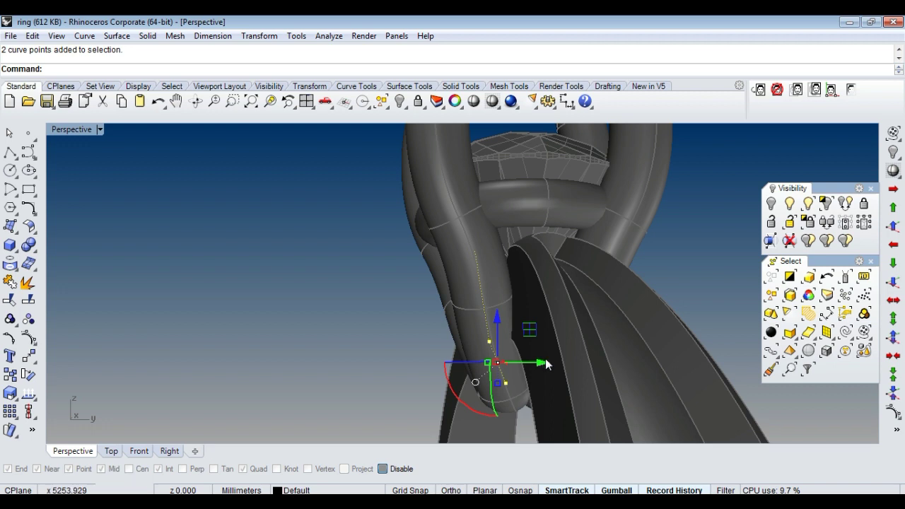
drag(546, 364, 505, 373)
mouse_move(545, 370)
right_down()
mouse_move(629, 330)
mouse_move(514, 366)
right_up()
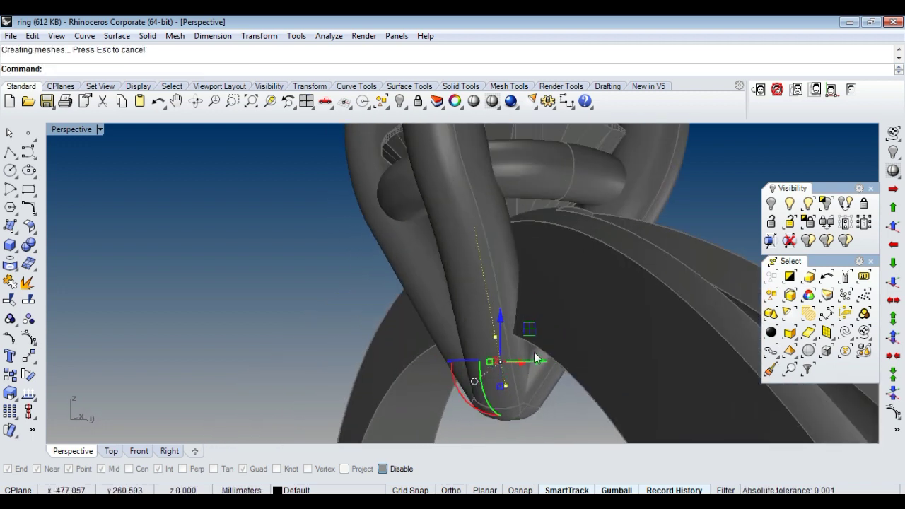
drag(538, 360, 593, 371)
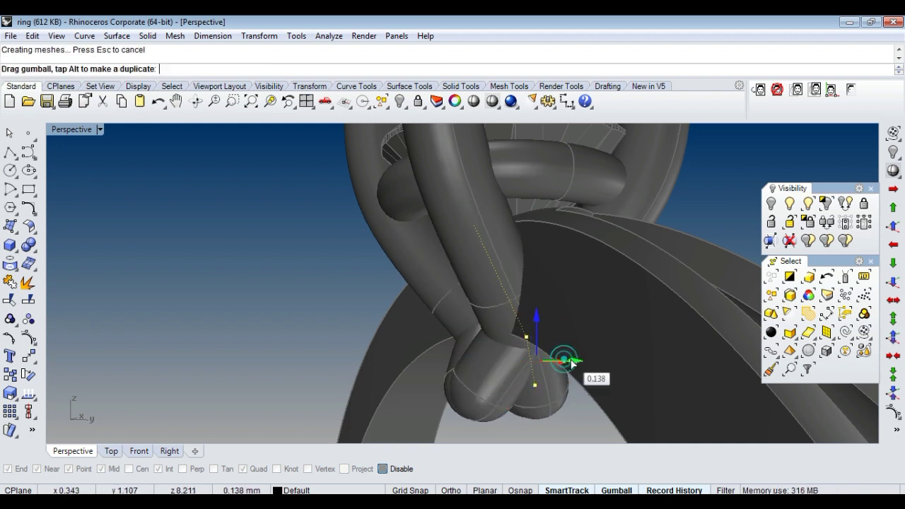
mouse_move(555, 348)
right_down()
mouse_move(588, 303)
mouse_move(596, 317)
right_up()
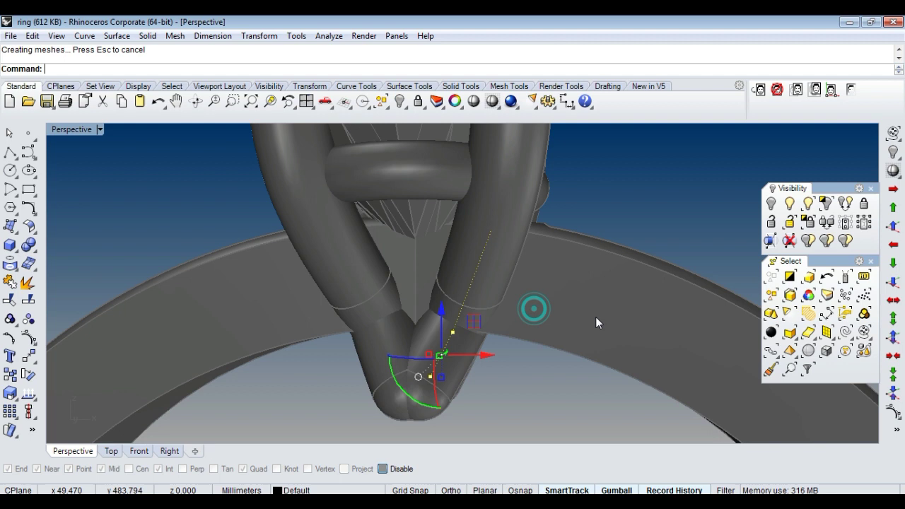
key(ctrl+F1)
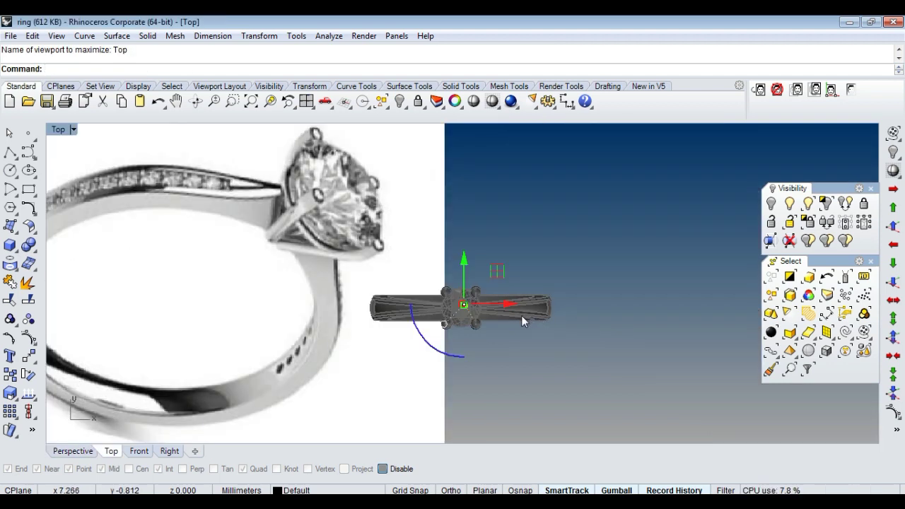
Step: Back in maximized Perspective, shift a prong control point sideways to adjust its bend
key(ctrl+F3)
mouse_move(472, 344)
right_down()
mouse_move(476, 354)
mouse_move(483, 345)
mouse_move(479, 360)
right_up()
drag(466, 345, 449, 342)
mouse_move(450, 342)
right_down()
mouse_move(495, 333)
mouse_move(522, 287)
mouse_move(480, 290)
right_up()
click(556, 349)
Step: Move control points to reshape the prong tops, then orbit to look down on the band
drag(532, 257, 552, 279)
mouse_move(552, 279)
right_down()
mouse_move(535, 305)
mouse_move(406, 338)
mouse_move(511, 299)
mouse_move(418, 293)
mouse_move(410, 248)
mouse_move(427, 233)
mouse_move(418, 279)
mouse_move(392, 160)
right_up()
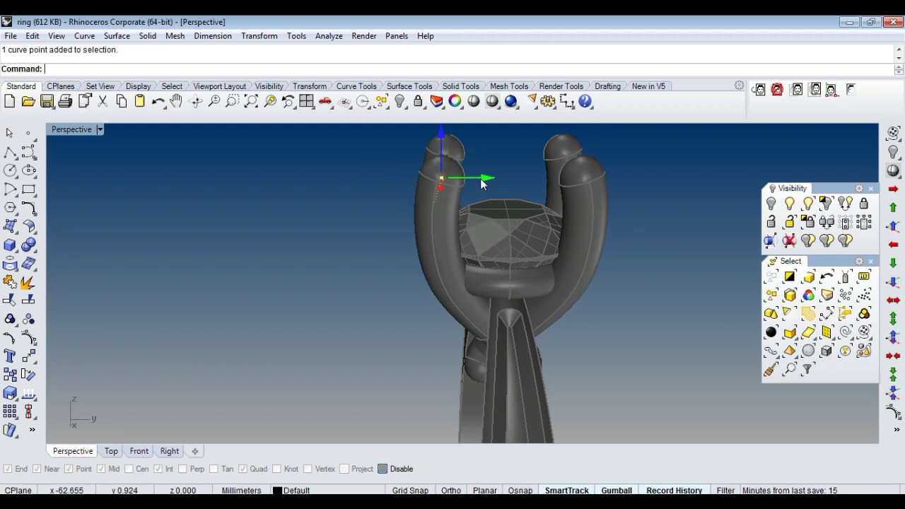
drag(481, 182, 480, 194)
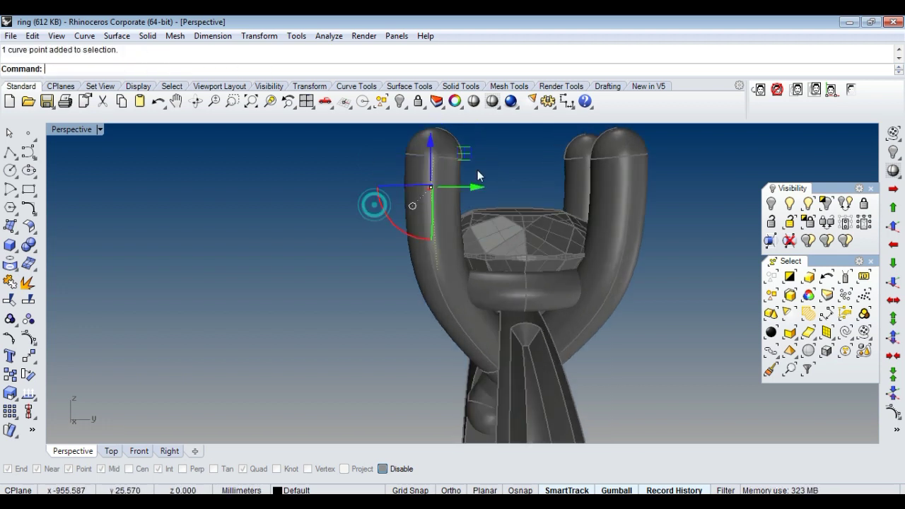
drag(478, 191, 478, 193)
right_drag(424, 240, 374, 238)
drag(478, 263, 478, 260)
right_drag(478, 260, 487, 288)
mouse_move(383, 242)
right_down()
mouse_move(538, 255)
mouse_move(526, 262)
mouse_move(509, 259)
mouse_move(598, 236)
mouse_move(492, 241)
mouse_move(531, 269)
mouse_move(491, 318)
mouse_move(521, 279)
mouse_move(443, 259)
mouse_move(471, 256)
mouse_move(485, 267)
mouse_move(402, 264)
mouse_move(446, 258)
mouse_move(459, 273)
mouse_move(500, 267)
mouse_move(462, 280)
right_up()
Step: Unlock the gem with UnlockSelected so it can be edited again
right_click(460, 280)
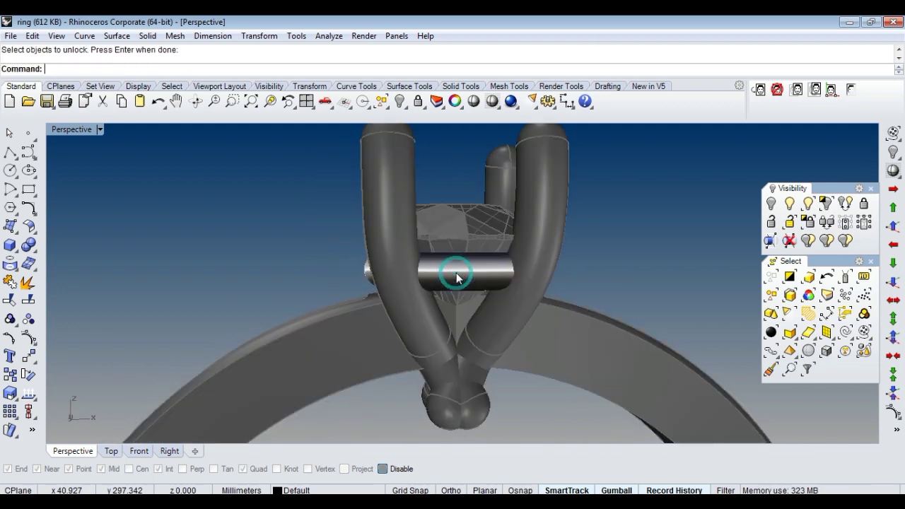
click(455, 243)
key(Return)
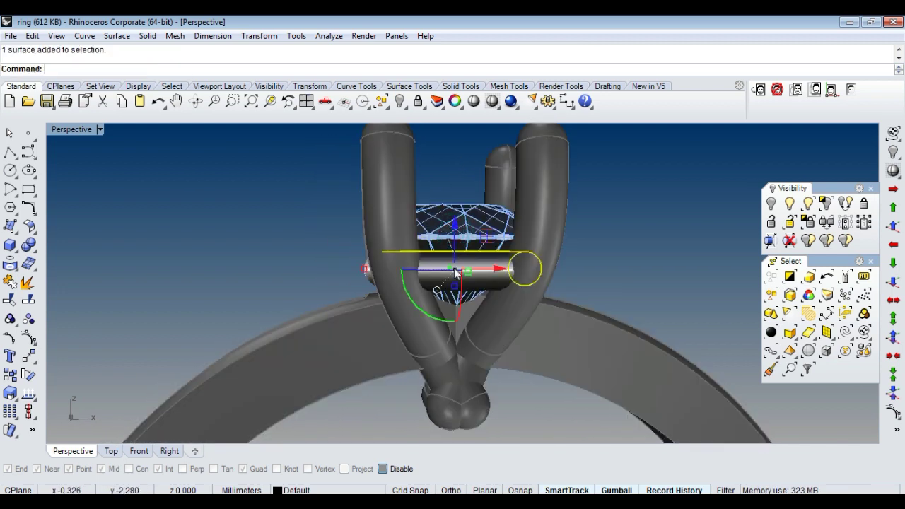
click(893, 226)
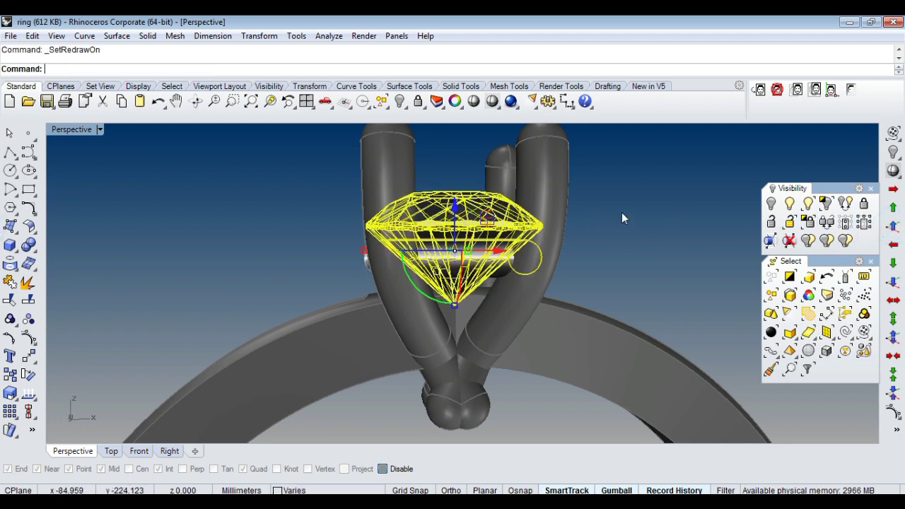
mouse_move(627, 206)
right_down()
mouse_move(578, 249)
mouse_move(606, 222)
mouse_move(612, 243)
mouse_move(484, 276)
mouse_move(542, 253)
right_up()
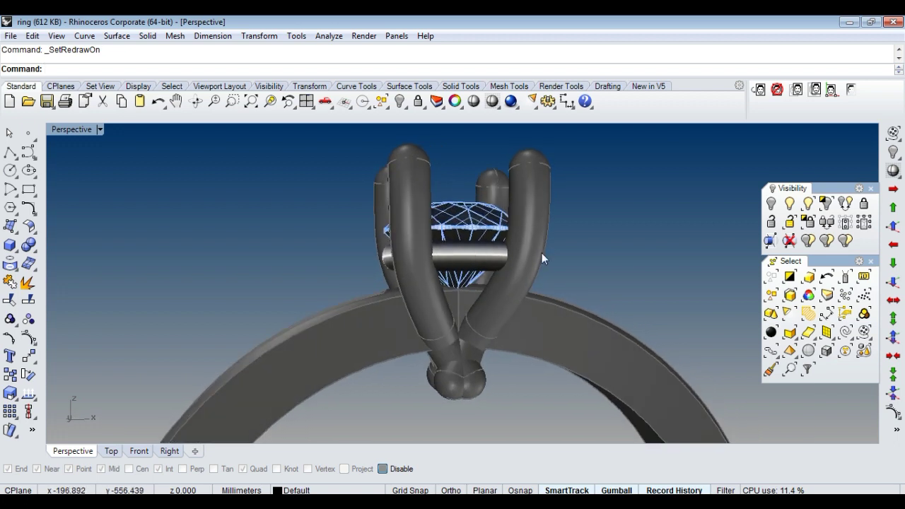
Step: Lock the small cross bar cylinder and clear the remaining prong point selections
click(471, 256)
text(ock)
key(Return)
mouse_move(475, 224)
right_down()
mouse_move(526, 273)
mouse_move(575, 203)
mouse_move(491, 177)
right_up()
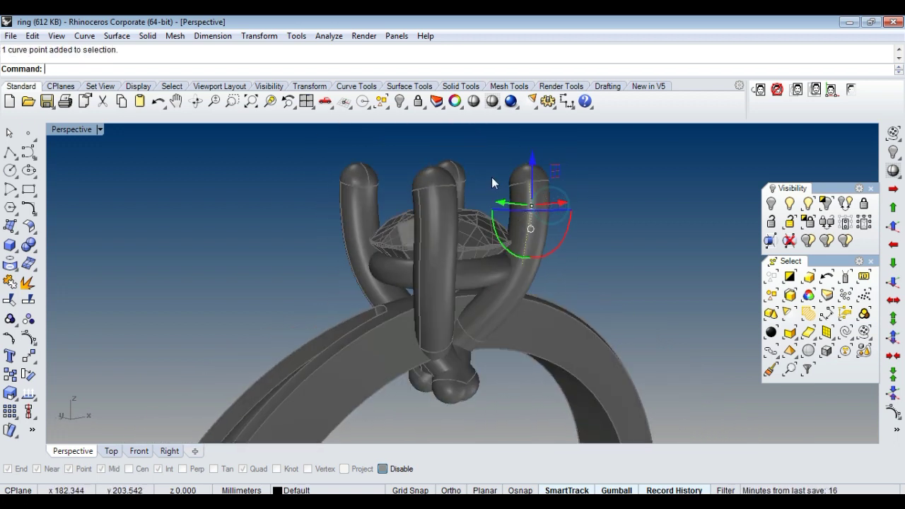
scroll(505, 162, up, 2)
click(893, 225)
right_drag(674, 208, 531, 223)
click(530, 225)
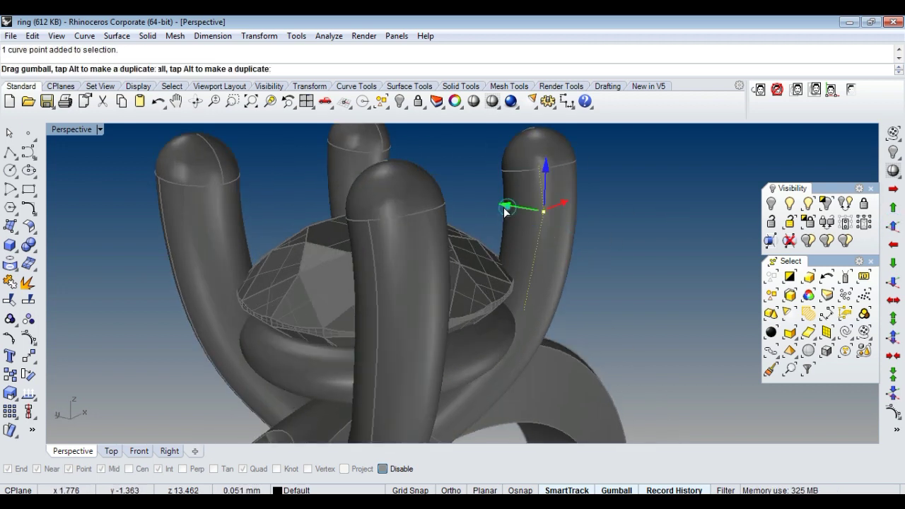
mouse_move(597, 257)
right_down()
mouse_move(456, 204)
mouse_move(541, 357)
mouse_move(388, 313)
mouse_move(464, 353)
mouse_move(474, 344)
right_up()
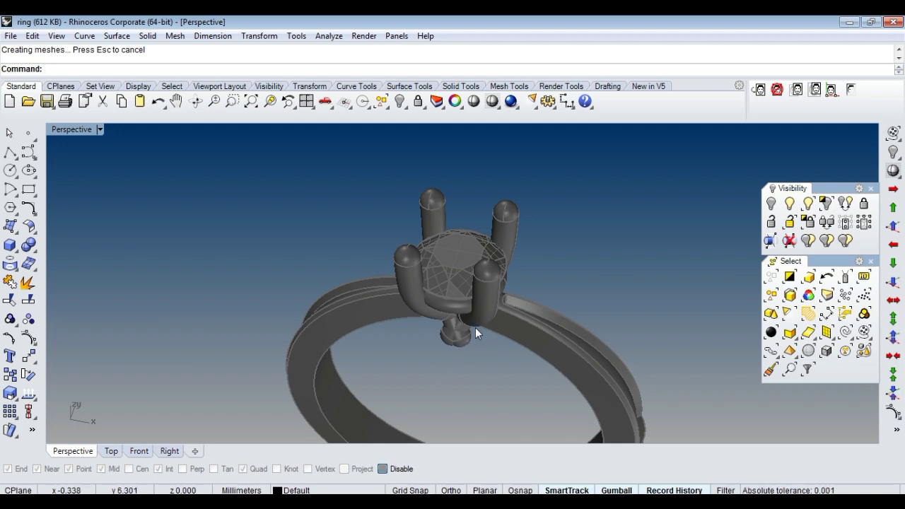
scroll(475, 328, up, 2)
Step: Show the hidden cutting cylinder, unlock all objects, and select the four prongs
key(Return)
scroll(464, 346, down, 2)
scroll(460, 347, down, 2)
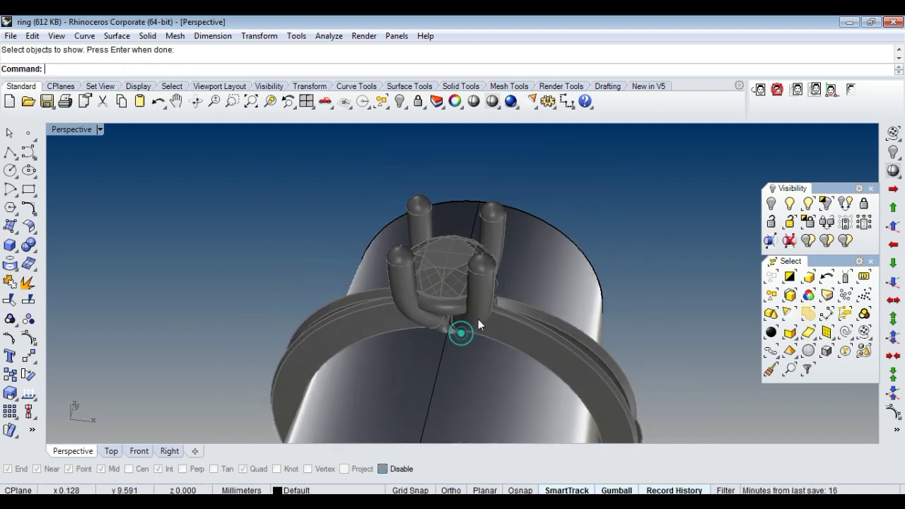
click(772, 228)
click(369, 249)
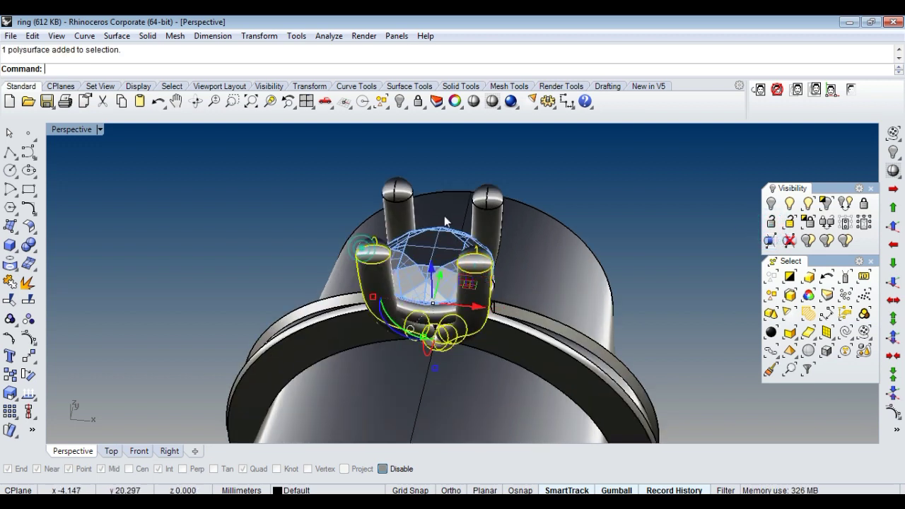
shift+click(489, 209)
shift+click(398, 212)
right_drag(453, 212, 409, 296)
Step: Boolean-subtract the large cylinder from the prongs, then hide the cylinder
text(b)
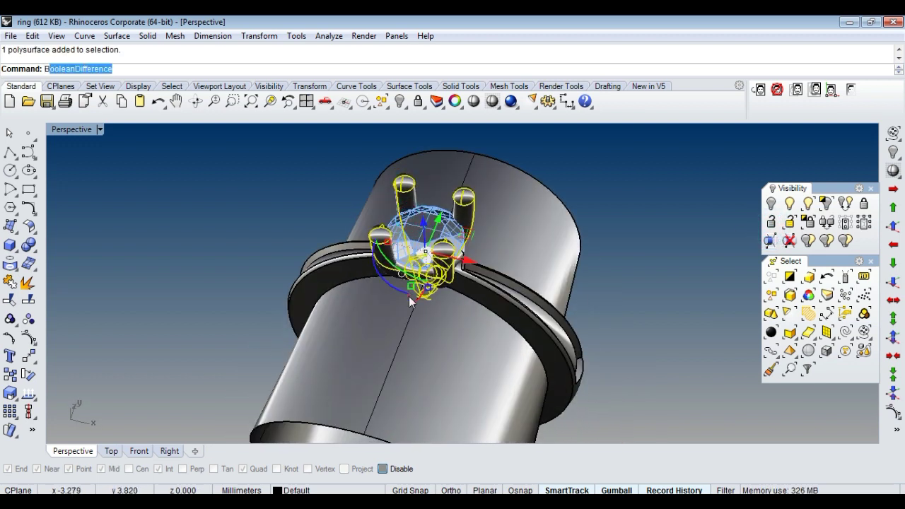
key(Return)
click(427, 364)
key(Return)
click(429, 367)
key(ctrl+h)
Step: Delete the small leftover piece beneath the band and hide a stray construction curve
mouse_move(421, 361)
right_down()
mouse_move(479, 233)
mouse_move(498, 250)
mouse_move(488, 283)
mouse_move(453, 211)
mouse_move(382, 364)
mouse_move(441, 339)
mouse_move(404, 323)
mouse_move(460, 205)
mouse_move(437, 347)
mouse_move(460, 323)
mouse_move(424, 297)
mouse_move(382, 212)
right_up()
click(432, 335)
key(Delete)
click(846, 333)
key(ctrl+h)
Step: Delete the extra prongs so only one prong remains
click(377, 196)
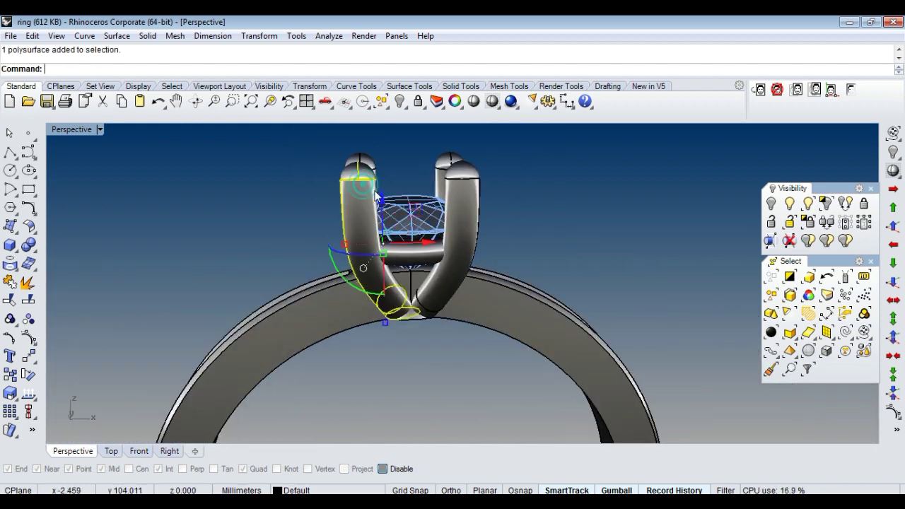
key(Delete)
click(432, 157)
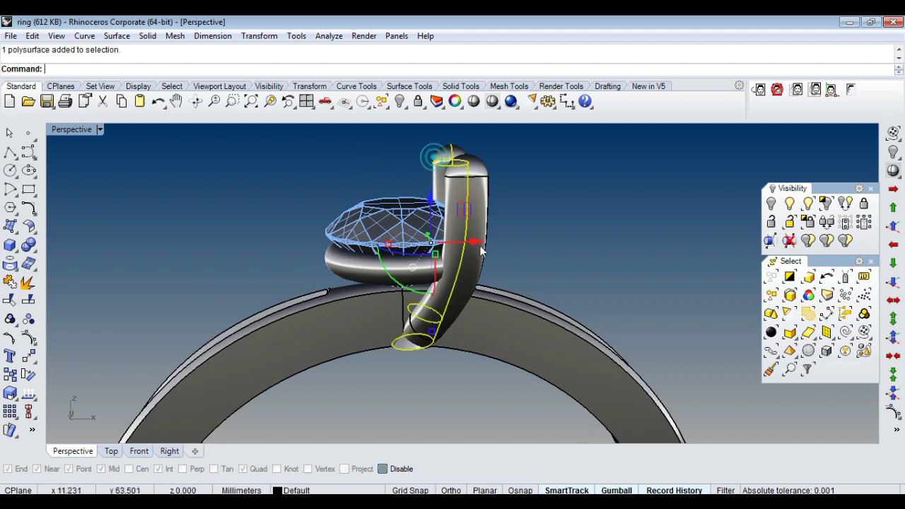
key(Delete)
click(456, 306)
mouse_move(469, 349)
right_down()
mouse_move(438, 297)
mouse_move(517, 346)
mouse_move(495, 369)
mouse_move(492, 325)
right_up()
scroll(428, 284, up, 3)
scroll(428, 284, down, 5)
key(Escape)
Step: Create a variable offset of the ring band surface using one uniform distance
click(29, 226)
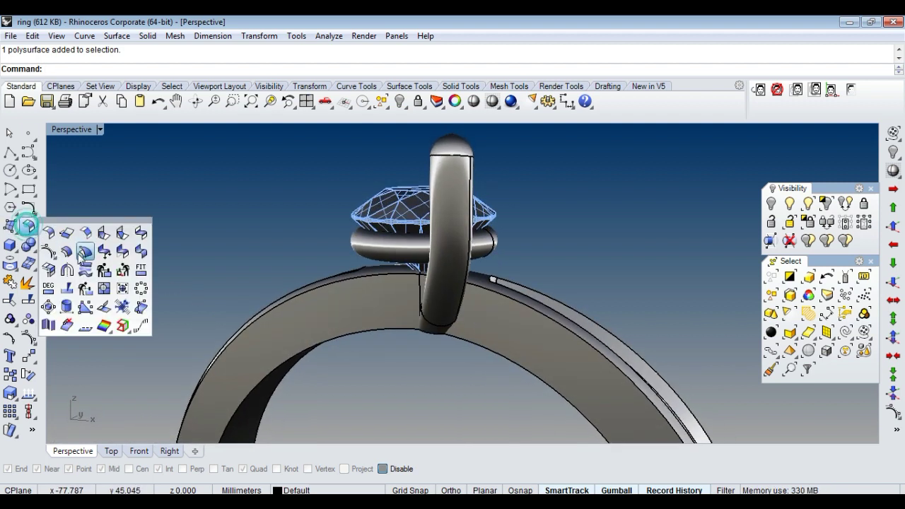
click(80, 249)
click(509, 347)
scroll(495, 343, down, 2)
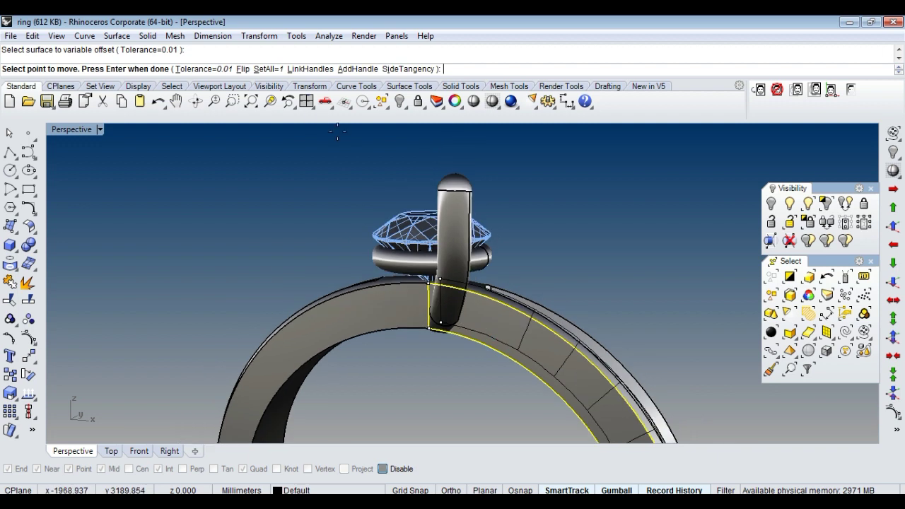
click(268, 68)
key(Return)
key(Return)
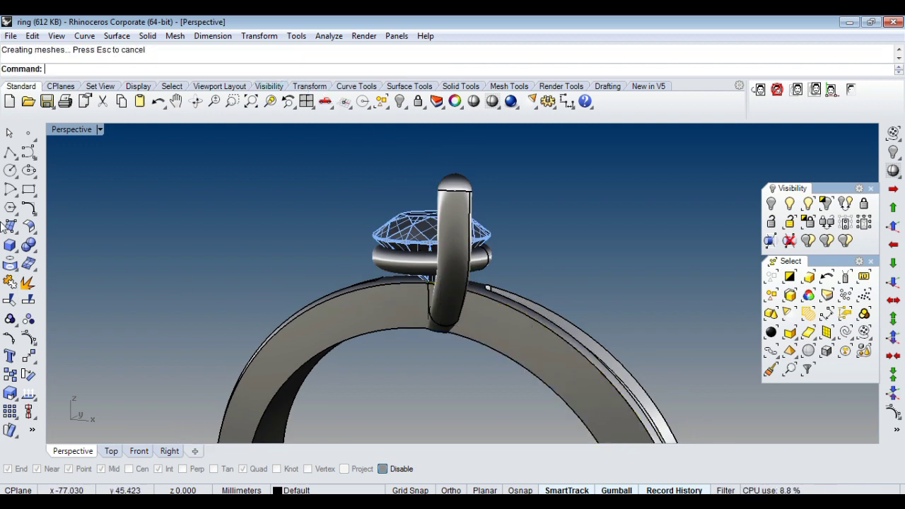
Step: Extend the offset band surface's inner and outer edges with ExtendSrf
click(29, 225)
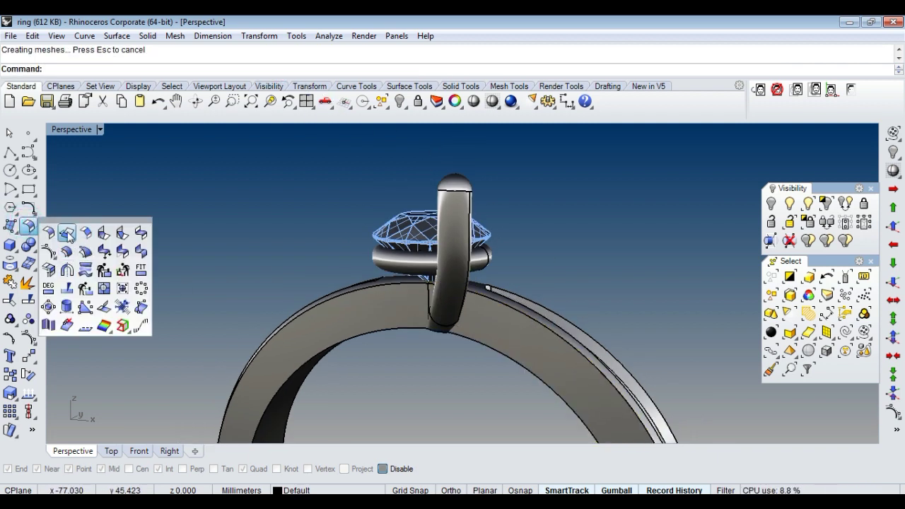
click(67, 235)
click(474, 339)
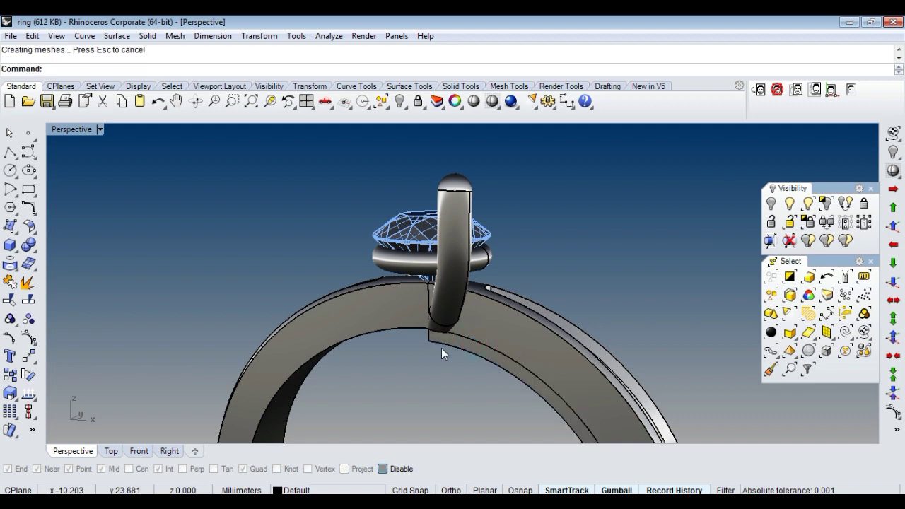
click(440, 340)
key(Return)
key(Return)
click(433, 345)
key(Return)
key(Return)
click(504, 304)
key(Return)
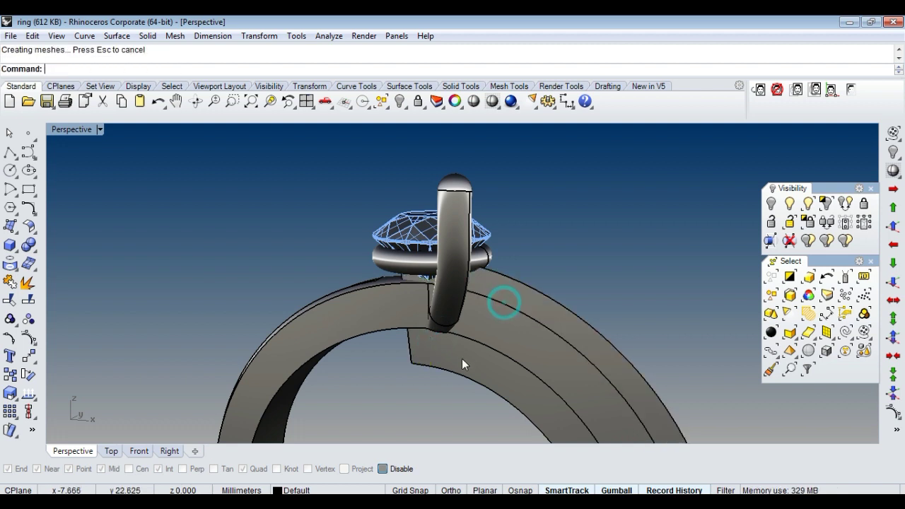
click(459, 360)
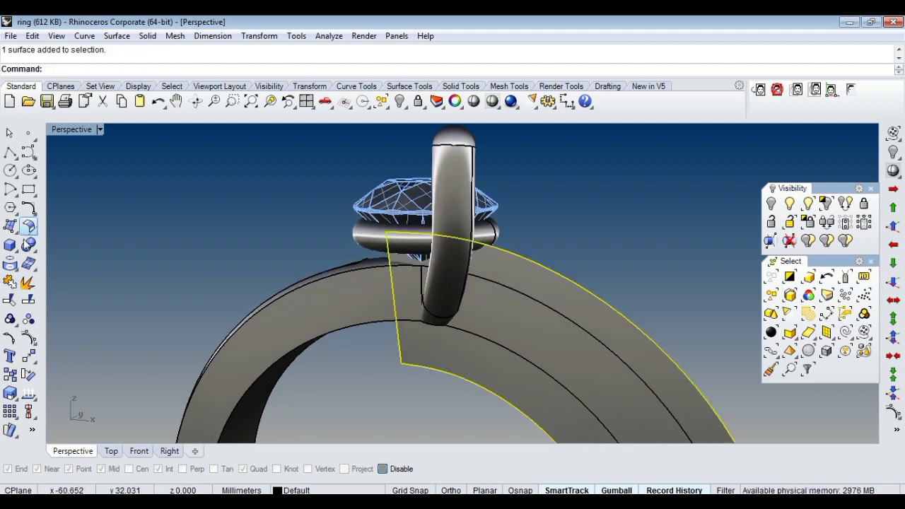
Step: Offset the extended band surface and delete the original extended copy
click(27, 227)
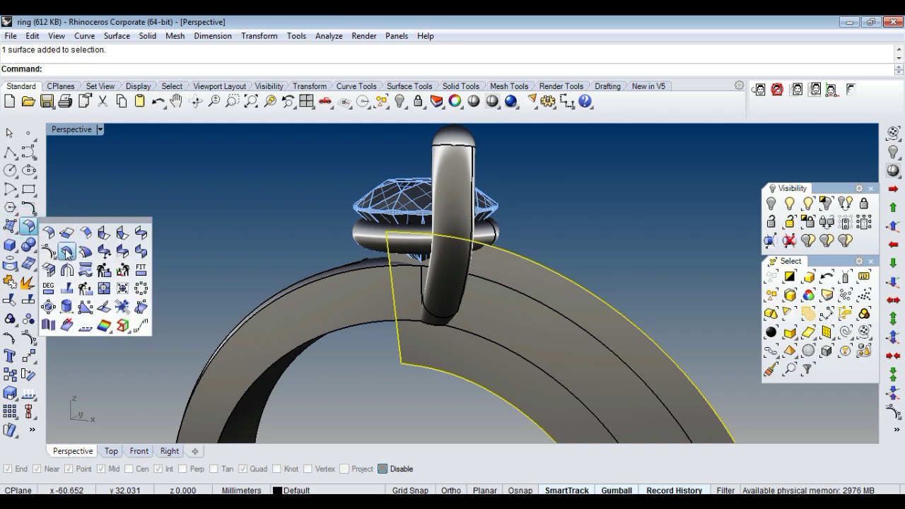
click(70, 256)
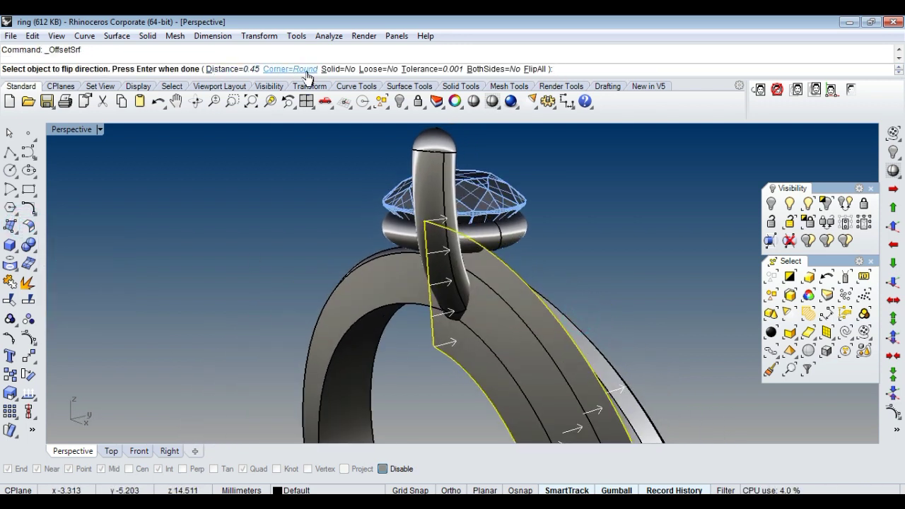
key(Return)
key(Delete)
Step: Split the remaining prong with the offset band surface and remove the cutting surface
right_drag(554, 283, 471, 313)
click(471, 313)
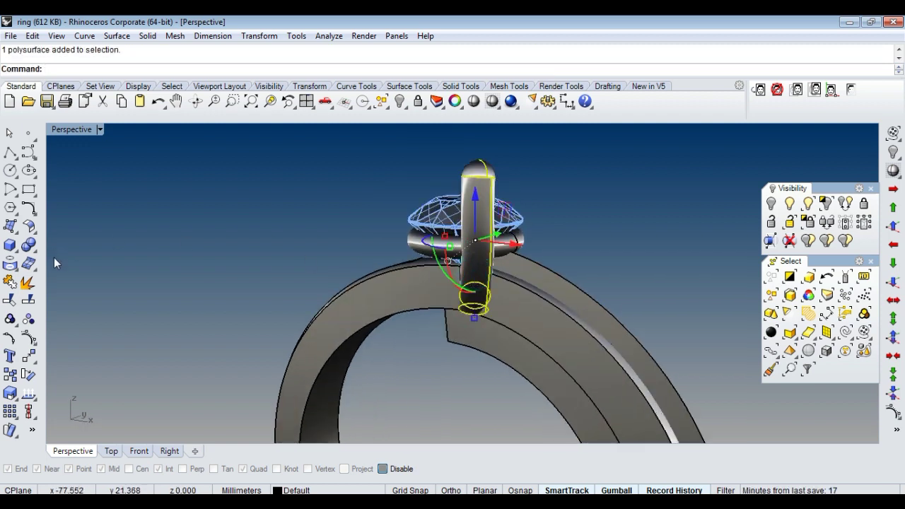
click(30, 244)
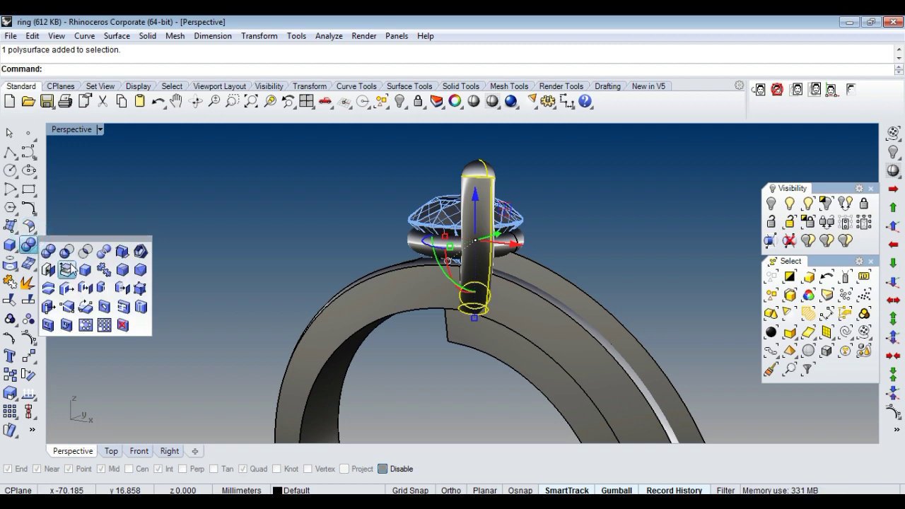
click(104, 252)
scroll(589, 323, up, 2)
click(563, 288)
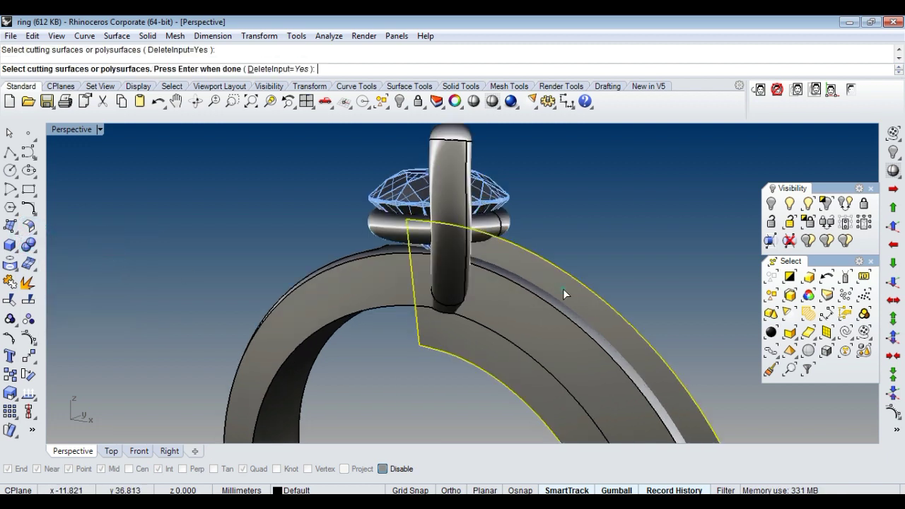
key(Return)
click(103, 101)
Step: Inspect the trimmed prong from below and dismiss the block edit warning
mouse_move(452, 297)
right_down()
mouse_move(447, 196)
mouse_move(445, 396)
right_up()
right_drag(448, 257, 441, 318)
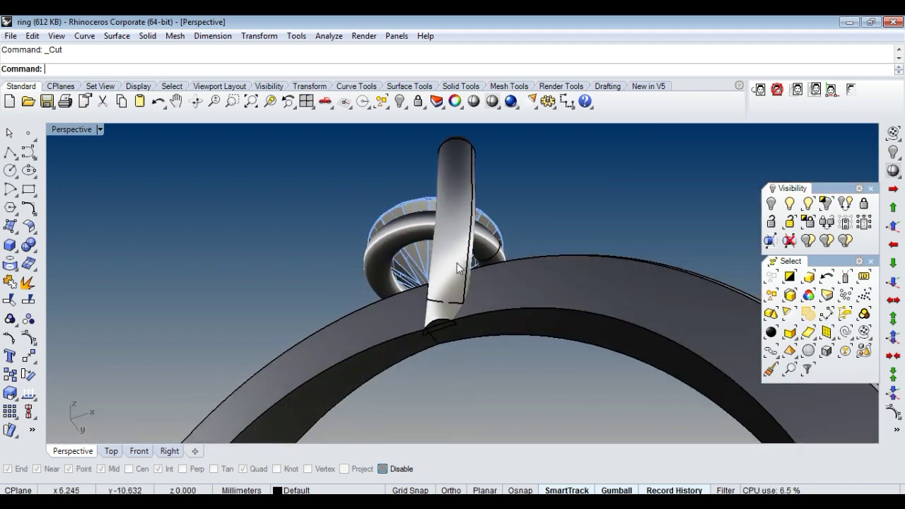
double_click(441, 318)
click(579, 204)
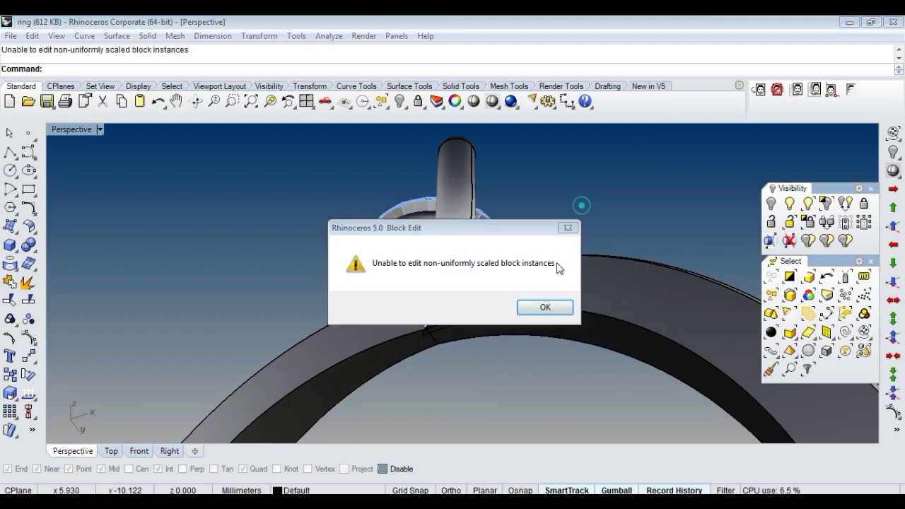
click(568, 227)
Step: Mirror the trimmed prong across a plane through the origin to make a pair
right_drag(573, 233, 428, 275)
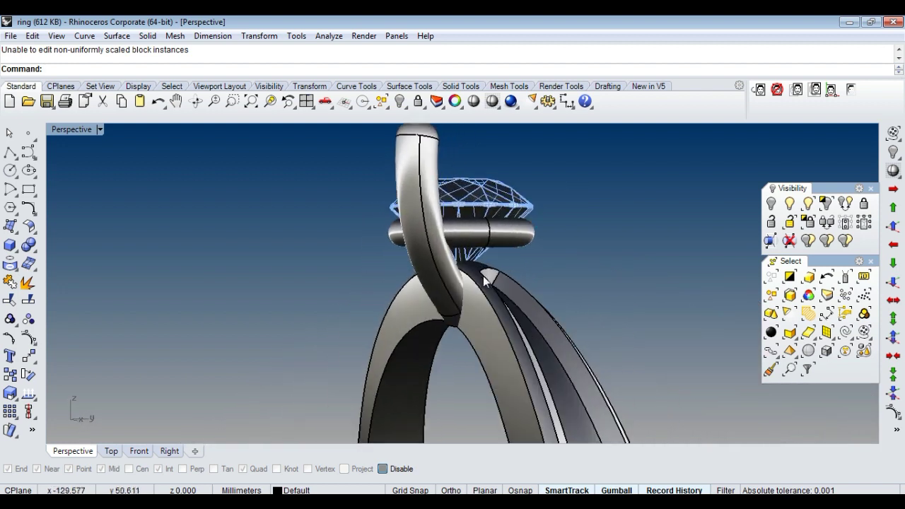
click(427, 275)
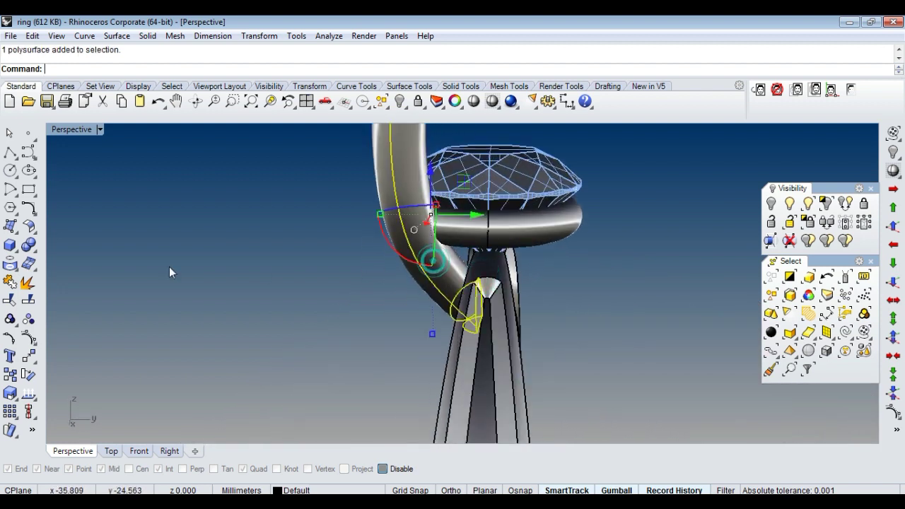
click(28, 357)
click(139, 366)
text(0)
key(Return)
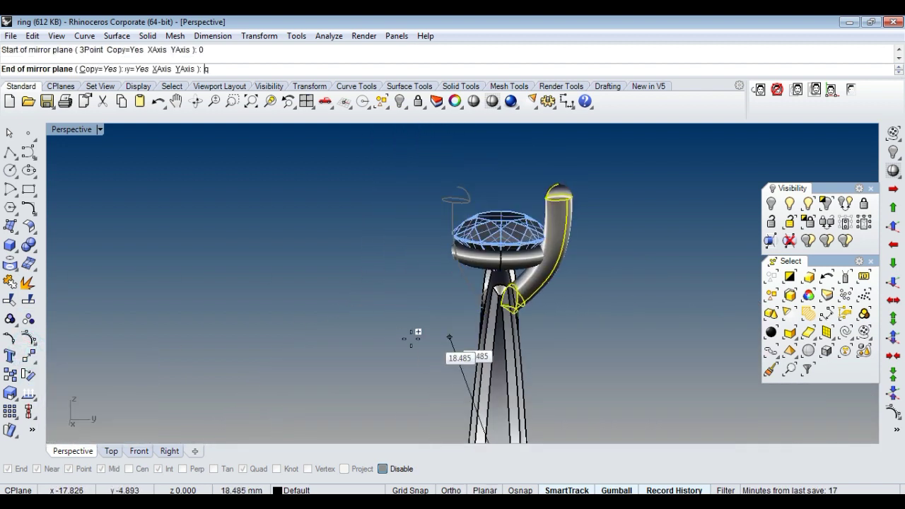
mouse_move(353, 333)
right_down()
mouse_move(876, 408)
mouse_move(438, 417)
right_up()
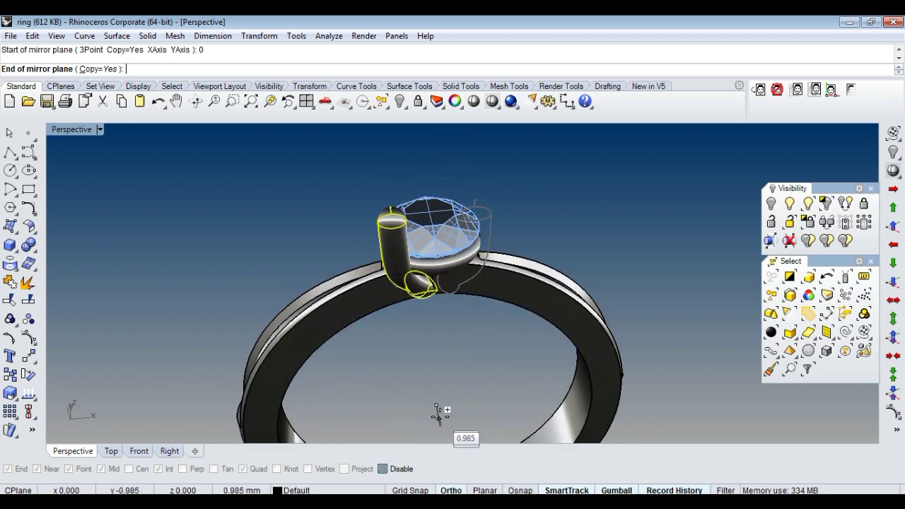
click(439, 411)
Step: Mirror the prong pair across the origin to create four prongs
click(385, 243)
mouse_move(384, 243)
right_down()
mouse_move(212, 256)
mouse_move(542, 174)
right_up()
key(Return)
text(0)
key(Return)
click(201, 247)
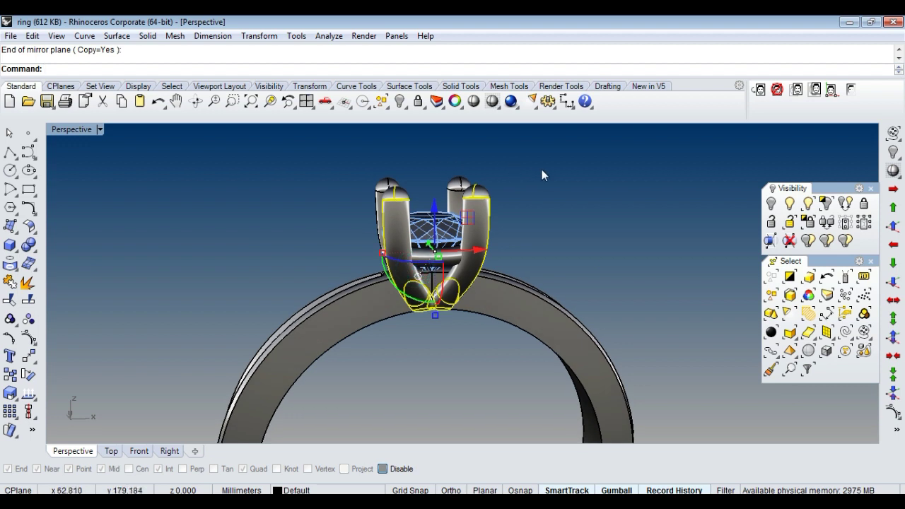
Step: Group the four prongs and maximize the Top viewport
key(ctrl+g)
key(Escape)
key(ctrl+F1)
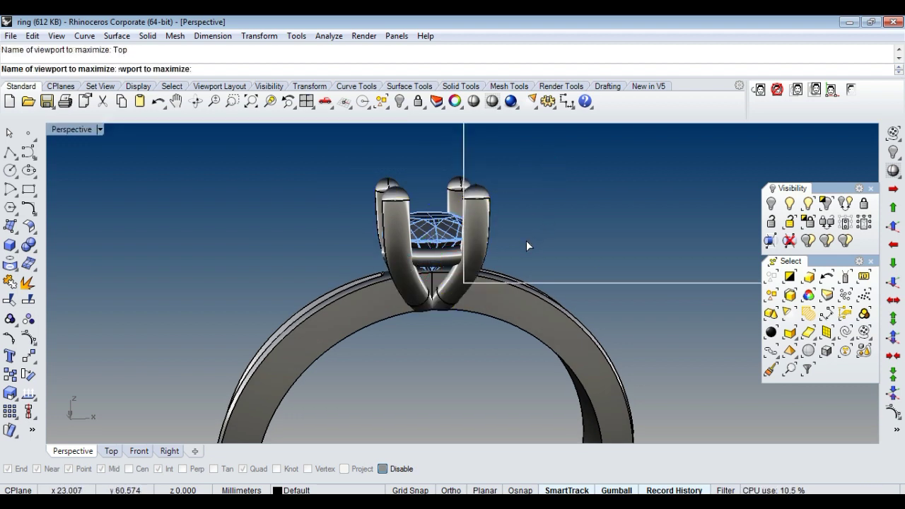
scroll(462, 240, down, 1)
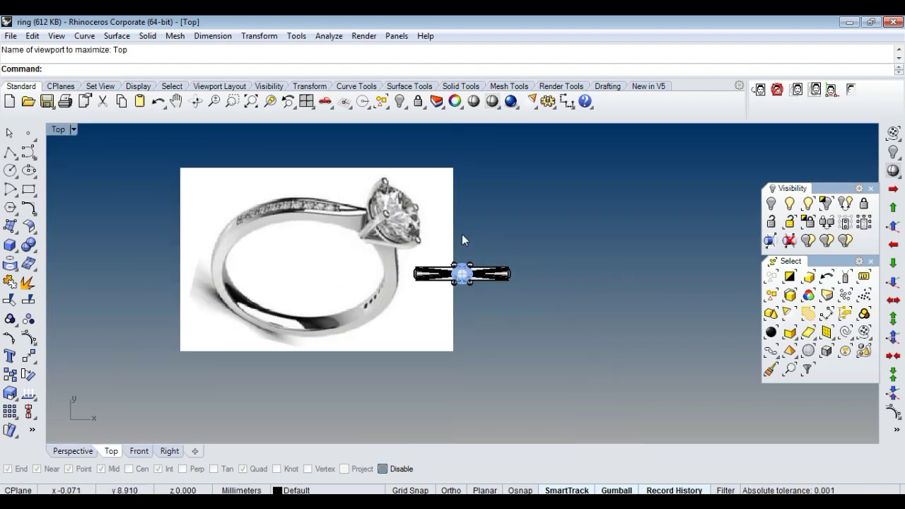
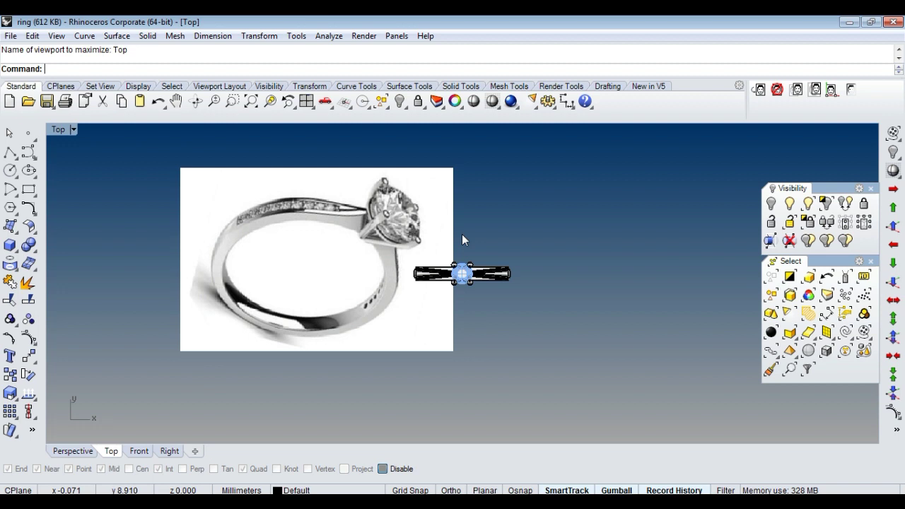
Step: Zoom and orbit the Perspective view to inspect the ring shank from the side
scroll(497, 247, up, 3)
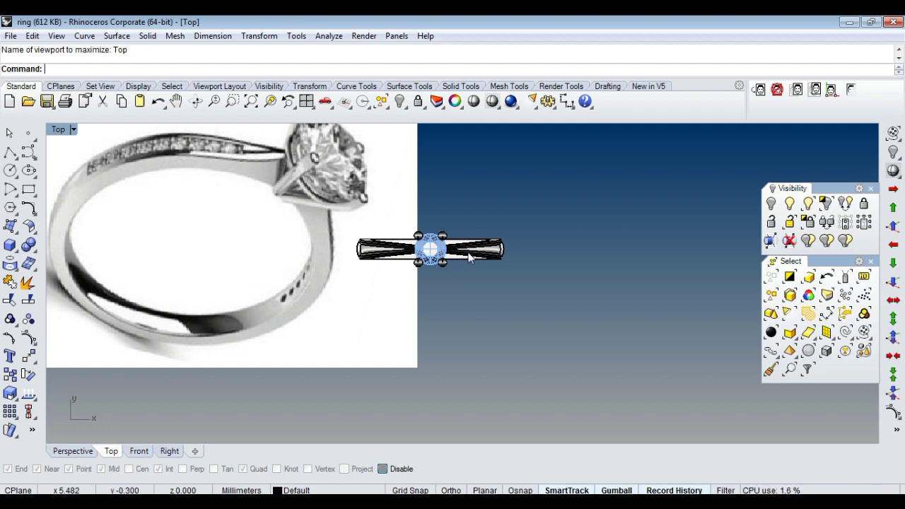
scroll(465, 265, up, 2)
scroll(453, 247, up, 3)
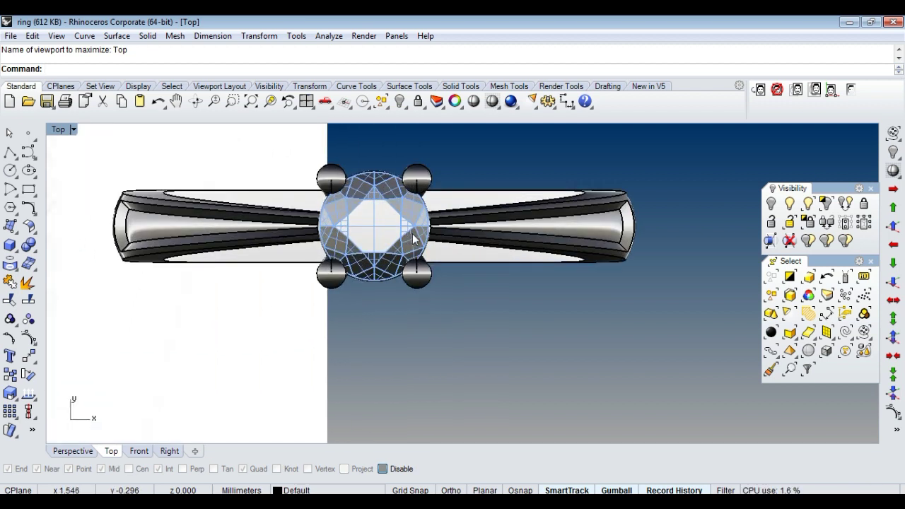
scroll(443, 233, up, 1)
scroll(431, 230, up, 2)
scroll(438, 237, up, 2)
scroll(417, 228, down, 3)
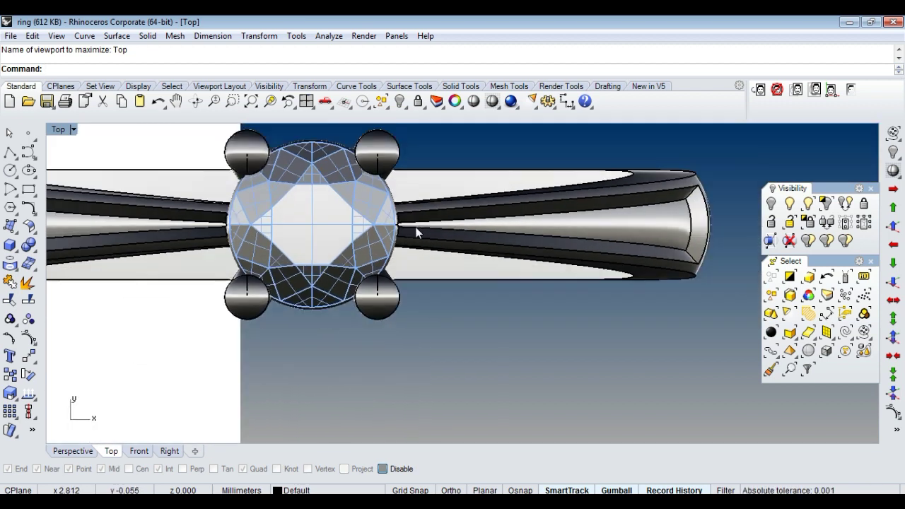
scroll(444, 251, down, 5)
scroll(442, 253, down, 1)
scroll(442, 233, up, 2)
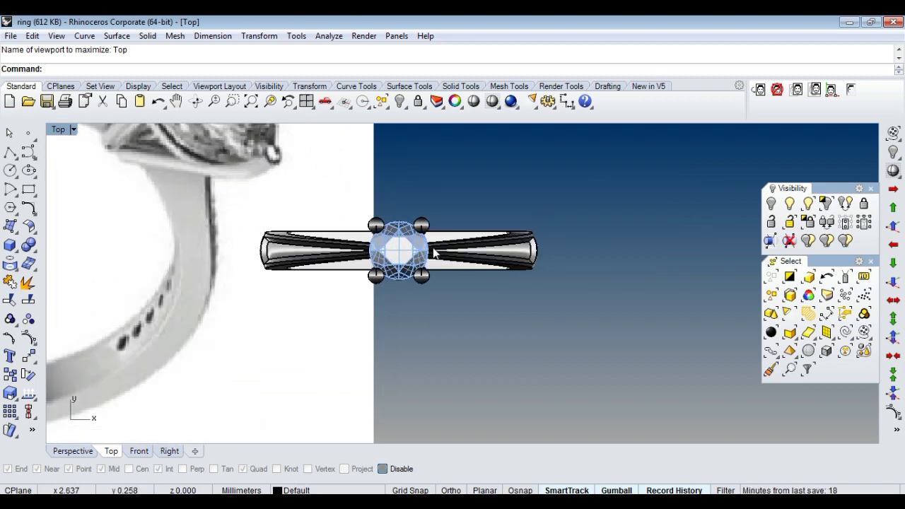
scroll(442, 237, up, 2)
key(ctrl+Tab)
mouse_move(422, 246)
right_down()
mouse_move(365, 259)
mouse_move(441, 358)
mouse_move(452, 301)
mouse_move(468, 305)
mouse_move(346, 294)
right_up()
click(346, 293)
key(ctrl+Tab)
Step: Delete the left shank half in Top view, then orbit the remaining half in Perspective
click(258, 267)
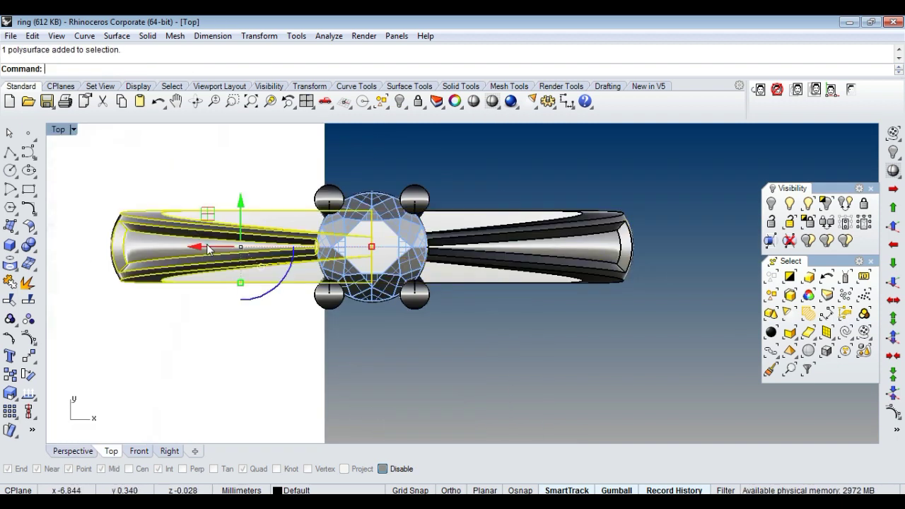
scroll(353, 261, down, 2)
key(Delete)
scroll(458, 281, down, 3)
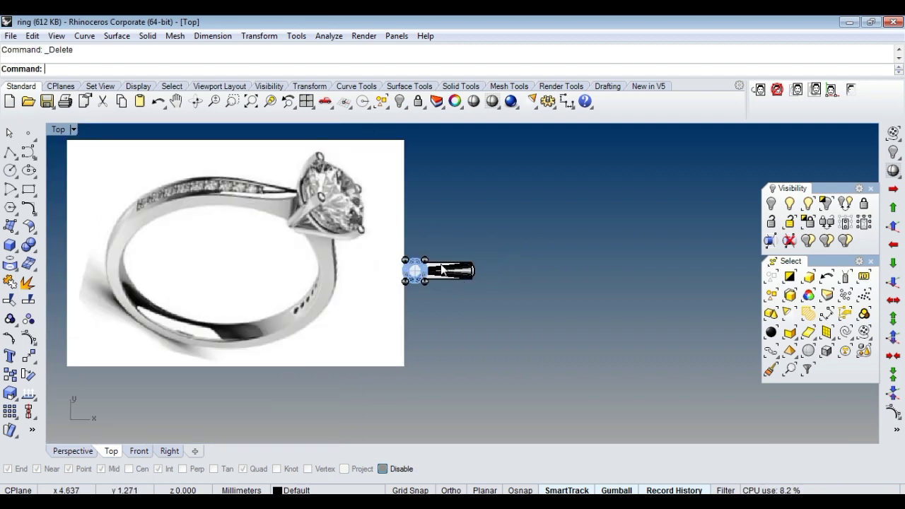
scroll(442, 266, up, 1)
scroll(453, 272, up, 1)
scroll(470, 276, up, 1)
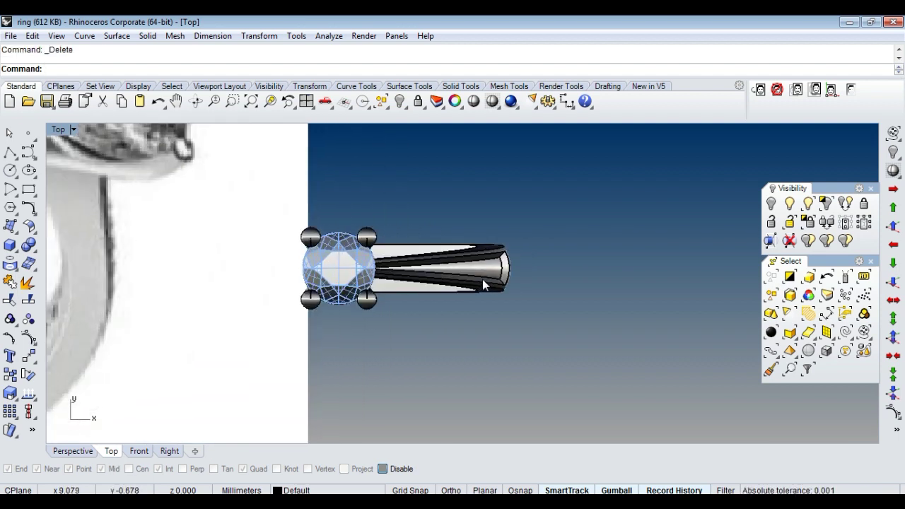
key(ctrl+Tab)
mouse_move(514, 278)
right_down()
mouse_move(643, 354)
mouse_move(638, 313)
mouse_move(577, 352)
right_up()
Step: Explode the remaining half shank into separate surfaces
scroll(570, 347, up, 4)
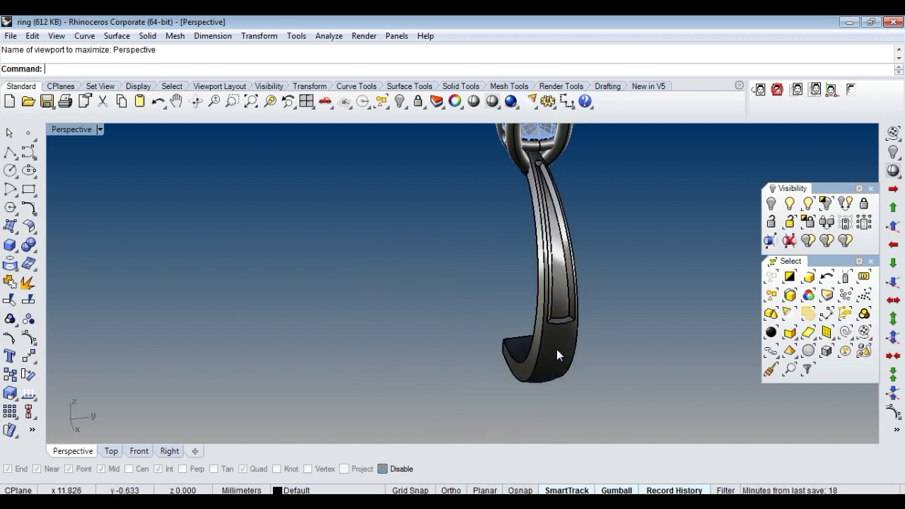
click(557, 346)
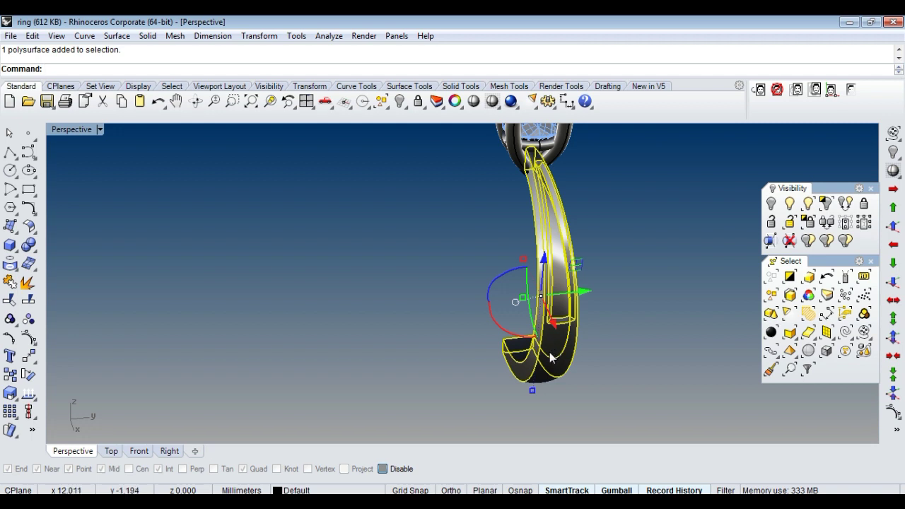
key(Return)
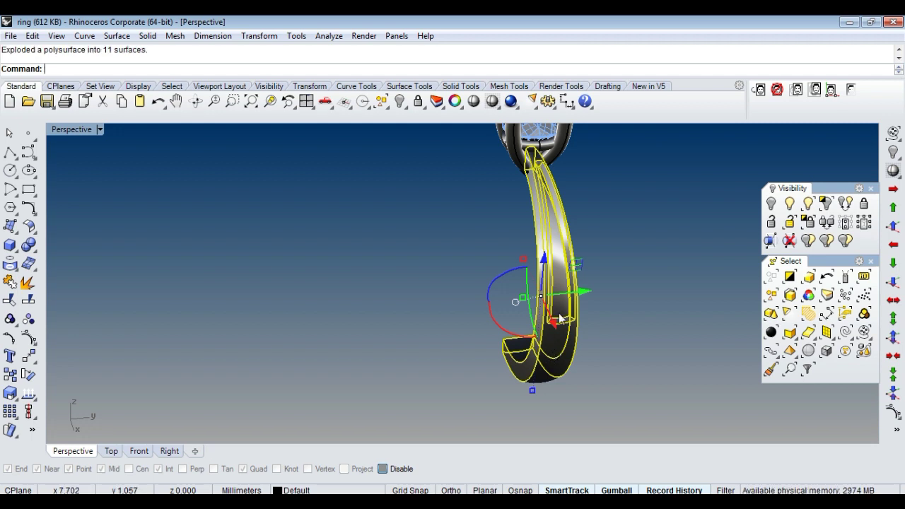
scroll(560, 313, up, 2)
Step: Delete the inner groove face and a side face of the opening
click(560, 312)
scroll(558, 327, up, 2)
key(Delete)
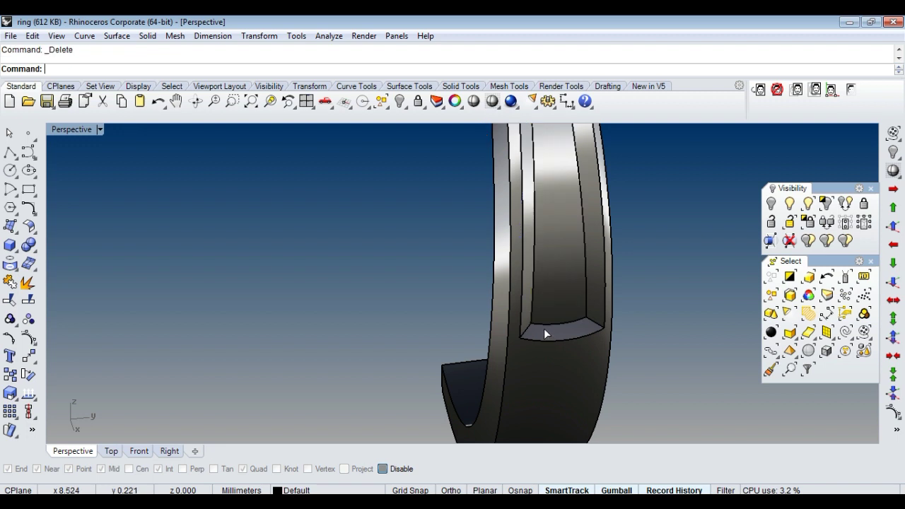
right_drag(544, 328, 529, 319)
click(529, 318)
key(Delete)
click(618, 302)
Step: Window-select the prong head and stone together and lock them
scroll(599, 313, down, 3)
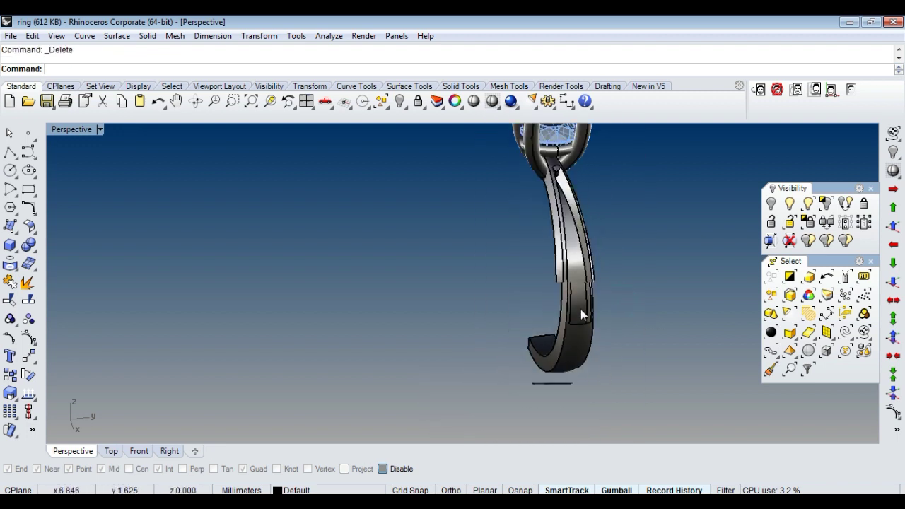
scroll(580, 309, down, 2)
scroll(608, 236, up, 3)
scroll(512, 268, down, 3)
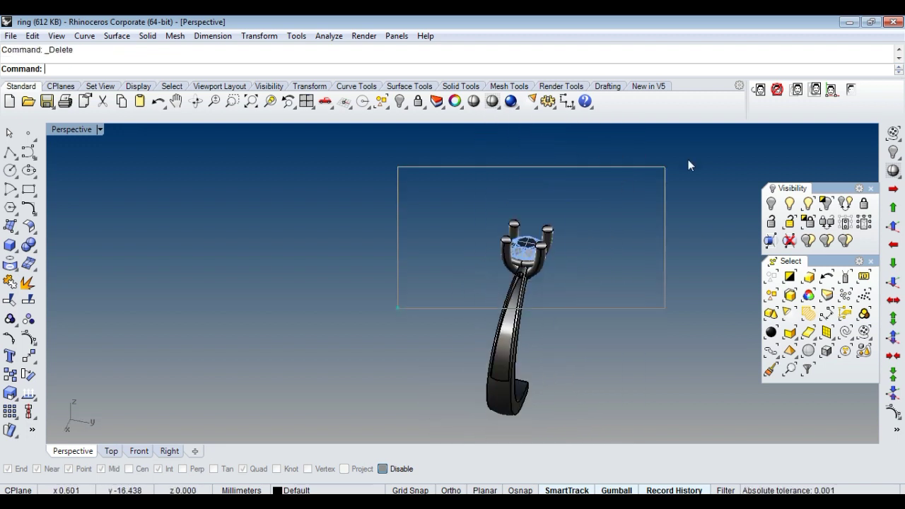
drag(397, 268, 668, 164)
click(418, 102)
right_drag(600, 238, 593, 329)
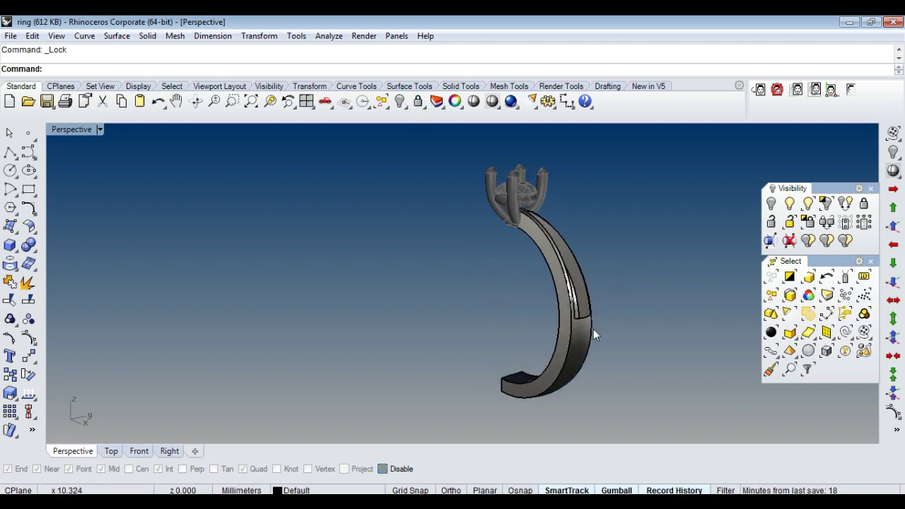
Step: Try a VariableOffsetSrf on the band surface, then delete the trial offset surface
click(579, 346)
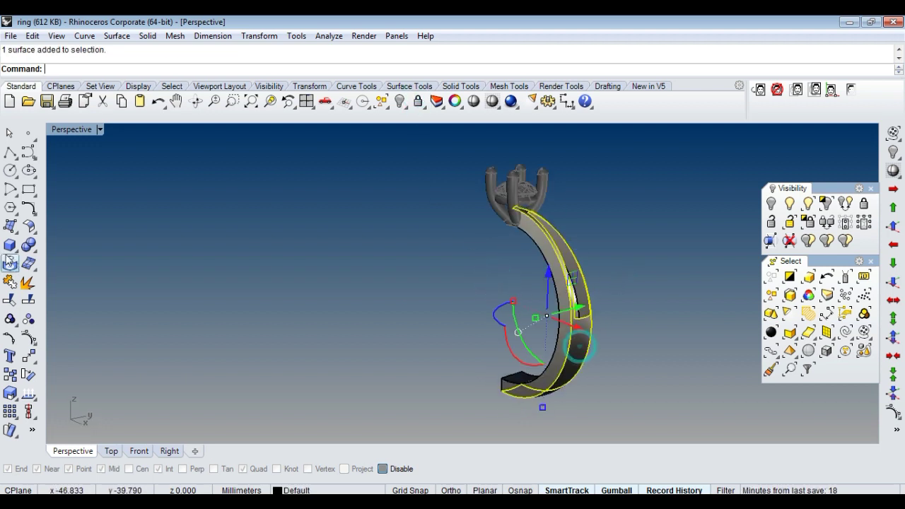
click(28, 226)
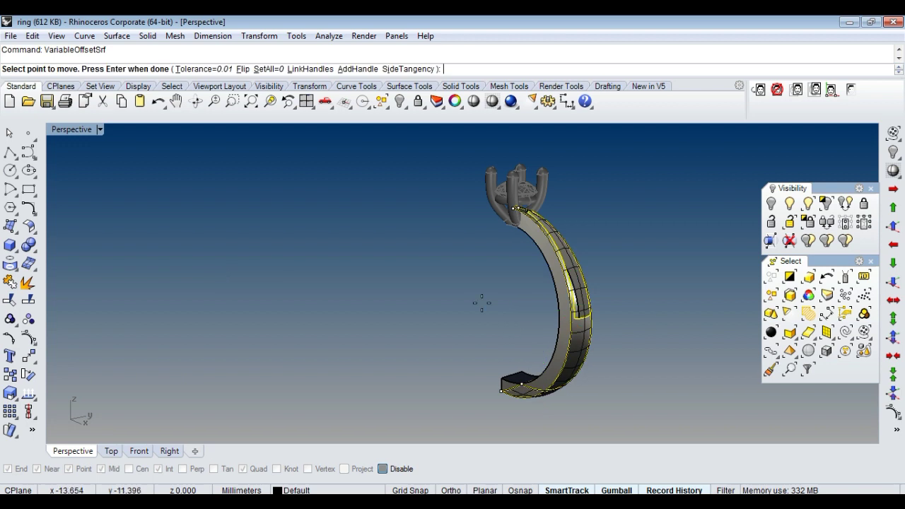
right_drag(593, 336, 405, 309)
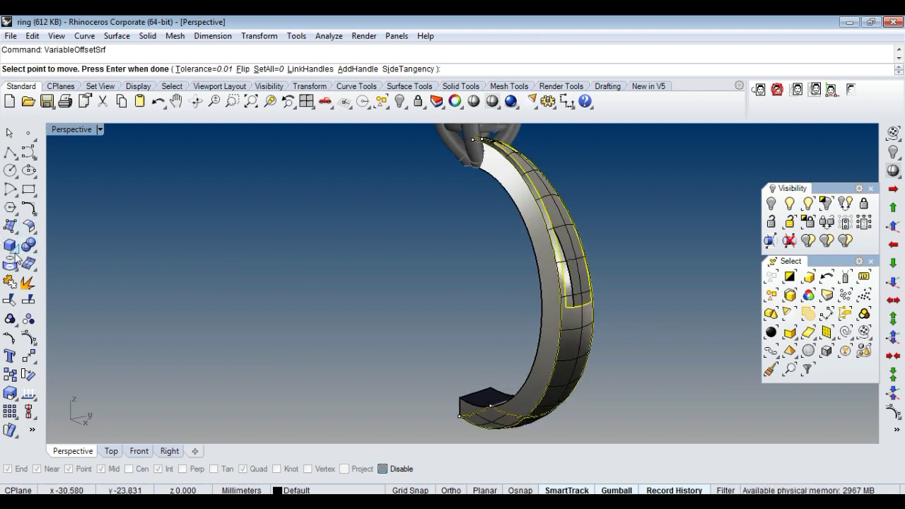
key(Return)
click(28, 227)
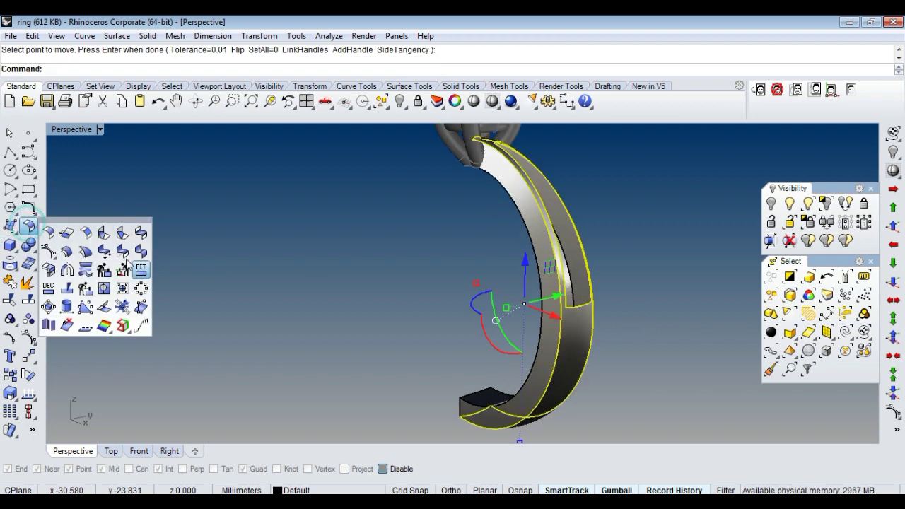
click(85, 252)
key(Return)
right_drag(645, 319, 562, 311)
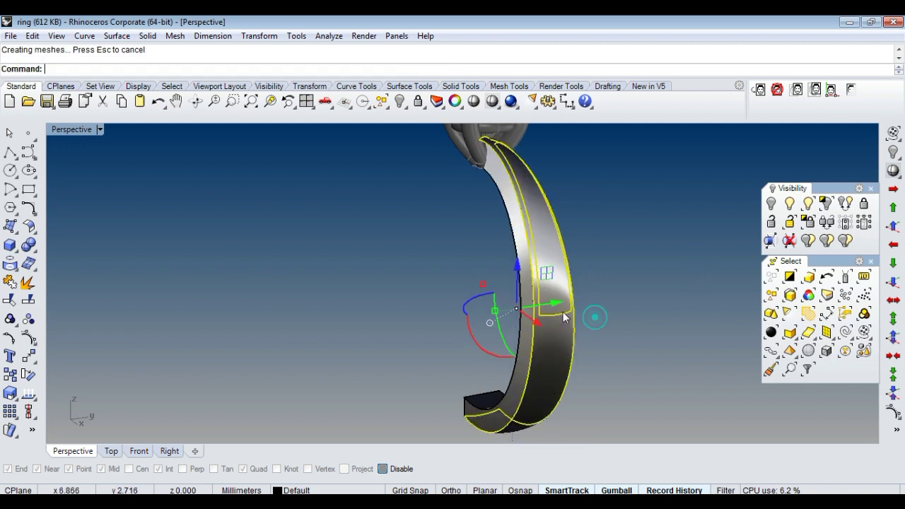
key(Delete)
scroll(535, 315, down, 2)
Step: Run ShowSelected to reveal the hidden ring circles
text(ShowSelected)
key(Return)
scroll(536, 318, up, 1)
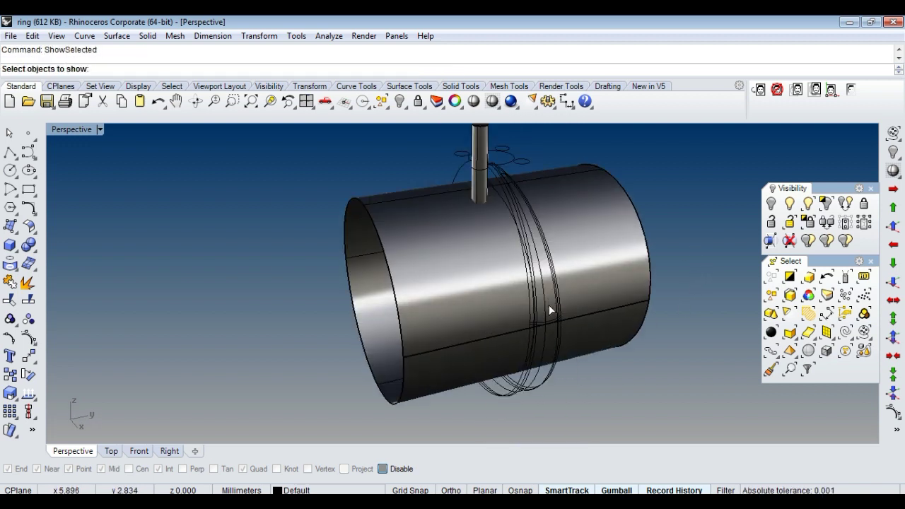
scroll(549, 304, up, 1)
click(544, 346)
key(Return)
click(546, 391)
key(Return)
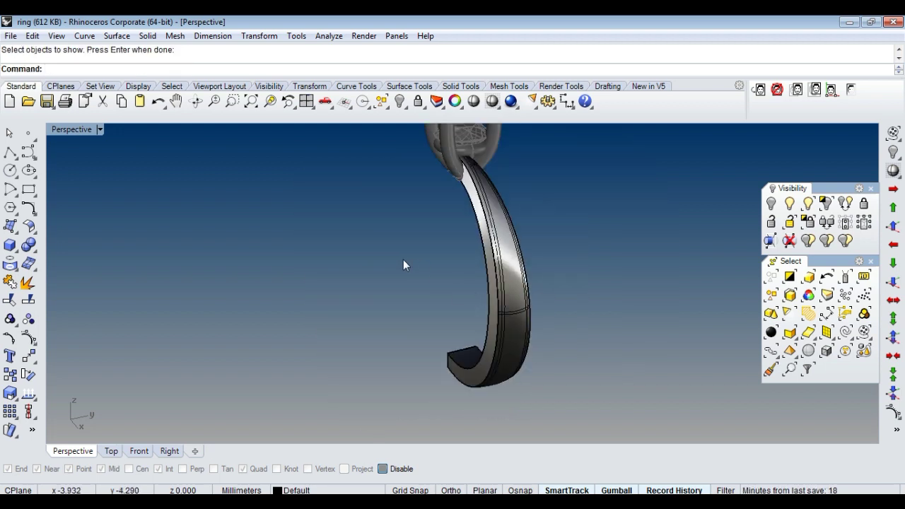
Step: Select the curve group Group07 on the shank, delete it, and return to Top view
right_drag(517, 362, 414, 279)
scroll(415, 278, down, 2)
scroll(409, 248, up, 2)
scroll(403, 211, up, 2)
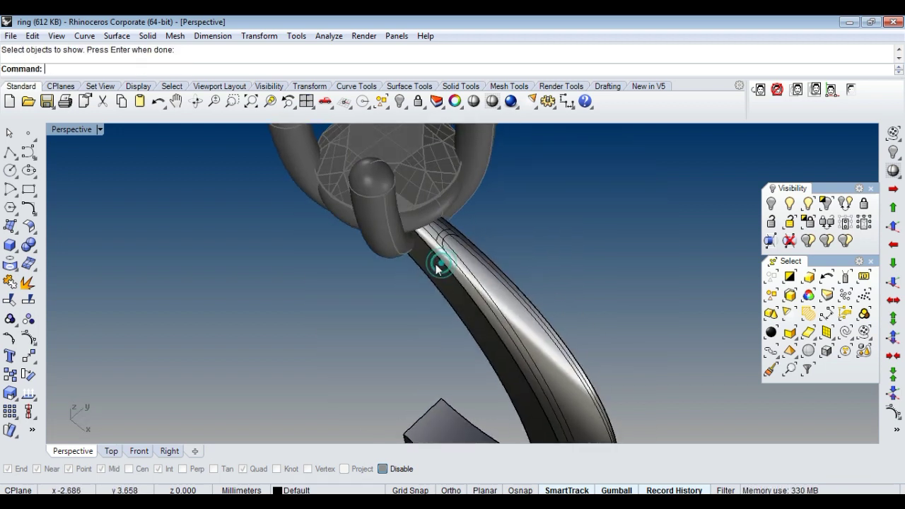
scroll(436, 263, up, 2)
drag(404, 303, 552, 152)
click(459, 251)
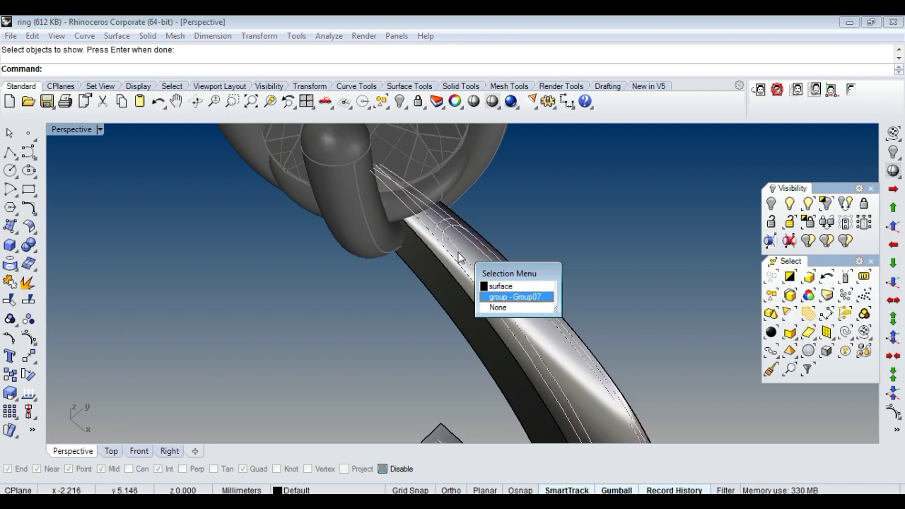
click(514, 296)
key(Return)
key(Delete)
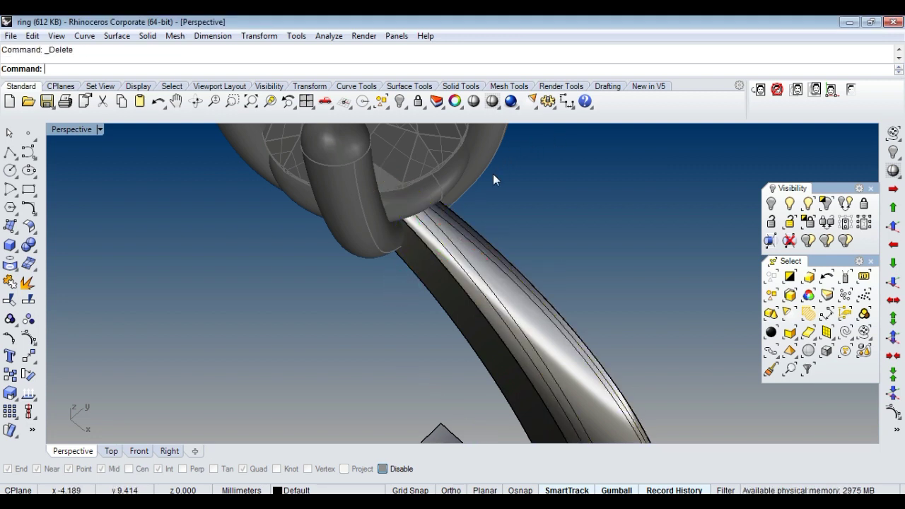
key(ctrl+F1)
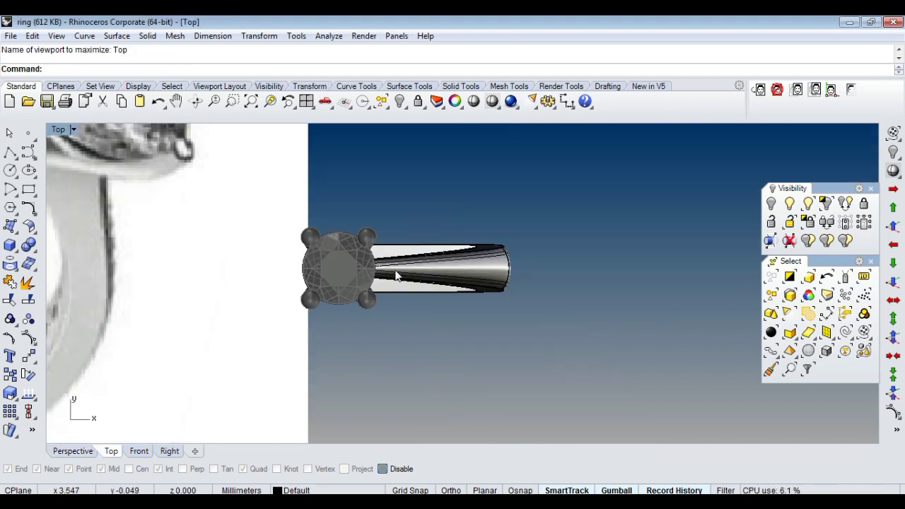
Step: Draw a diameter circle spanning the groove lines beside the centre stone
scroll(420, 281, down, 3)
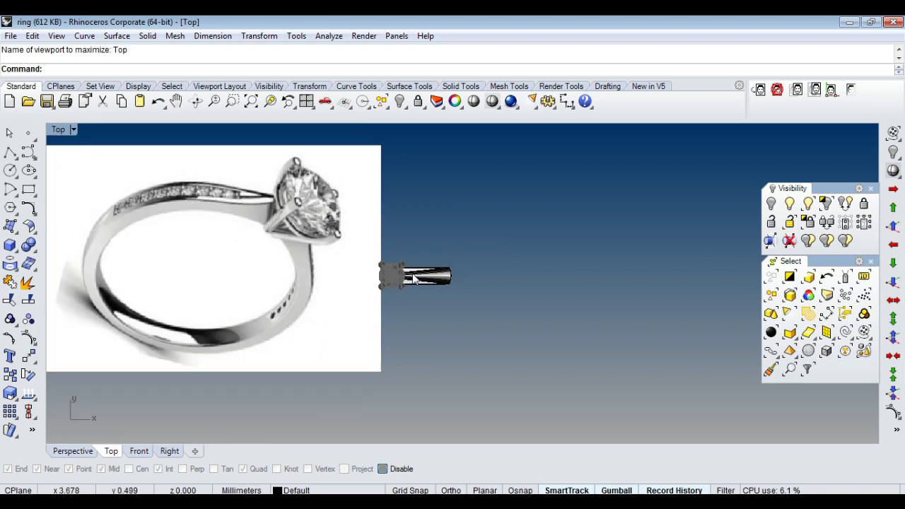
scroll(410, 268, up, 2)
scroll(410, 287, up, 5)
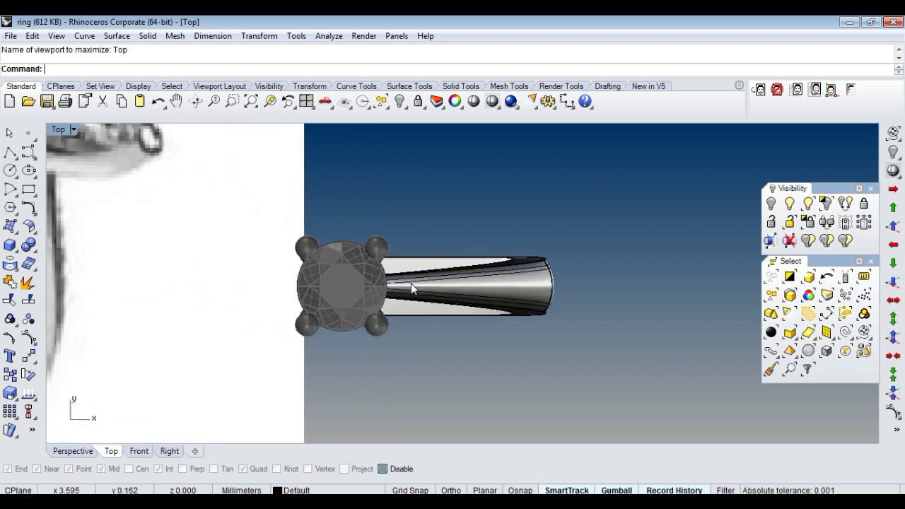
scroll(410, 289, up, 4)
scroll(402, 287, up, 2)
click(10, 172)
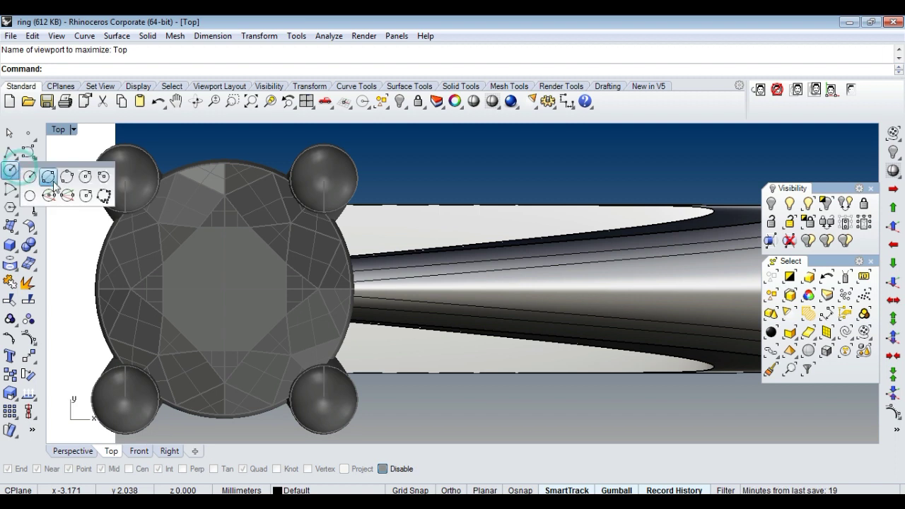
click(54, 176)
scroll(434, 262, up, 2)
scroll(407, 262, up, 2)
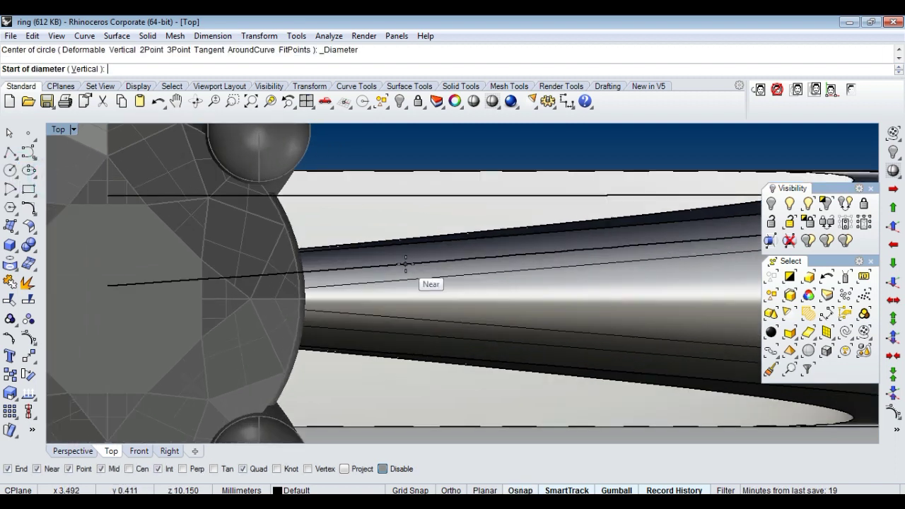
click(406, 264)
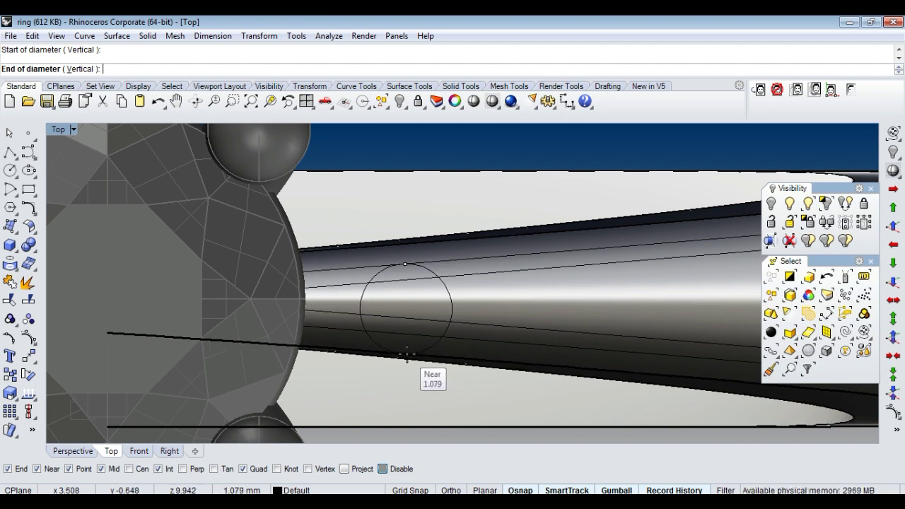
click(407, 353)
click(451, 304)
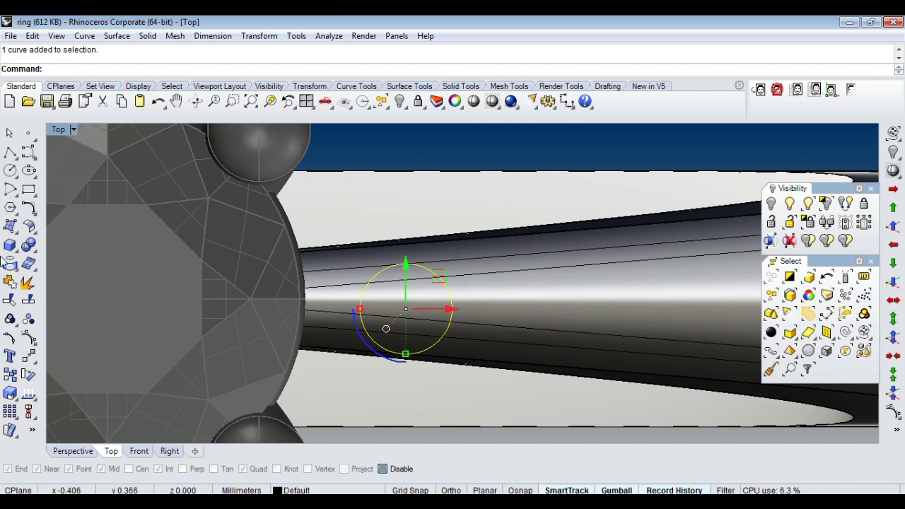
Step: Project the circle onto the shank surfaces and attempt a Split with it
click(10, 263)
click(613, 303)
key(Return)
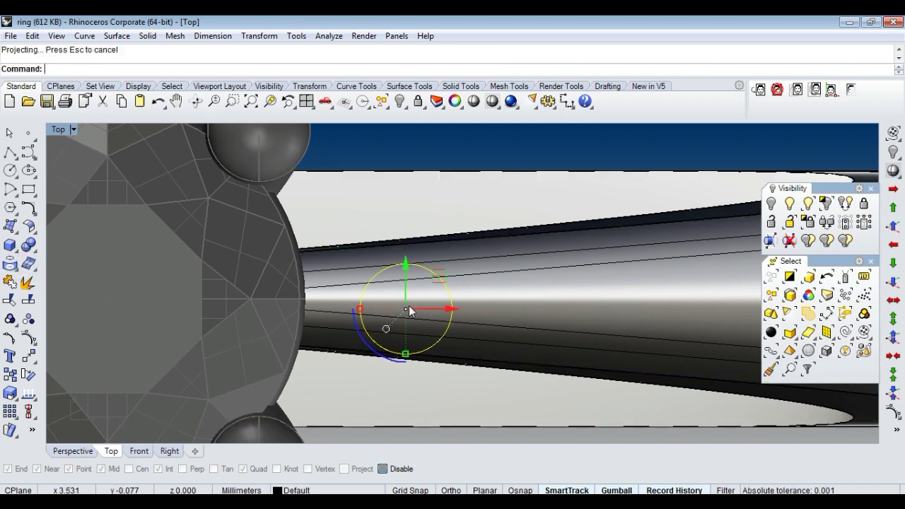
scroll(428, 350, up, 2)
text(Split)
key(Return)
click(444, 335)
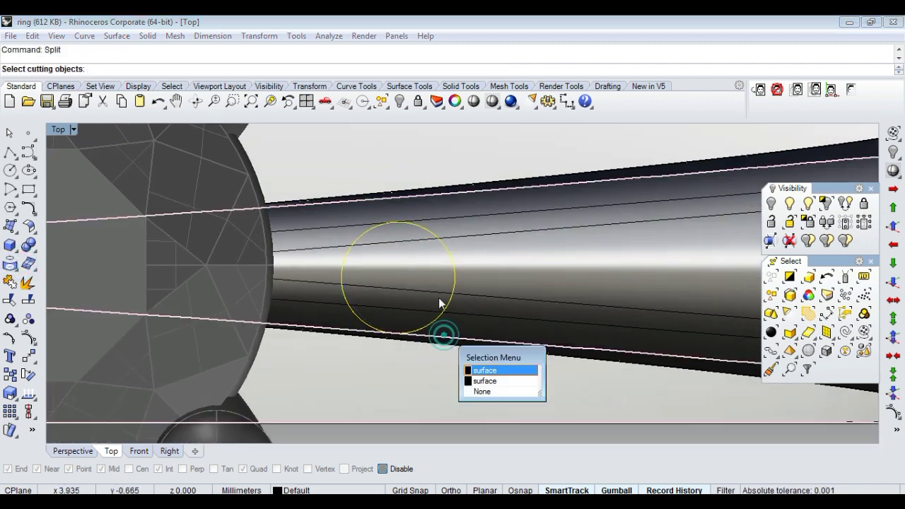
key(Down)
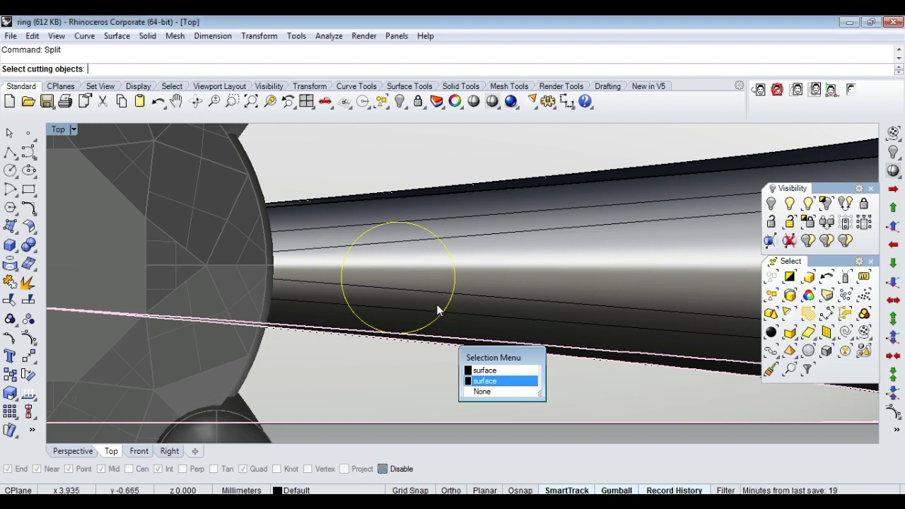
key(ctrl+F4)
scroll(480, 300, up, 2)
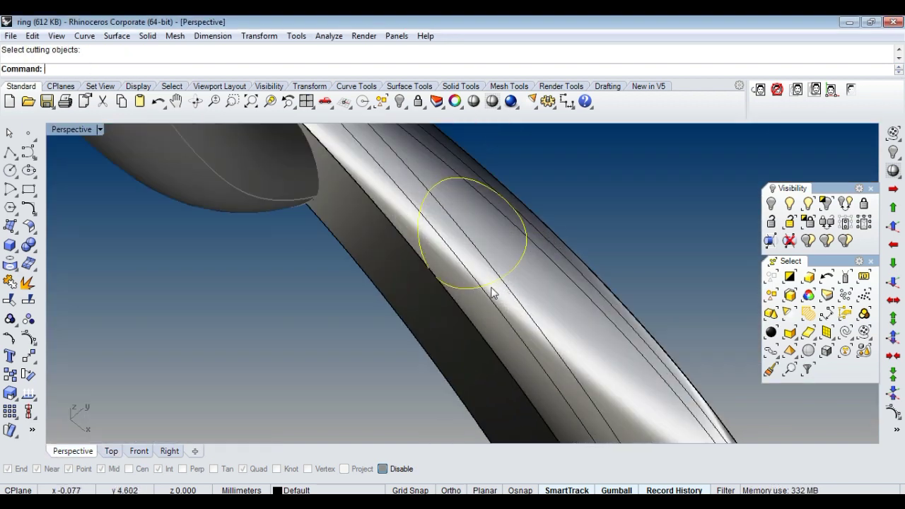
click(494, 304)
key(Return)
mouse_move(521, 299)
right_down()
mouse_move(442, 301)
mouse_move(453, 283)
mouse_move(440, 289)
mouse_move(474, 306)
right_up()
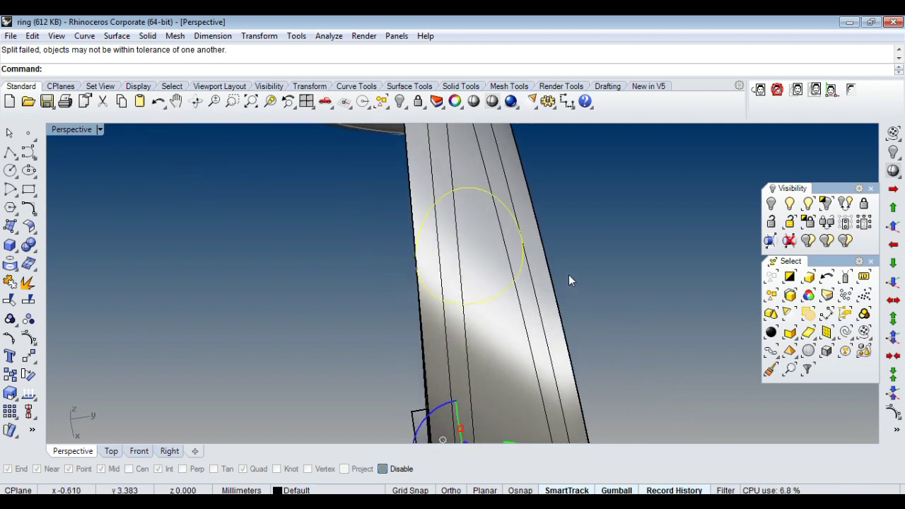
Step: Undo the failed attempt and reselect a groove curve in Top view
key(ctrl+z)
key(ctrl+z)
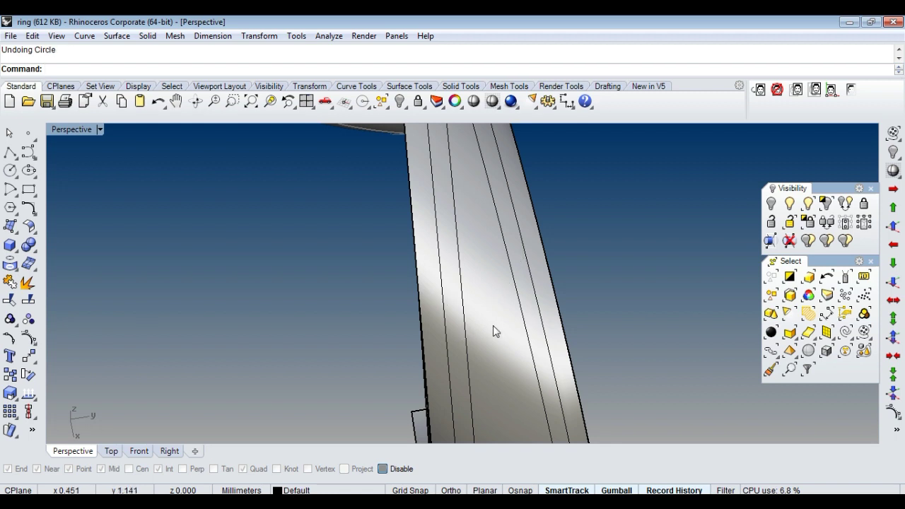
key(ctrl+F1)
scroll(462, 294, down, 2)
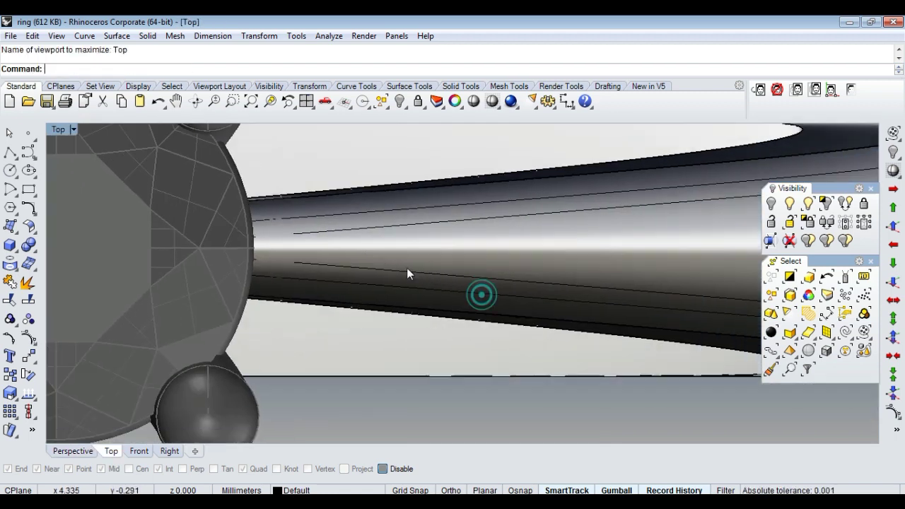
scroll(414, 273, down, 2)
scroll(518, 275, down, 1)
click(517, 225)
click(492, 294)
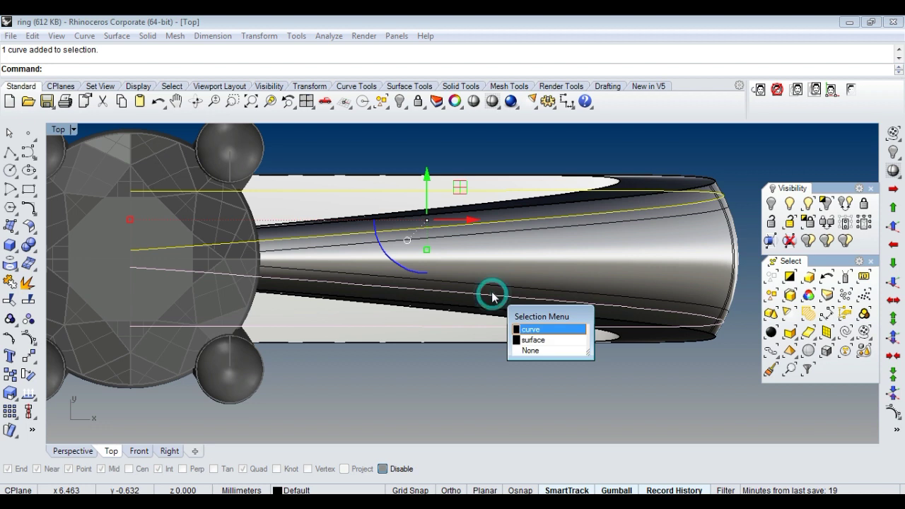
Step: Redraw the diameter circle between the two groove lines
click(11, 171)
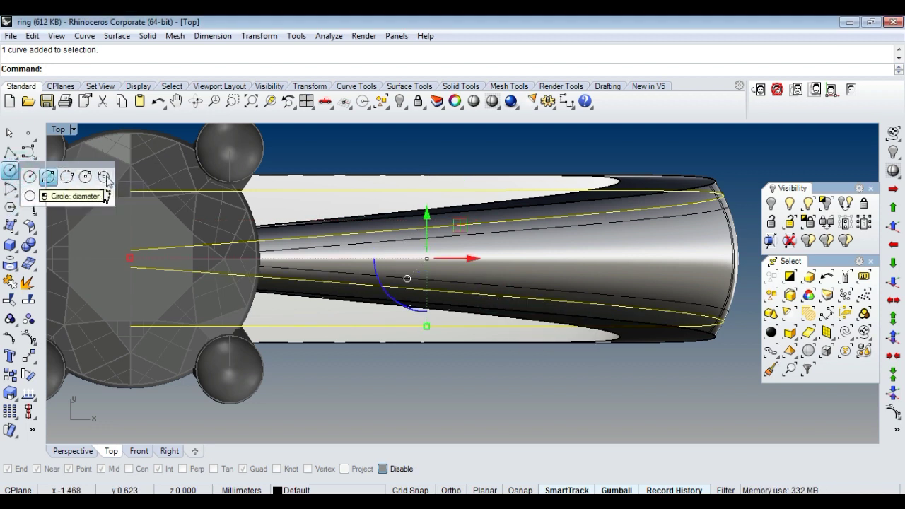
click(30, 176)
scroll(385, 231, up, 2)
click(361, 231)
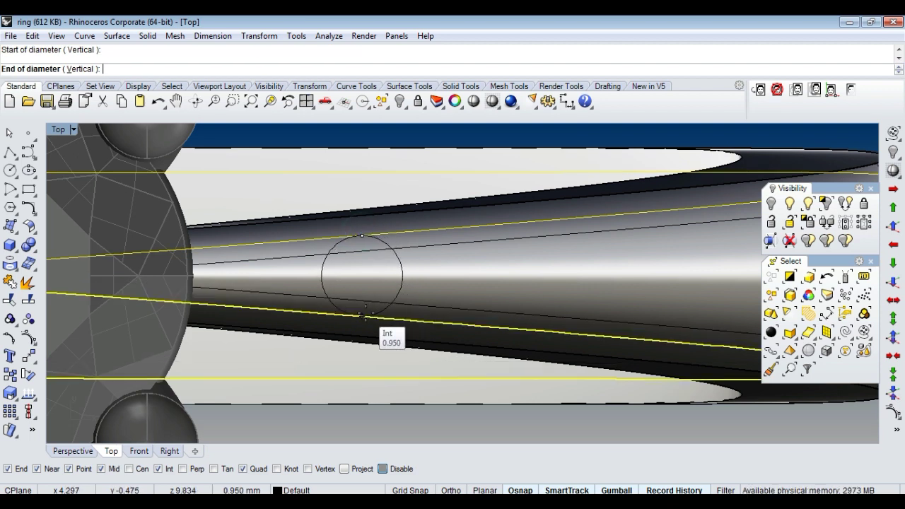
click(369, 317)
click(386, 300)
click(395, 287)
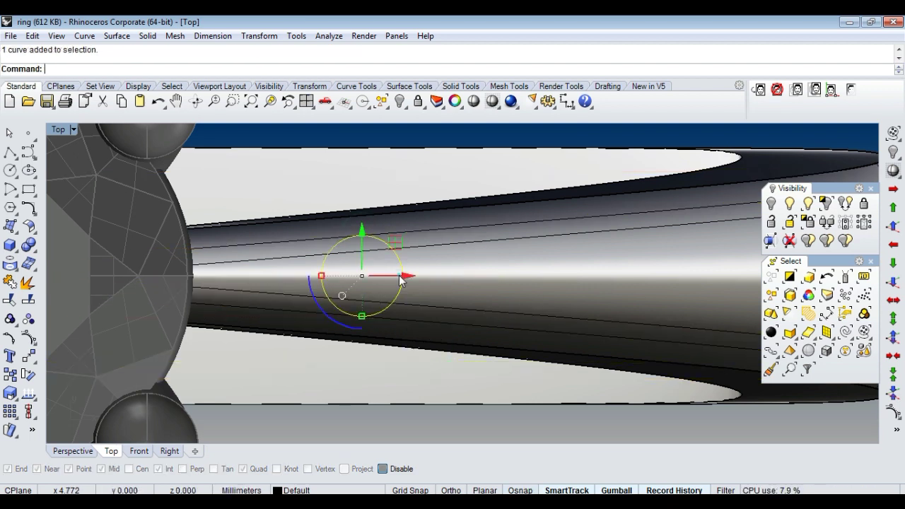
Step: Project the new circle onto the shank surface and split the band with it
click(9, 264)
click(518, 272)
key(Return)
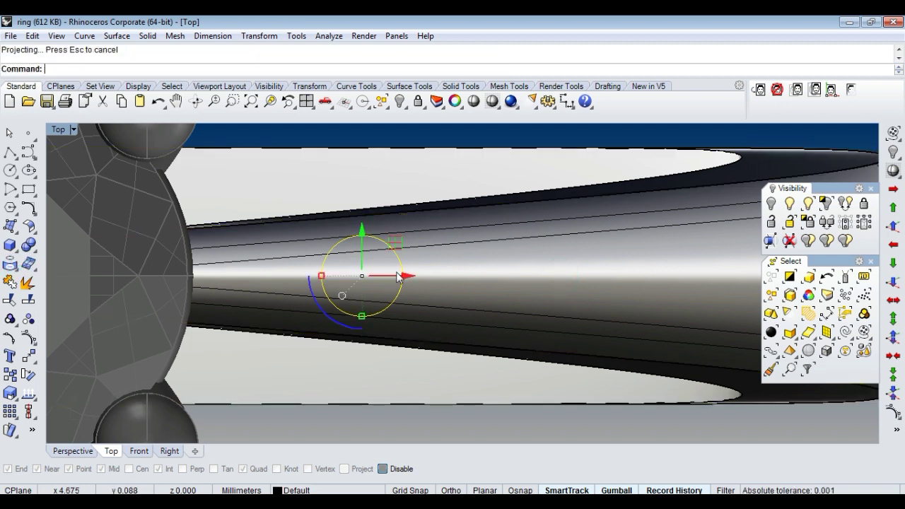
text(Split)
key(Return)
click(314, 238)
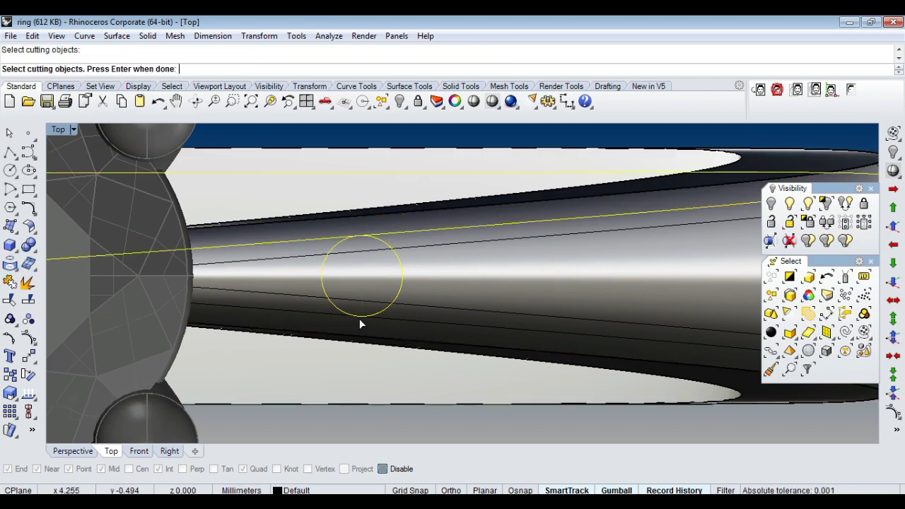
key(Return)
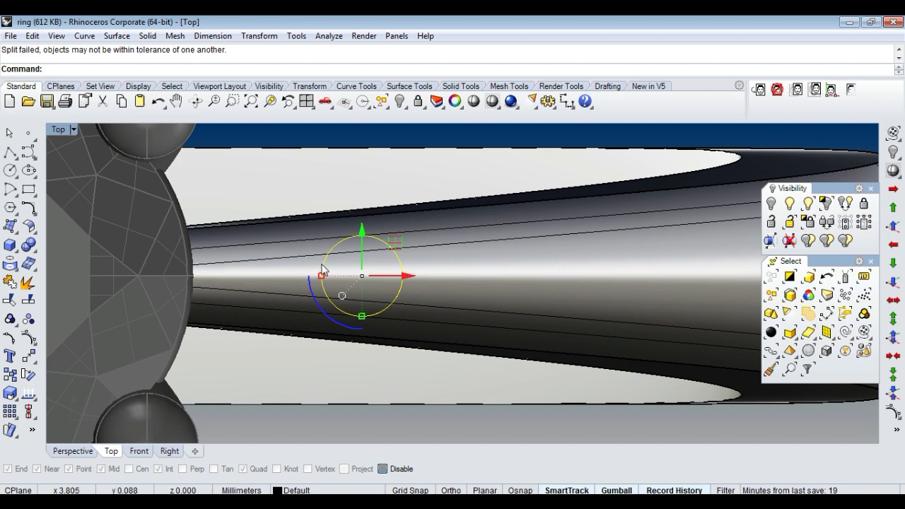
ctrl+click(323, 267)
Step: In Perspective, select the projected curve on the band and begin splitting it
key(ctrl+F3)
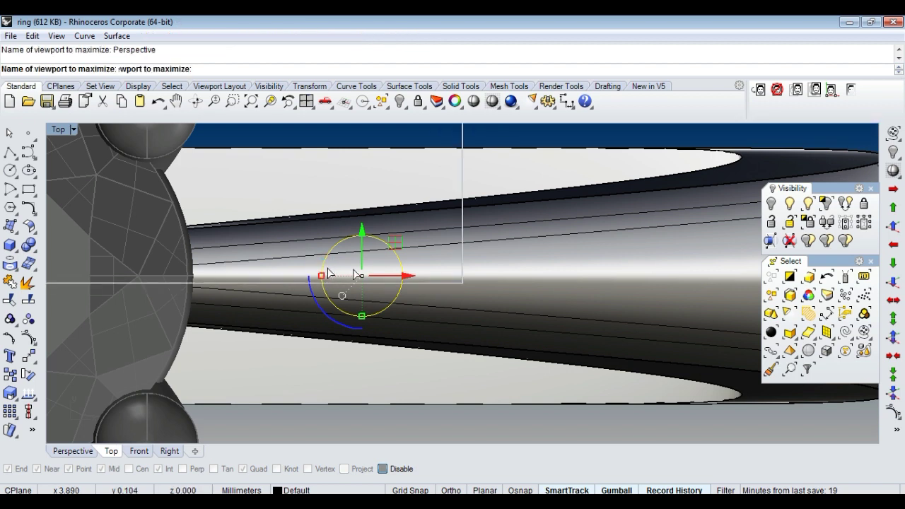
mouse_move(464, 283)
right_down()
mouse_move(400, 308)
mouse_move(470, 291)
mouse_move(435, 311)
mouse_move(417, 347)
right_up()
click(432, 310)
key(Return)
click(417, 346)
click(453, 375)
Step: Select the projected circle on the band and run Split with the Point option
key(Return)
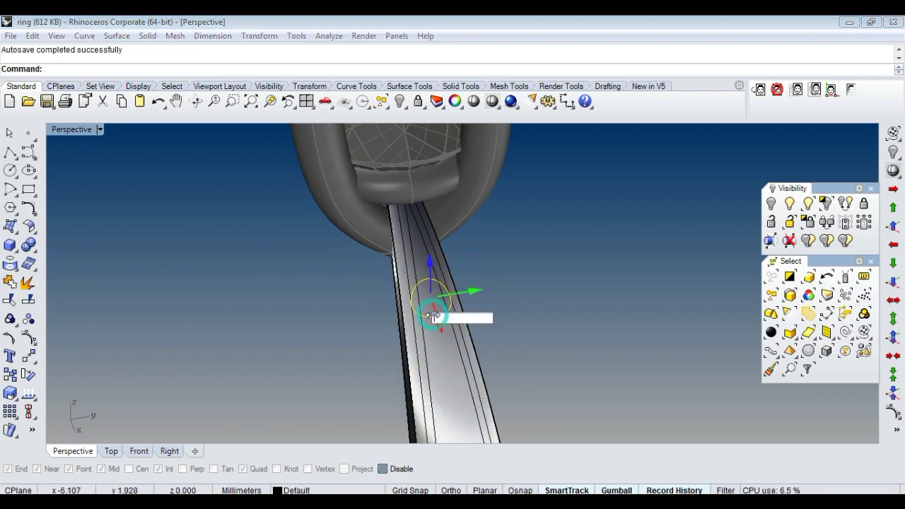
click(433, 315)
scroll(433, 315, up, 3)
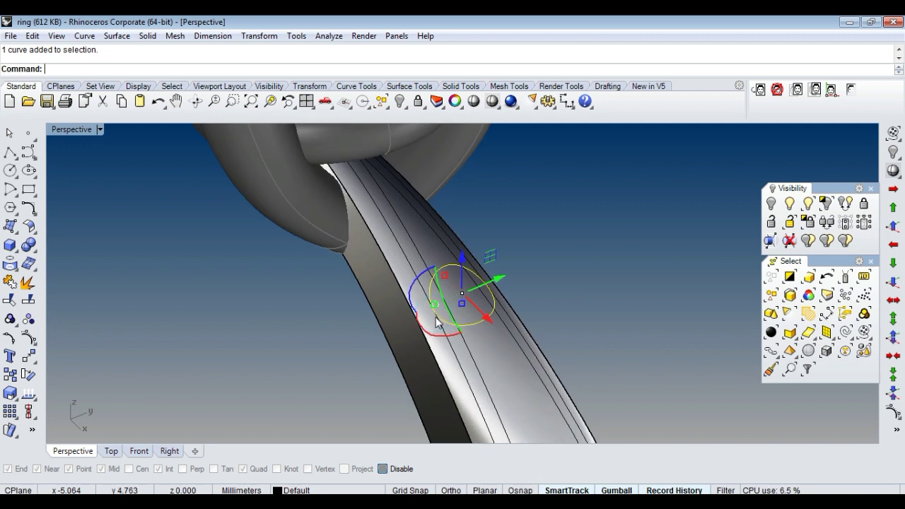
scroll(435, 316, up, 2)
scroll(438, 317, up, 2)
scroll(424, 308, up, 2)
scroll(419, 301, up, 2)
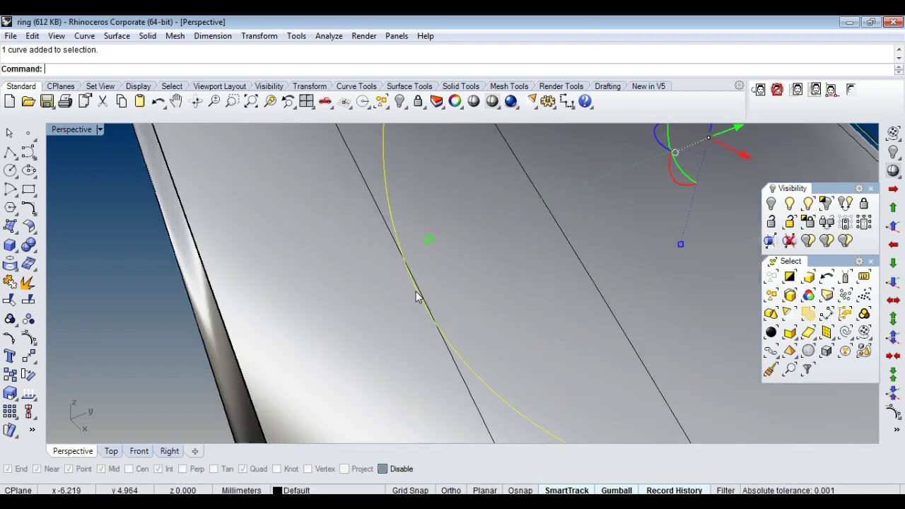
text(plit)
key(Return)
text(p)
key(Return)
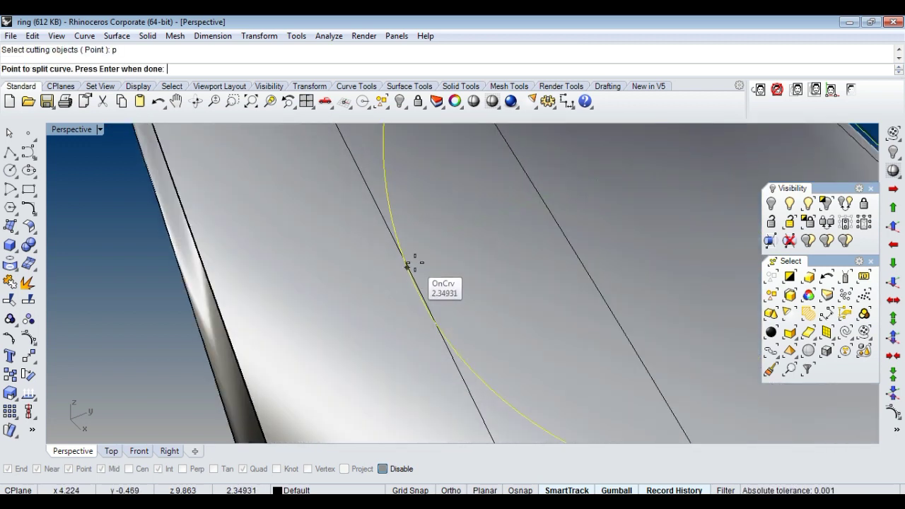
Step: Split the circle at the point where it meets the groove line
scroll(316, 301, down, 2)
right_drag(316, 301, 441, 319)
scroll(448, 290, up, 3)
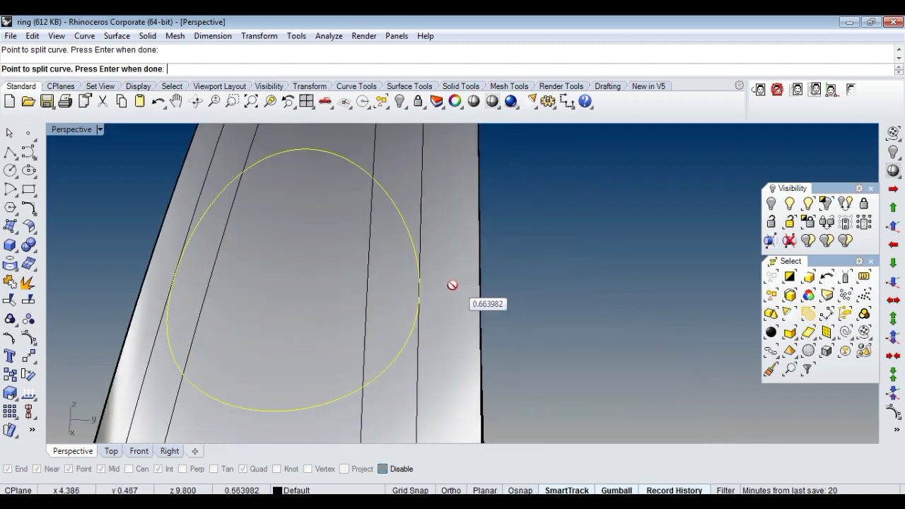
scroll(424, 279, up, 3)
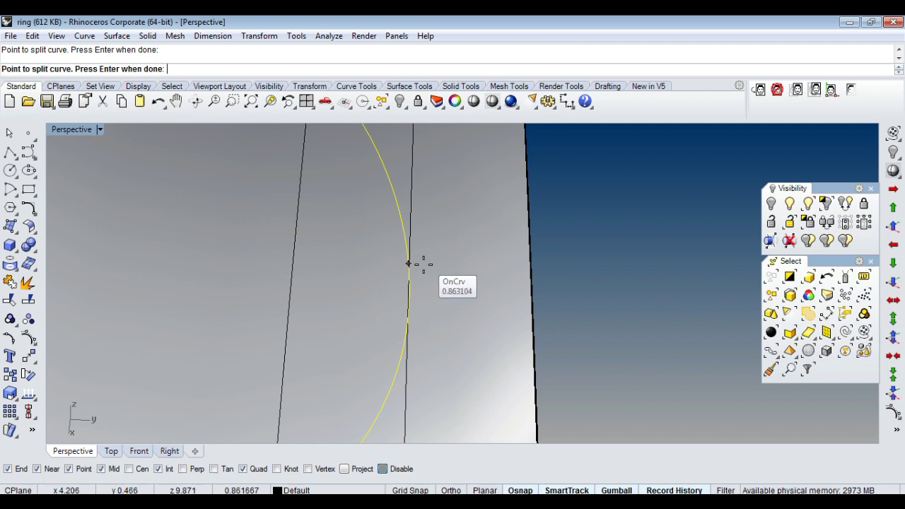
click(410, 278)
key(Return)
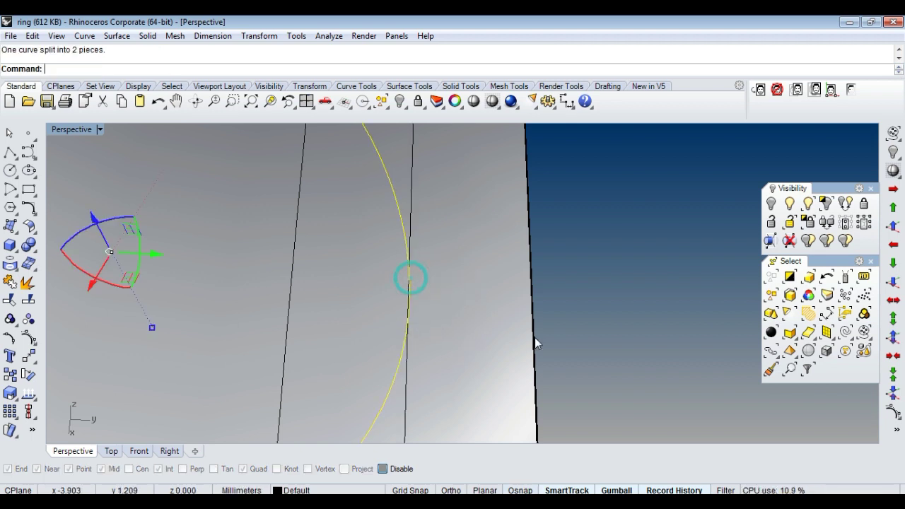
Step: Delete one arc piece so an arch-shaped arc remains, then maximize the Top view
scroll(535, 337, down, 5)
ctrl+click(426, 224)
key(Delete)
mouse_move(423, 229)
right_down()
mouse_move(501, 289)
mouse_move(475, 364)
right_up()
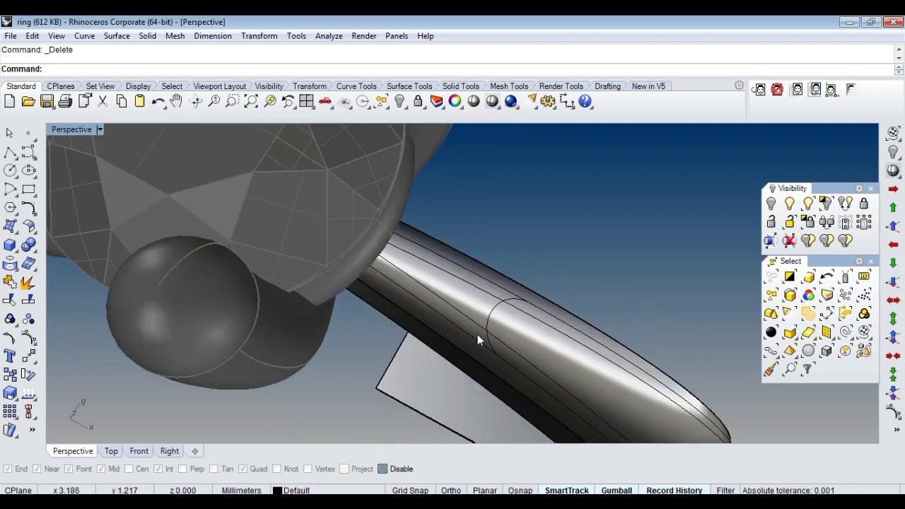
key(ctrl+F1)
Step: Select and deselect the circle and arc curves on the shank, leaving nothing selected
drag(346, 172, 473, 340)
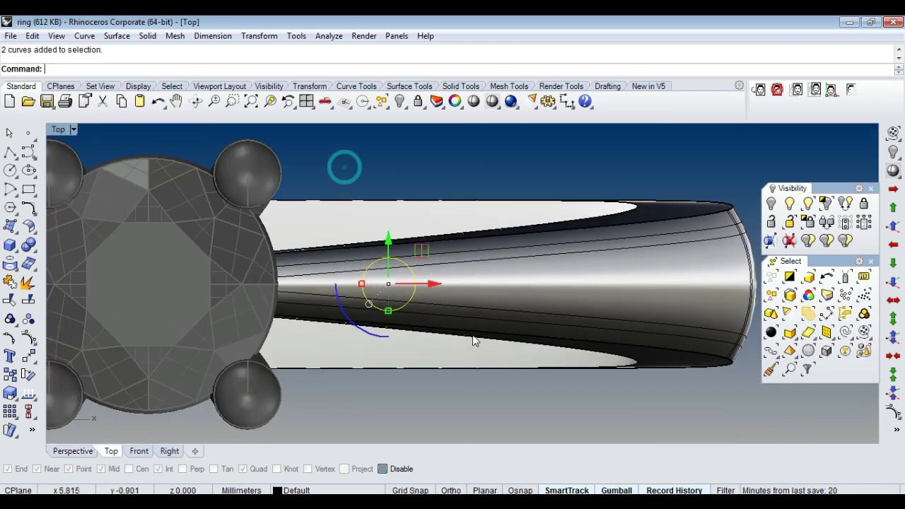
scroll(388, 286, up, 2)
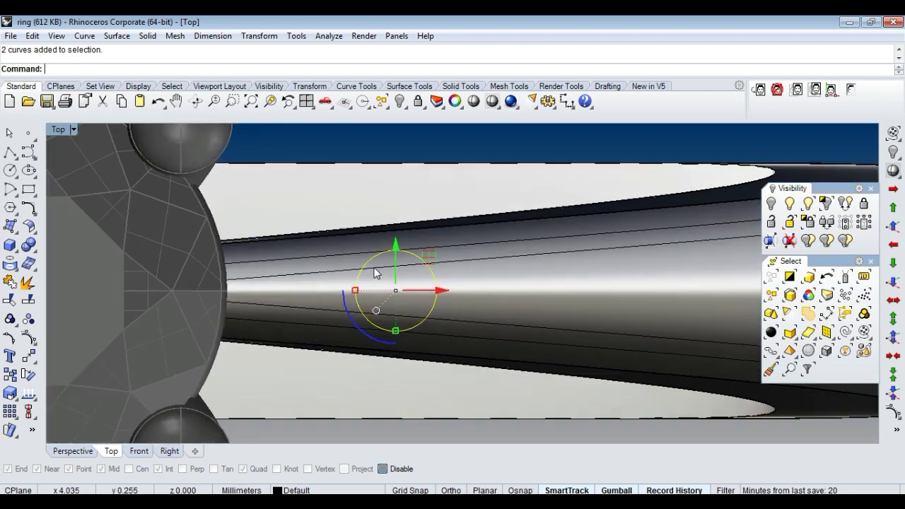
ctrl+click(367, 267)
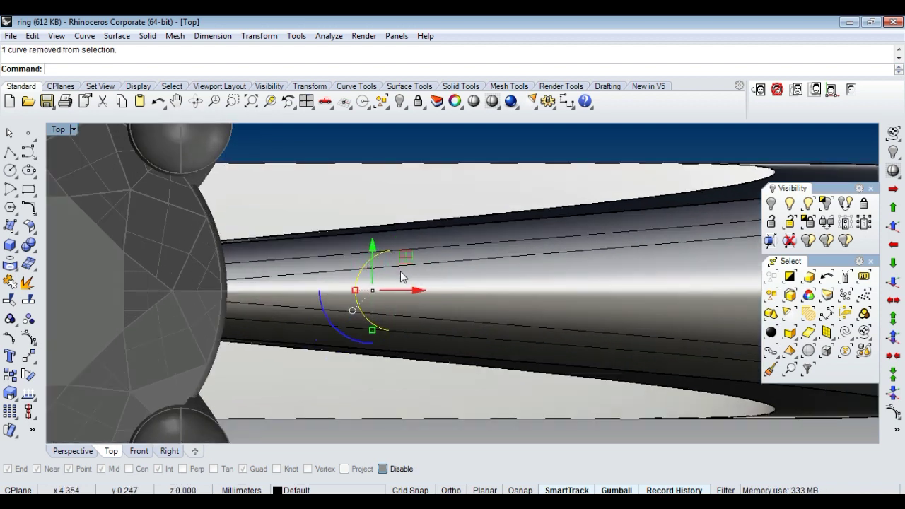
drag(324, 134, 395, 309)
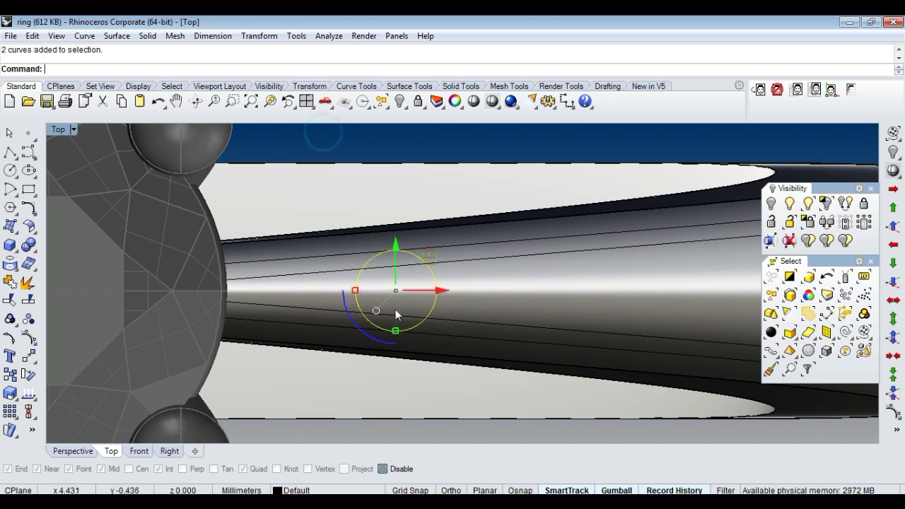
ctrl+click(367, 267)
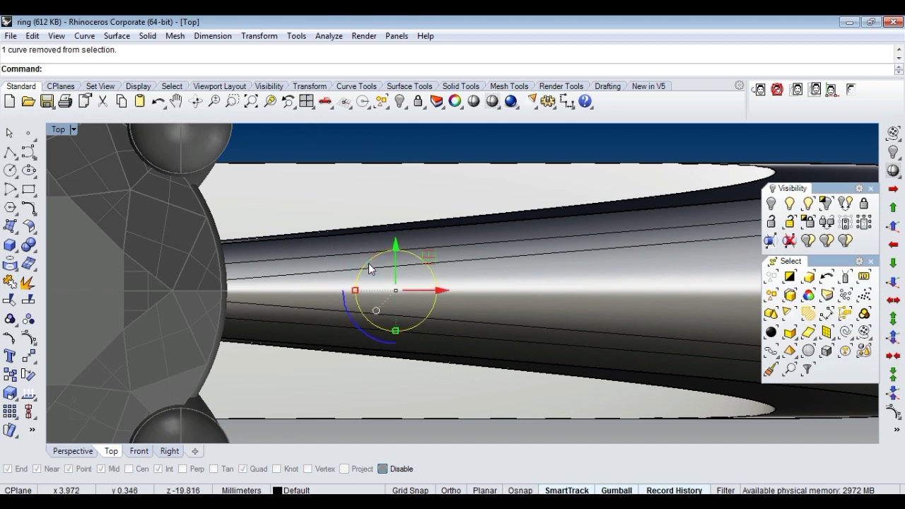
click(367, 266)
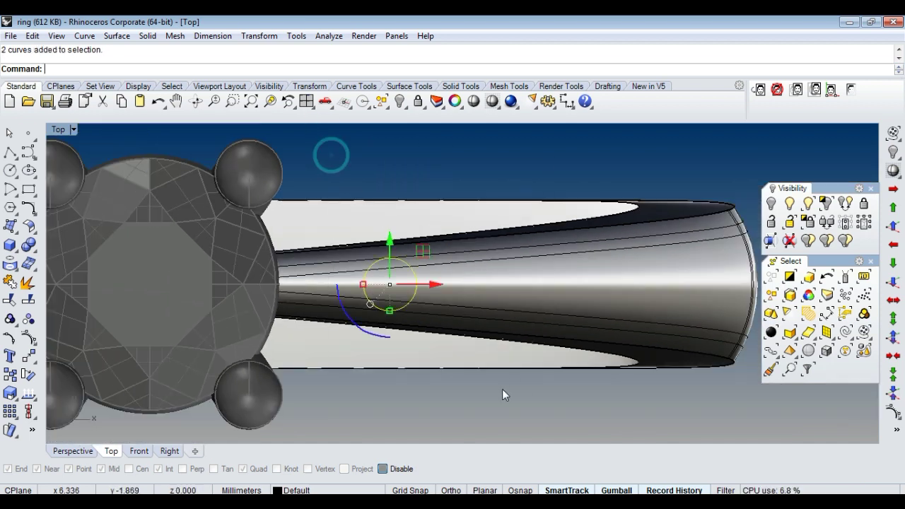
Step: Delete the stray curve at the band end and maximize the Top view
scroll(478, 372, down, 3)
scroll(466, 371, down, 3)
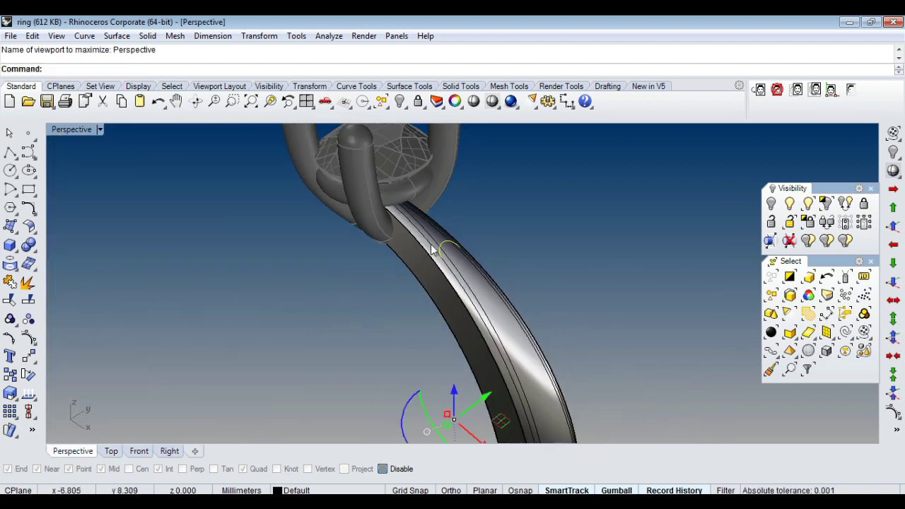
scroll(452, 371, down, 2)
scroll(452, 382, up, 2)
scroll(427, 416, up, 2)
click(466, 379)
scroll(537, 326, down, 4)
key(Delete)
scroll(543, 277, up, 3)
key(ctrl+F1)
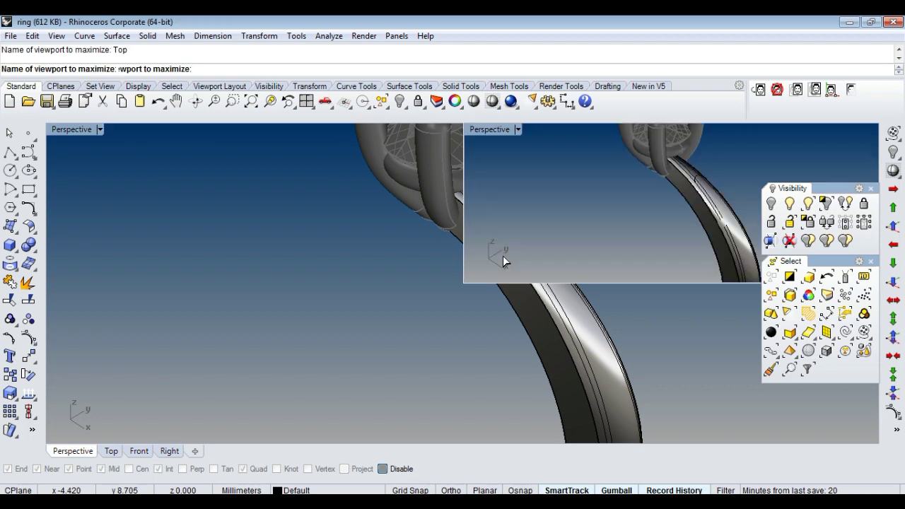
Step: Offset the band-end curve inward along the ring band surface using Flip
click(378, 260)
text(o)
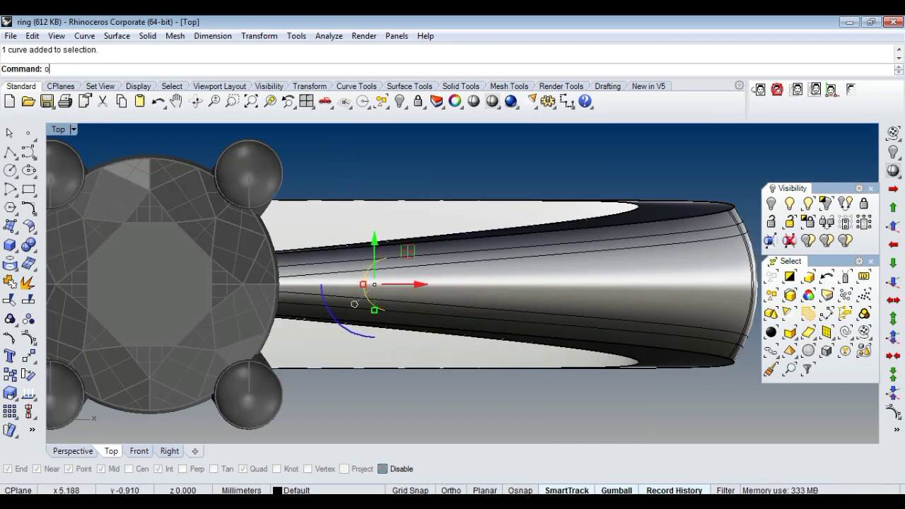
text(f)
key(Down)
key(Down)
key(Return)
click(445, 285)
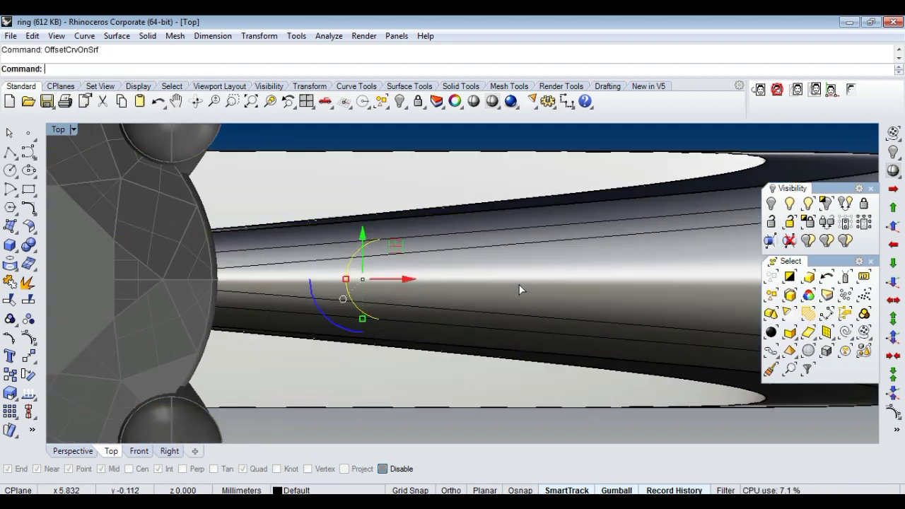
scroll(504, 284, down, 3)
text(f)
key(Return)
key(Return)
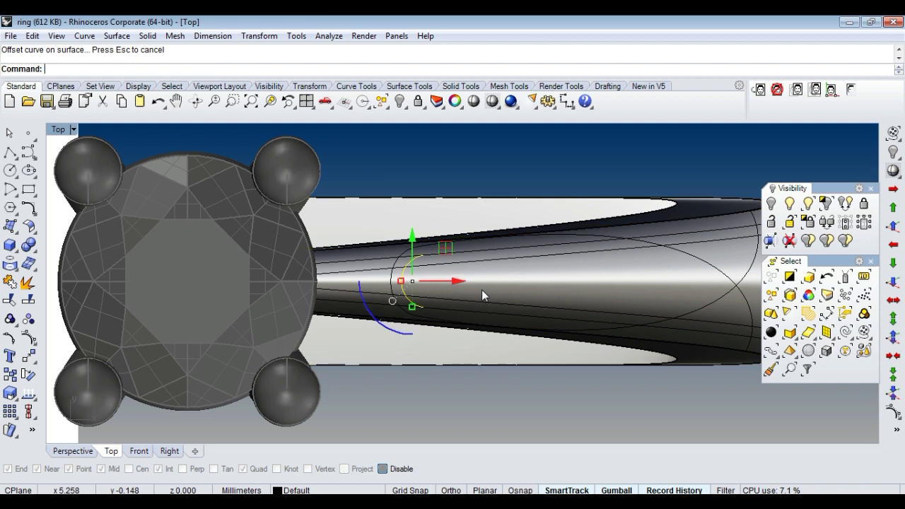
scroll(476, 297, down, 2)
scroll(482, 295, down, 1)
scroll(473, 290, down, 3)
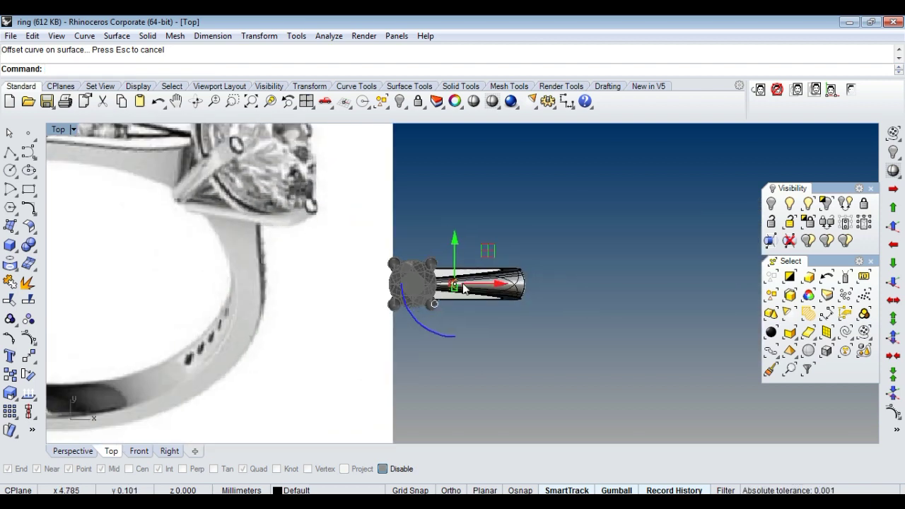
scroll(465, 287, down, 3)
scroll(456, 286, up, 1)
scroll(460, 287, up, 2)
scroll(467, 291, up, 2)
scroll(475, 299, down, 1)
scroll(475, 297, down, 2)
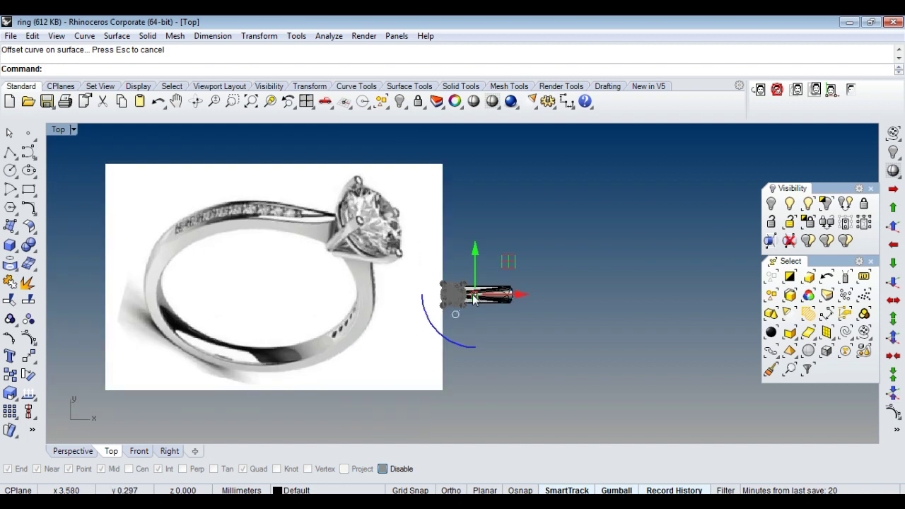
scroll(474, 298, up, 1)
scroll(465, 302, up, 2)
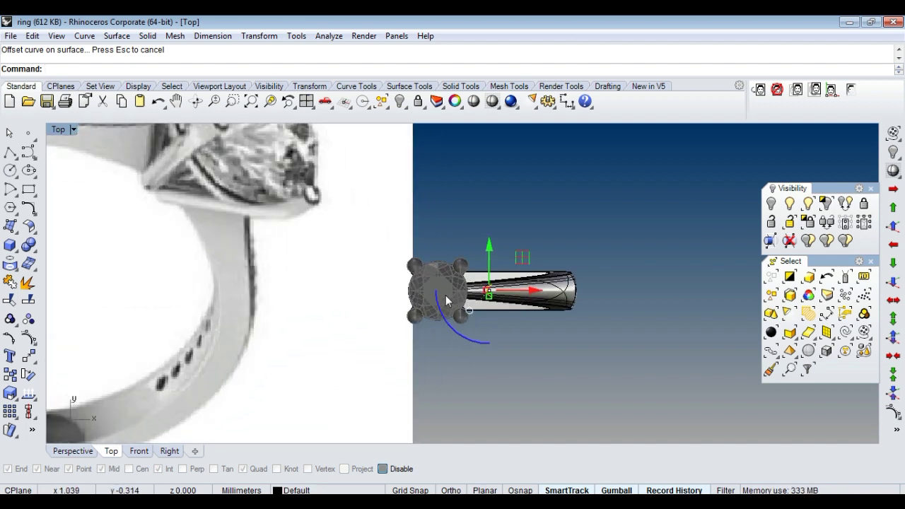
scroll(466, 340, up, 2)
key(Escape)
Step: Draw a 4.5 mm line across the gem's centre and maximize the Perspective view
key(Return)
scroll(450, 337, up, 2)
scroll(450, 337, up, 2)
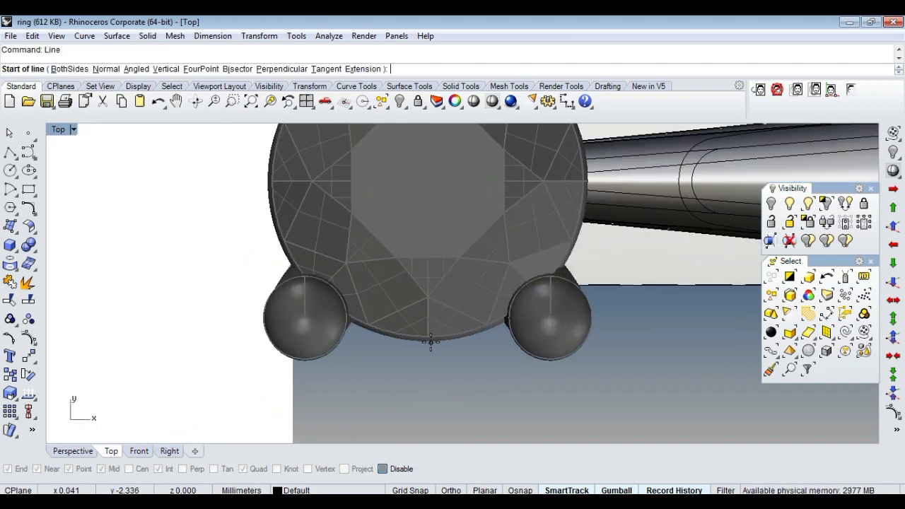
click(427, 346)
scroll(428, 345, down, 1)
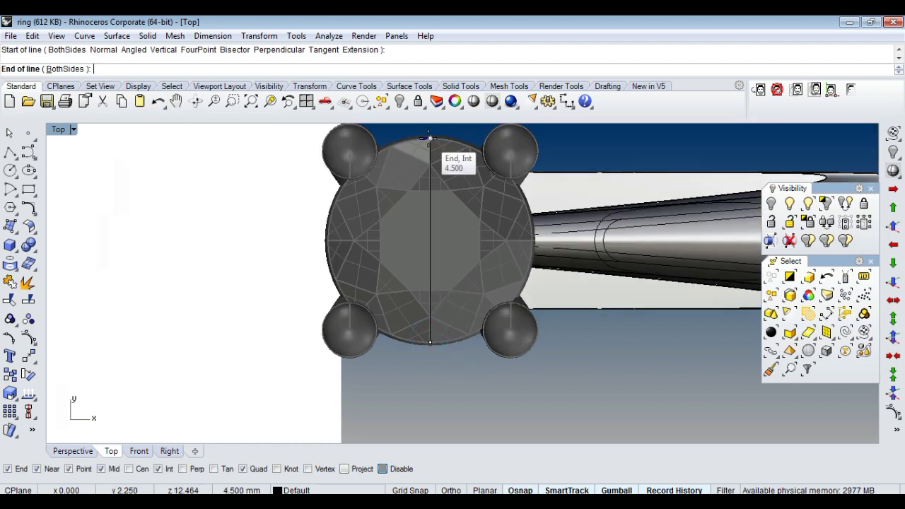
scroll(429, 137, down, 2)
key(Escape)
scroll(434, 334, down, 3)
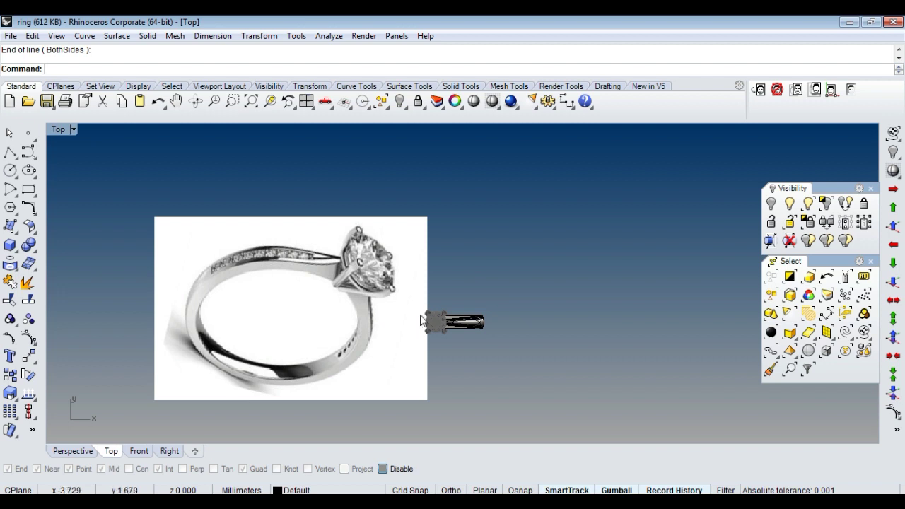
scroll(463, 319, up, 2)
scroll(461, 330, up, 2)
key(ctrl+F4)
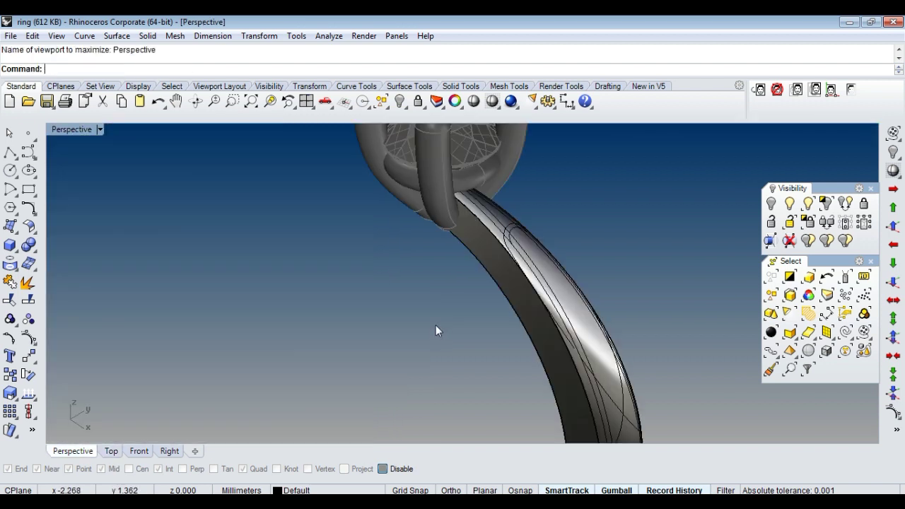
mouse_move(503, 248)
right_down()
mouse_move(517, 255)
mouse_move(493, 237)
mouse_move(543, 255)
right_up()
Step: Split the groove curve using the arc as the cutter
click(512, 240)
click(550, 276)
text(split)
key(Return)
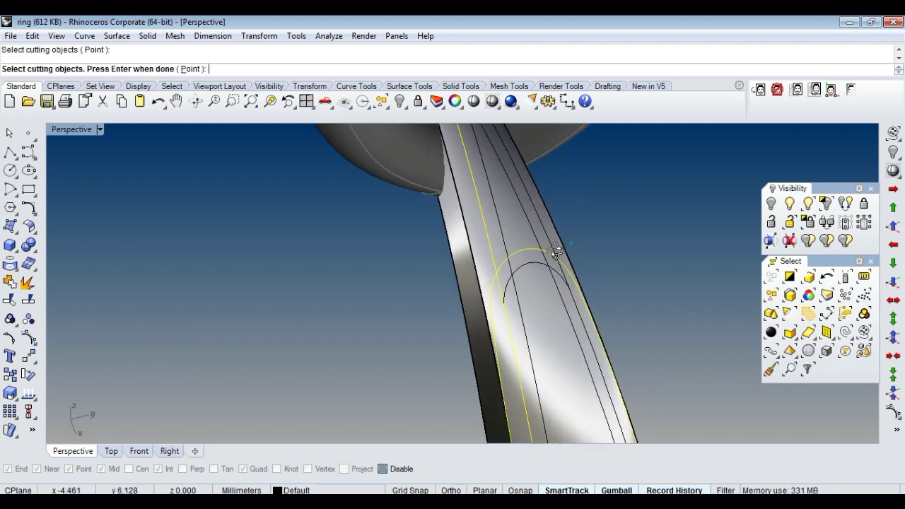
click(544, 249)
key(Return)
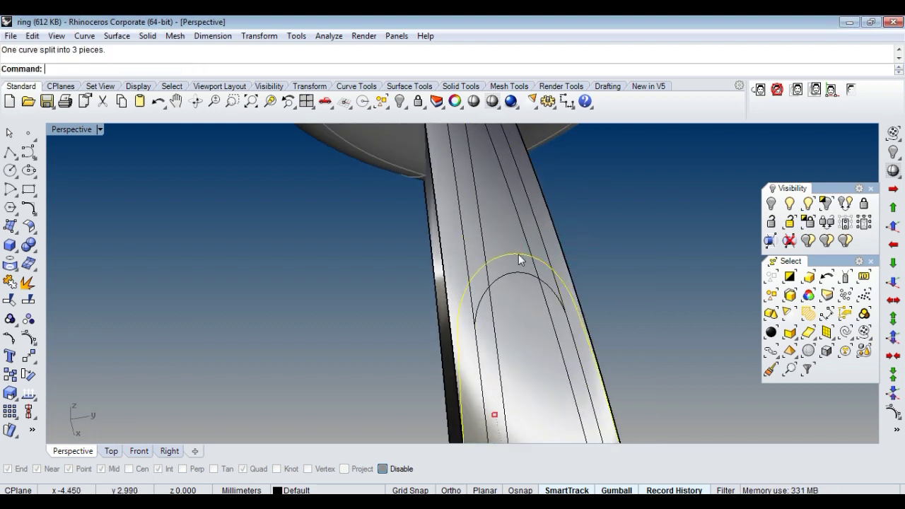
ctrl+click(509, 256)
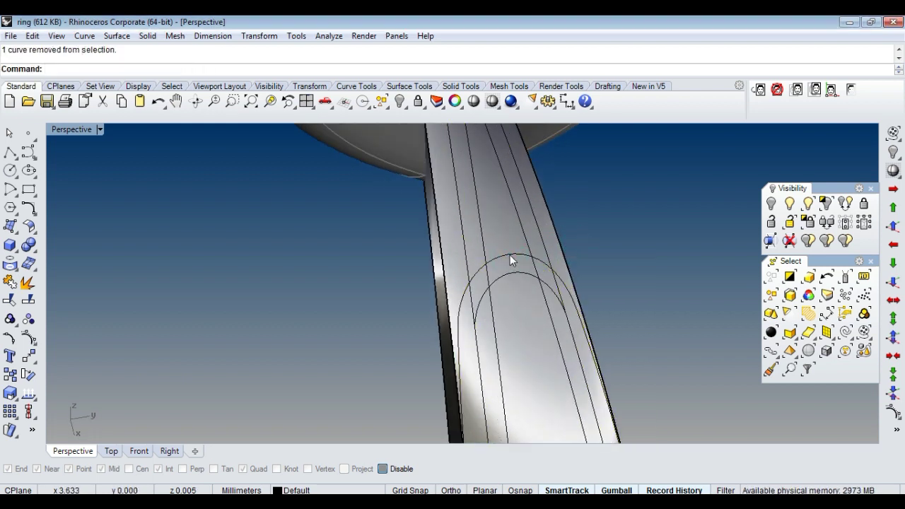
Step: Split the outer arc at the groove intersection point and delete the unwanted piece
click(475, 276)
key(Return)
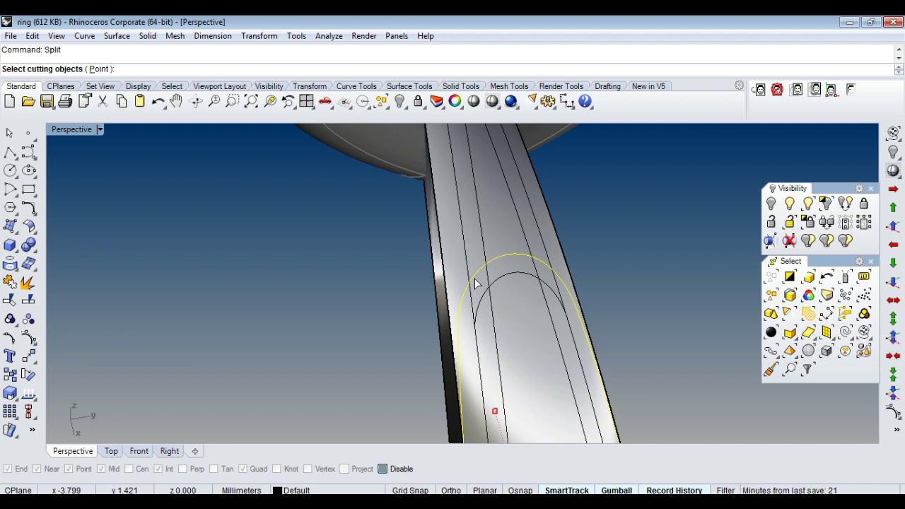
text(p)
key(Return)
click(470, 285)
mouse_move(469, 288)
right_down()
mouse_move(542, 299)
mouse_move(537, 290)
right_up()
click(536, 290)
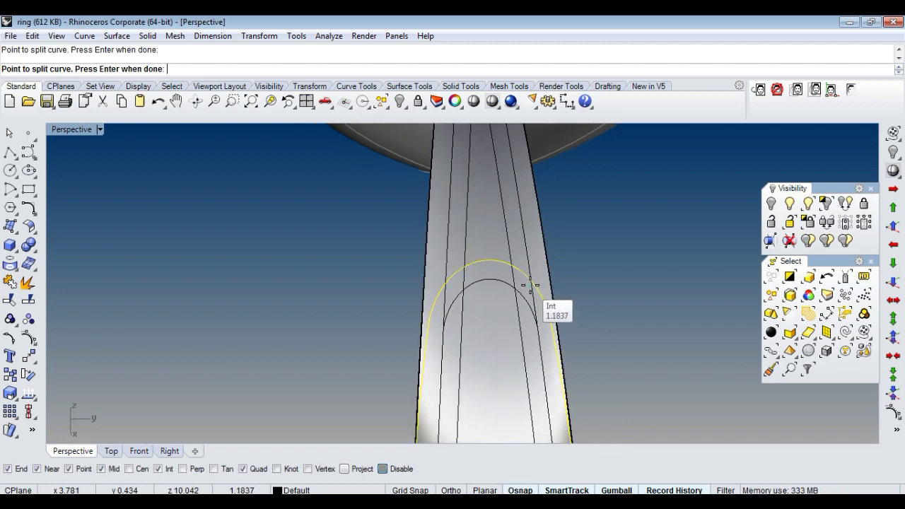
key(Return)
ctrl+click(496, 262)
key(Delete)
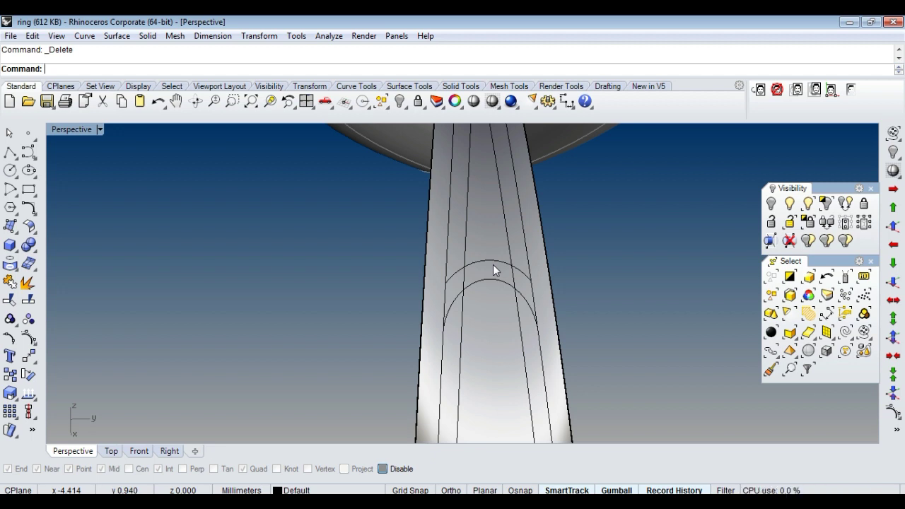
Step: Trim the 16 shank curves against each other into closed U-shaped outlines
click(845, 332)
right_drag(601, 332, 421, 274)
key(ctrl+t)
scroll(418, 280, up, 3)
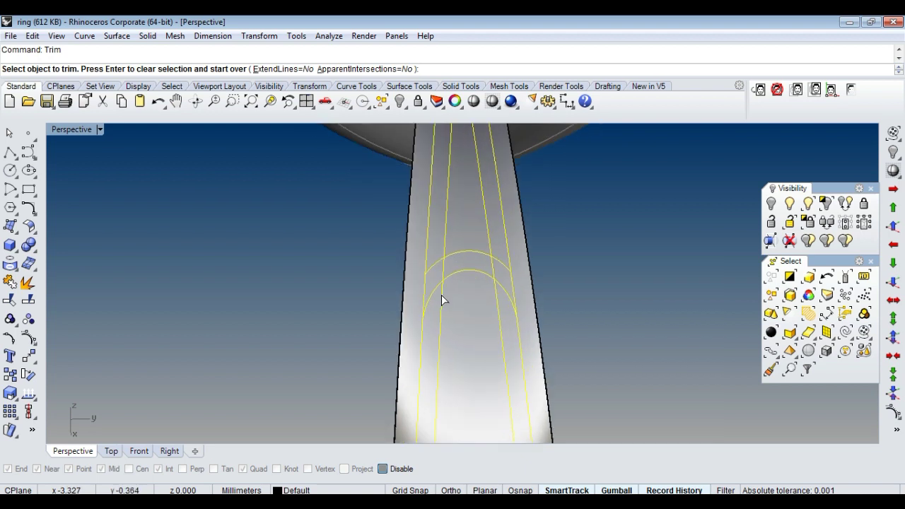
click(436, 305)
click(526, 264)
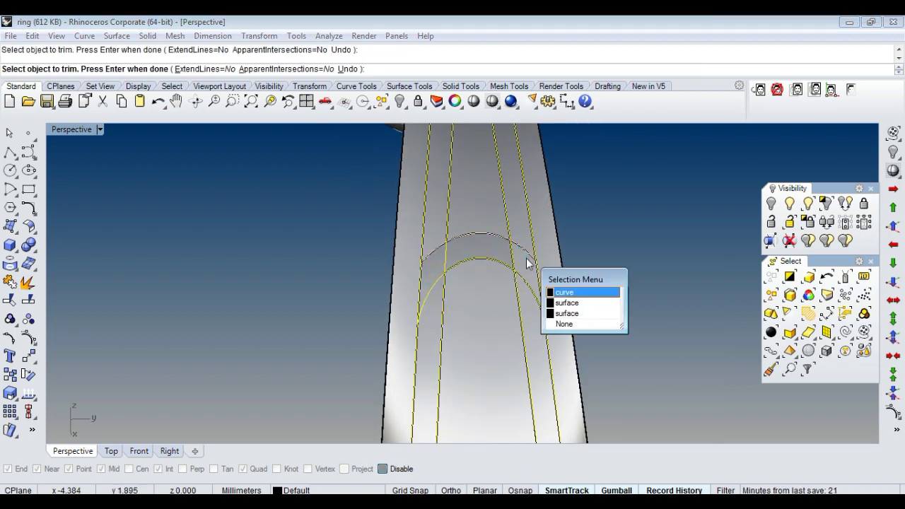
click(564, 292)
scroll(495, 275, down, 5)
scroll(500, 277, down, 2)
scroll(491, 333, up, 2)
scroll(486, 343, up, 2)
scroll(485, 346, up, 2)
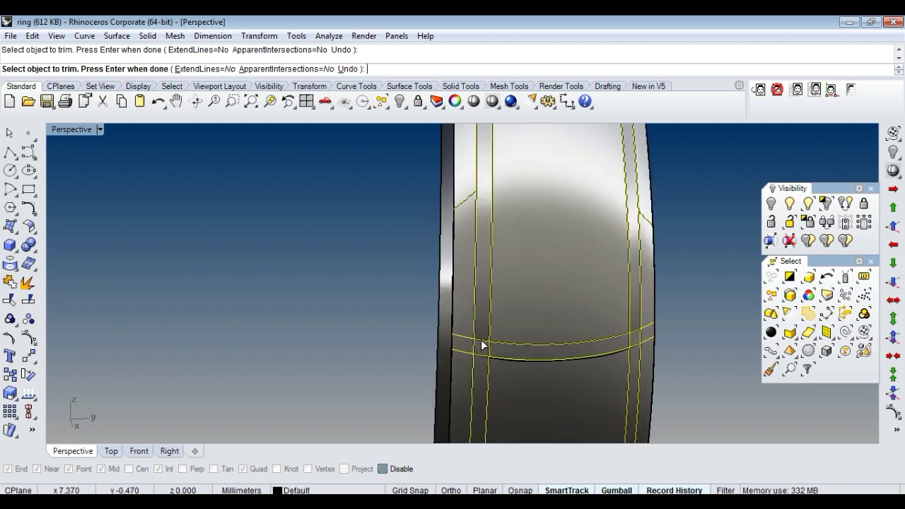
scroll(484, 349, up, 3)
right_drag(483, 347, 572, 322)
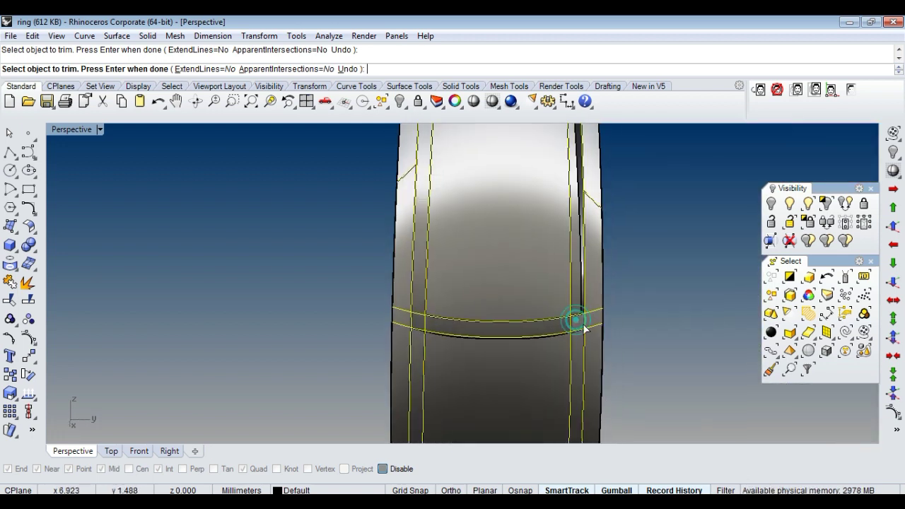
key(Return)
Step: Hide the surface covering the outlines and maximize the Top view
click(529, 311)
key(ctrl+h)
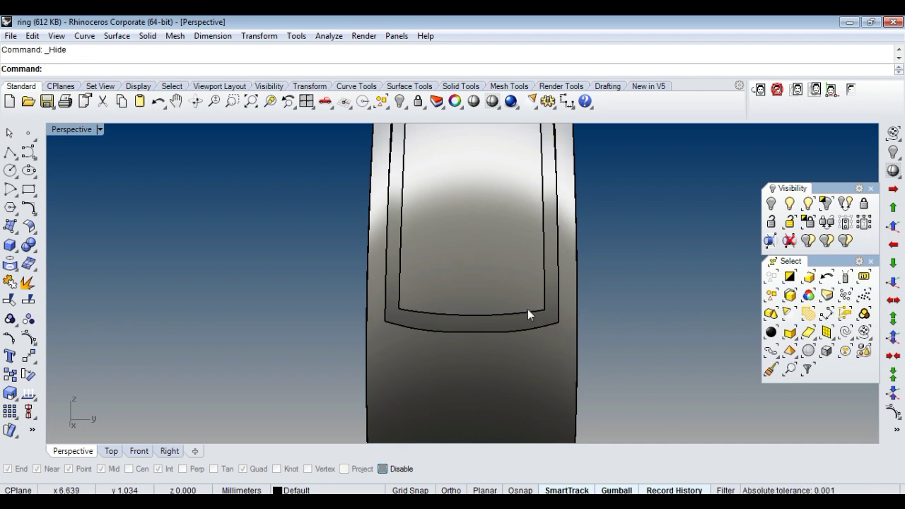
mouse_move(527, 309)
right_down()
mouse_move(484, 200)
mouse_move(410, 291)
mouse_move(444, 314)
mouse_move(417, 251)
right_up()
click(484, 201)
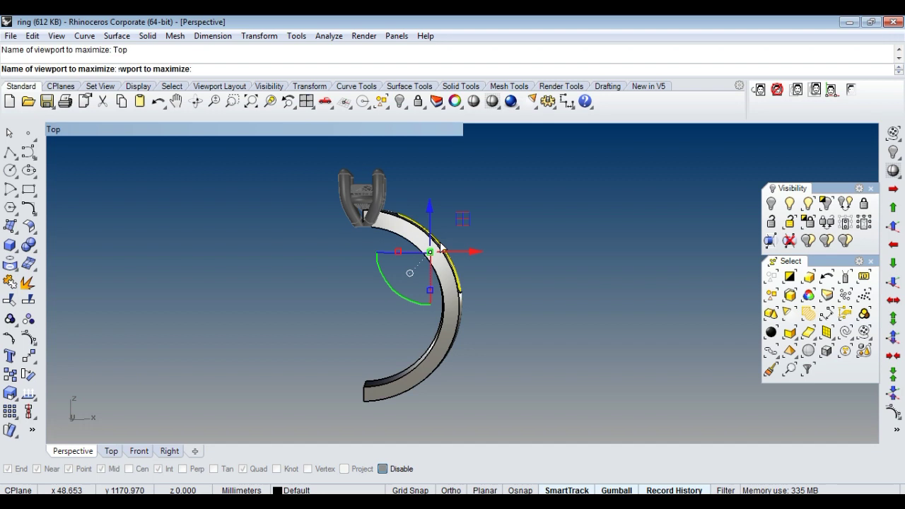
key(ctrl+F1)
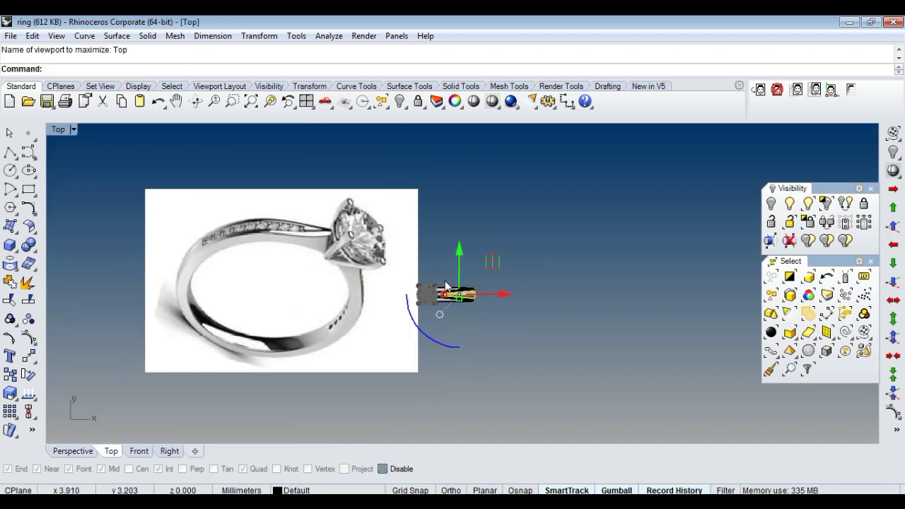
scroll(468, 293, up, 3)
Step: Unlock the 7 locked ring objects in Perspective and select the band's inlay surface
scroll(463, 297, down, 1)
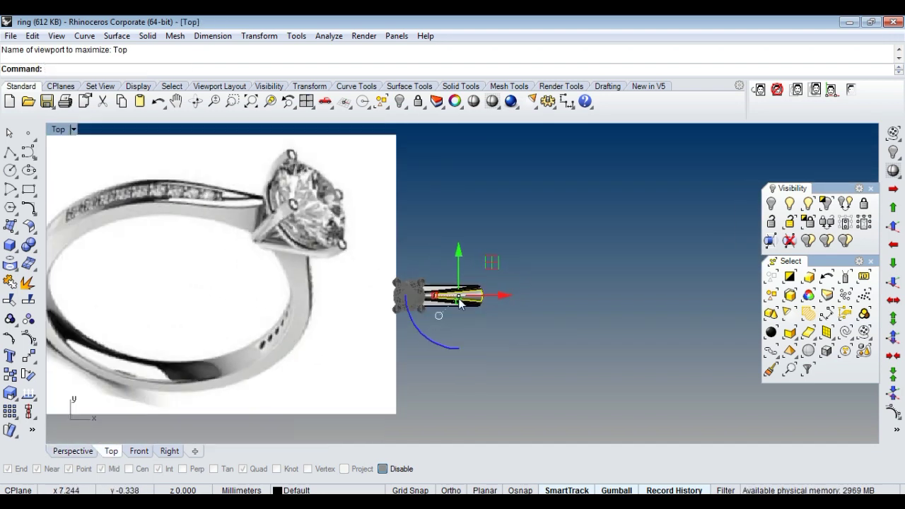
scroll(458, 300, down, 1)
scroll(459, 301, up, 1)
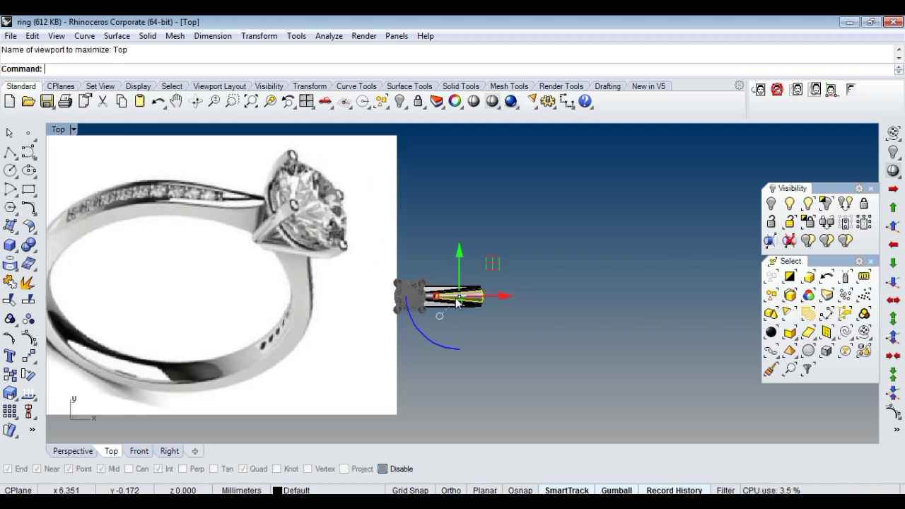
scroll(464, 302, up, 2)
key(ctrl+F4)
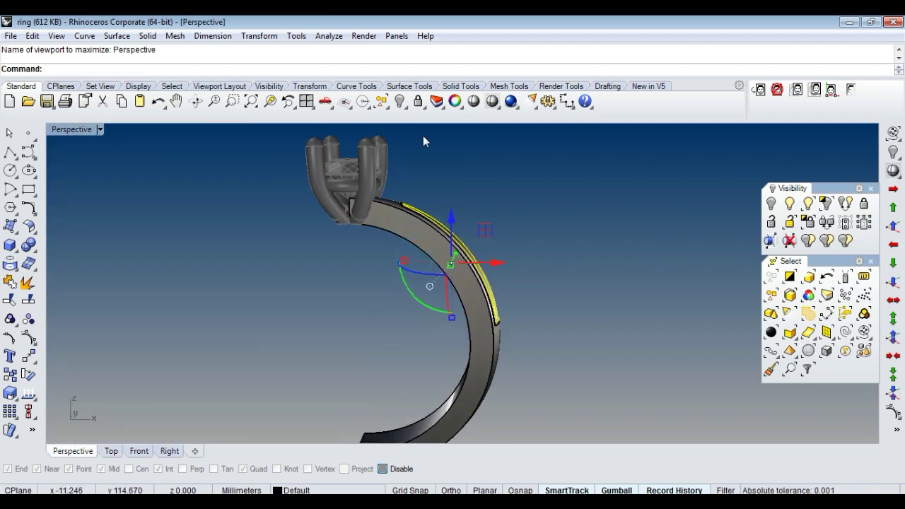
right_click(418, 101)
mouse_move(547, 251)
right_down()
mouse_move(482, 248)
mouse_move(453, 264)
mouse_move(540, 245)
mouse_move(550, 217)
mouse_move(585, 211)
mouse_move(542, 230)
mouse_move(414, 255)
mouse_move(434, 259)
right_up()
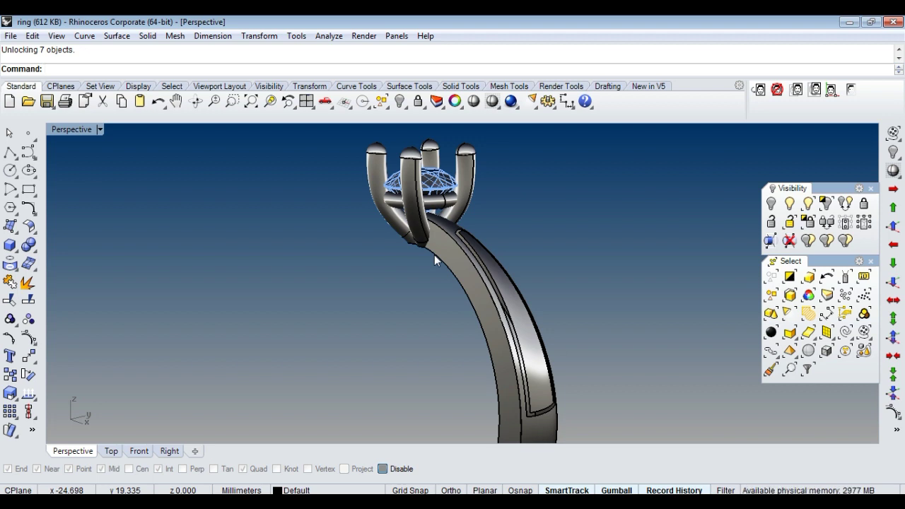
scroll(448, 254, down, 3)
scroll(483, 265, up, 1)
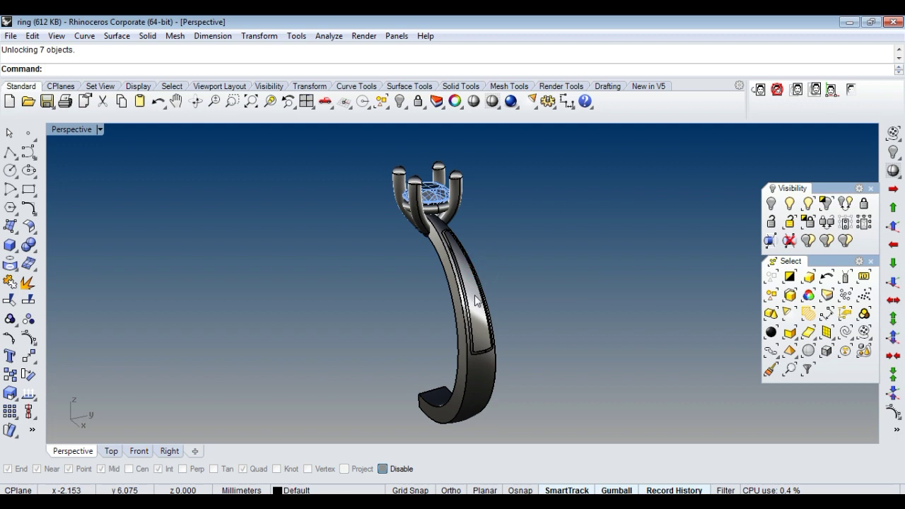
click(475, 300)
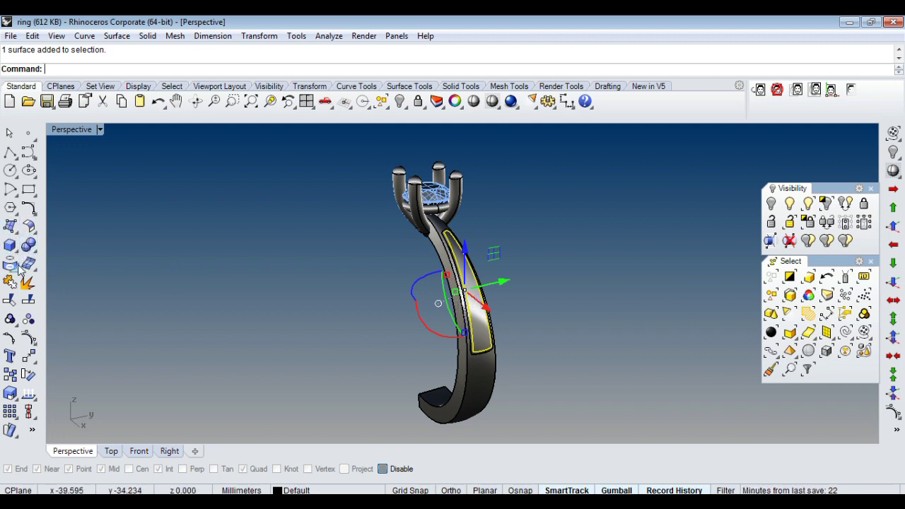
Step: Offset the inlay surface by 0.45, redoing the first trial, then select the band
click(28, 226)
click(67, 253)
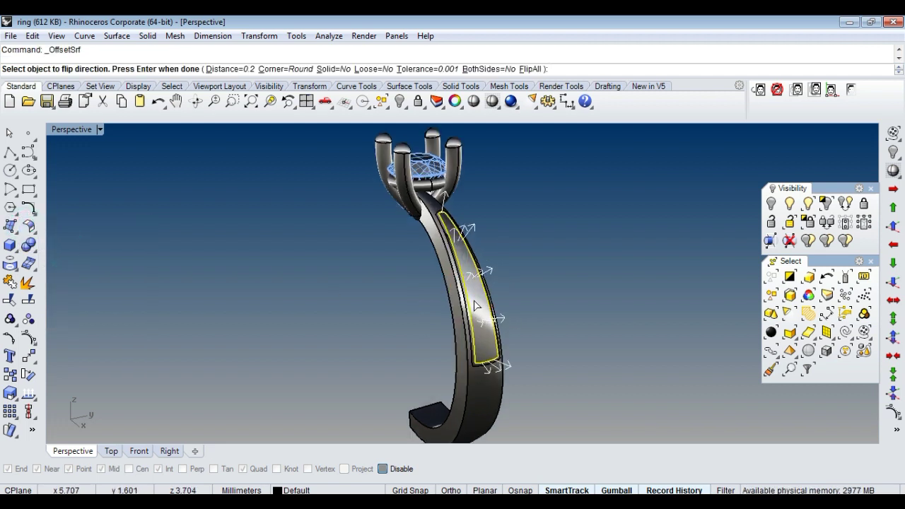
text(.45)
key(Return)
key(Return)
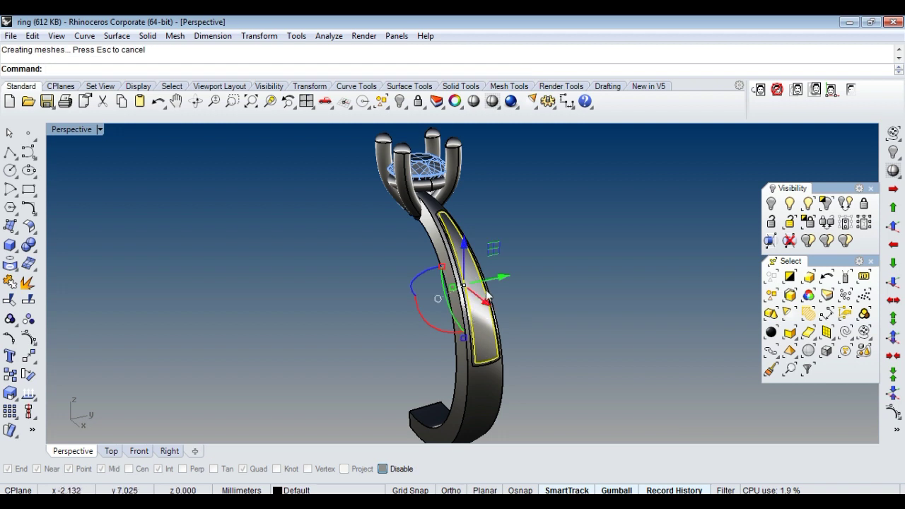
key(Delete)
scroll(473, 322, up, 2)
key(Return)
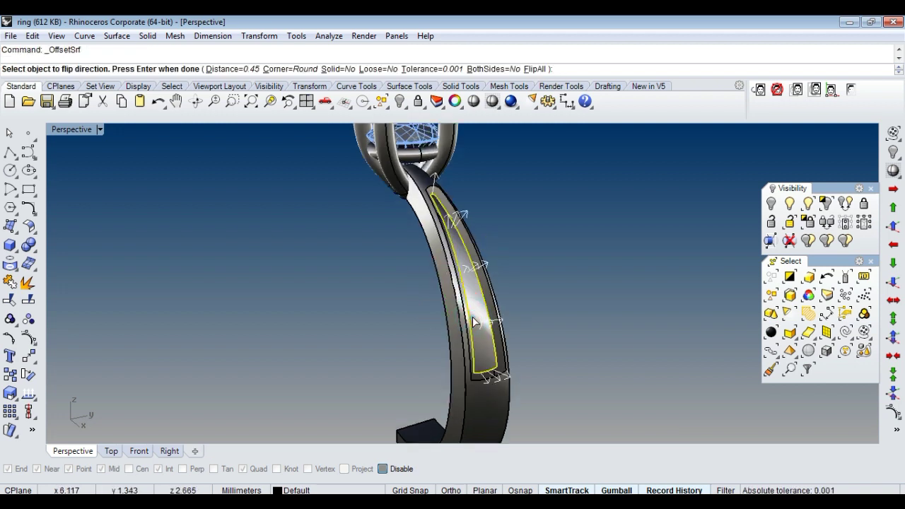
key(Return)
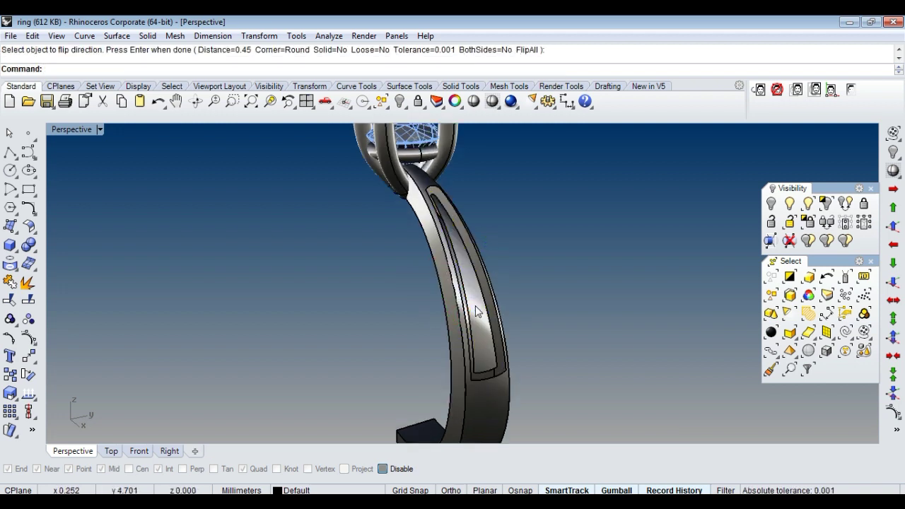
right_drag(476, 312, 482, 334)
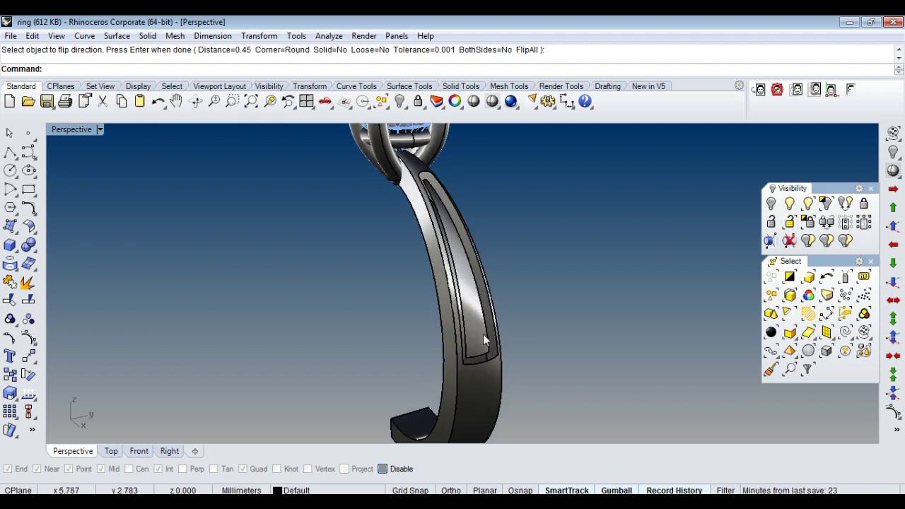
click(483, 334)
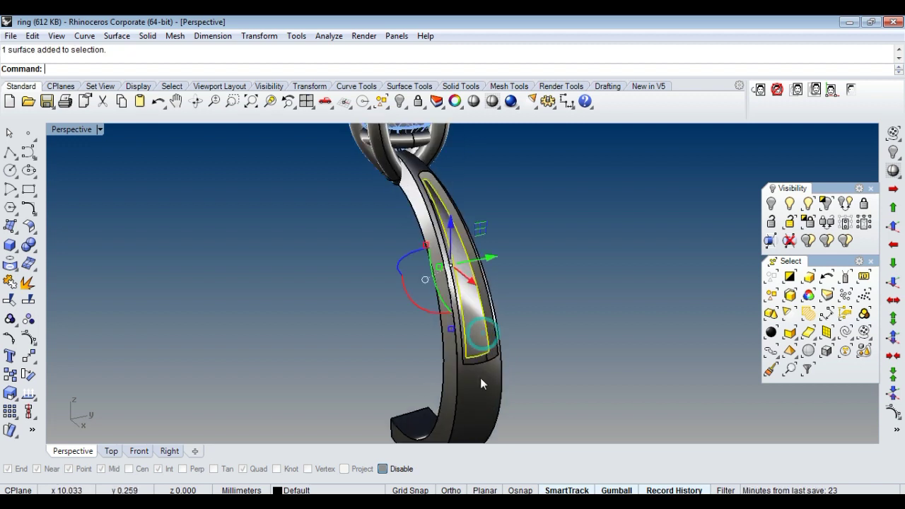
Step: Duplicate the groove surface's borders and draw a 3.087 polyline across the groove's lower end
click(10, 264)
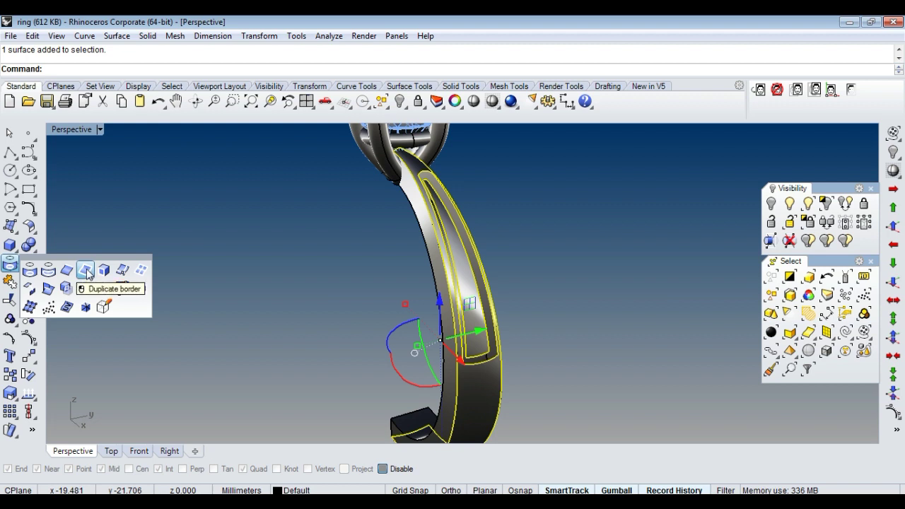
click(86, 270)
right_drag(521, 335, 482, 329)
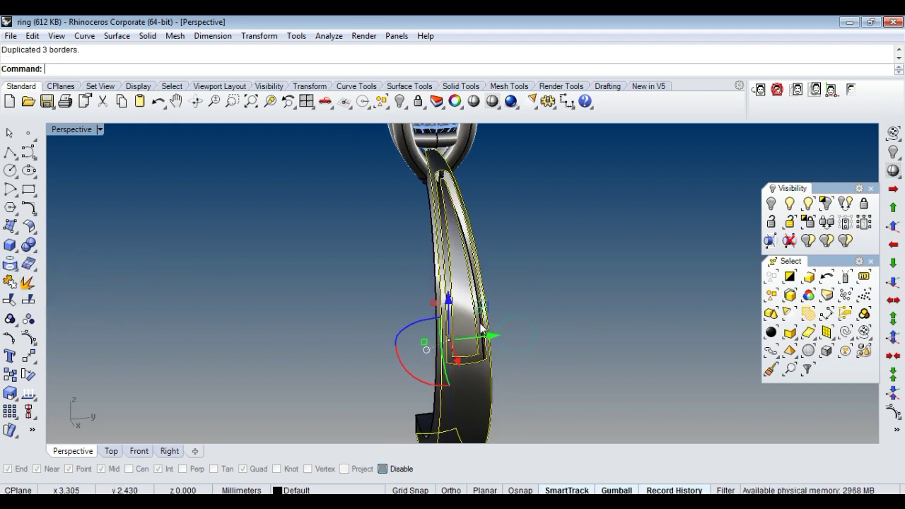
click(9, 153)
scroll(492, 373, up, 2)
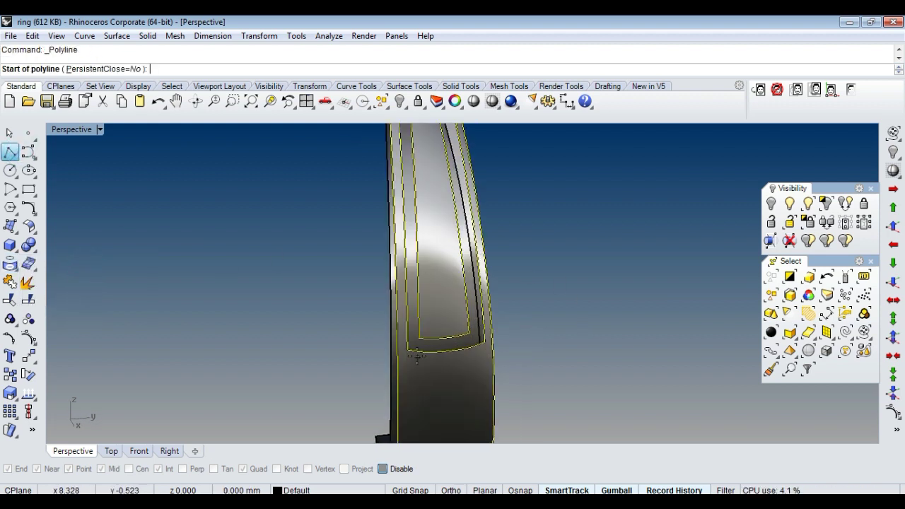
scroll(452, 353, up, 2)
click(421, 329)
click(403, 347)
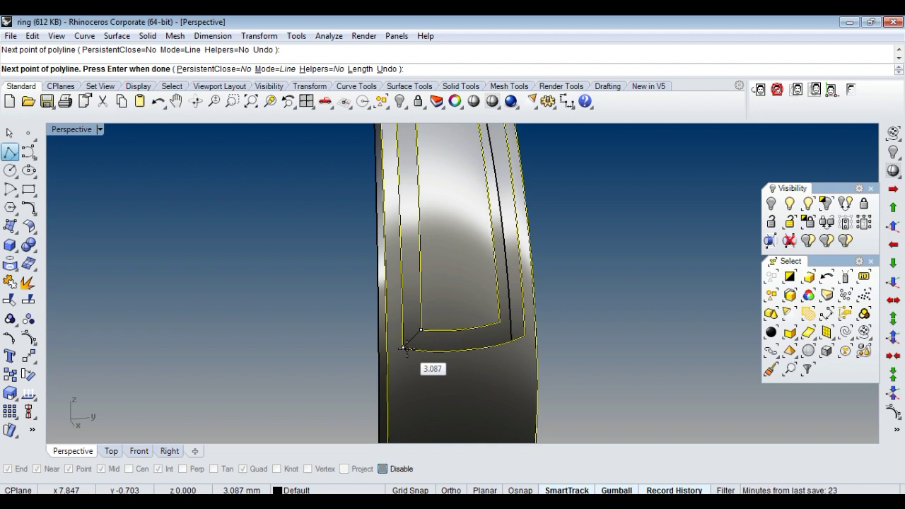
key(Return)
Step: Sweep 2 Rails along the two border curves with the polyline as cross-section
key(Escape)
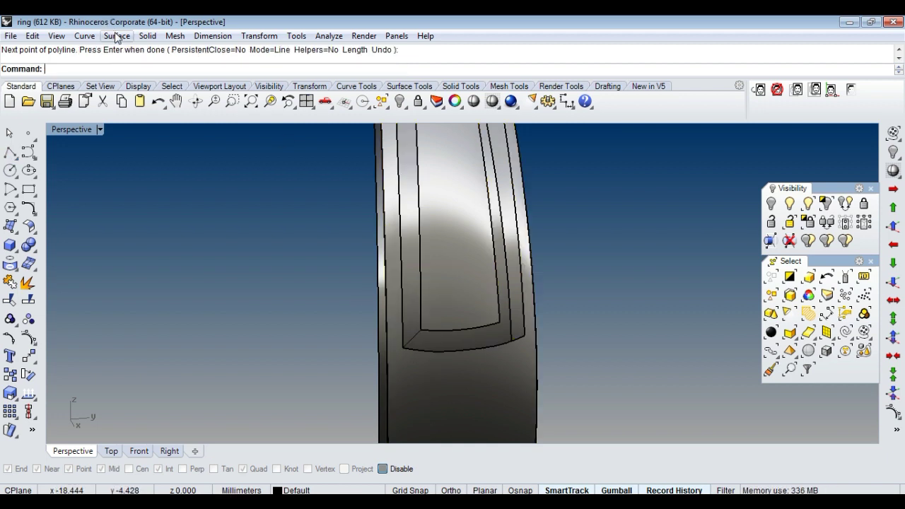
click(117, 35)
click(144, 97)
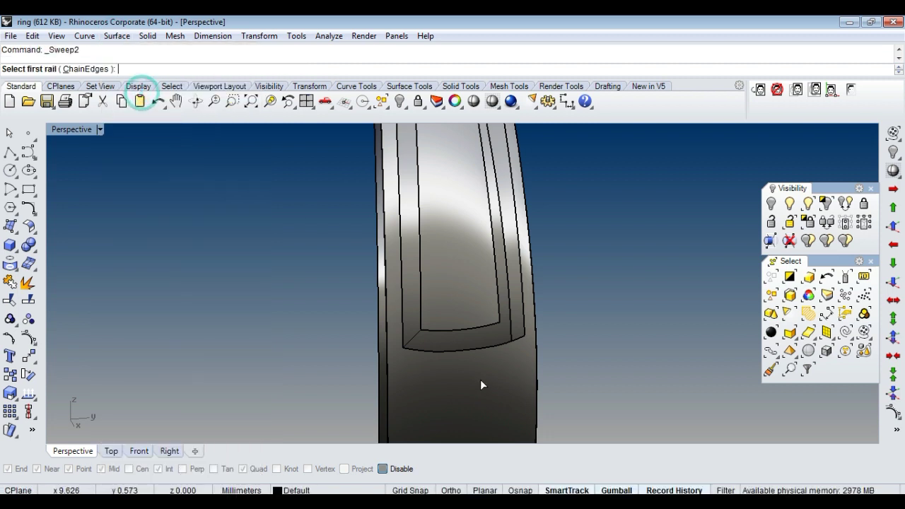
click(454, 330)
click(495, 363)
click(430, 352)
key(Return)
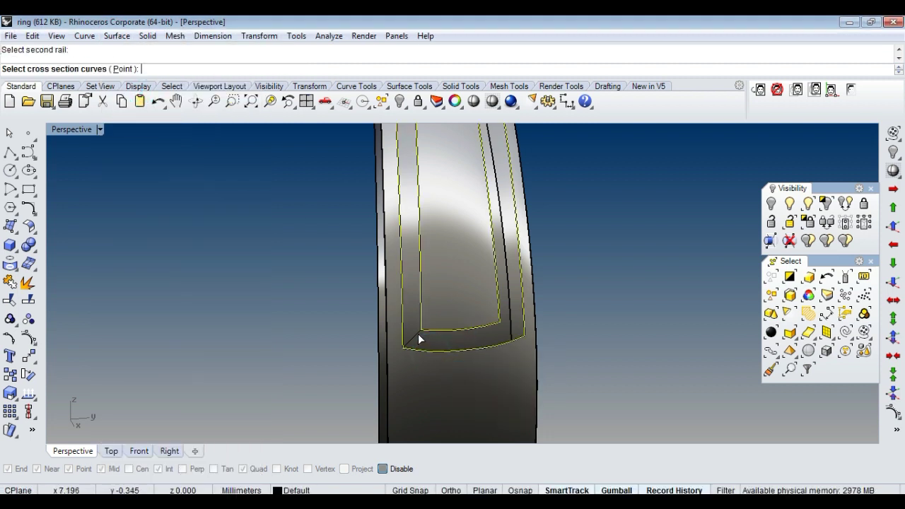
click(417, 334)
key(Return)
Step: Delete the leftover helper curves and join the new side wall to the band surfaces
key(Return)
click(845, 332)
key(Delete)
scroll(523, 313, down, 5)
drag(583, 293, 258, 421)
key(ctrl+j)
key(Return)
scroll(400, 351, down, 3)
right_drag(400, 351, 448, 407)
scroll(448, 407, up, 5)
Step: Try capping the band's open ends and joining its surfaces
scroll(474, 341, down, 2)
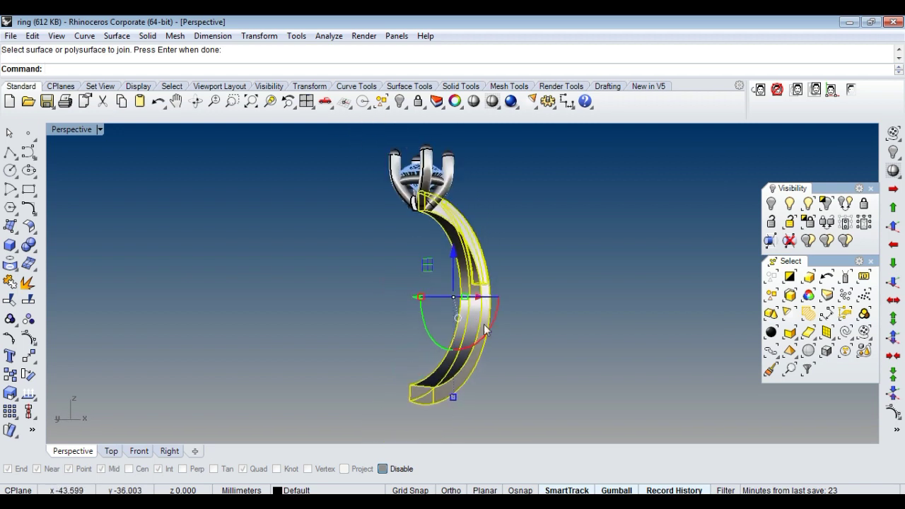
key(Return)
key(ctrl+j)
mouse_move(449, 376)
right_down()
mouse_move(496, 334)
mouse_move(444, 226)
right_up()
key(Return)
Step: Hide the prong head so only the half-band remains visible
click(443, 226)
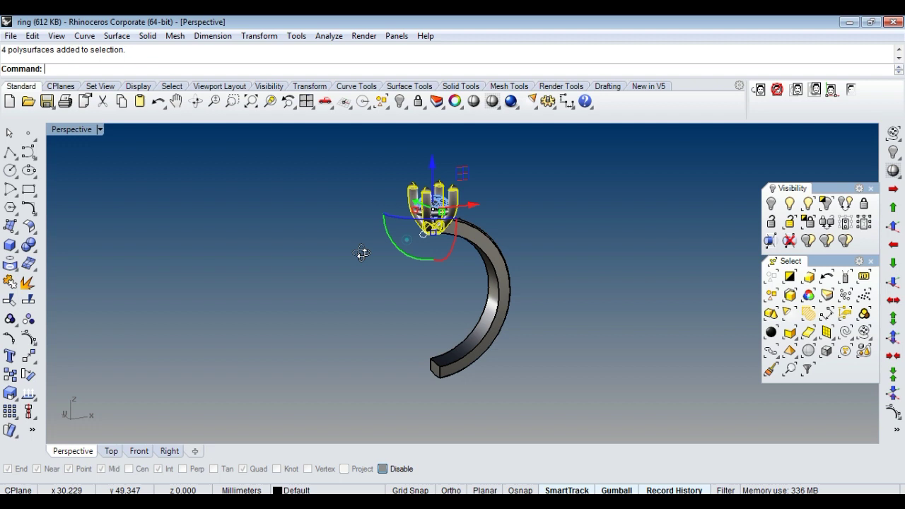
right_drag(360, 252, 549, 146)
text(g)
key(Return)
right_click(529, 293)
mouse_move(415, 302)
right_down()
mouse_move(500, 330)
mouse_move(572, 277)
mouse_move(416, 208)
right_up()
mouse_move(479, 222)
right_down()
mouse_move(548, 219)
mouse_move(442, 232)
mouse_move(385, 262)
right_up()
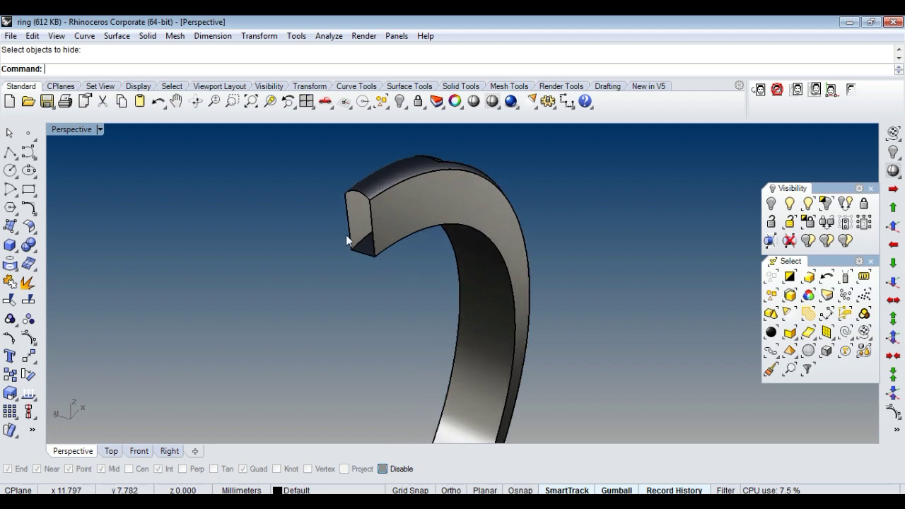
Step: Duplicate the end face's edge as a curve and join the band into a single object
click(10, 263)
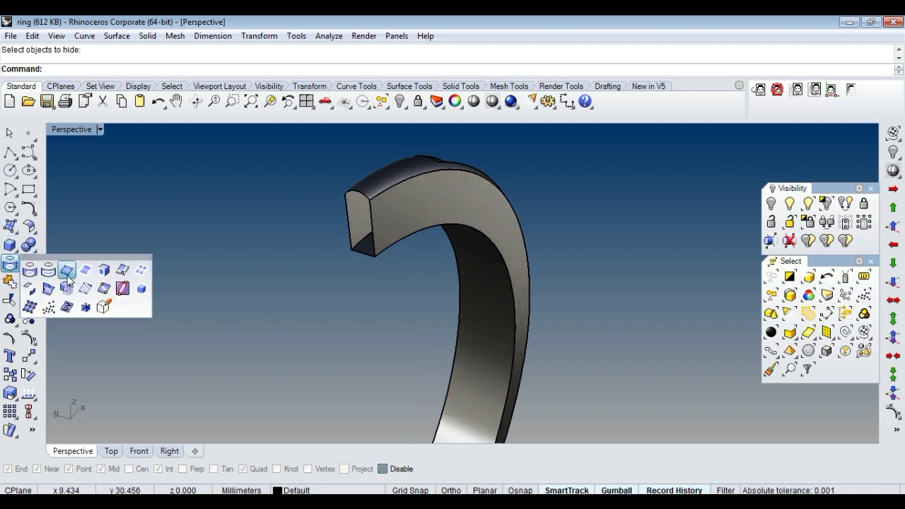
click(66, 269)
click(263, 233)
right_click(297, 315)
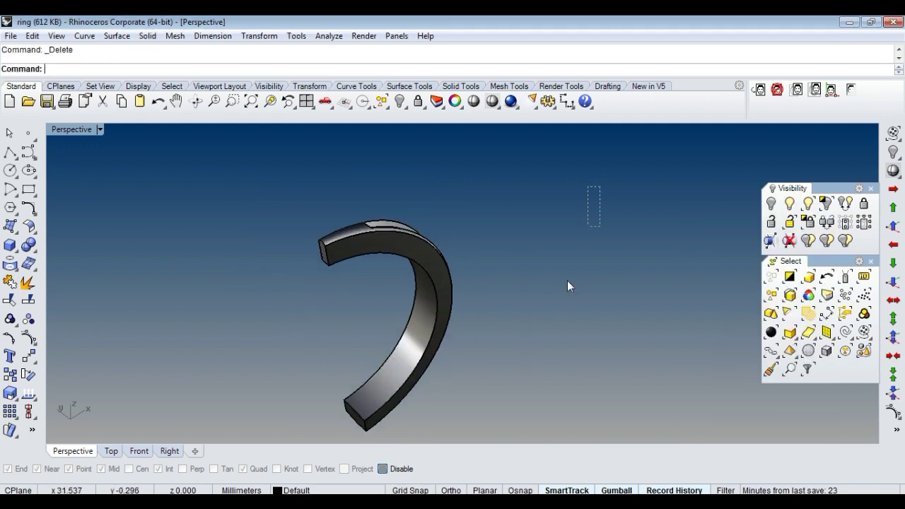
key(ctrl+j)
key(Return)
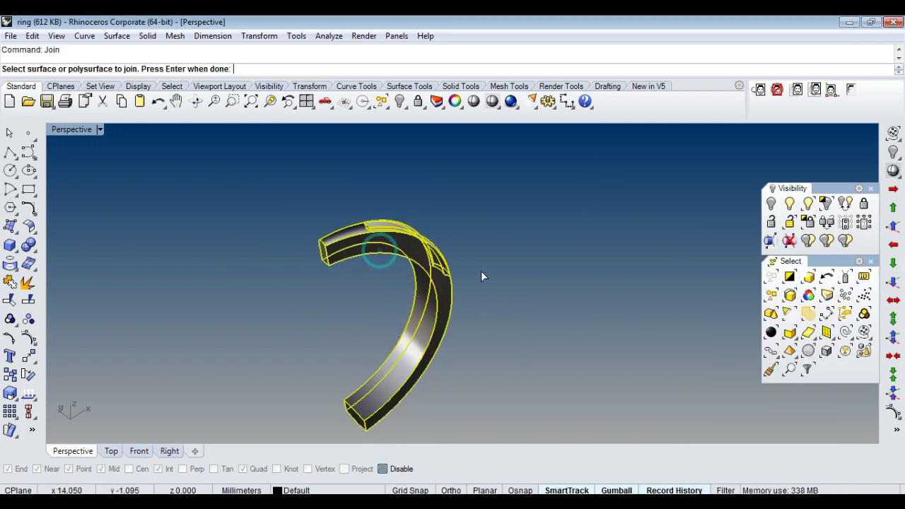
right_drag(481, 275, 504, 366)
key(Return)
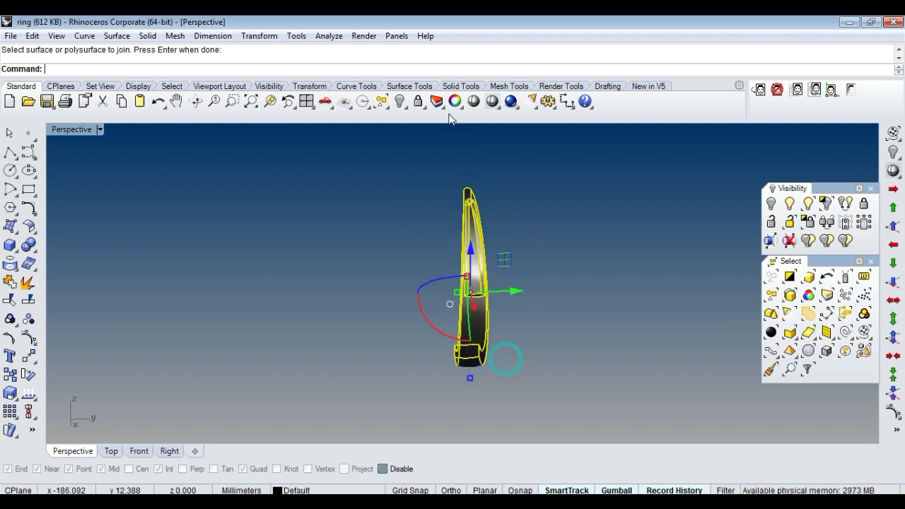
Step: Check the half-band's naked edges: 26 edges, 4 naked, none non-manifold
click(329, 36)
mouse_move(353, 212)
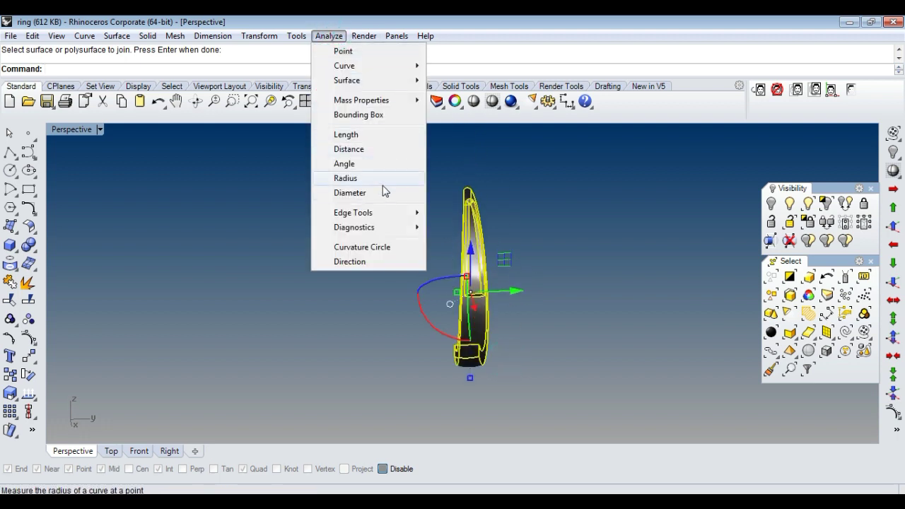
click(480, 212)
right_drag(448, 256, 469, 307)
scroll(464, 246, up, 3)
right_drag(464, 246, 491, 307)
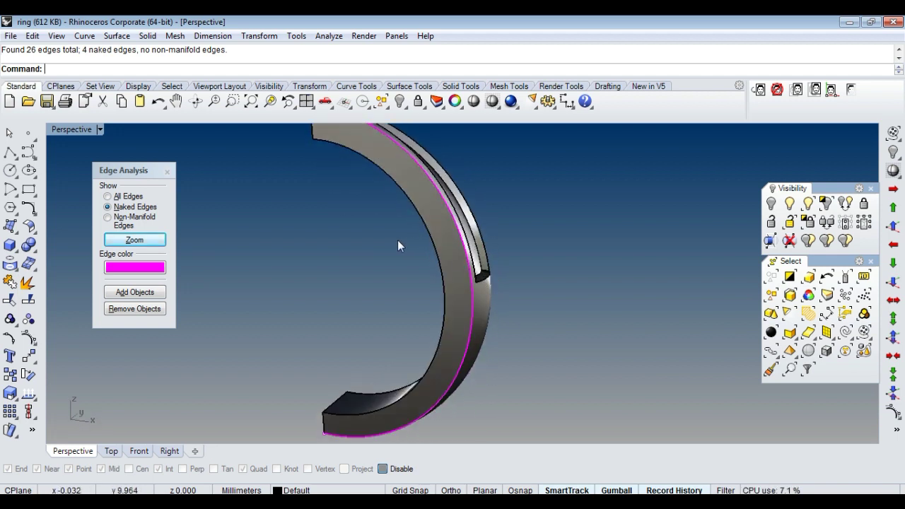
mouse_move(177, 180)
right_down()
mouse_move(349, 280)
mouse_move(398, 265)
mouse_move(440, 299)
mouse_move(429, 292)
mouse_move(509, 267)
mouse_move(417, 256)
mouse_move(525, 267)
mouse_move(488, 264)
mouse_move(420, 297)
mouse_move(479, 292)
mouse_move(485, 307)
mouse_move(461, 263)
right_up()
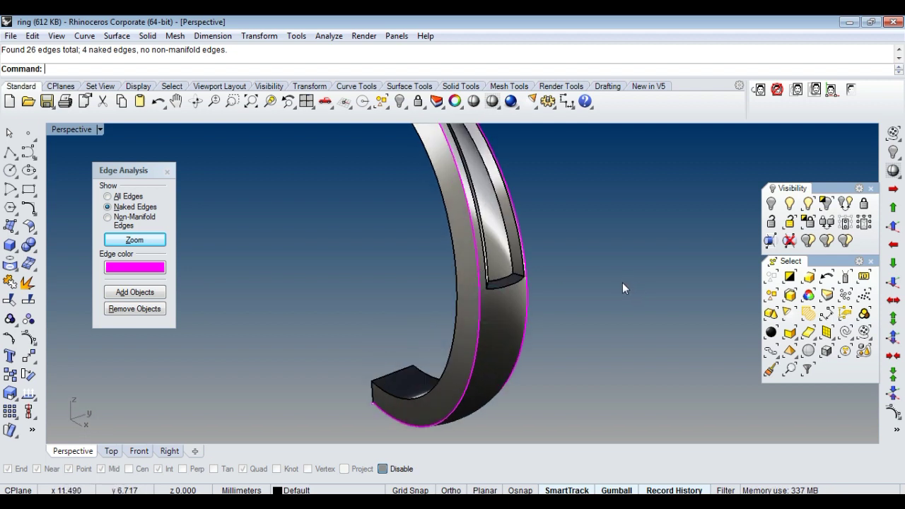
click(168, 172)
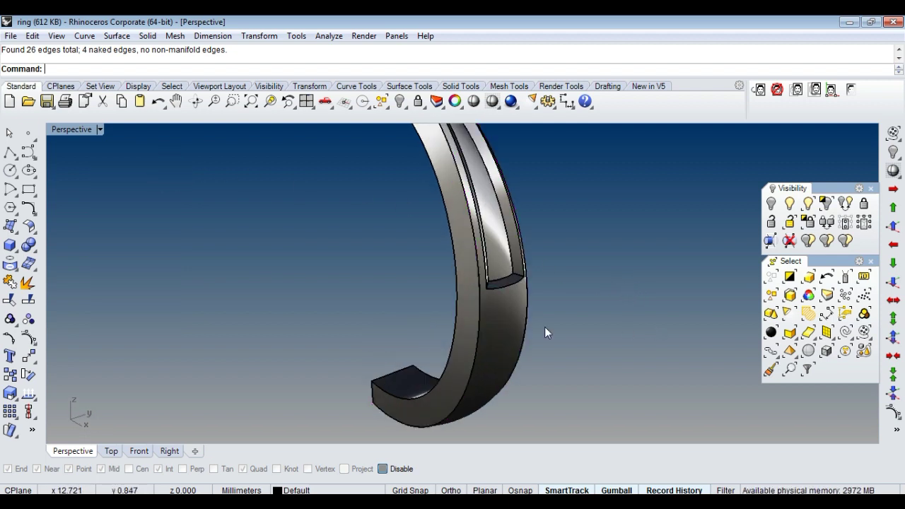
Step: Explode the band and delete its faulty side surface
scroll(525, 321, up, 3)
scroll(497, 309, up, 3)
scroll(495, 283, down, 3)
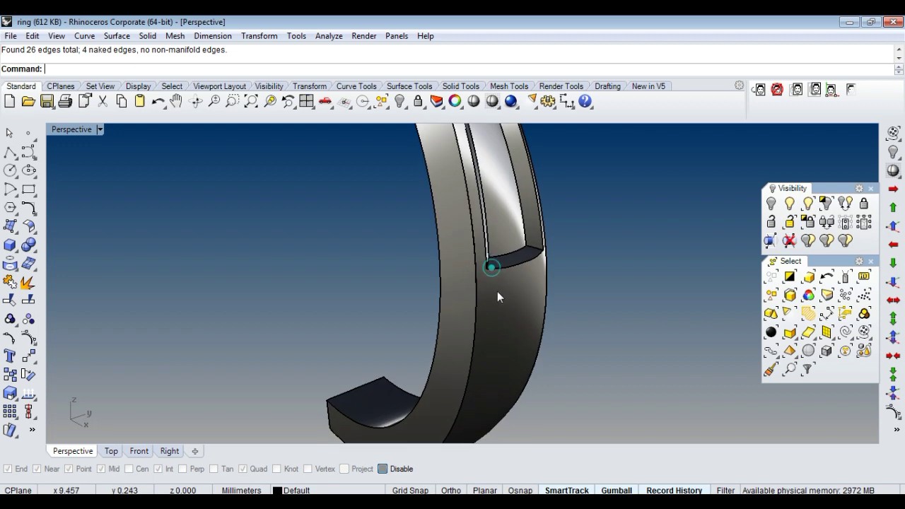
scroll(481, 319, down, 3)
click(474, 332)
right_drag(481, 330, 524, 333)
text(explode)
key(Return)
click(479, 294)
right_drag(479, 295, 538, 302)
key(Delete)
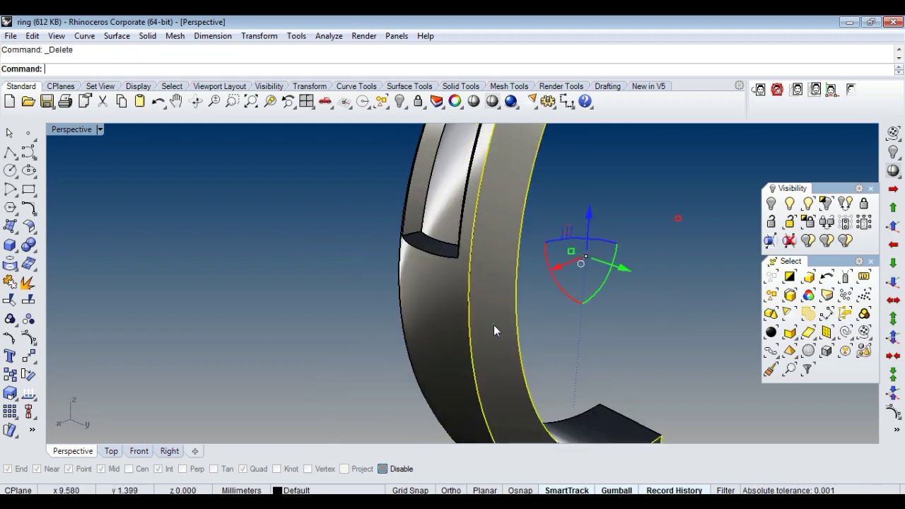
scroll(494, 330, down, 3)
right_drag(493, 330, 625, 343)
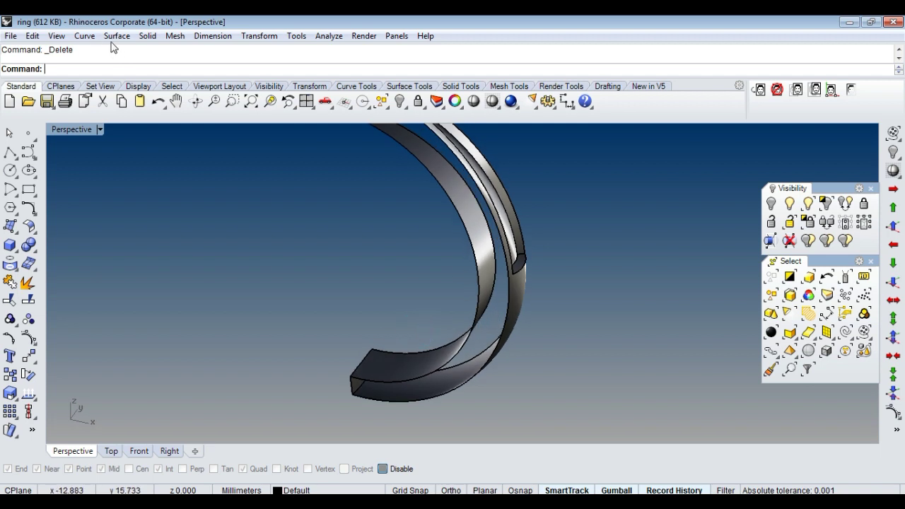
Step: Sweep a new side face along two band edges with a cross-section curve
click(116, 35)
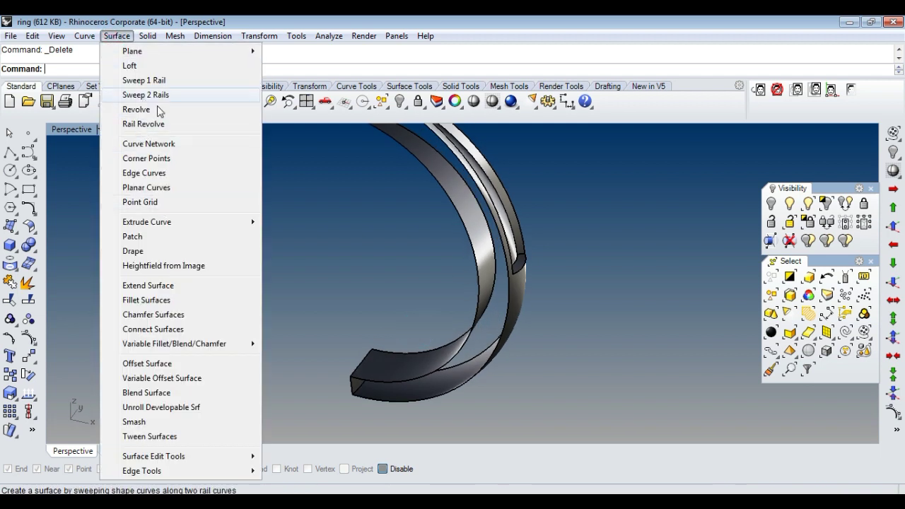
click(127, 96)
click(375, 404)
click(360, 374)
click(359, 374)
mouse_move(330, 378)
right_down()
mouse_move(403, 265)
mouse_move(431, 303)
right_up()
click(431, 303)
key(Return)
click(629, 398)
right_drag(564, 286, 553, 283)
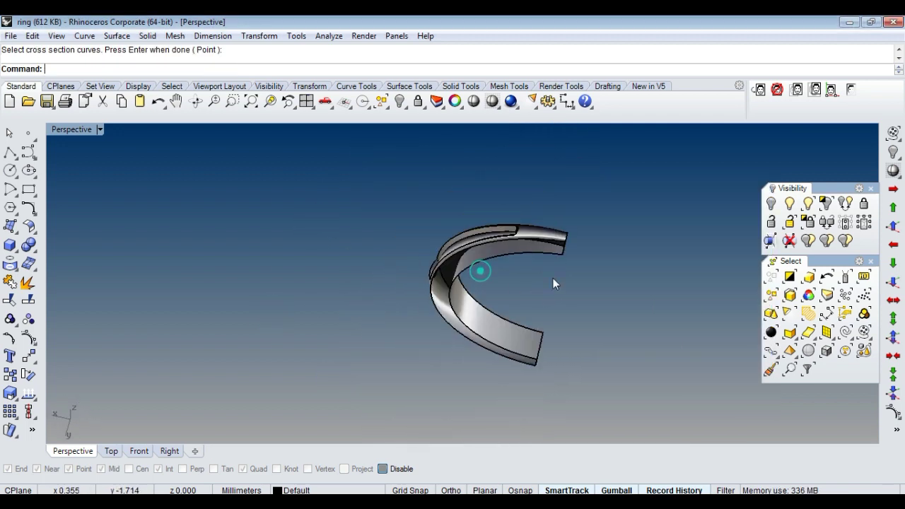
Step: Sweep the end cap along two ring edges using the band's end cross-section
key(Return)
scroll(526, 254, up, 3)
click(524, 258)
click(572, 231)
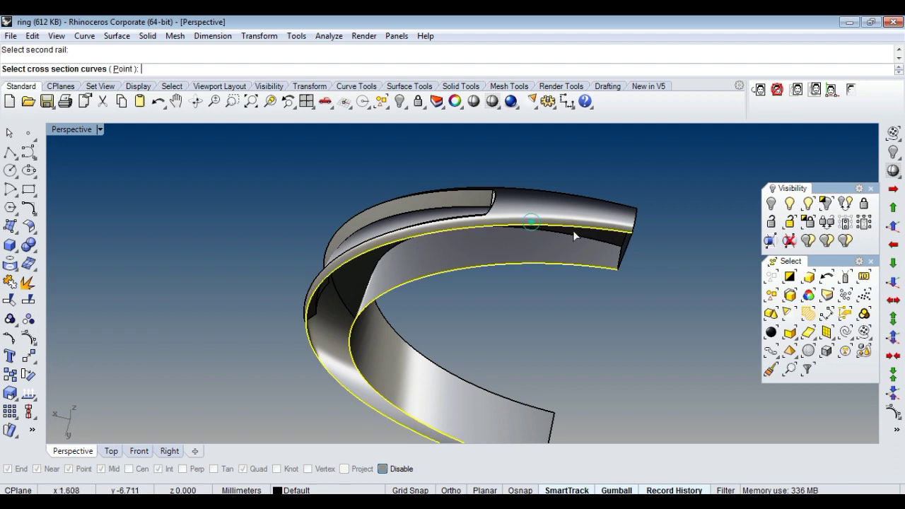
click(627, 259)
scroll(635, 326, down, 3)
right_drag(635, 326, 568, 363)
scroll(564, 398, up, 4)
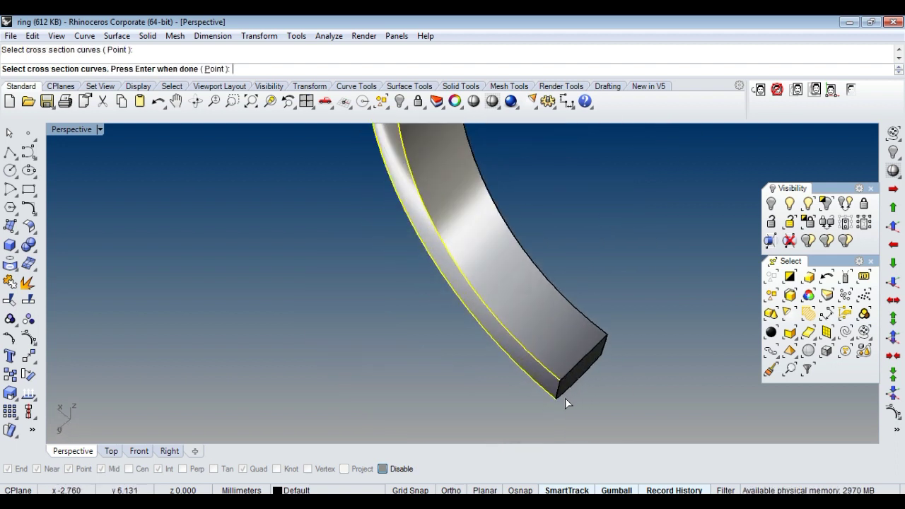
click(564, 398)
key(Return)
key(Return)
Step: Select all 11 surfaces and join them into one closed polysurface
scroll(413, 323, down, 4)
scroll(407, 316, up, 2)
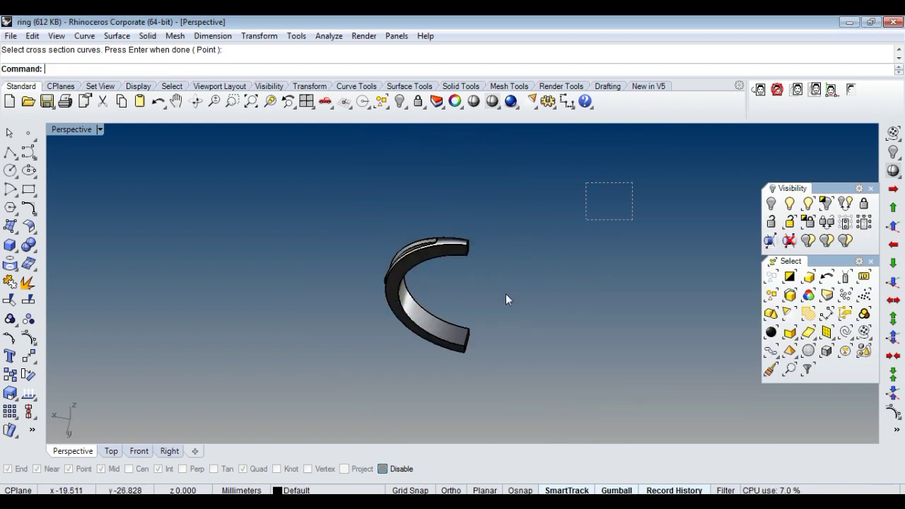
key(ctrl+a)
key(Return)
click(450, 257)
right_drag(341, 287, 575, 322)
key(ctrl+shift+h)
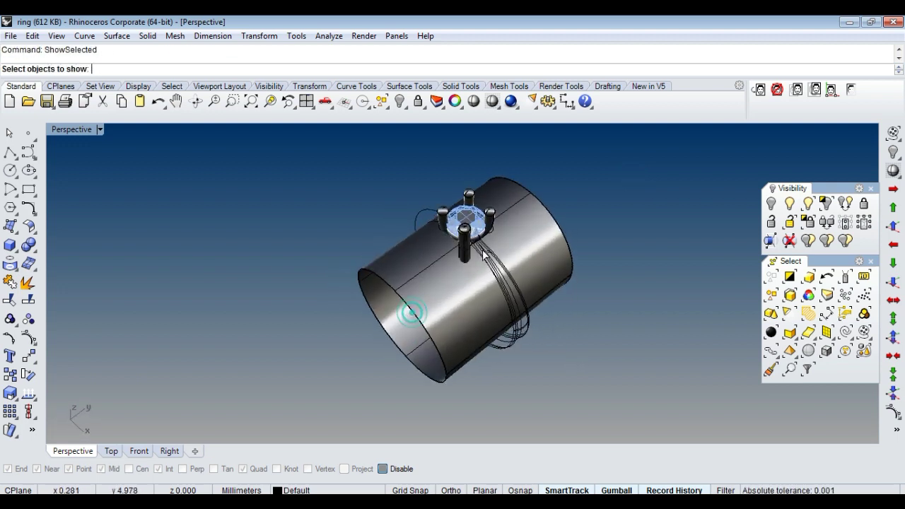
Step: Unhide the prong setting and mirror the half-band from start point 0 into a full shank
click(450, 216)
key(Return)
right_drag(422, 275, 494, 260)
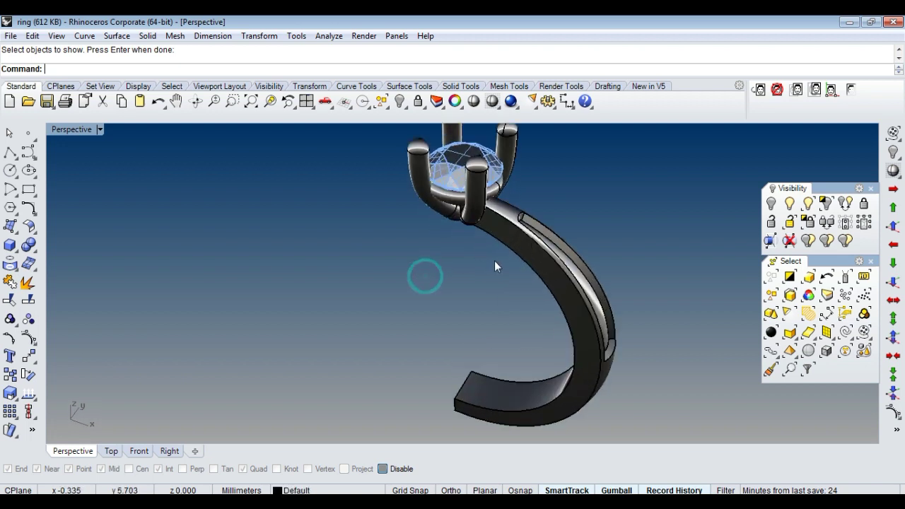
click(535, 246)
text(mirror)
key(Return)
text(0)
key(Return)
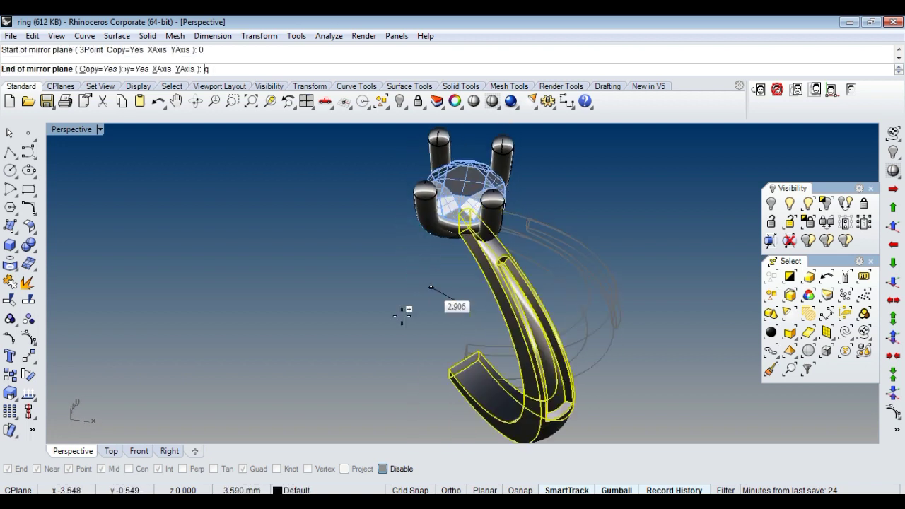
click(389, 361)
mouse_move(462, 334)
right_down()
mouse_move(424, 252)
mouse_move(444, 249)
mouse_move(366, 225)
mouse_move(461, 263)
mouse_move(584, 213)
mouse_move(521, 178)
mouse_move(541, 208)
mouse_move(385, 224)
mouse_move(566, 202)
mouse_move(479, 175)
mouse_move(485, 208)
mouse_move(529, 210)
mouse_move(470, 200)
mouse_move(492, 232)
right_up()
Step: Maximize the Front view, then the Top view of the ring
scroll(493, 232, down, 3)
key(ctrl+F2)
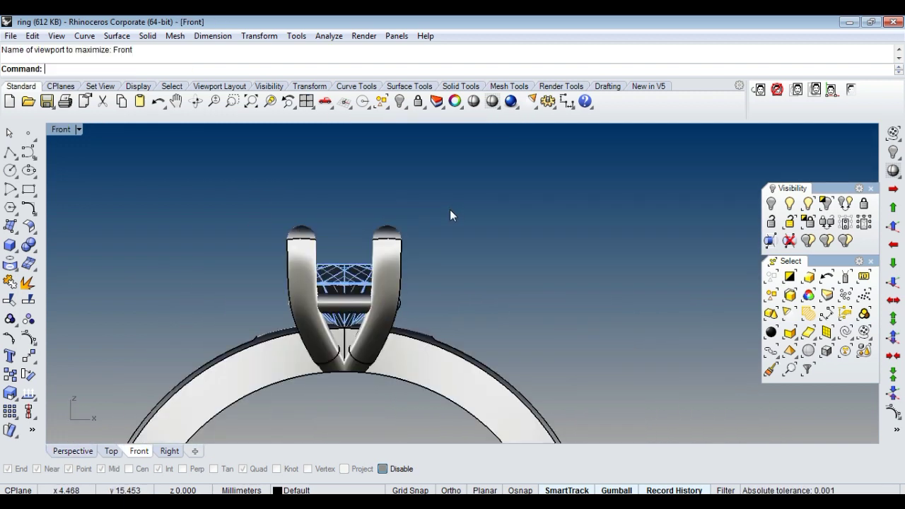
scroll(449, 209, down, 3)
key(ctrl+F1)
scroll(441, 236, down, 3)
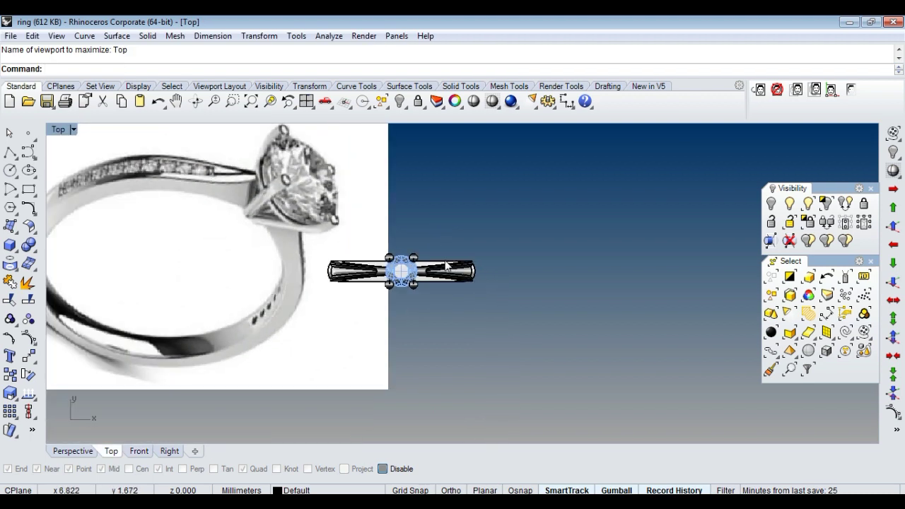
scroll(440, 236, down, 1)
scroll(444, 262, down, 1)
Step: Scale the background ring photo down to match the model and save ring.3dm
click(816, 92)
click(319, 289)
click(576, 289)
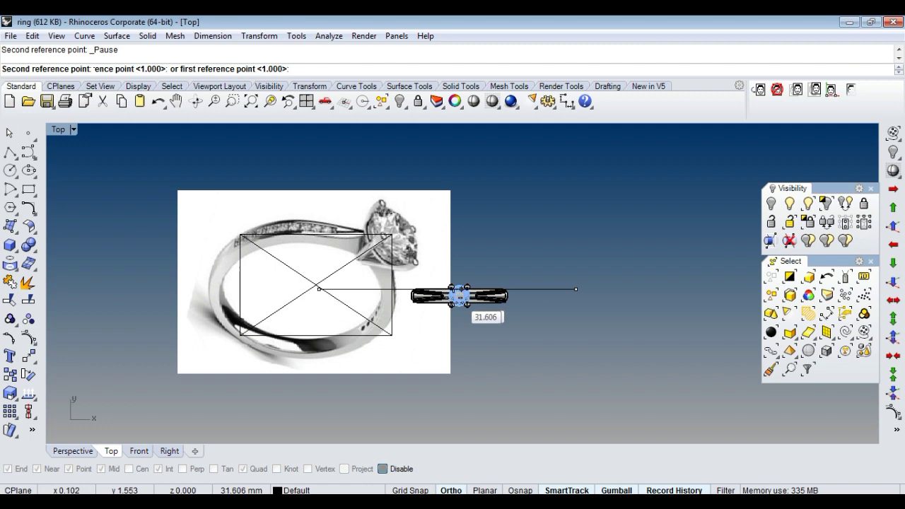
click(459, 296)
scroll(407, 268, up, 2)
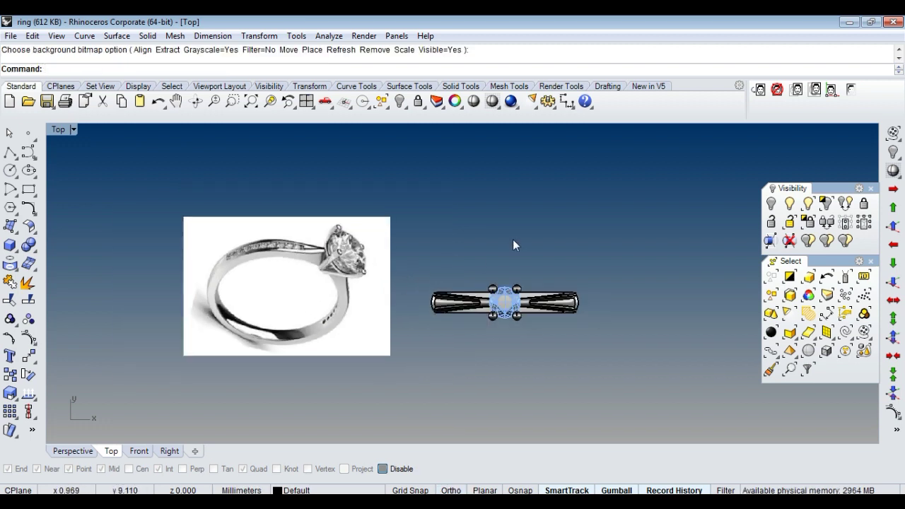
key(ctrl+s)
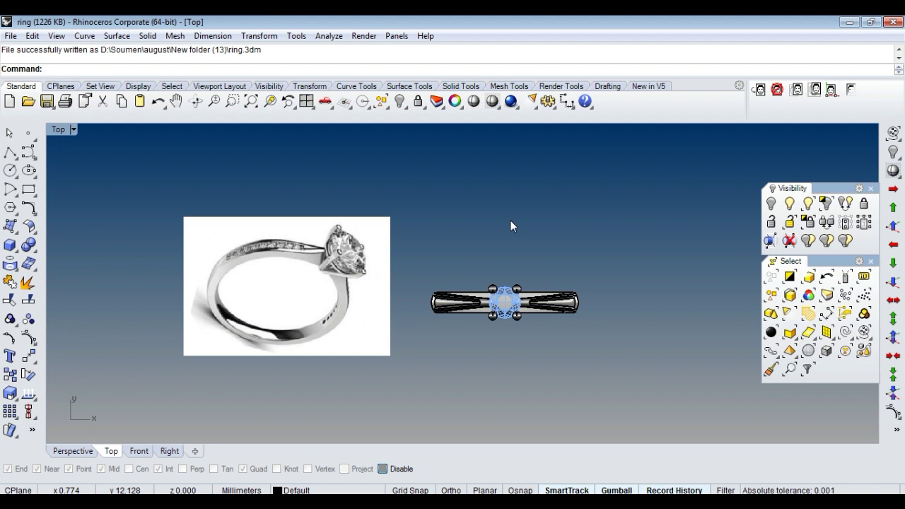
Step: Toggle the background photo off and on, leaving it hidden
click(852, 90)
scroll(523, 300, up, 3)
scroll(495, 282, up, 3)
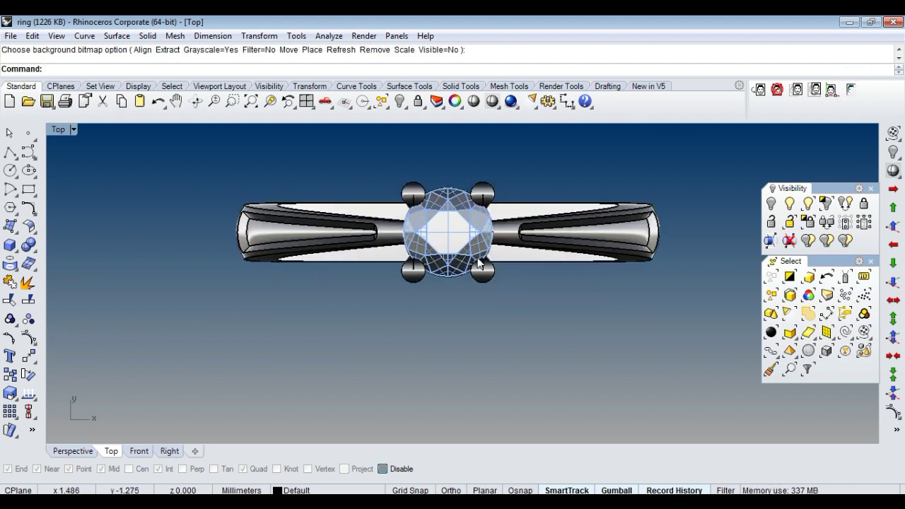
right_drag(481, 251, 475, 223)
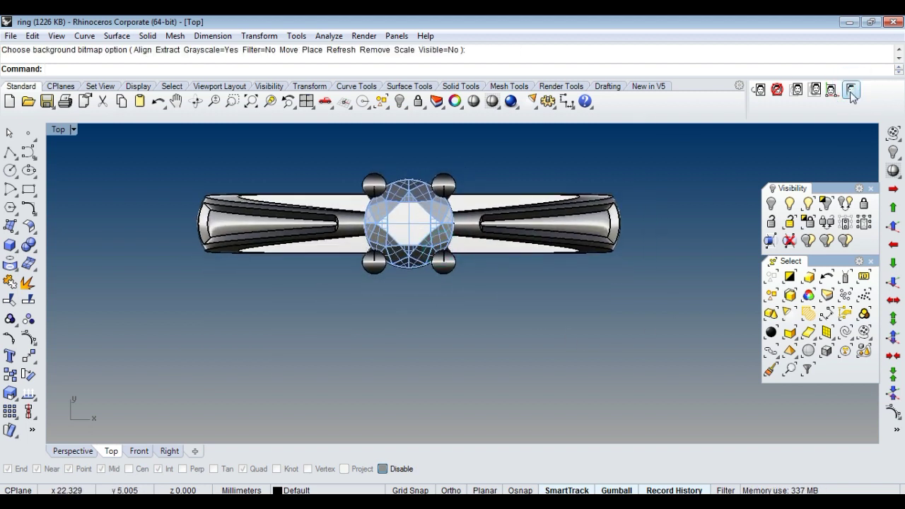
click(852, 90)
scroll(514, 236, down, 3)
scroll(514, 236, down, 3)
scroll(457, 246, up, 5)
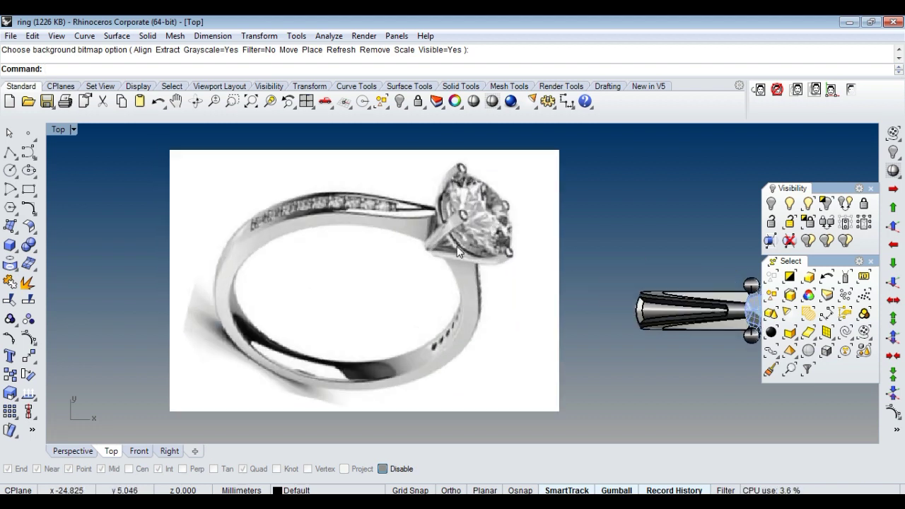
click(851, 90)
right_drag(525, 275, 363, 271)
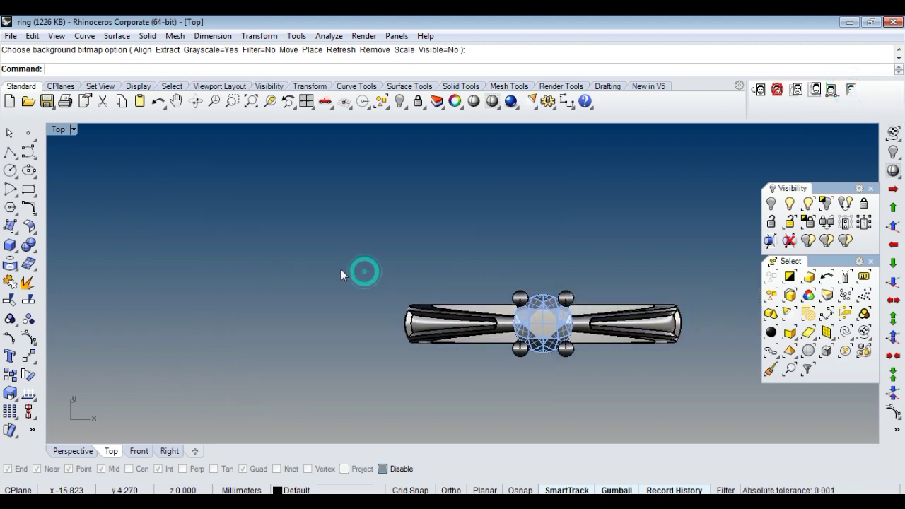
Step: Return to the Perspective view and orbit to a frontal angle on the ring
key(ctrl+F4)
mouse_move(503, 369)
right_down()
mouse_move(488, 259)
mouse_move(500, 242)
right_up()
scroll(452, 248, up, 3)
scroll(452, 248, up, 3)
scroll(476, 227, down, 3)
scroll(458, 282, down, 3)
mouse_move(460, 271)
right_down()
mouse_move(463, 250)
mouse_move(484, 256)
right_up()
Step: Remove one front prong from the prong-head group so it can be edited alone
click(463, 249)
text(g)
key(Return)
click(473, 154)
drag(473, 155, 461, 208)
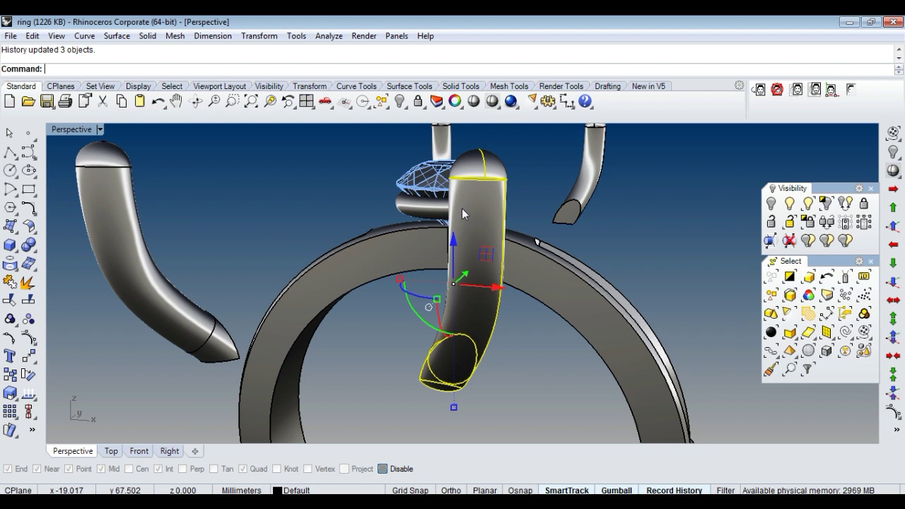
key(ctrl+z)
Step: Rotate the prong about its base so its foot leans inward toward the band's top centre
mouse_move(495, 252)
right_down()
mouse_move(450, 276)
mouse_move(482, 306)
right_up()
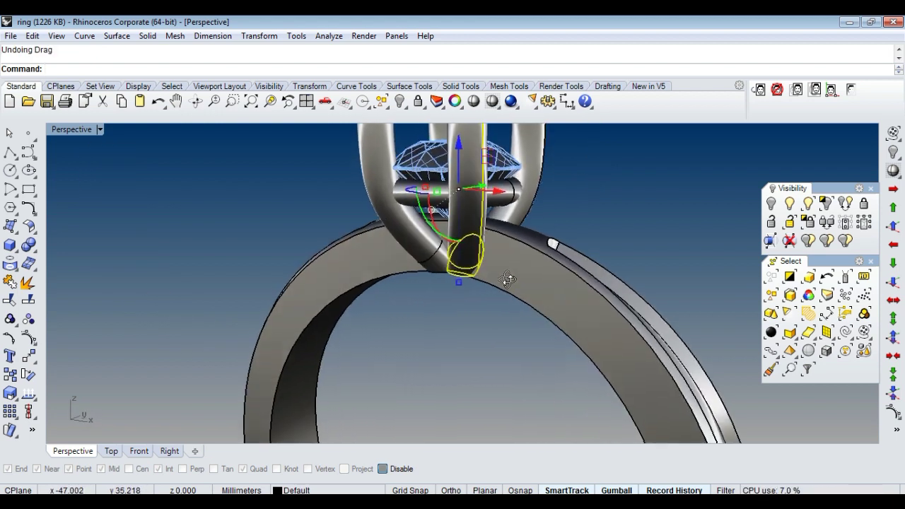
scroll(483, 306, up, 5)
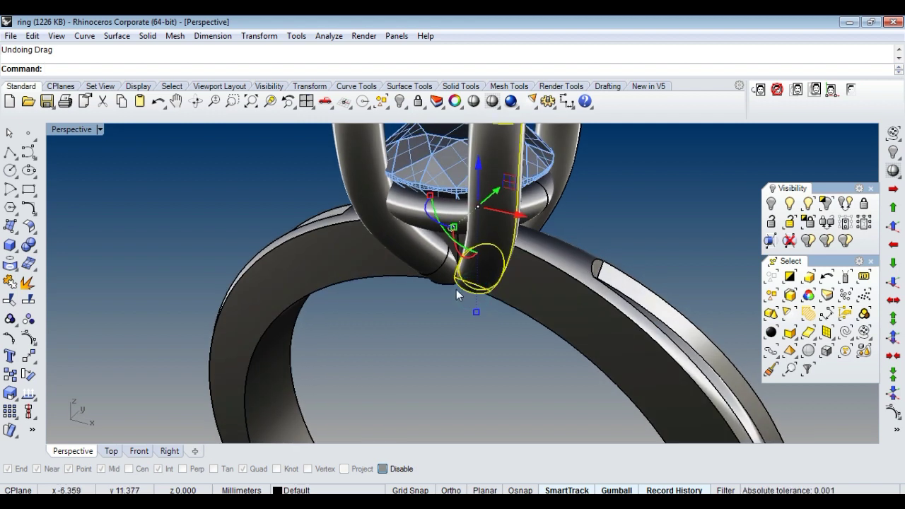
scroll(456, 289, up, 2)
scroll(461, 288, up, 1)
text(rotate)
key(Return)
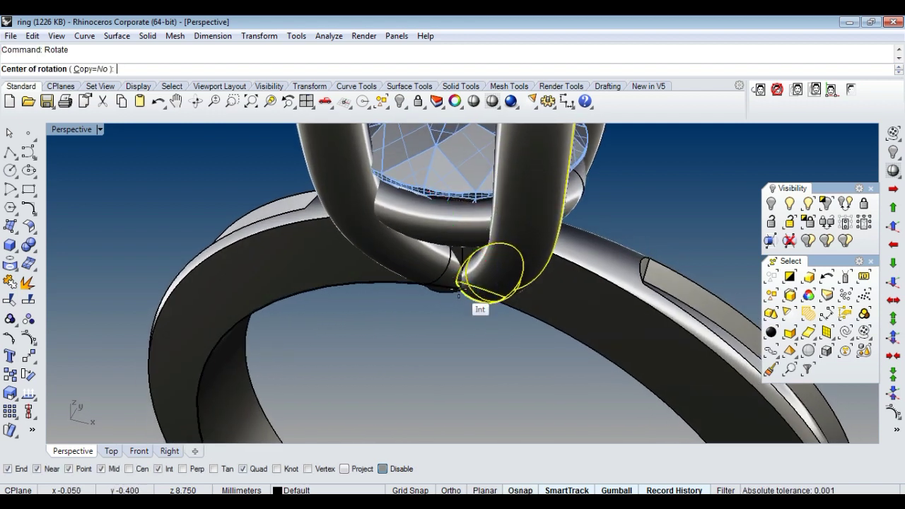
click(456, 283)
scroll(458, 286, down, 2)
scroll(449, 283, down, 2)
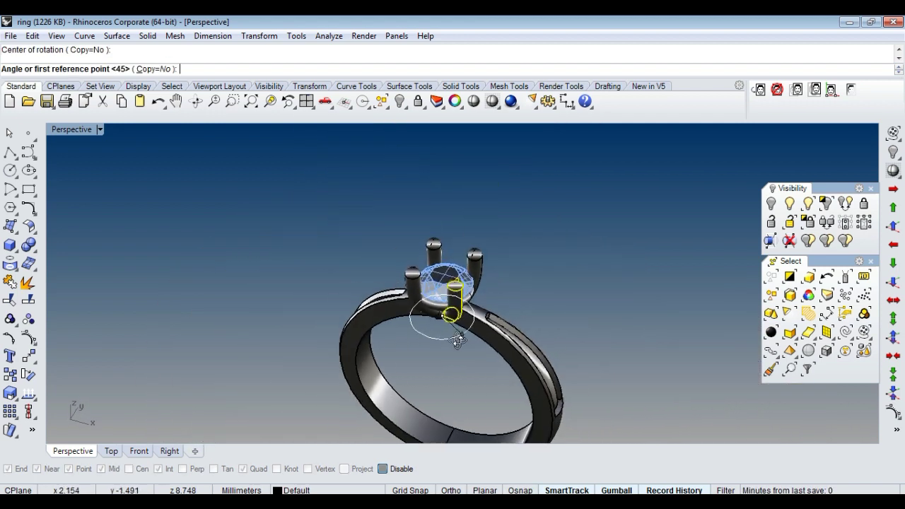
scroll(430, 344, up, 2)
scroll(419, 344, up, 3)
click(418, 344)
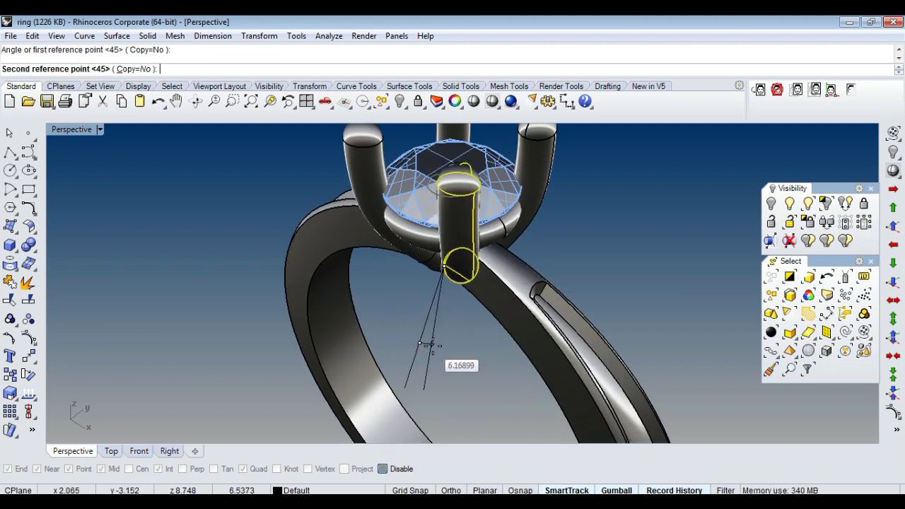
click(448, 344)
Step: Compare the prong lean from a front-on view by undoing and redoing the rotation
right_drag(454, 339, 587, 271)
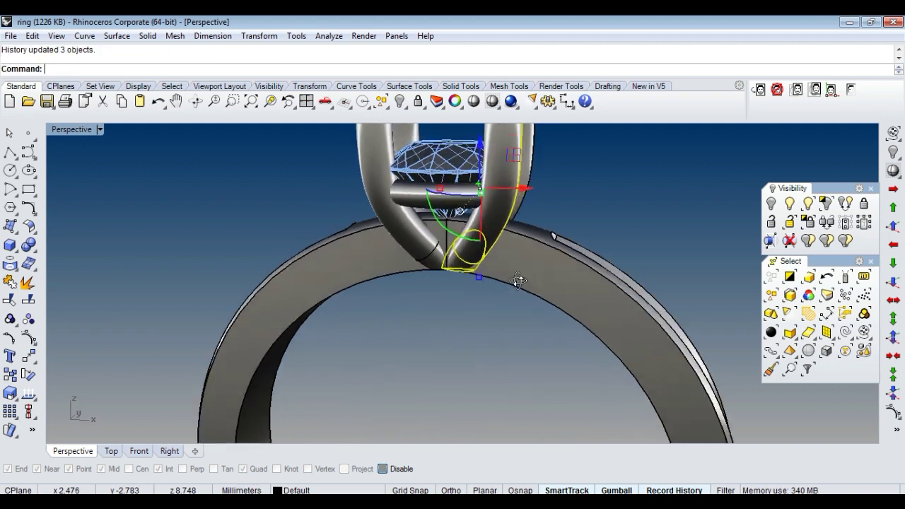
key(ctrl+z)
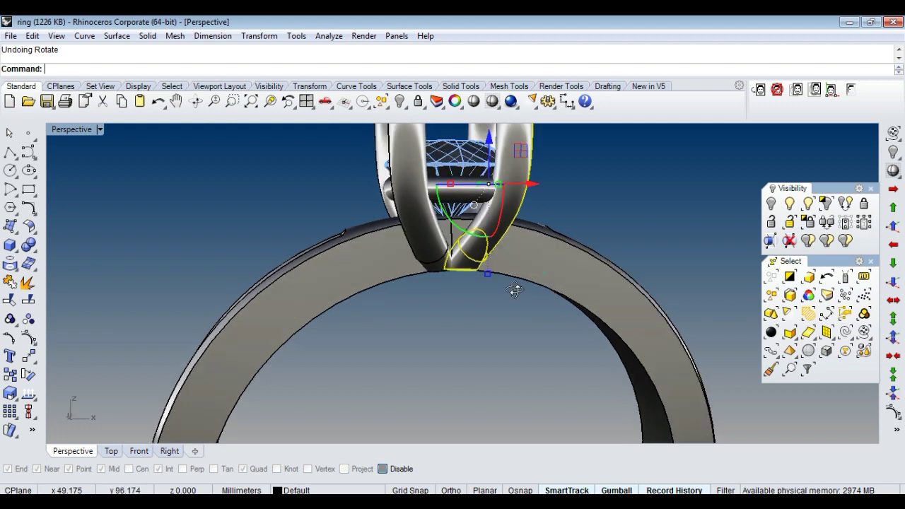
key(ctrl+y)
scroll(466, 283, down, 2)
key(Escape)
right_drag(449, 276, 516, 288)
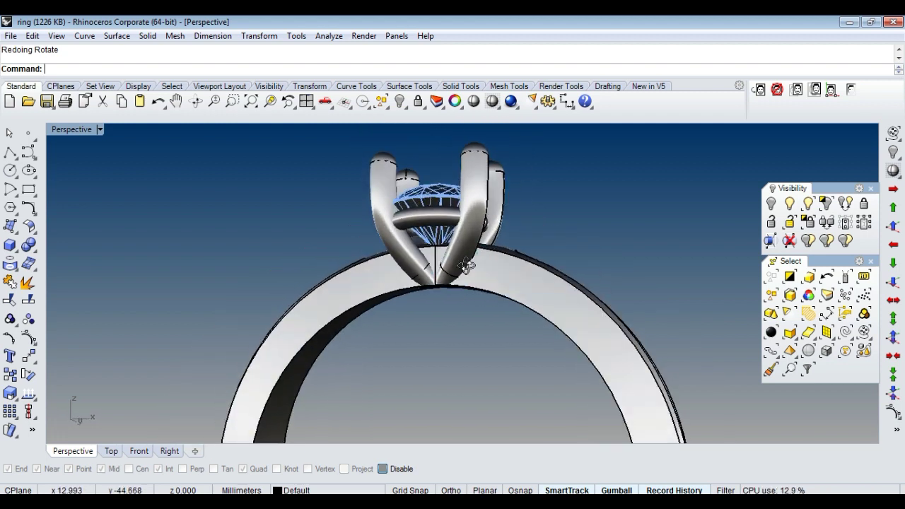
key(ctrl+F1)
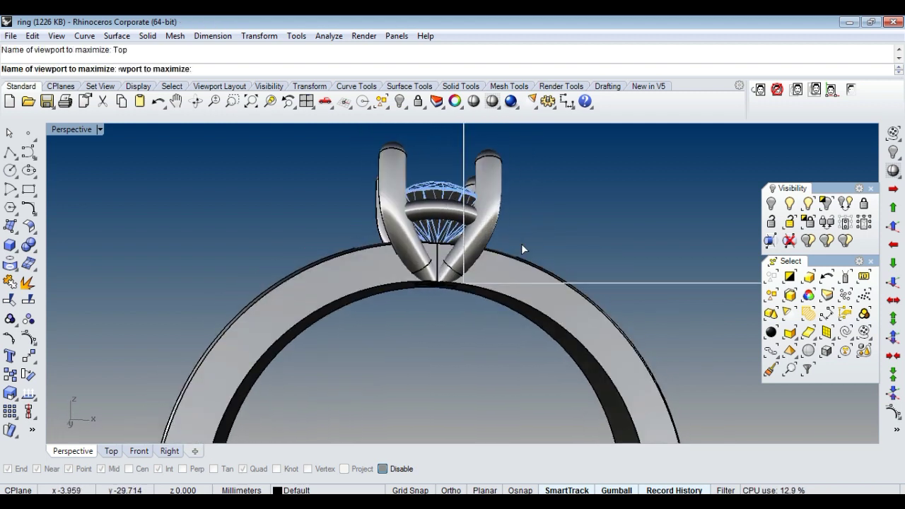
Step: Show the background reference photo and check the ring in perspective and top views
scroll(468, 305, down, 4)
click(850, 90)
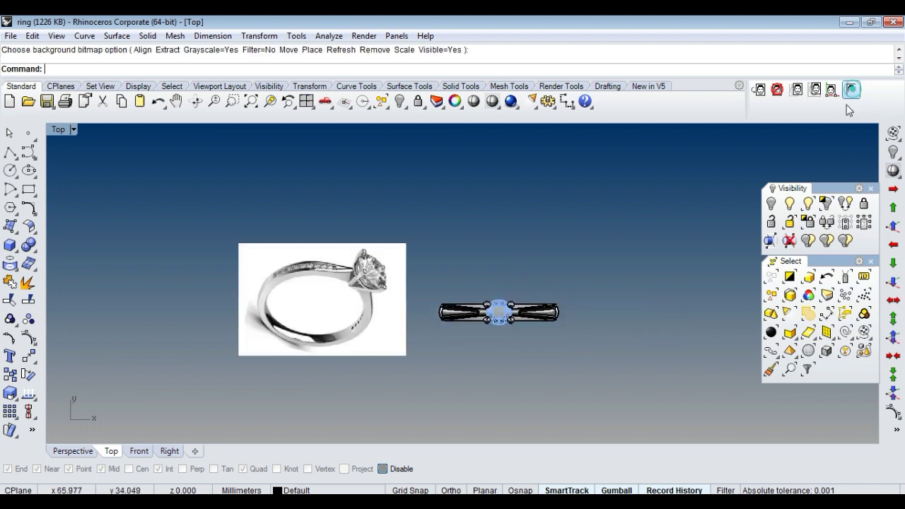
scroll(391, 297, up, 2)
scroll(395, 288, up, 3)
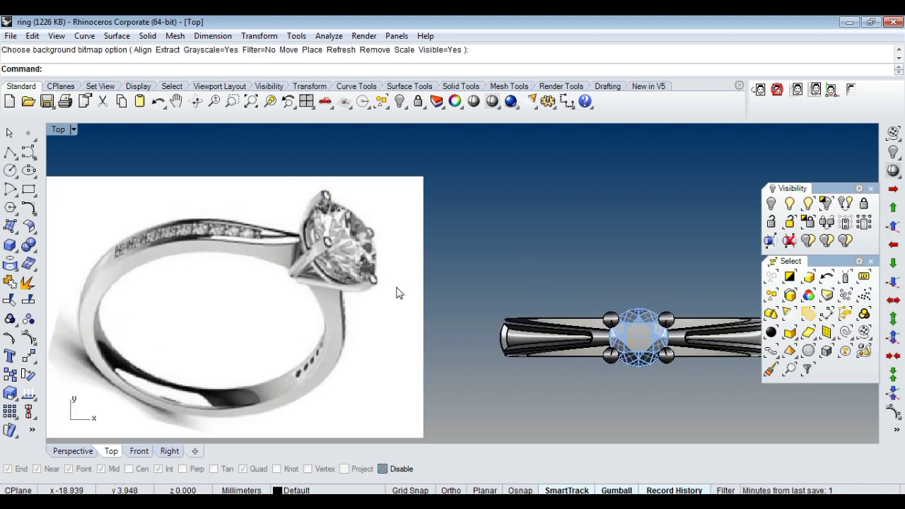
scroll(340, 286, down, 2)
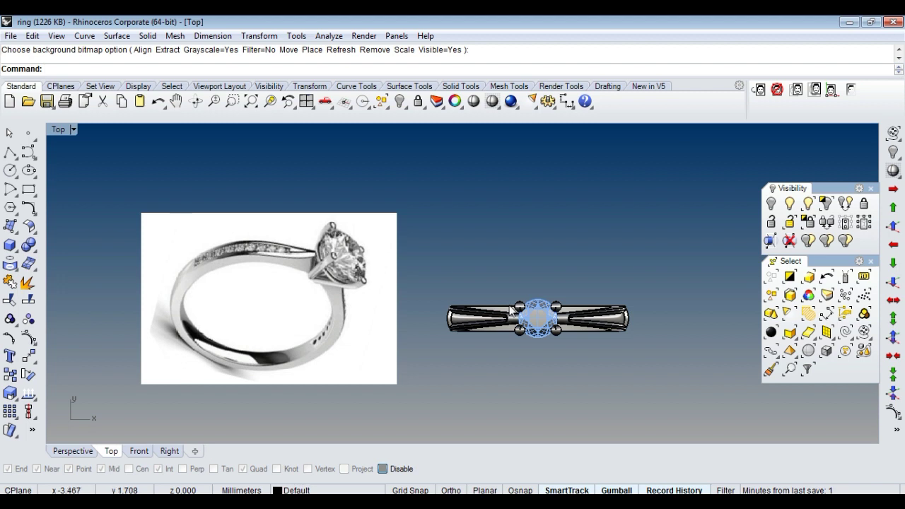
key(ctrl+F4)
mouse_move(495, 295)
right_down()
mouse_move(448, 328)
mouse_move(514, 335)
mouse_move(494, 299)
mouse_move(504, 386)
mouse_move(492, 310)
right_up()
key(ctrl+F1)
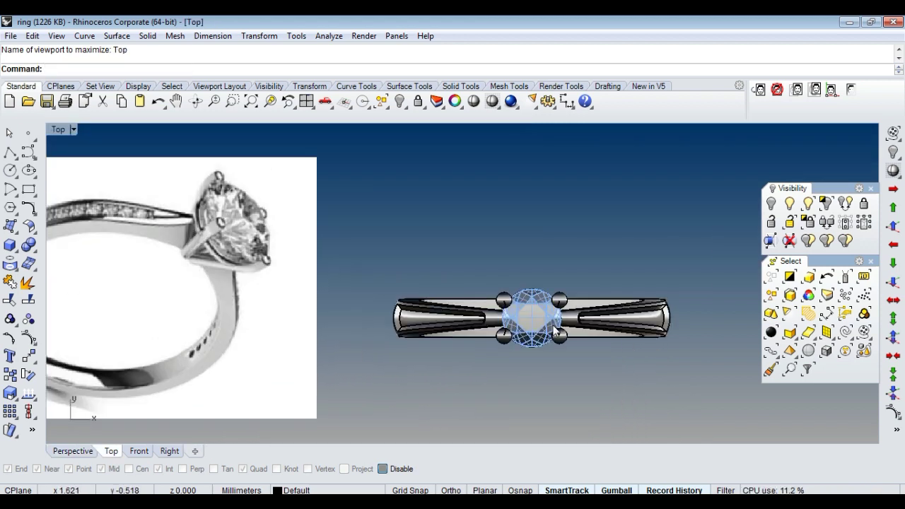
scroll(554, 332, up, 1)
Step: Undo the previous turn, then rotate the stone and prongs about the stone's centre
key(ctrl+z)
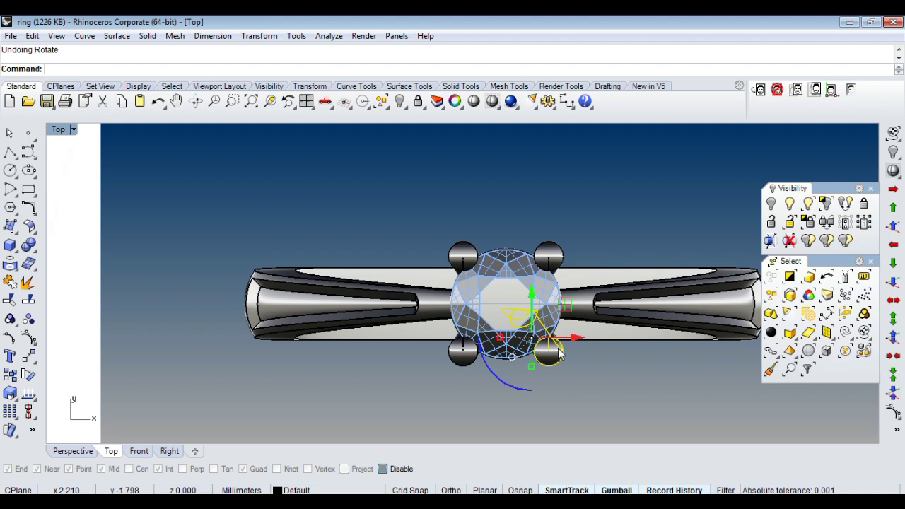
scroll(494, 302, up, 1)
scroll(495, 303, up, 2)
scroll(494, 303, up, 2)
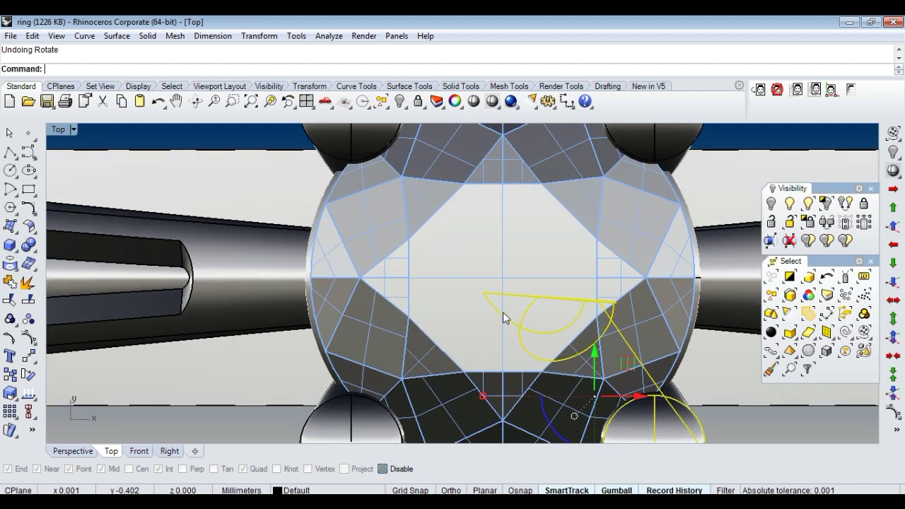
text(ro)
key(Return)
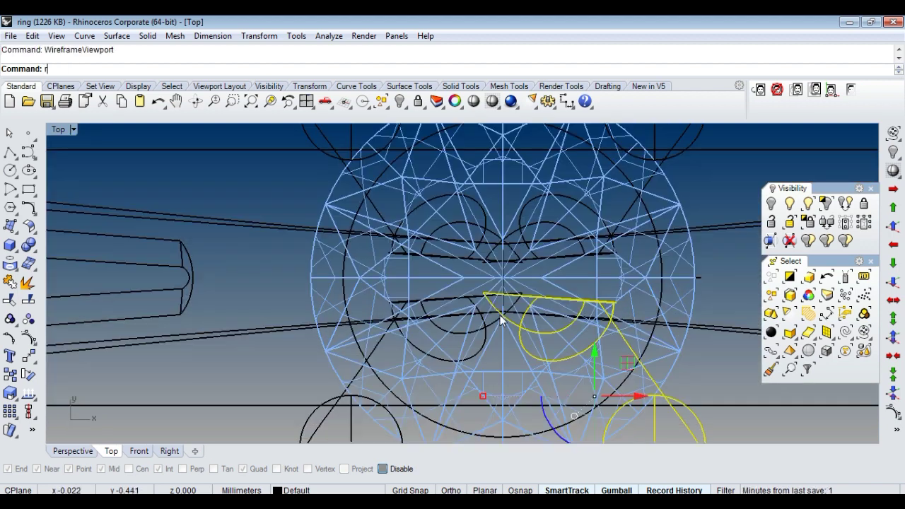
scroll(494, 300, up, 3)
click(472, 286)
scroll(480, 290, down, 8)
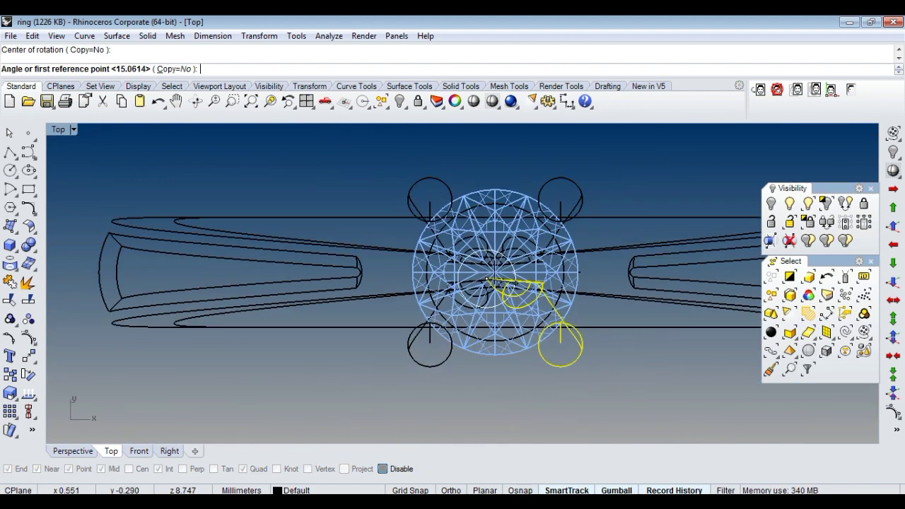
scroll(577, 357, up, 1)
click(584, 359)
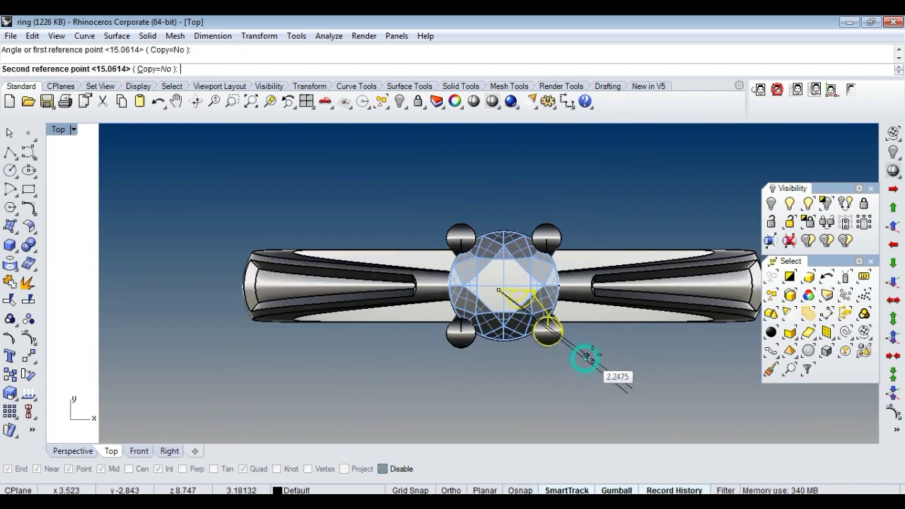
click(593, 352)
scroll(502, 309, down, 3)
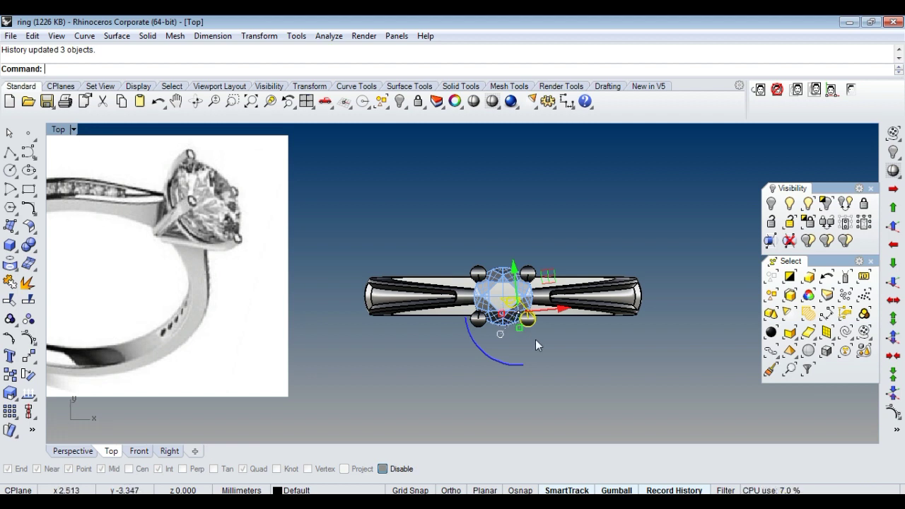
Step: Undo and redo the stone-and-prong rotation to compare orientations, then undo it
key(ctrl+z)
key(ctrl+y)
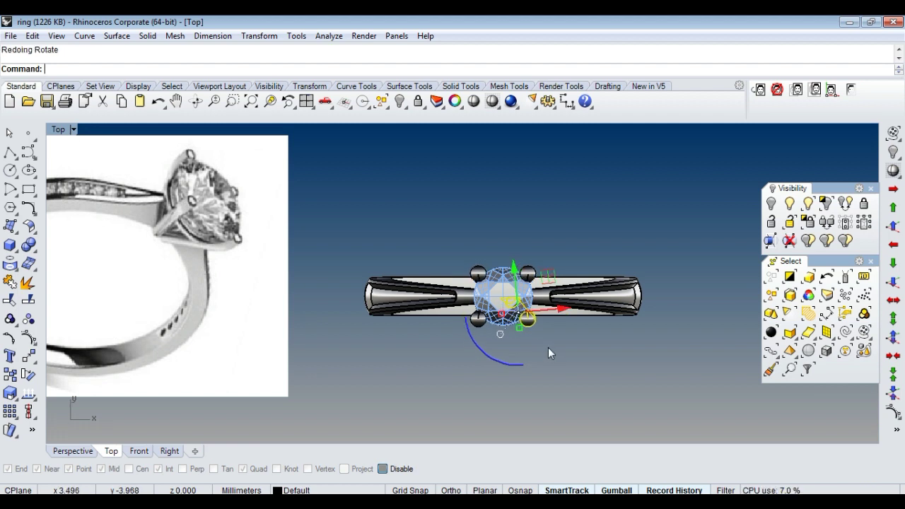
scroll(534, 322, up, 1)
scroll(531, 317, up, 1)
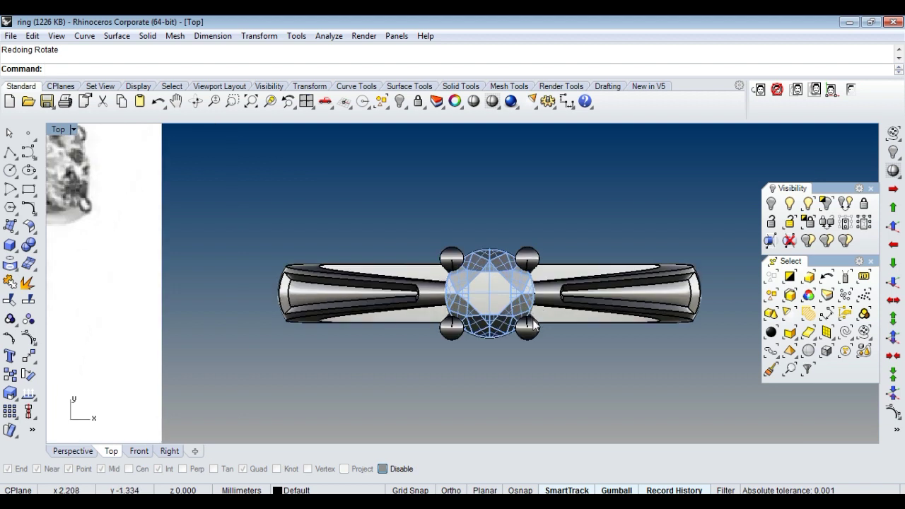
scroll(534, 323, up, 1)
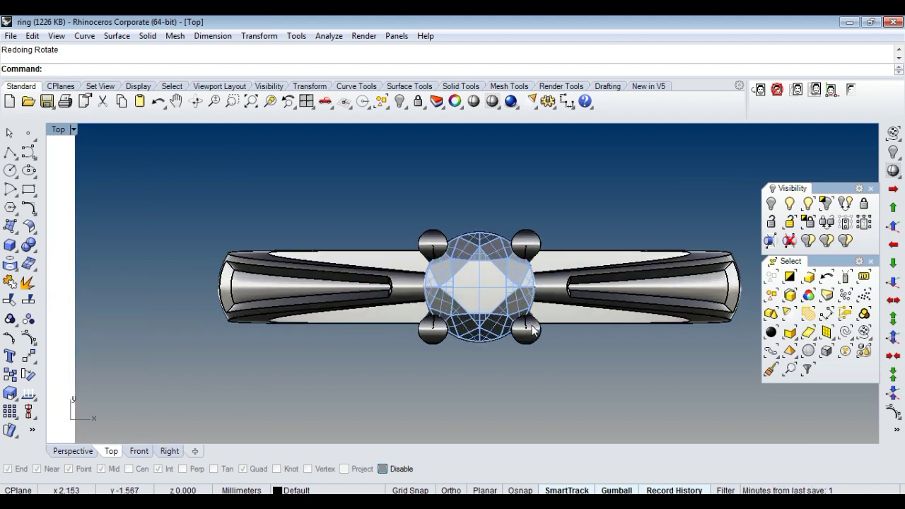
key(ctrl+z)
Step: Snap the rotation centre to the stone's middle, using wireframe display to see it
scroll(526, 333, up, 1)
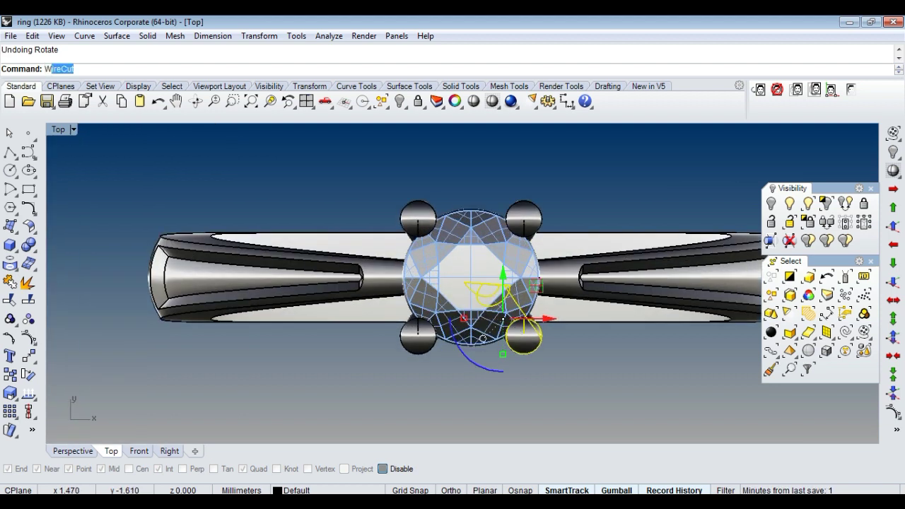
text(ireframe)
key(Return)
scroll(470, 282, up, 2)
scroll(465, 283, up, 2)
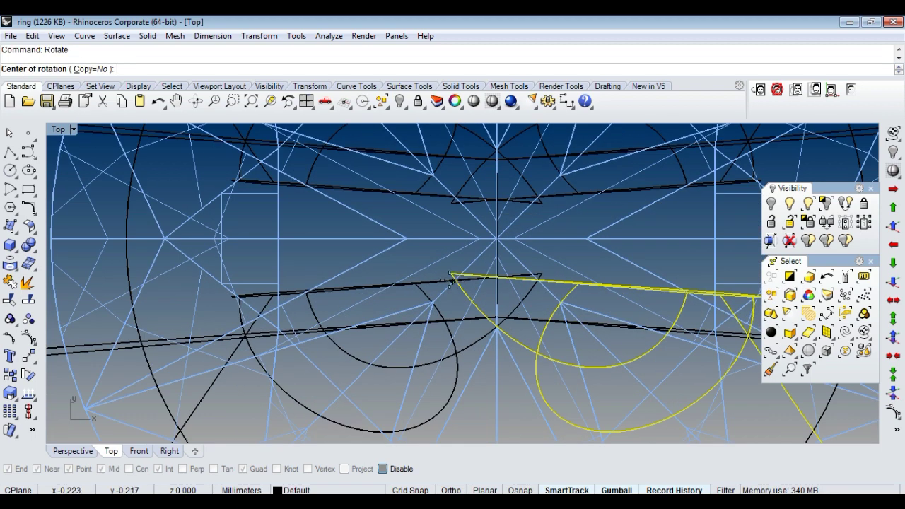
click(459, 276)
scroll(458, 277, down, 1)
text(shaded)
key(Return)
Step: Pick two reference points to turn the stone and prongs to the new angle
scroll(469, 287, down, 3)
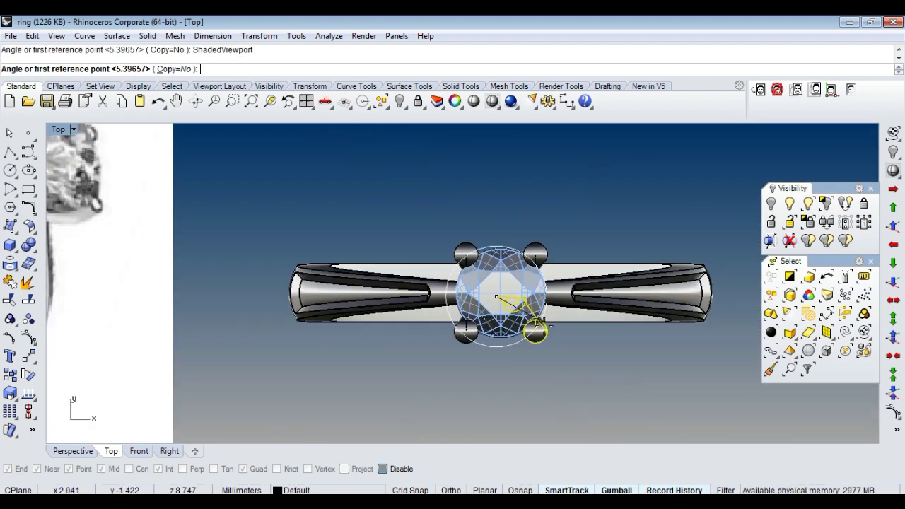
scroll(495, 311, up, 1)
click(570, 360)
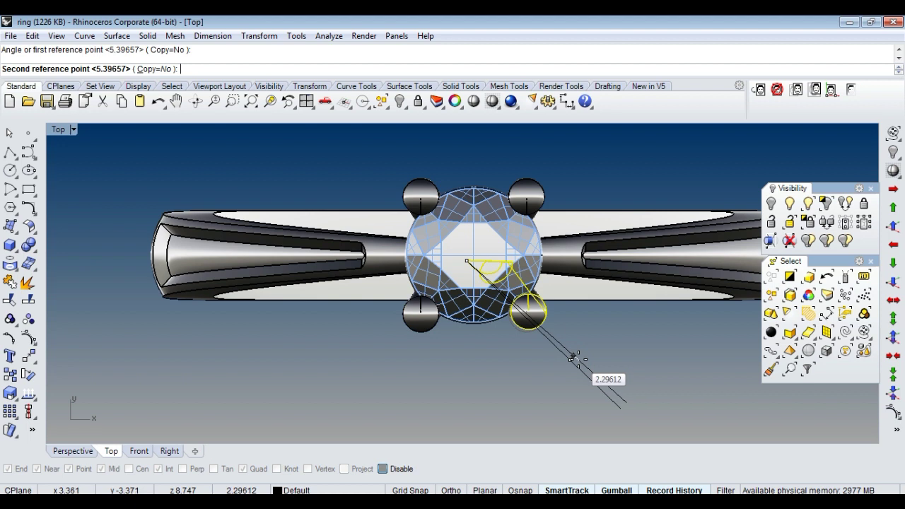
click(578, 365)
scroll(540, 326, down, 3)
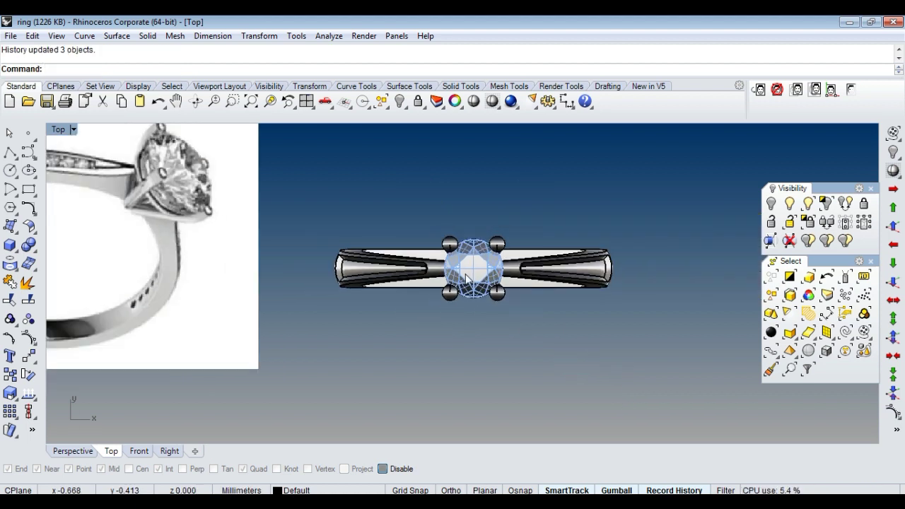
scroll(498, 287, down, 1)
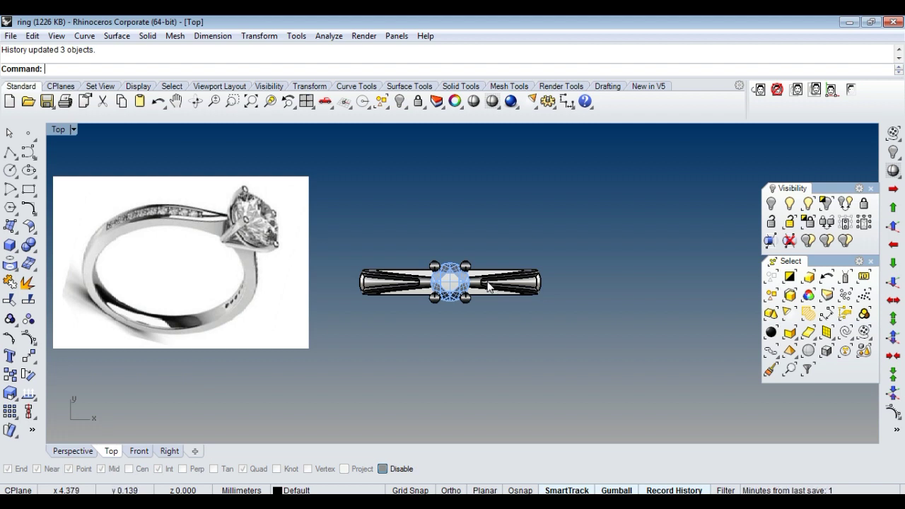
scroll(495, 300, up, 3)
Step: Hide the left half of the band
scroll(476, 288, up, 1)
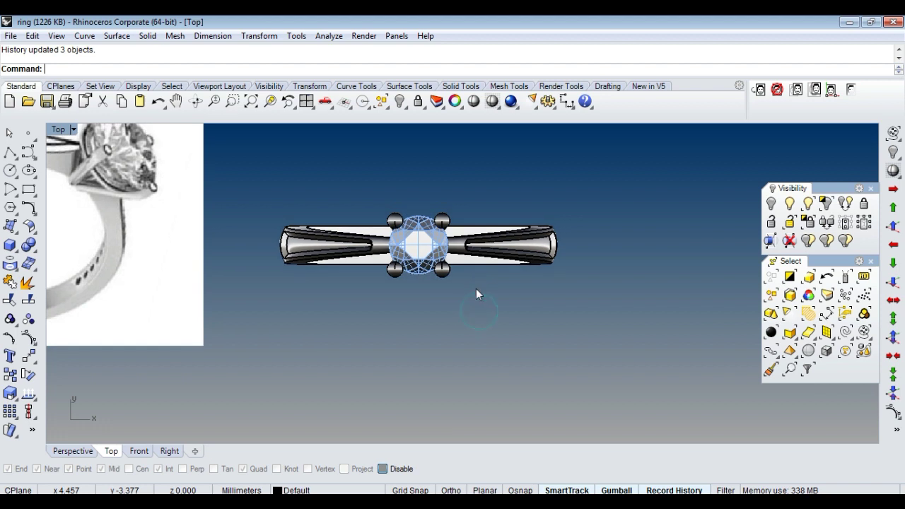
key(ctrl+F4)
right_drag(478, 270, 412, 275)
drag(513, 289, 582, 305)
key(ctrl+z)
click(397, 315)
mouse_move(397, 315)
right_down()
mouse_move(479, 312)
mouse_move(472, 283)
right_up()
key(ctrl+h)
Step: Extract an isocurve circle from the torus ring under the stone with ExtractIsocurve
scroll(452, 297, up, 1)
scroll(444, 305, up, 1)
scroll(444, 305, up, 2)
scroll(489, 243, up, 2)
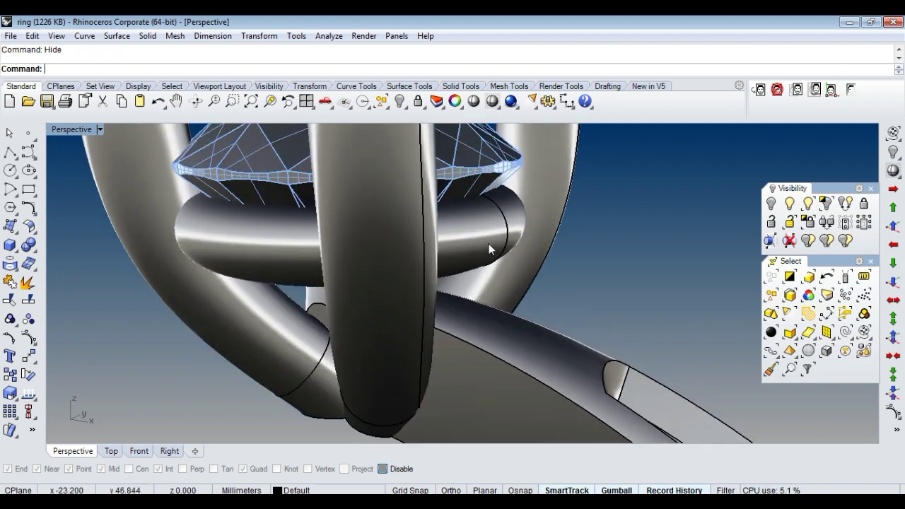
mouse_move(487, 246)
right_down()
mouse_move(431, 230)
mouse_move(471, 255)
right_up()
scroll(487, 261, up, 2)
text(ExtractIsocurve)
key(Return)
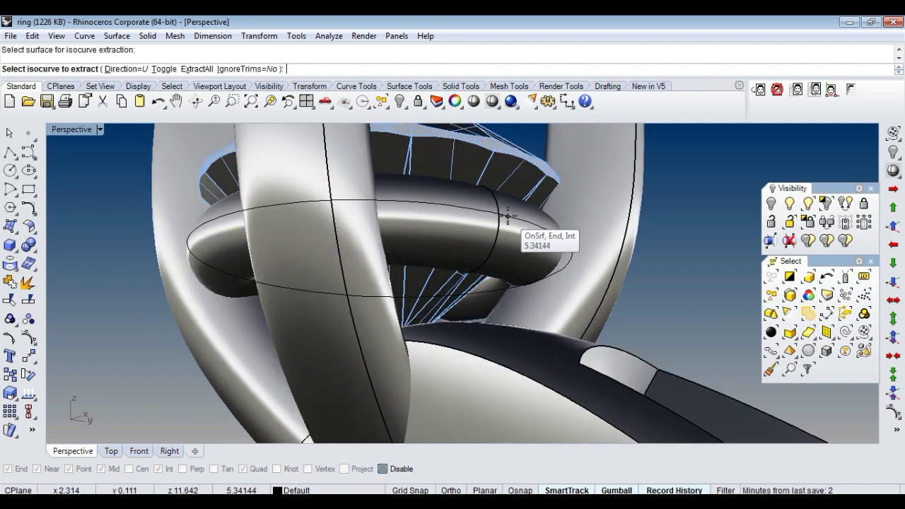
mouse_move(509, 213)
right_down()
mouse_move(472, 300)
mouse_move(524, 281)
mouse_move(479, 291)
right_up()
click(479, 267)
key(Return)
Step: In Front view, drag the extracted circle down to the prong base
key(ctrl+F2)
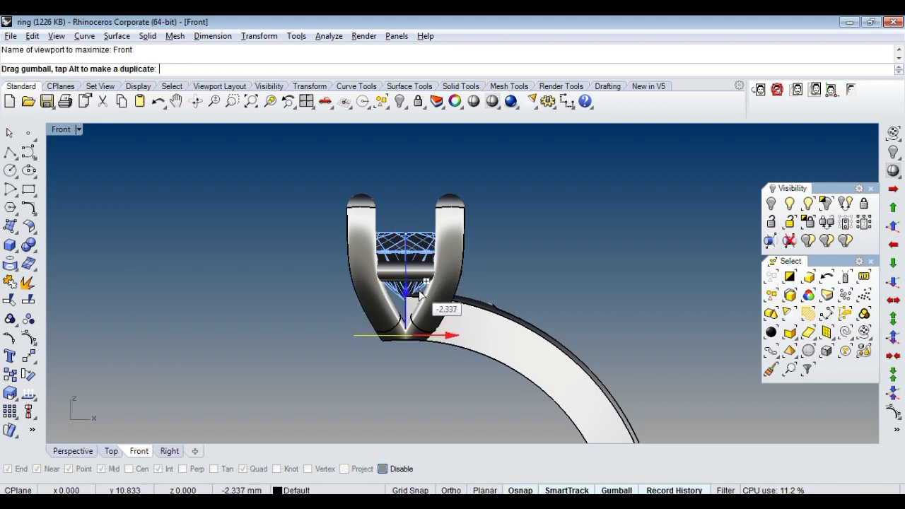
drag(421, 297, 421, 298)
scroll(364, 368, up, 1)
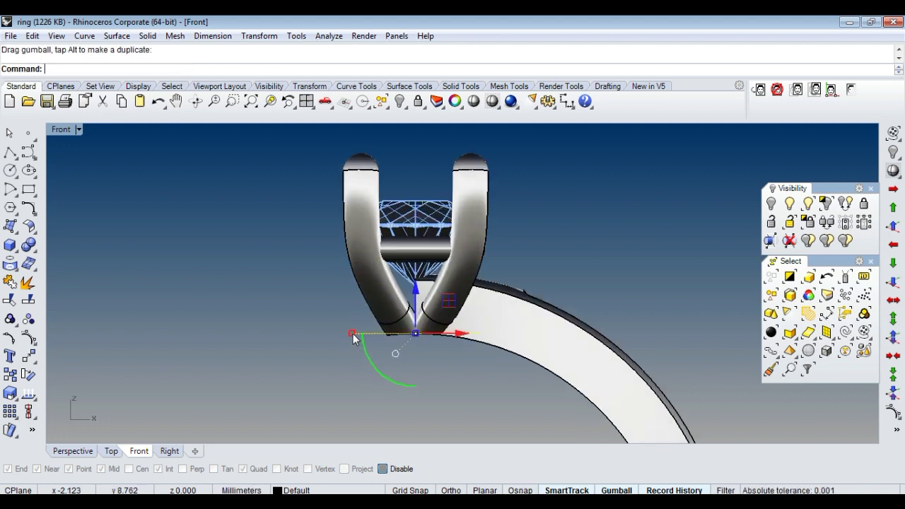
drag(392, 343, 397, 349)
Step: Reveal the hidden cylinder with ShowSelected and choose a curve-to-surface tool
key(ctrl+F4)
text(showselected)
key(Return)
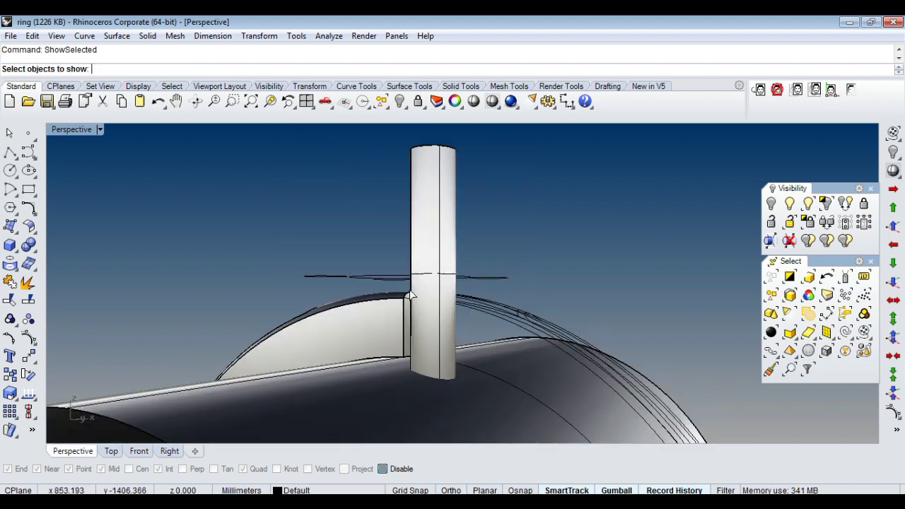
click(12, 269)
click(49, 270)
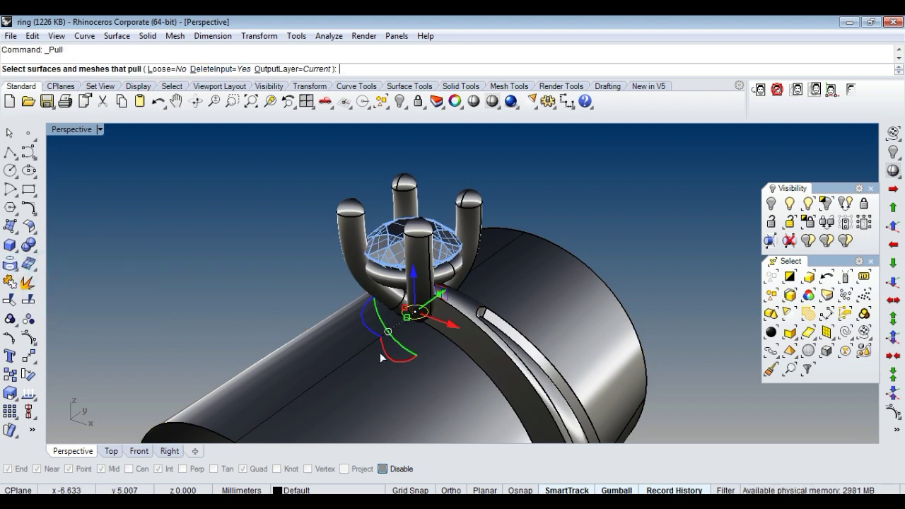
Step: Hide the large cylinder around the band, loft the selected curves, then delete the selection
right_drag(358, 376, 467, 297)
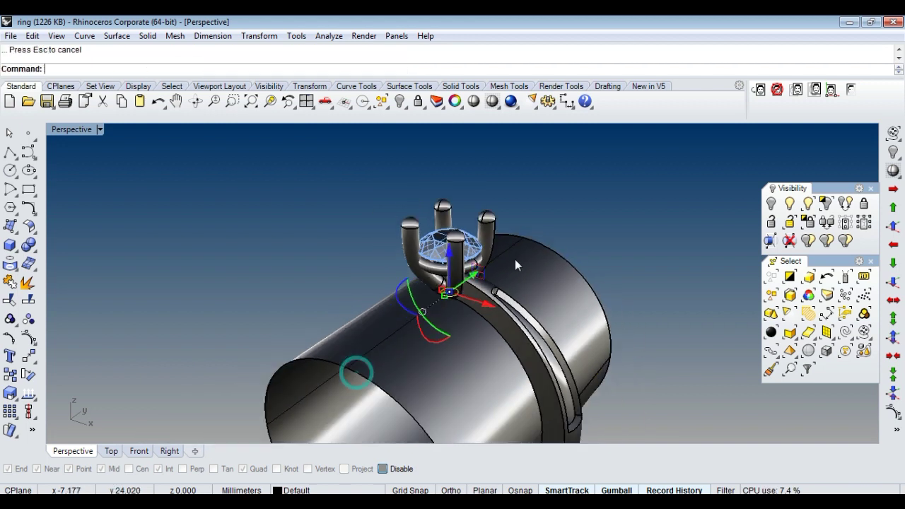
click(481, 310)
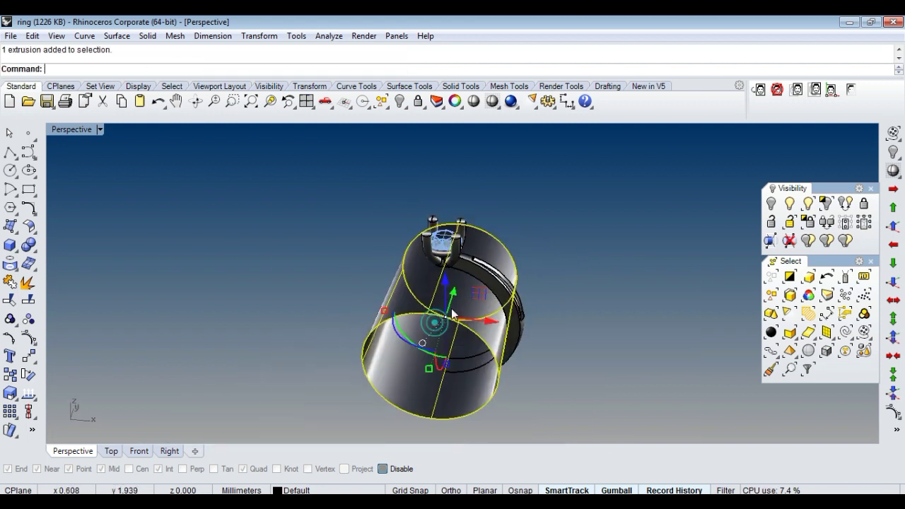
key(ctrl+h)
scroll(495, 289, up, 5)
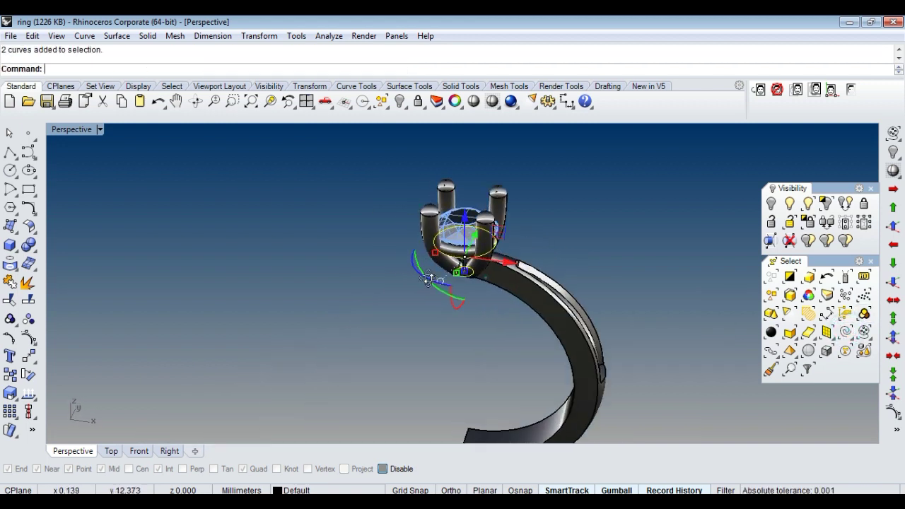
text(loft)
key(Return)
key(Return)
scroll(505, 287, up, 2)
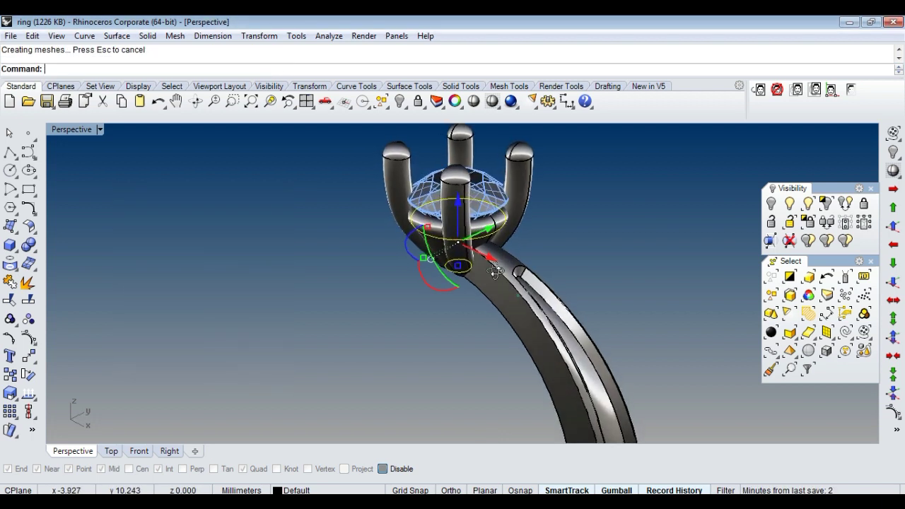
scroll(495, 293, up, 2)
scroll(488, 300, up, 2)
scroll(480, 309, up, 2)
right_drag(480, 309, 497, 216)
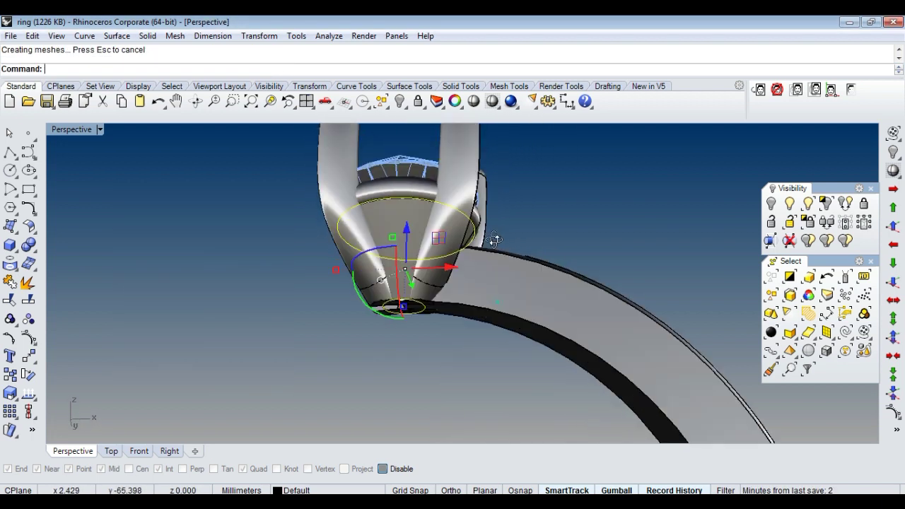
key(Delete)
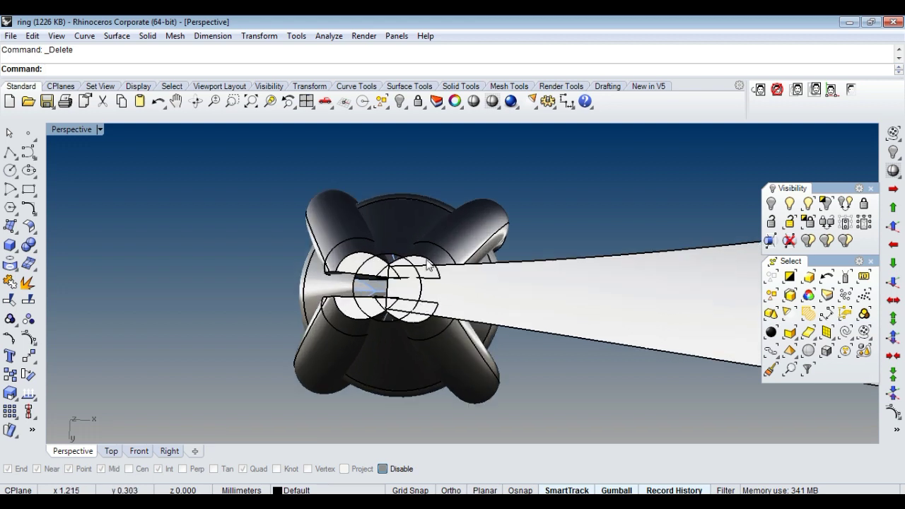
Step: Lock the cone-shaped surface under the prongs so it cannot be picked
right_drag(439, 245, 426, 232)
right_drag(442, 172, 417, 216)
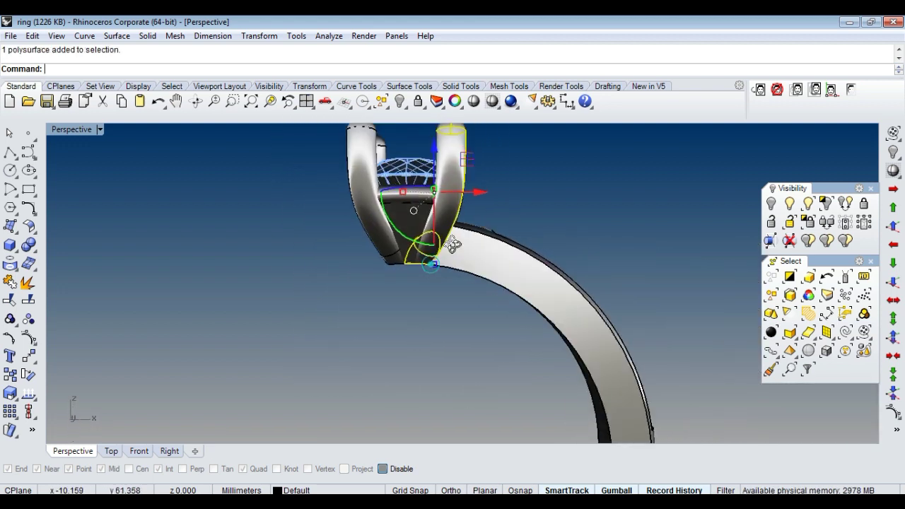
click(413, 221)
scroll(413, 248, down, 3)
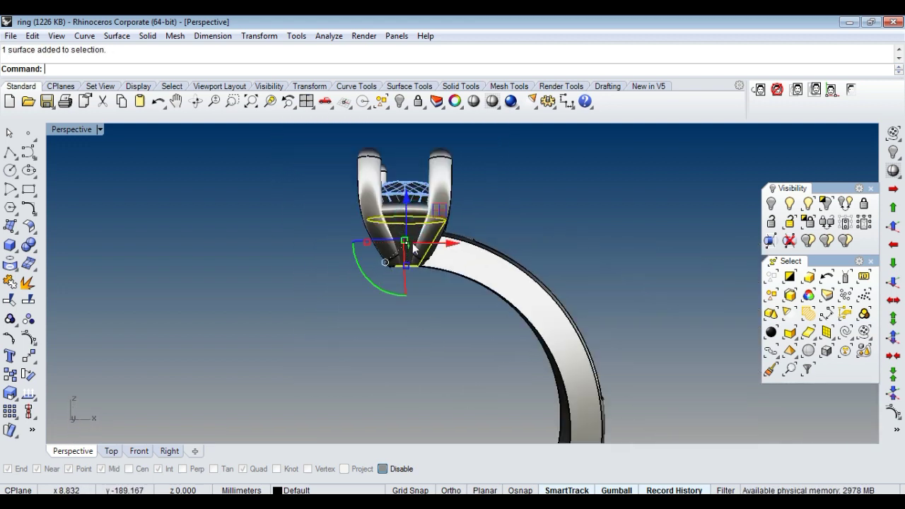
scroll(419, 221, up, 1)
text(ck)
key(Return)
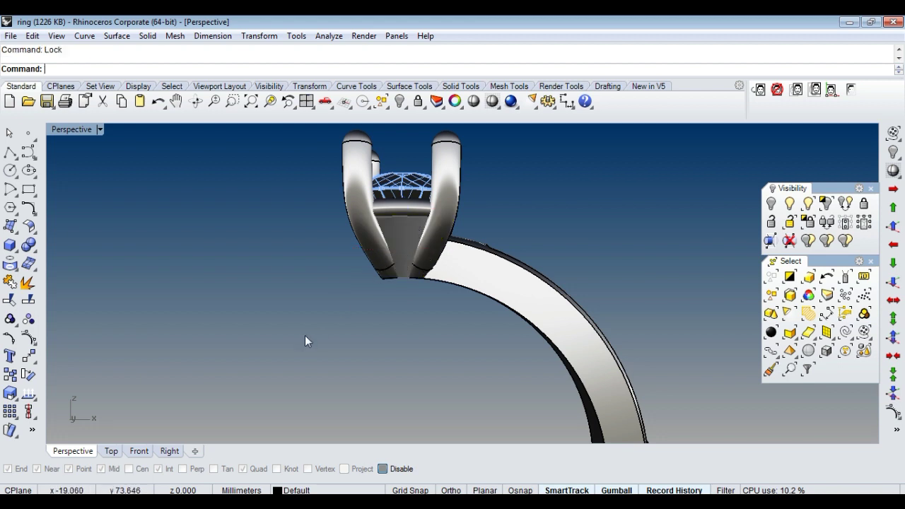
Step: Window-select the prongs, gem and setting pieces and hide them
scroll(305, 335, down, 2)
drag(293, 337, 471, 154)
text(ide)
key(Return)
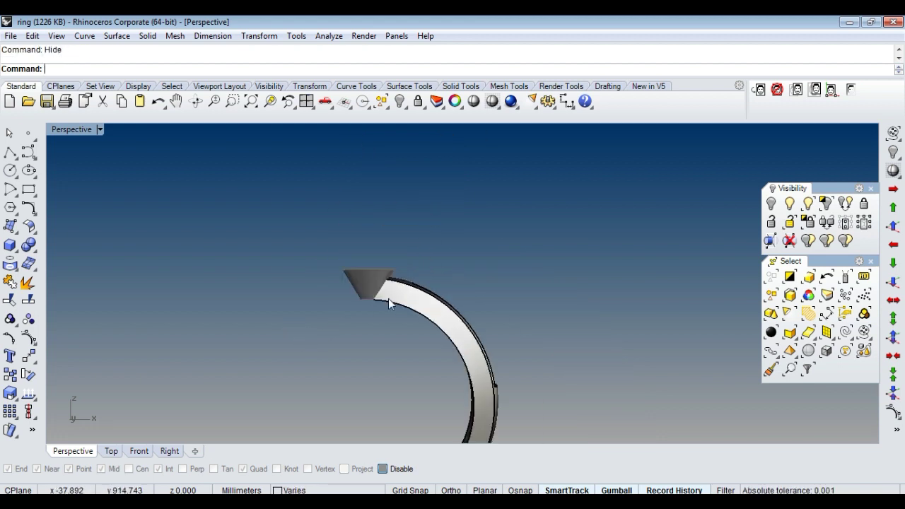
mouse_move(388, 299)
right_down()
mouse_move(384, 331)
mouse_move(385, 323)
right_up()
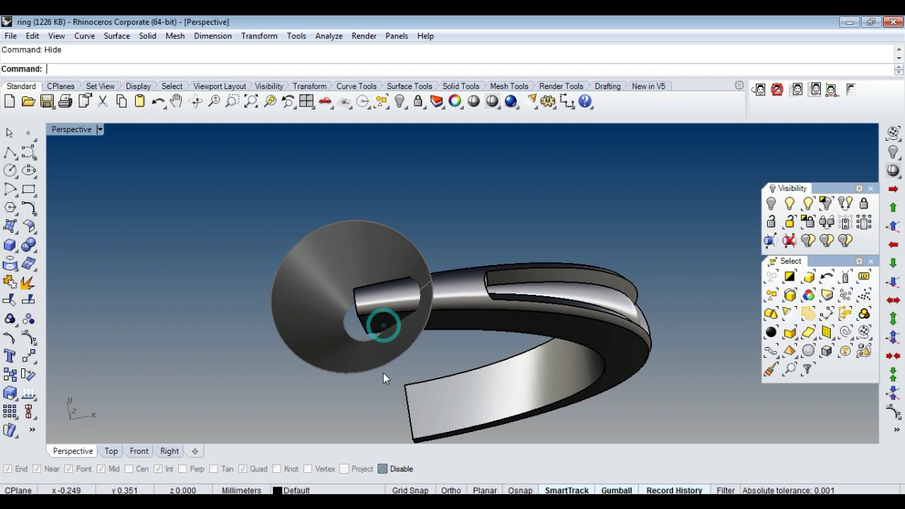
Step: Unlock the cone cutter with UnlockSelected
text(UnlockSelected)
key(Return)
click(357, 361)
key(Return)
click(442, 326)
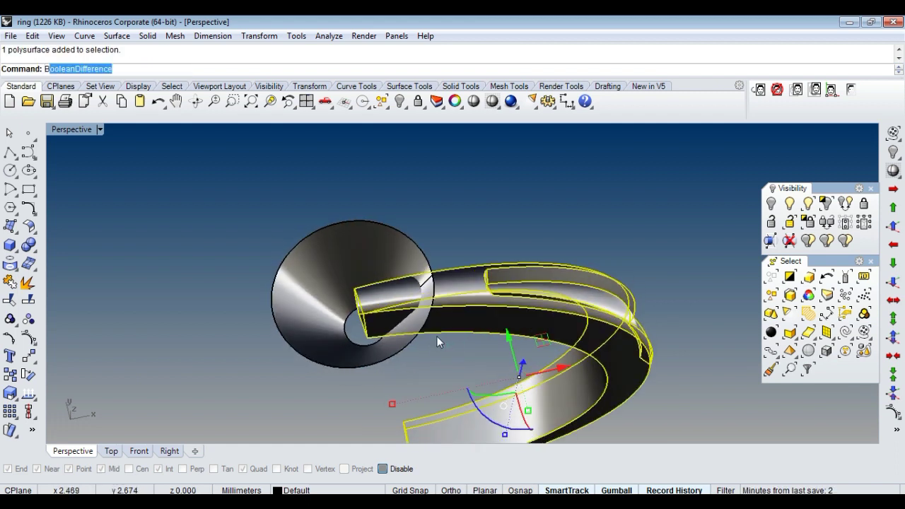
Step: Split the ring band using the cone as the cutter
key(Return)
click(402, 363)
click(389, 346)
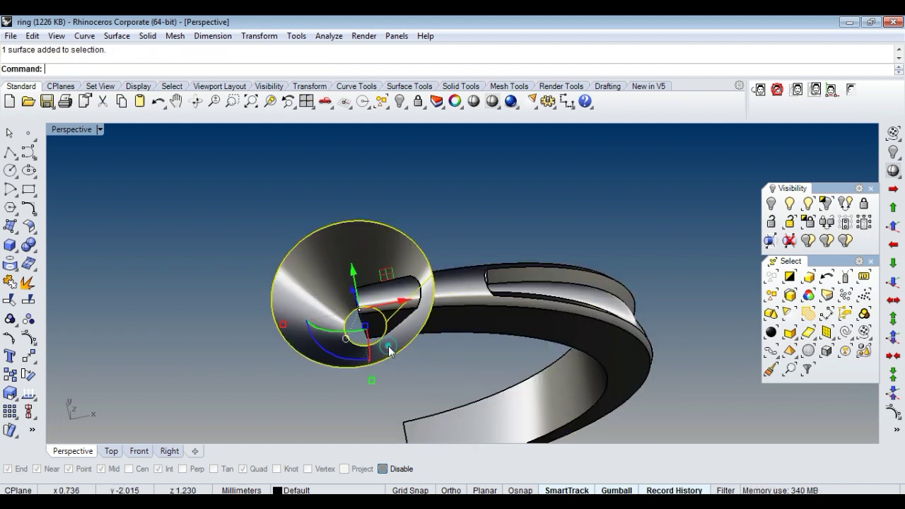
click(469, 296)
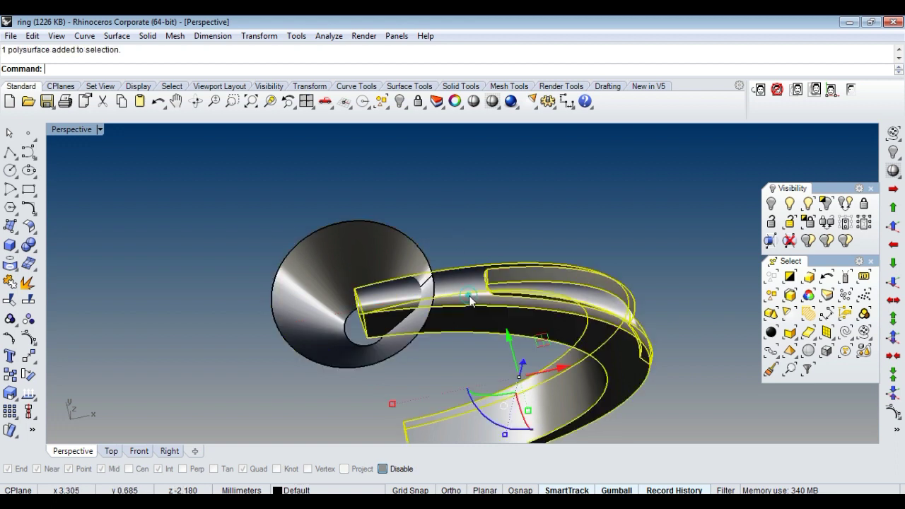
click(29, 246)
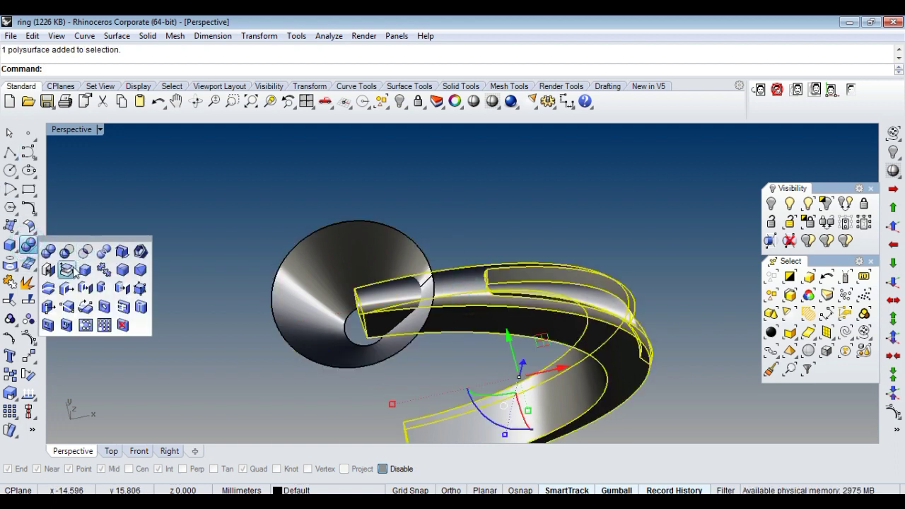
click(121, 251)
click(403, 250)
key(Return)
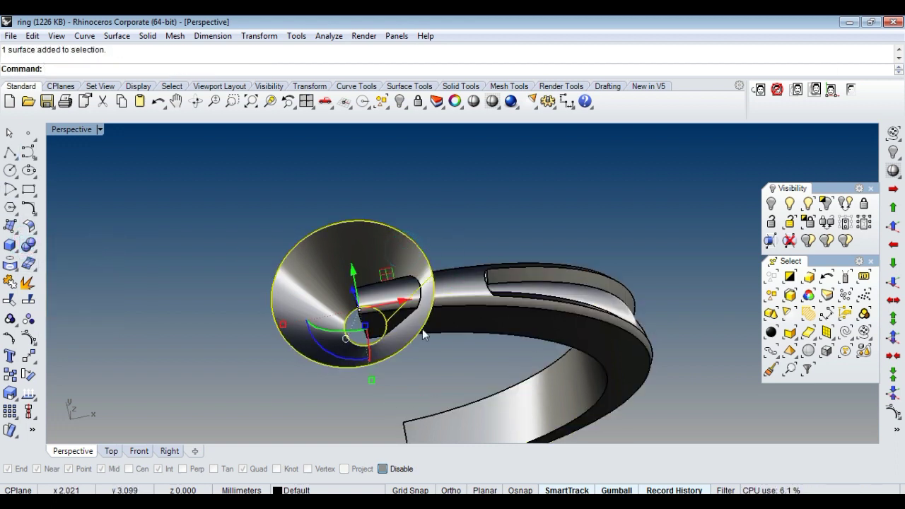
Step: Delete the cone and mirror the half-band into a full shank
key(Delete)
mouse_move(362, 293)
right_down()
mouse_move(420, 280)
mouse_move(419, 308)
right_up()
click(422, 263)
text(Mirror)
key(Return)
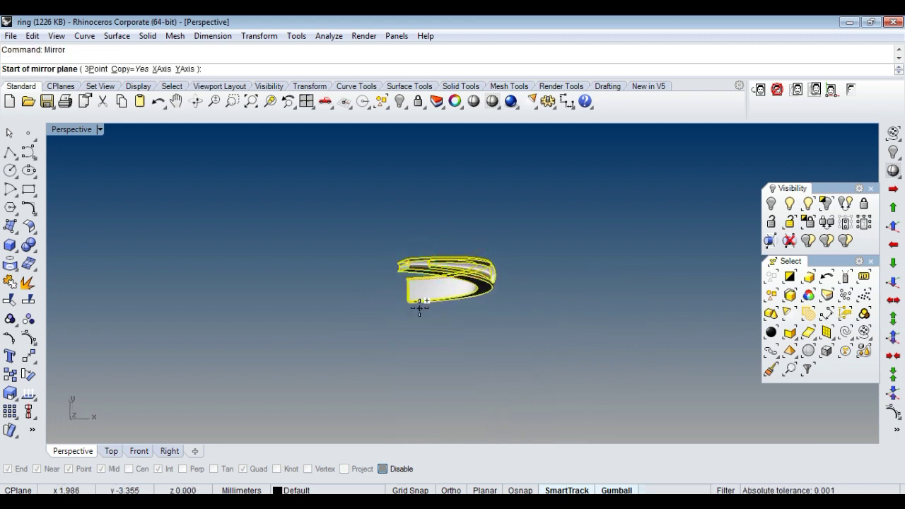
click(419, 308)
click(399, 378)
Step: Show the hidden prongs and gem again with ShowSelected
mouse_move(436, 376)
right_down()
mouse_move(401, 272)
mouse_move(423, 248)
mouse_move(406, 261)
right_up()
text(ShowSelected)
key(Return)
click(393, 213)
key(Return)
Step: Finish showing the prongs and gem, then clear the selection
right_drag(434, 301, 396, 263)
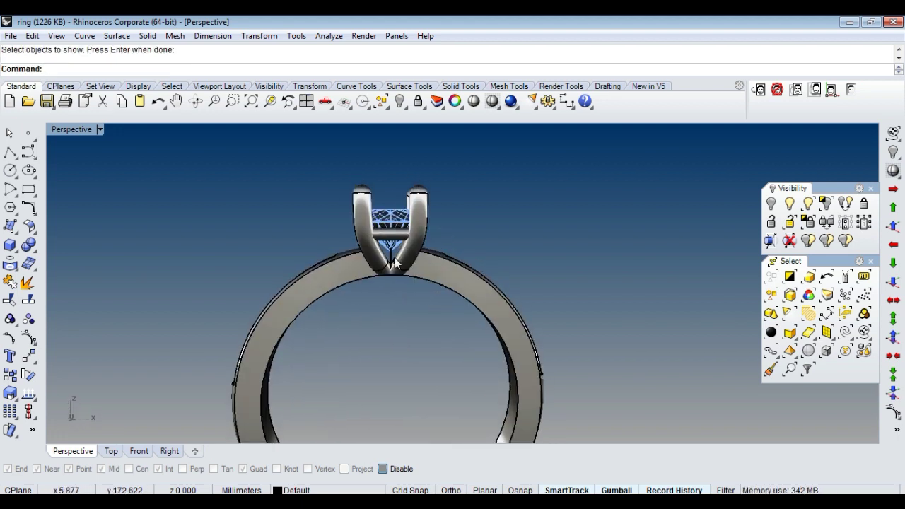
scroll(394, 263, up, 2)
scroll(400, 260, up, 2)
scroll(398, 257, up, 3)
scroll(424, 254, up, 2)
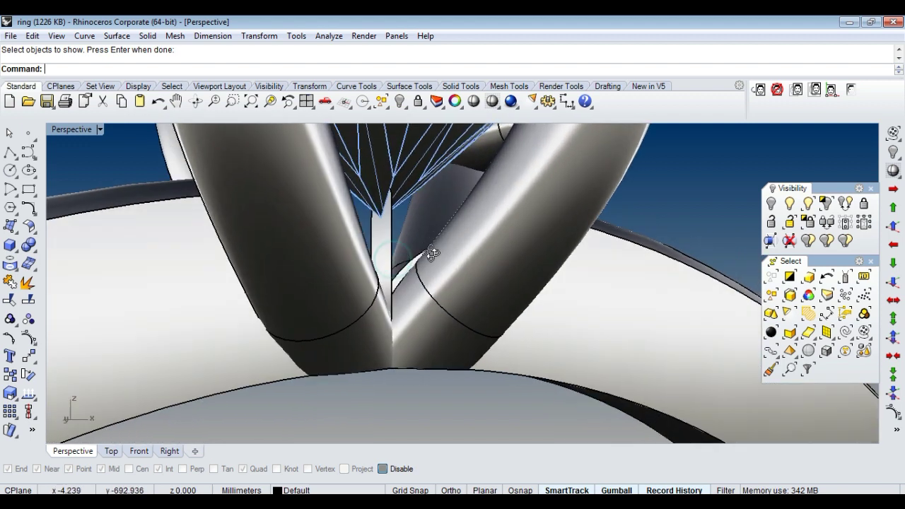
scroll(414, 251, down, 2)
key(Return)
scroll(399, 251, up, 2)
scroll(407, 247, up, 2)
key(Escape)
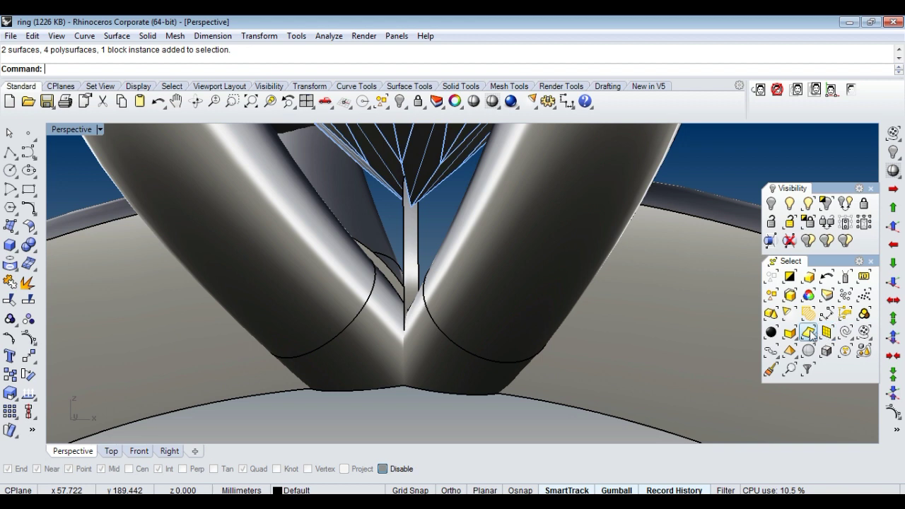
Step: Select and hide the thin centre piece between the prongs
click(808, 332)
right_drag(577, 333, 421, 297)
key(Escape)
scroll(420, 291, up, 2)
scroll(415, 283, up, 2)
click(410, 269)
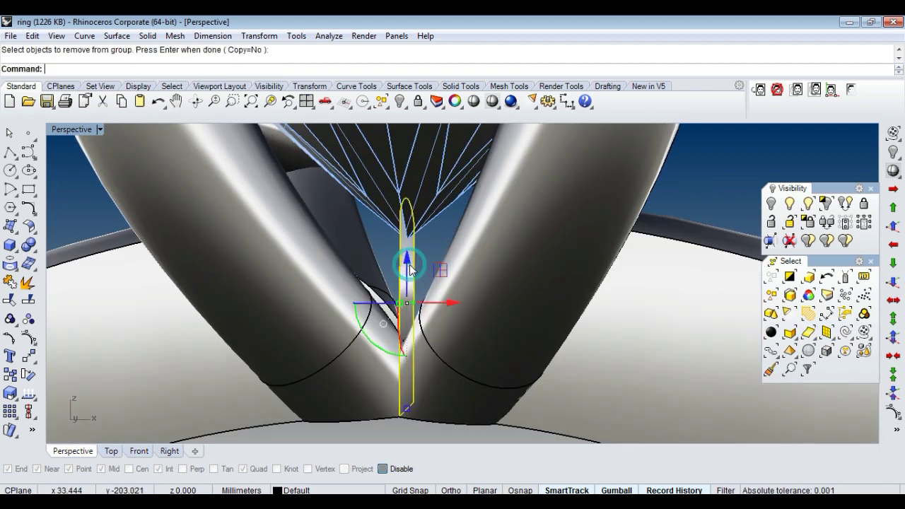
key(Return)
key(ctrl+h)
scroll(417, 265, down, 2)
scroll(426, 259, down, 2)
scroll(459, 353, down, 2)
scroll(458, 353, down, 3)
mouse_move(453, 272)
right_down()
mouse_move(480, 299)
mouse_move(436, 269)
mouse_move(477, 279)
mouse_move(545, 268)
right_up()
scroll(436, 269, up, 3)
scroll(436, 270, up, 2)
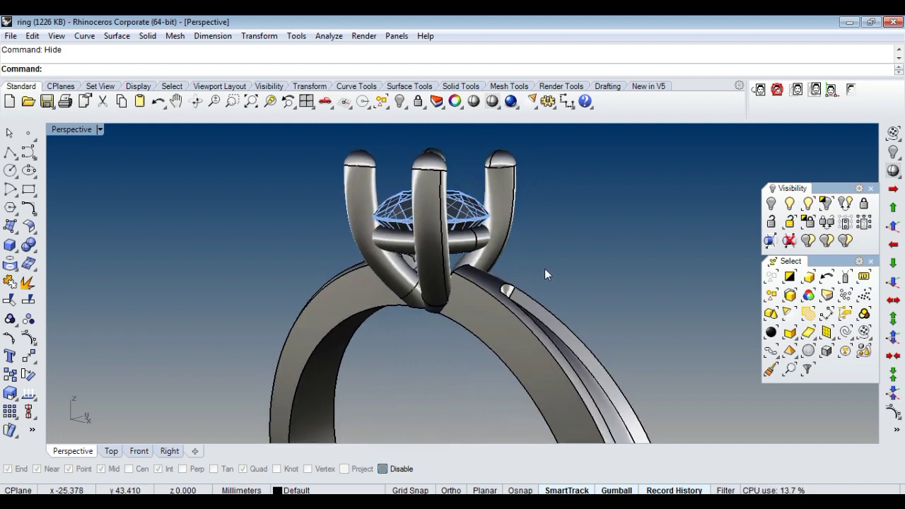
Step: Undo back to before the cone was deleted and unhide the prongs and gem
right_drag(472, 264, 493, 264)
key(ctrl+z)
key(ctrl+z)
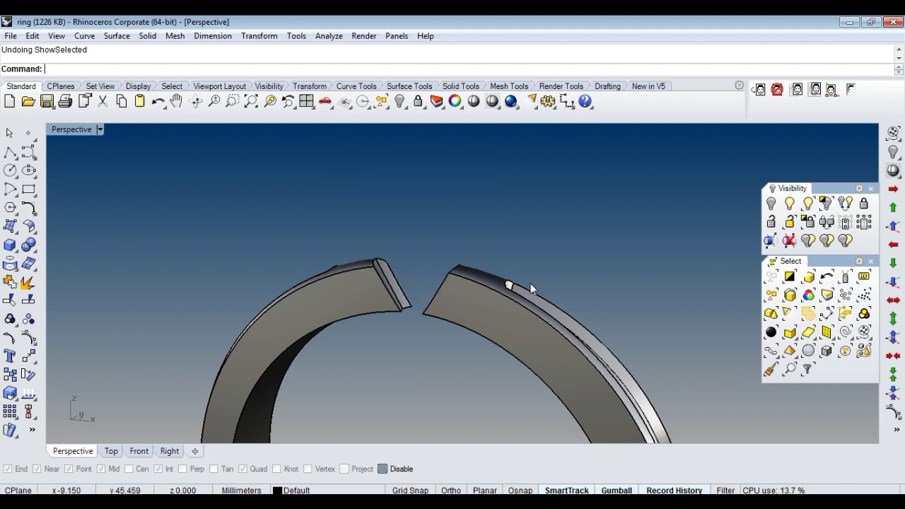
key(ctrl+z)
key(ctrl+z)
right_drag(515, 294, 485, 309)
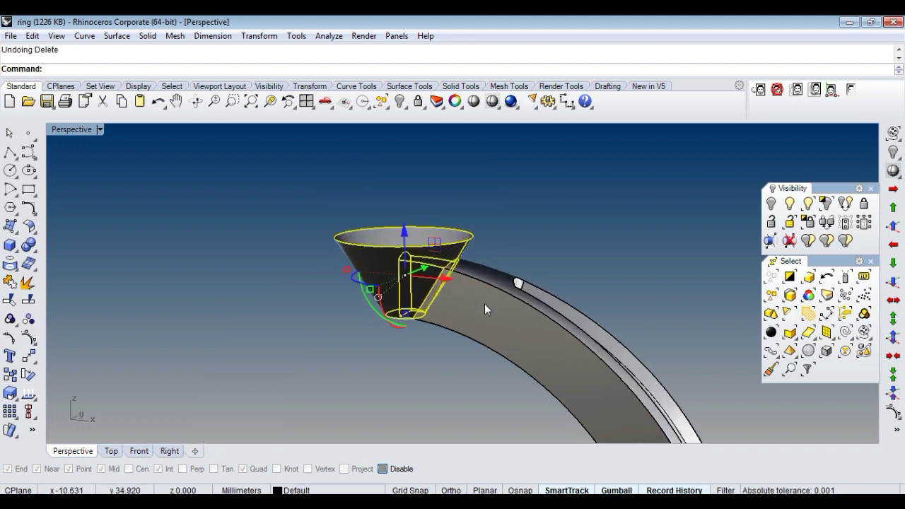
ctrl+click(458, 239)
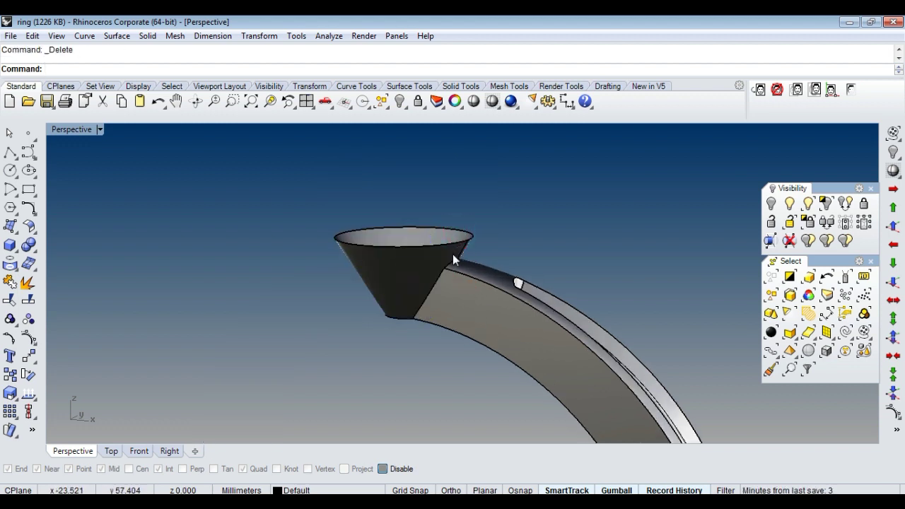
key(ctrl+shift+h)
mouse_move(319, 215)
right_down()
mouse_move(463, 271)
mouse_move(468, 259)
right_up()
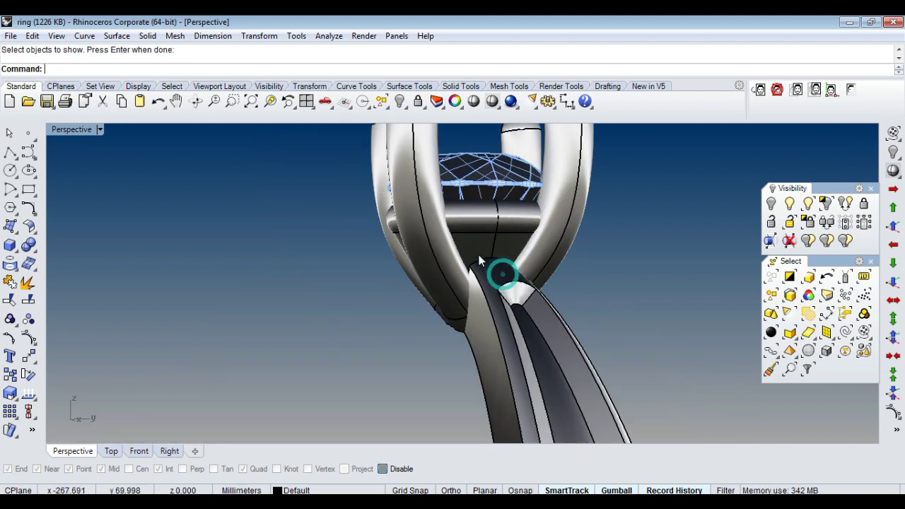
Step: Move the cone's surface seam to its side
click(468, 258)
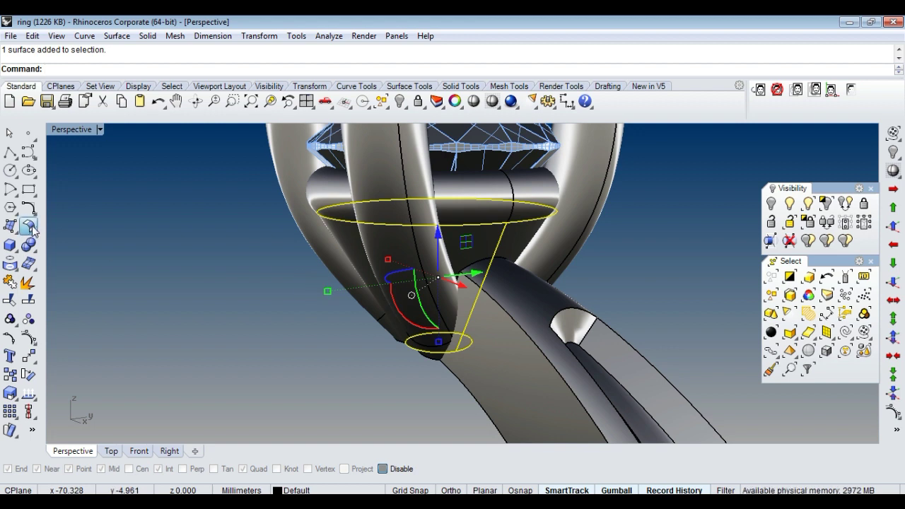
click(33, 230)
click(67, 306)
right_drag(252, 252, 368, 264)
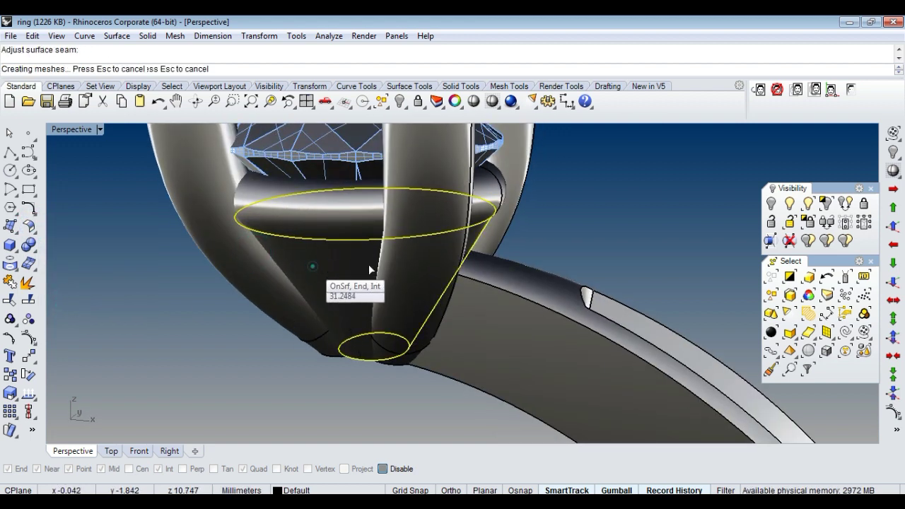
click(304, 283)
mouse_move(304, 282)
right_down()
mouse_move(463, 275)
mouse_move(61, 286)
right_up()
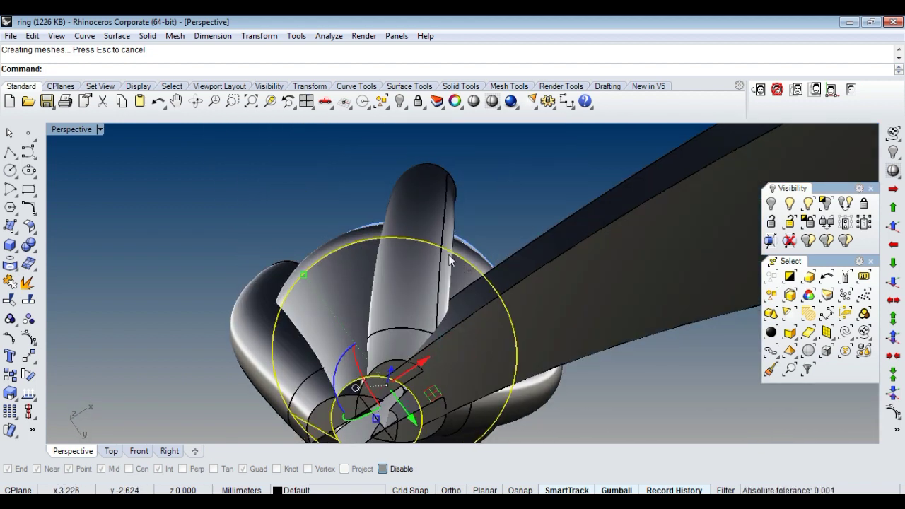
Step: Split the cone lengthwise along a U isocurve and delete one half
click(29, 302)
mouse_move(459, 304)
right_down()
mouse_move(414, 290)
mouse_move(601, 282)
mouse_move(562, 277)
right_up()
text(t)
key(Return)
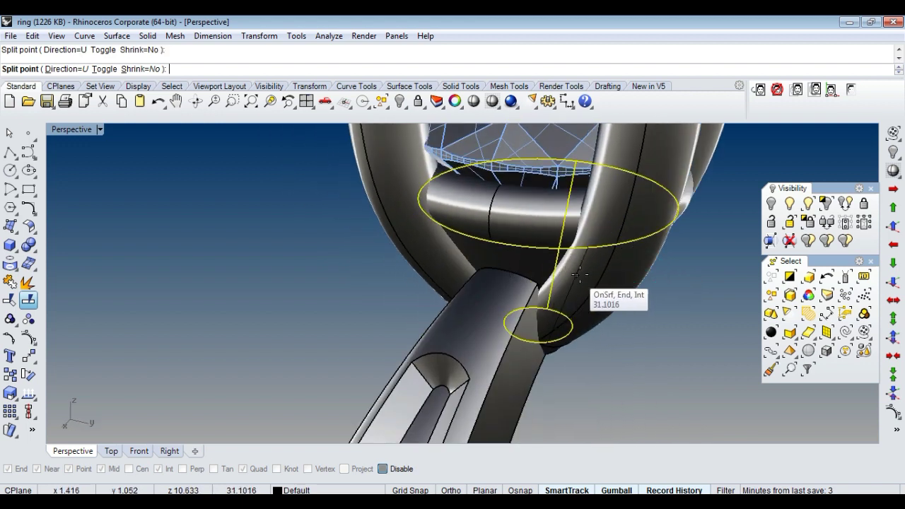
click(576, 281)
ctrl+click(510, 259)
mouse_move(509, 258)
right_down()
mouse_move(627, 286)
mouse_move(508, 244)
mouse_move(369, 296)
mouse_move(126, 230)
right_up()
key(Delete)
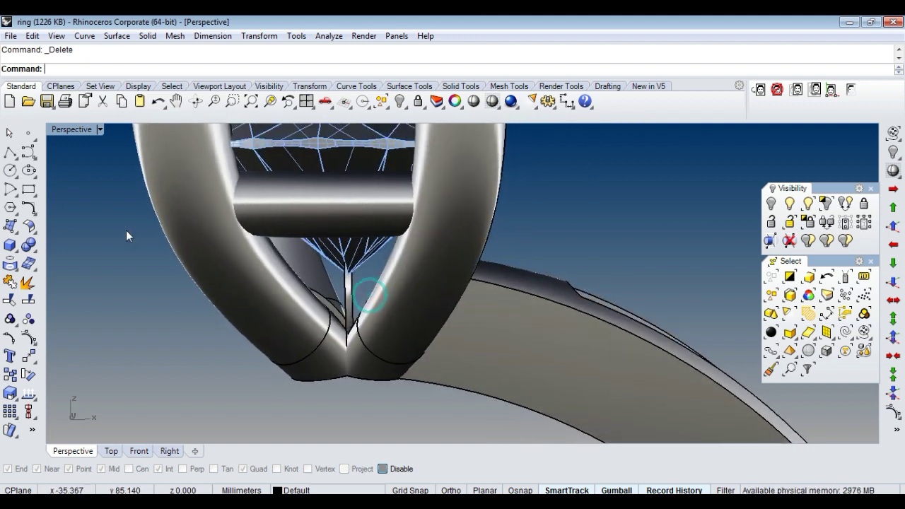
Step: Remove the thin centre prong piece from its group and delete it
click(86, 326)
scroll(351, 287, up, 2)
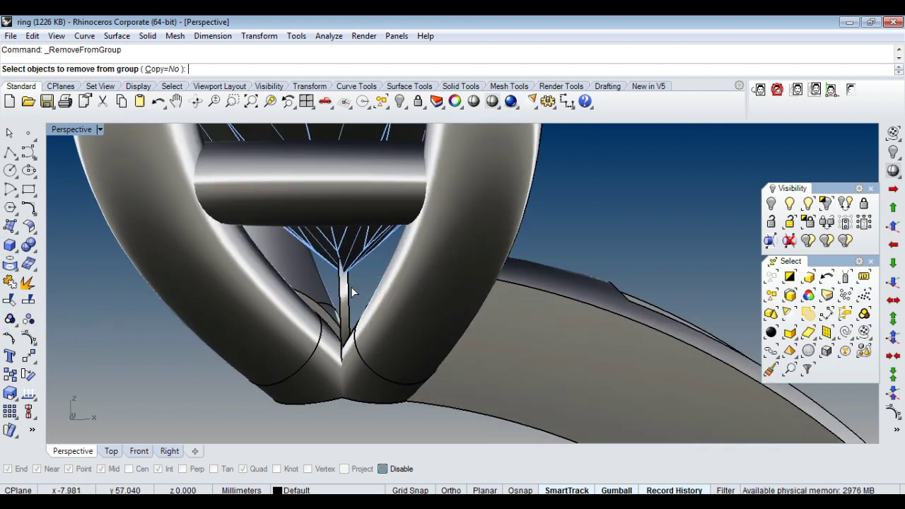
click(345, 293)
key(Delete)
mouse_move(355, 289)
right_down()
mouse_move(463, 272)
mouse_move(481, 279)
mouse_move(485, 255)
mouse_move(540, 262)
mouse_move(564, 278)
mouse_move(475, 275)
right_up()
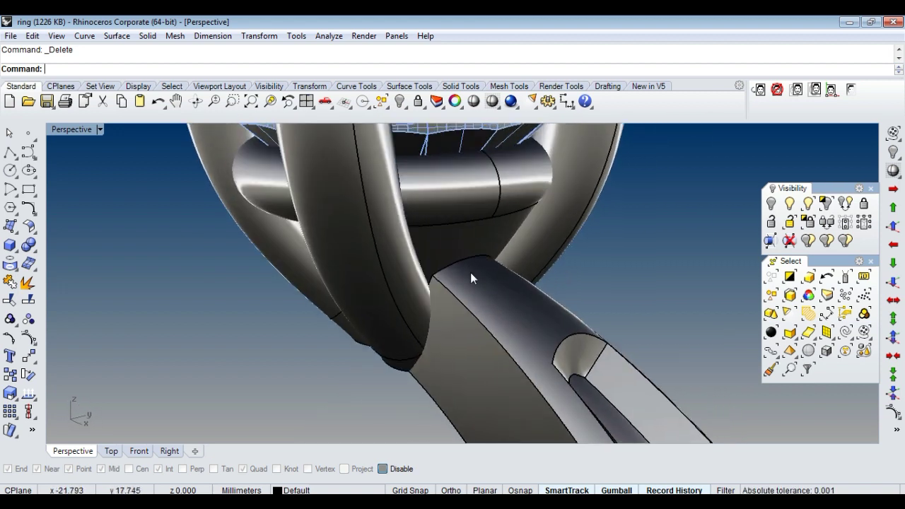
key(ctrl+F1)
key(ctrl+F4)
mouse_move(469, 246)
right_down()
mouse_move(531, 263)
mouse_move(485, 283)
mouse_move(474, 272)
mouse_move(507, 277)
mouse_move(470, 241)
mouse_move(463, 300)
right_up()
Step: Offset the half-cone surface 0.45 mm into a solid shoulder piece
click(471, 242)
text(ooo)
click(29, 228)
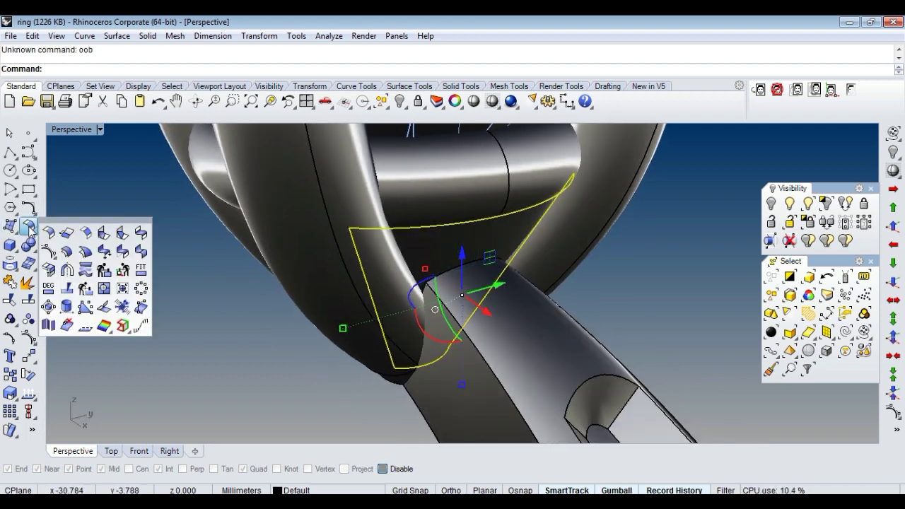
click(67, 252)
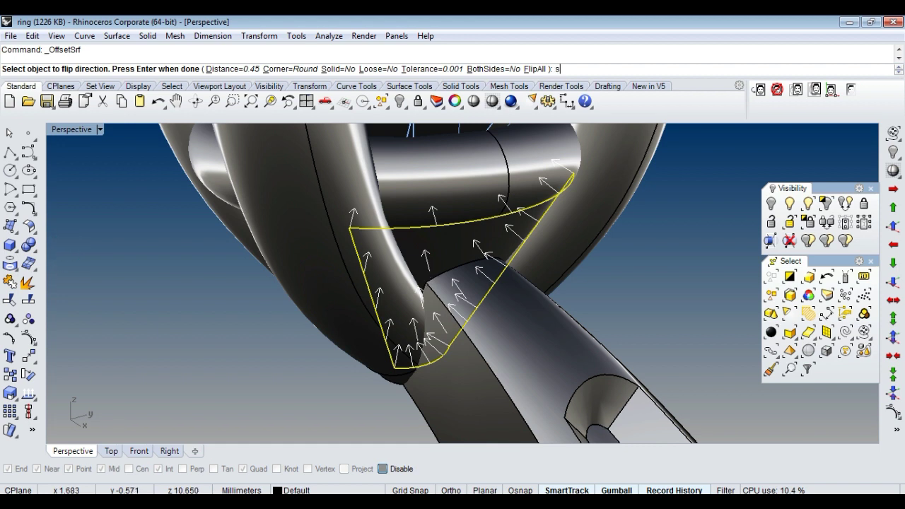
key(Return)
key(Return)
mouse_move(427, 272)
right_down()
mouse_move(616, 228)
mouse_move(564, 214)
mouse_move(660, 232)
right_up()
mouse_move(539, 237)
right_down()
mouse_move(457, 244)
mouse_move(501, 201)
mouse_move(643, 194)
mouse_move(584, 223)
mouse_move(537, 225)
right_up()
click(457, 244)
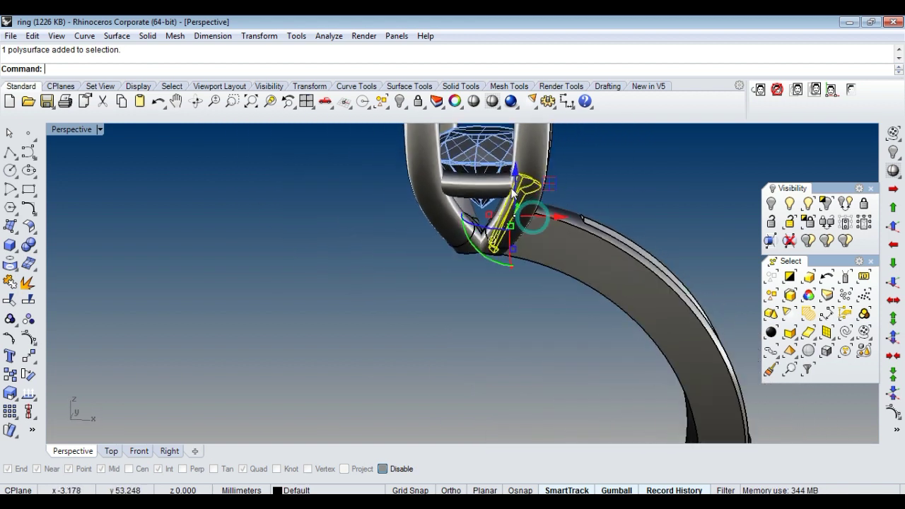
Step: Group the shoulder piece with the band and mirror them about the origin
text(m)
text(i)
key(Return)
text(a)
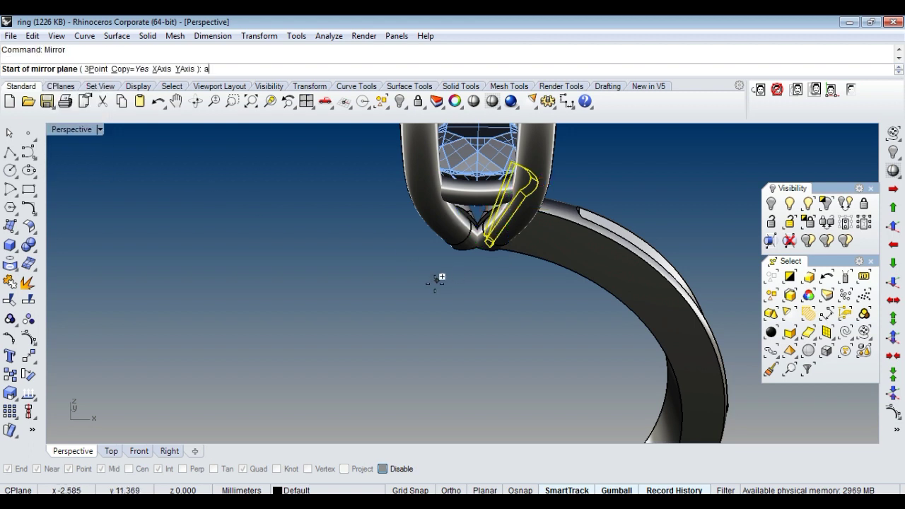
mouse_move(487, 263)
right_down()
mouse_move(554, 192)
mouse_move(550, 174)
mouse_move(530, 185)
mouse_move(574, 240)
mouse_move(485, 252)
mouse_move(484, 263)
mouse_move(523, 304)
mouse_move(461, 323)
mouse_move(480, 247)
mouse_move(476, 258)
mouse_move(622, 256)
mouse_move(449, 230)
mouse_move(333, 239)
mouse_move(535, 211)
mouse_move(646, 242)
mouse_move(519, 242)
mouse_move(586, 258)
mouse_move(493, 277)
mouse_move(420, 252)
right_up()
click(529, 190)
shift+click(562, 266)
key(ctrl+g)
text(mi)
key(Return)
text(0)
key(Return)
click(460, 323)
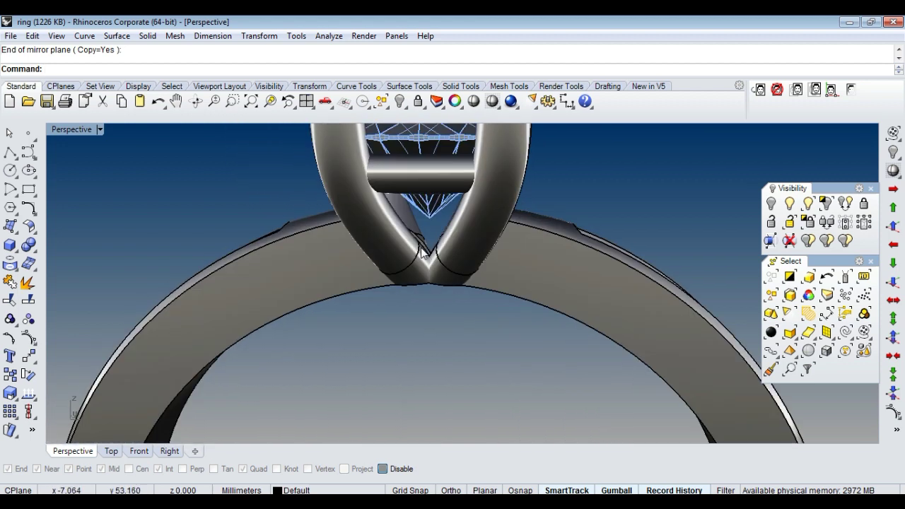
Step: Maximize the Top viewport and pan over the ring and reference image
scroll(420, 253, down, 3)
mouse_move(424, 305)
right_down()
mouse_move(420, 270)
mouse_move(454, 262)
mouse_move(457, 304)
mouse_move(403, 283)
mouse_move(387, 379)
mouse_move(397, 263)
mouse_move(440, 273)
mouse_move(502, 267)
mouse_move(513, 321)
mouse_move(491, 338)
mouse_move(508, 301)
right_up()
key(ctrl+F1)
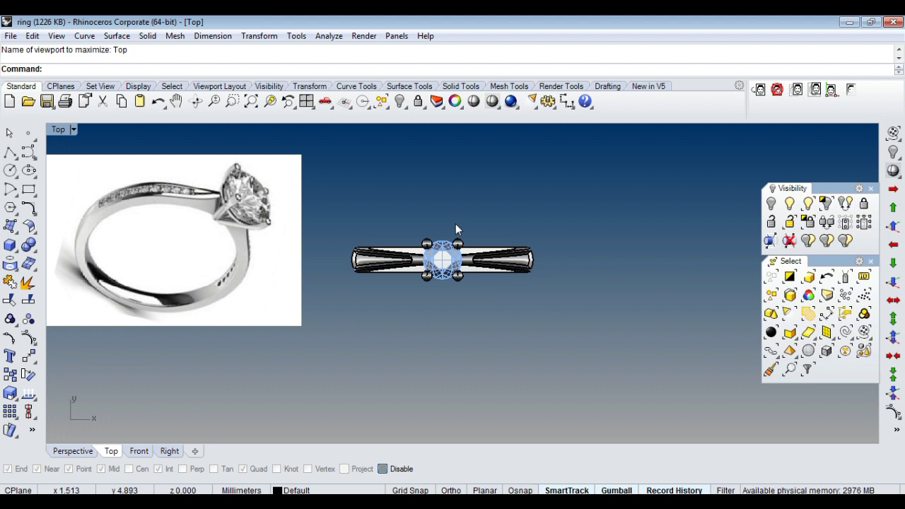
mouse_move(467, 261)
right_down()
mouse_move(478, 259)
mouse_move(467, 295)
mouse_move(448, 268)
mouse_move(441, 296)
mouse_move(427, 302)
mouse_move(438, 283)
right_up()
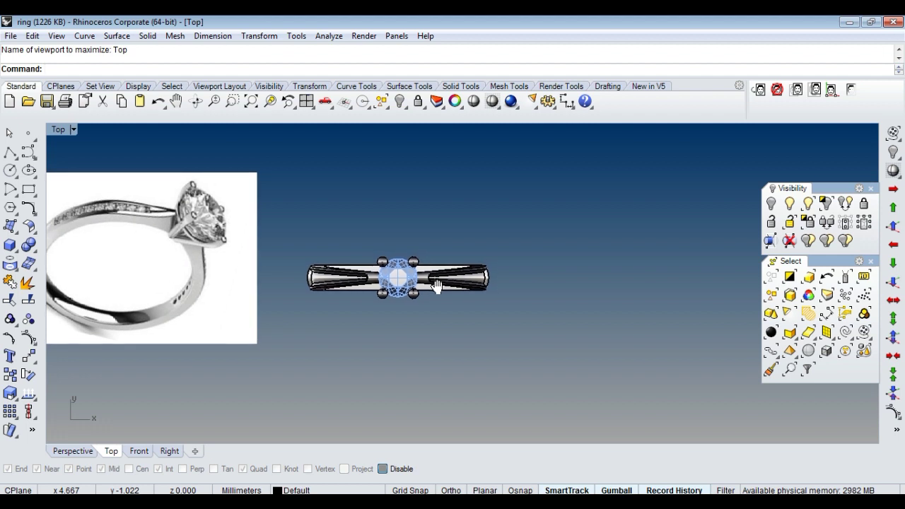
right_drag(438, 283, 440, 278)
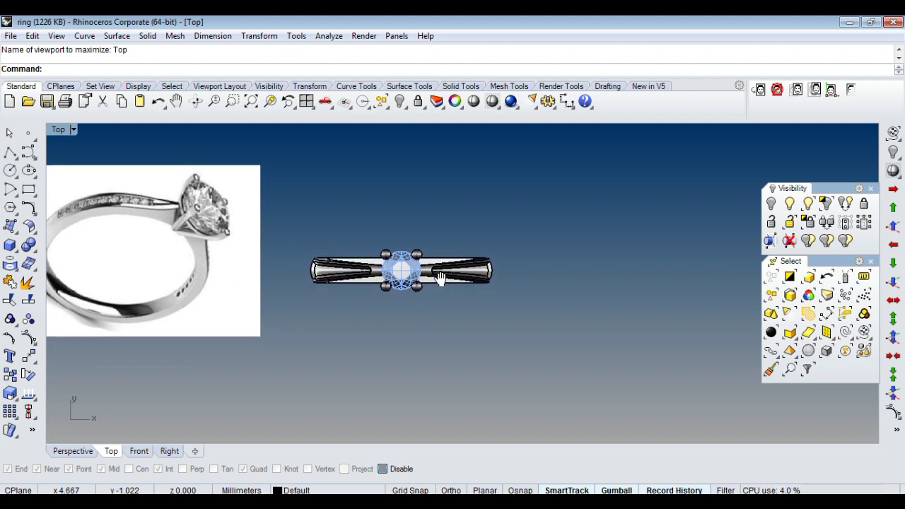
mouse_move(440, 278)
right_down()
mouse_move(448, 274)
mouse_move(450, 303)
right_up()
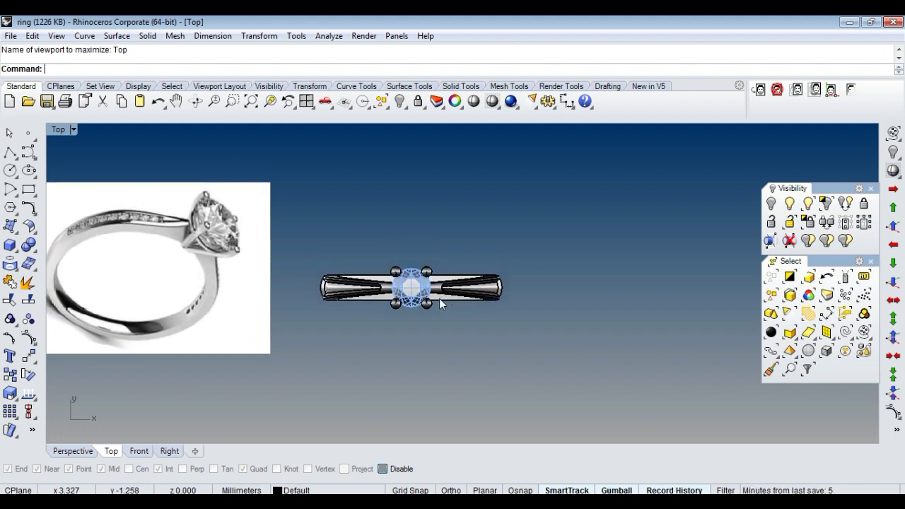
scroll(431, 322, up, 1)
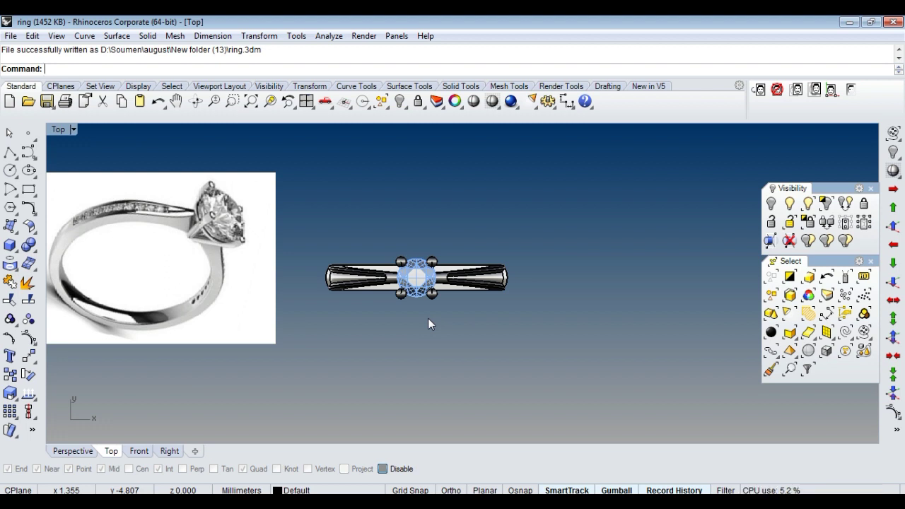
Step: Orbit the maximized Perspective view and preview the ring shaded
key(ctrl+F4)
mouse_move(427, 320)
right_down()
mouse_move(478, 216)
mouse_move(458, 235)
mouse_move(453, 174)
mouse_move(444, 319)
mouse_move(502, 304)
mouse_move(396, 232)
mouse_move(479, 357)
mouse_move(529, 294)
mouse_move(513, 395)
mouse_move(521, 255)
mouse_move(477, 233)
mouse_move(424, 279)
mouse_move(431, 365)
mouse_move(441, 364)
mouse_move(436, 172)
mouse_move(434, 259)
mouse_move(433, 228)
mouse_move(404, 278)
mouse_move(467, 318)
mouse_move(396, 277)
mouse_move(475, 261)
mouse_move(632, 147)
right_up()
click(473, 101)
Step: Select all ring parts and copy them to the clipboard
key(ctrl+a)
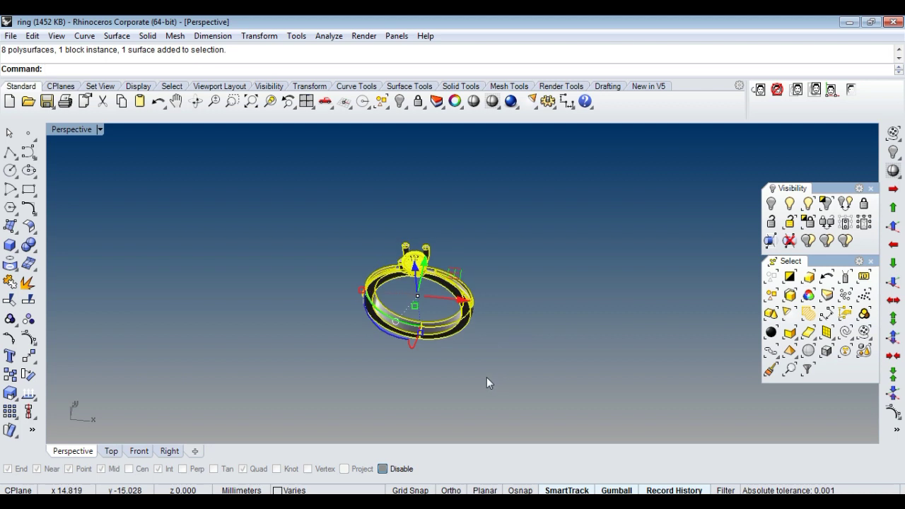
key(ctrl+c)
click(514, 332)
Step: Preview the ring shaded from a tilted orbit angle
click(474, 104)
mouse_move(453, 198)
right_down()
mouse_move(460, 367)
mouse_move(457, 303)
mouse_move(361, 216)
mouse_move(452, 202)
mouse_move(447, 287)
mouse_move(499, 233)
mouse_move(491, 221)
mouse_move(476, 347)
mouse_move(400, 269)
mouse_move(451, 323)
mouse_move(559, 219)
right_up()
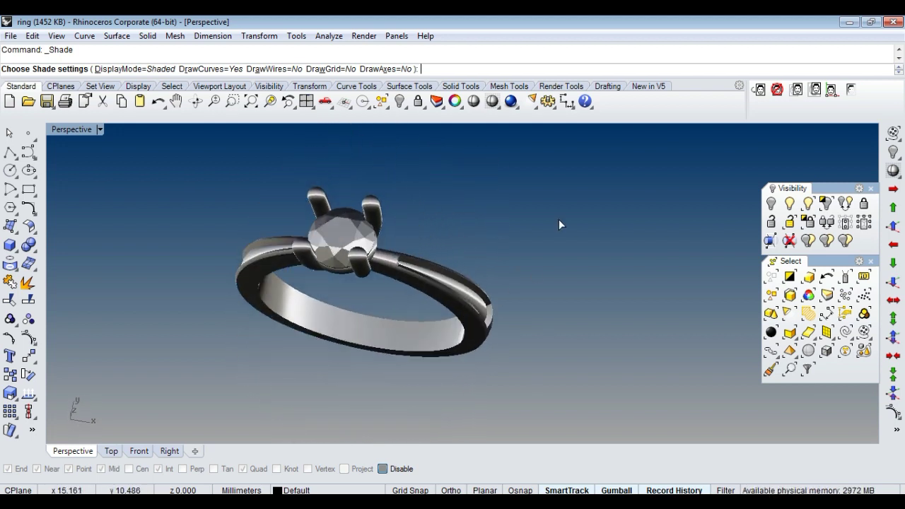
click(559, 219)
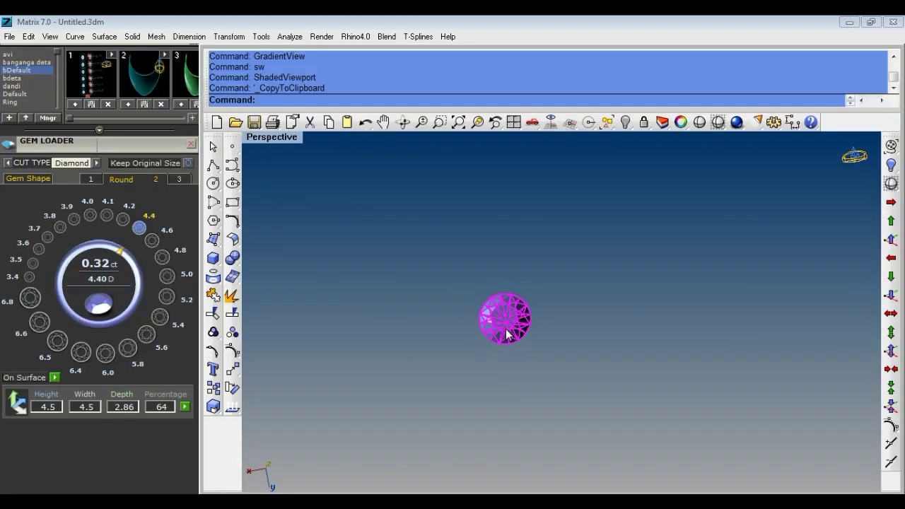
Step: Close the Gem Loader and paste the Rhino ring, fitted in the view
mouse_move(172, 147)
mouse_down()
mouse_move(124, 435)
mouse_move(194, 456)
mouse_up()
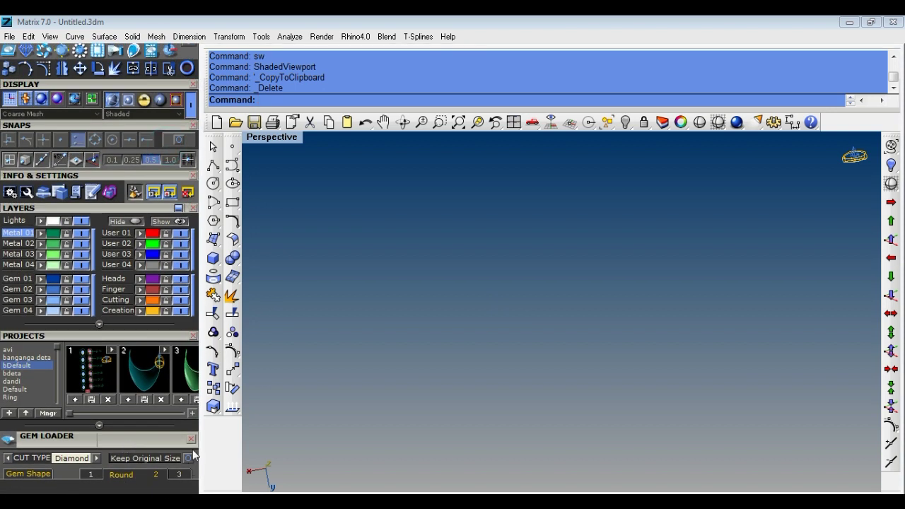
click(190, 438)
click(490, 354)
key(ctrl+v)
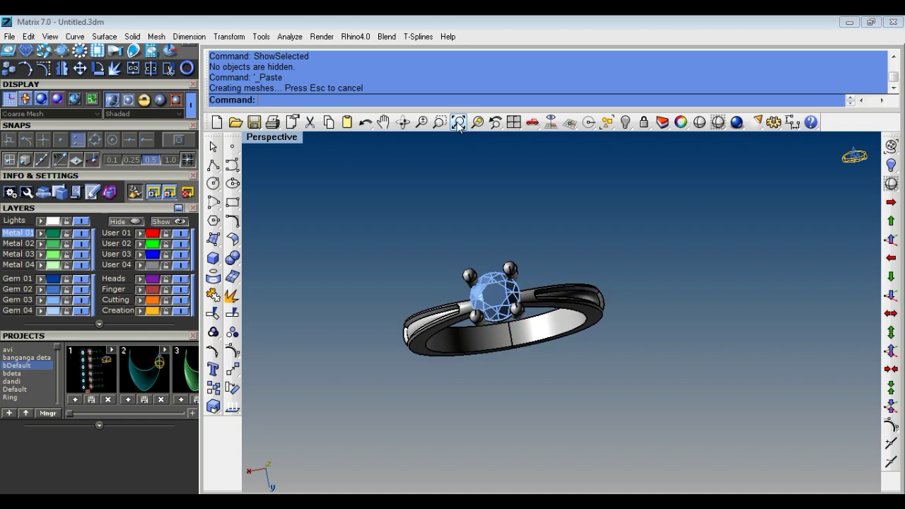
click(463, 126)
right_drag(604, 347, 613, 294)
right_drag(559, 233, 521, 246)
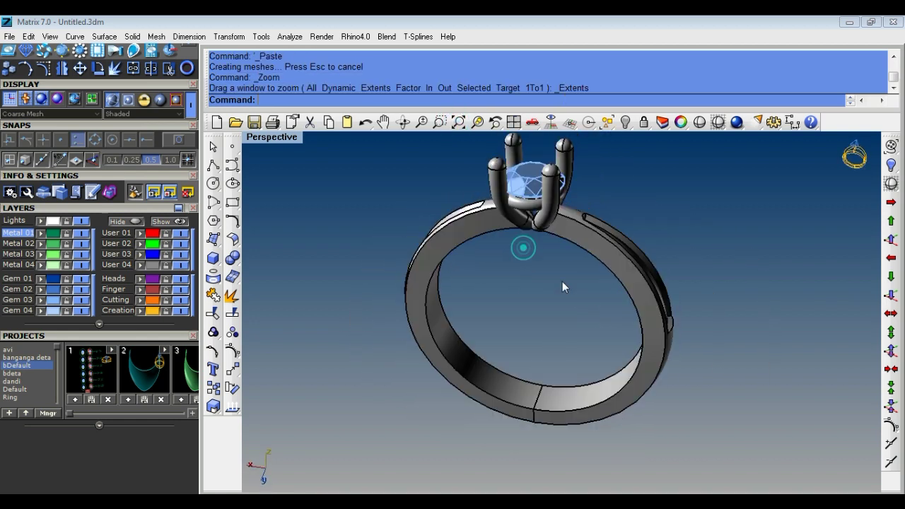
Step: Switch to a four-view layout with every view shaded using sw
text(sw)
key(Return)
scroll(521, 273, down, 3)
text(4view)
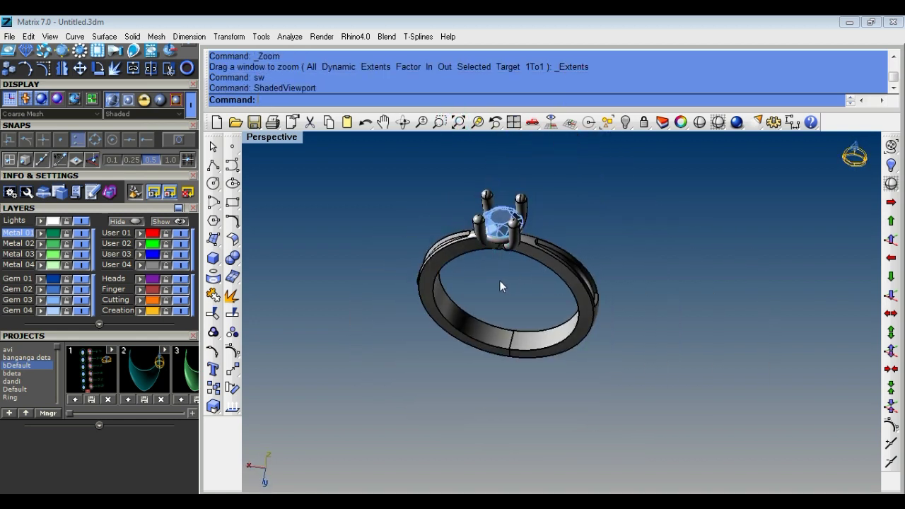
key(Return)
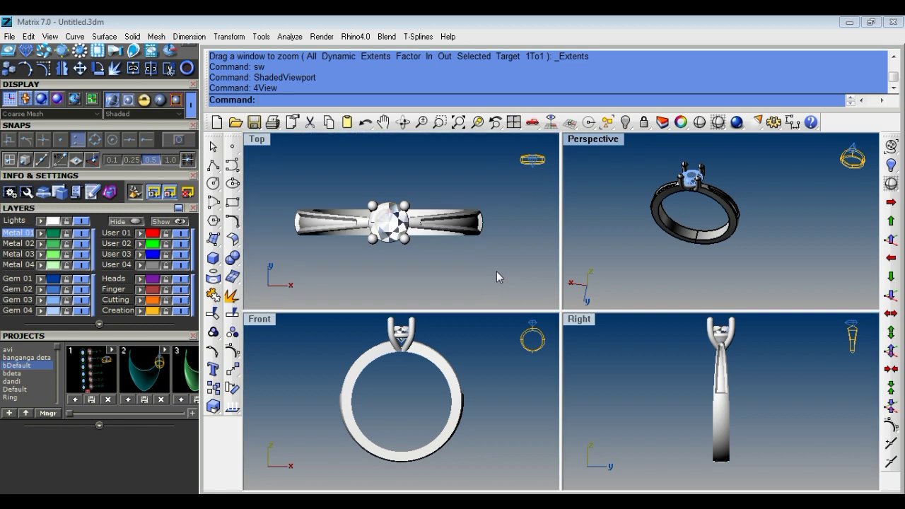
text(sw)
key(Return)
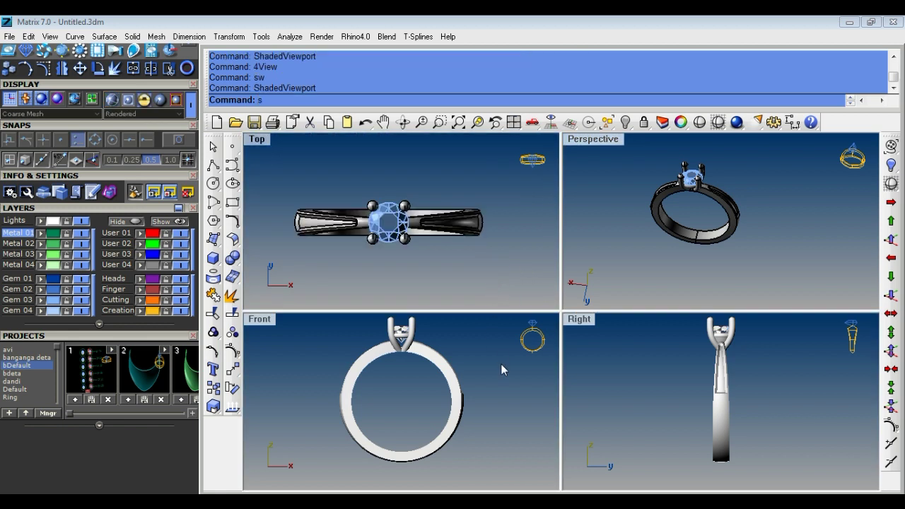
text(sw)
key(Return)
Step: Maximize the Perspective view and zoom in on the band and its groove
key(ctrl+m)
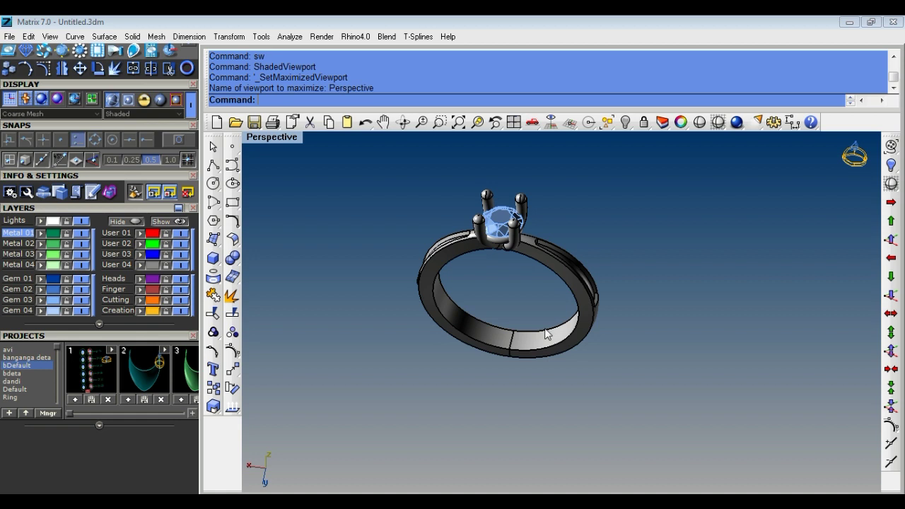
scroll(545, 333, down, 3)
text(z)
key(Return)
drag(596, 224, 453, 311)
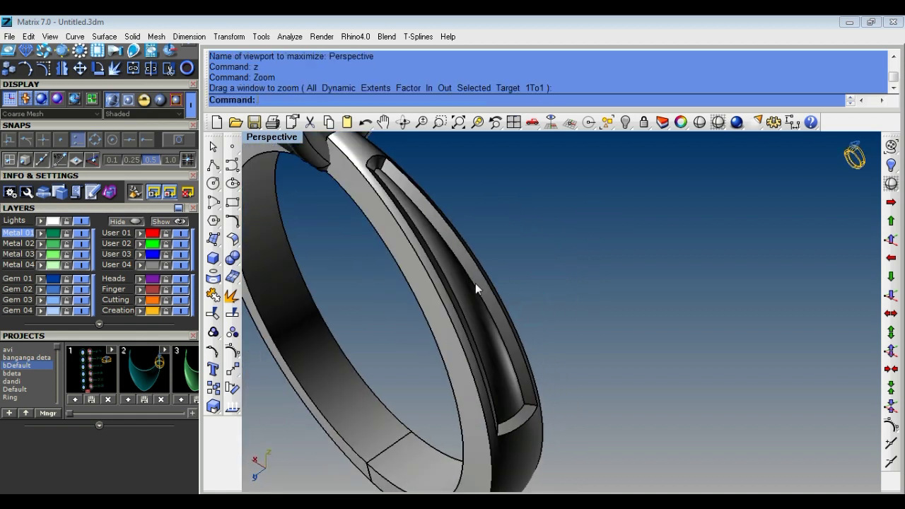
Step: Extract a copy of the shank groove's floor surface, keeping the original
click(231, 296)
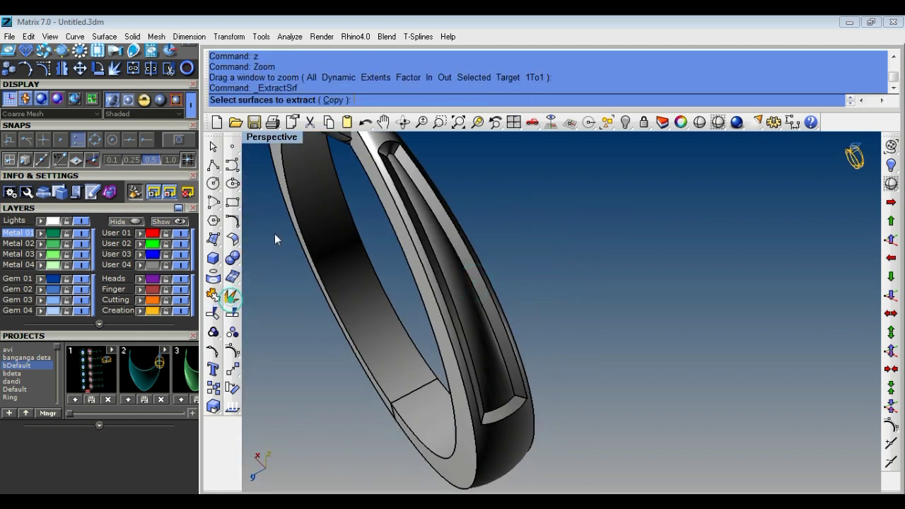
click(332, 100)
scroll(471, 311, up, 2)
click(471, 329)
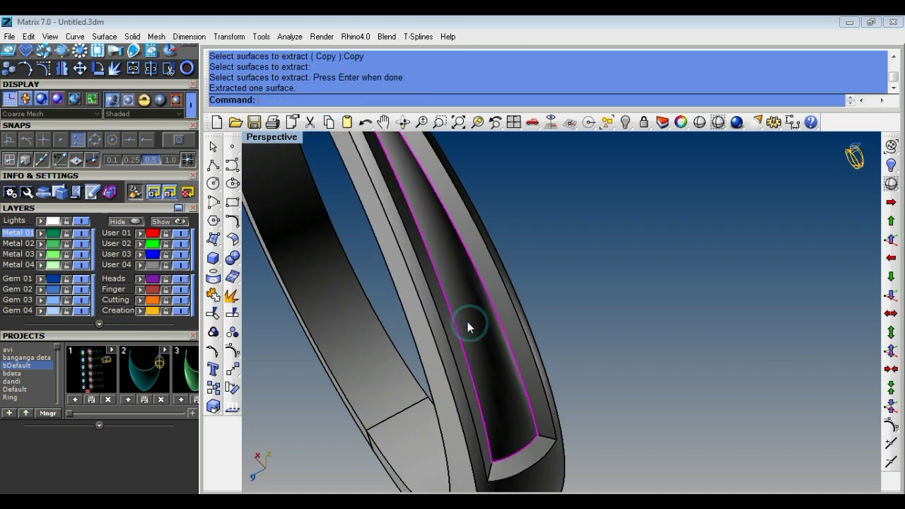
Step: Float the Select and Visibility toolbars on screen
click(608, 123)
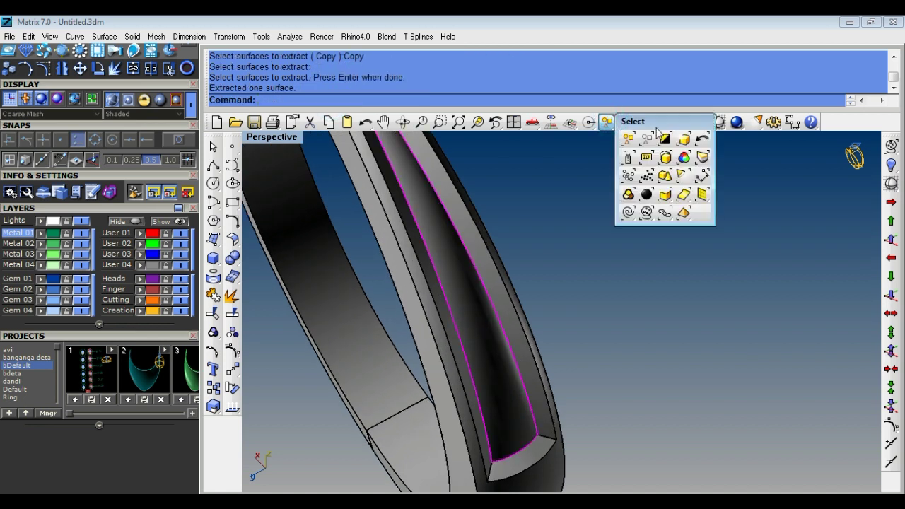
drag(657, 133, 820, 300)
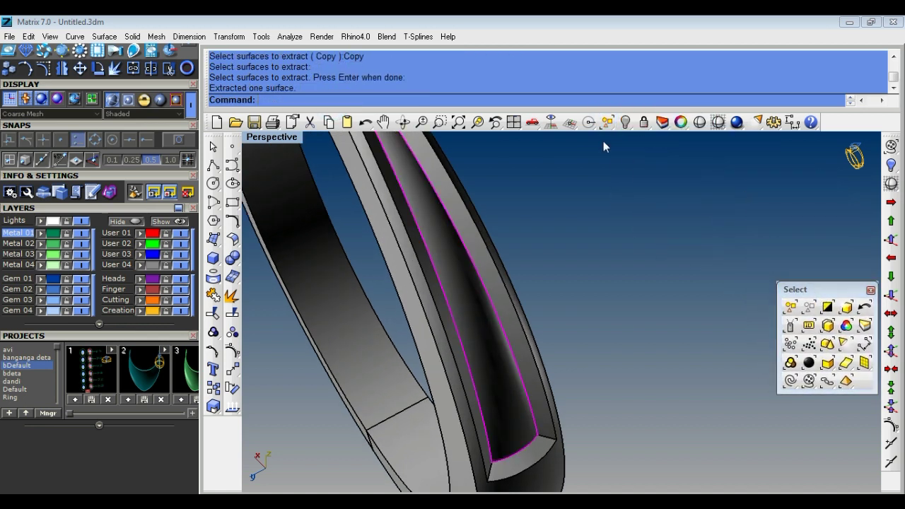
click(626, 125)
drag(654, 122, 801, 217)
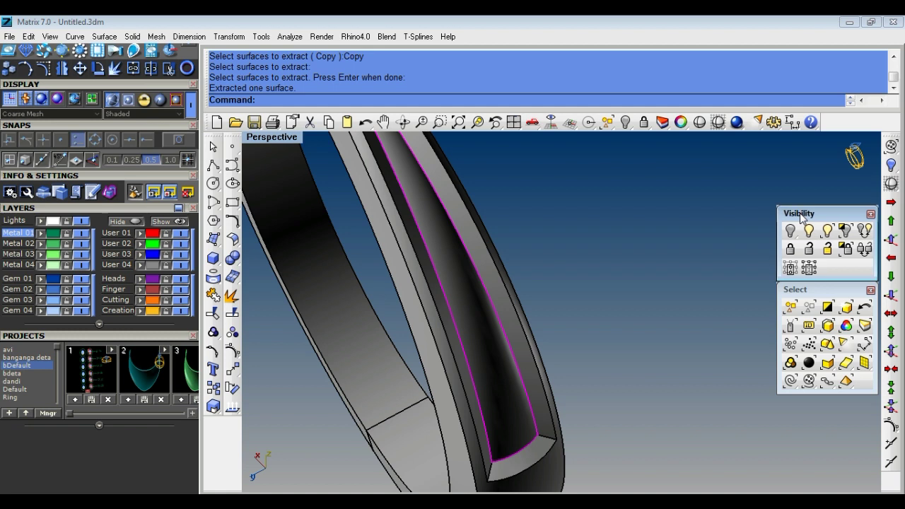
Step: Lock every ring object except the extracted groove surface
scroll(562, 282, down, 3)
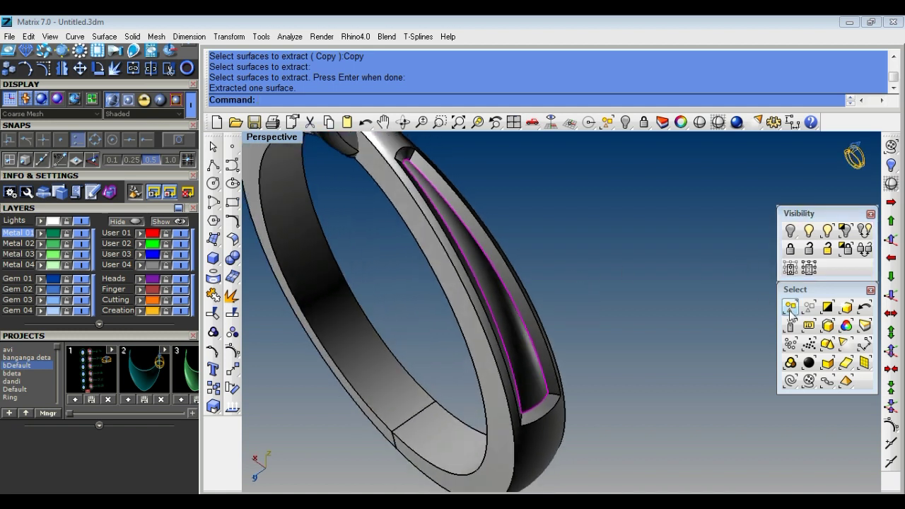
click(846, 248)
mouse_move(558, 285)
right_down()
mouse_move(509, 303)
mouse_move(495, 374)
mouse_move(509, 396)
right_up()
mouse_move(478, 358)
right_down()
mouse_move(484, 367)
mouse_move(470, 364)
right_up()
Step: Place a trial round gem in the groove opening with snapping turned off
middle_click(470, 364)
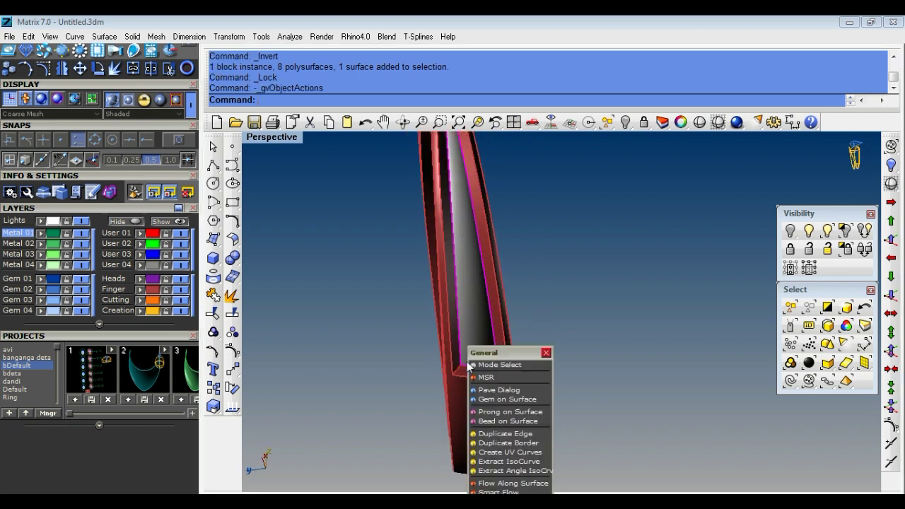
click(509, 400)
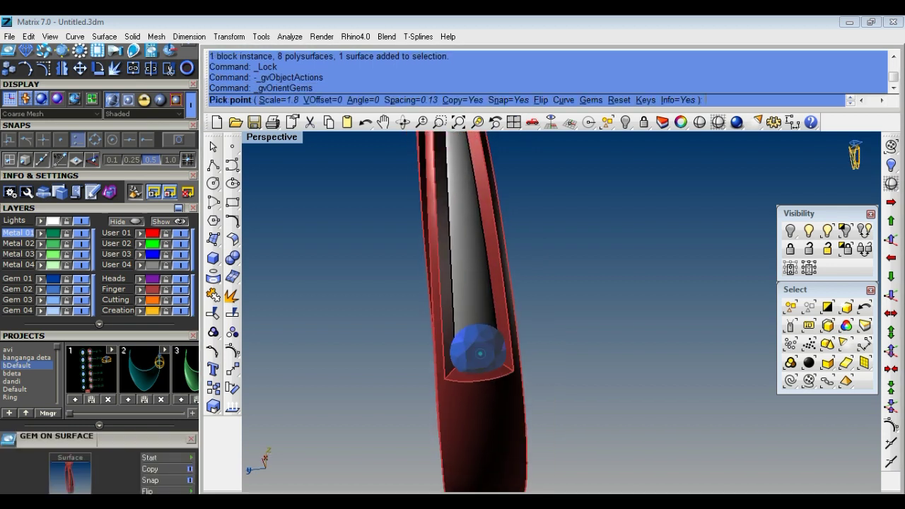
right_drag(492, 324, 485, 373)
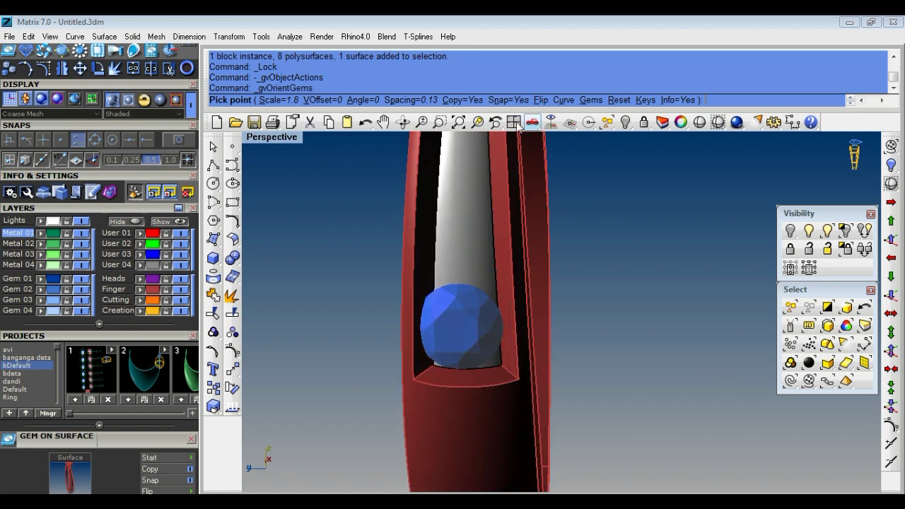
click(500, 101)
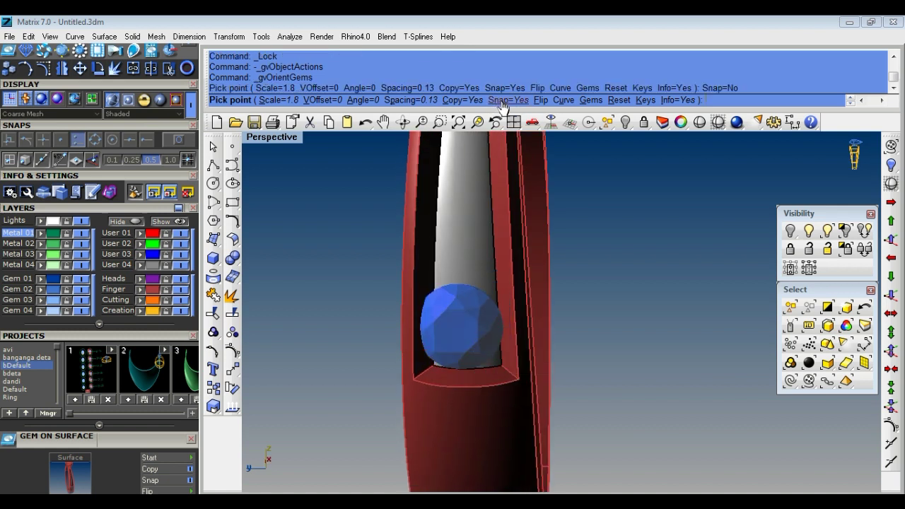
click(437, 196)
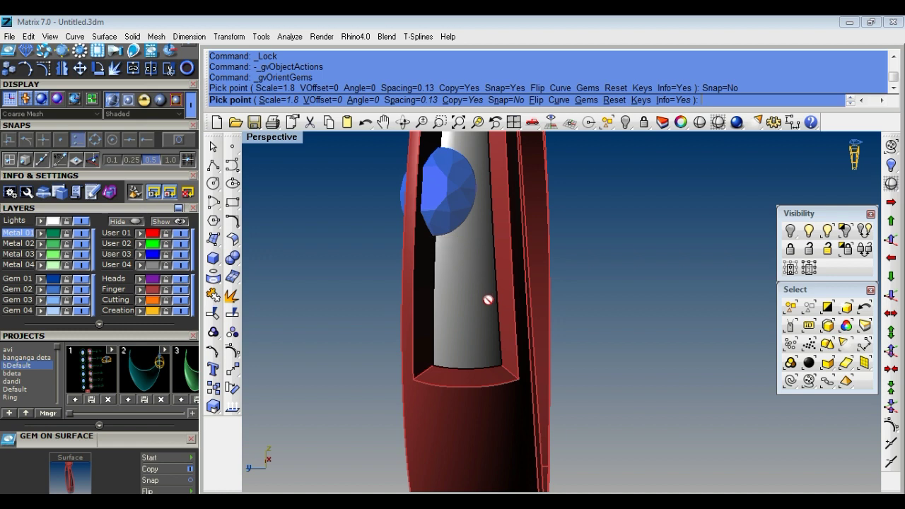
scroll(481, 304, up, 3)
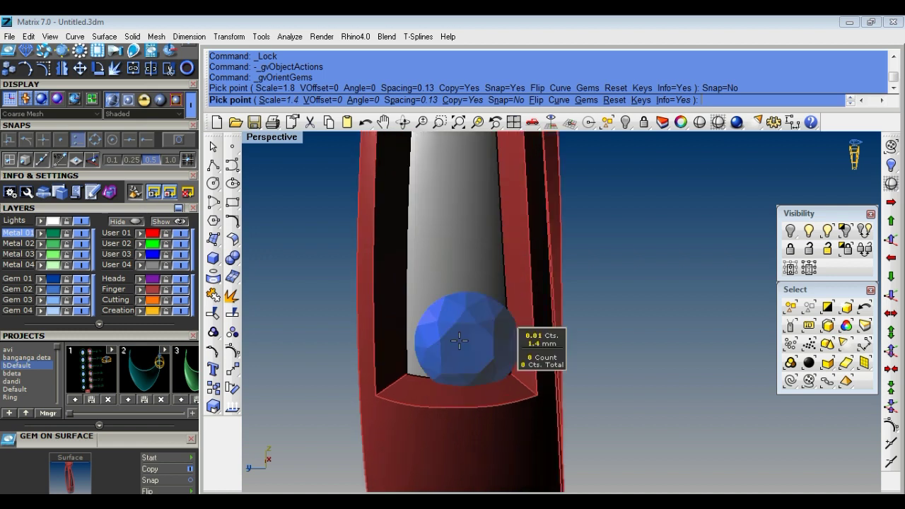
scroll(470, 332, up, 2)
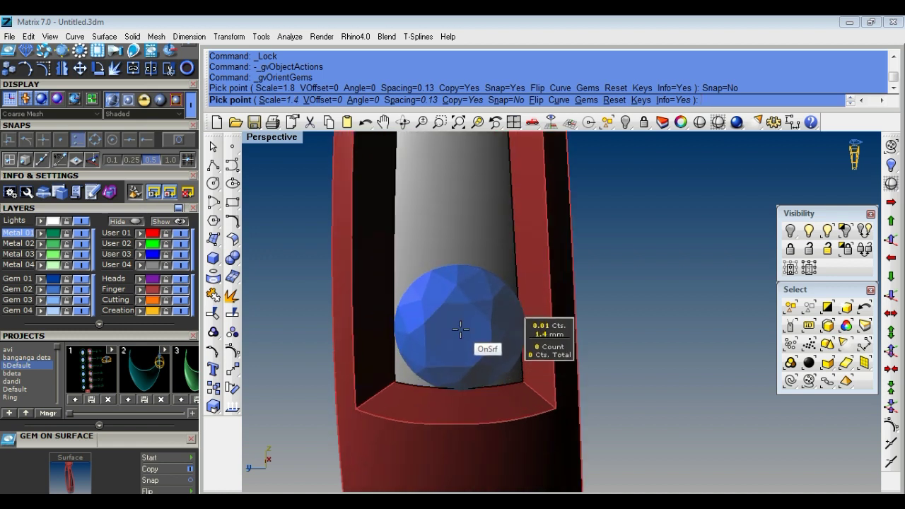
right_click(458, 329)
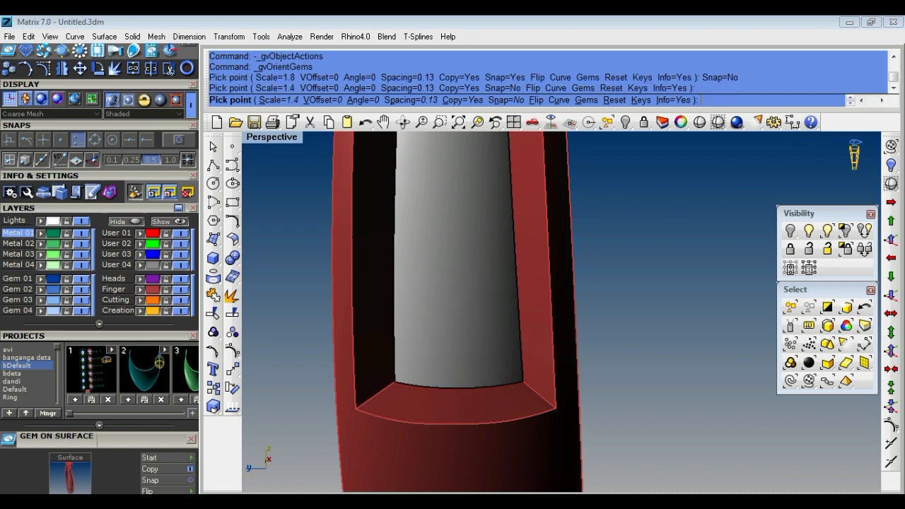
right_drag(458, 331, 477, 344)
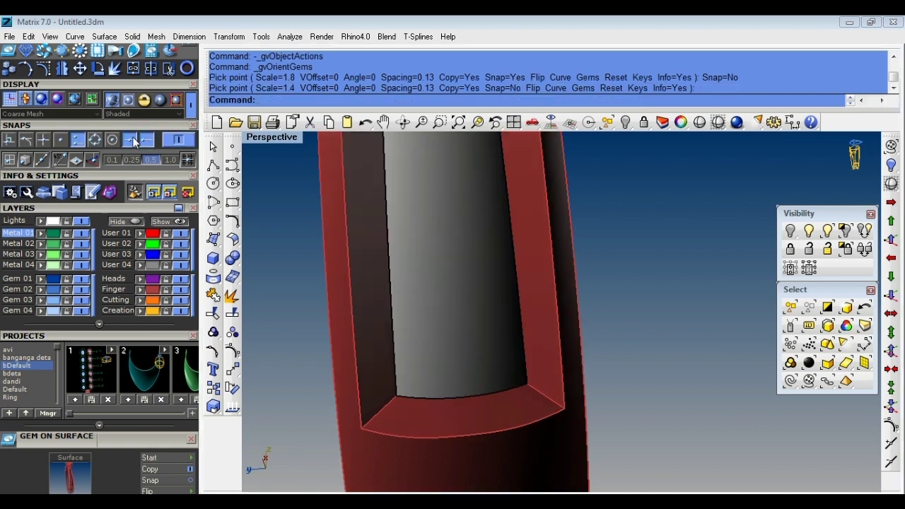
Step: Extract a lengthwise isocurve from the groove's inner surface, then start Gem on Surface
click(234, 241)
click(213, 277)
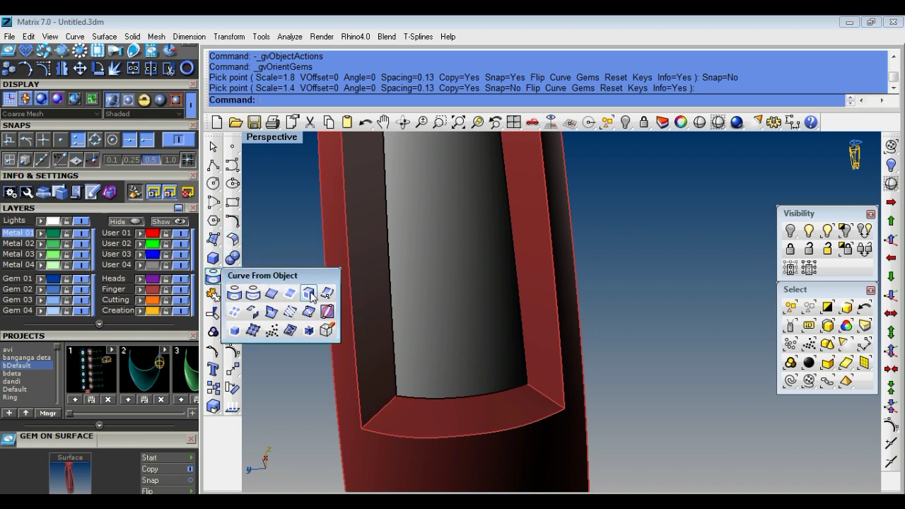
click(311, 295)
click(439, 259)
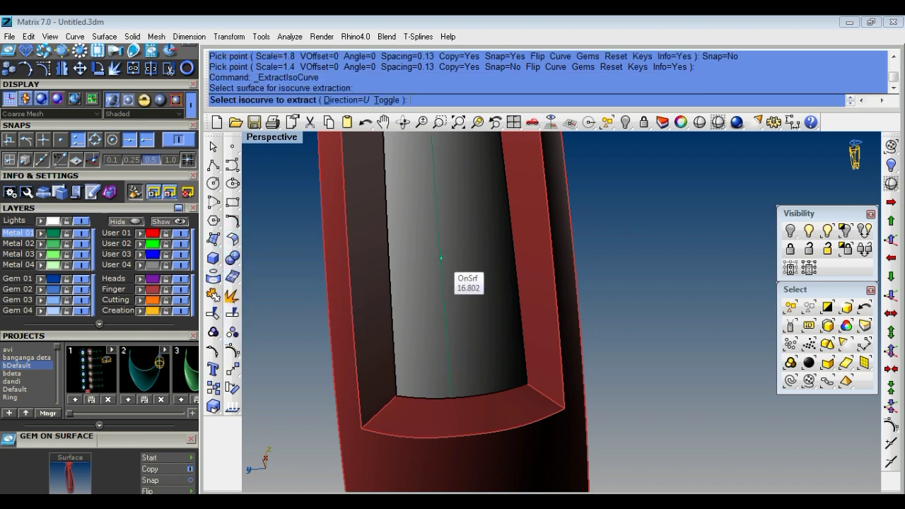
click(466, 388)
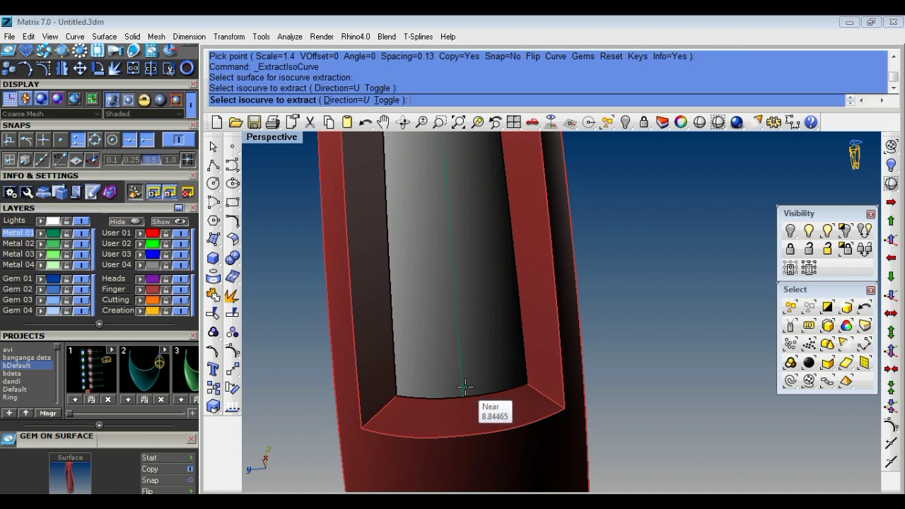
key(Return)
click(145, 138)
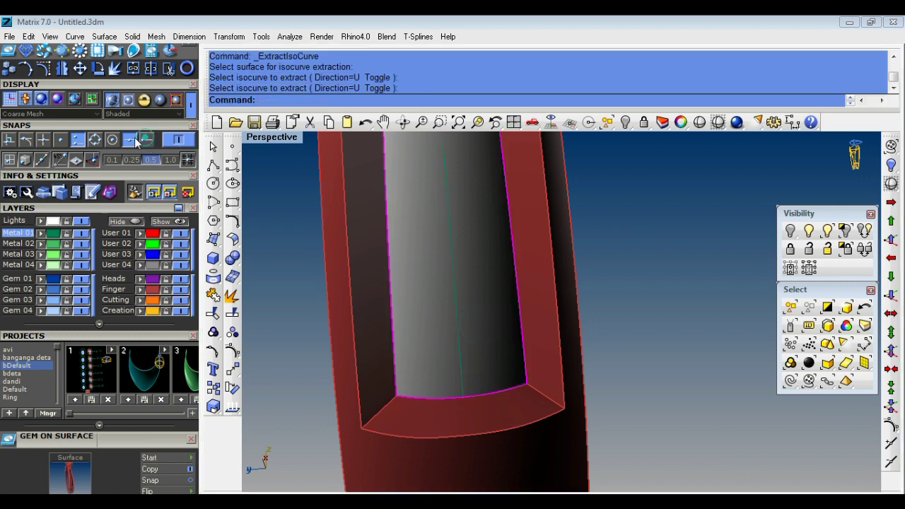
middle_click(466, 280)
click(500, 323)
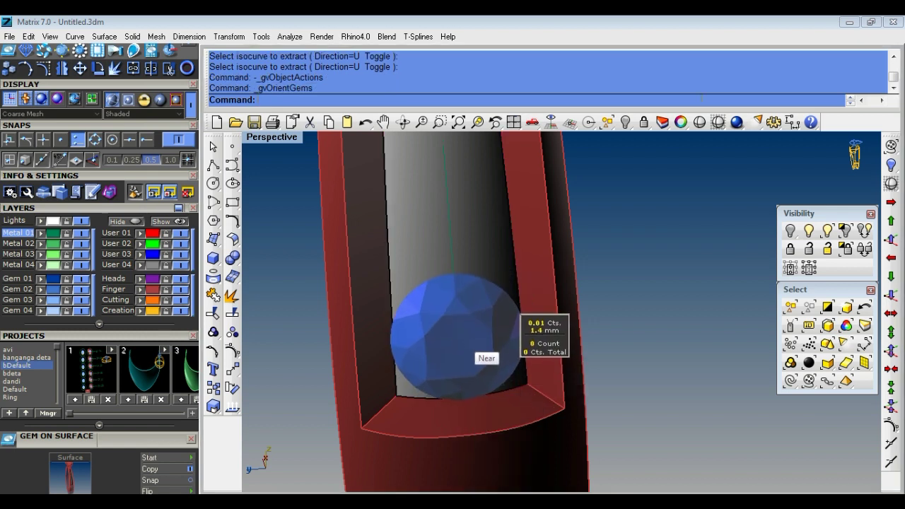
Step: Place the first four round gems along the groove, stepping sizes down from 1.4 mm
click(459, 327)
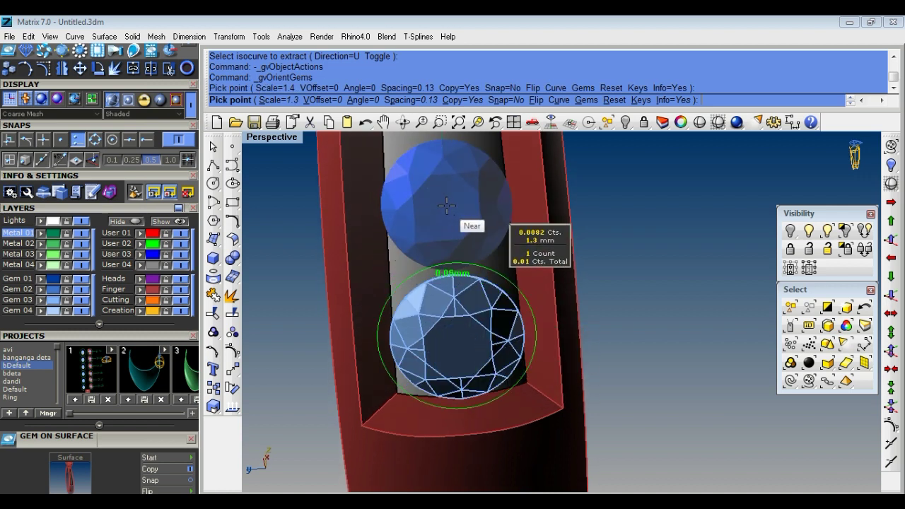
click(447, 196)
scroll(443, 200, down, 3)
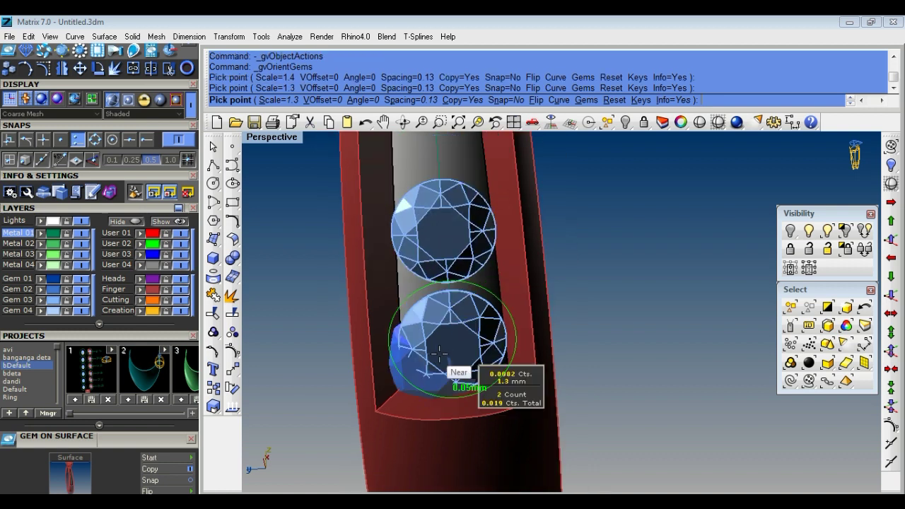
scroll(439, 203, up, 1)
scroll(439, 205, up, 1)
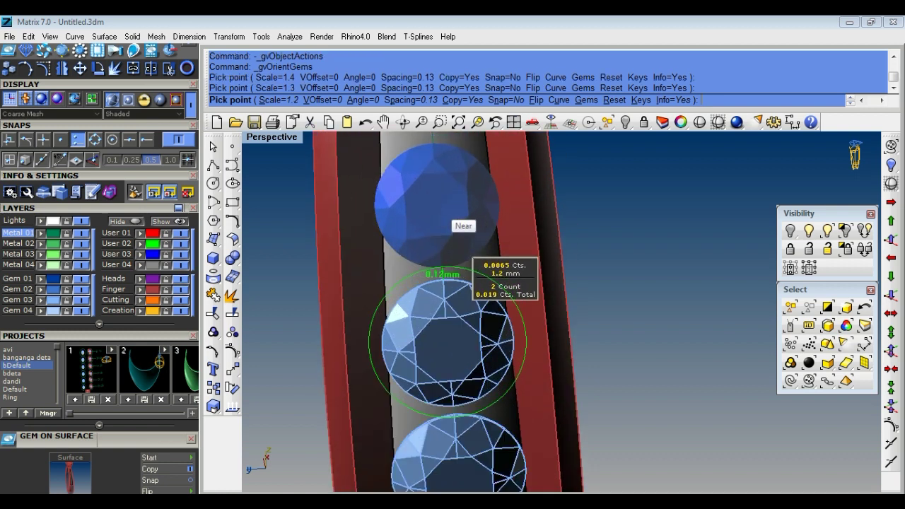
click(438, 207)
scroll(439, 208, down, 1)
scroll(440, 213, down, 1)
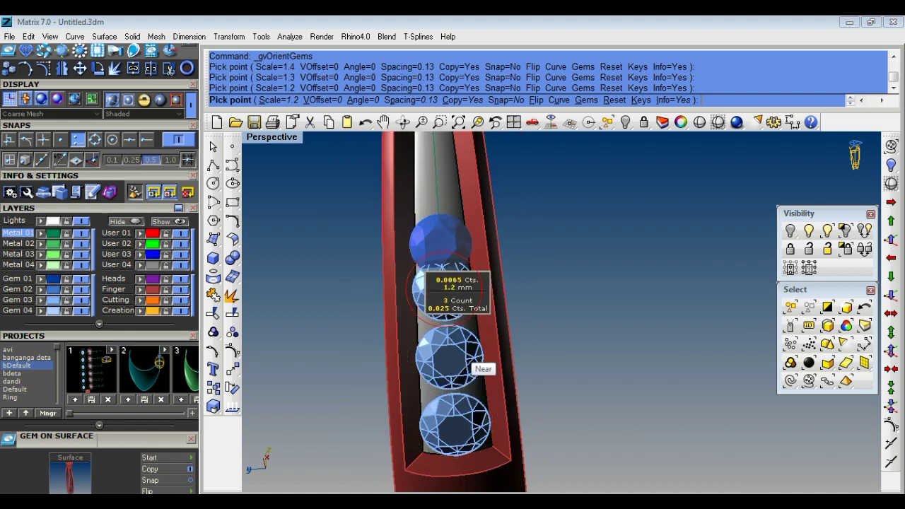
scroll(443, 222, up, 2)
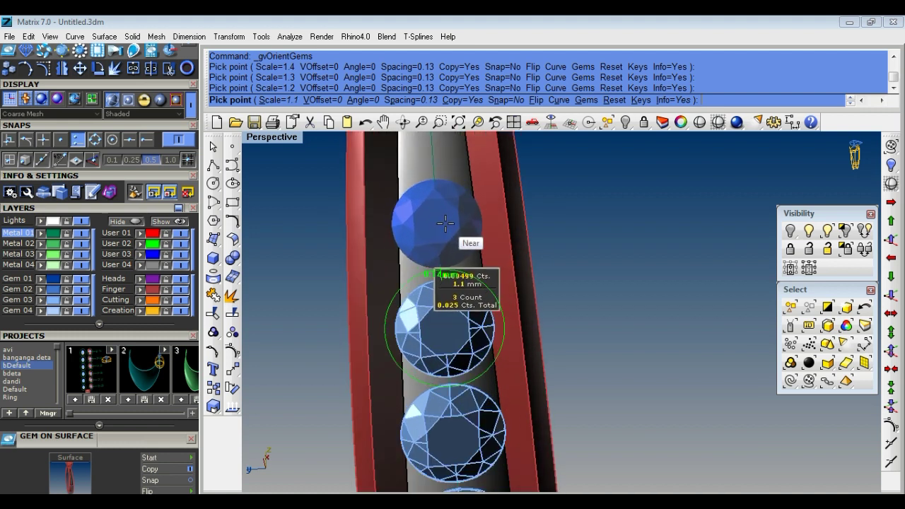
click(446, 223)
scroll(445, 226, down, 2)
scroll(444, 268, down, 1)
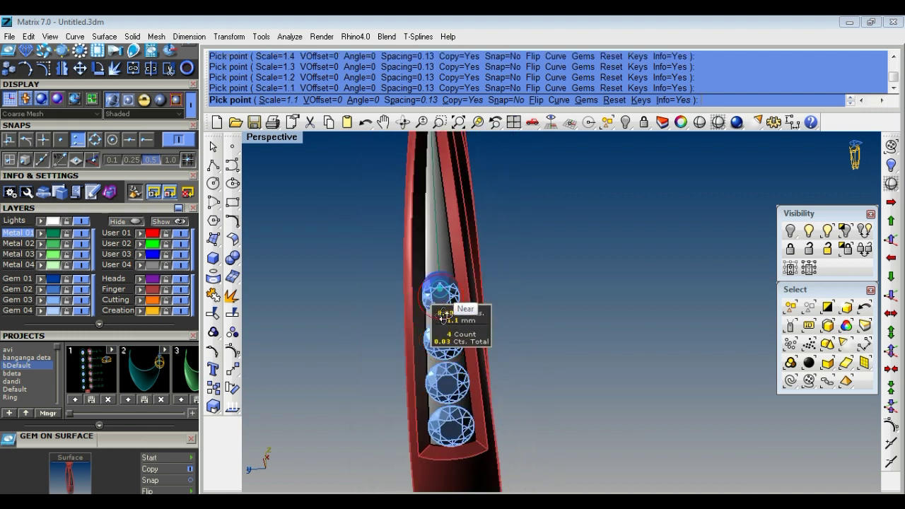
scroll(442, 275, up, 1)
scroll(439, 265, up, 1)
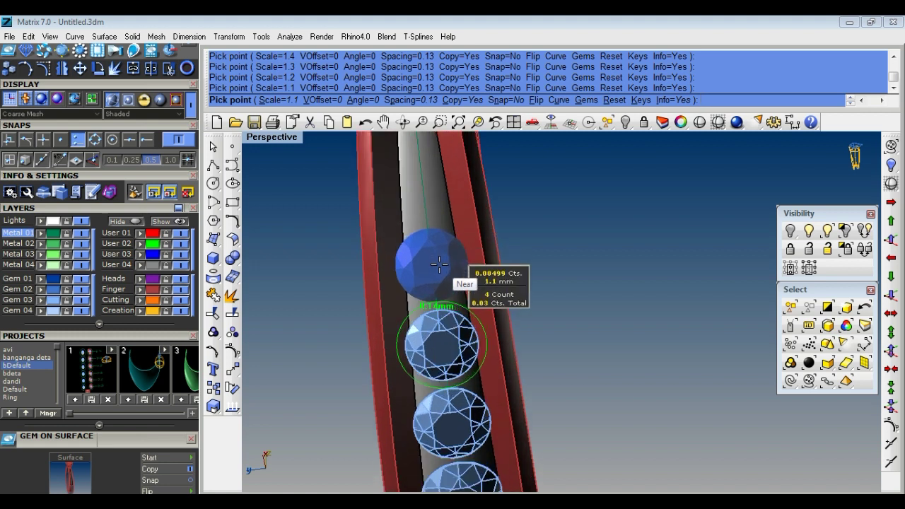
Step: Place a fifth gem and a sixth gem at 1 mm, completing the row
click(439, 264)
scroll(437, 283, down, 1)
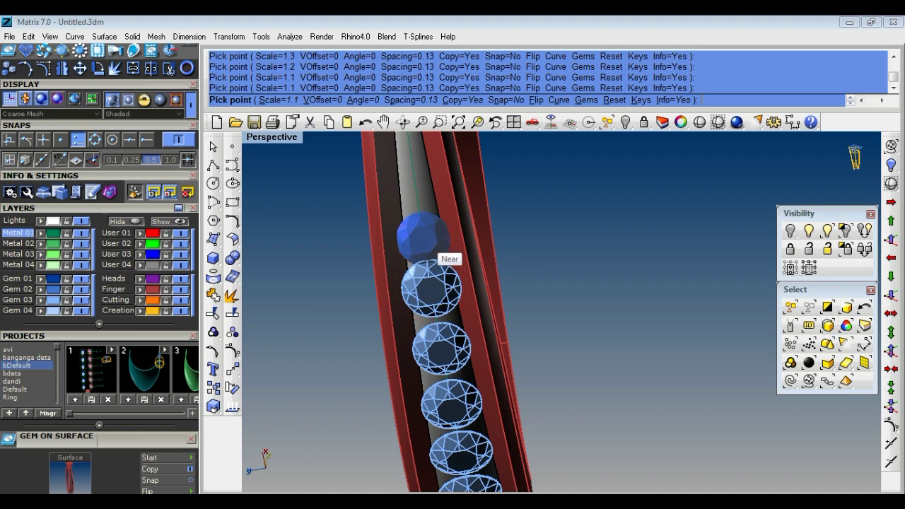
scroll(424, 234, up, 2)
scroll(422, 237, down, 2)
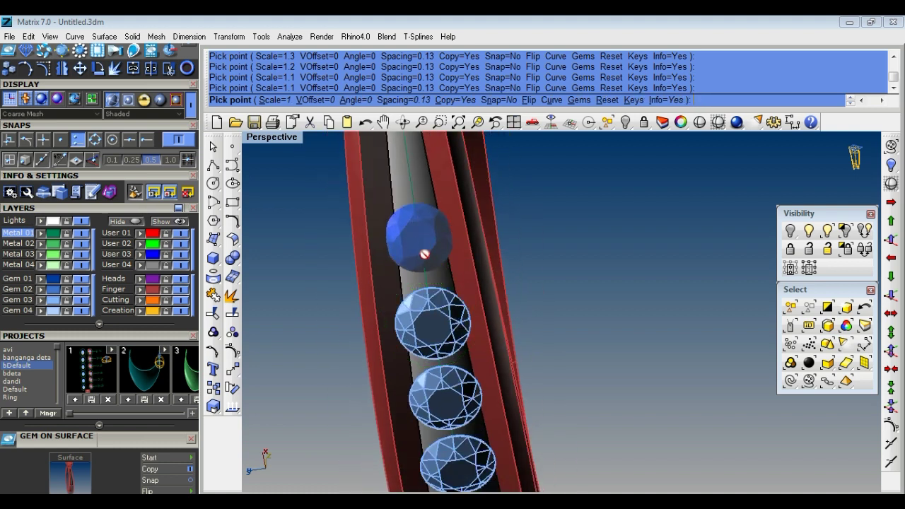
scroll(420, 255, up, 2)
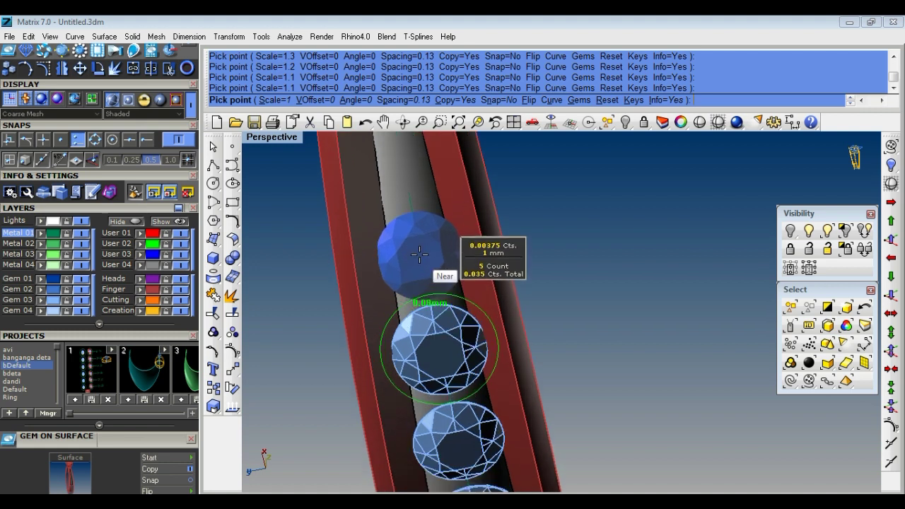
key(Down)
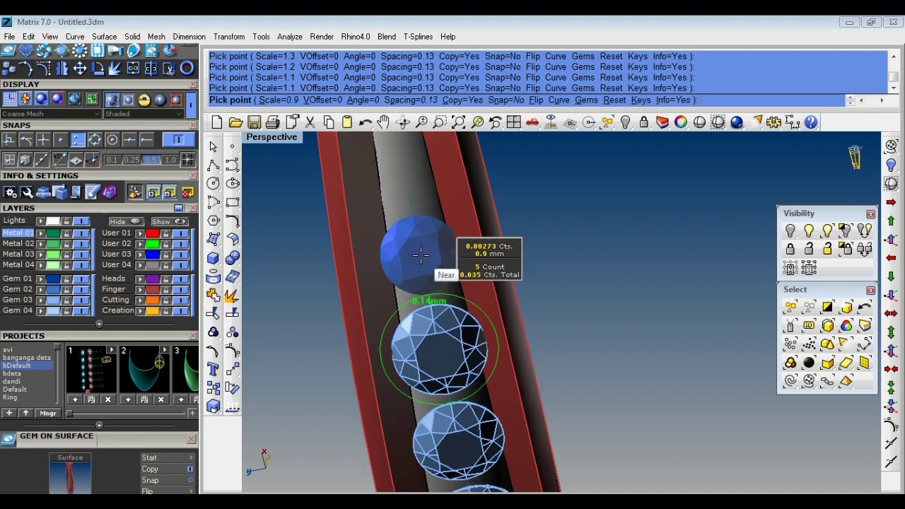
key(Up)
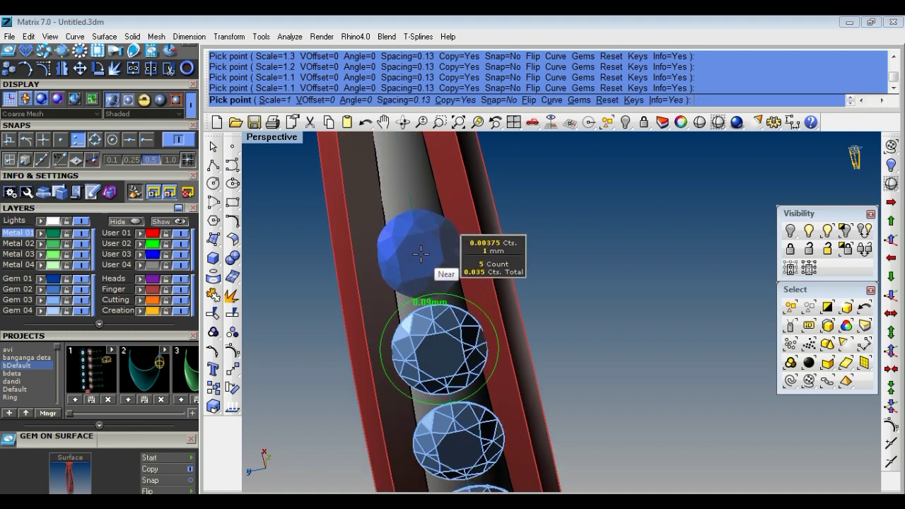
click(421, 254)
scroll(476, 276, down, 1)
key(Return)
Step: Tilt the view to inspect the whole gem row, then return to the close-up
scroll(473, 246, down, 1)
scroll(467, 255, down, 1)
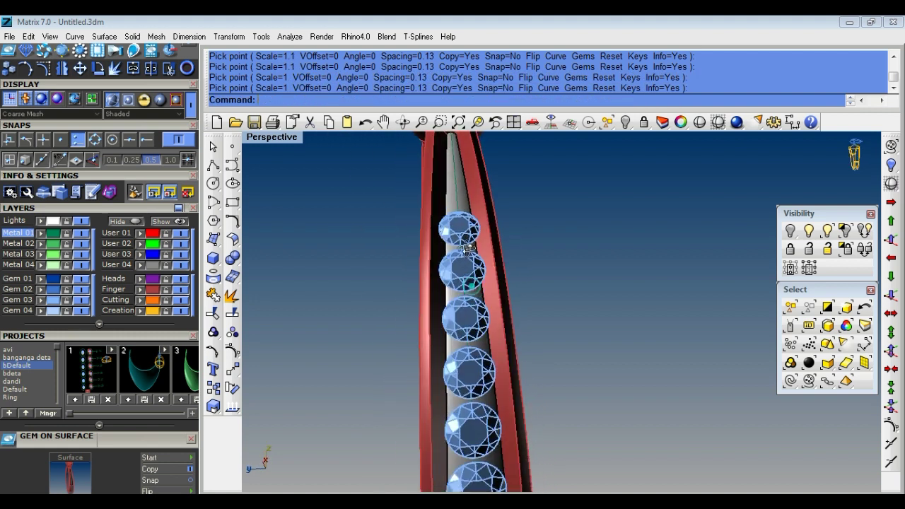
scroll(461, 262, down, 1)
scroll(458, 266, down, 1)
scroll(458, 266, up, 1)
scroll(467, 297, up, 1)
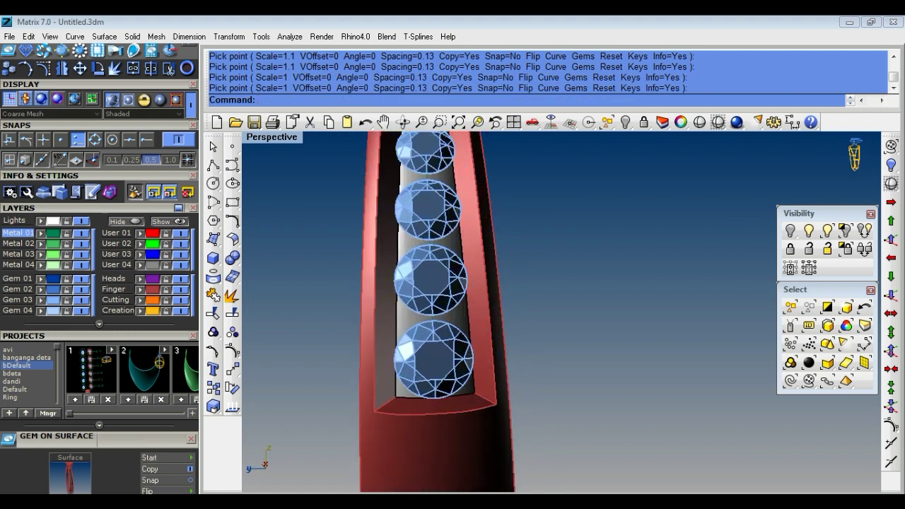
scroll(458, 312, up, 1)
scroll(452, 316, up, 1)
scroll(444, 320, down, 2)
right_drag(460, 313, 268, 197)
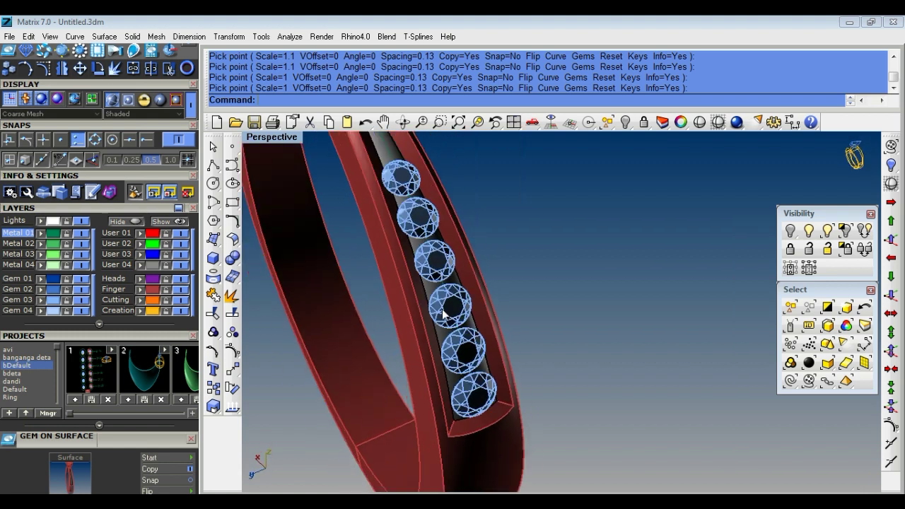
key(Home)
key(Home)
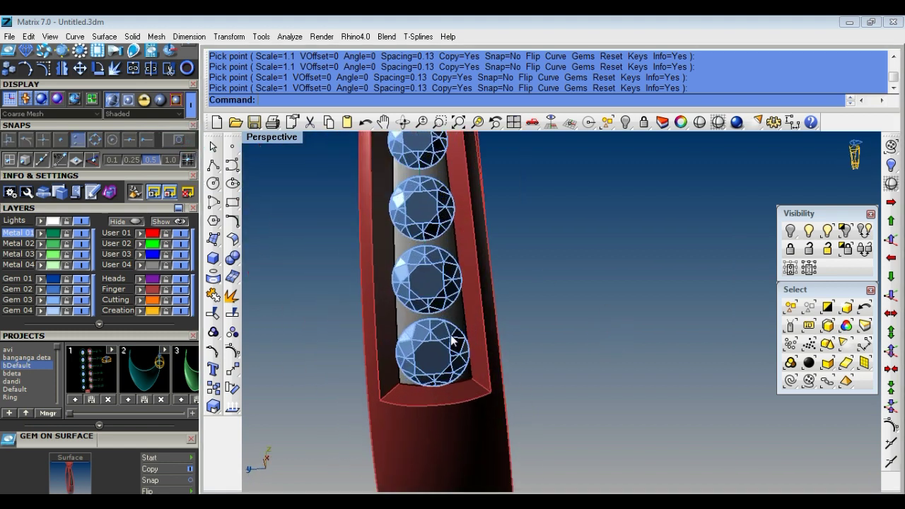
key(Home)
middle_click(460, 319)
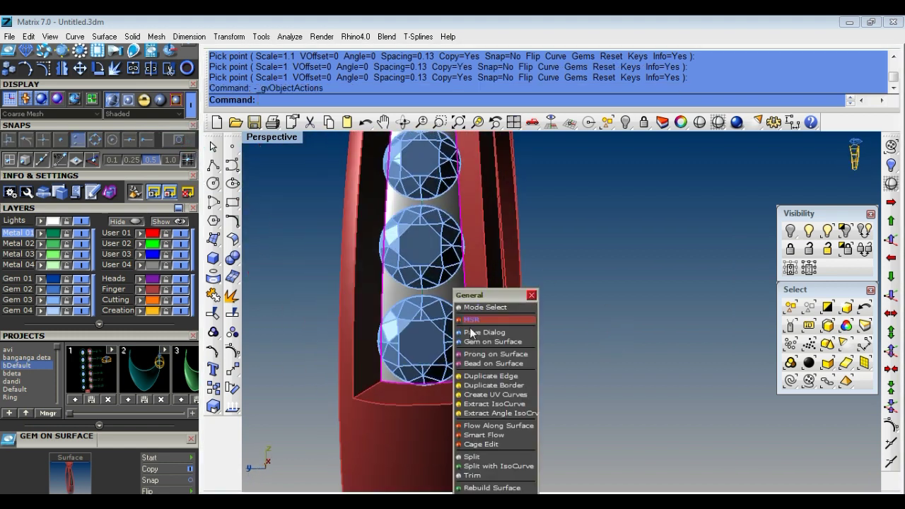
Step: Start bead prongs with flipped direction, placing two prongs beside the gems
click(479, 354)
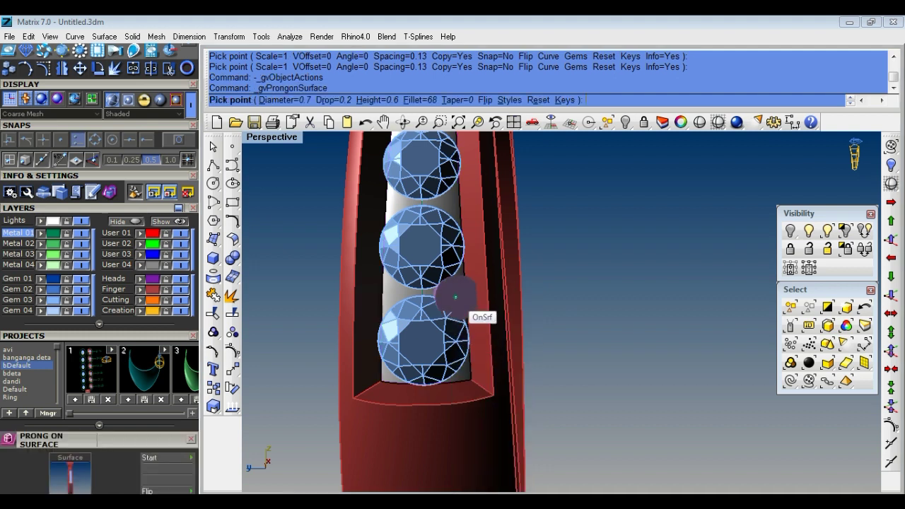
click(493, 100)
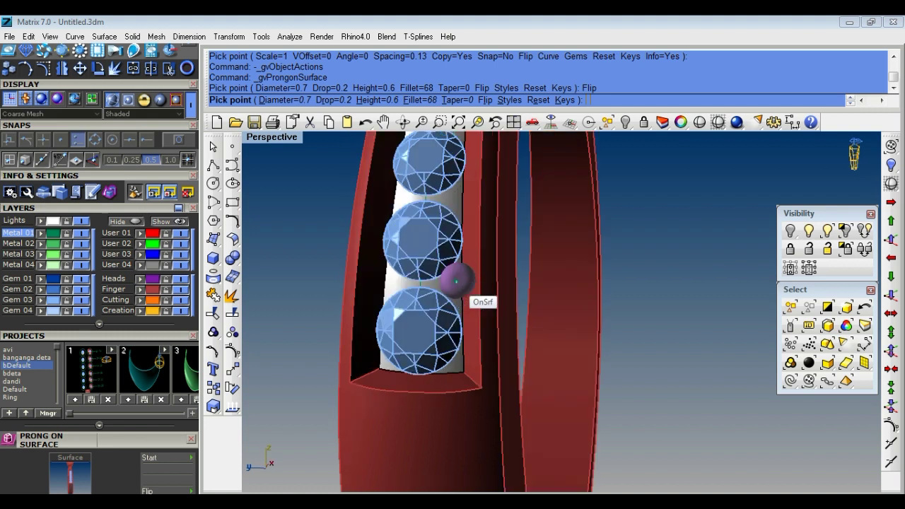
scroll(444, 287, up, 2)
text(q)
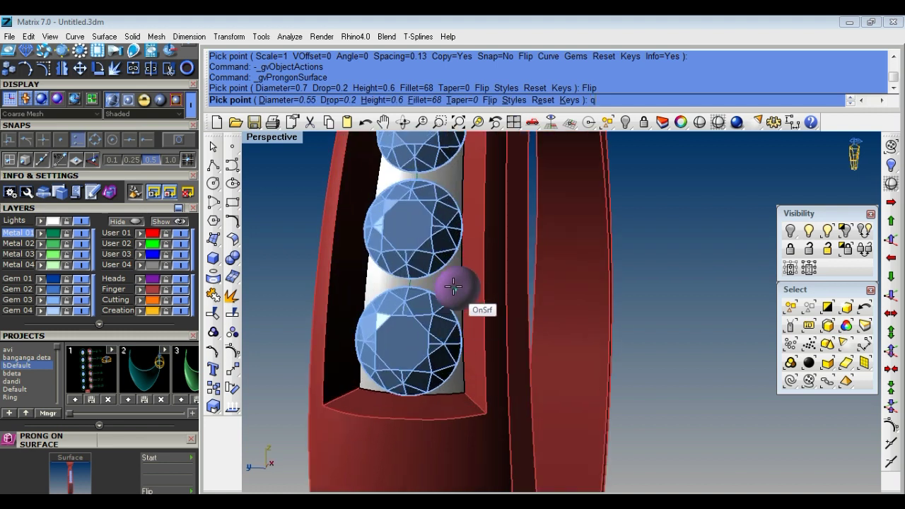
click(447, 285)
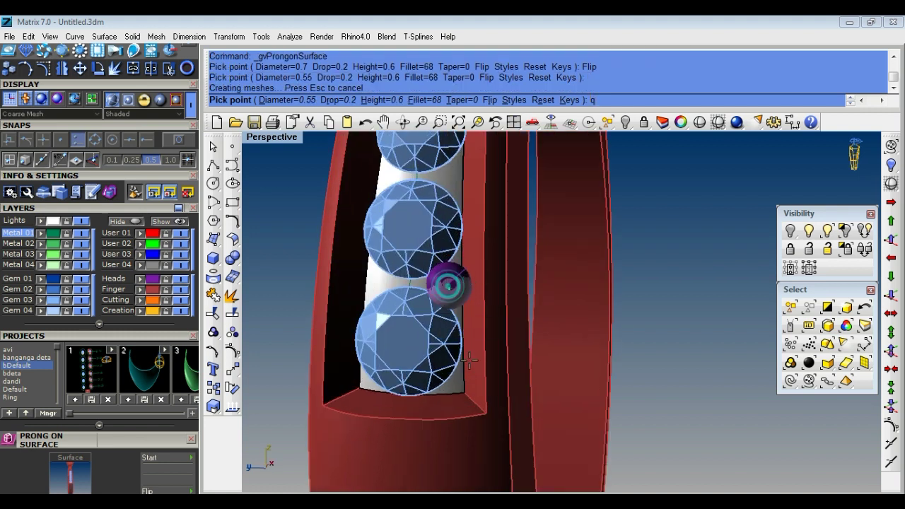
scroll(450, 366, up, 3)
scroll(449, 367, up, 2)
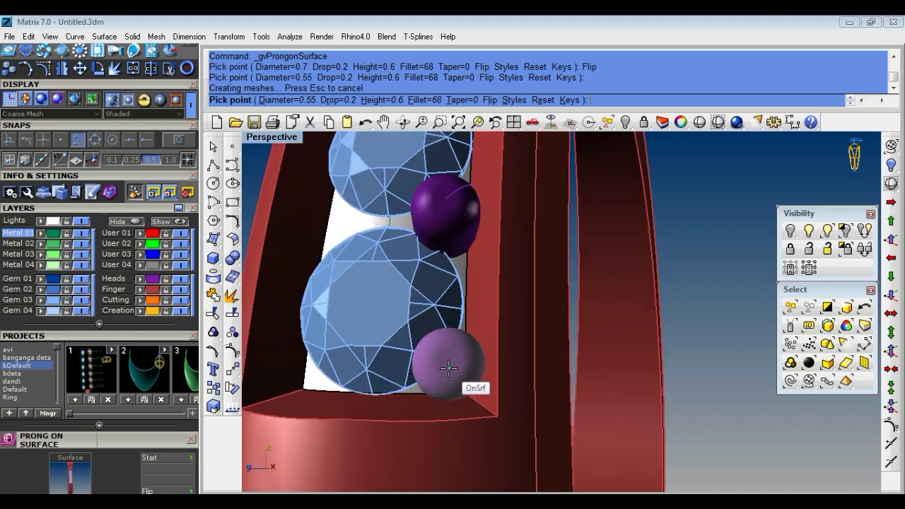
click(444, 364)
scroll(444, 364, down, 2)
text(q)
Step: Delete the misplaced upper prong and restart prong placement
key(Escape)
scroll(460, 297, up, 2)
scroll(460, 296, up, 3)
key(Delete)
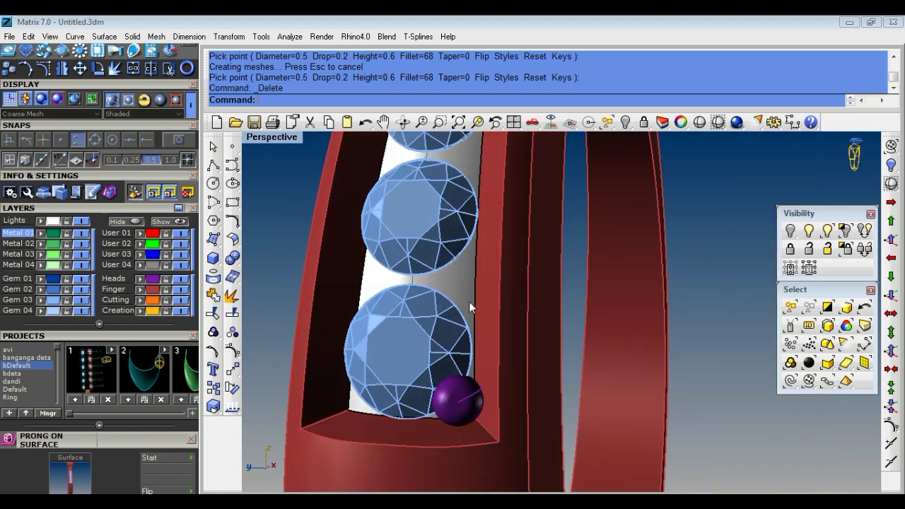
key(Return)
key(Return)
key(Return)
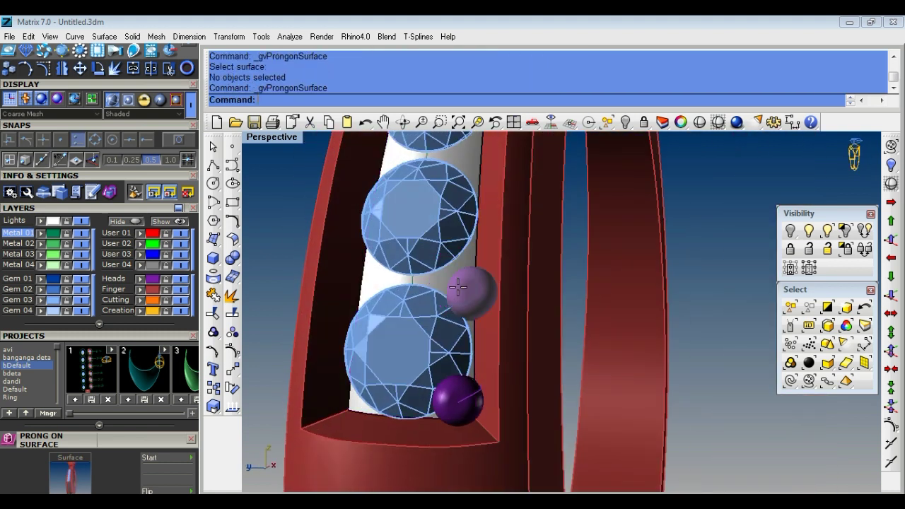
Step: Place bead prongs in the gaps between gems, including the top gap
click(459, 286)
right_drag(458, 289, 478, 340)
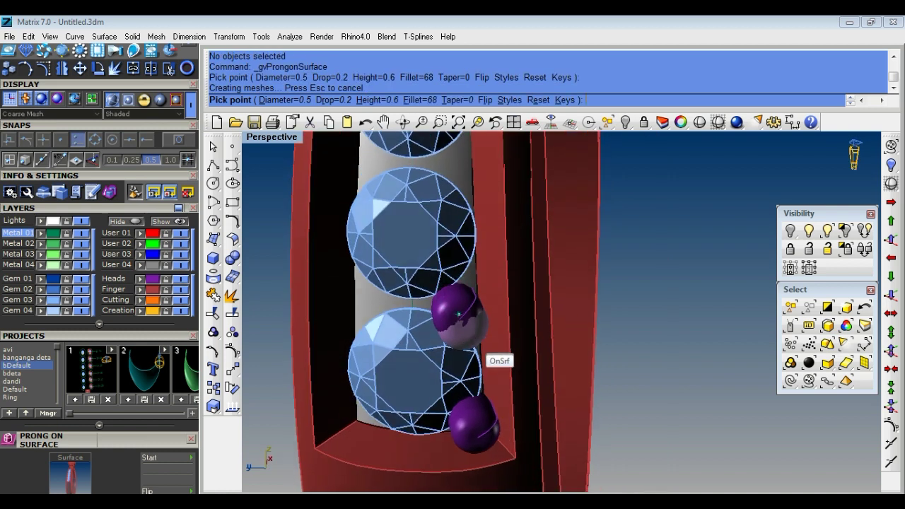
scroll(478, 265, up, 2)
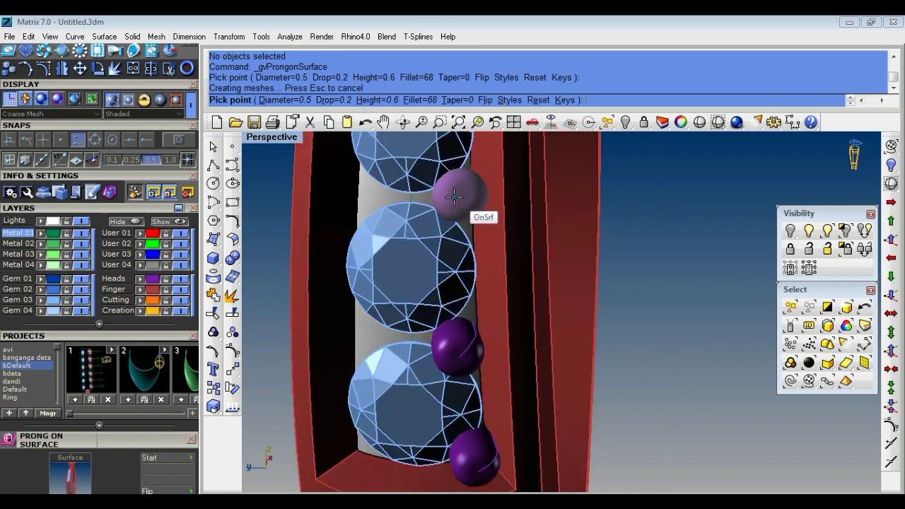
click(458, 196)
right_drag(460, 196, 485, 339)
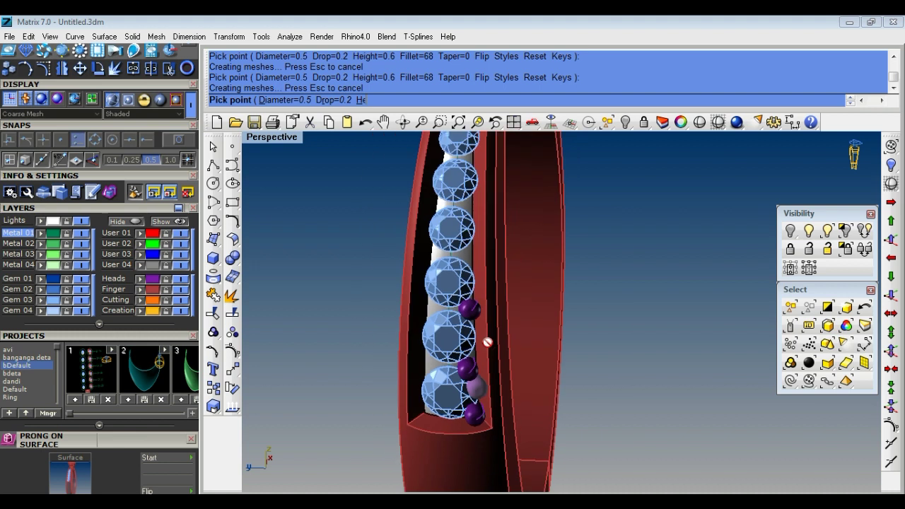
scroll(471, 256, up, 2)
scroll(471, 256, up, 2)
Step: Reduce the prong diameter from 0.5 to 0.45 and then 0.4
key(q)
key(w)
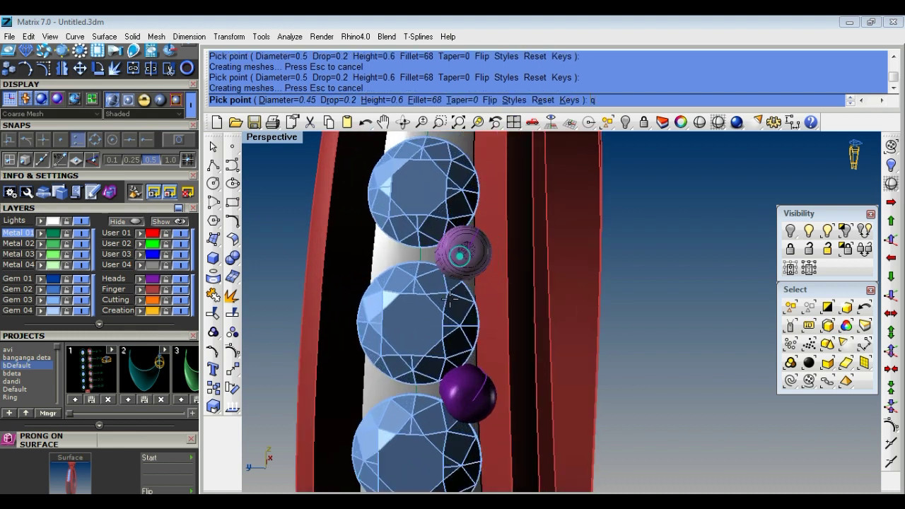
scroll(463, 354, down, 2)
scroll(460, 254, up, 2)
scroll(450, 242, up, 1)
key(q)
right_drag(449, 243, 453, 253)
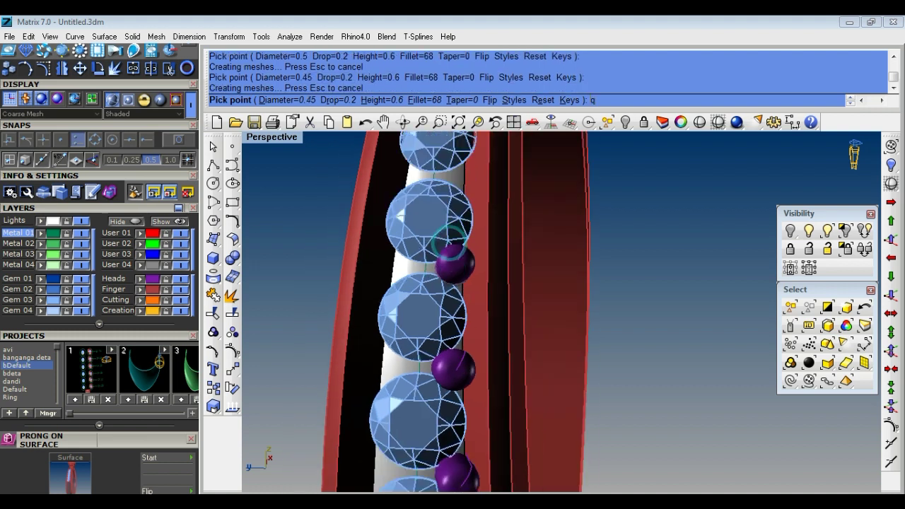
scroll(451, 253, up, 1)
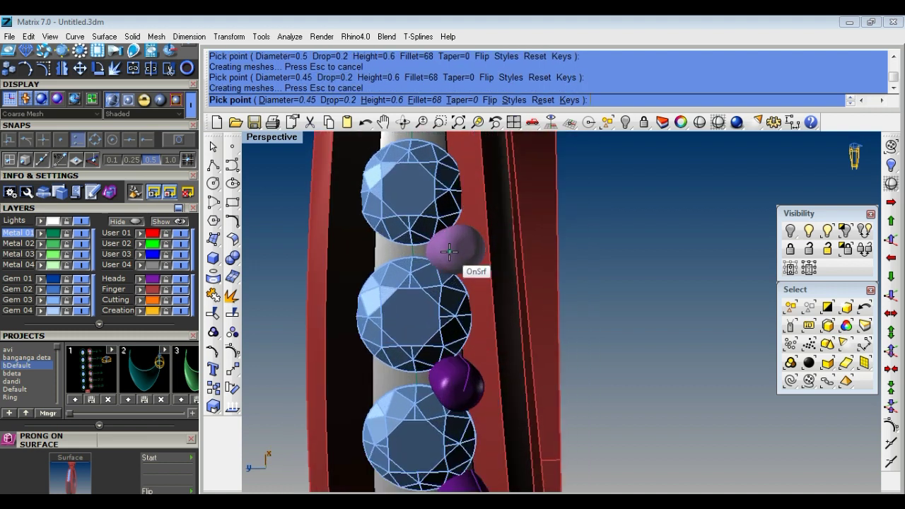
key(q)
scroll(448, 250, down, 3)
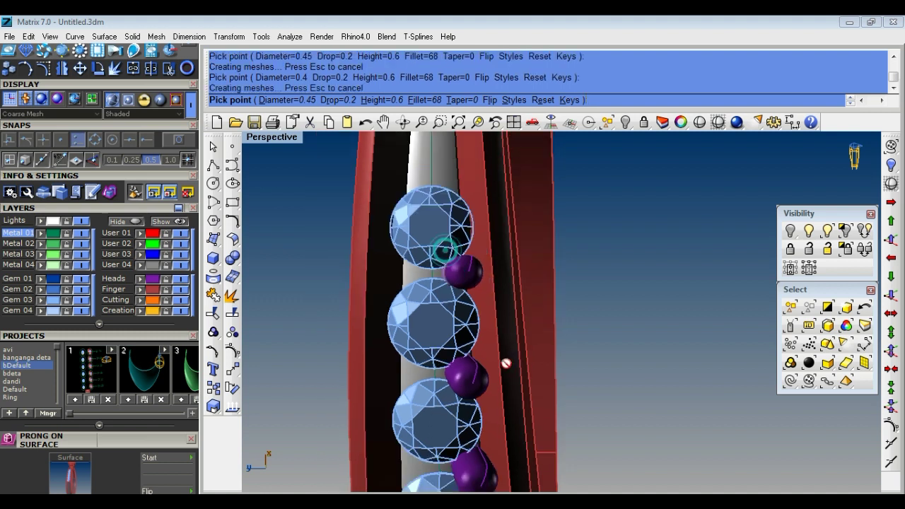
scroll(480, 299, up, 3)
Step: Place prongs just above the top gem and further up the groove
right_drag(476, 288, 485, 293)
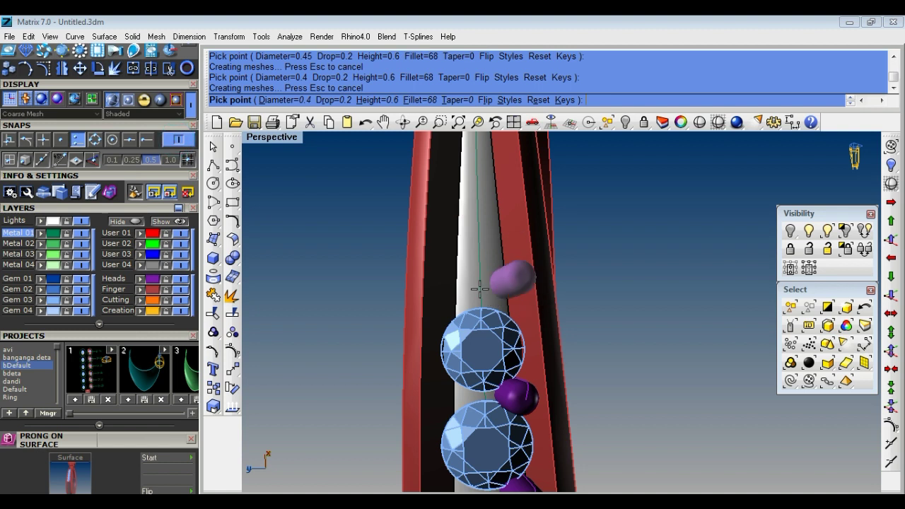
scroll(480, 288, up, 1)
scroll(486, 282, up, 1)
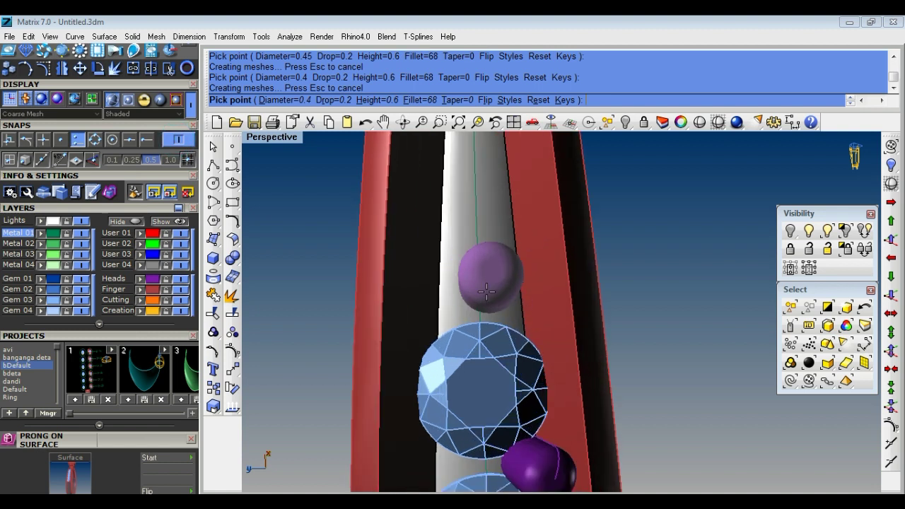
text(e)
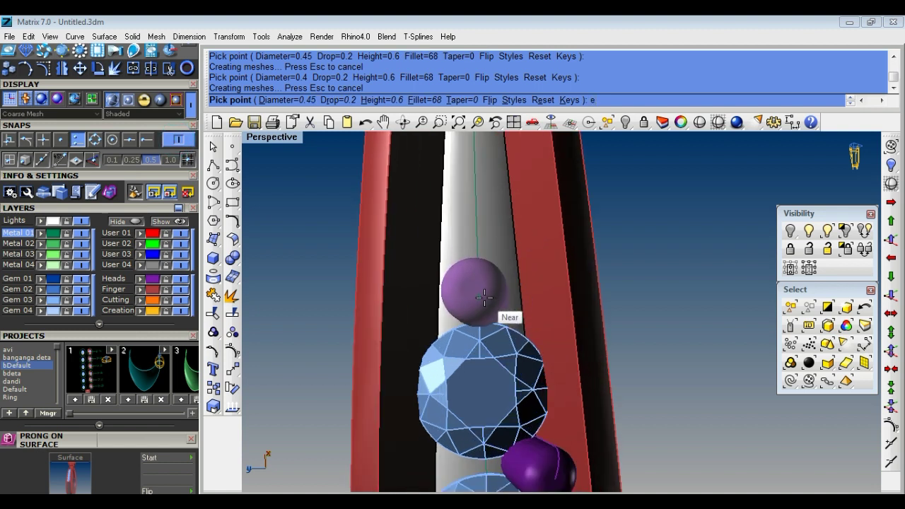
click(485, 297)
text(q)
click(481, 224)
scroll(495, 282, down, 2)
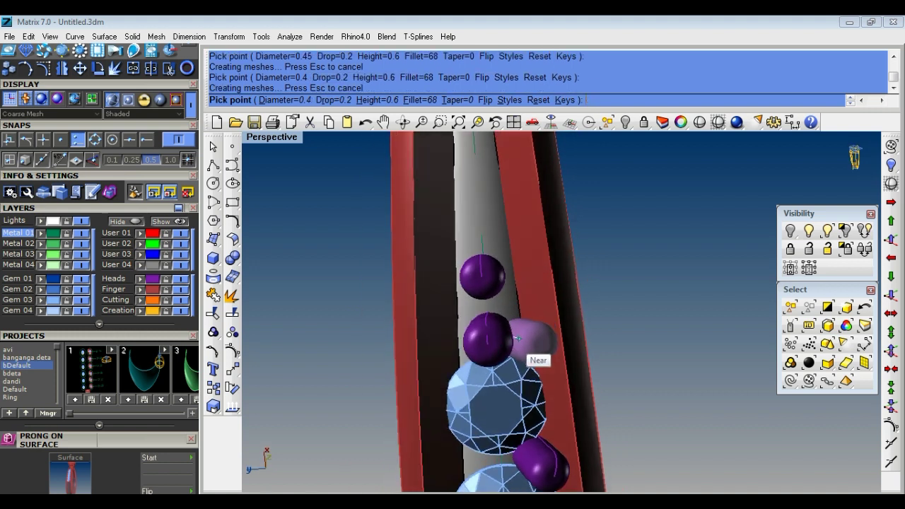
scroll(518, 339, up, 2)
text(q)
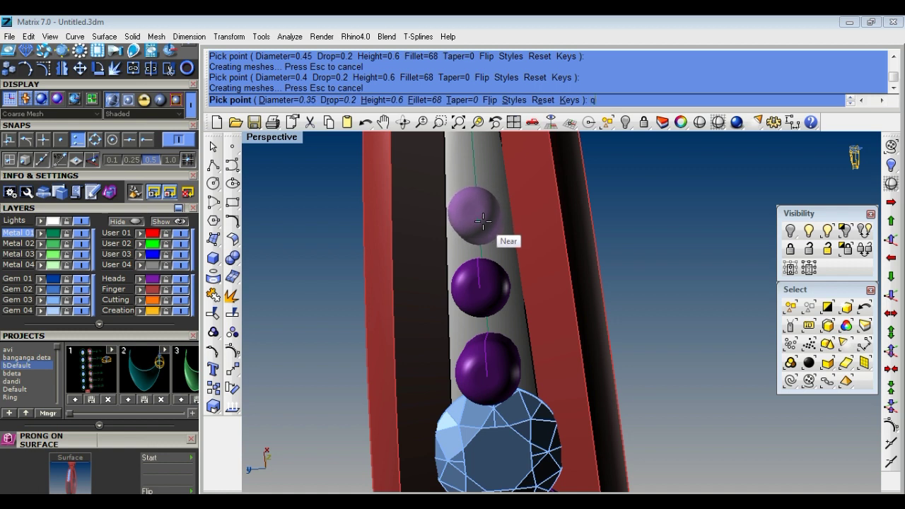
text(e)
click(483, 221)
Step: Continue smaller 0.35-diameter prongs to the groove's top and finish placement
scroll(519, 348, down, 2)
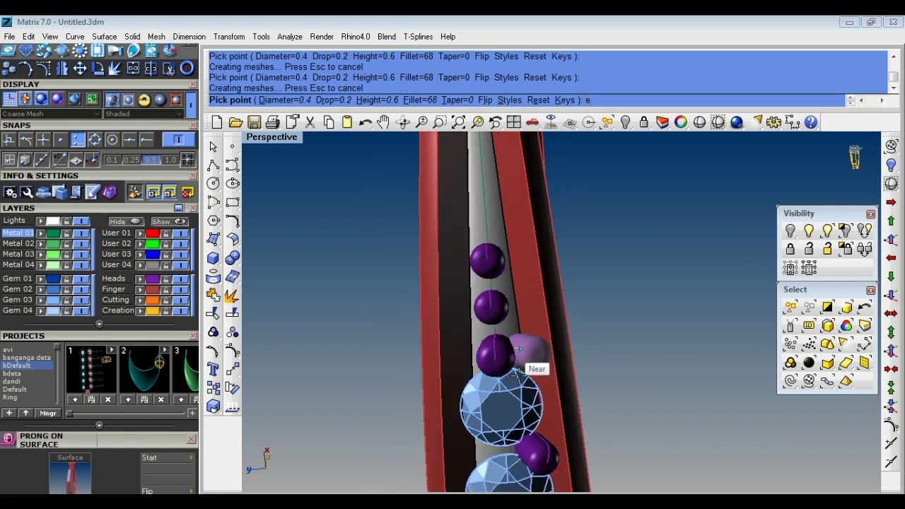
scroll(519, 349, down, 1)
scroll(497, 280, up, 1)
scroll(497, 280, up, 1)
scroll(497, 280, up, 1)
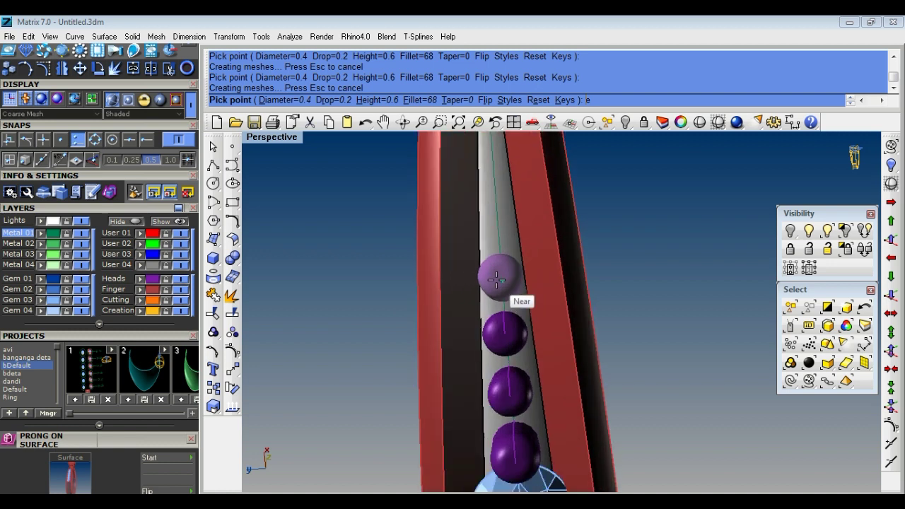
click(497, 280)
text(q)
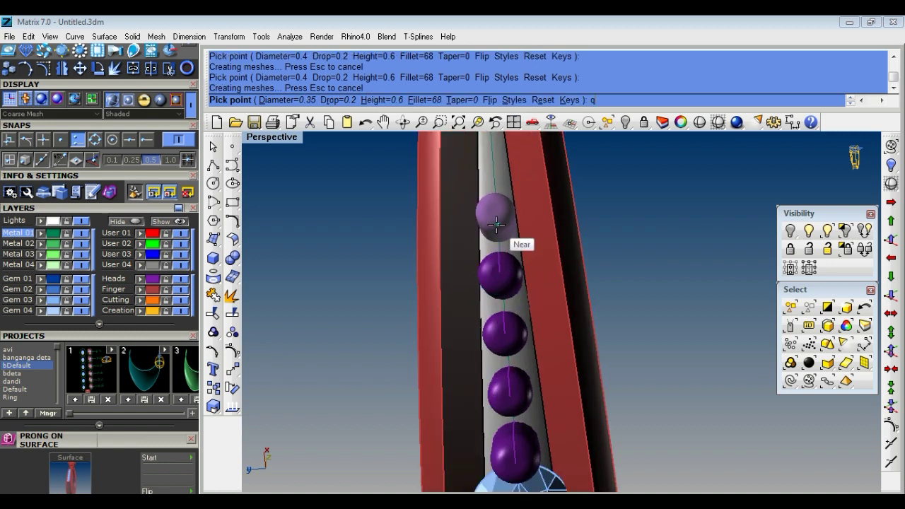
click(497, 223)
scroll(498, 297, down, 2)
scroll(496, 263, up, 1)
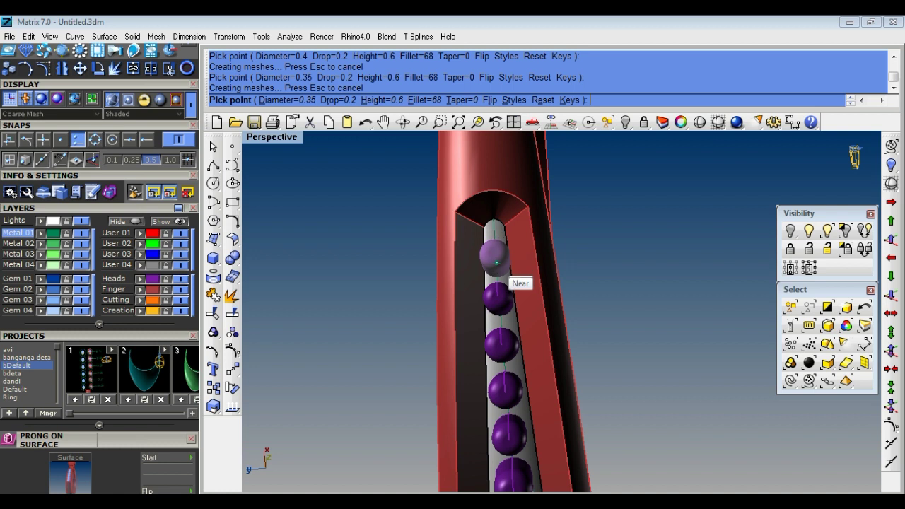
click(497, 261)
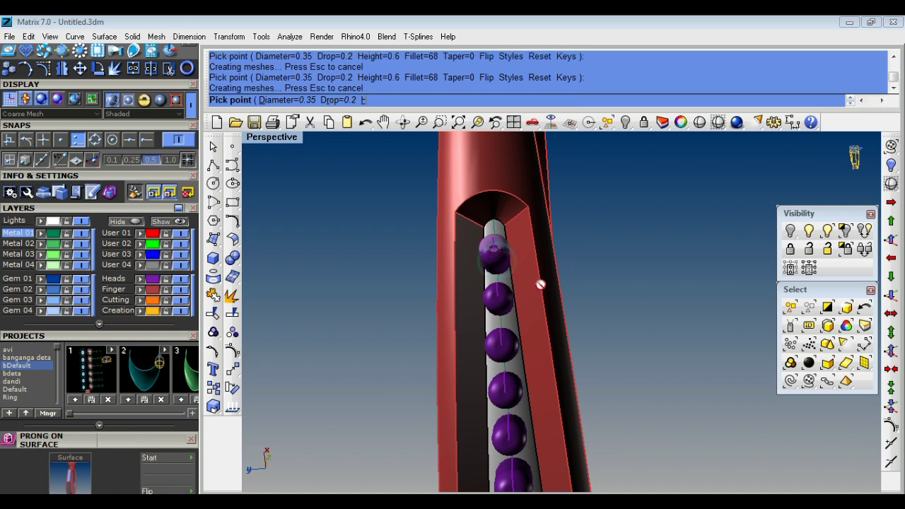
key(Return)
Step: Window-select the six gems together with their prongs
scroll(538, 287, down, 1)
scroll(533, 293, down, 1)
scroll(532, 289, down, 1)
scroll(544, 318, up, 1)
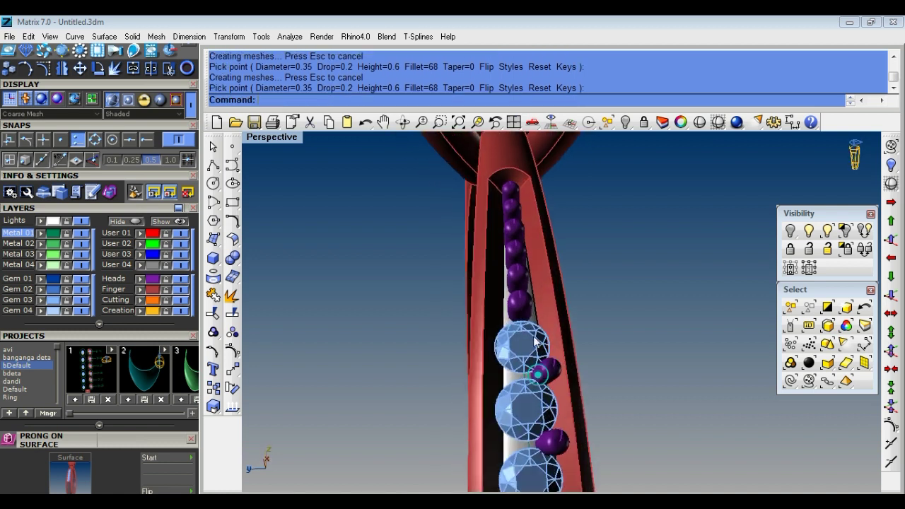
scroll(557, 289, down, 2)
scroll(553, 405, up, 1)
scroll(553, 405, up, 2)
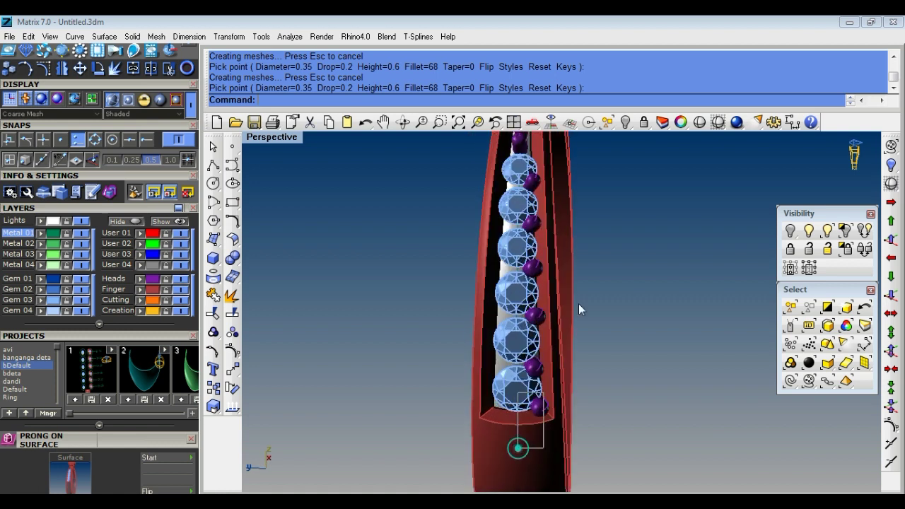
drag(578, 309, 637, 162)
scroll(573, 283, down, 1)
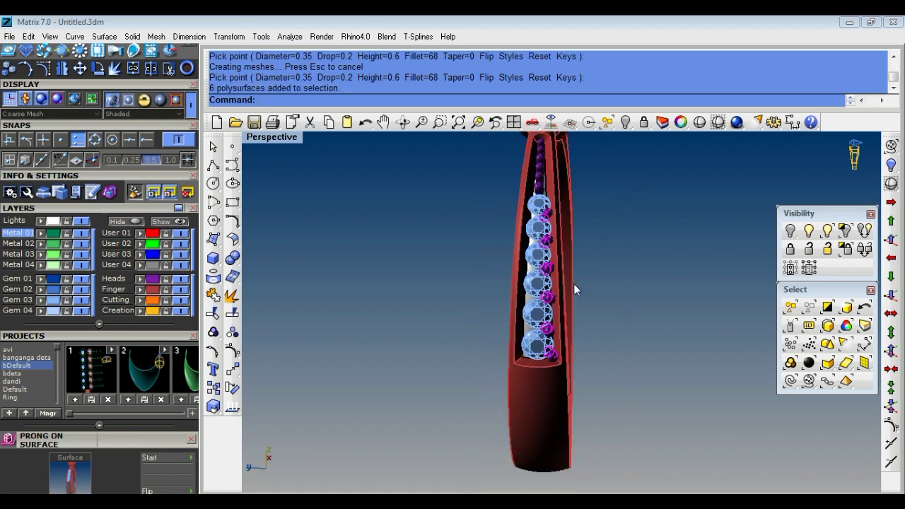
Step: Group the six gems and prongs, mirror-copy them onto the opposite groove, and select prongs by colour
click(214, 332)
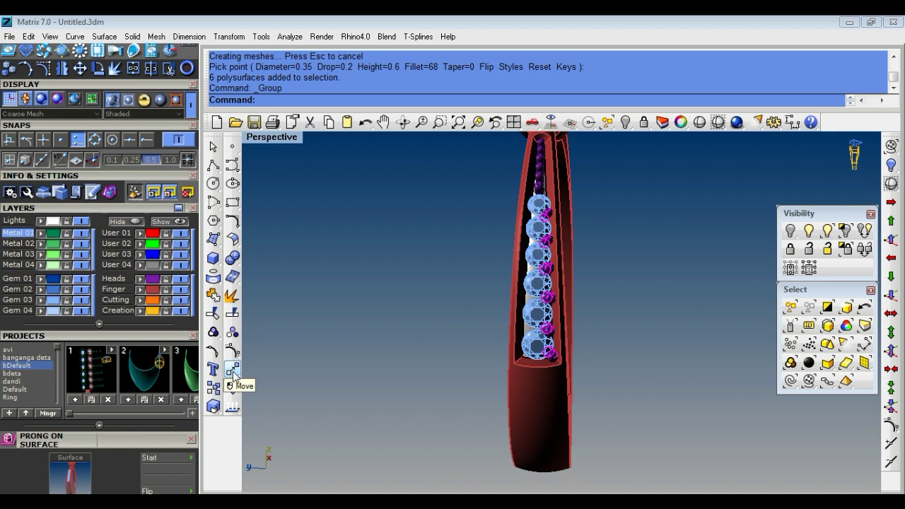
click(233, 373)
click(346, 386)
text(q)
key(Return)
text(0)
key(Return)
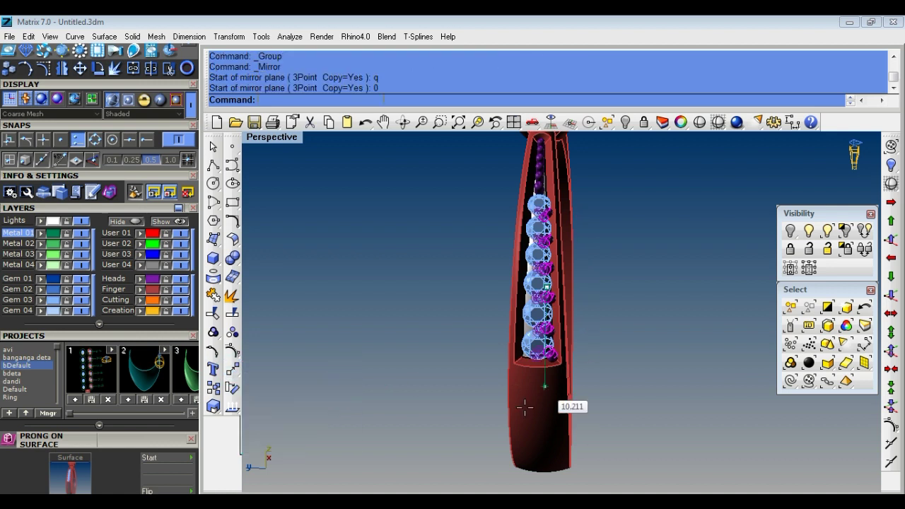
mouse_move(602, 347)
right_down()
mouse_move(398, 342)
mouse_move(495, 372)
right_up()
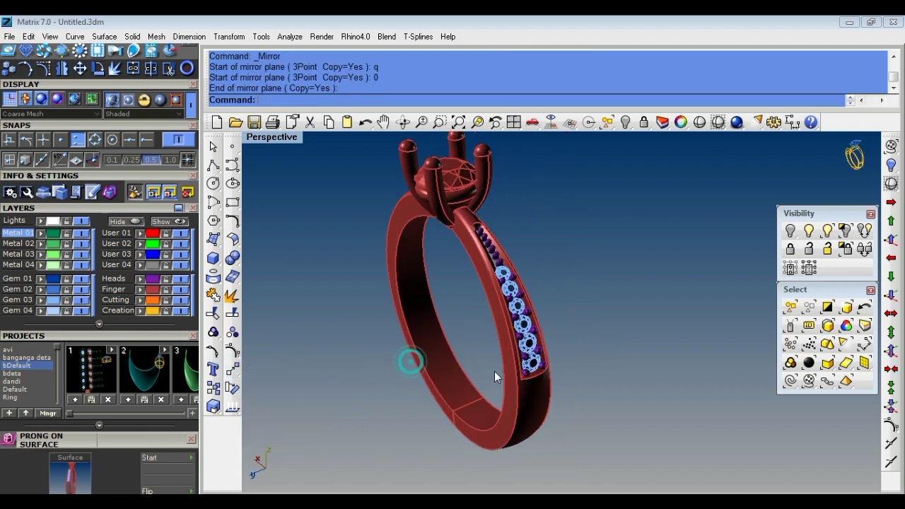
scroll(520, 283, up, 4)
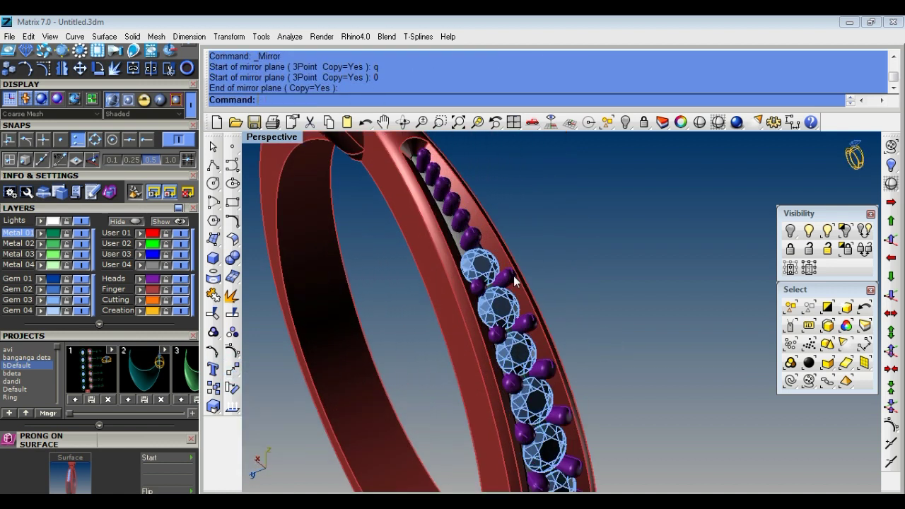
click(845, 328)
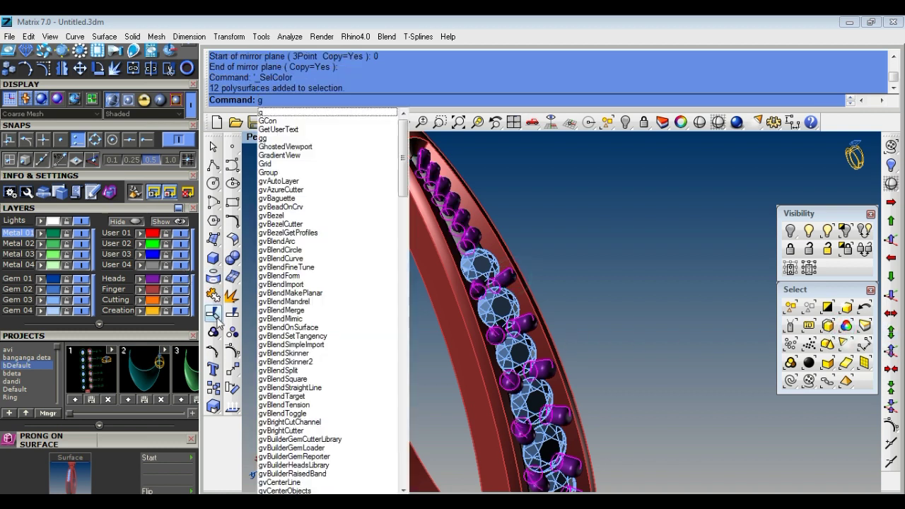
Step: Group the twelve selected prongs and unlock the 10 locked ring and centre-gem objects
key(Return)
scroll(468, 283, down, 2)
scroll(468, 282, down, 2)
scroll(468, 283, down, 2)
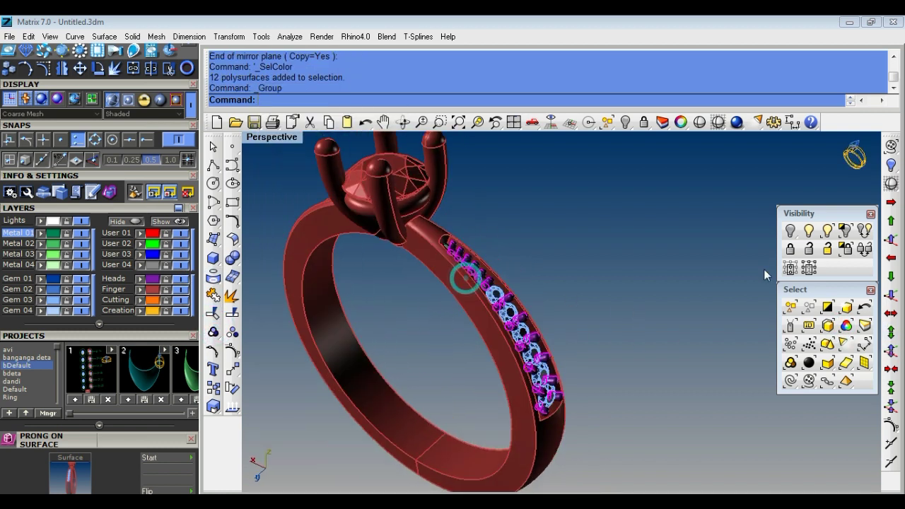
click(791, 249)
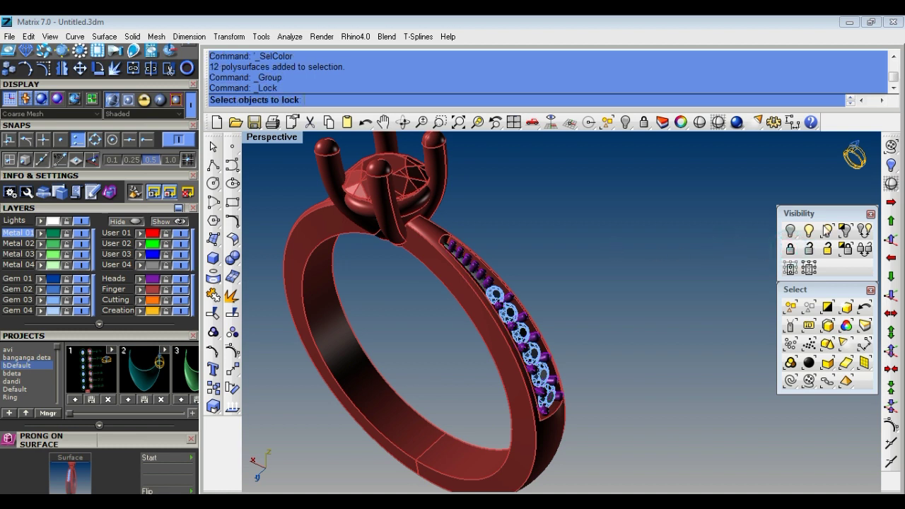
click(809, 249)
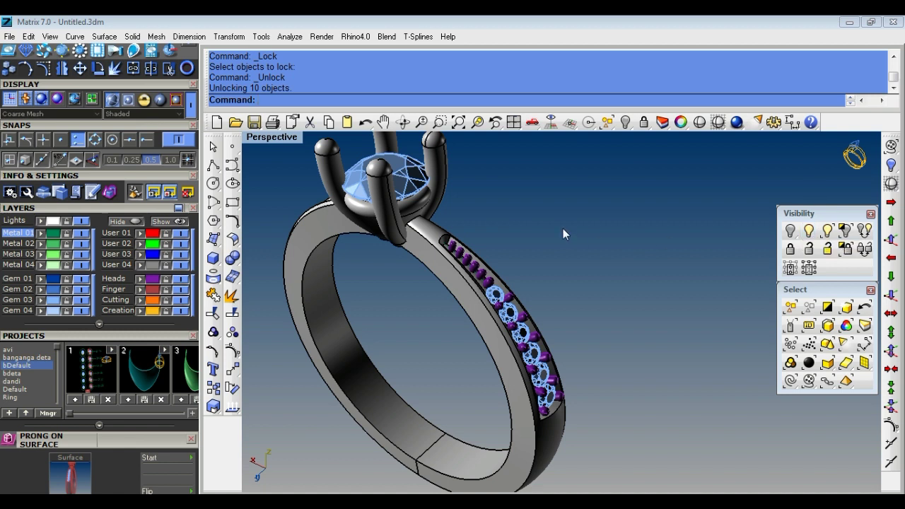
Step: Delete the ring head with its prongs and both shank pieces
scroll(563, 228, down, 3)
right_drag(546, 252, 467, 229)
click(467, 228)
scroll(515, 220, down, 2)
key(Delete)
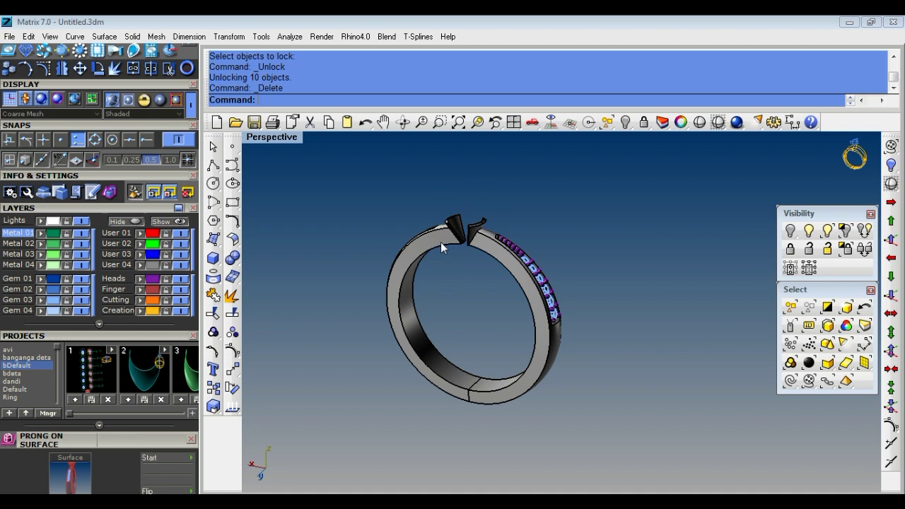
click(440, 241)
key(Delete)
click(479, 226)
key(Delete)
Step: Remove the leftover surface and curve beside the gem row
right_drag(531, 250, 529, 238)
click(848, 362)
click(826, 381)
key(Delete)
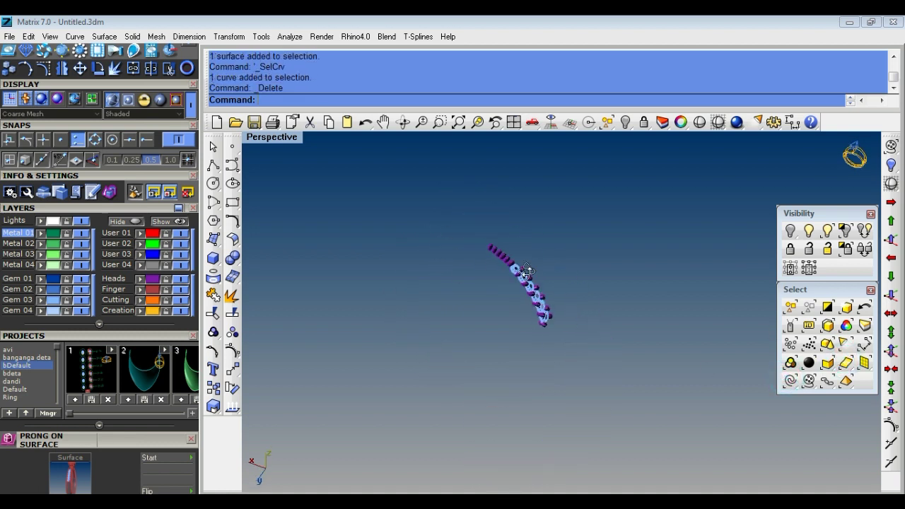
Step: Orient the gem row upright, group the stones and prongs, and bring up the General menu
scroll(491, 241, up, 3)
scroll(491, 240, up, 2)
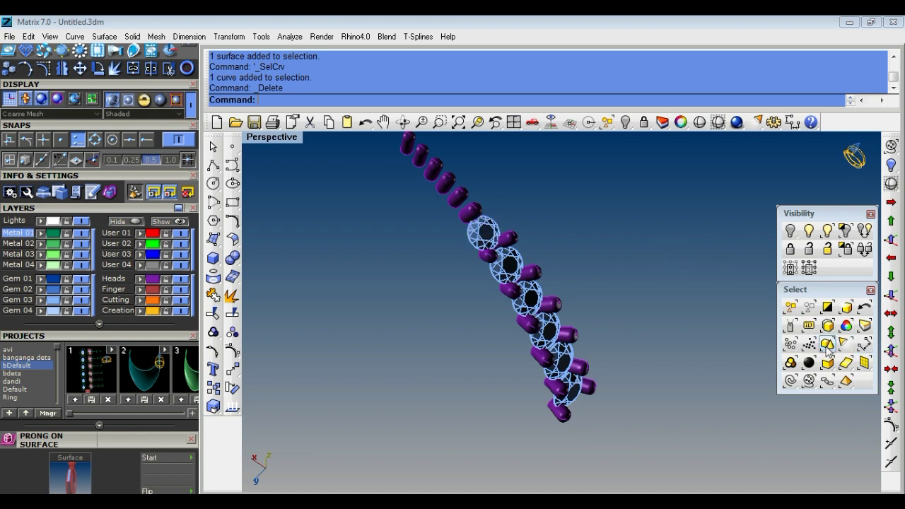
right_drag(668, 257, 683, 343)
scroll(450, 347, up, 3)
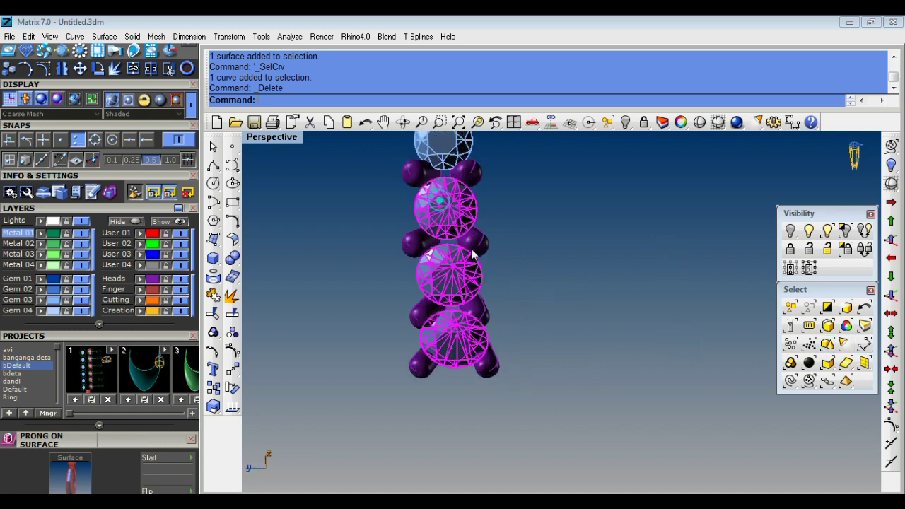
right_drag(472, 253, 522, 319)
scroll(481, 224, down, 2)
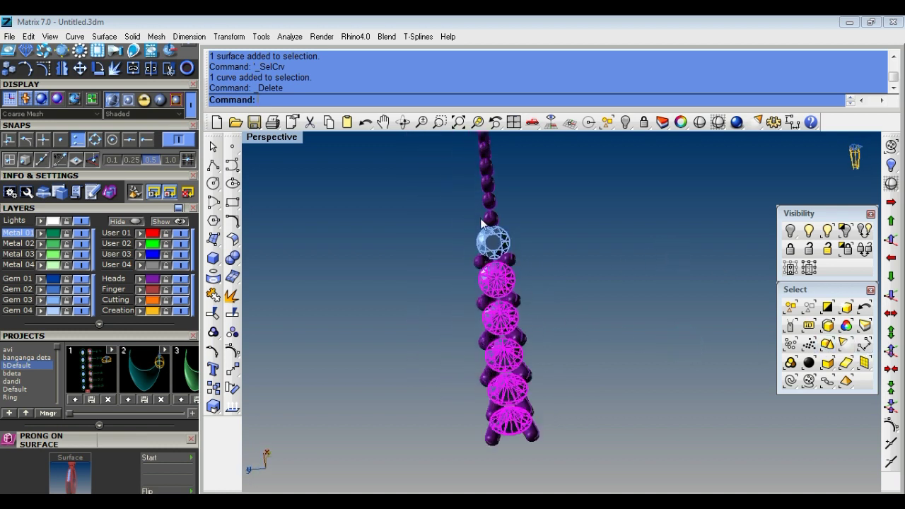
click(213, 331)
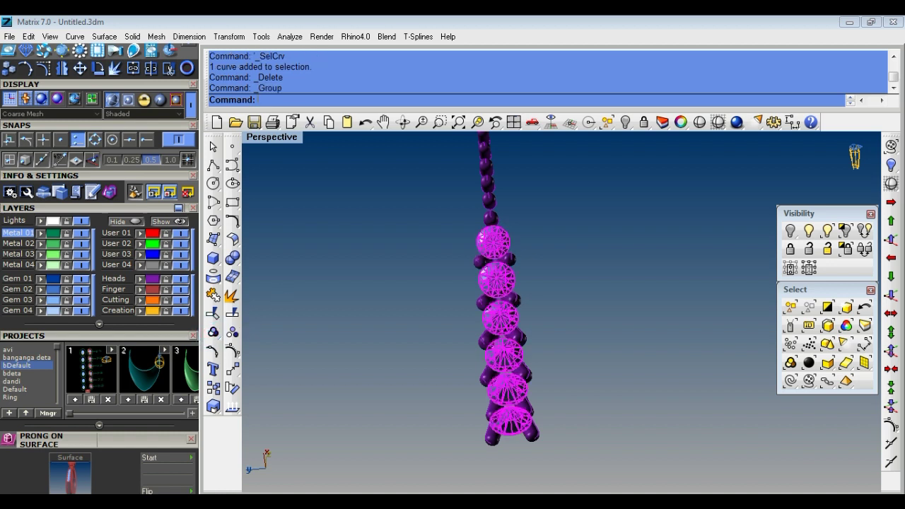
middle_click(485, 308)
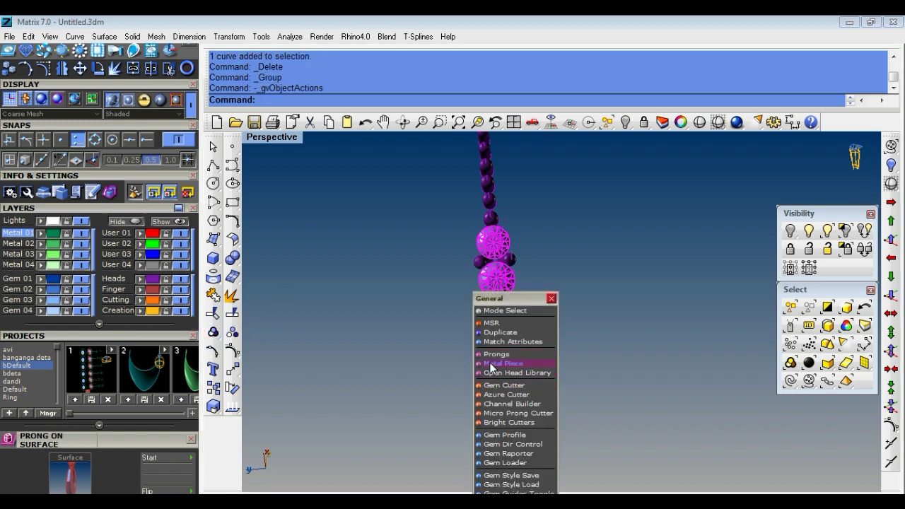
Step: Create tube-style Gem Cutters under every pavé stone and copy them to the clipboard
click(497, 394)
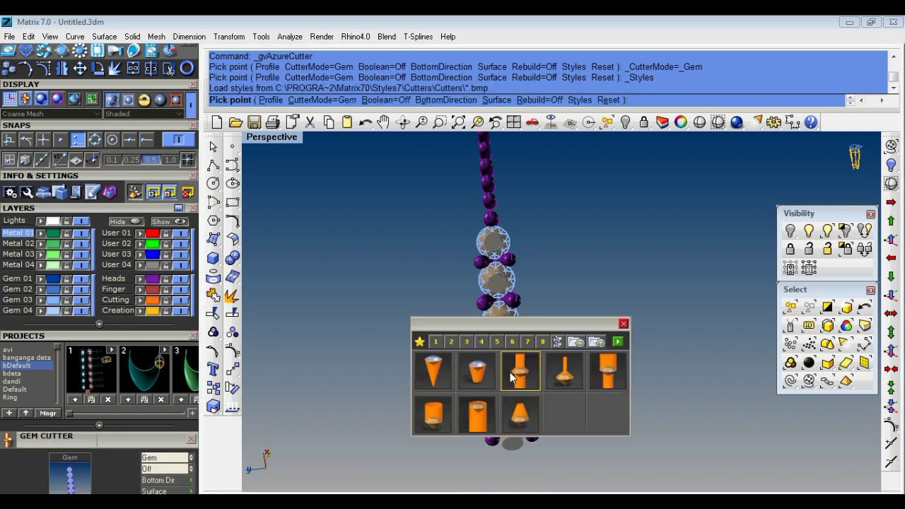
click(607, 371)
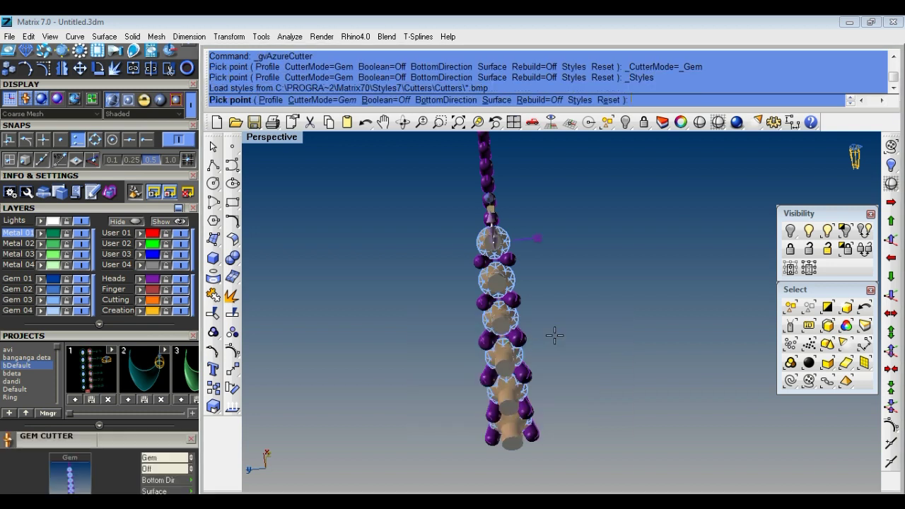
scroll(414, 318, down, 5)
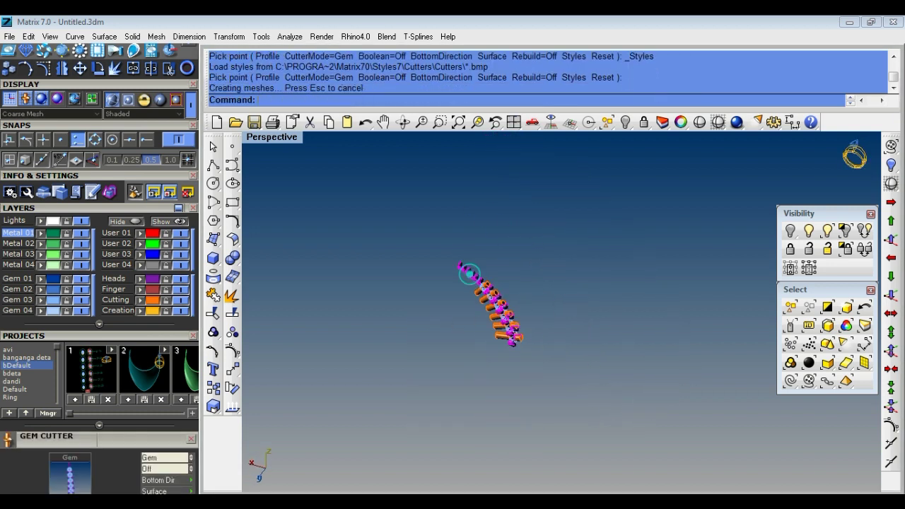
click(330, 123)
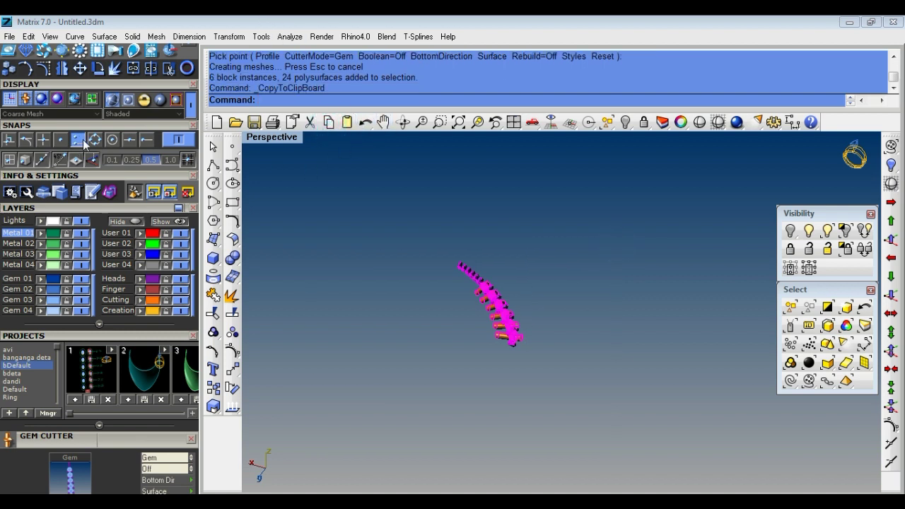
click(177, 141)
Step: Paste the copied tube cutters into the Rhinoceros ring
click(506, 423)
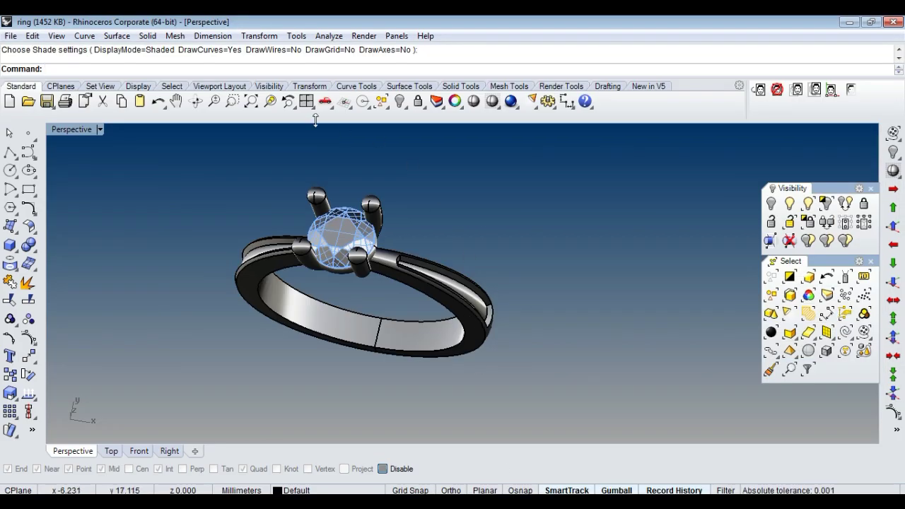
click(142, 102)
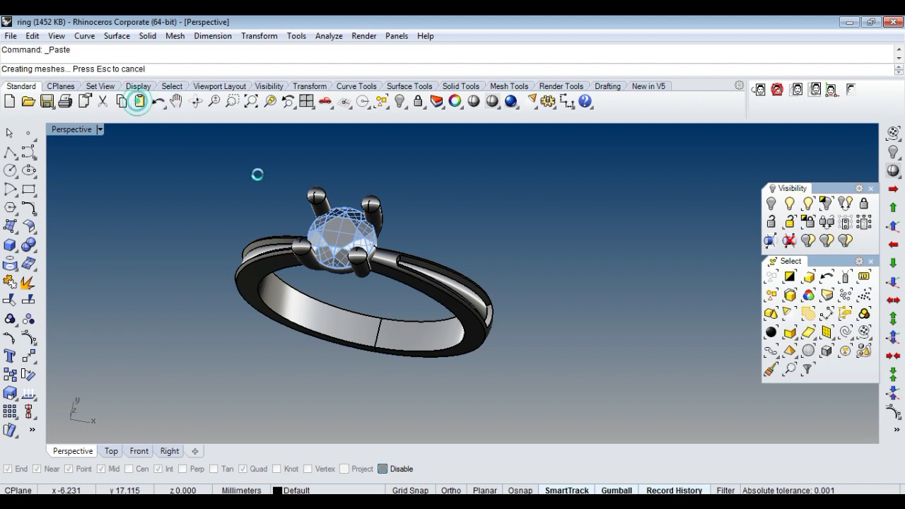
right_drag(257, 174, 294, 296)
click(294, 295)
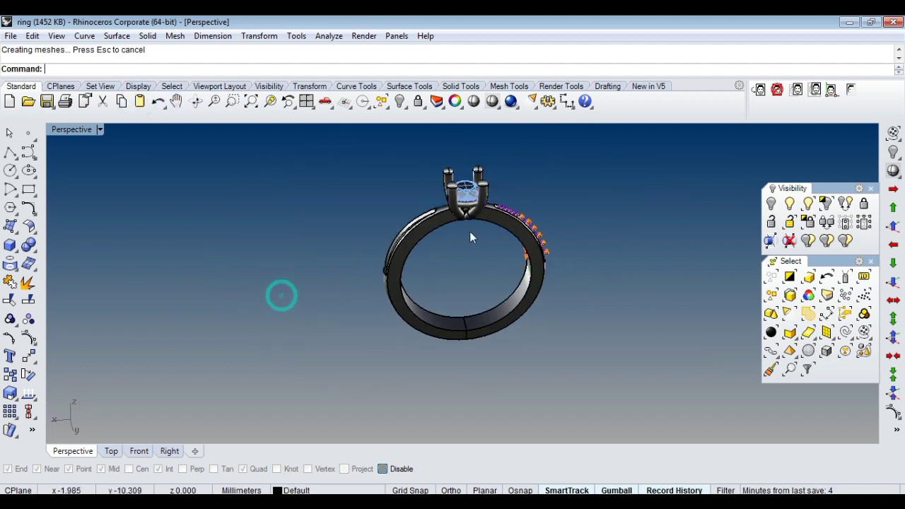
scroll(502, 257, up, 3)
Step: Hide the ring shank pieces
click(344, 302)
mouse_move(311, 248)
right_down()
mouse_move(323, 184)
mouse_move(305, 208)
right_up()
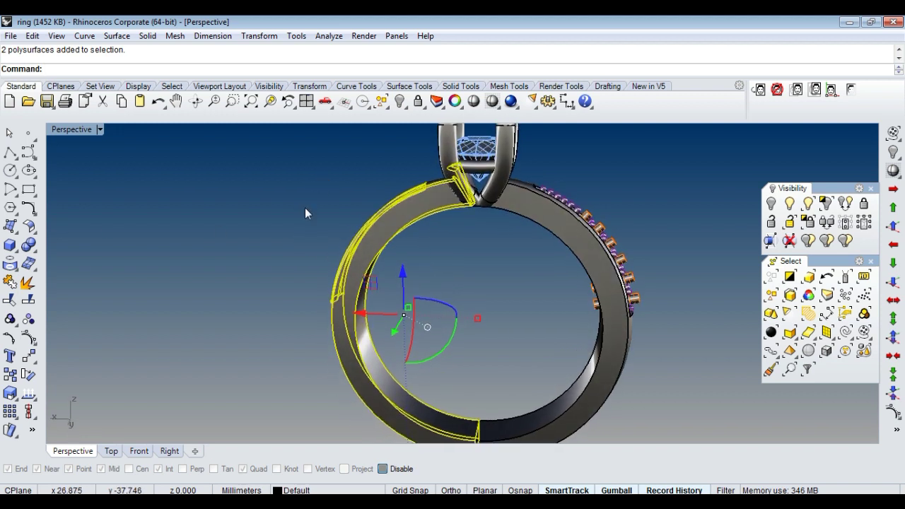
click(398, 103)
mouse_move(590, 270)
right_down()
mouse_move(524, 345)
mouse_move(529, 301)
right_up()
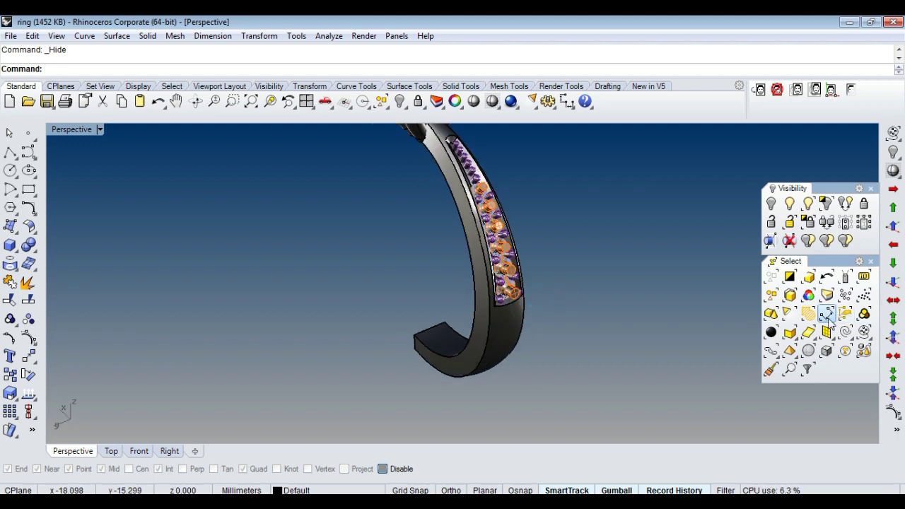
Step: Select the gems, shank and cutting objects and group them together
click(771, 313)
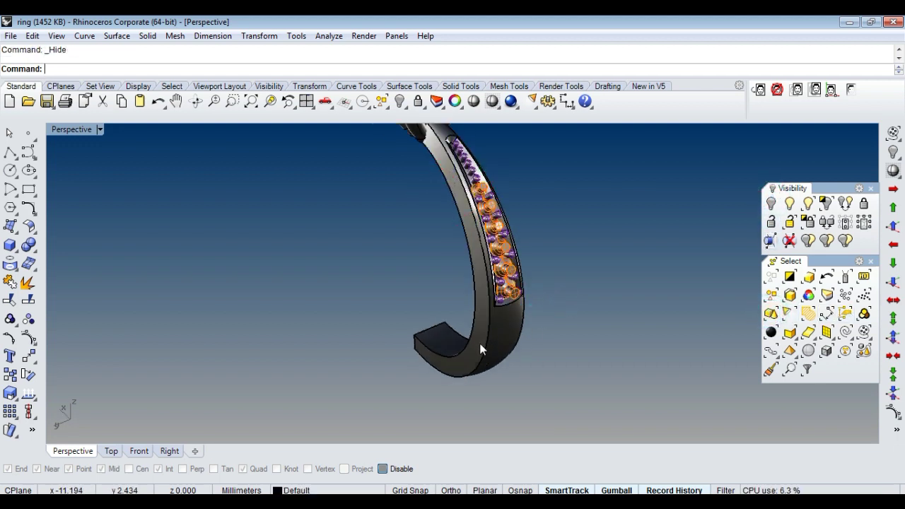
right_drag(480, 343, 496, 358)
shift+click(498, 369)
click(826, 241)
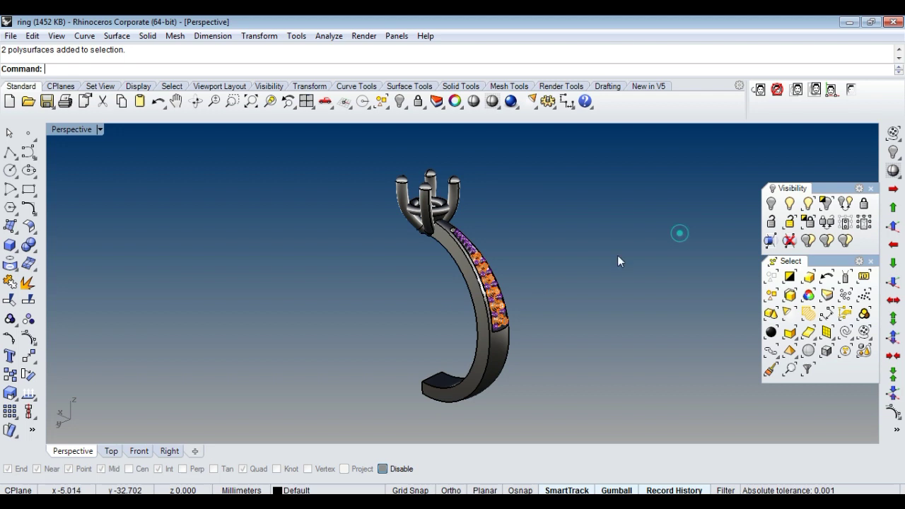
scroll(679, 233, up, 3)
scroll(679, 233, up, 2)
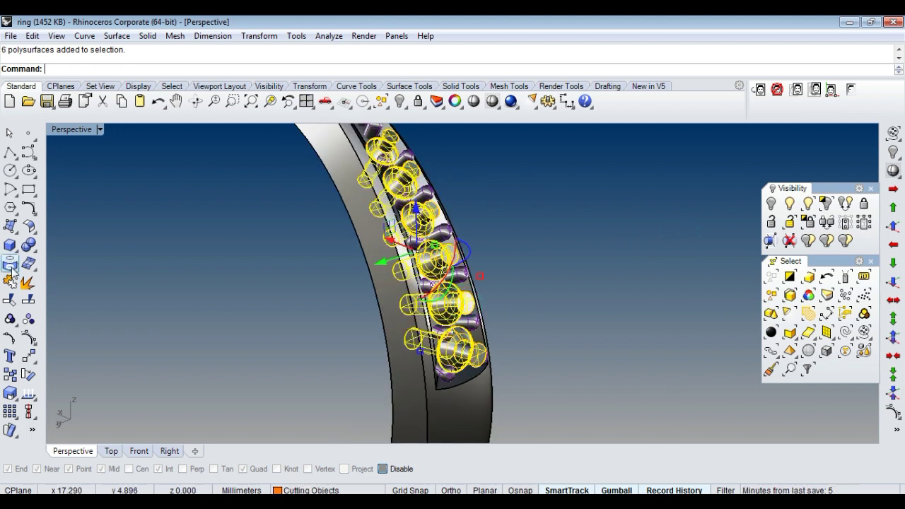
click(10, 319)
mouse_move(241, 354)
right_down()
mouse_move(479, 266)
mouse_move(461, 253)
mouse_move(354, 358)
mouse_move(384, 343)
mouse_move(264, 347)
mouse_move(413, 347)
right_up()
scroll(414, 347, up, 2)
scroll(470, 323, up, 2)
Step: Undo the grouping and delete the pasted cutters
key(Escape)
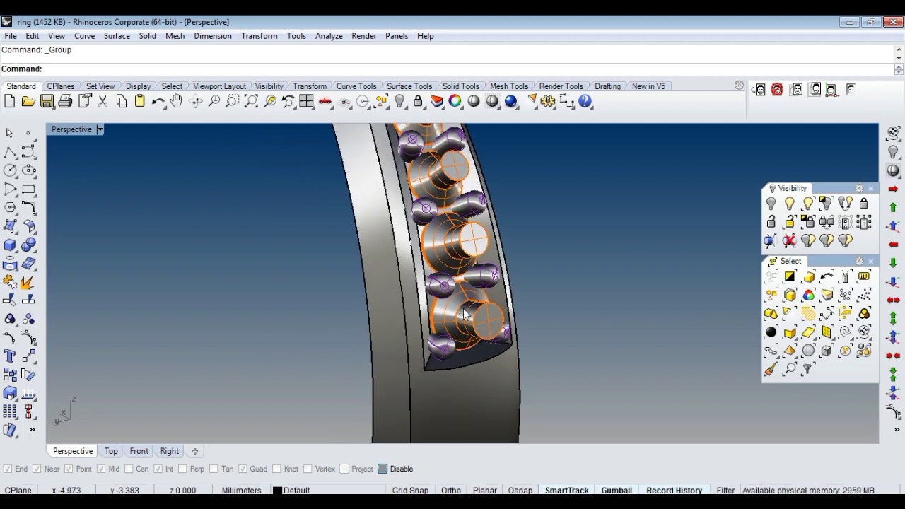
key(ctrl+z)
click(463, 315)
key(Delete)
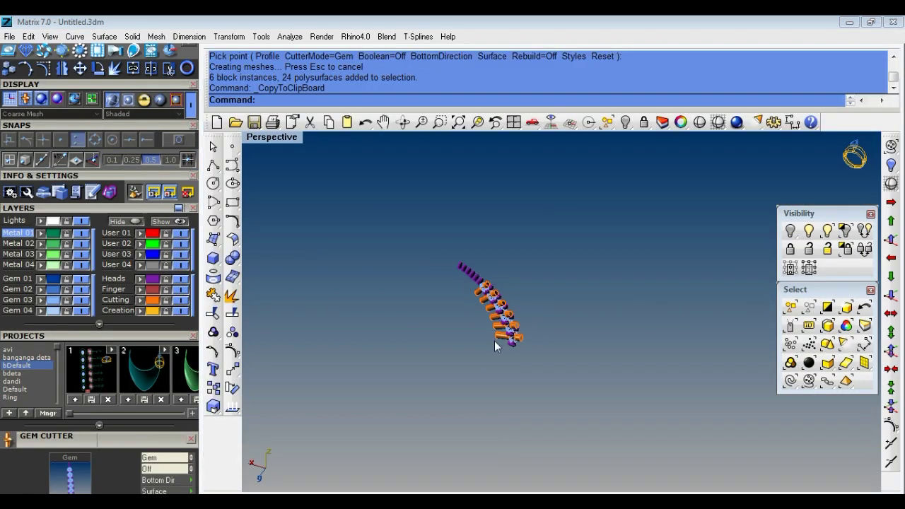
Step: Undo the previous Gem Cutter creation on the stone row
scroll(495, 341, up, 2)
scroll(495, 341, up, 2)
key(ctrl+z)
scroll(519, 300, up, 3)
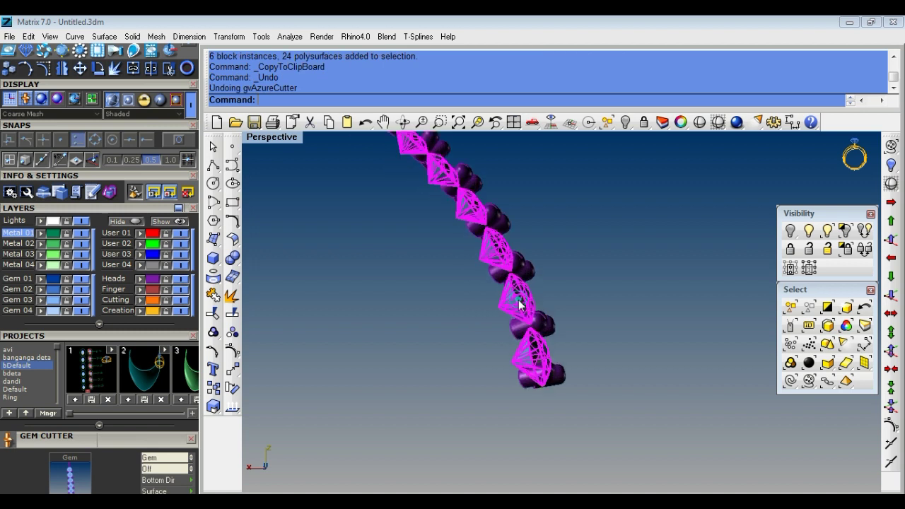
scroll(114, 257, down, 5)
Step: Rebuild the cutters in the second style with Lower Depth -500% and copy them
click(73, 297)
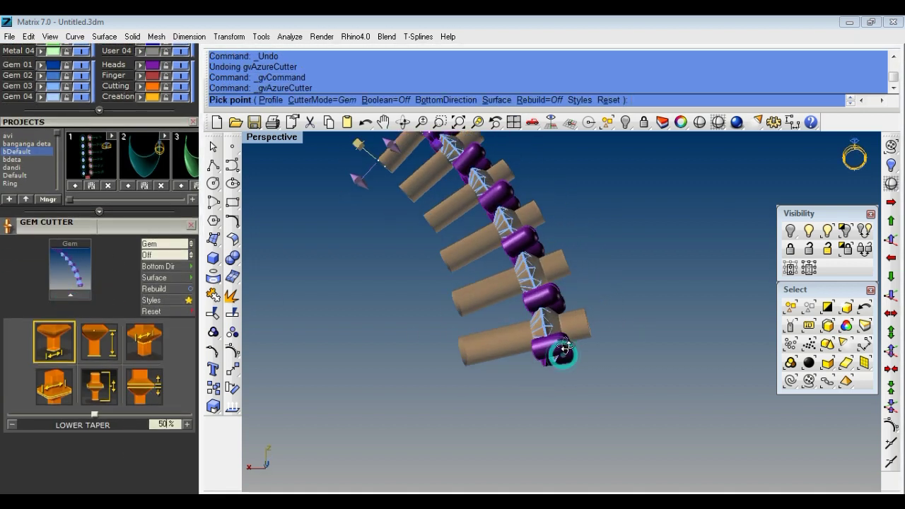
click(99, 354)
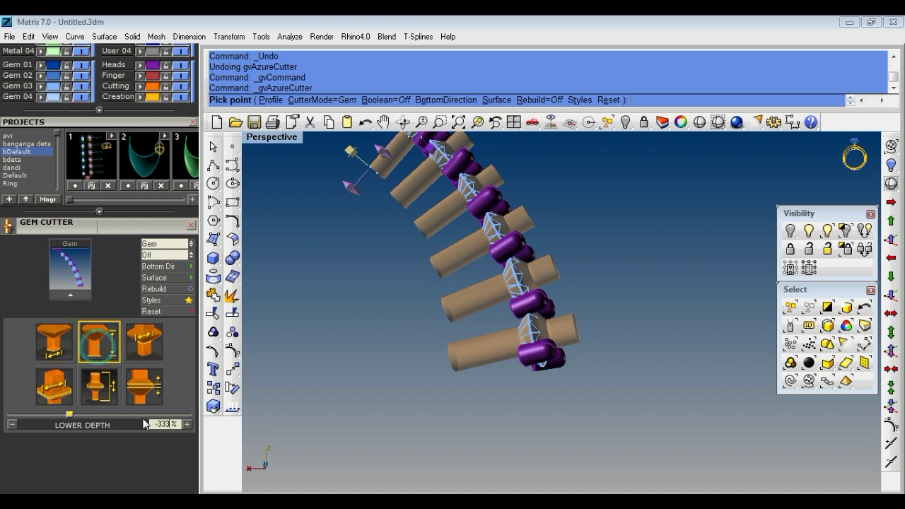
click(189, 425)
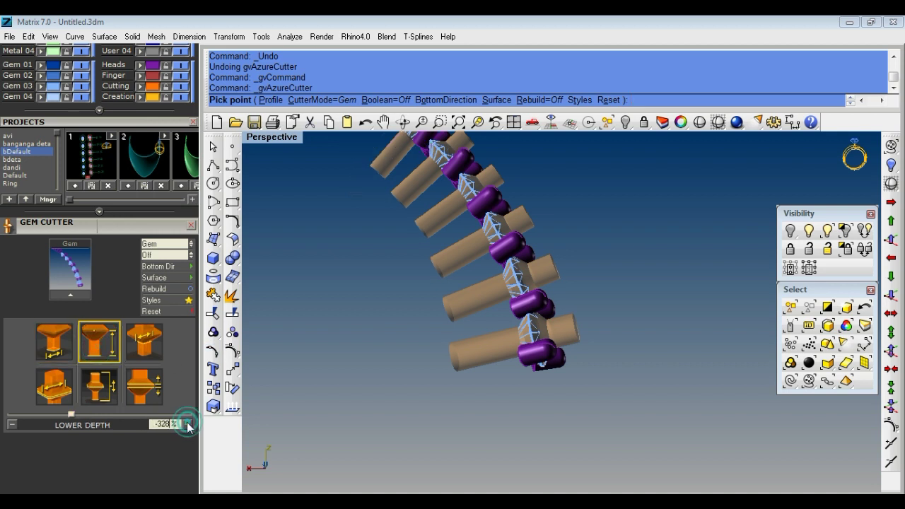
click(11, 425)
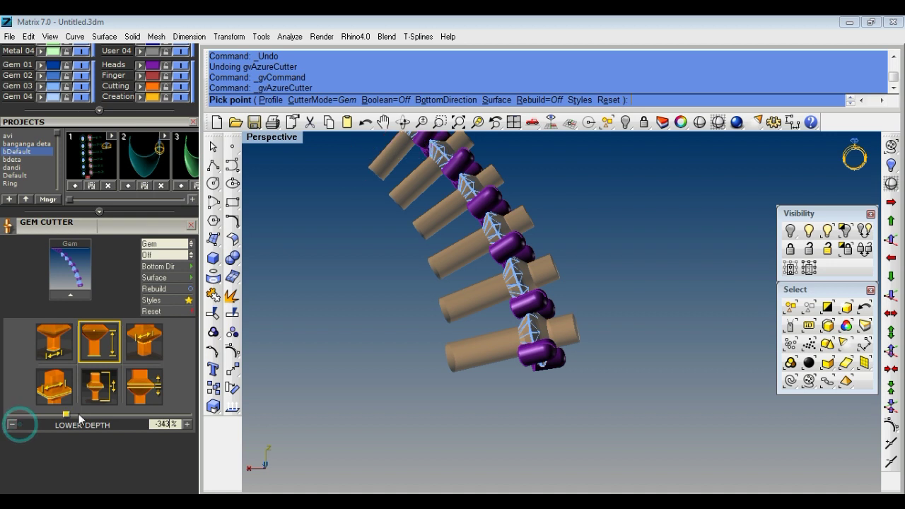
drag(63, 417, 7, 422)
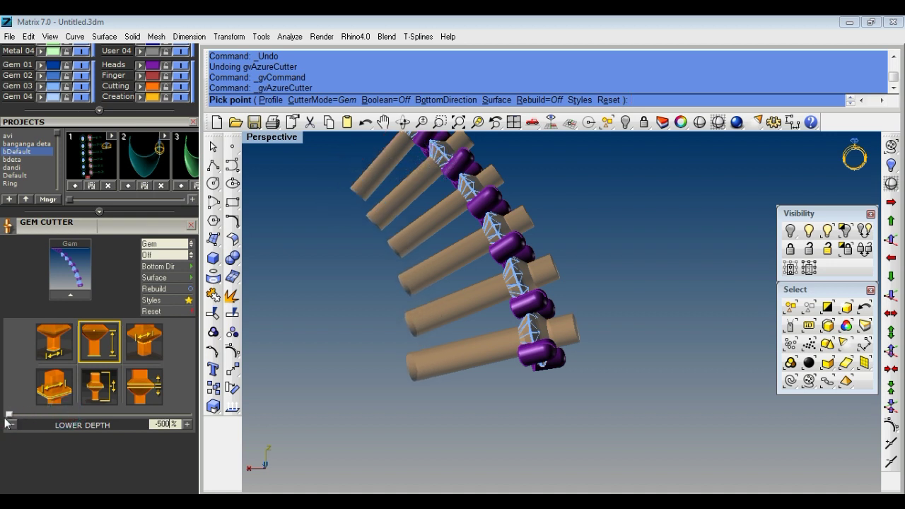
click(480, 355)
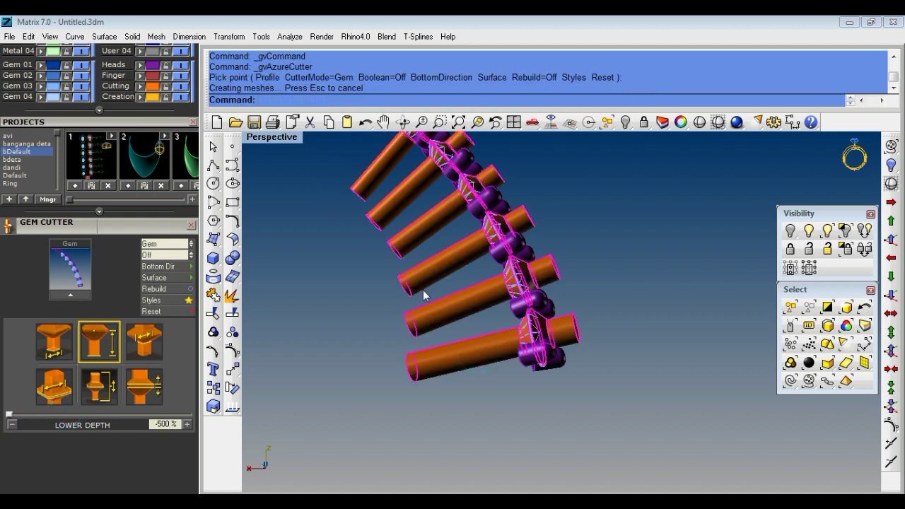
key(ctrl+c)
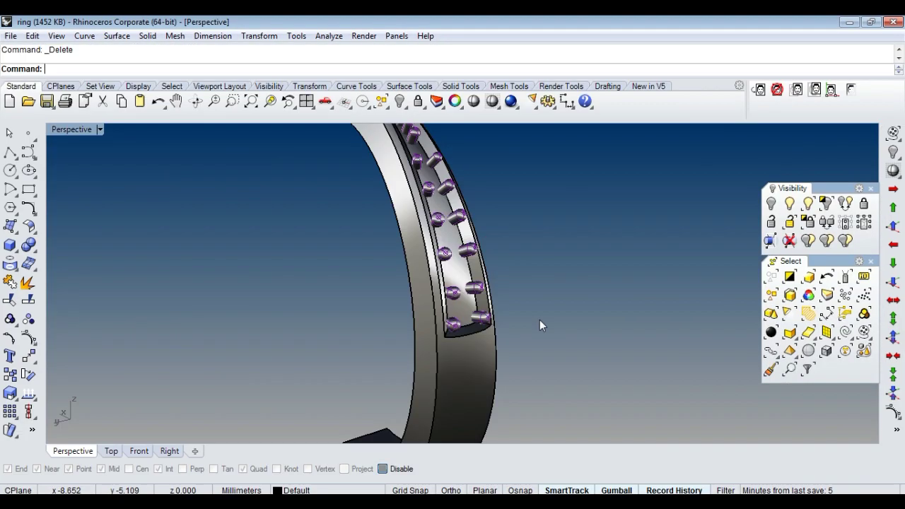
Step: Paste the deeper cutters into the ring and ungroup them
key(ctrl+v)
right_drag(525, 329, 523, 302)
key(Escape)
mouse_move(606, 249)
right_down()
mouse_move(412, 357)
mouse_move(466, 332)
right_up()
scroll(412, 357, up, 3)
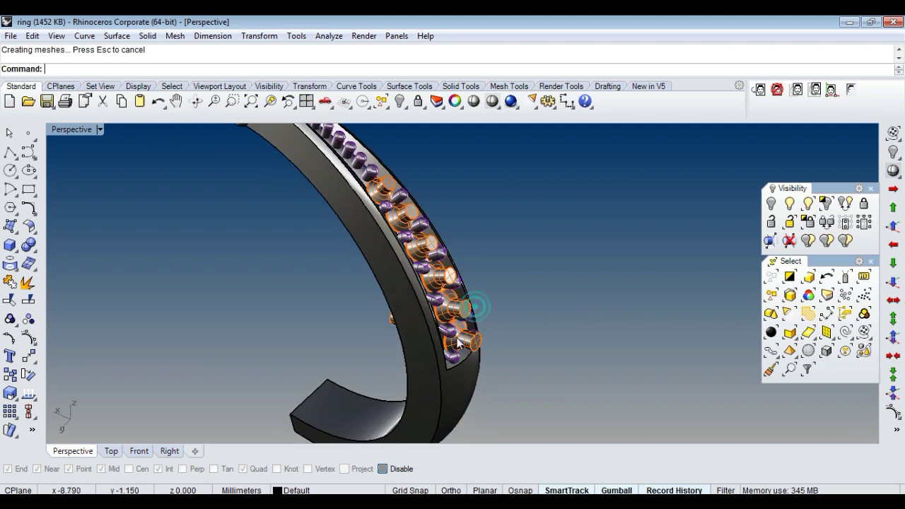
click(472, 339)
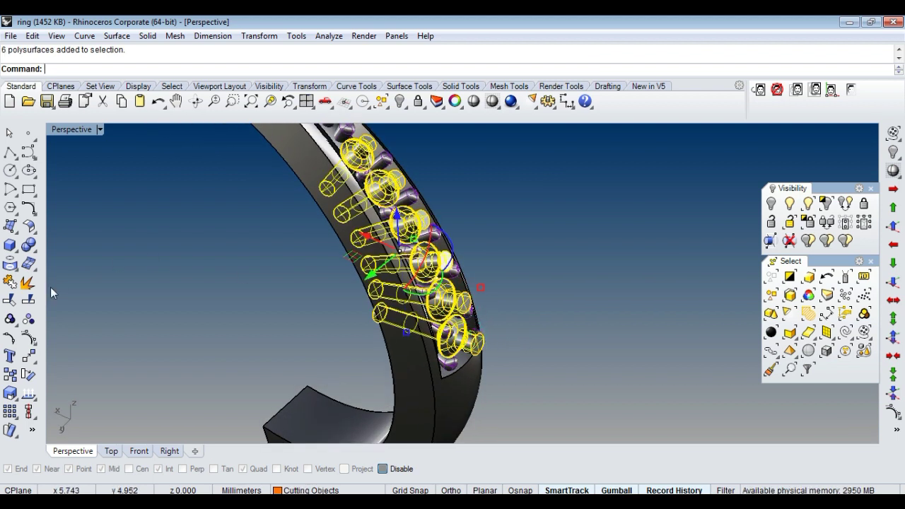
click(28, 319)
Step: BooleanDifference the first cutters out of the ring band
mouse_move(558, 339)
right_down()
mouse_move(483, 384)
mouse_move(563, 323)
right_up()
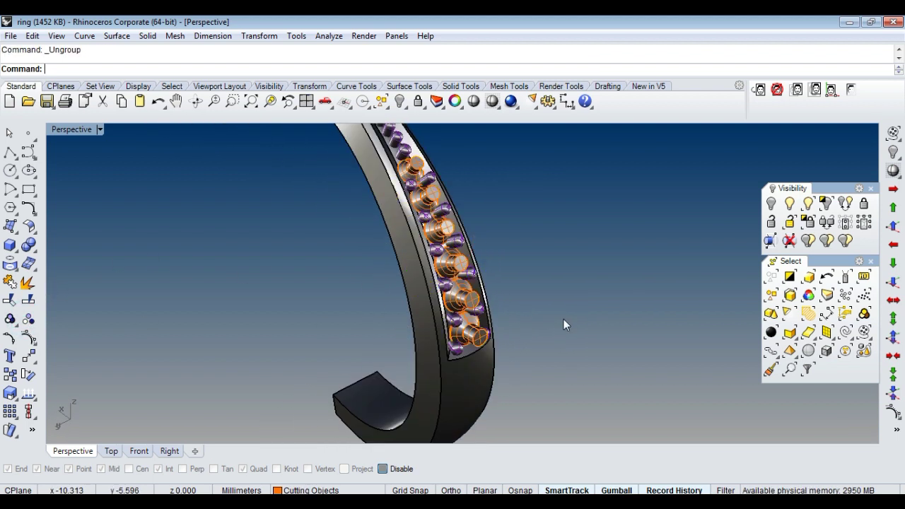
click(473, 374)
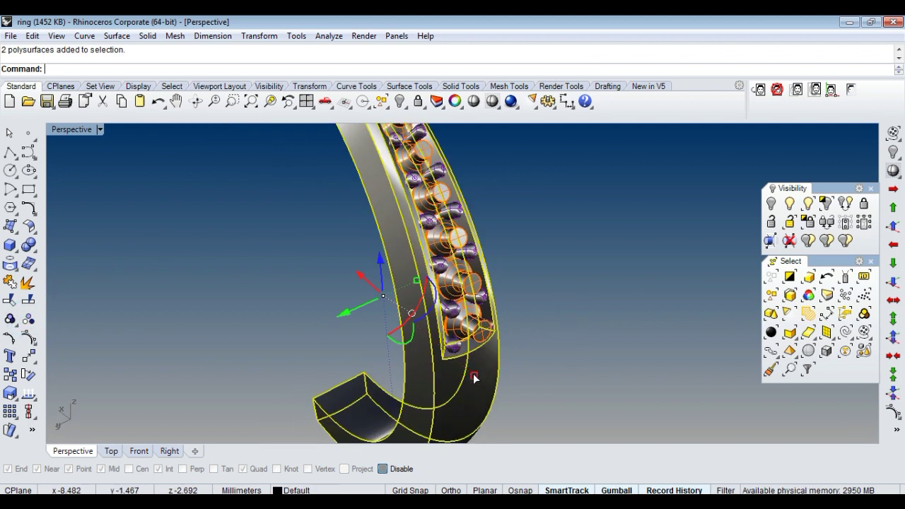
click(28, 246)
click(67, 252)
right_drag(576, 327, 584, 332)
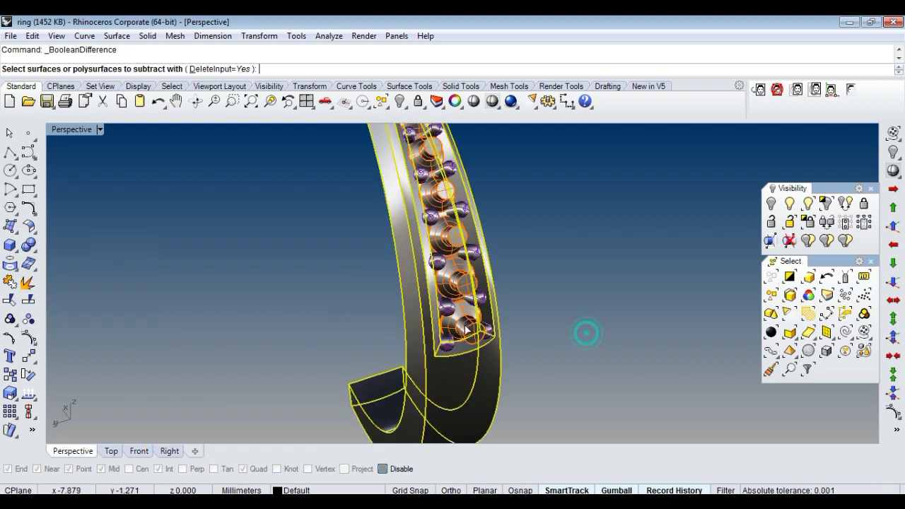
click(463, 322)
key(Return)
click(474, 344)
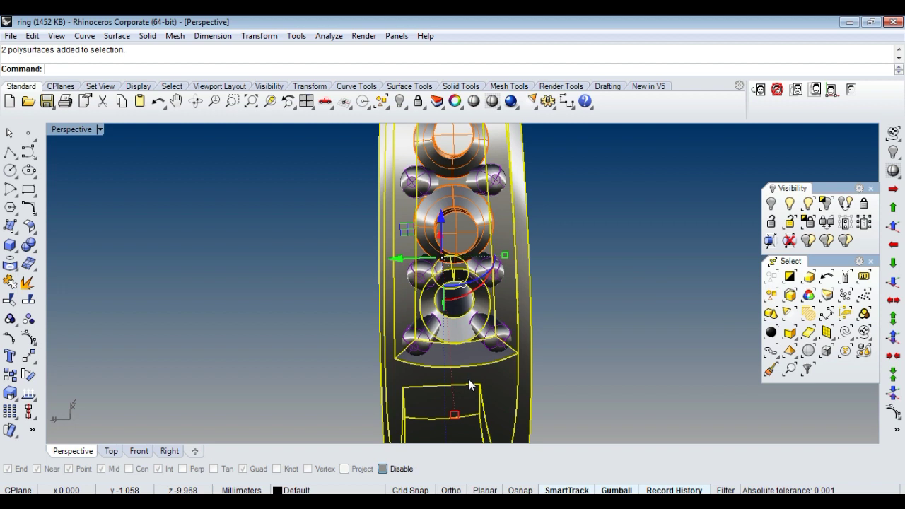
click(451, 296)
key(Return)
key(Return)
click(486, 241)
Step: Subtract the remaining cutters, opening seat holes under every gem
key(Return)
click(430, 146)
key(Return)
click(435, 270)
key(Return)
click(385, 186)
key(Return)
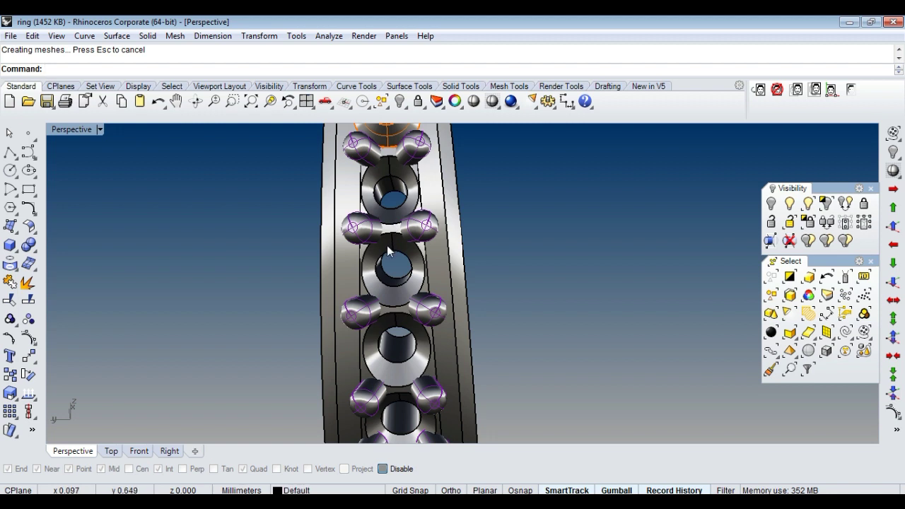
mouse_move(386, 247)
right_down()
mouse_move(369, 209)
mouse_move(344, 261)
right_up()
click(368, 210)
key(Return)
click(368, 210)
key(Return)
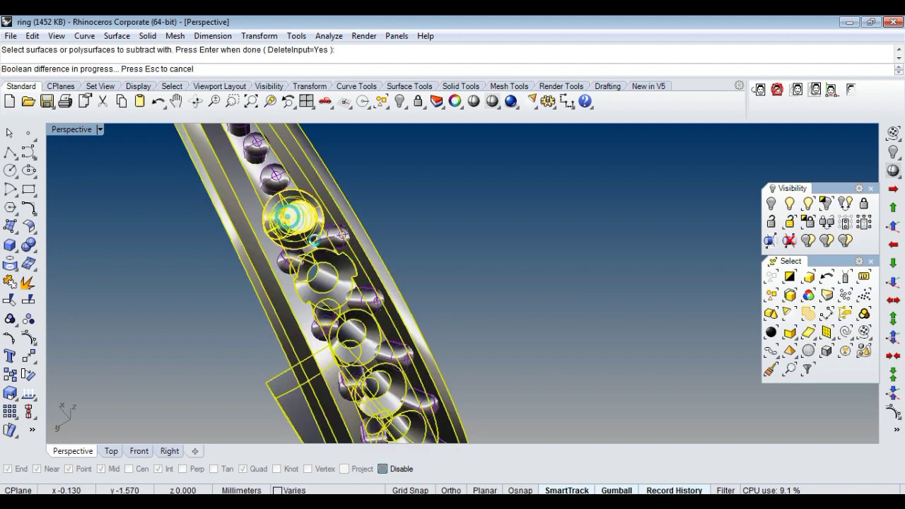
Step: Select the cut half-shank parts and group them together
right_drag(314, 239, 322, 267)
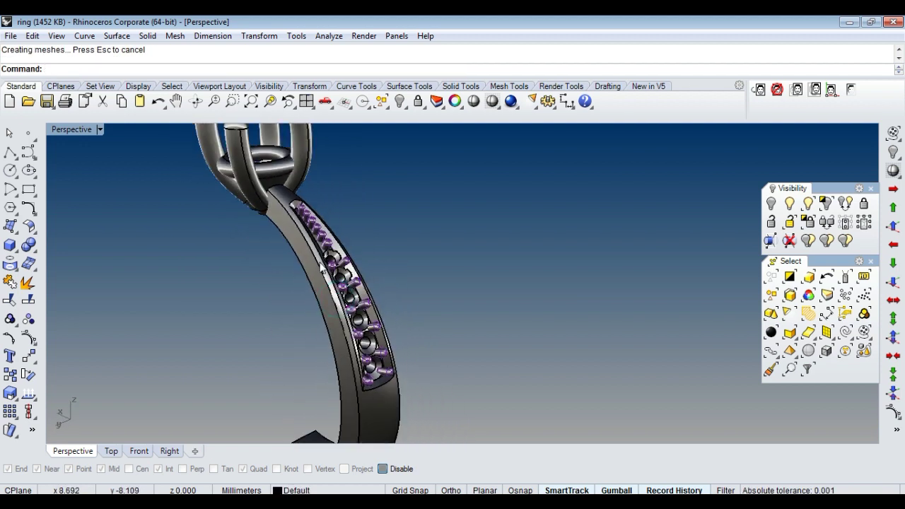
right_drag(322, 267, 436, 252)
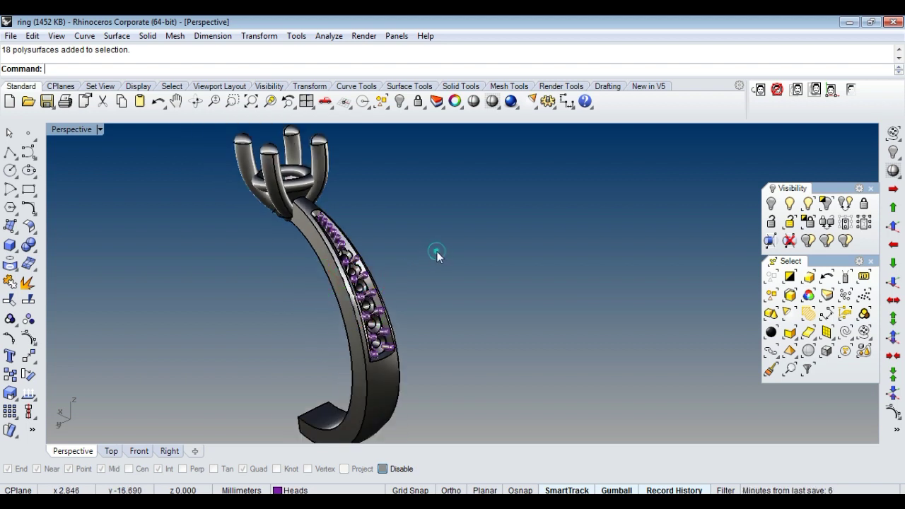
scroll(436, 252, down, 3)
right_click(510, 297)
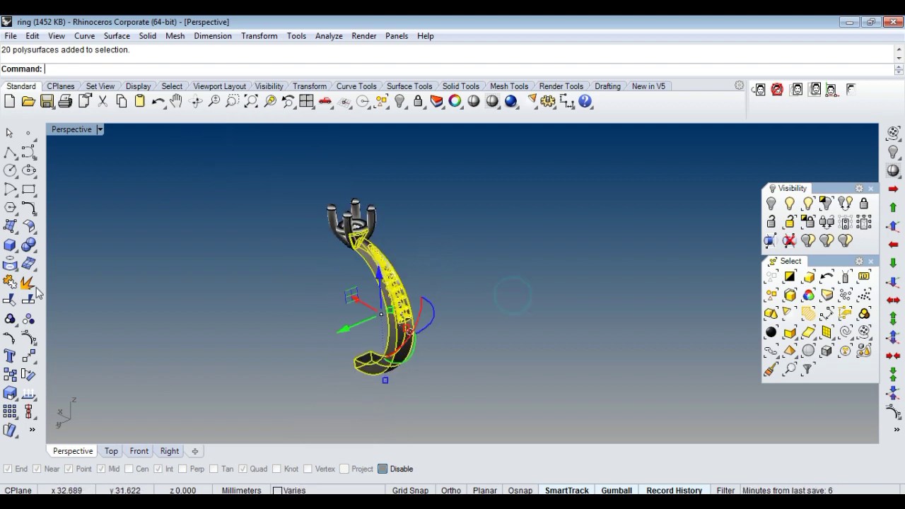
click(10, 319)
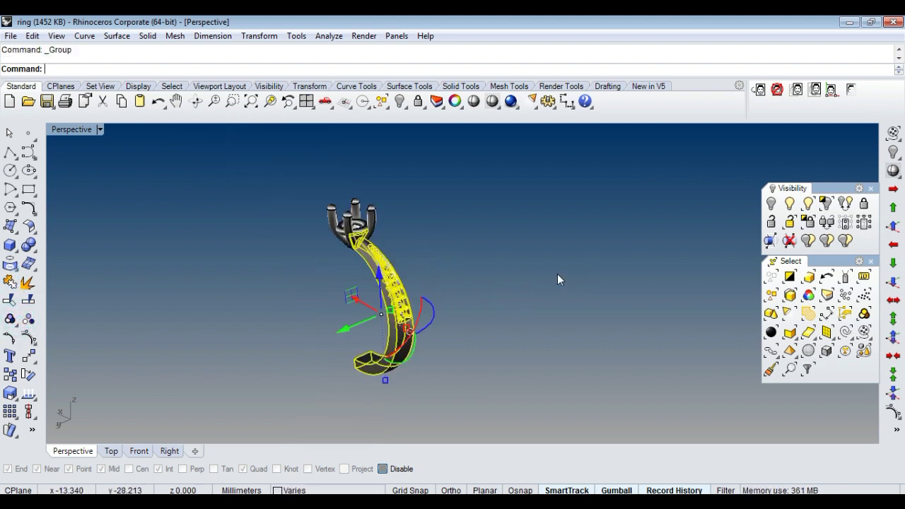
click(27, 357)
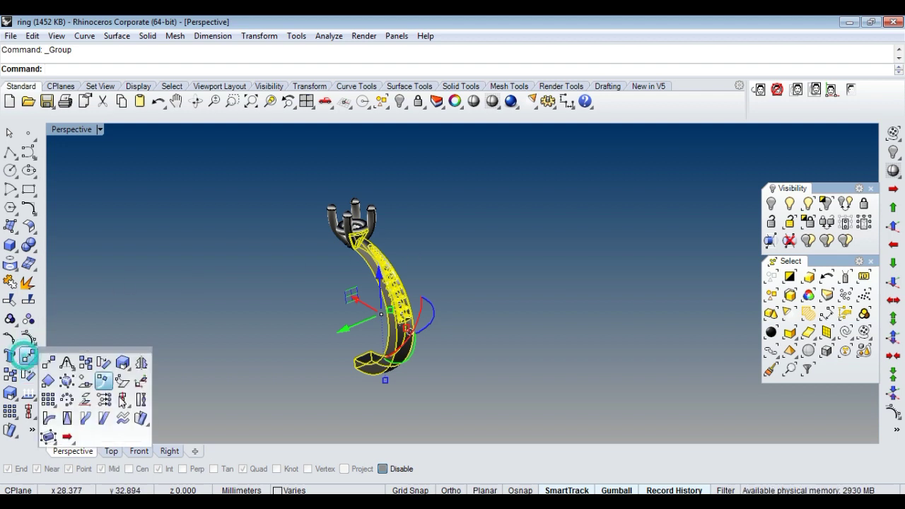
click(142, 363)
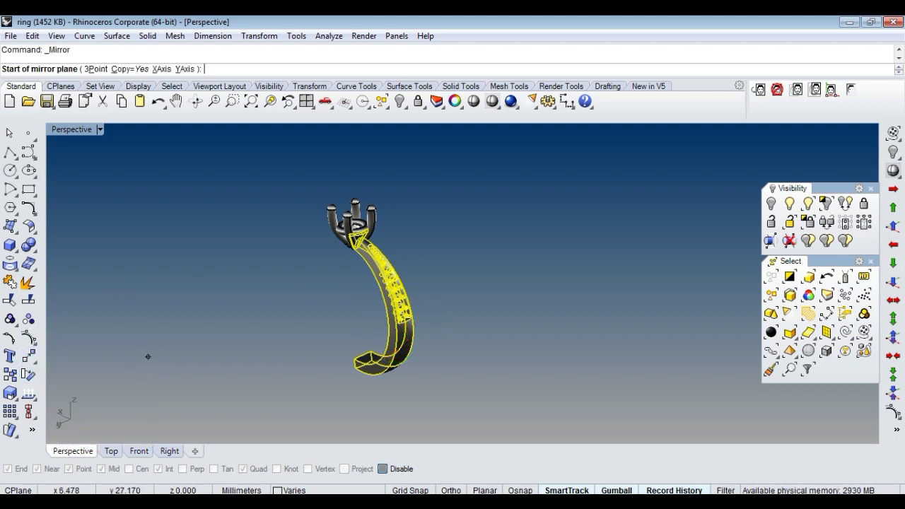
Step: Mirror the half shank from point 0 with Ortho, shade it, and show the Top-view reference photo
text(0)
key(Return)
click(450, 489)
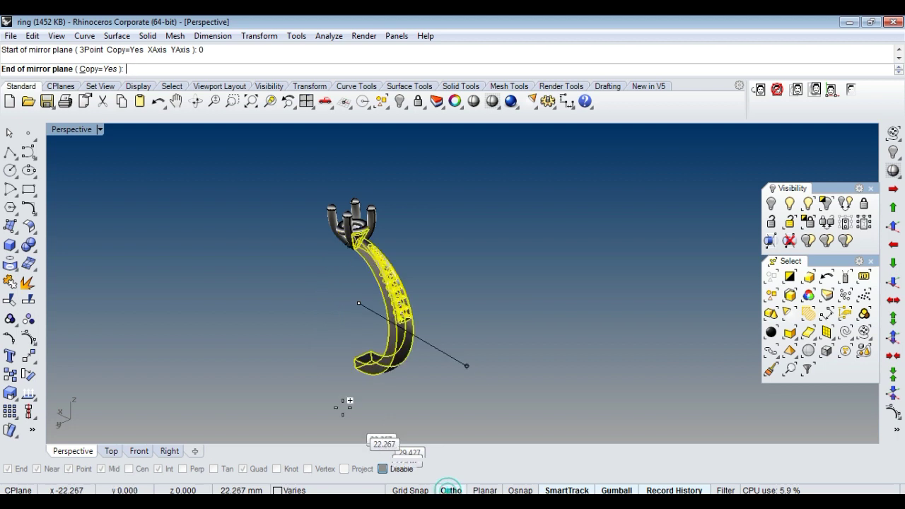
click(274, 377)
key(Escape)
mouse_move(553, 357)
right_down()
mouse_move(458, 281)
mouse_move(444, 231)
mouse_move(407, 212)
mouse_move(428, 311)
mouse_move(491, 222)
mouse_move(424, 232)
mouse_move(420, 226)
mouse_move(462, 198)
mouse_move(411, 297)
mouse_move(447, 276)
right_up()
click(473, 101)
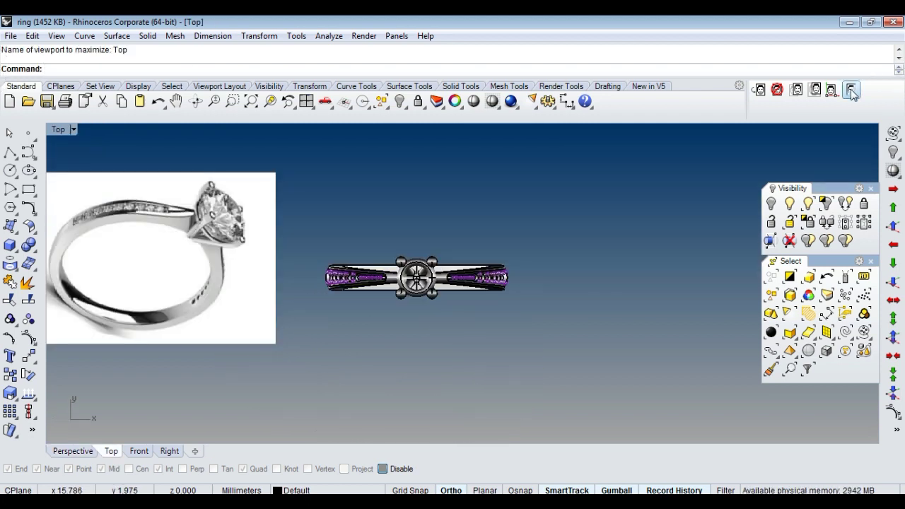
click(852, 89)
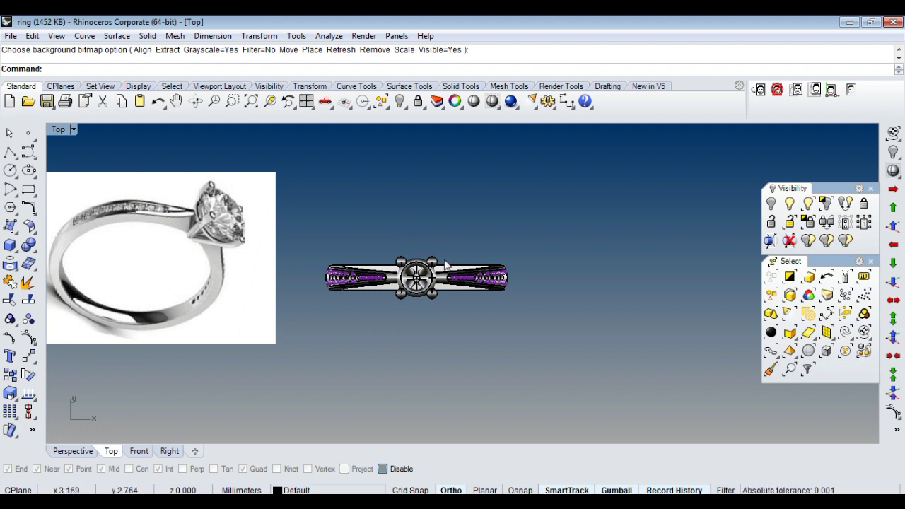
Step: Hide the reference photo, compare the ring in four views, then return to single Perspective
click(851, 90)
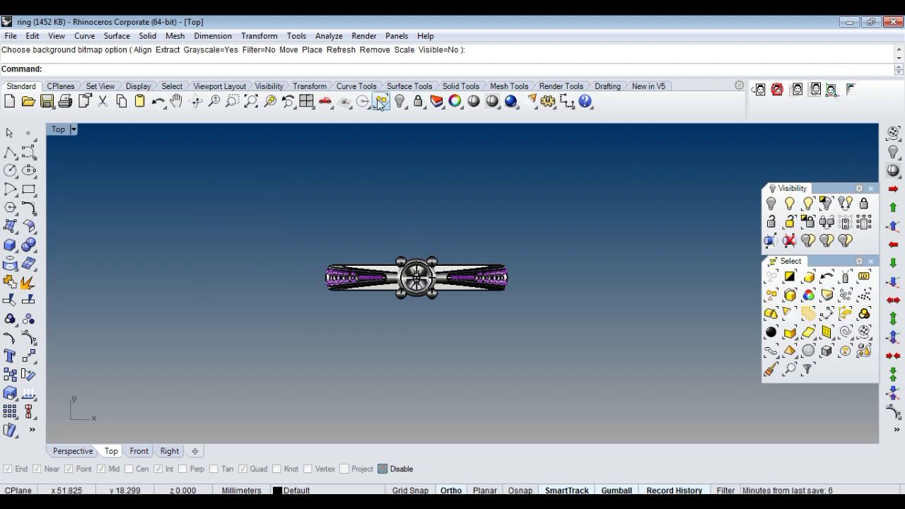
click(309, 101)
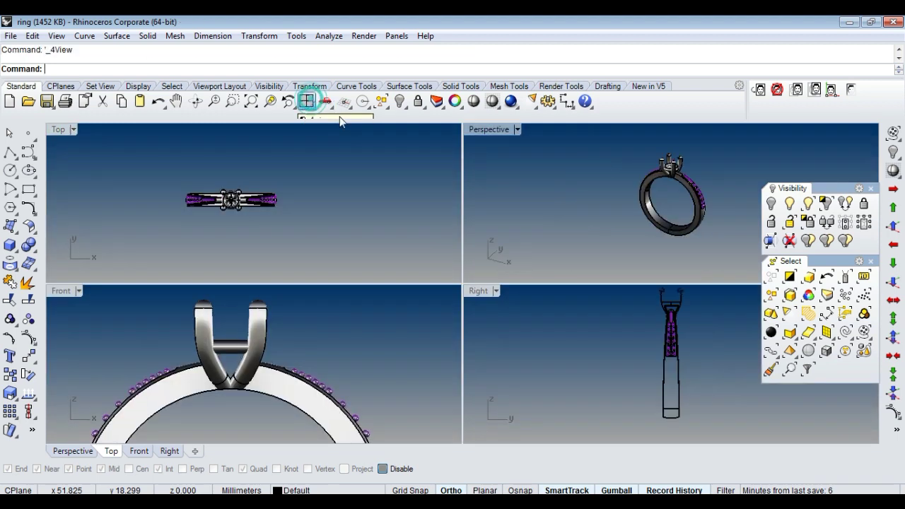
double_click(497, 131)
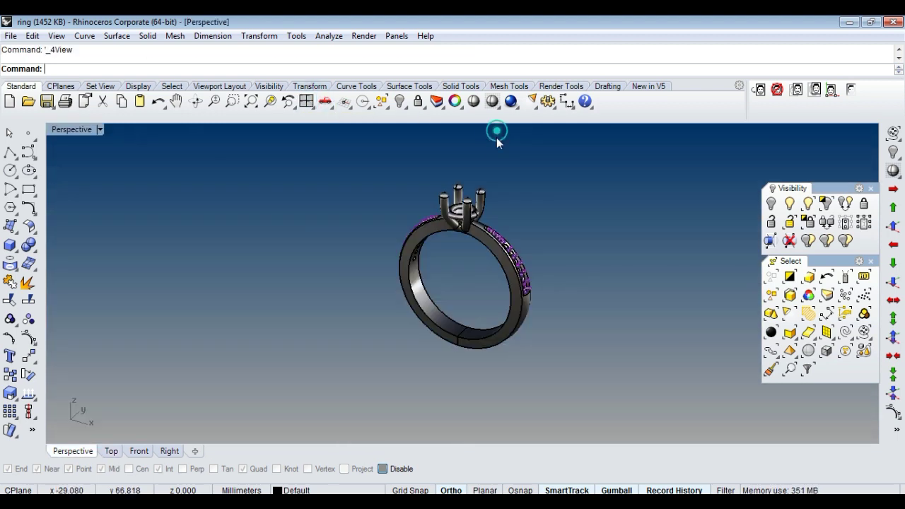
click(851, 89)
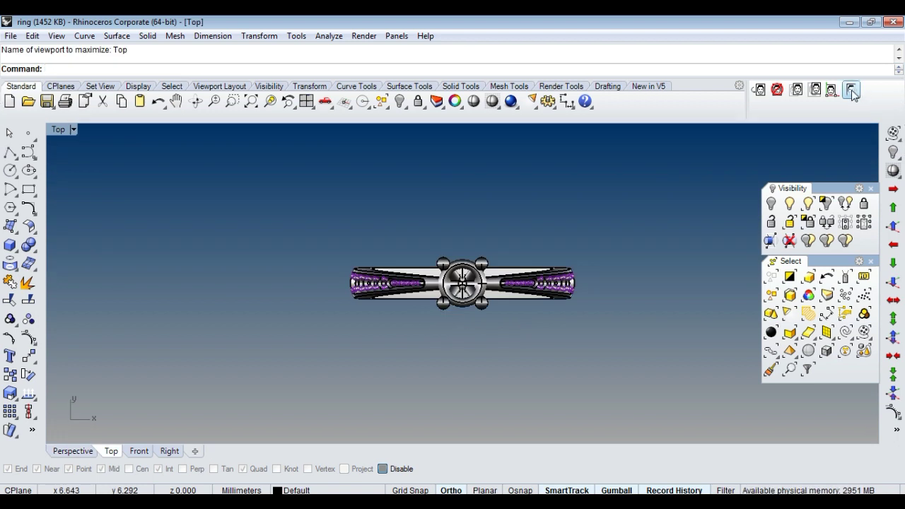
scroll(517, 219, down, 2)
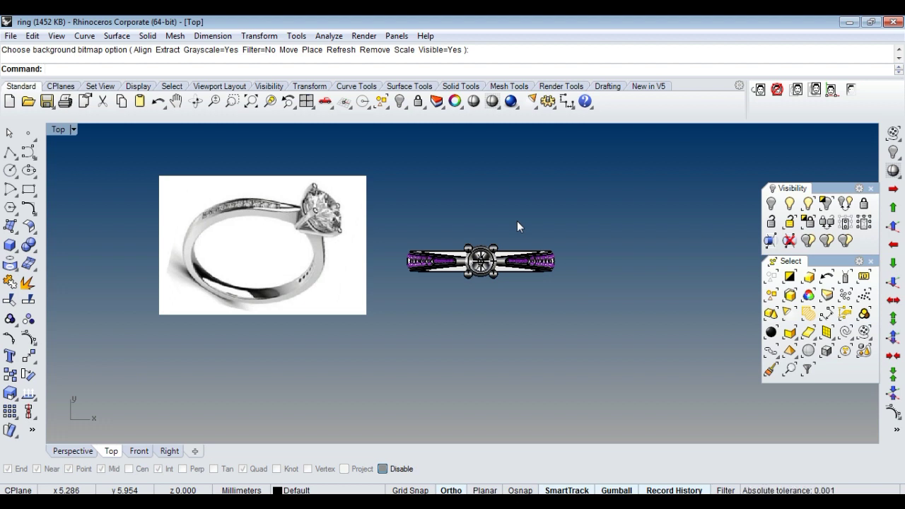
key(ctrl+F4)
click(851, 90)
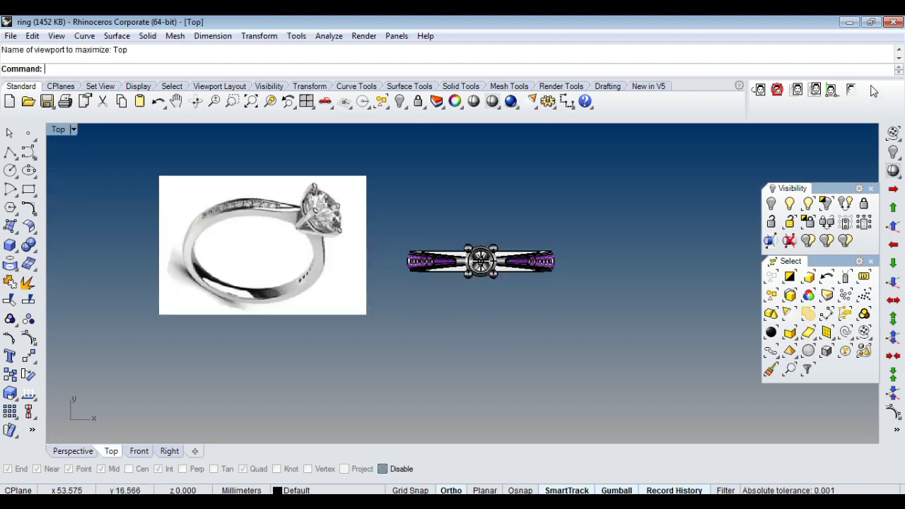
click(850, 90)
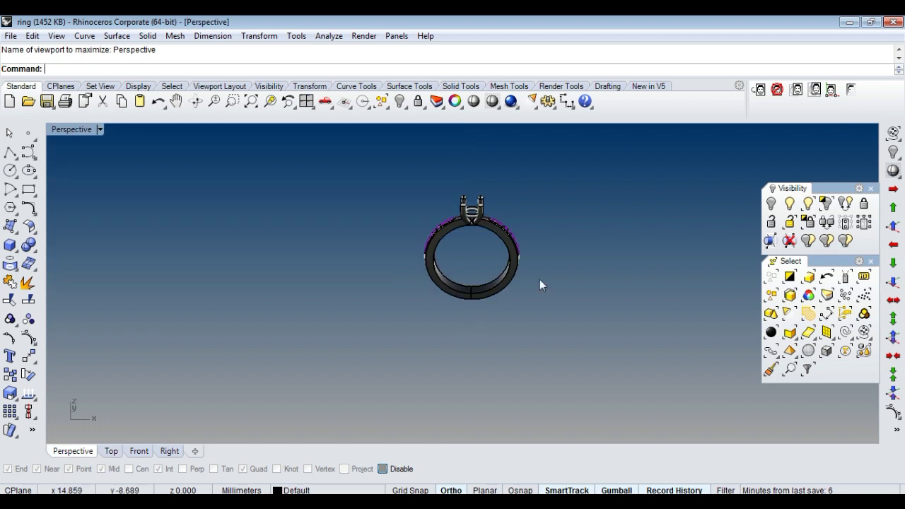
click(808, 204)
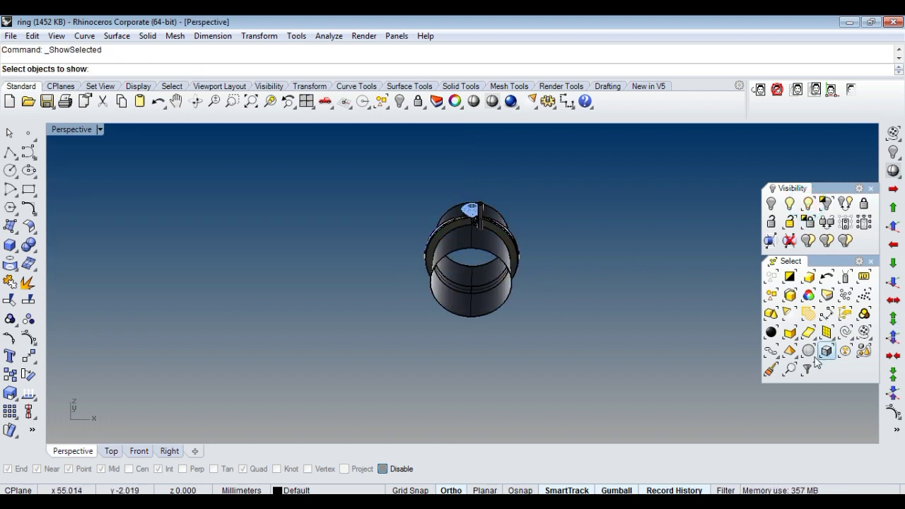
Step: Show the hidden pavé stones and orbit to see them on the ring
click(771, 313)
right_drag(477, 294, 485, 295)
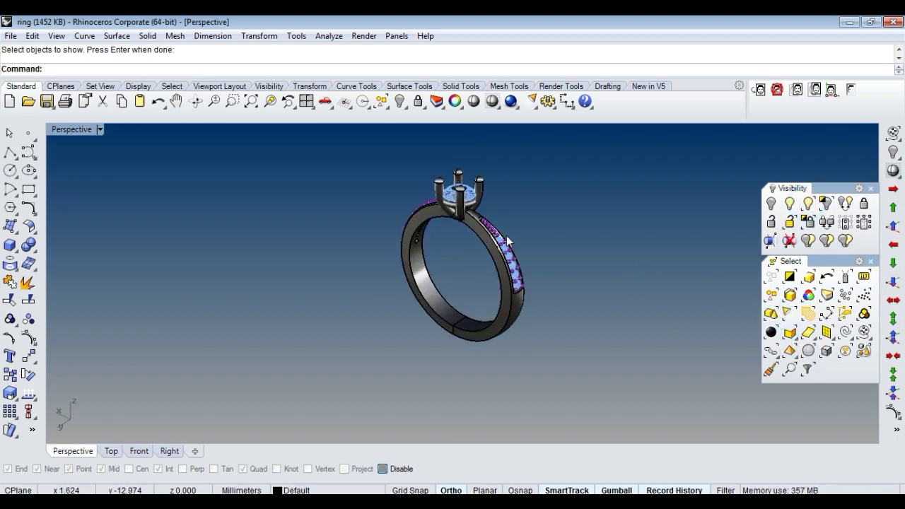
scroll(493, 244, up, 5)
key(Return)
scroll(453, 242, down, 4)
Step: Try mirroring the stones from origin 0 with Mirror, then undo the misplaced copy
text(Mirror)
key(Return)
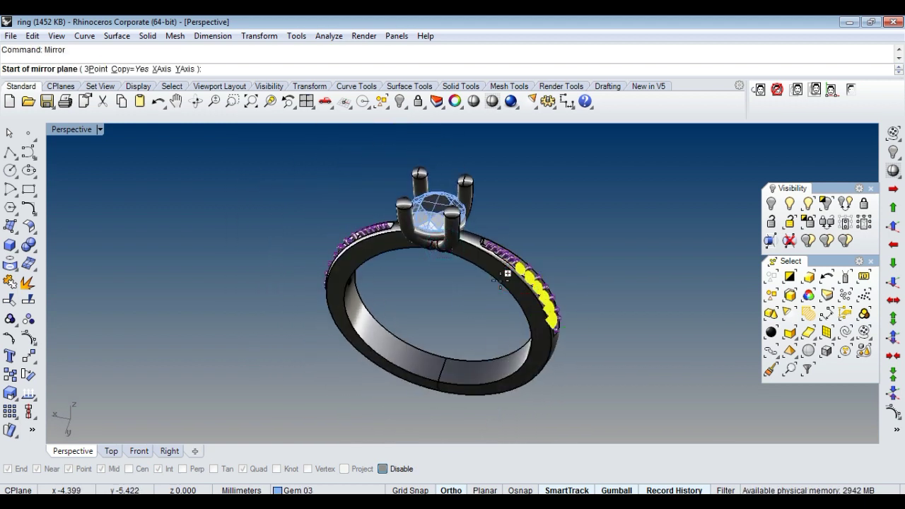
text(0)
key(Return)
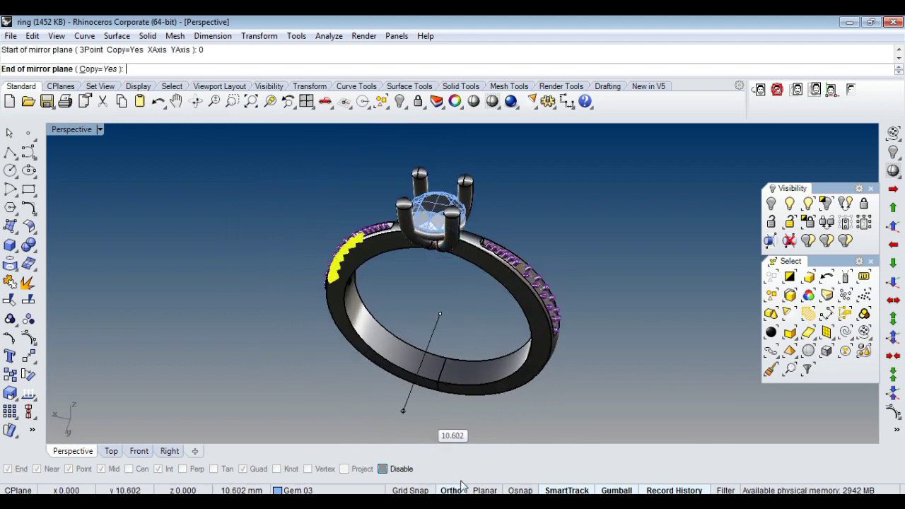
click(372, 422)
click(373, 422)
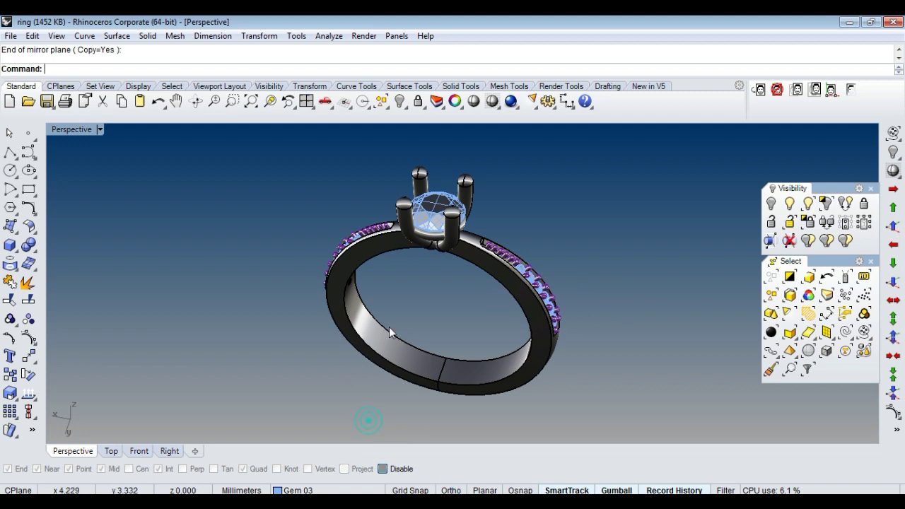
key(ctrl+z)
scroll(453, 327, up, 5)
scroll(470, 290, up, 3)
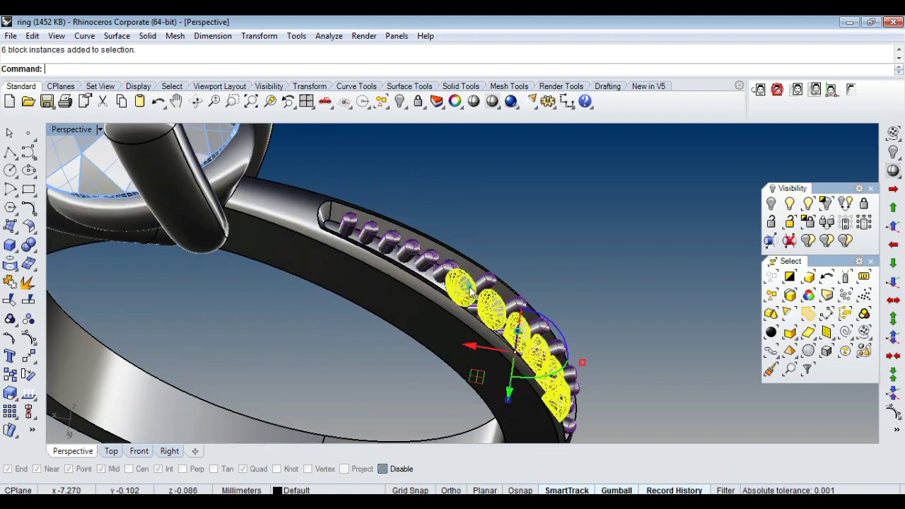
Step: Mirror the stones across the band with Transform > Mirror, start point 0
click(30, 357)
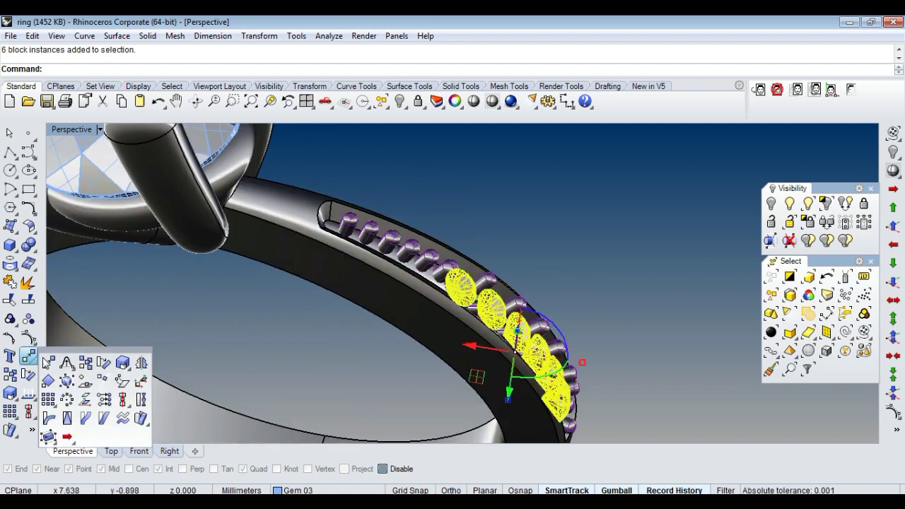
click(142, 365)
text(0)
key(Return)
scroll(478, 240, down, 3)
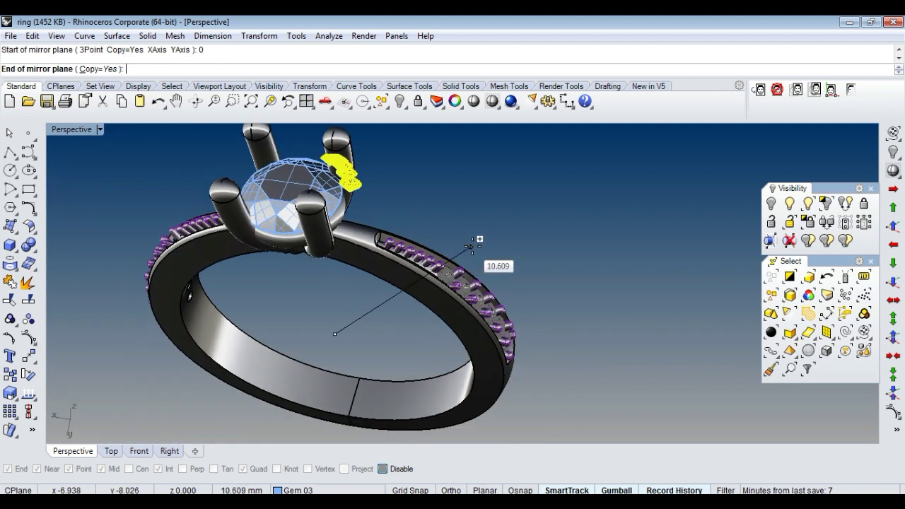
scroll(379, 337, down, 2)
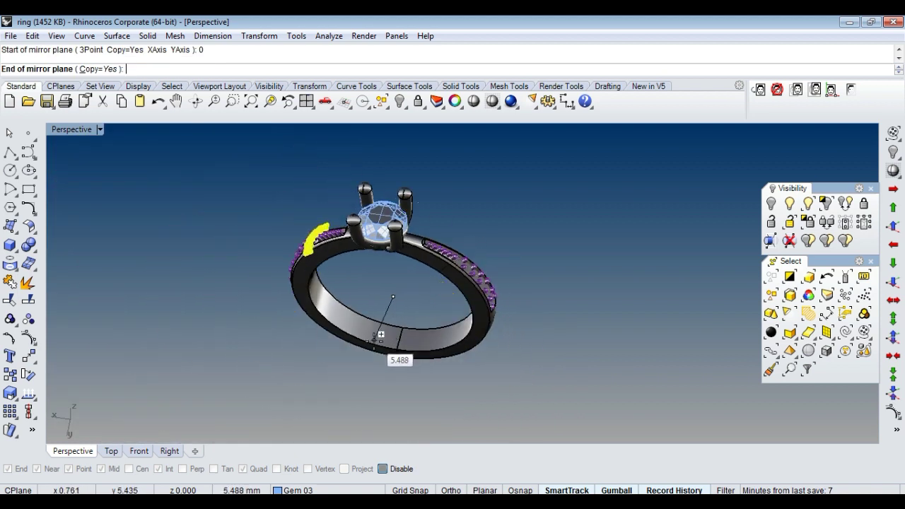
click(375, 385)
Step: Shade the view, then select the whole ring and copy it to the clipboard
click(473, 101)
mouse_move(467, 152)
right_down()
mouse_move(454, 209)
mouse_move(455, 179)
mouse_move(518, 217)
mouse_move(422, 268)
mouse_move(407, 221)
mouse_move(368, 337)
mouse_move(425, 399)
mouse_move(353, 287)
mouse_move(374, 366)
mouse_move(450, 375)
mouse_move(425, 284)
right_up()
click(440, 374)
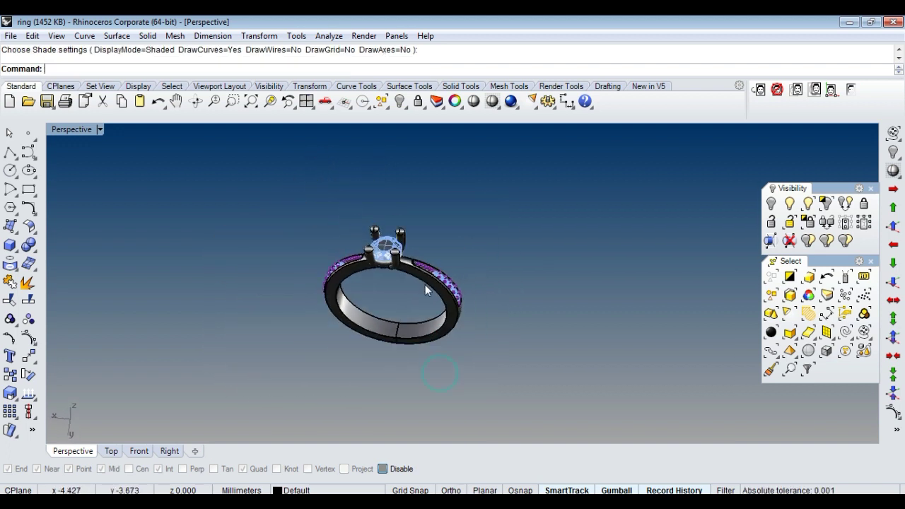
scroll(417, 283, down, 2)
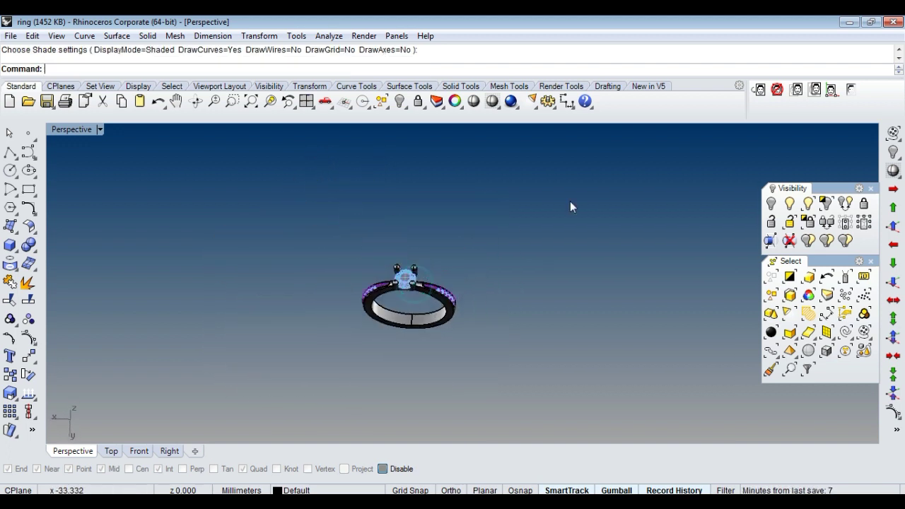
drag(583, 185, 145, 405)
key(ctrl+c)
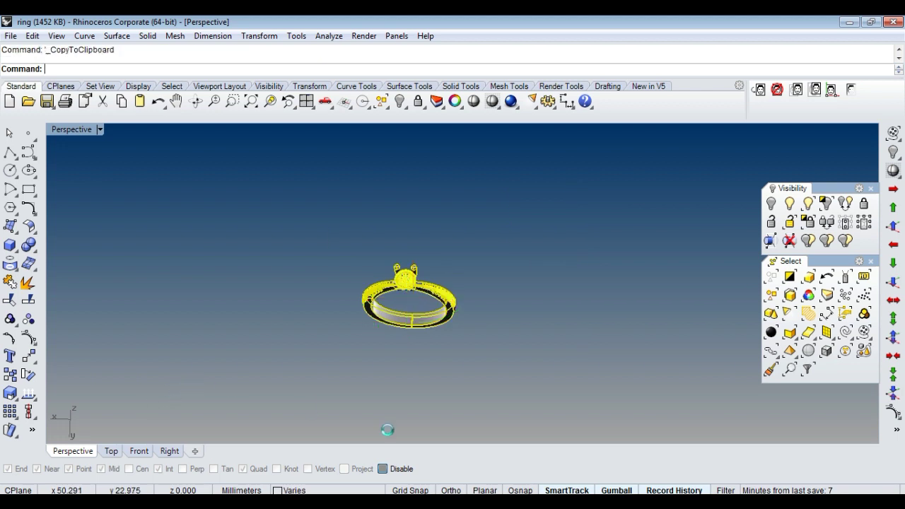
click(499, 420)
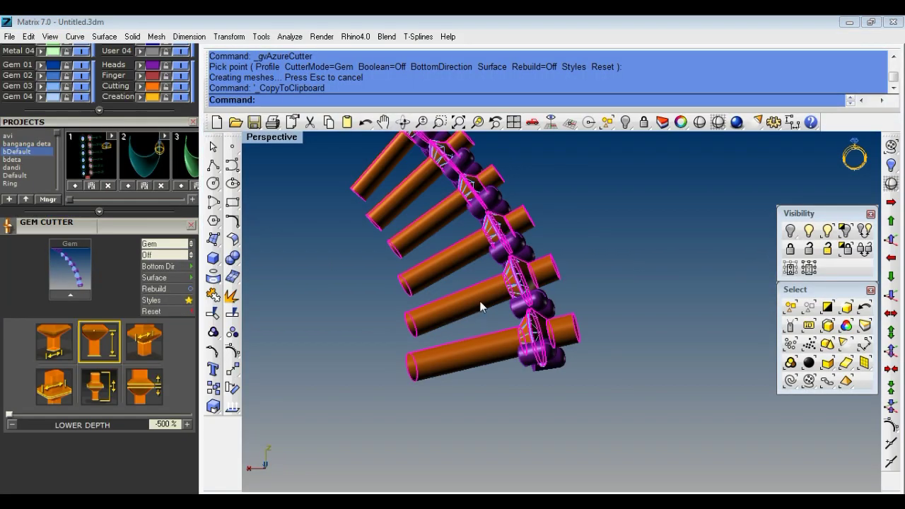
Step: Reveal hidden objects, select everything and delete the old gem-cutter objects
scroll(480, 304, down, 2)
scroll(481, 297, down, 2)
scroll(482, 283, down, 1)
text(ss)
key(Return)
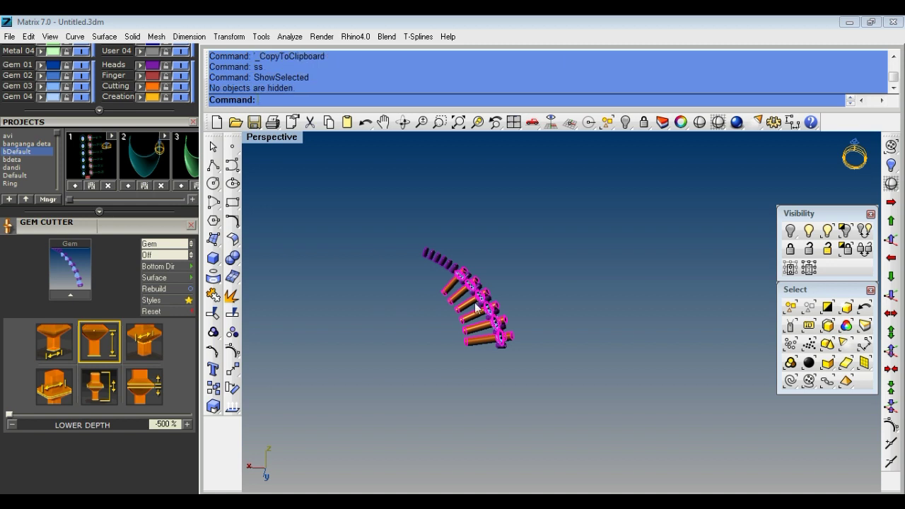
key(ctrl+a)
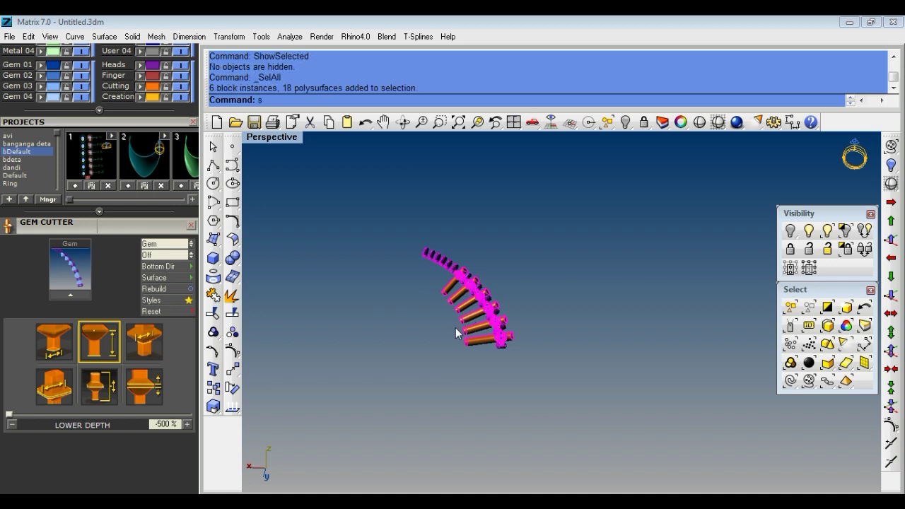
drag(457, 344, 474, 334)
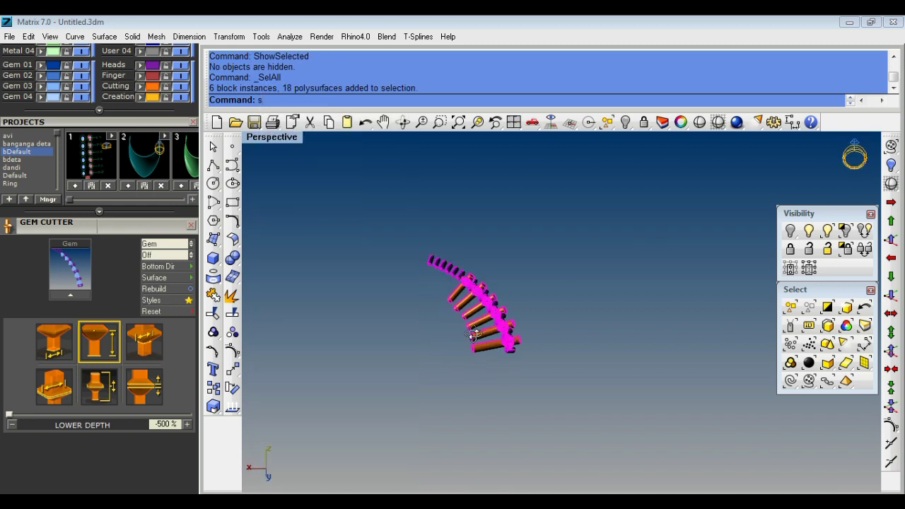
key(Delete)
Step: Paste the ring from the clipboard, zoom extents and orbit to show prongs and side stones
key(ctrl+v)
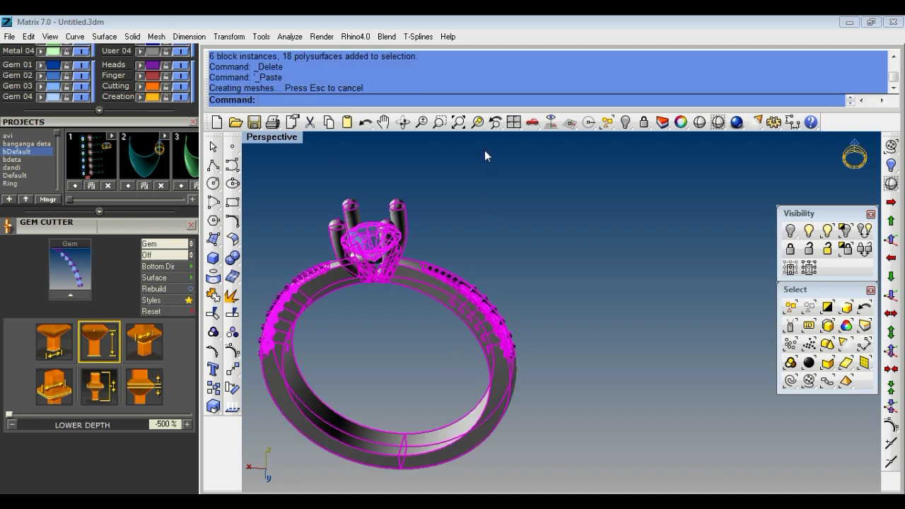
click(509, 173)
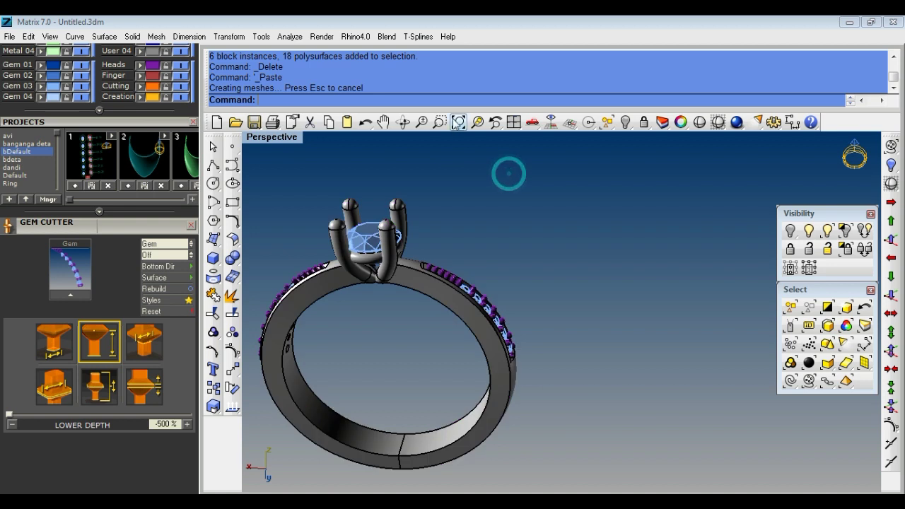
click(458, 123)
scroll(493, 311, down, 4)
right_drag(493, 311, 458, 240)
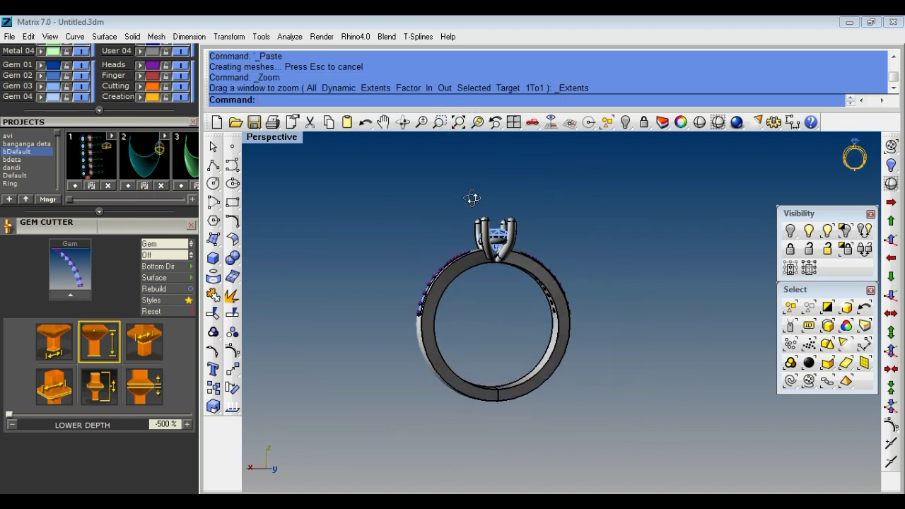
mouse_move(457, 241)
right_down()
mouse_move(452, 323)
mouse_move(525, 322)
mouse_move(485, 370)
mouse_move(485, 384)
mouse_move(489, 304)
mouse_move(618, 340)
mouse_move(485, 248)
mouse_move(617, 264)
mouse_move(642, 363)
mouse_move(606, 309)
mouse_move(509, 353)
mouse_move(466, 386)
mouse_move(452, 418)
mouse_move(493, 330)
mouse_move(492, 242)
mouse_move(481, 297)
mouse_move(404, 299)
mouse_move(545, 318)
mouse_move(664, 309)
mouse_move(724, 286)
mouse_move(684, 361)
mouse_move(594, 352)
right_up()
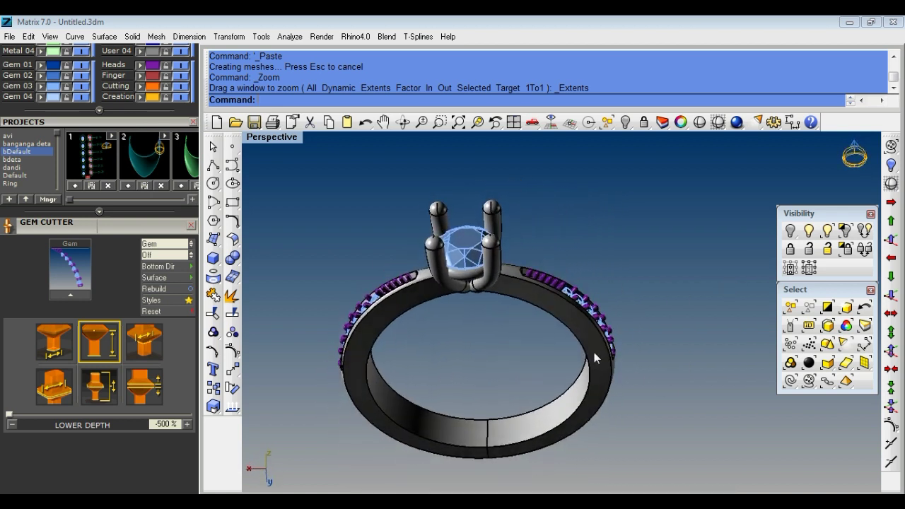
Step: Close the Visibility toolbar and use the selection tools to select the gem block instances
scroll(678, 320, down, 3)
click(893, 298)
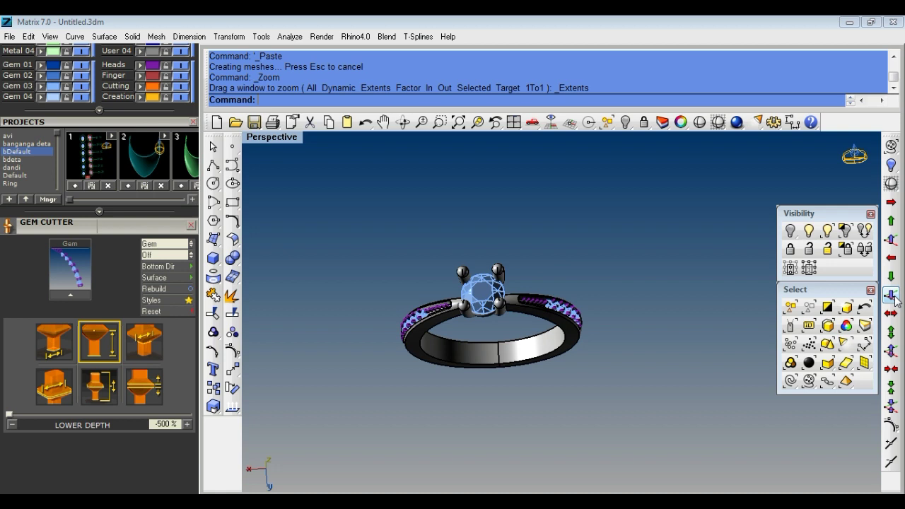
click(871, 215)
drag(822, 291, 636, 304)
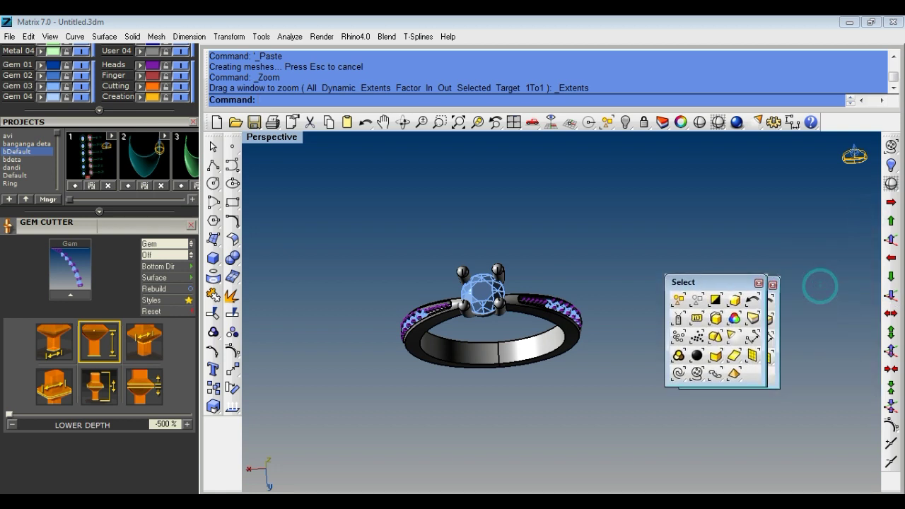
click(640, 358)
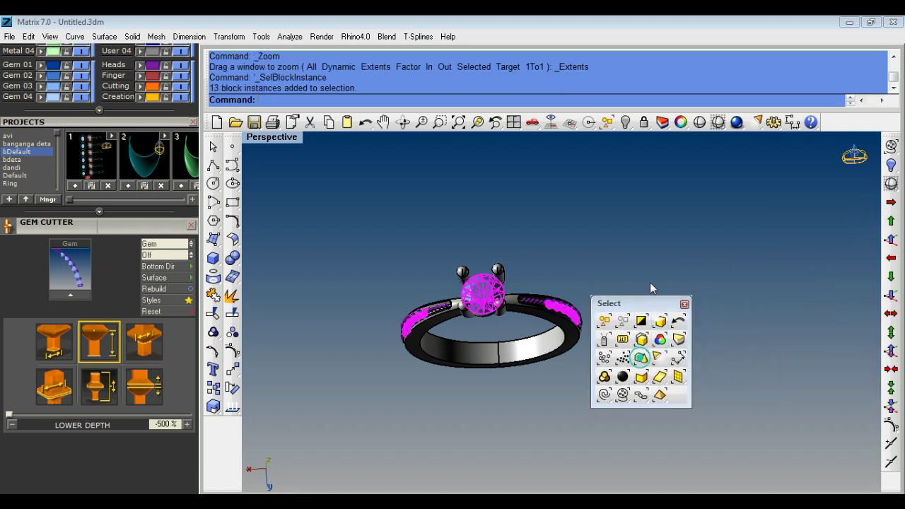
Step: Give the selected gems a basic material with the DIAM diamond image as bump map
click(680, 122)
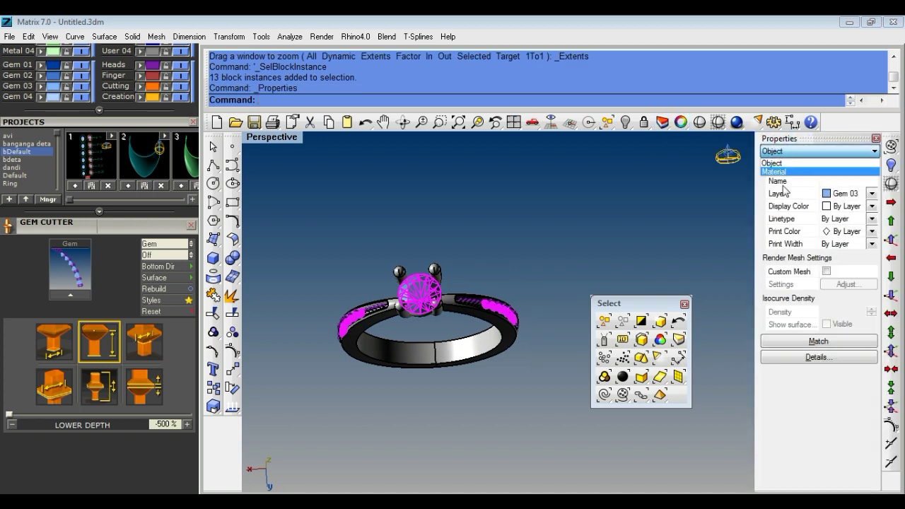
click(774, 174)
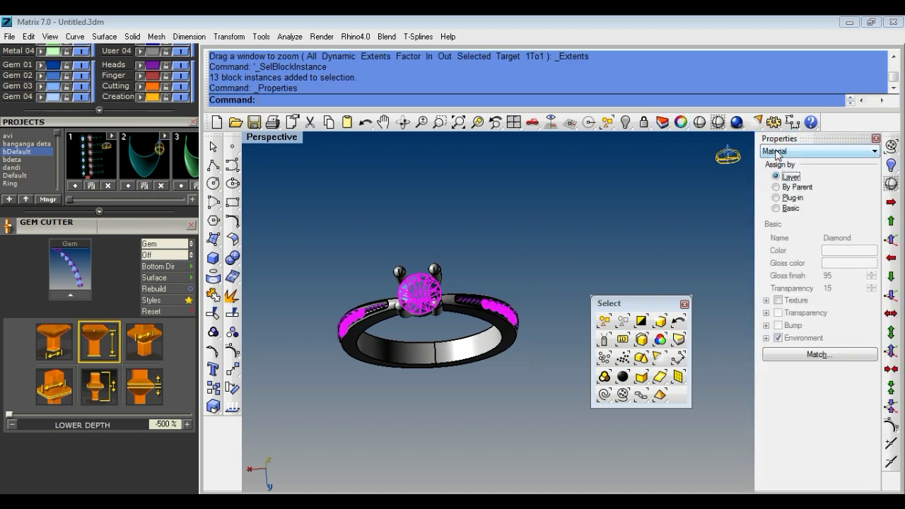
click(777, 208)
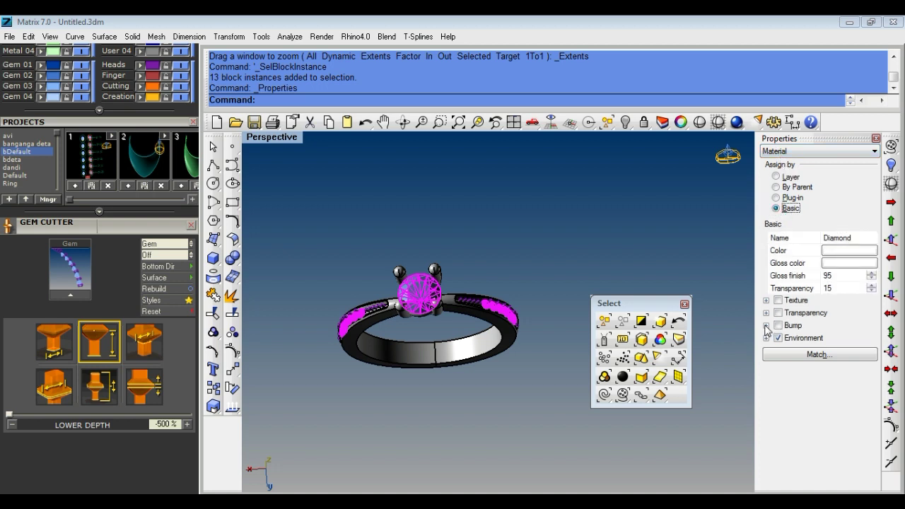
click(766, 326)
click(873, 339)
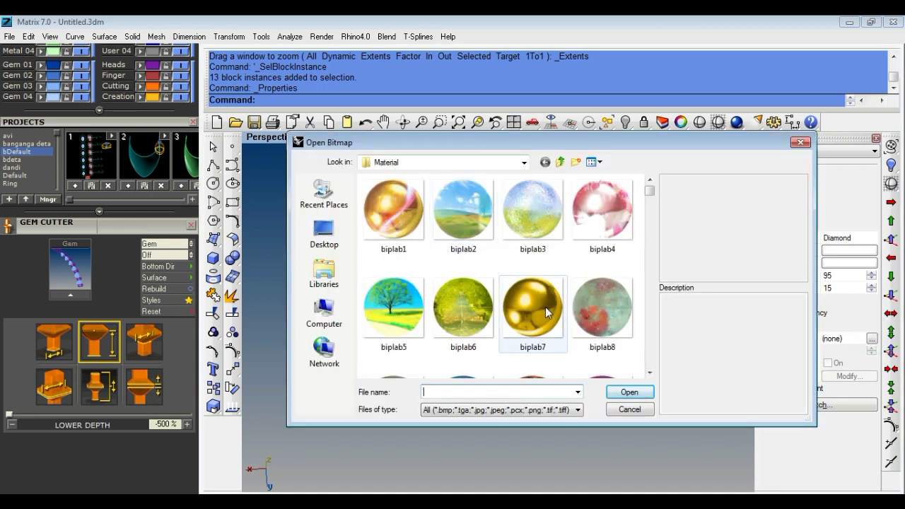
click(545, 307)
scroll(545, 307, down, 2)
scroll(551, 290, down, 3)
scroll(551, 290, down, 3)
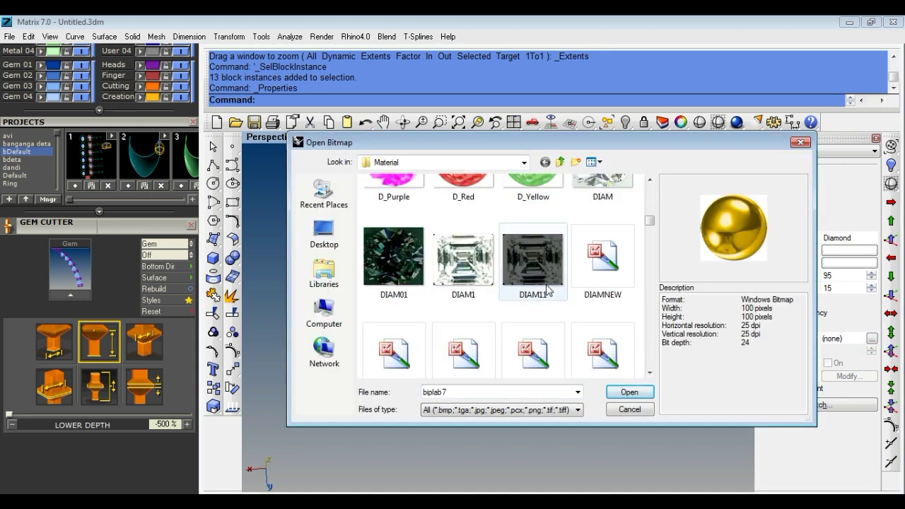
scroll(551, 290, up, 2)
click(602, 308)
click(632, 394)
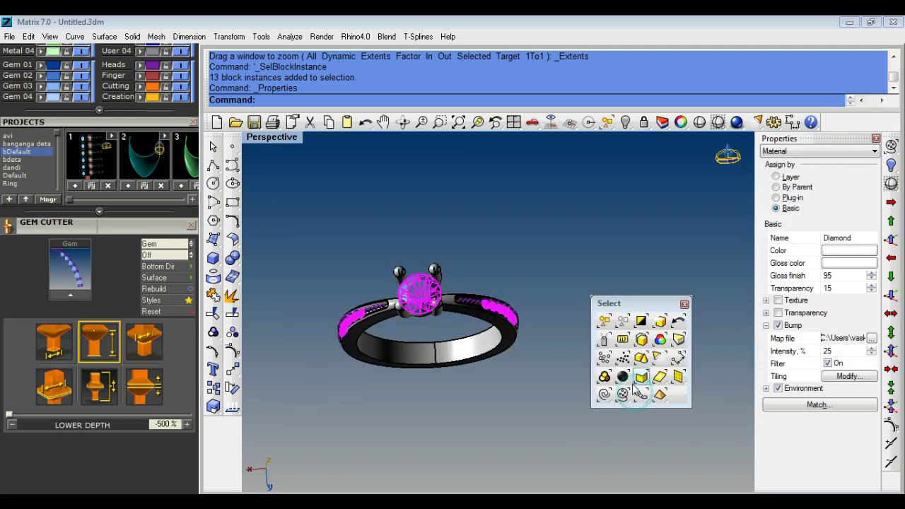
Step: Give the ring metal a basic material with the biplab7 gold image as bump map
click(640, 323)
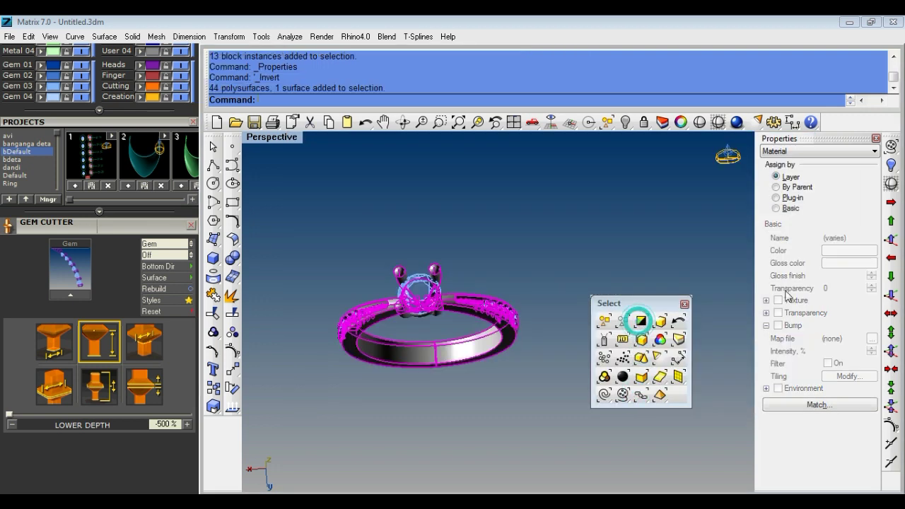
click(779, 216)
click(871, 339)
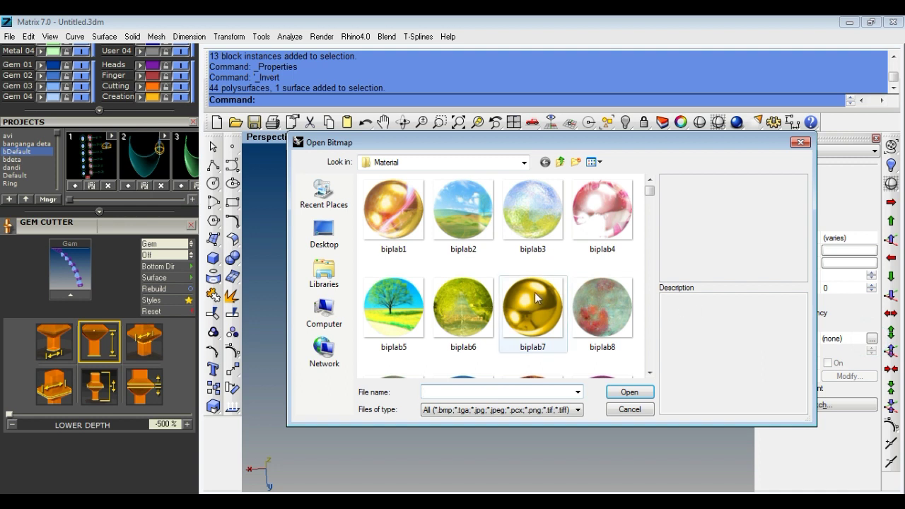
click(535, 297)
click(629, 393)
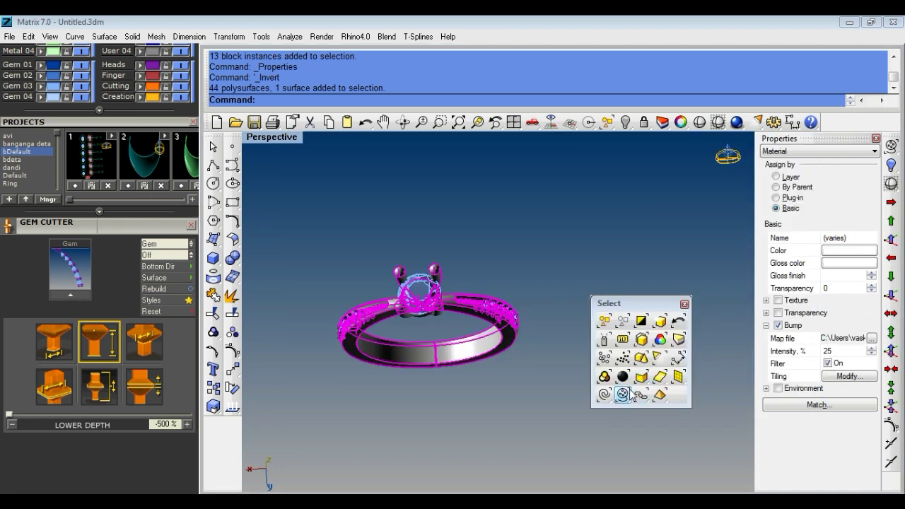
Step: Close the selection tools, resize the side panels and preview the ring in rendered display
click(685, 305)
click(622, 253)
drag(172, 223, 147, 353)
scroll(145, 106, up, 3)
click(145, 138)
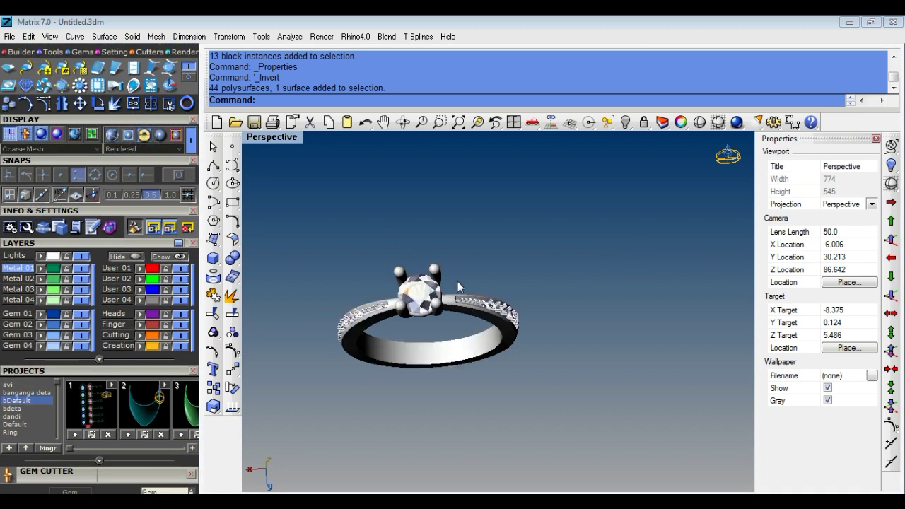
right_drag(461, 290, 474, 253)
click(213, 146)
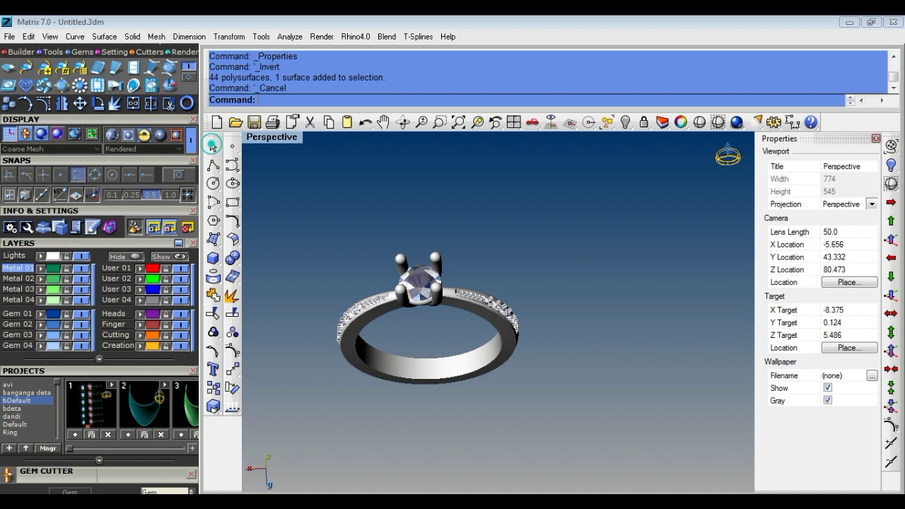
Step: Return to shaded display, close Properties and float the Select flyout beside the view
click(717, 123)
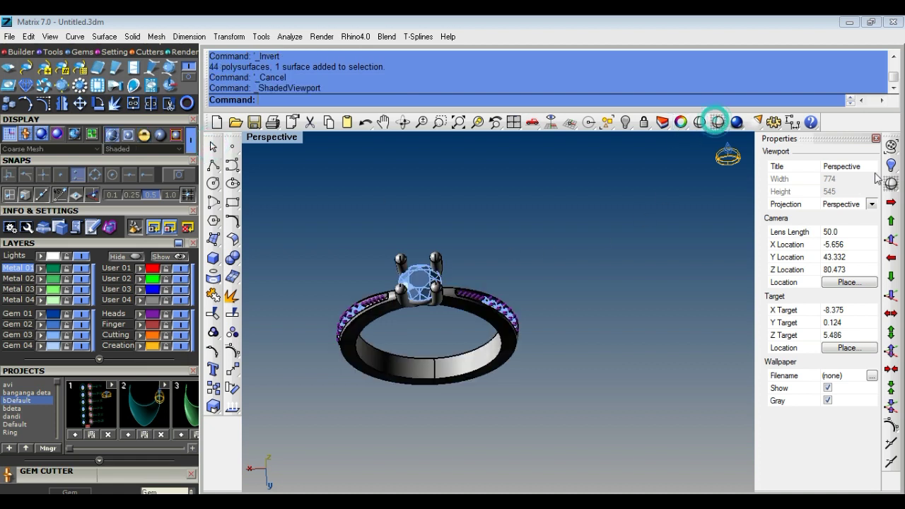
click(875, 139)
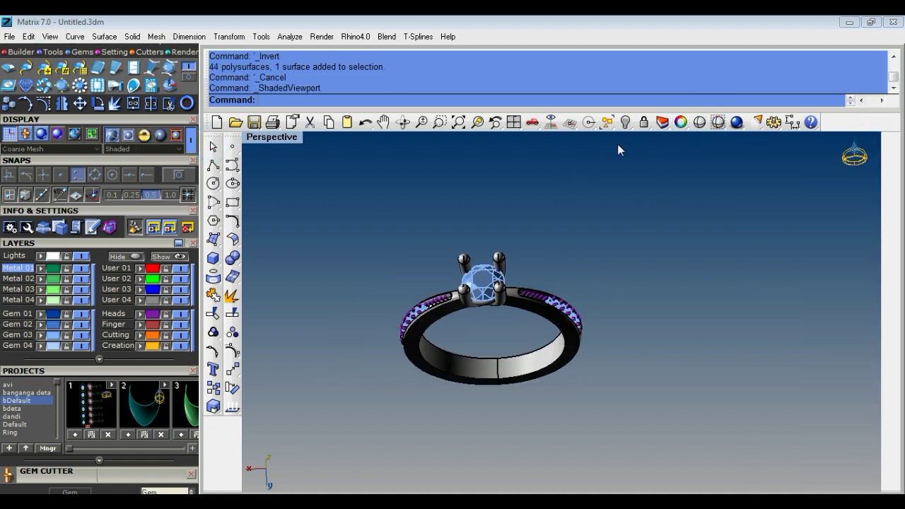
click(607, 123)
drag(622, 122, 612, 188)
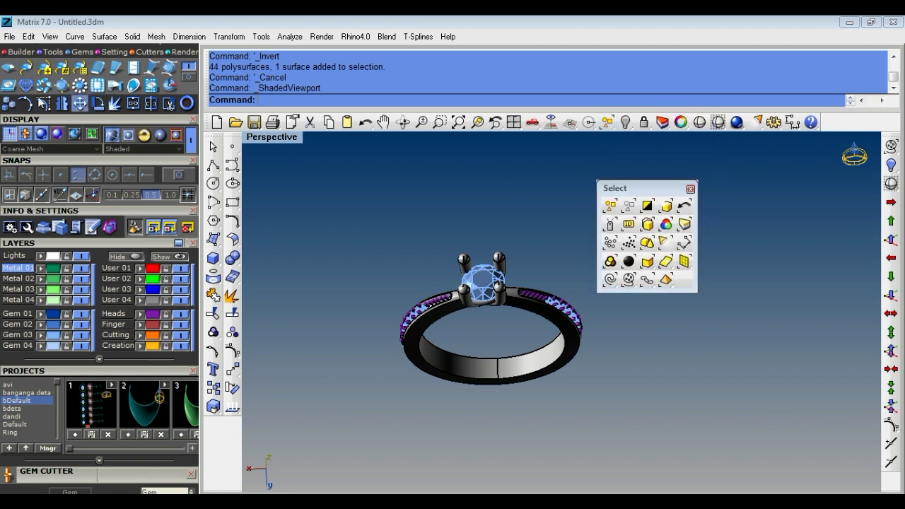
Step: In the V-Ray panel, apply Diamond to the 13 gems and gold to the inverted metal
click(183, 53)
click(8, 69)
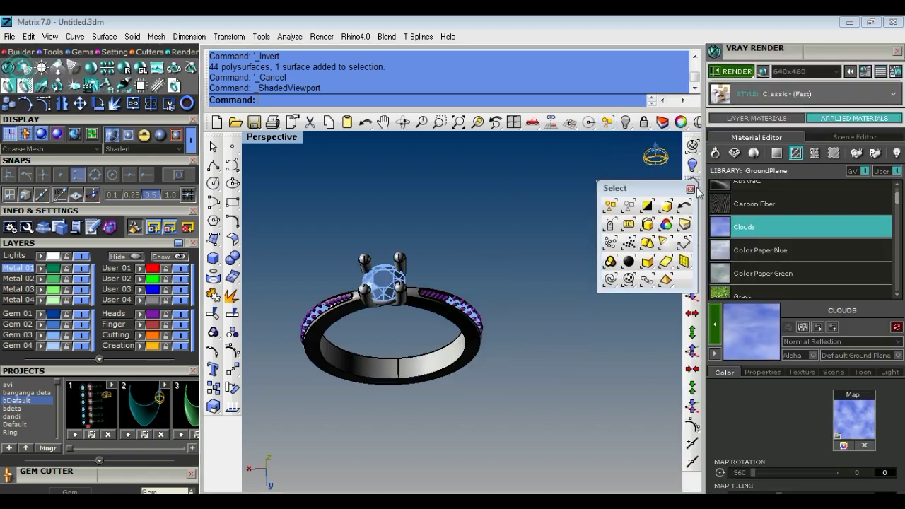
click(645, 242)
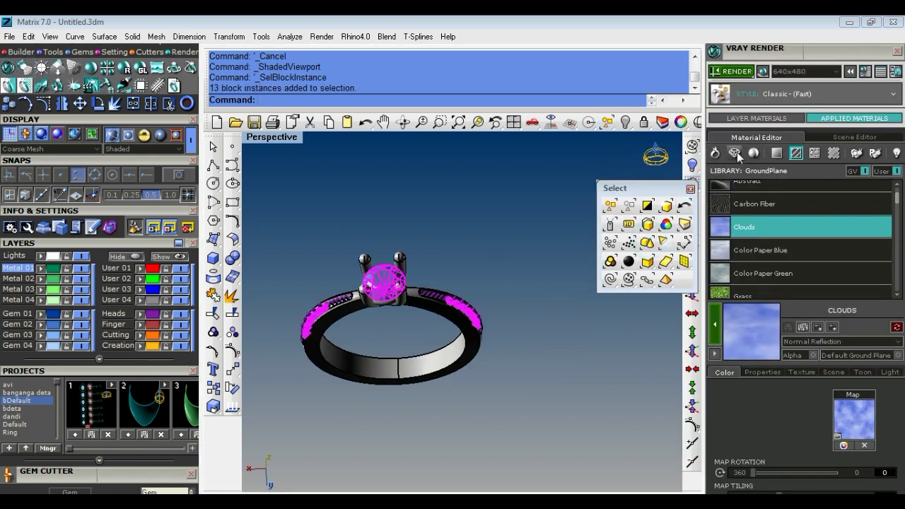
click(735, 153)
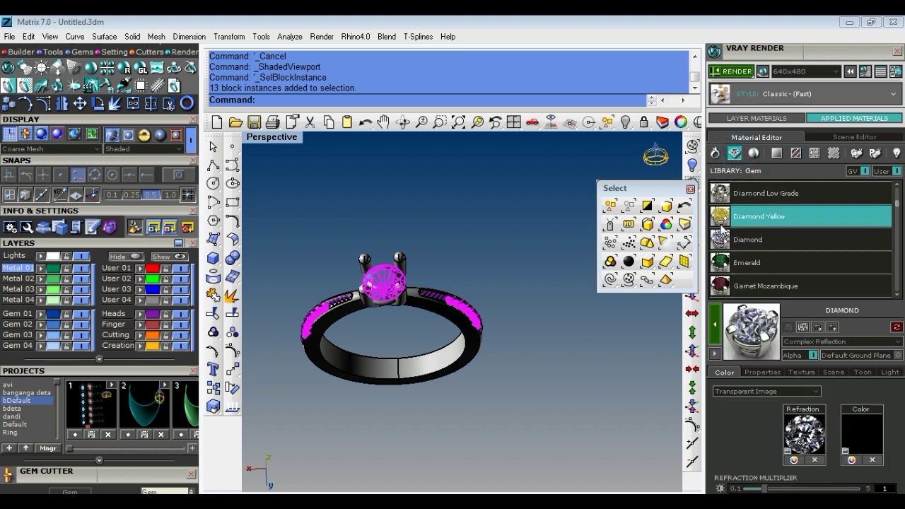
click(647, 206)
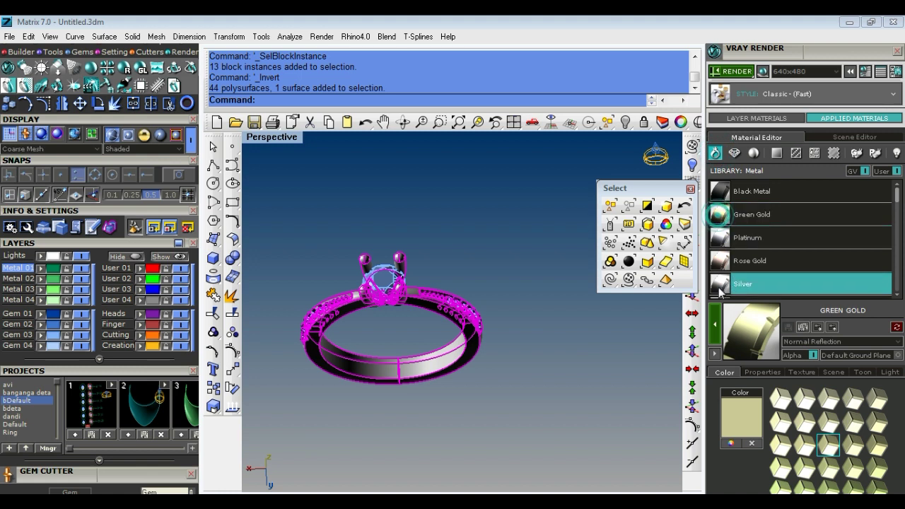
click(715, 324)
click(762, 71)
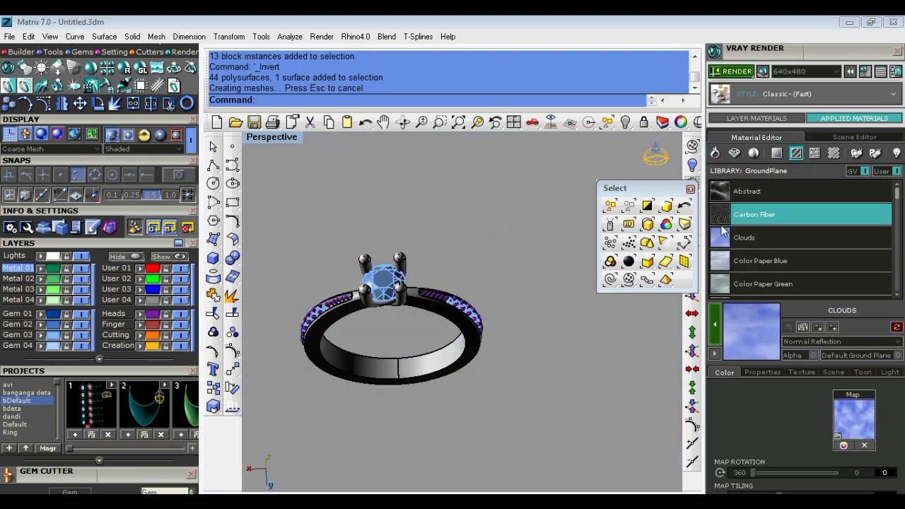
Step: Set GroundPlane to Grass, close the selection tools and orbit the ring
click(721, 285)
click(722, 293)
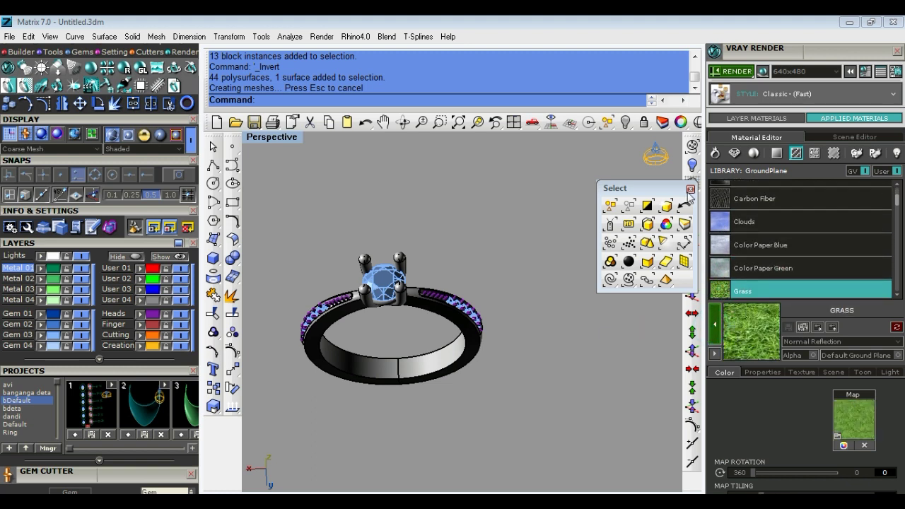
click(690, 190)
mouse_move(580, 232)
right_down()
mouse_move(508, 262)
mouse_move(544, 201)
mouse_move(577, 332)
mouse_move(600, 343)
mouse_move(588, 377)
mouse_move(575, 351)
mouse_move(525, 319)
mouse_move(533, 335)
mouse_move(511, 297)
mouse_move(474, 283)
mouse_move(491, 316)
mouse_move(503, 281)
mouse_move(517, 299)
right_up()
Step: Tilt the Perspective view and V-Ray render the gold and diamond ring on grass at 640×480
click(715, 253)
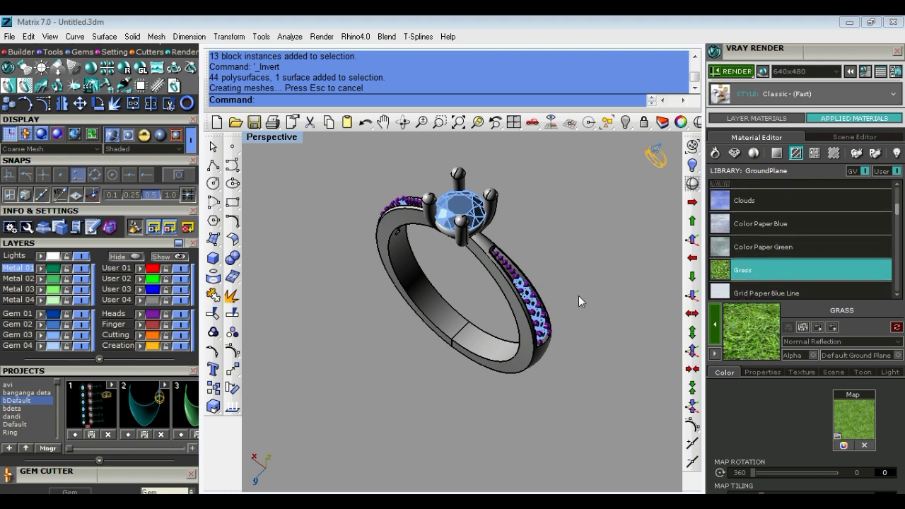
right_drag(579, 287, 552, 179)
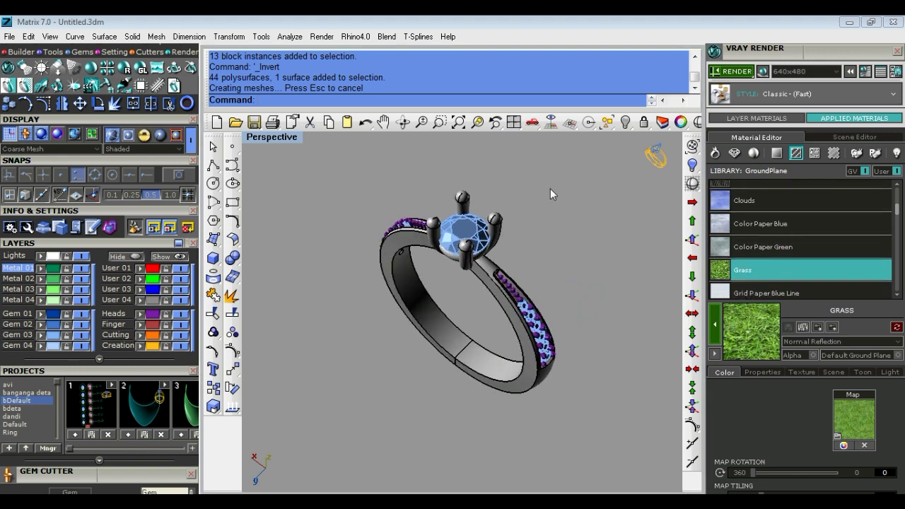
scroll(551, 191, up, 2)
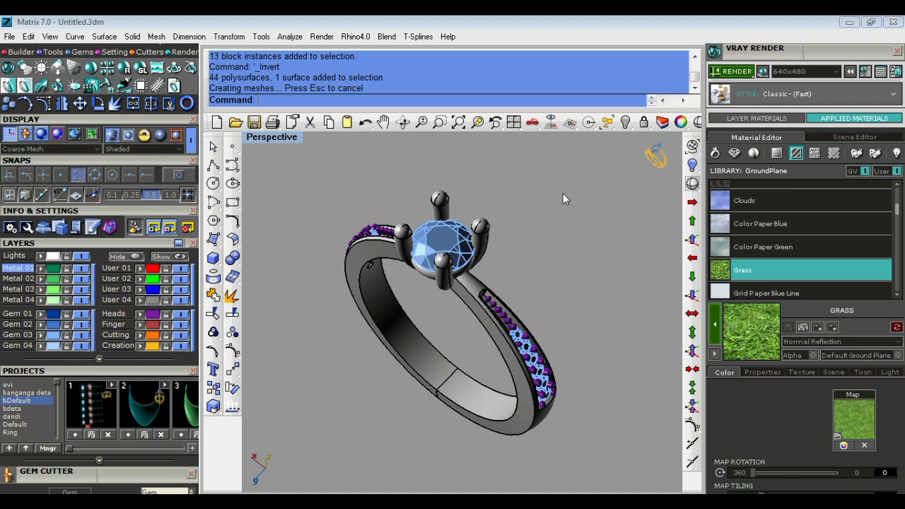
click(735, 72)
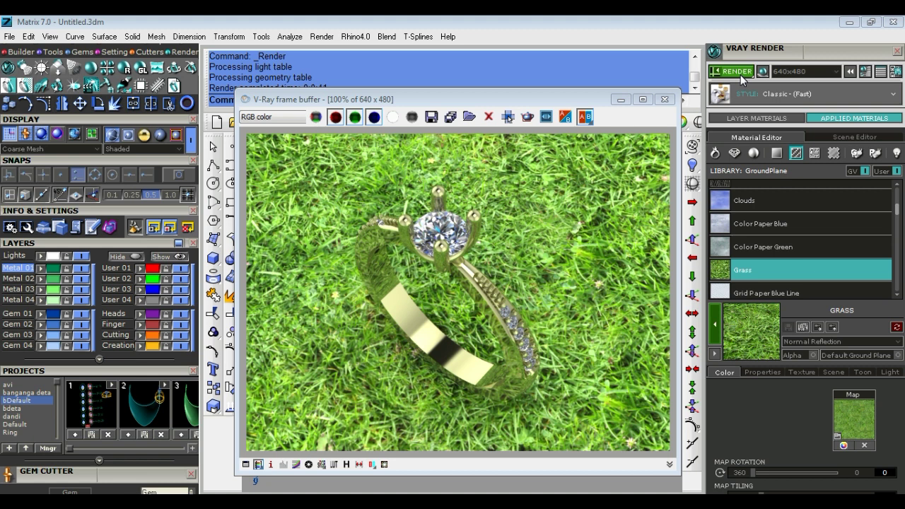
click(664, 99)
Step: Switch the ground plane to Clouds, render the Perspective view, then close the frame buffer
click(722, 205)
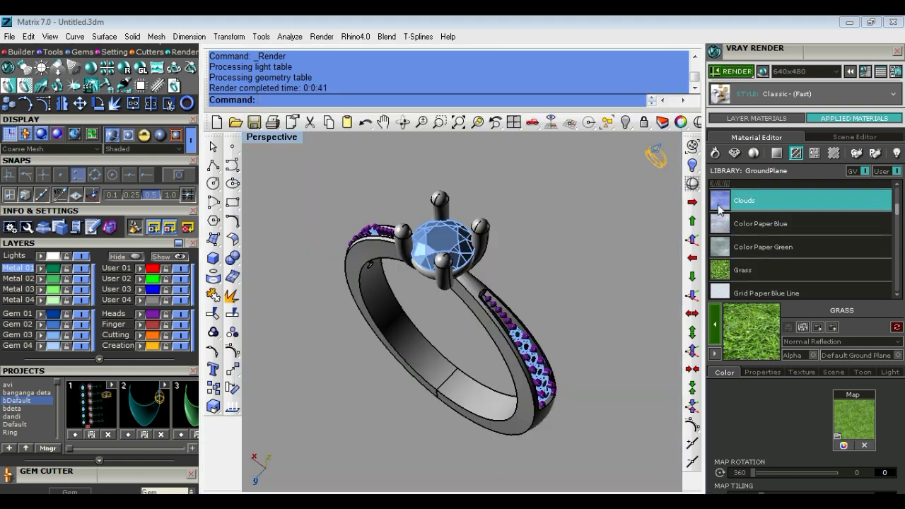
click(746, 73)
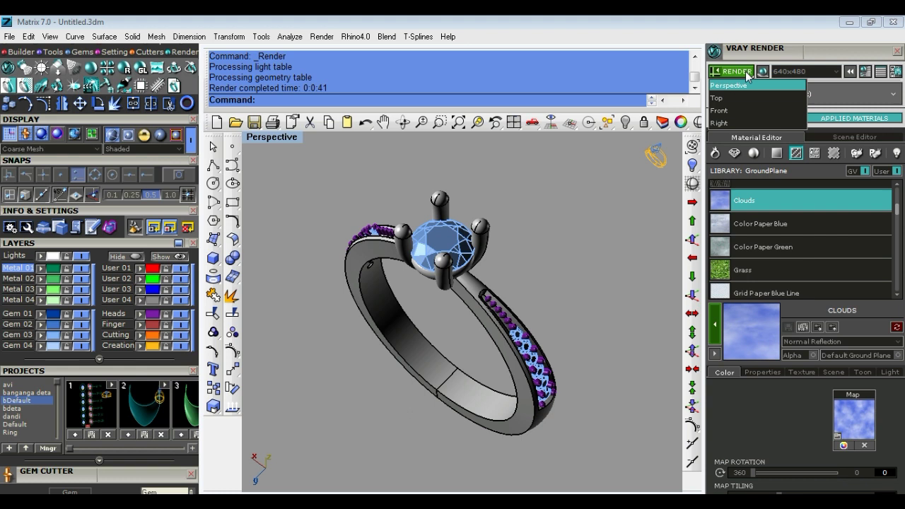
click(747, 72)
click(747, 72)
click(741, 84)
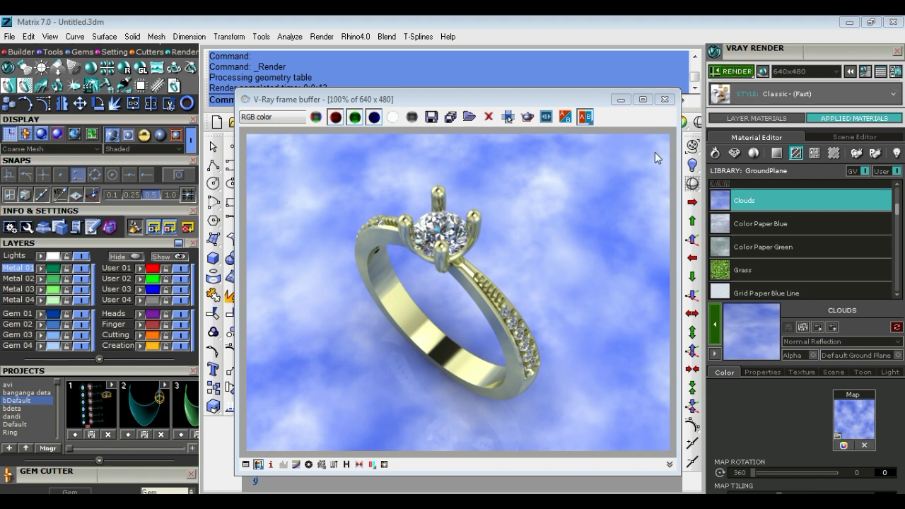
click(665, 101)
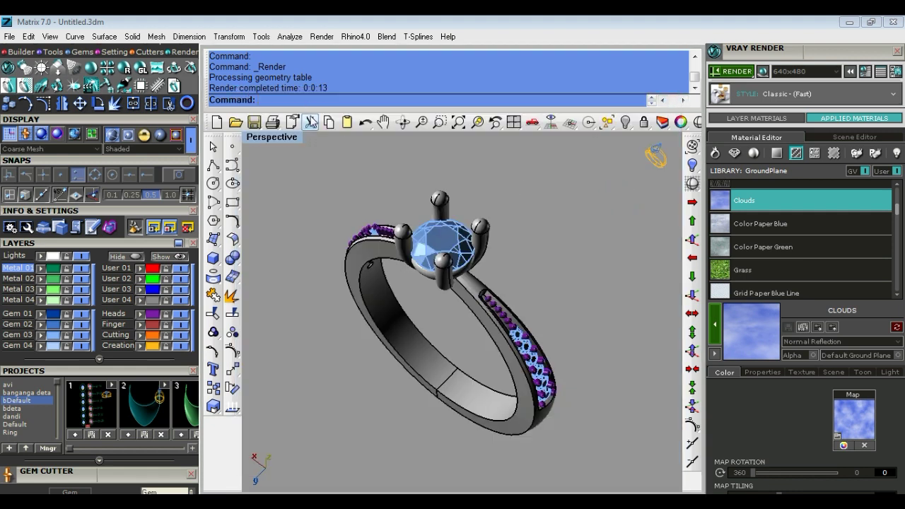
click(309, 122)
Step: Put the ring metal on the Metal 01 layer and briefly preview it rendered
click(897, 53)
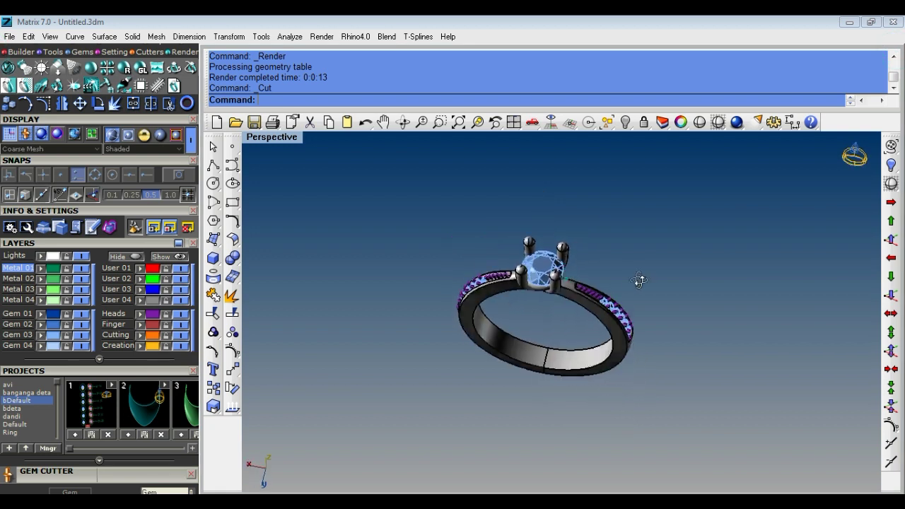
click(606, 122)
click(664, 175)
click(664, 139)
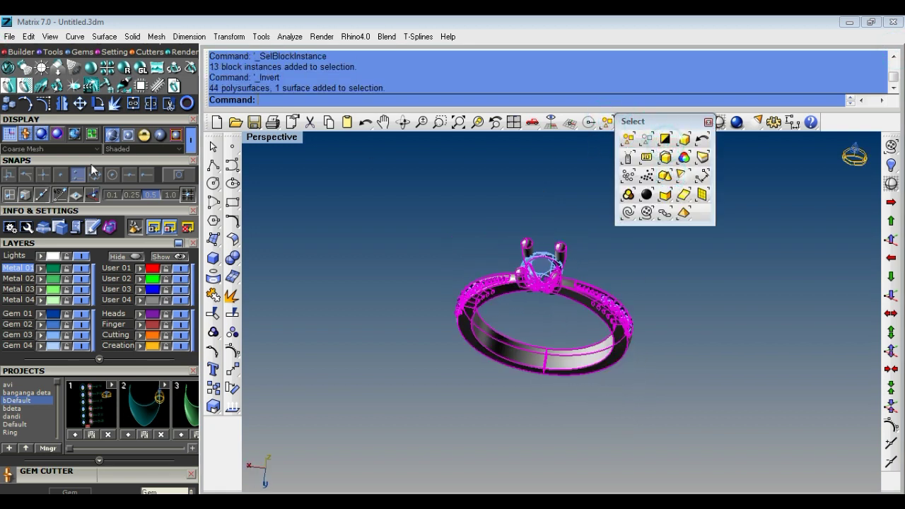
click(48, 269)
click(143, 134)
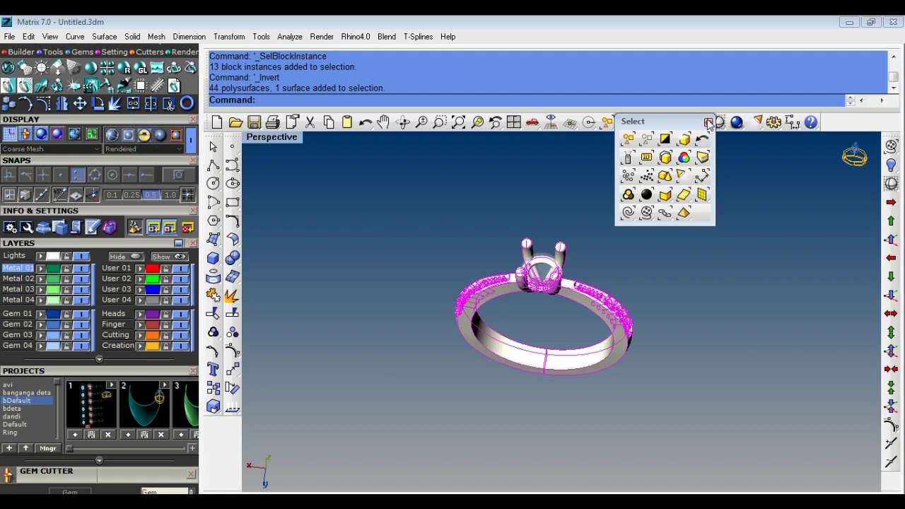
click(708, 122)
click(691, 249)
mouse_move(627, 304)
right_down()
mouse_move(579, 281)
mouse_move(657, 165)
right_up()
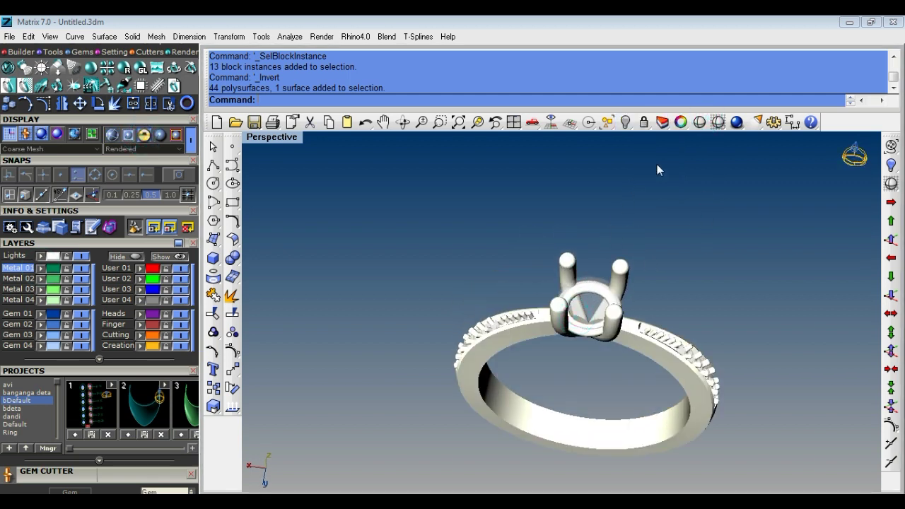
click(718, 122)
Step: Window-select and delete the ring, then reveal hidden objects and delete everything
drag(753, 214, 433, 432)
key(Delete)
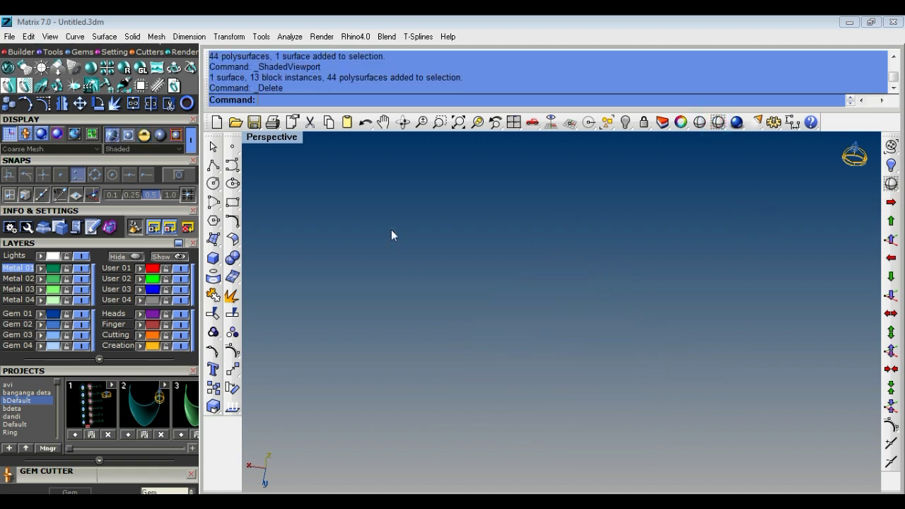
key(ctrl+shift+h)
key(ctrl+a)
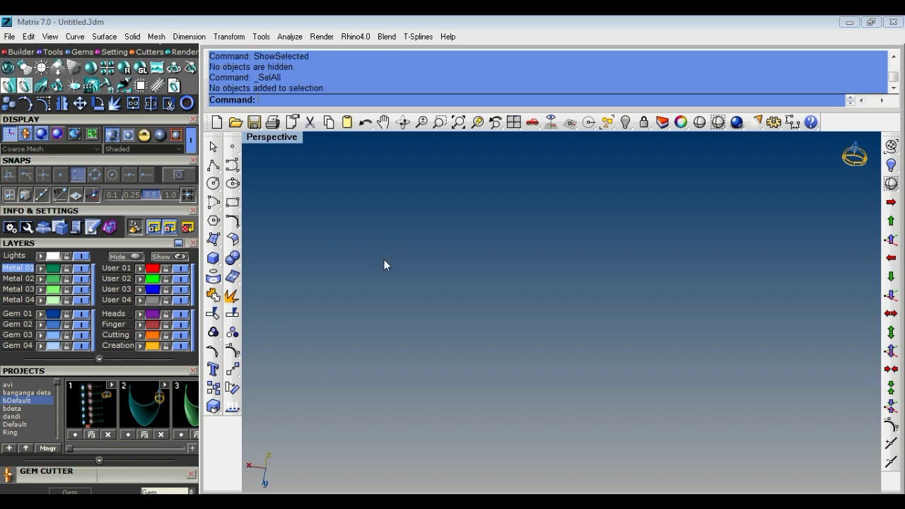
key(ctrl+a)
key(Delete)
Step: Delete the stray grey surface that was pasted into the scene
key(ctrl+v)
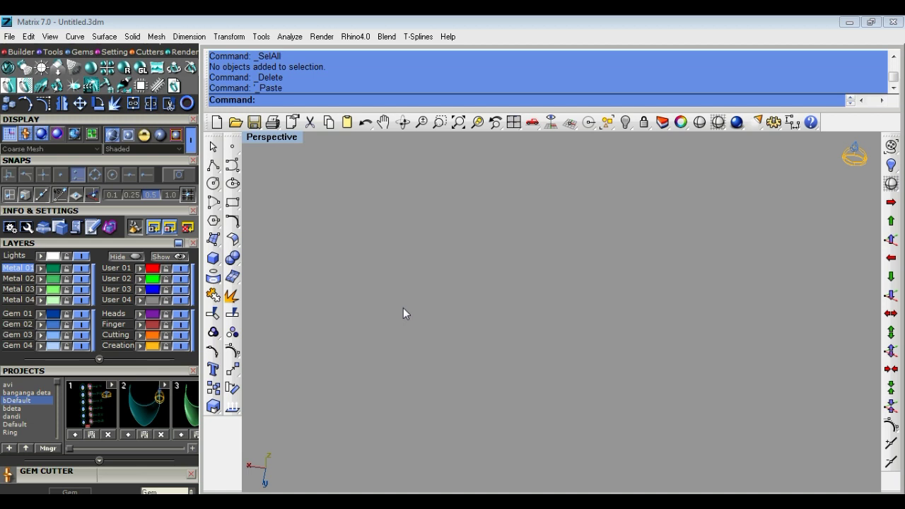
scroll(400, 304, down, 5)
scroll(417, 304, down, 3)
key(Delete)
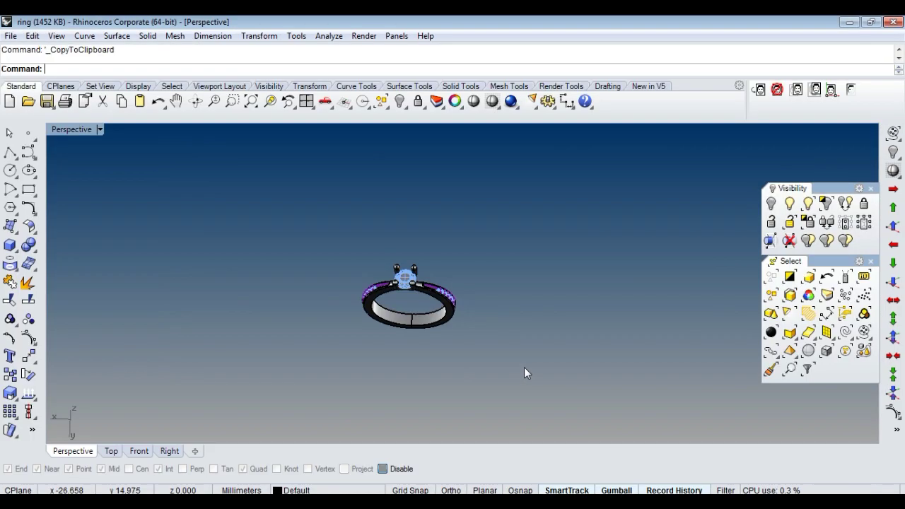
scroll(524, 366, down, 1)
Step: Window-select the whole ring in Rhino, copy it with Ctrl+C, and Alt+Tab back to Matrix
drag(550, 226, 337, 395)
click(523, 382)
drag(488, 289, 315, 359)
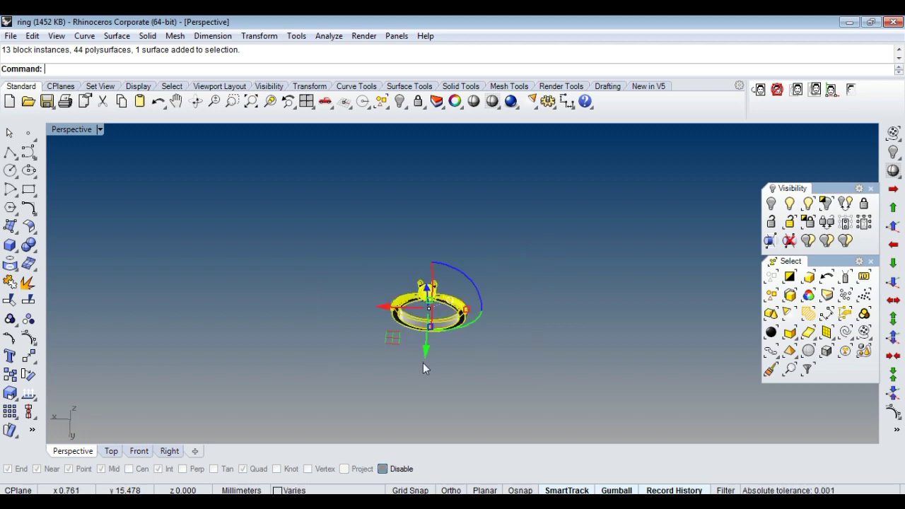
key(ctrl+c)
key(alt+Tab)
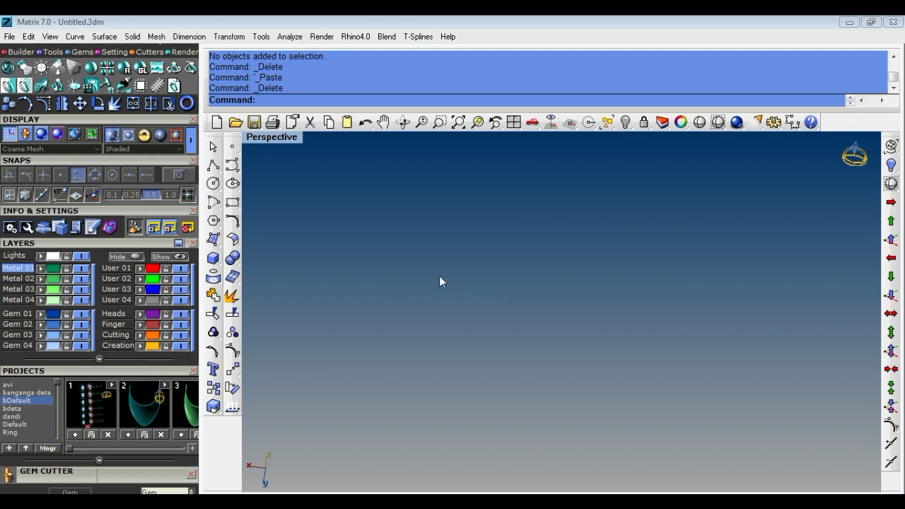
Step: Paste the ring, zoom extents, select block instances, invert, and switch to Rendered display
click(348, 125)
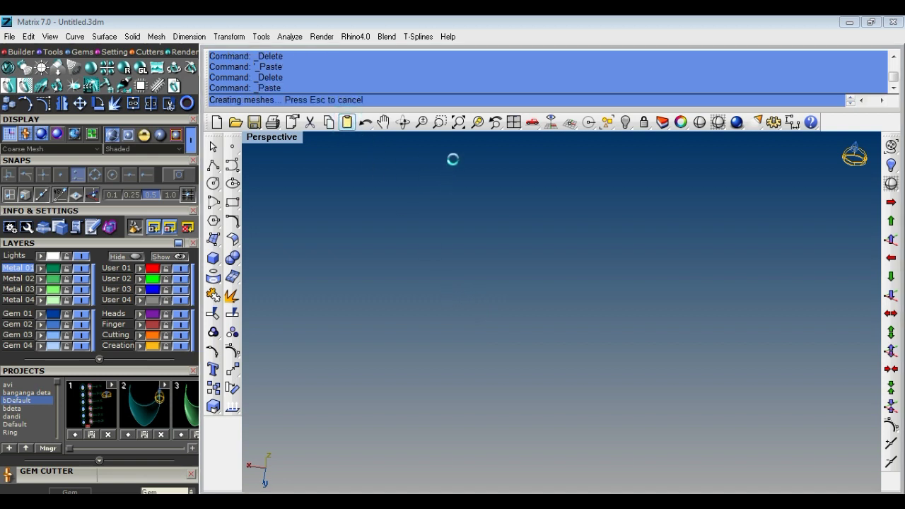
click(457, 124)
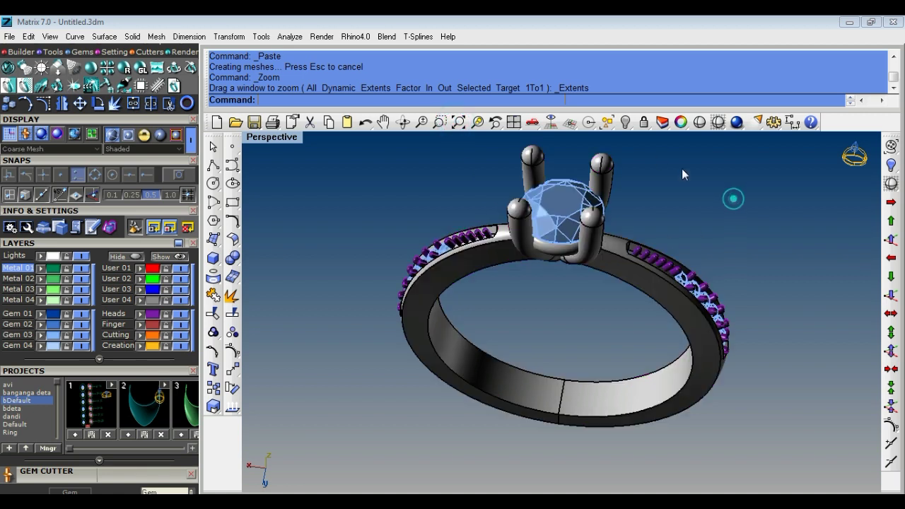
click(596, 129)
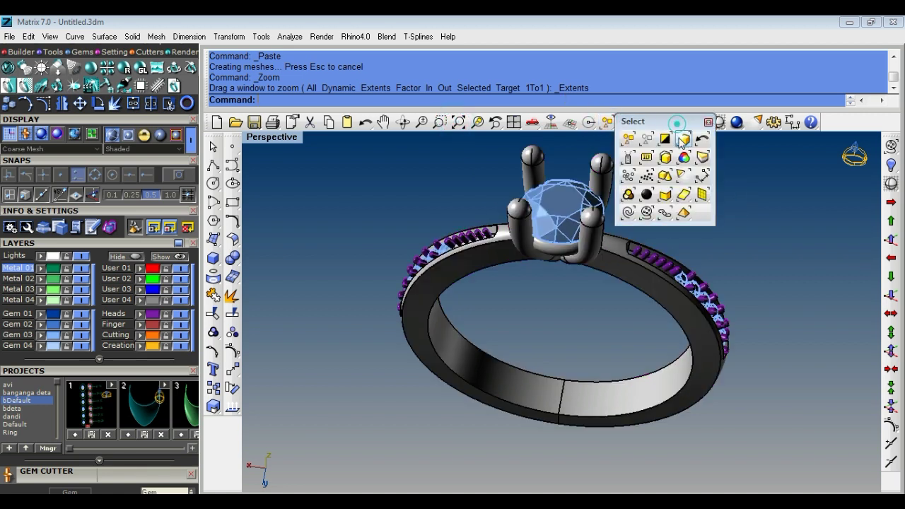
click(664, 175)
click(664, 139)
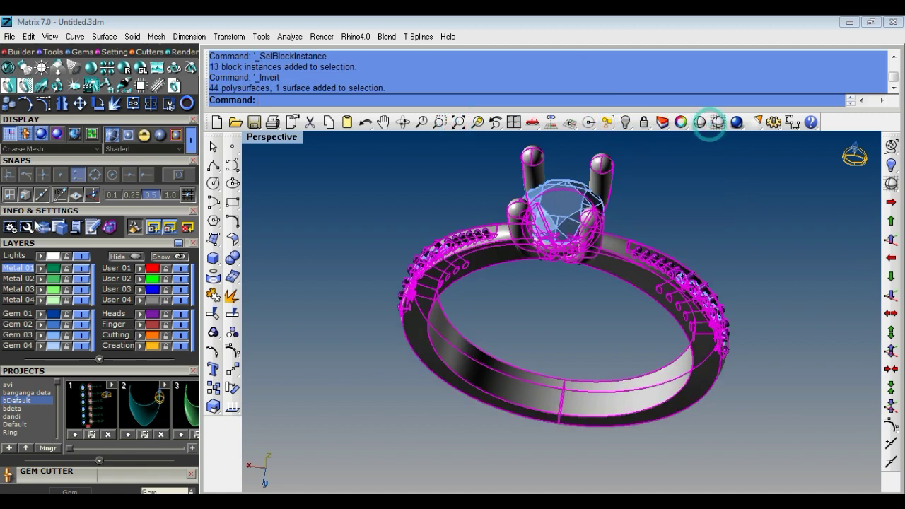
click(40, 270)
click(144, 134)
Step: Orbit the gold and diamond ring through side, front and three-quarter views
click(677, 210)
right_drag(499, 252, 519, 216)
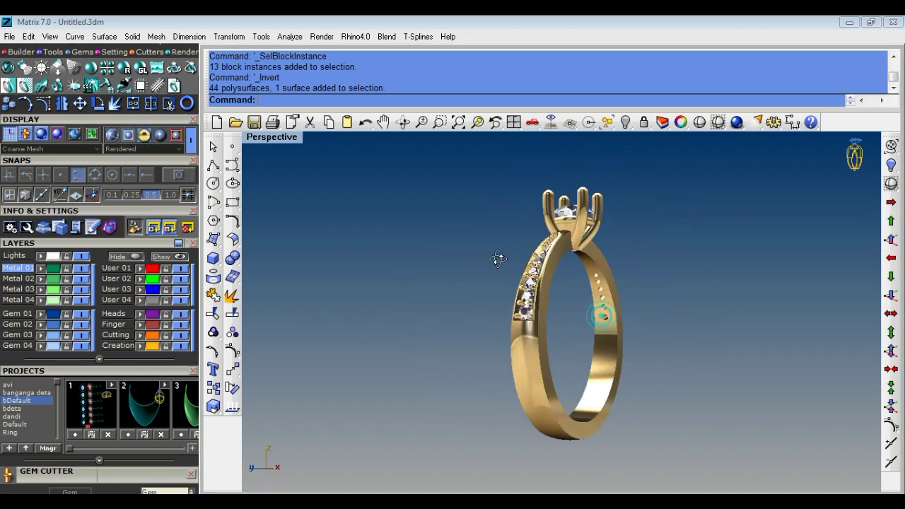
mouse_move(519, 216)
right_down()
mouse_move(570, 350)
mouse_move(636, 287)
mouse_move(681, 318)
right_up()
mouse_move(578, 301)
right_down()
mouse_move(570, 306)
mouse_move(756, 311)
right_up()
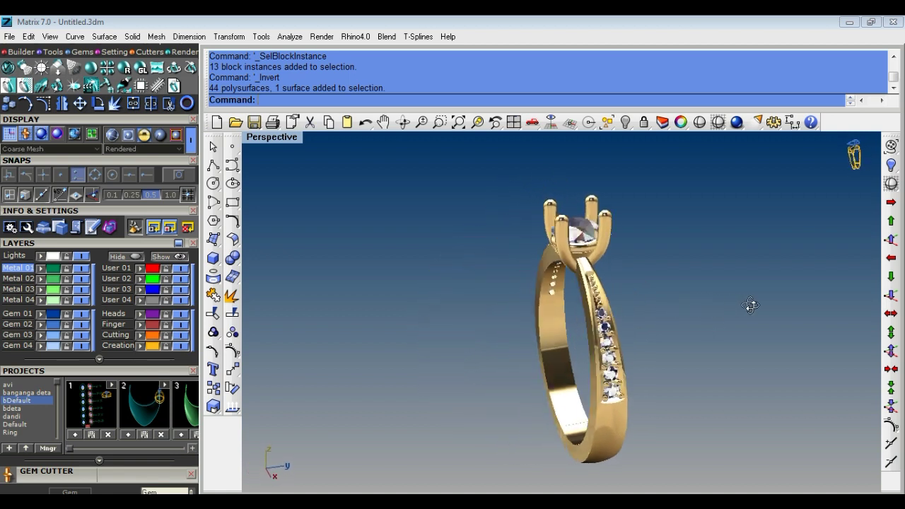
mouse_move(756, 312)
right_down()
mouse_move(796, 281)
mouse_move(692, 293)
mouse_move(525, 292)
mouse_move(450, 277)
mouse_move(701, 310)
mouse_move(679, 313)
mouse_move(570, 251)
mouse_move(674, 226)
mouse_move(608, 224)
mouse_move(647, 429)
mouse_move(630, 360)
mouse_move(586, 333)
mouse_move(721, 317)
right_up()
key(ctrl+i)
key(Escape)
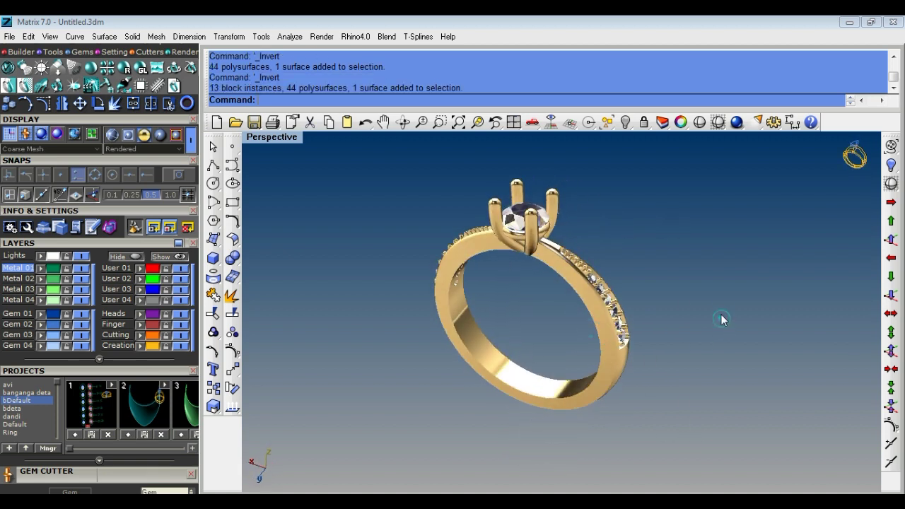
click(608, 124)
click(666, 157)
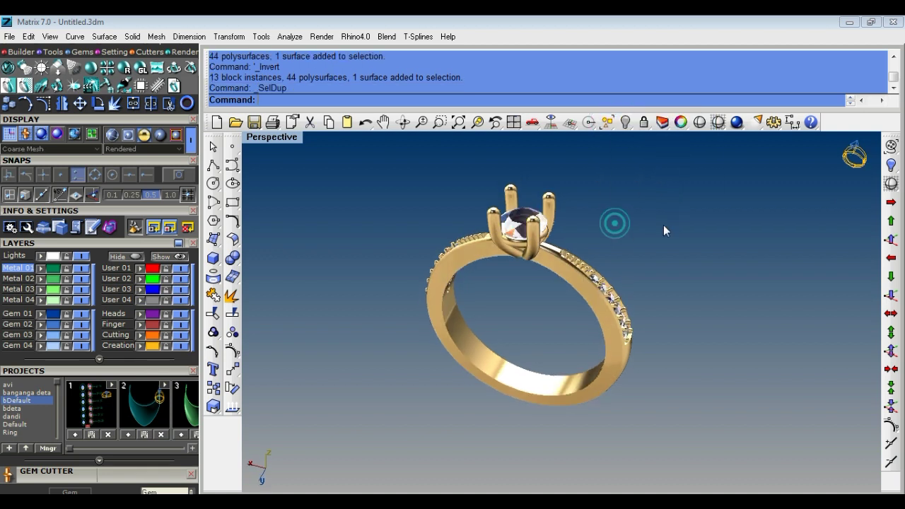
key(ctrl+z)
key(ctrl+y)
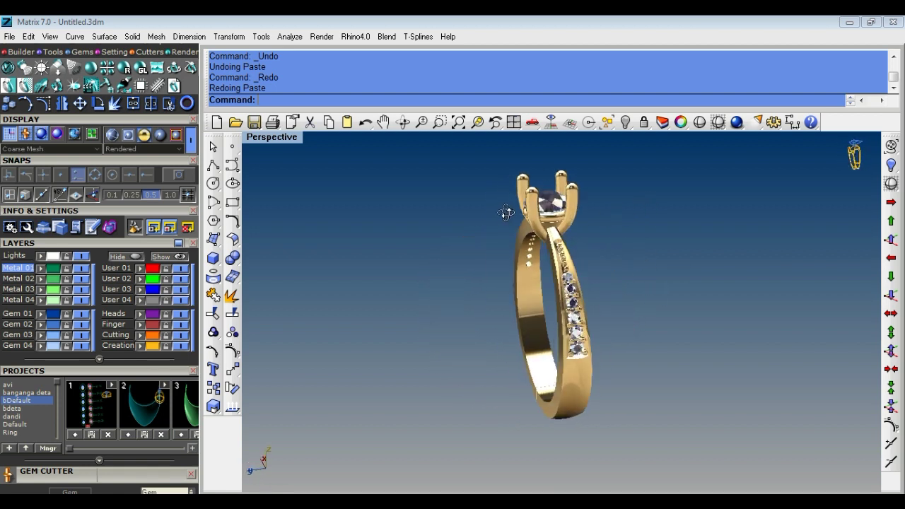
right_drag(643, 267, 477, 159)
click(455, 124)
mouse_move(633, 252)
right_down()
mouse_move(737, 238)
mouse_move(772, 252)
mouse_move(518, 246)
right_up()
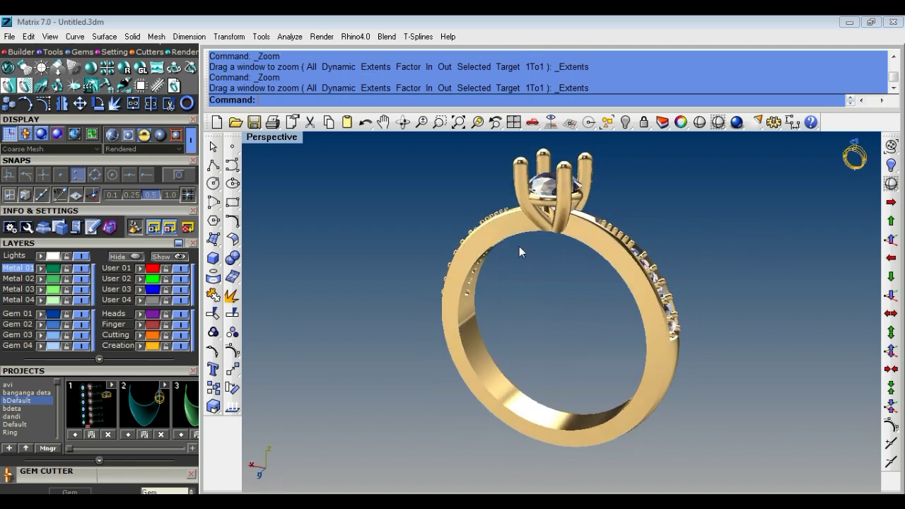
mouse_move(569, 280)
right_down()
mouse_move(524, 280)
mouse_move(574, 283)
mouse_move(594, 327)
mouse_move(733, 317)
mouse_move(770, 389)
mouse_move(721, 413)
mouse_move(649, 380)
mouse_move(628, 342)
right_up()
key(ctrl+F2)
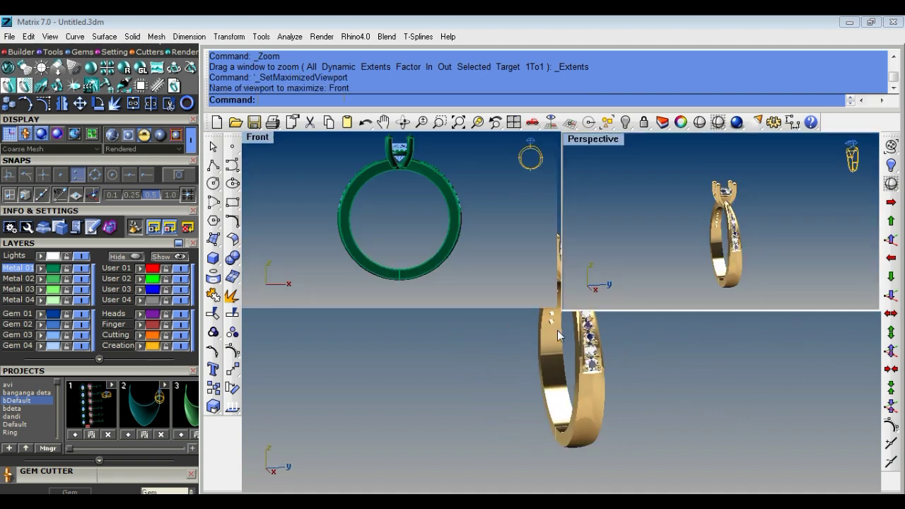
click(144, 135)
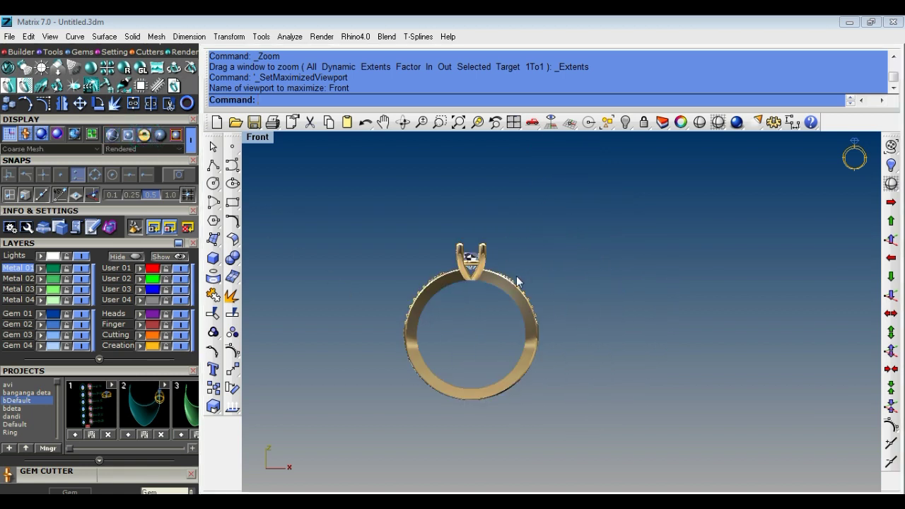
ctrl+shift+right_drag(515, 281, 503, 290)
key(ctrl+Tab)
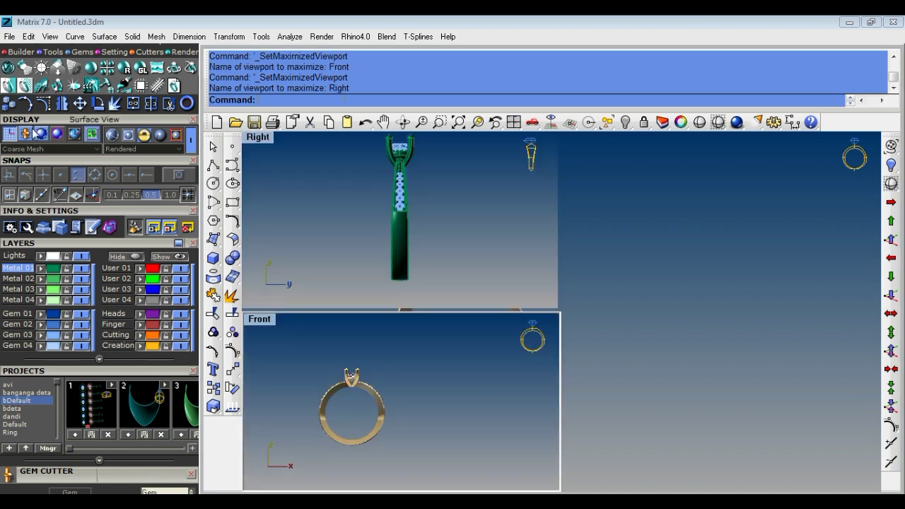
right_drag(690, 253, 612, 307)
key(ctrl+Tab)
click(144, 135)
right_drag(694, 284, 638, 273)
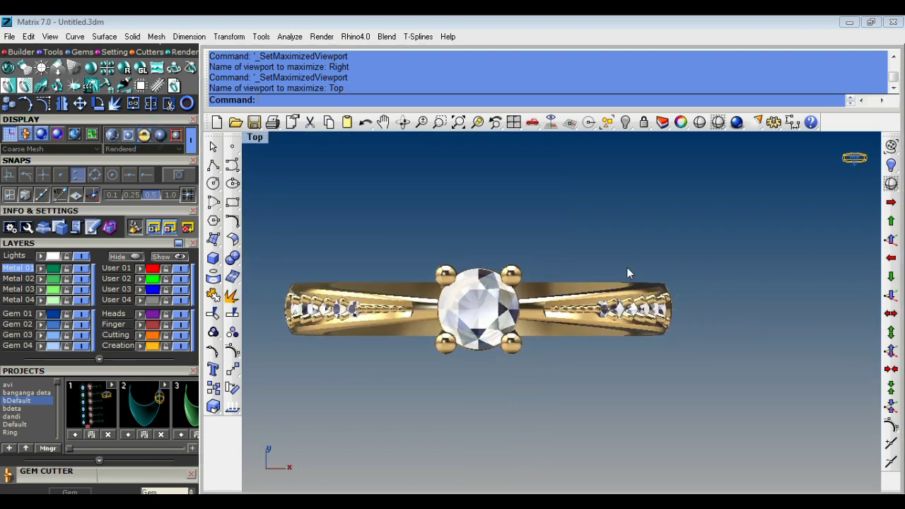
key(ctrl+Tab)
scroll(467, 274, up, 1)
scroll(479, 288, up, 4)
scroll(478, 288, down, 2)
scroll(539, 265, down, 2)
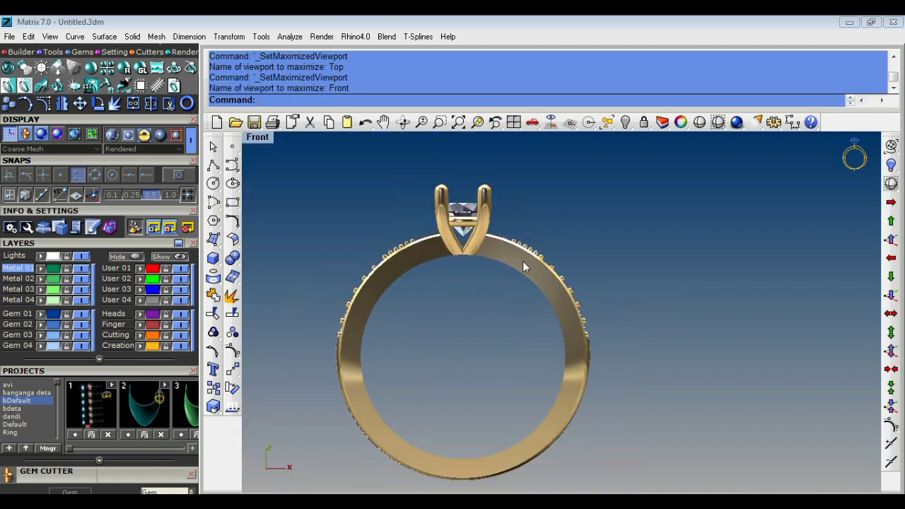
right_drag(522, 261, 509, 251)
key(ctrl+Tab)
scroll(499, 254, down, 2)
scroll(523, 267, down, 1)
key(ctrl+Tab)
mouse_move(499, 251)
right_down()
mouse_move(614, 286)
mouse_move(615, 262)
mouse_move(618, 361)
mouse_move(513, 239)
mouse_move(488, 231)
mouse_move(475, 264)
mouse_move(474, 275)
mouse_move(507, 289)
mouse_move(572, 284)
mouse_move(588, 293)
mouse_move(619, 212)
mouse_move(639, 212)
mouse_move(601, 255)
mouse_move(596, 281)
right_up()
scroll(572, 285, up, 2)
scroll(576, 288, up, 2)
scroll(579, 291, up, 3)
scroll(585, 296, up, 3)
scroll(596, 280, up, 3)
scroll(539, 278, down, 3)
mouse_move(539, 279)
right_down()
mouse_move(614, 327)
mouse_move(598, 348)
mouse_move(485, 347)
mouse_move(481, 305)
mouse_move(618, 320)
mouse_move(551, 283)
mouse_move(521, 247)
mouse_move(509, 256)
mouse_move(529, 223)
mouse_move(525, 242)
mouse_move(516, 236)
mouse_move(651, 228)
mouse_move(537, 242)
mouse_move(545, 238)
mouse_move(556, 350)
mouse_move(567, 281)
mouse_move(521, 256)
mouse_move(478, 175)
mouse_move(627, 192)
right_up()
scroll(587, 308, up, 2)
scroll(581, 306, up, 2)
scroll(581, 306, down, 2)
click(522, 247)
scroll(515, 236, down, 5)
click(651, 228)
scroll(522, 256, up, 2)
scroll(682, 182, down, 2)
mouse_move(682, 179)
right_down()
mouse_move(625, 208)
mouse_move(713, 243)
mouse_move(739, 294)
mouse_move(586, 327)
mouse_move(540, 323)
mouse_move(521, 286)
right_up()
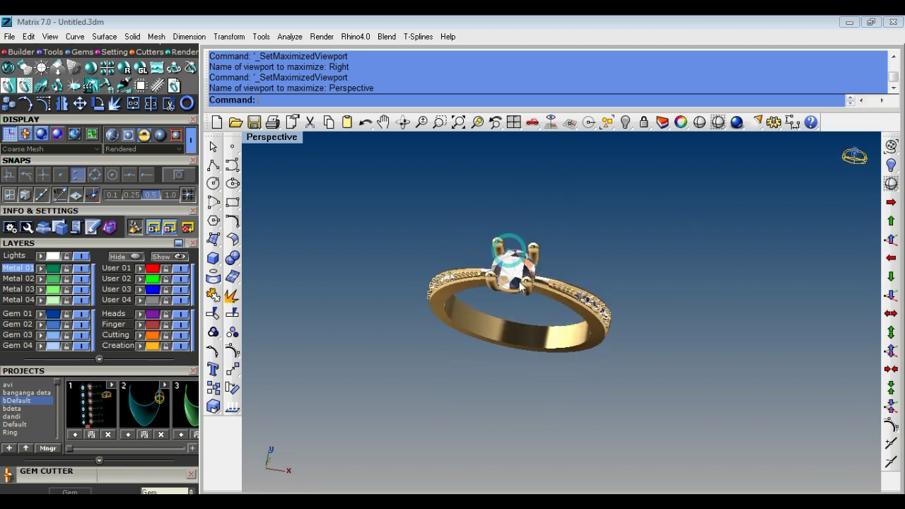
Step: Split the workspace into Top, Perspective, Front and Right views on black backgrounds
key(ctrl+F5)
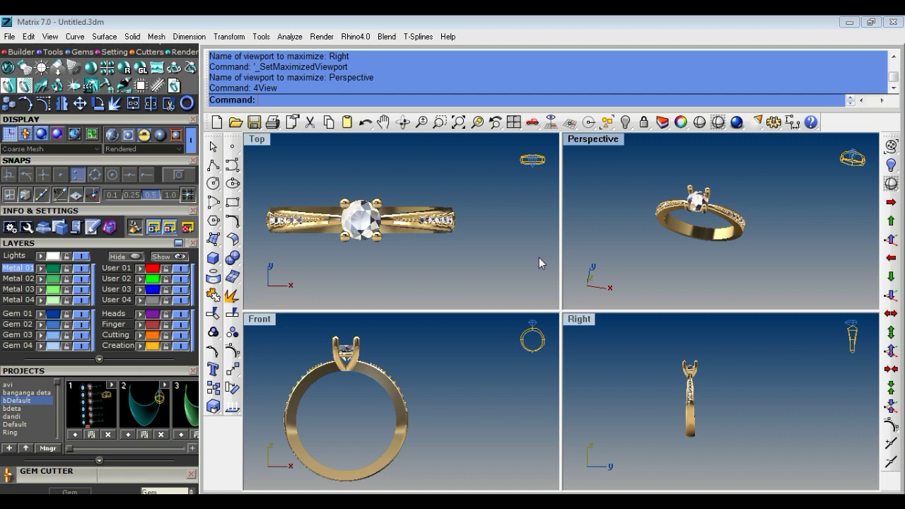
key(ctrl+F5)
key(ctrl+F5)
key(ctrl+F5)
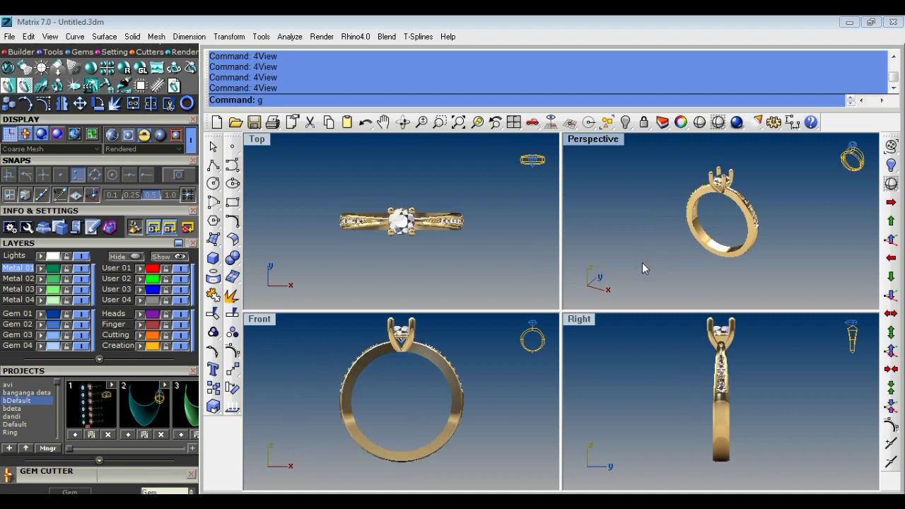
key(ctrl+F6)
key(ctrl+F6)
key(ctrl+F6)
key(ctrl+F6)
key(ctrl+F6)
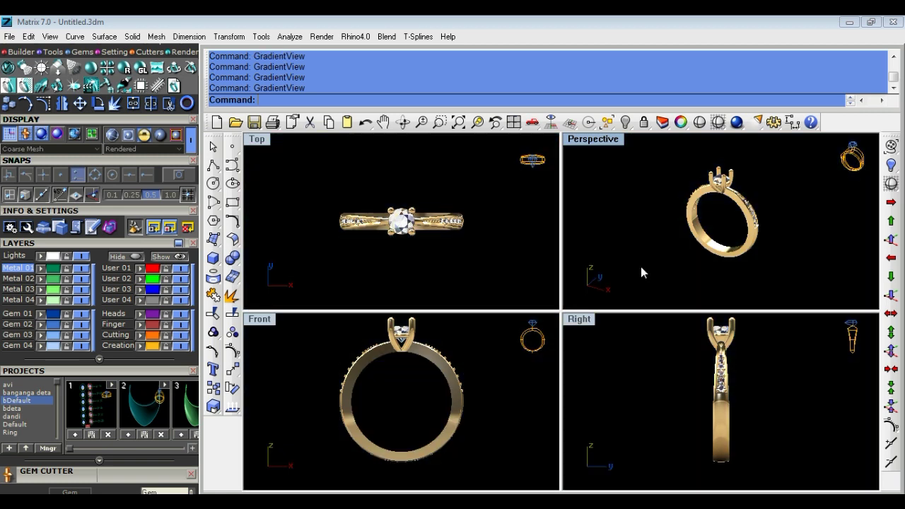
Step: Frame the ring in the Front, Right, Top and Perspective views, then start a screen capture
right_drag(450, 390, 451, 398)
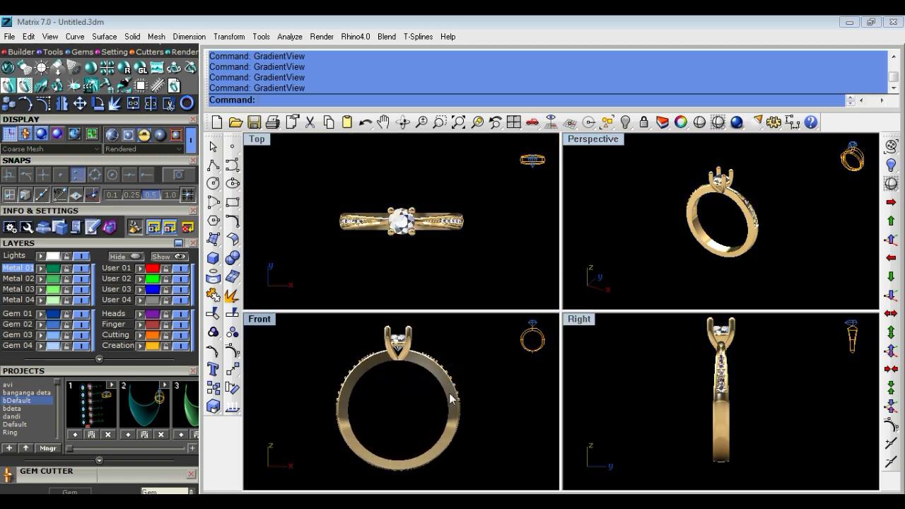
right_drag(769, 396, 767, 404)
ctrl+right_drag(459, 234, 461, 211)
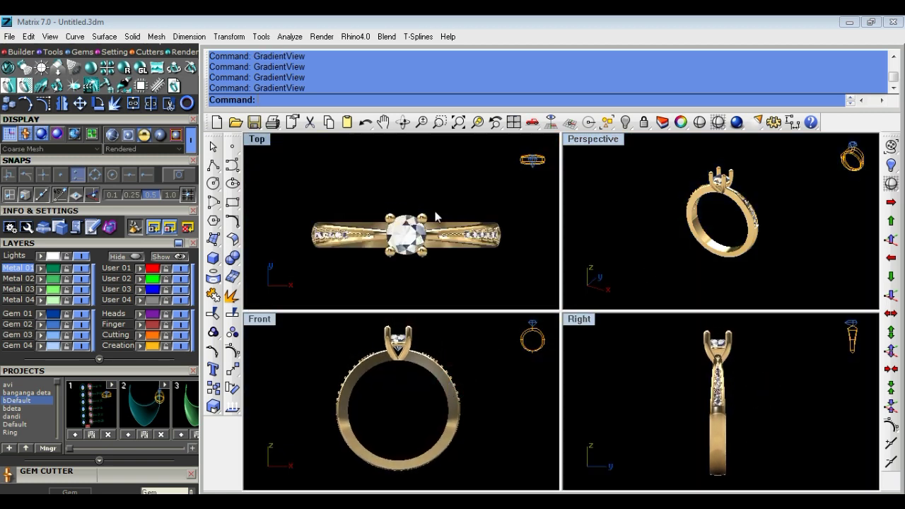
scroll(774, 185, up, 3)
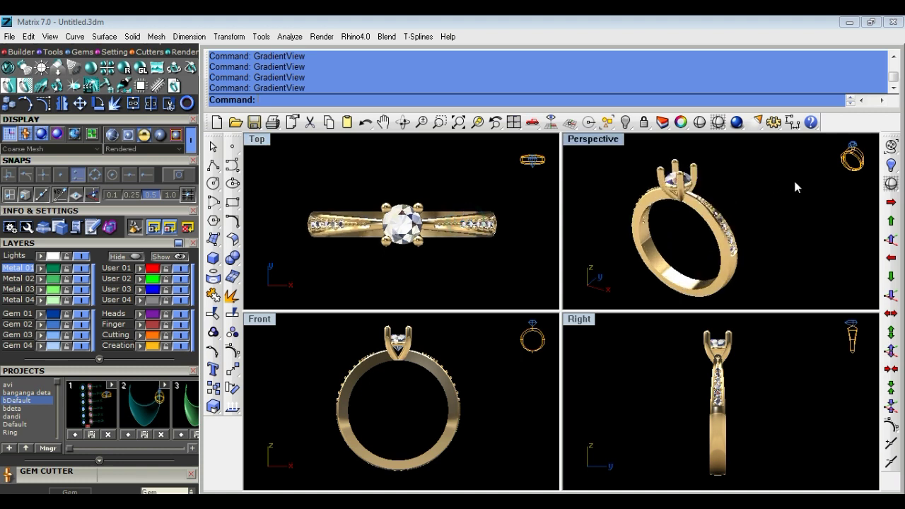
scroll(792, 186, down, 2)
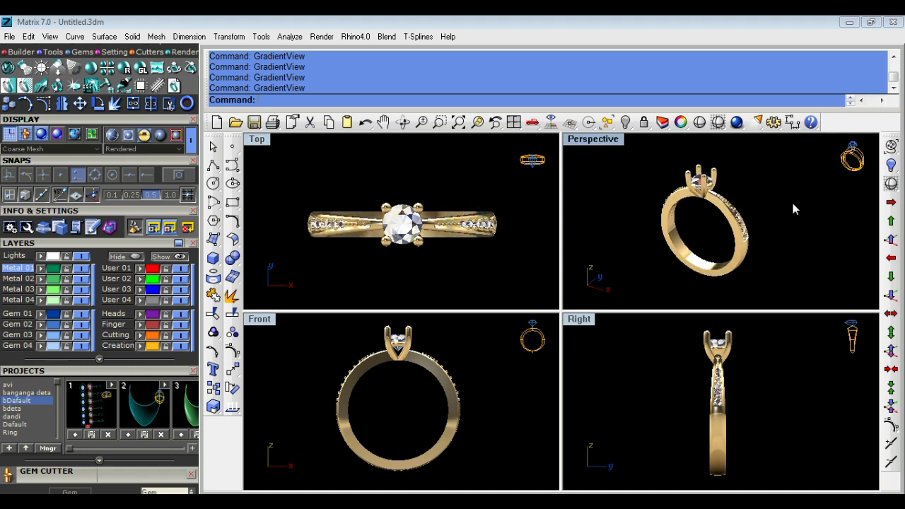
right_drag(782, 202, 763, 216)
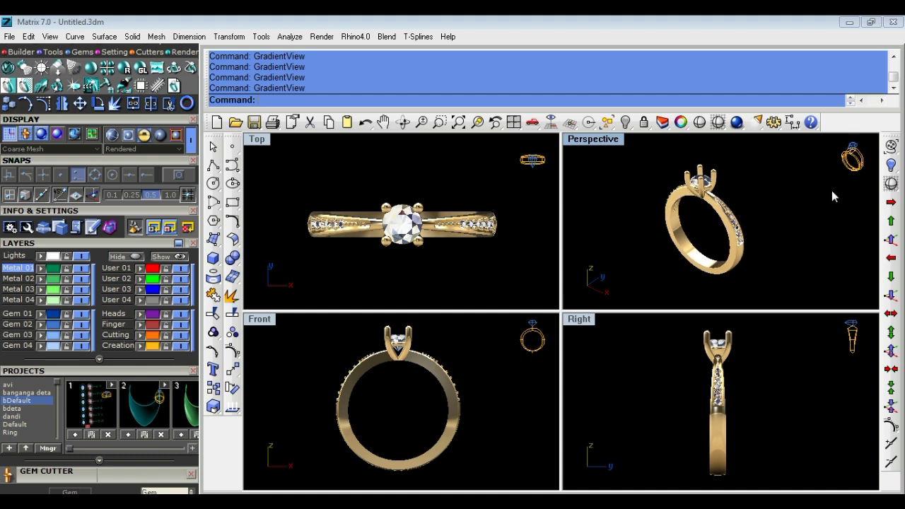
key(Print)
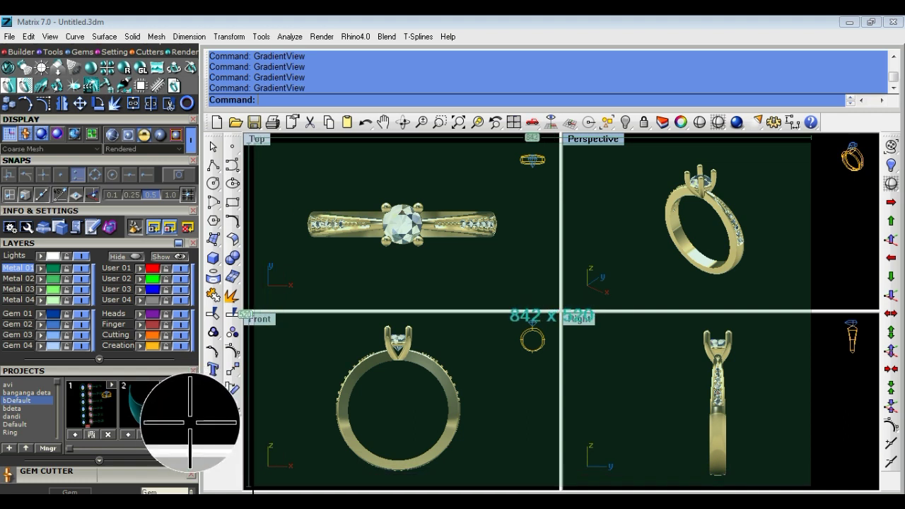
Step: Capture the four-view area, open it in Paint, and set Color 2 to black
drag(244, 487, 222, 488)
click(279, 455)
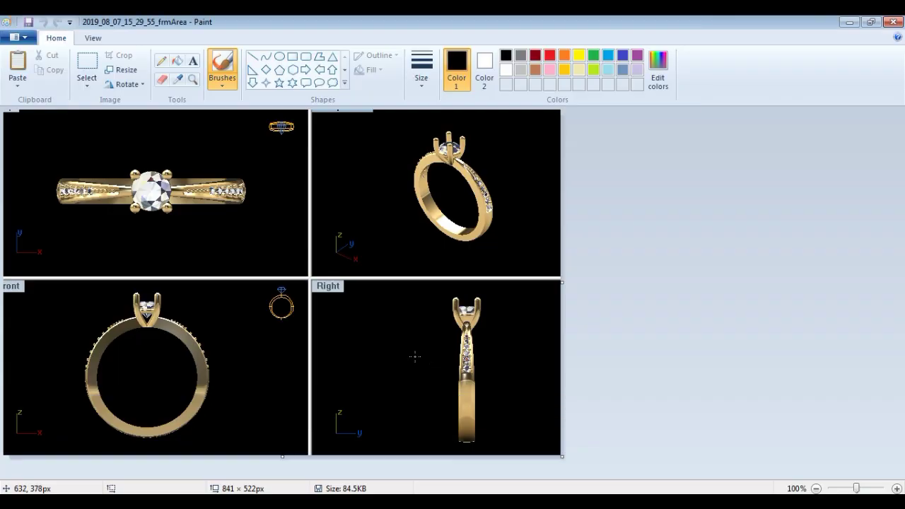
click(485, 64)
Step: Black out the lower-left axis marker, the Right label and the vertical and horizontal dividers
click(87, 58)
drag(7, 315, 4, 320)
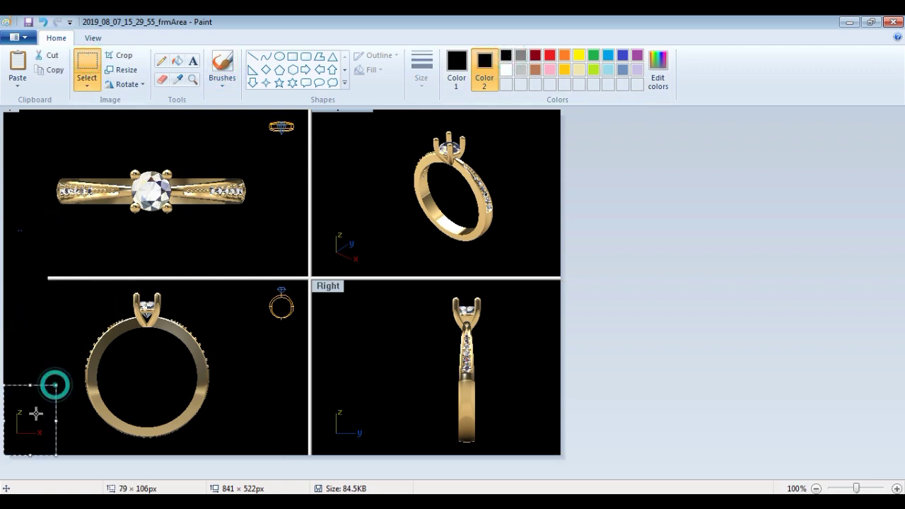
key(Delete)
drag(261, 252, 337, 378)
key(Delete)
drag(300, 276, 343, 303)
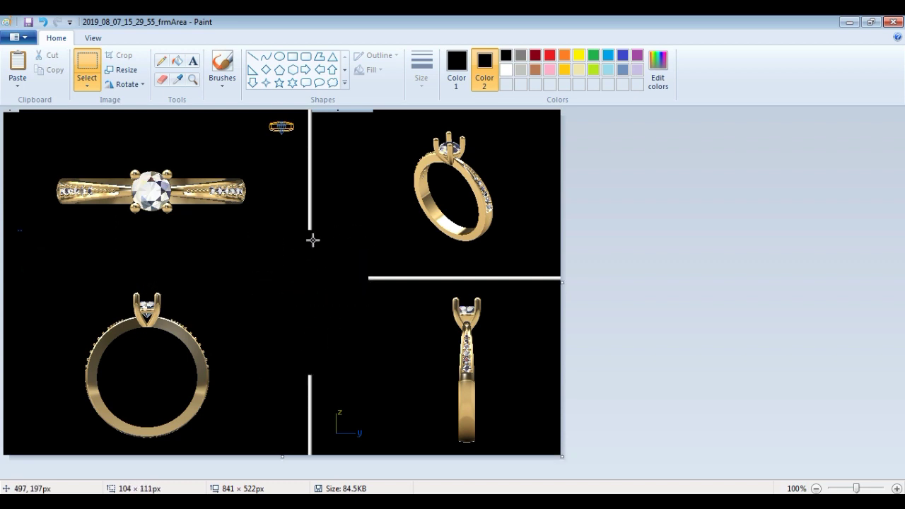
drag(341, 106, 340, 107)
key(Delete)
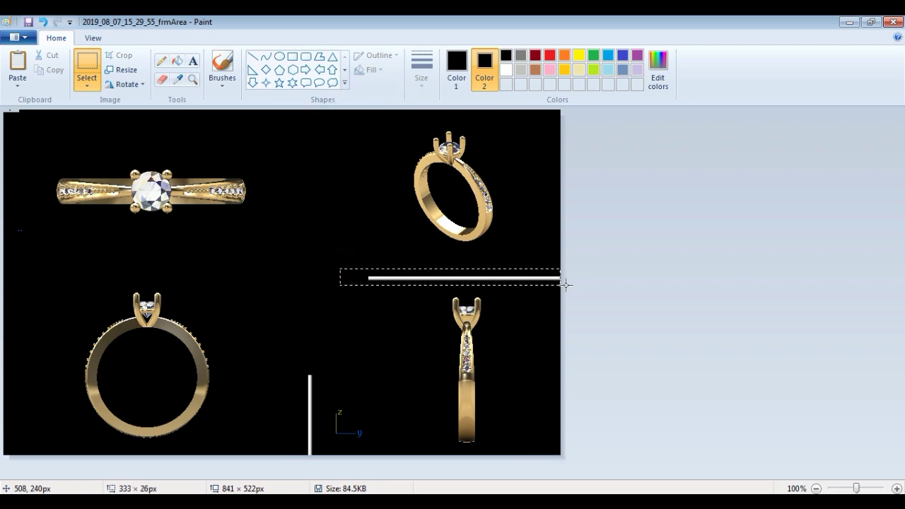
key(Delete)
key(Delete)
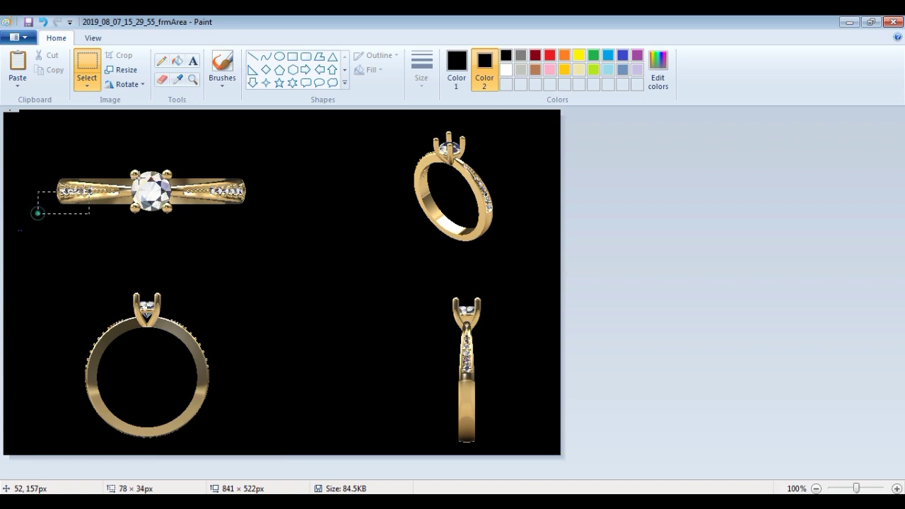
Step: Pack the Top, Front, angled and side ring views into a 2×2 grid on a 540×450 px canvas
drag(207, 186, 176, 154)
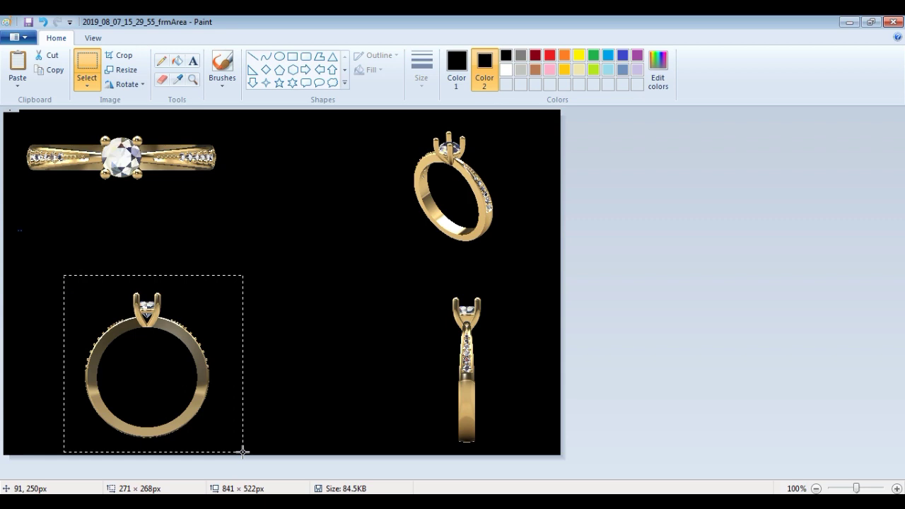
drag(214, 412, 176, 351)
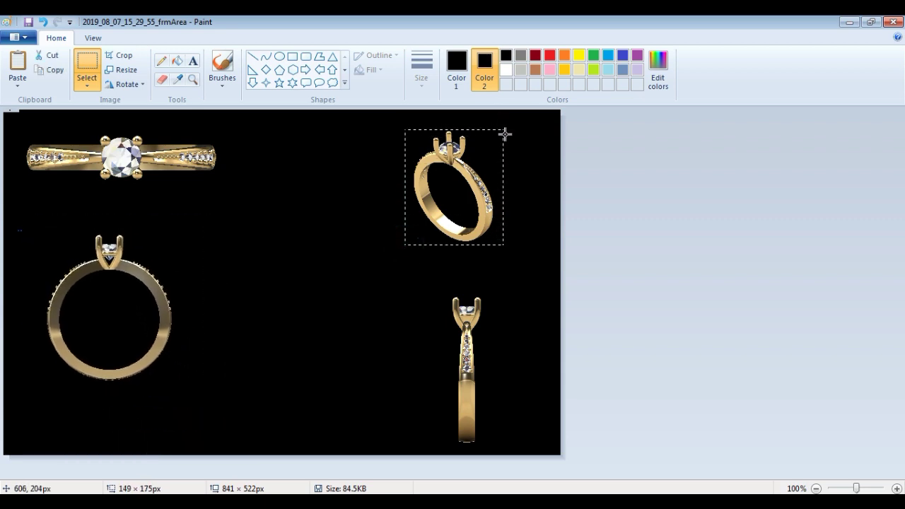
drag(481, 188, 340, 176)
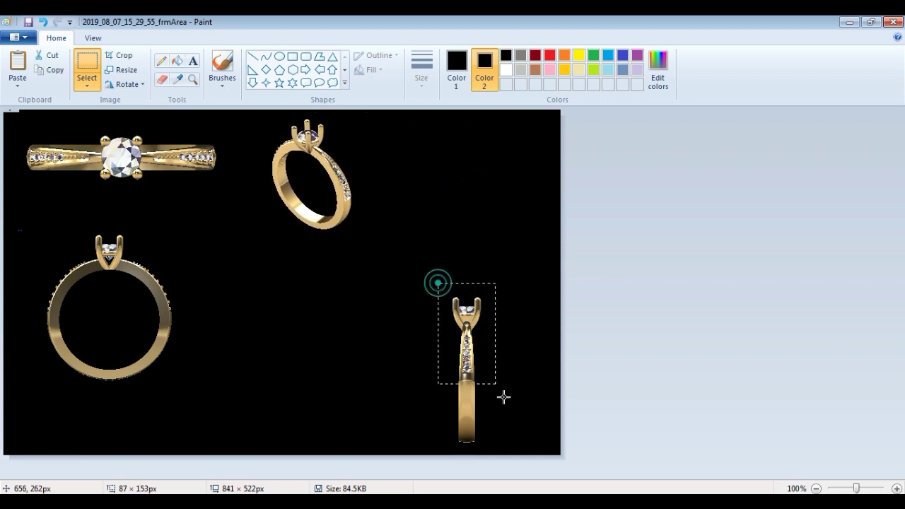
drag(477, 400, 284, 352)
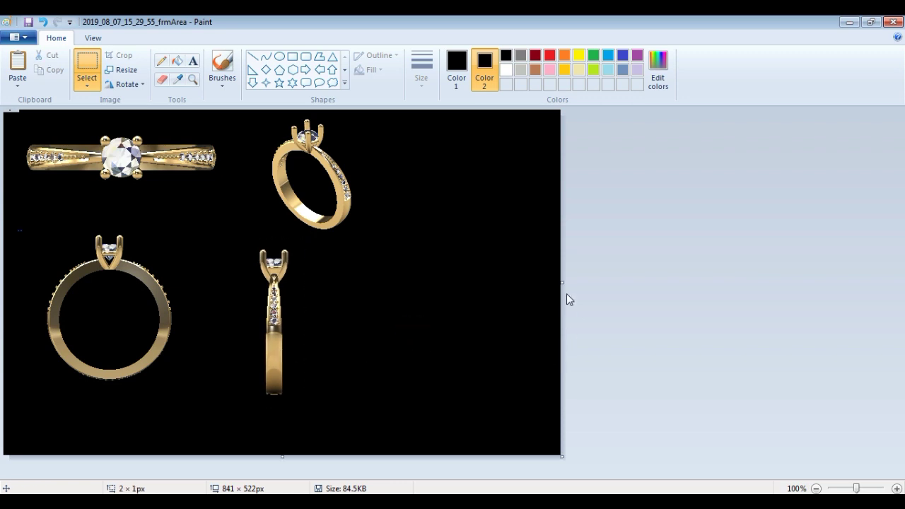
drag(562, 280, 362, 282)
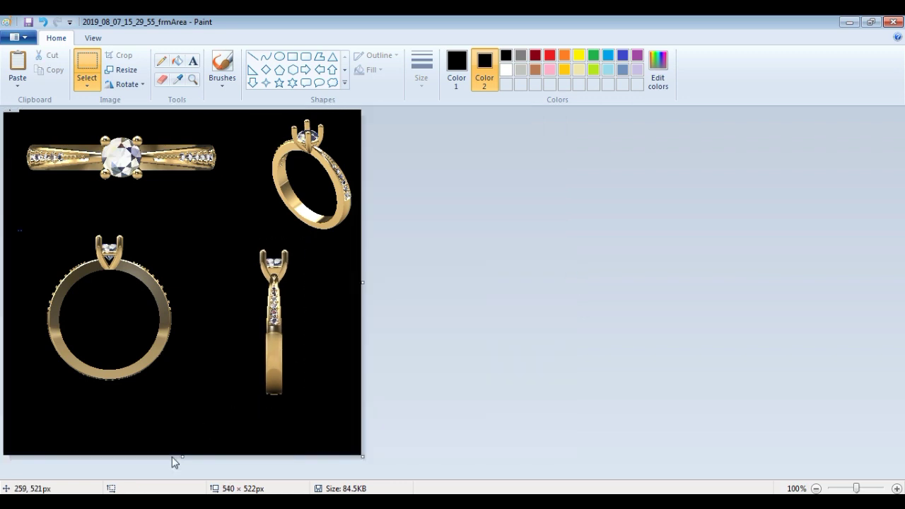
drag(182, 456, 181, 409)
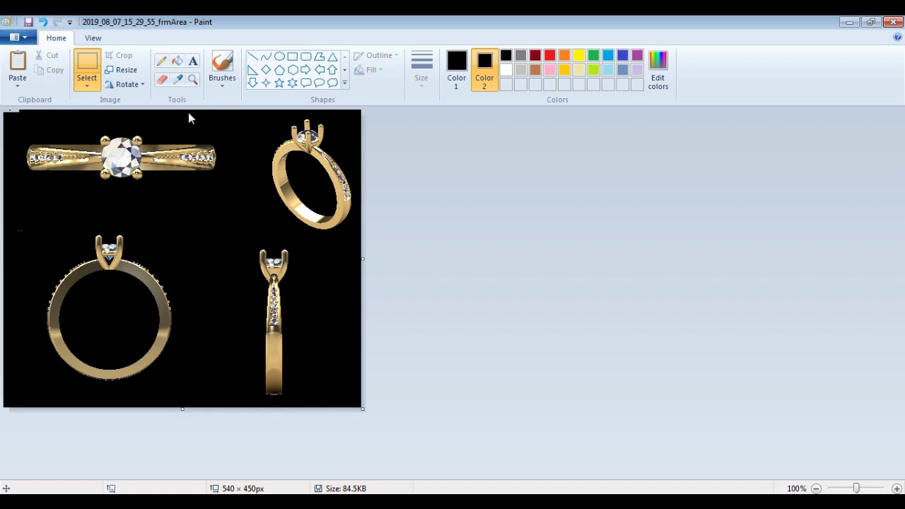
Step: Save the image as 'ring' in august > New folder (13), then close Paint
key(ctrl+s)
click(388, 206)
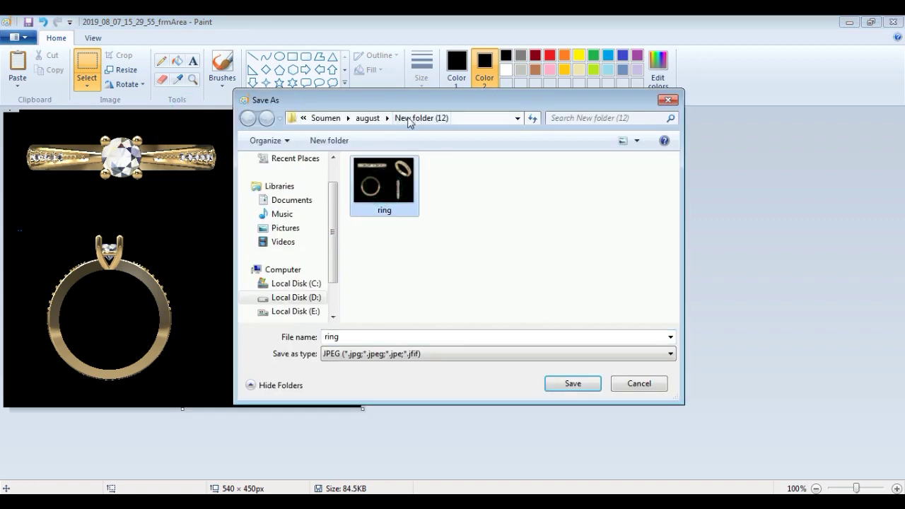
click(373, 120)
click(455, 267)
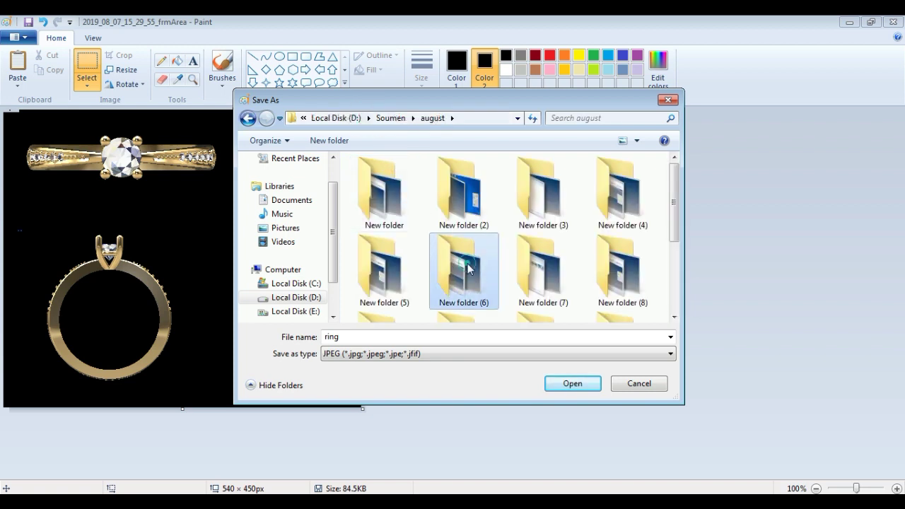
scroll(463, 272, down, 2)
double_click(382, 283)
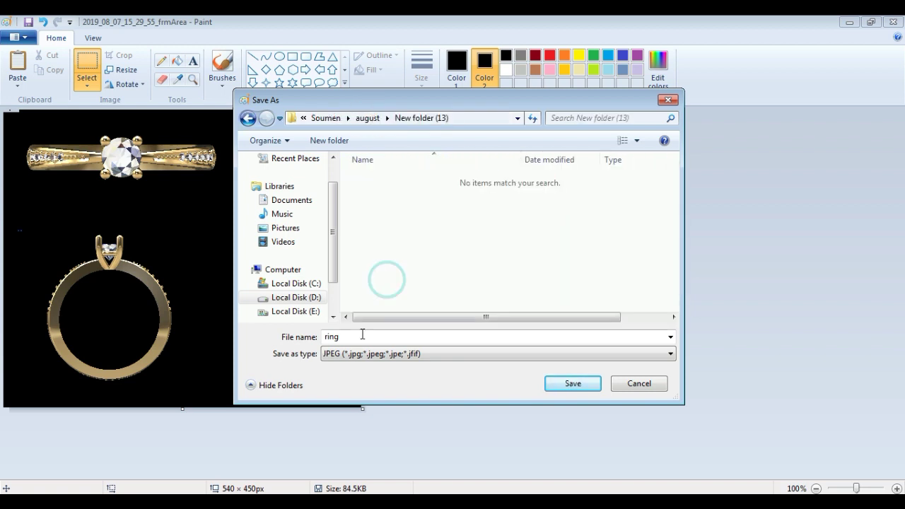
click(565, 386)
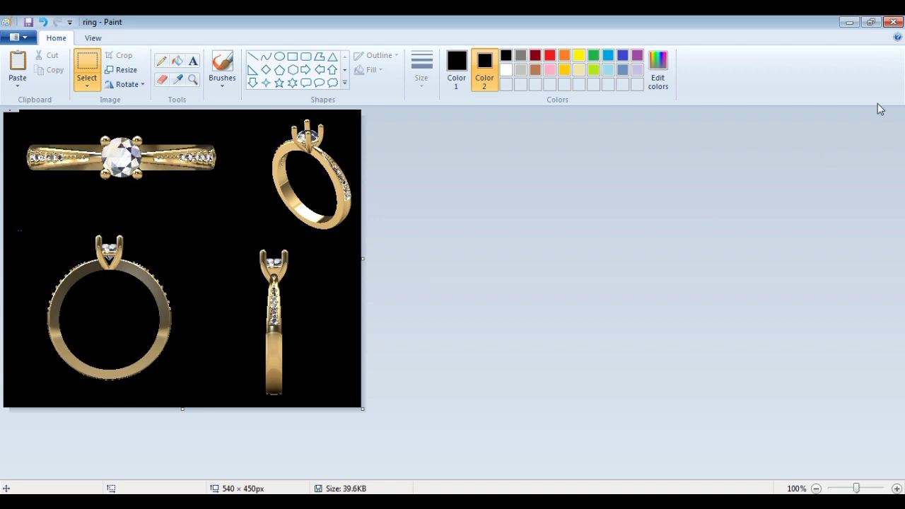
click(894, 23)
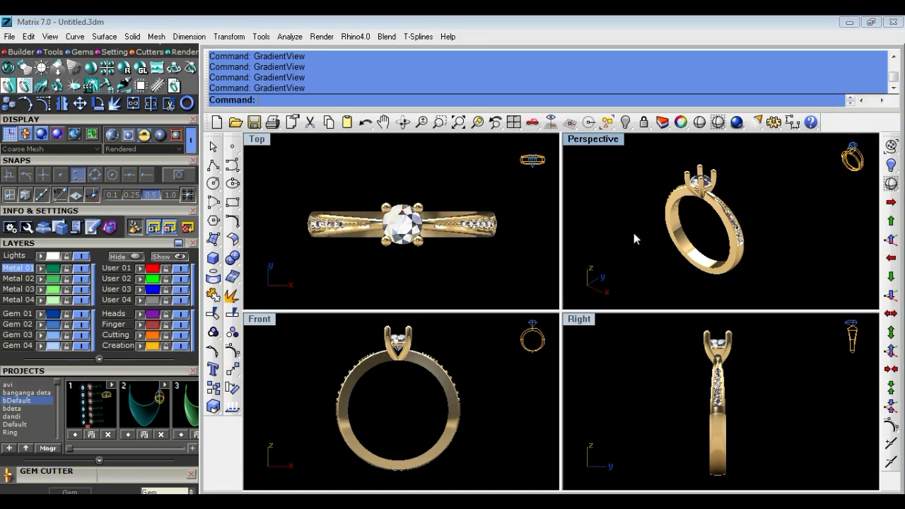
Step: Maximize the Perspective view, orbit the ring, and delete the entire ring model
double_click(592, 139)
mouse_move(575, 218)
right_down()
mouse_move(681, 358)
mouse_move(625, 287)
mouse_move(543, 439)
right_up()
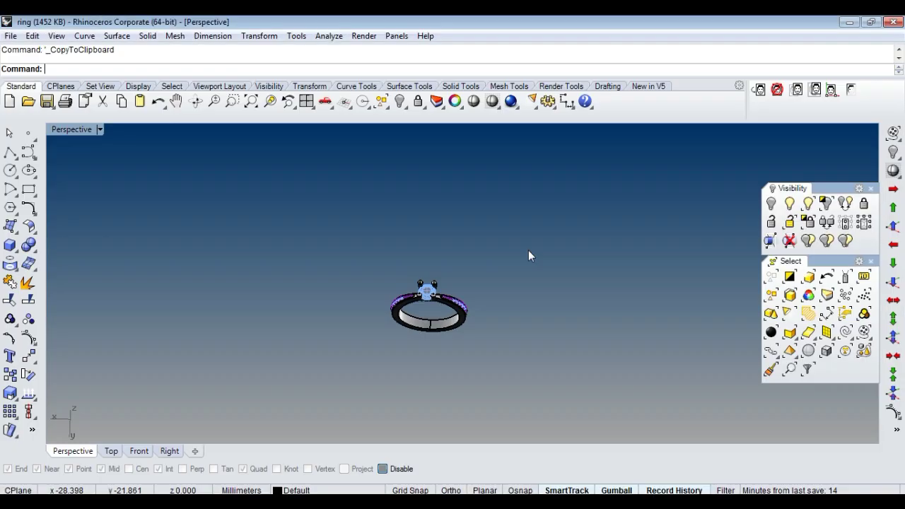
mouse_move(529, 250)
right_down()
mouse_move(415, 290)
mouse_move(530, 319)
mouse_move(529, 348)
mouse_move(441, 251)
mouse_move(445, 202)
mouse_move(360, 245)
mouse_move(366, 291)
mouse_move(606, 329)
mouse_move(372, 238)
mouse_move(547, 236)
mouse_move(514, 284)
mouse_move(251, 246)
mouse_move(372, 244)
mouse_move(457, 229)
mouse_move(460, 236)
mouse_move(442, 194)
mouse_move(407, 190)
right_up()
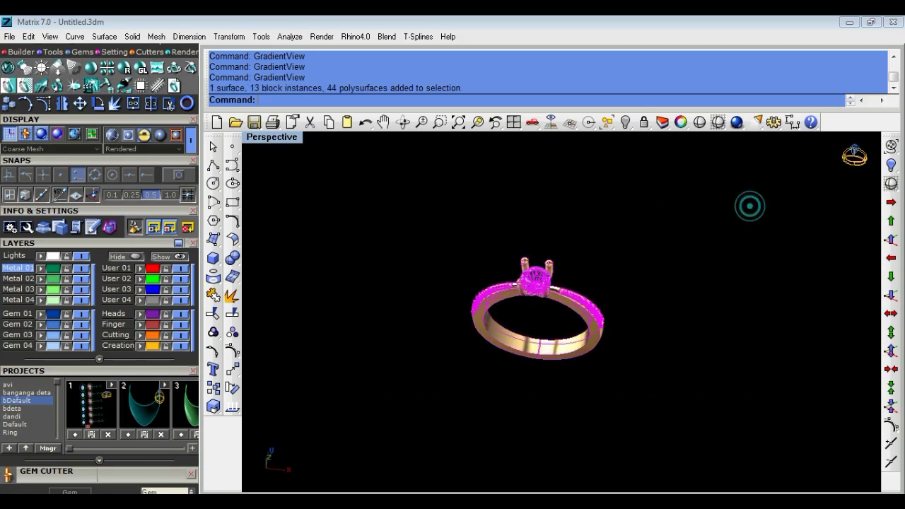
key(Delete)
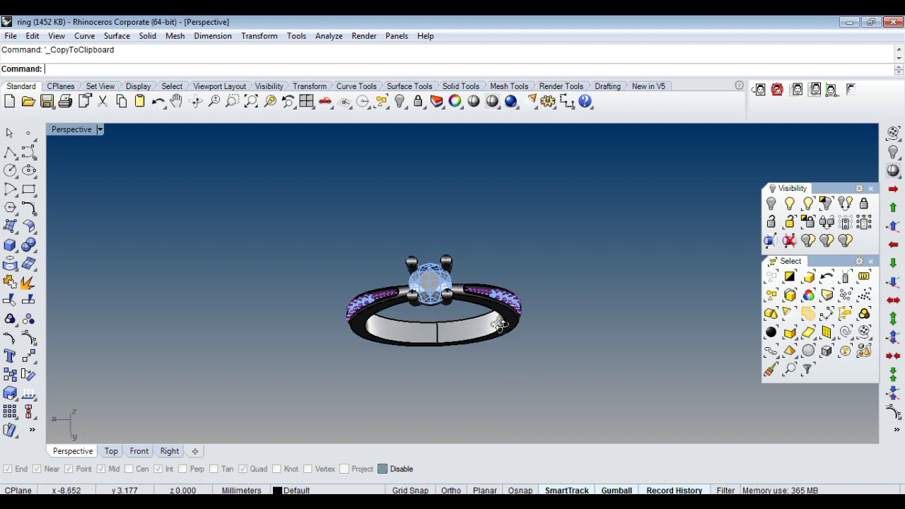
Step: Restore the four-viewport layout with a gradient background and shaded display
right_drag(531, 368, 509, 242)
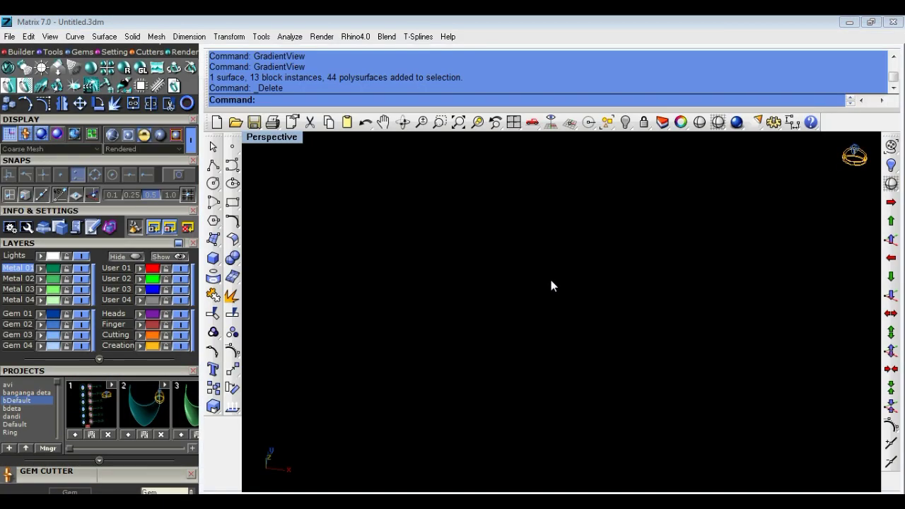
text(4)
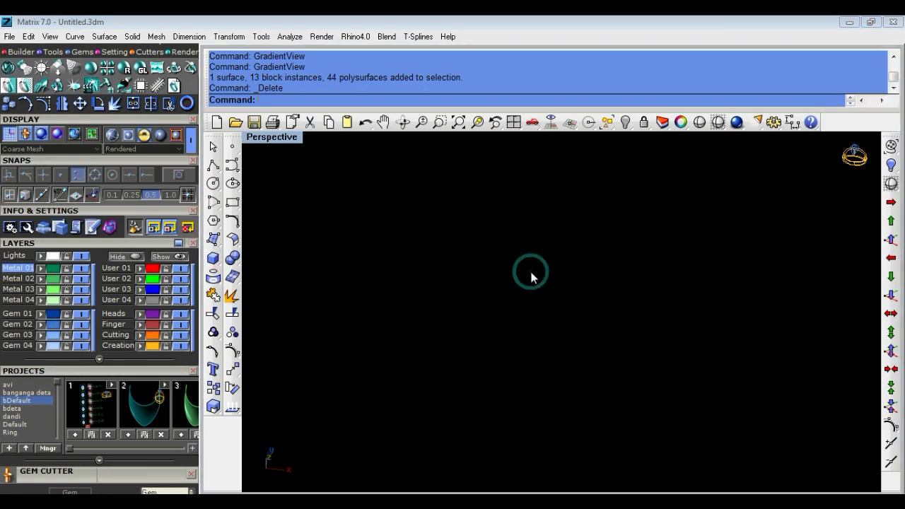
key(Return)
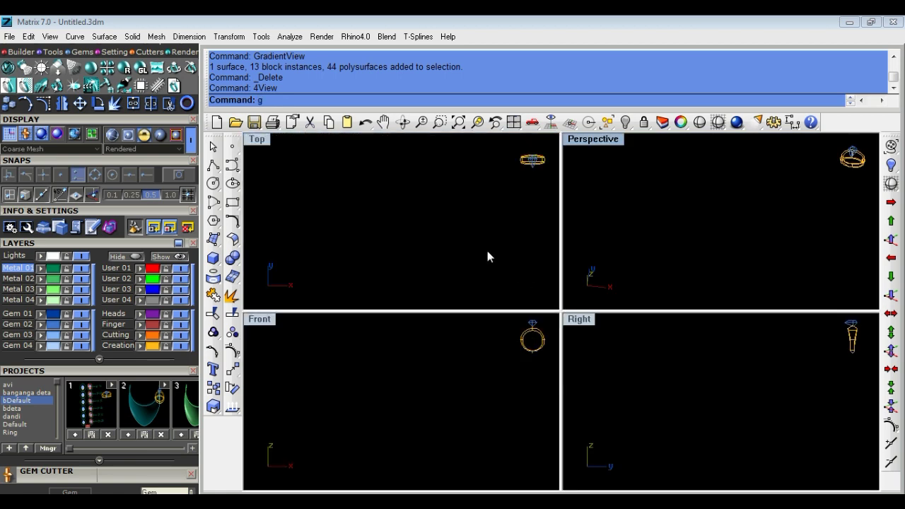
text(GradientView)
key(Return)
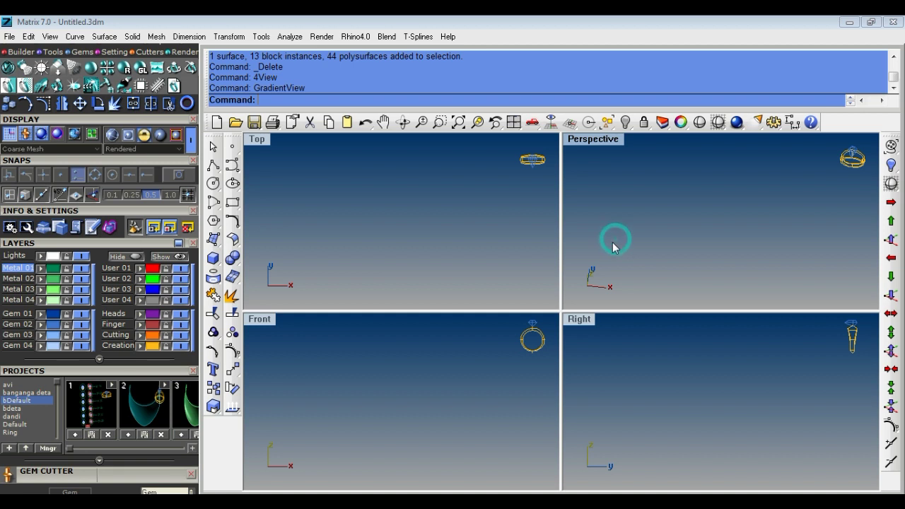
key(Return)
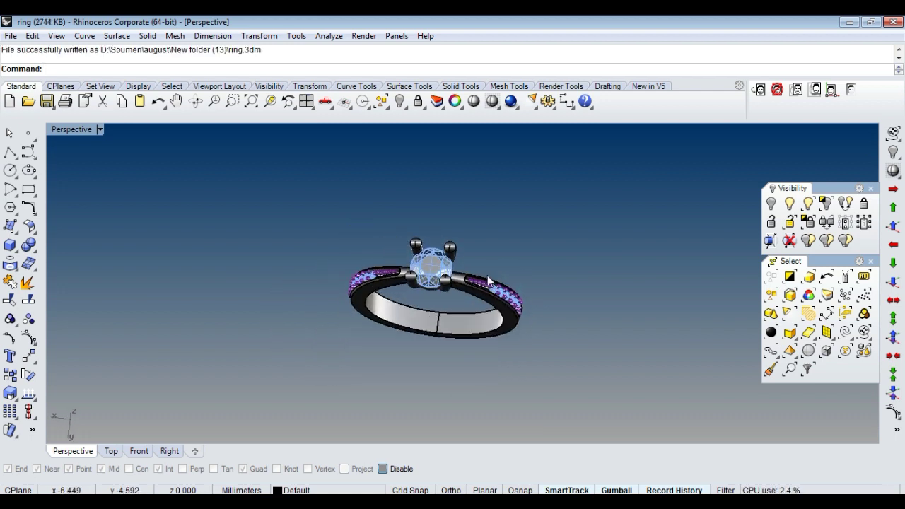
Step: Review the ring in Top, Front and Perspective views with the background bitmap hidden
right_drag(487, 276, 505, 295)
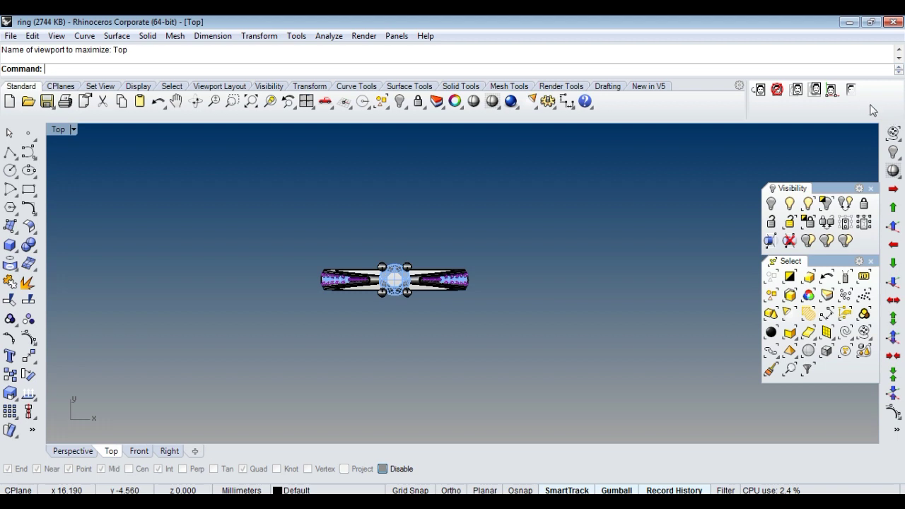
right_drag(453, 244, 483, 246)
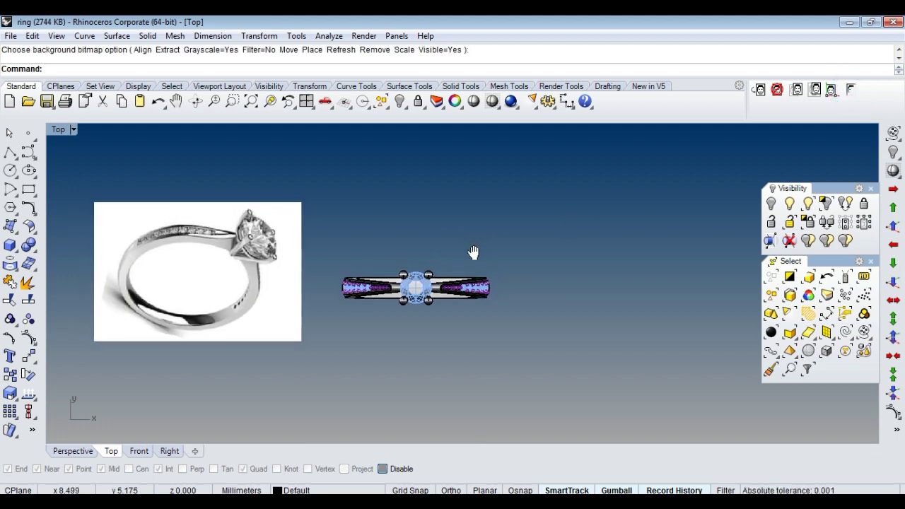
click(850, 88)
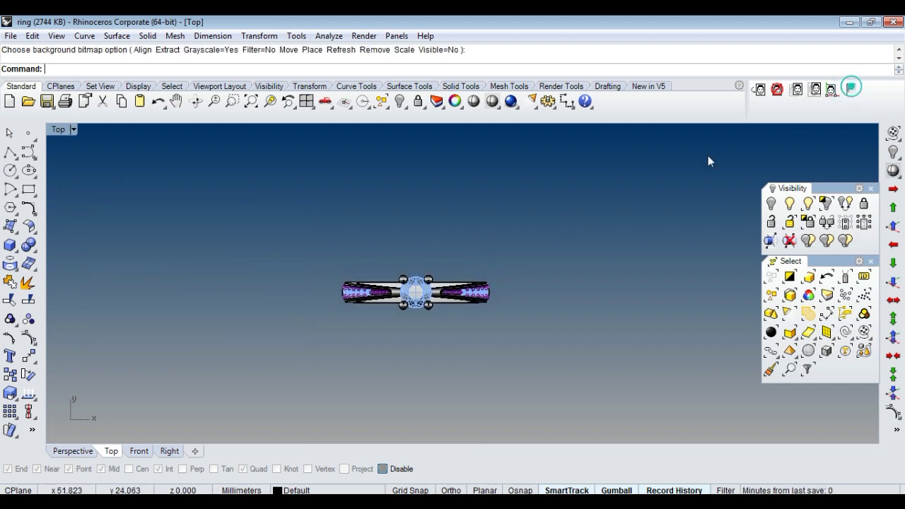
key(ctrl+F2)
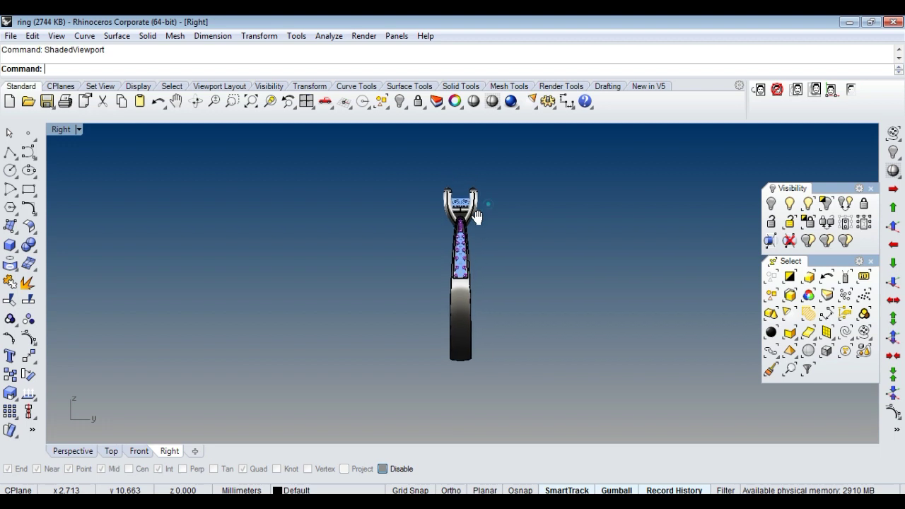
key(ctrl+F4)
mouse_move(452, 232)
right_down()
mouse_move(500, 145)
mouse_move(458, 245)
right_up()
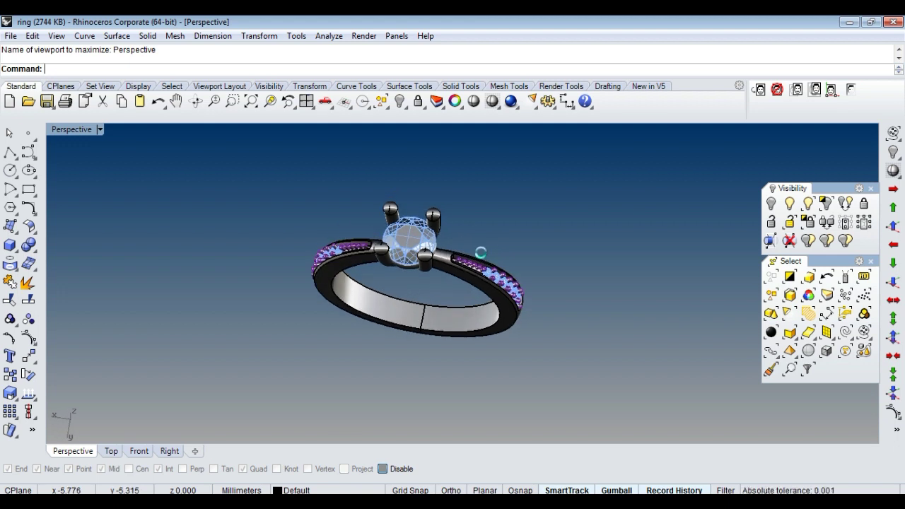
Step: Quit Rhinoceros without keeping clipboard data and minimize Matrix to the desktop
click(893, 22)
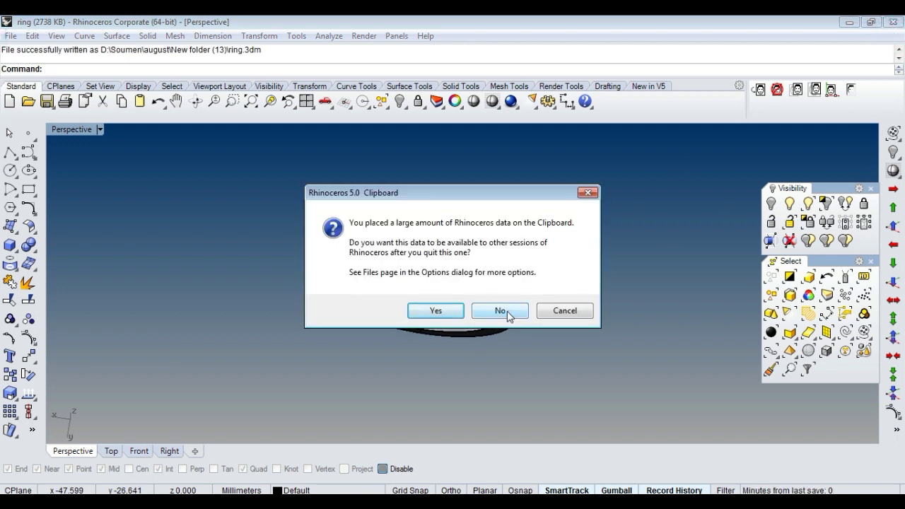
click(507, 311)
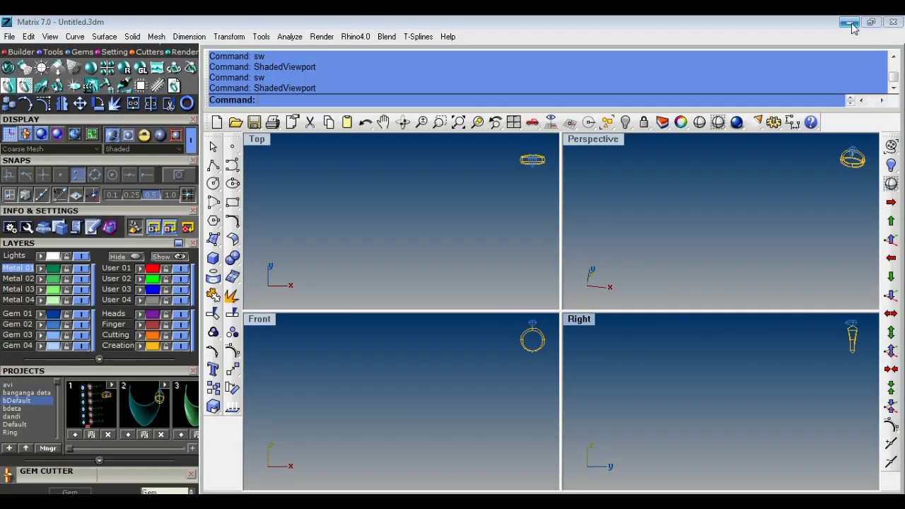
click(850, 24)
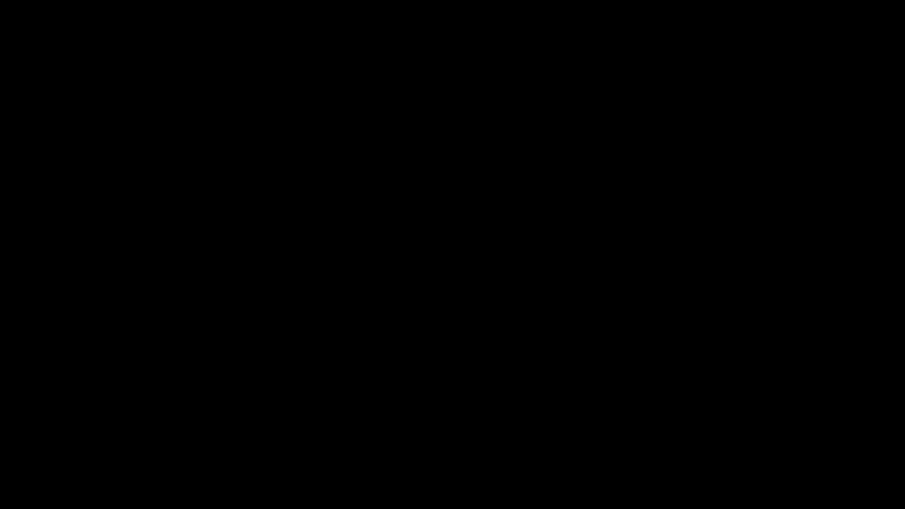